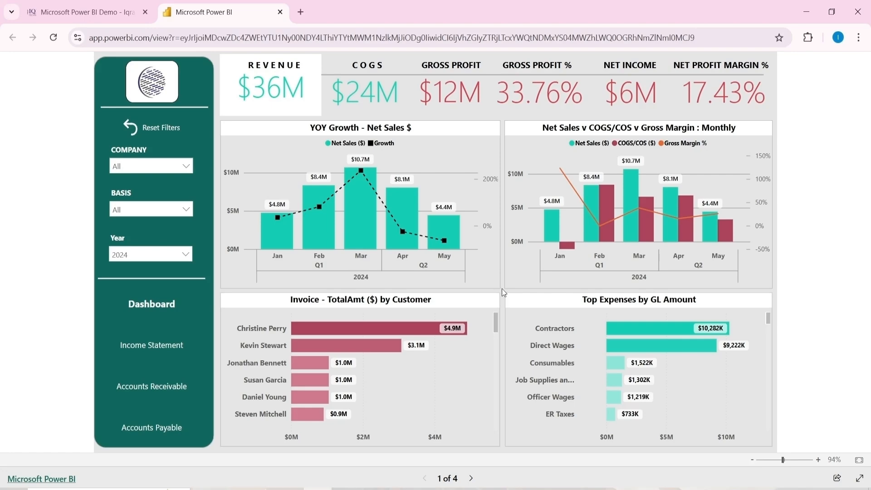
Switch to the Financial Dashboard workbook and examine the Account sheet's Section, Classification and Account Type columns and their filter values
mouse_move(373, 488)
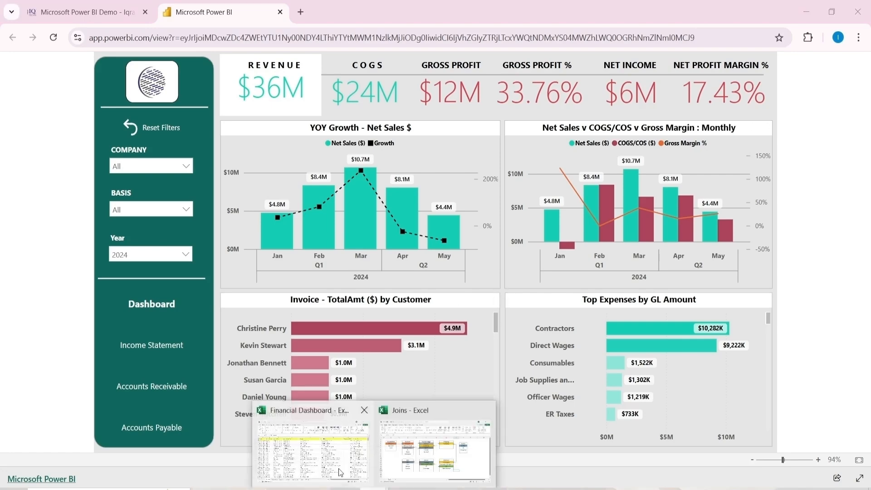
left_click(339, 469)
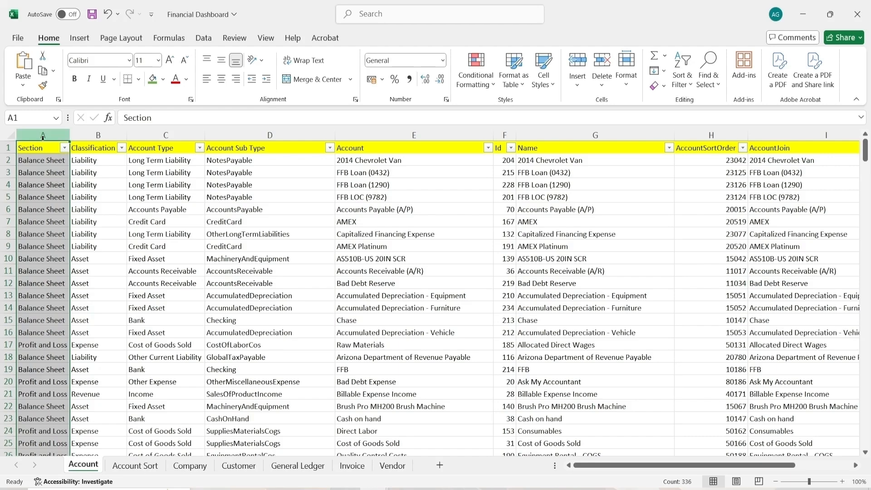
left_click(65, 148)
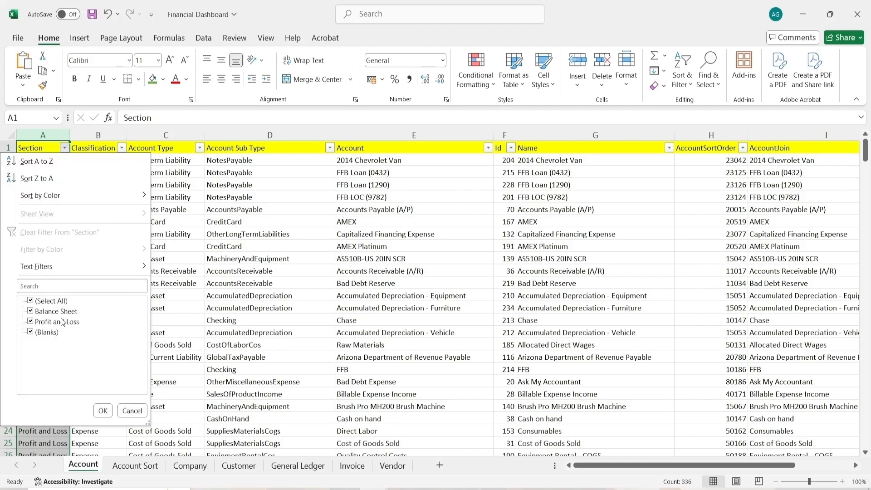
left_click(128, 411)
left_click(92, 136)
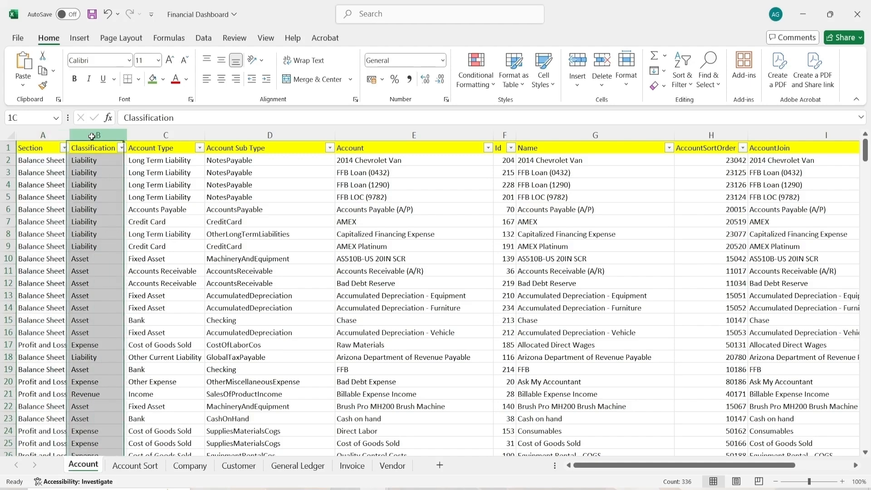
left_click(122, 149)
left_click(122, 148)
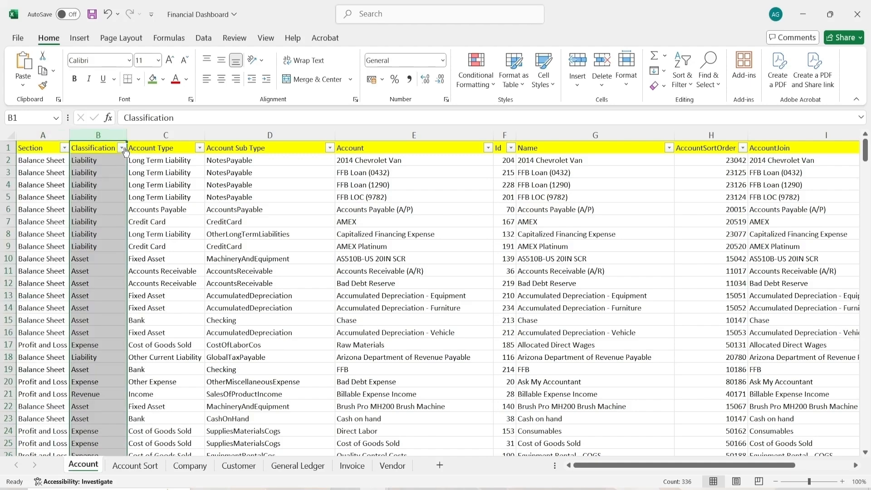
left_click(166, 135)
left_click(200, 148)
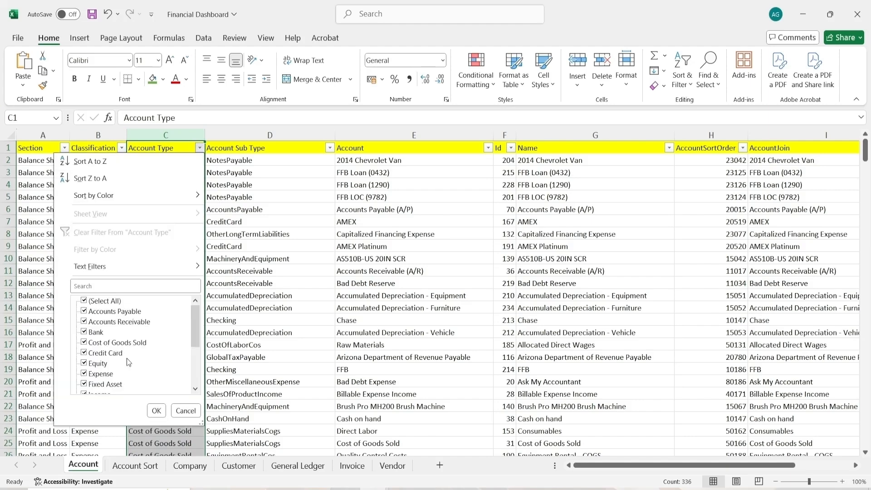
scroll(109, 340, "down", 3)
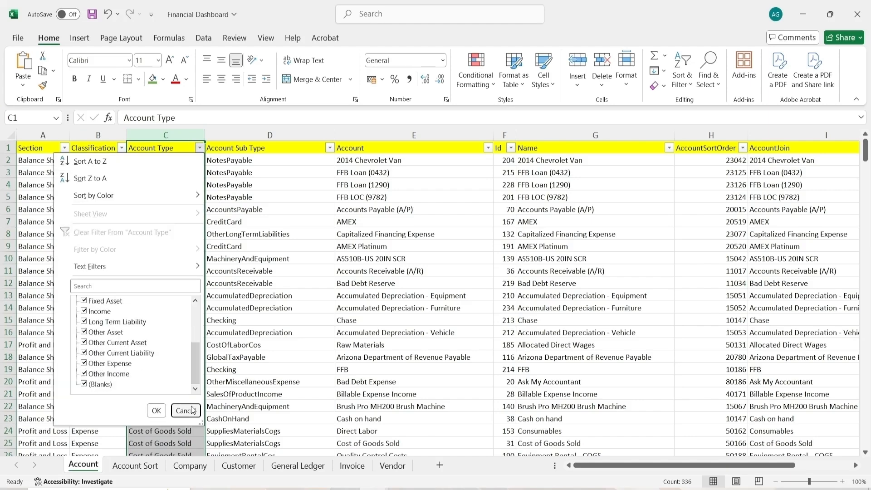
left_click(185, 411)
Examine the remaining Account sheet columns, from Account Sub Type through Company, including their filter value lists
left_click(236, 131)
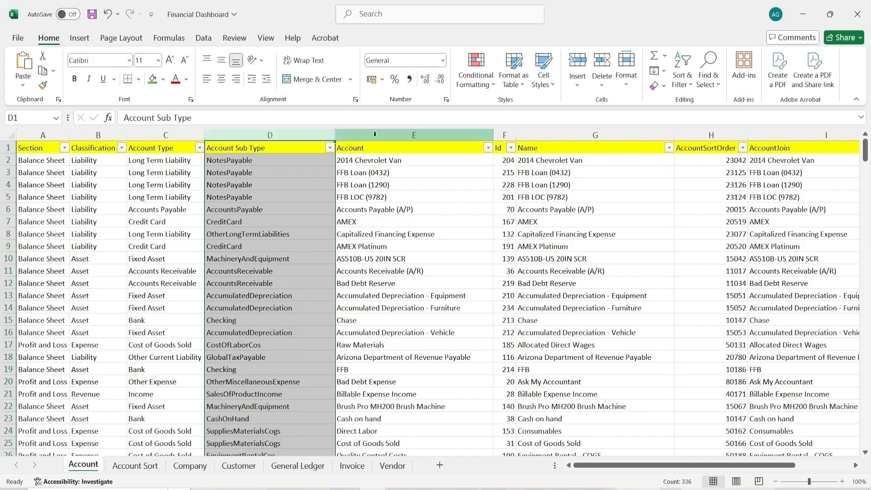
left_click(397, 133)
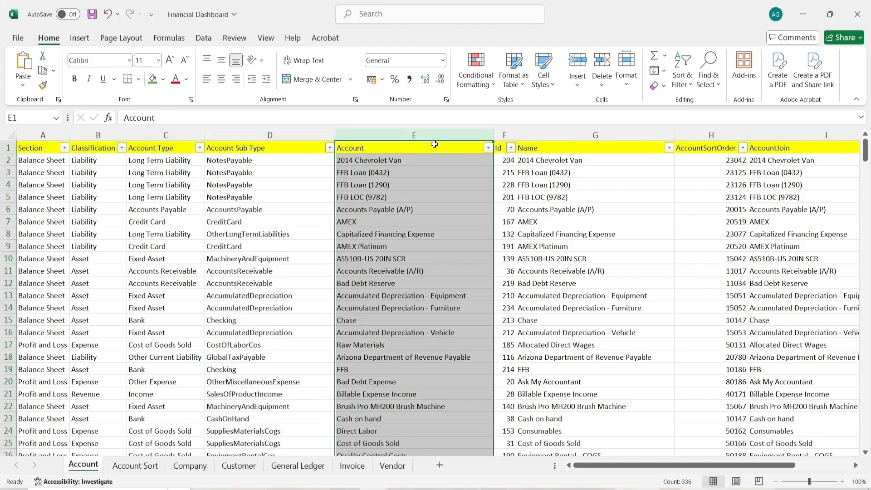
left_click(504, 135)
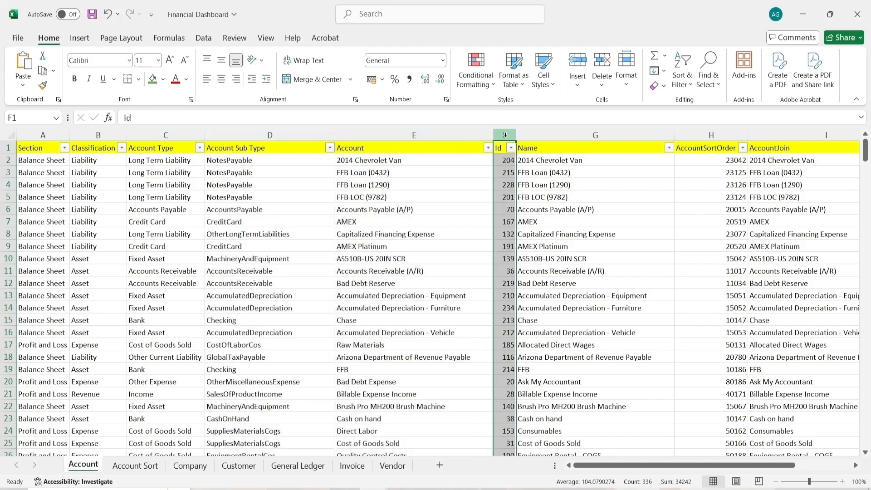
left_click(560, 135)
left_click(669, 148)
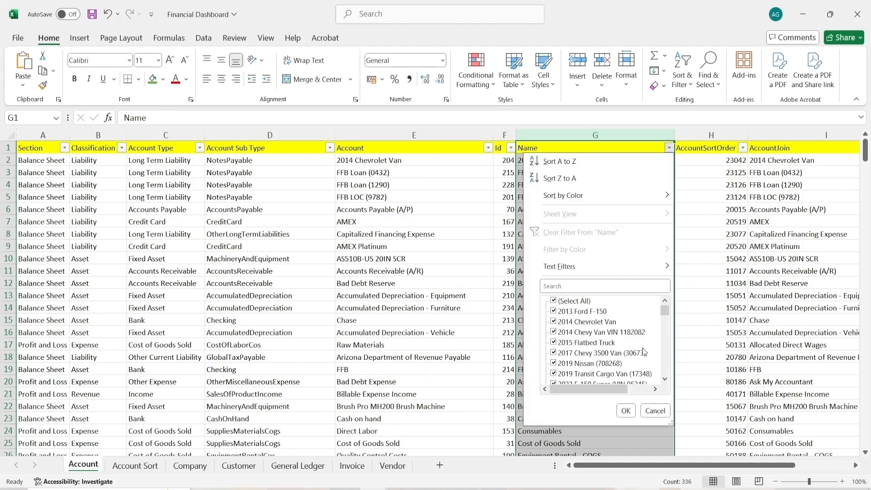
left_click(652, 410)
scroll(592, 188, "right", 3)
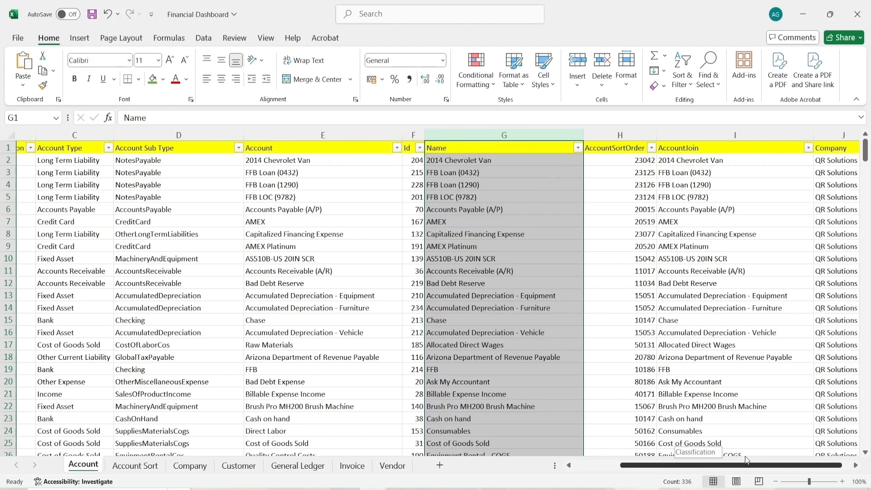
left_click(601, 136)
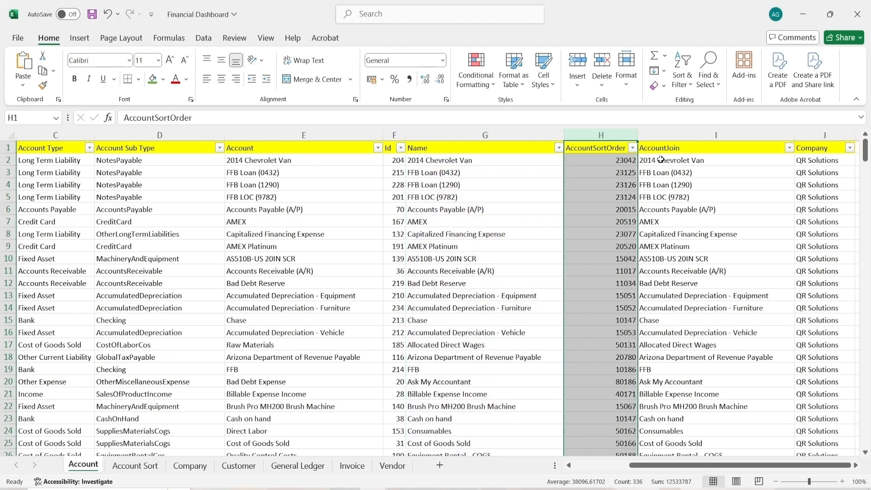
left_click(681, 135)
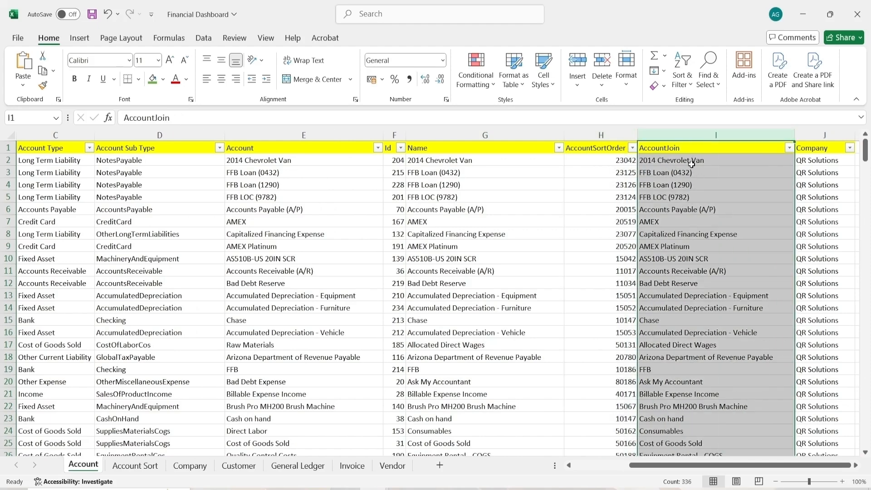
left_click(790, 149)
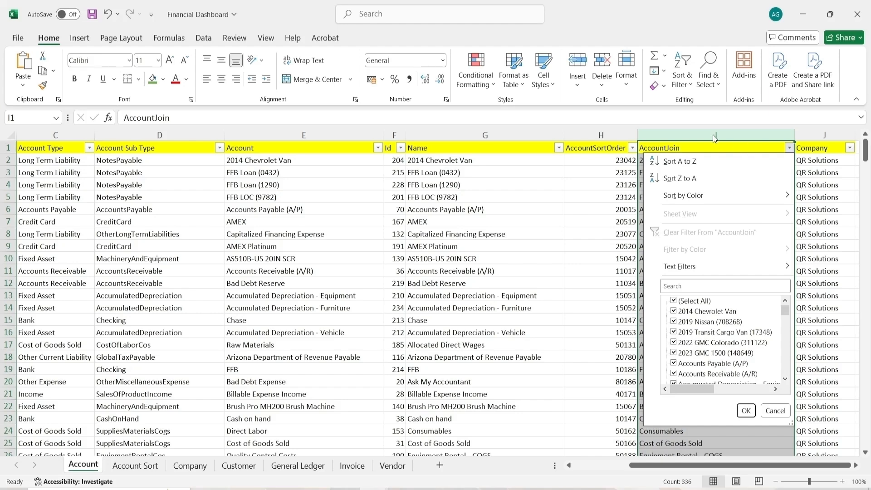
left_click(715, 137)
left_click(824, 134)
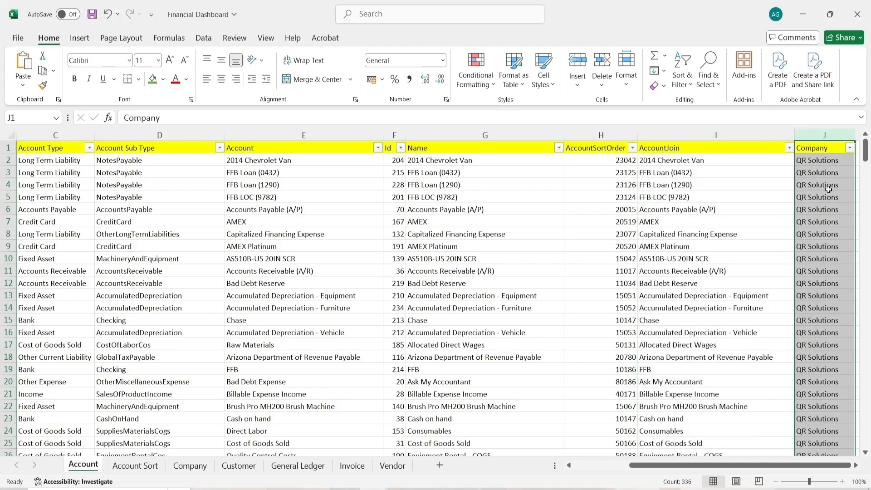
left_click(850, 148)
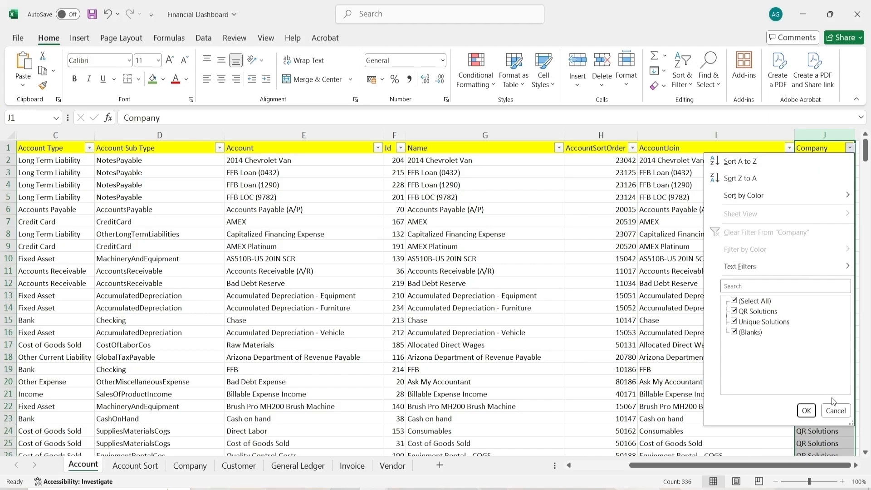
left_click(807, 410)
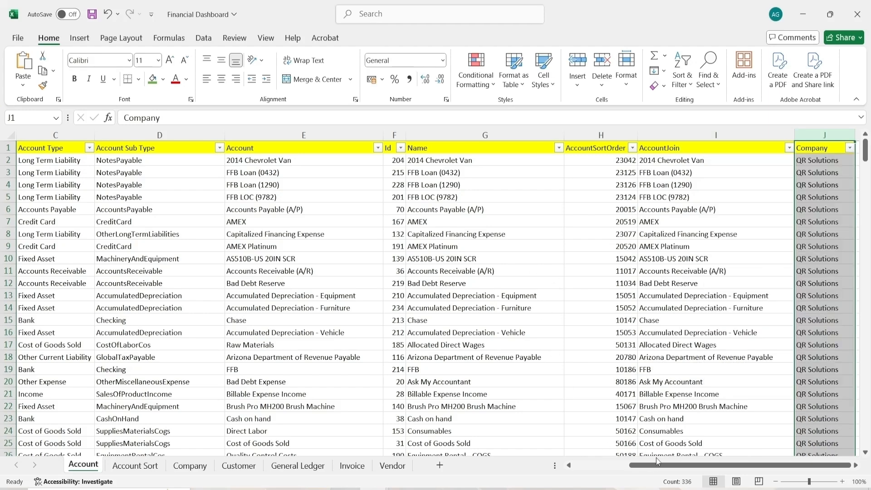
left_click_drag(659, 465, 603, 465)
Examine the columns of the Account Sort sheet and the Company sheet
left_click(118, 465)
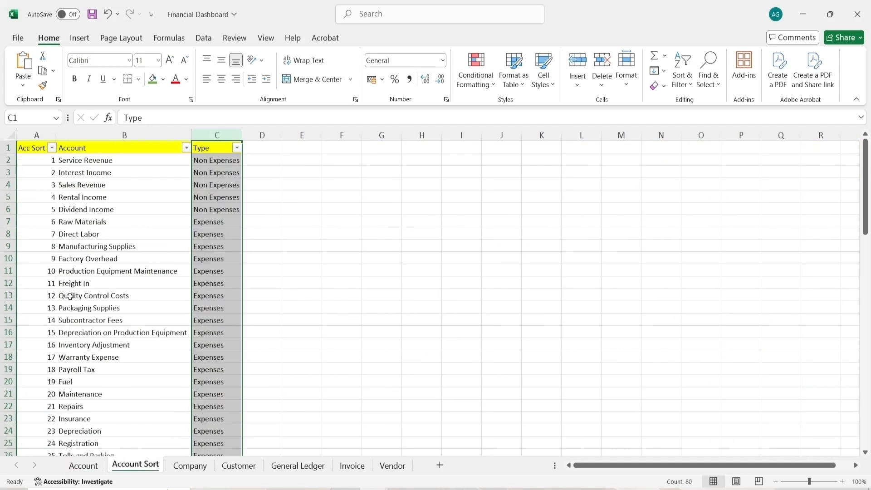
left_click(41, 136)
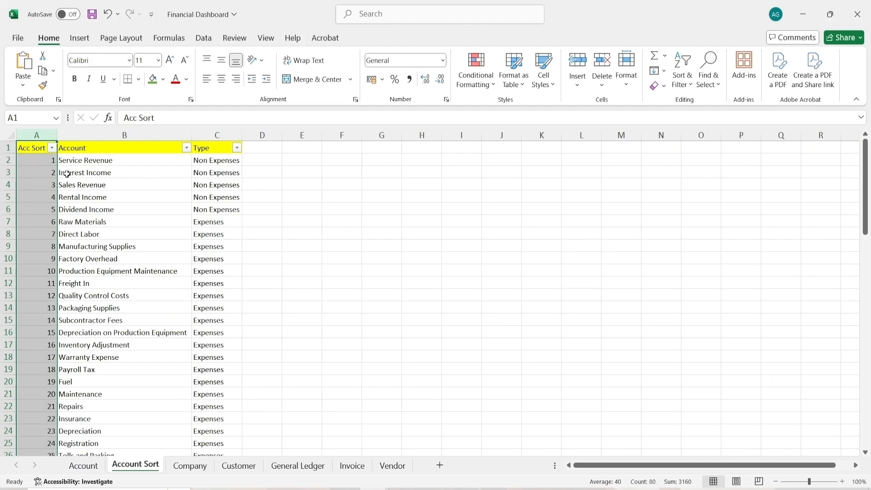
left_click(104, 131)
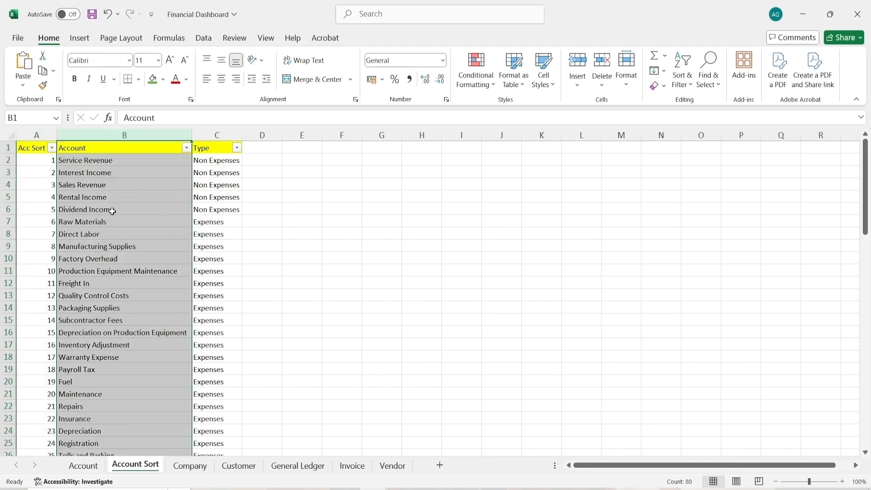
left_click(219, 134)
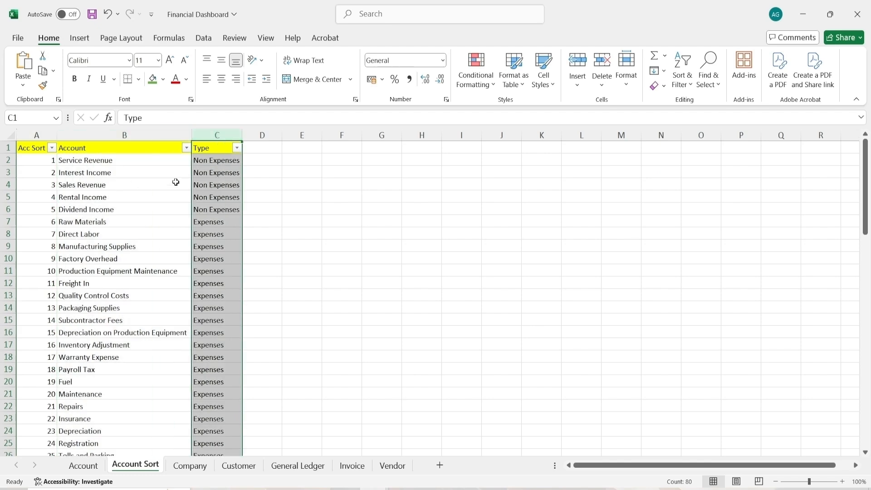
left_click(237, 148)
key("Escape")
left_click(204, 466)
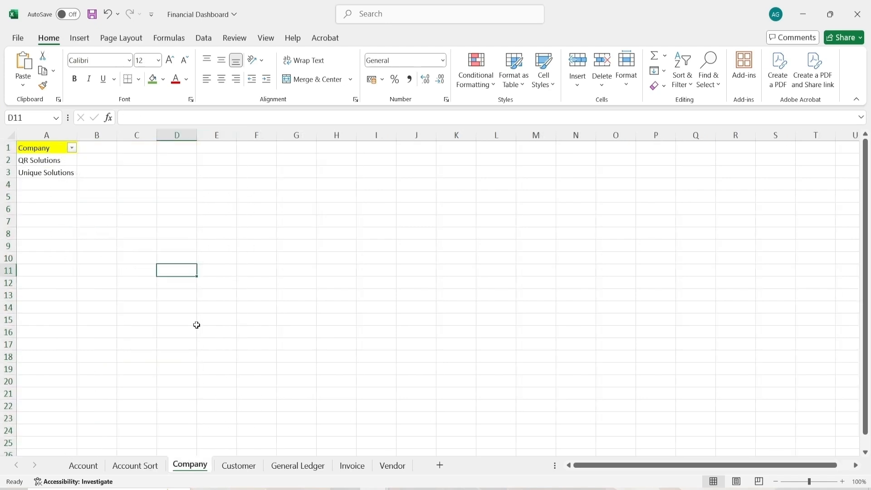
left_click(54, 139)
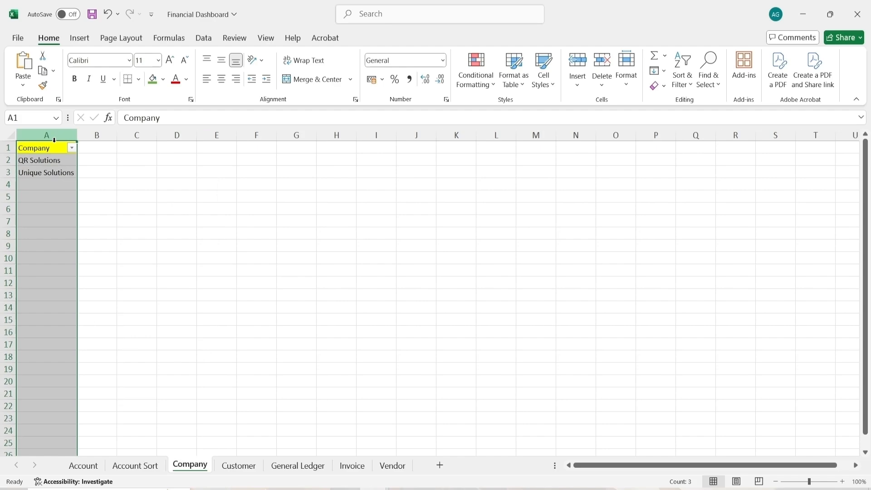
Examine the Customer sheet's Customer Parent, Customer Full Name, Billing Country and Shipping Country columns and their filter lists
left_click(243, 472)
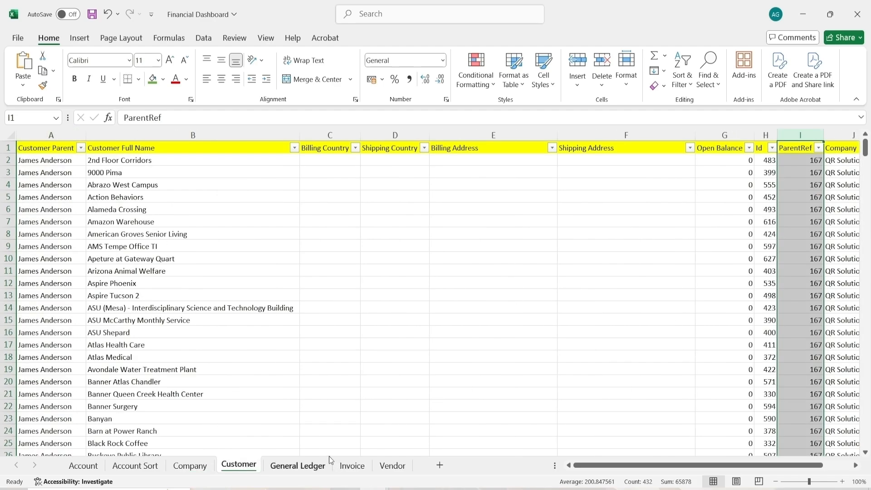
left_click(53, 136)
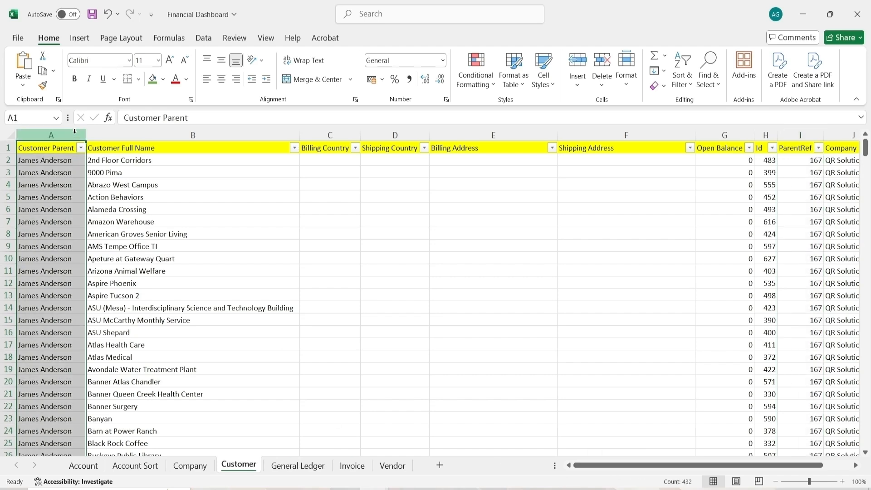
left_click(162, 136)
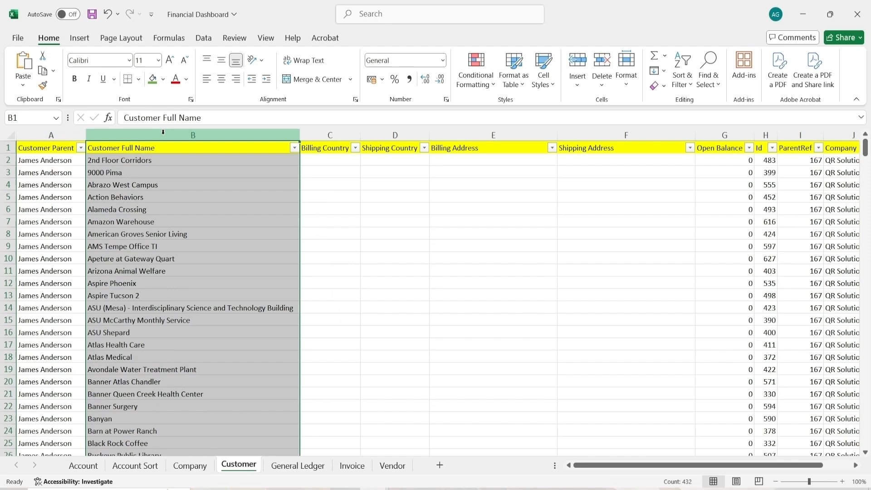
left_click(323, 136)
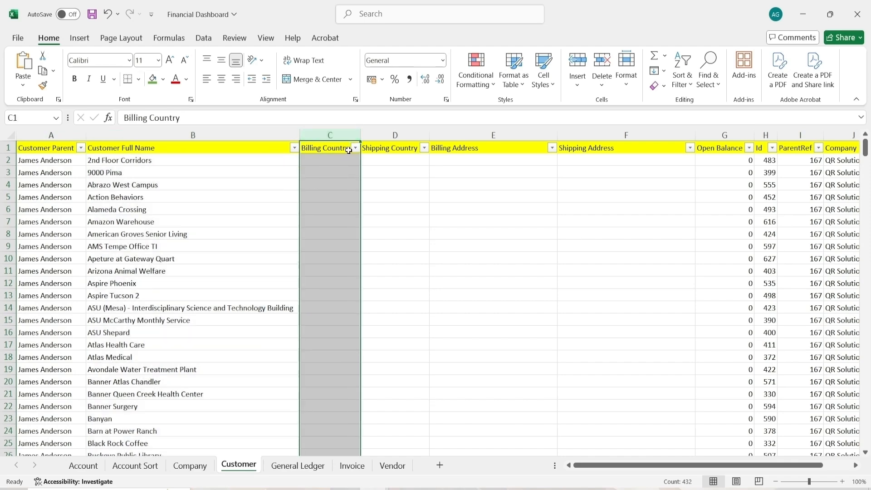
left_click(356, 149)
left_click(342, 411)
left_click(401, 136)
left_click(420, 148)
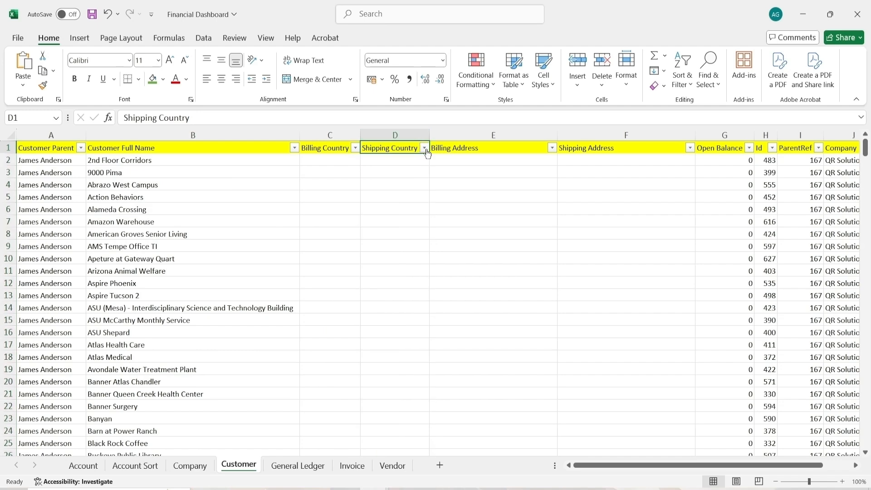
left_click(424, 149)
left_click(410, 411)
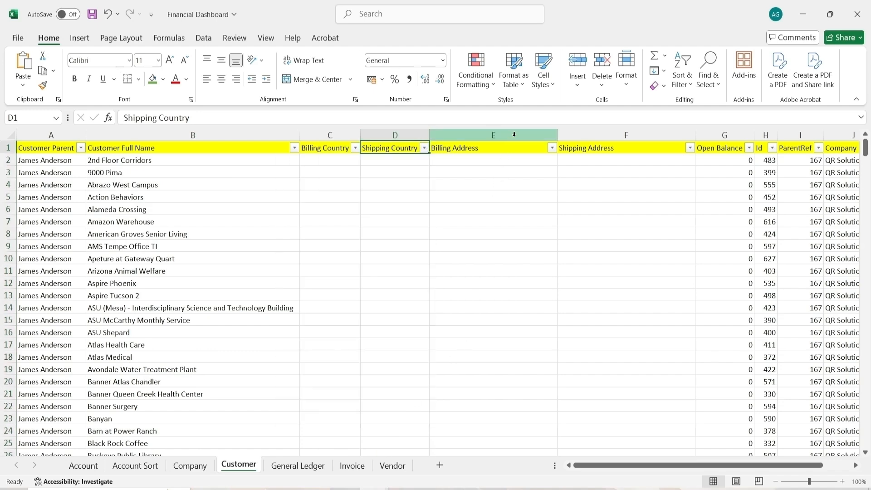
Examine the Customer sheet's remaining columns, from Billing Address through Company
left_click(499, 136)
left_click(605, 139)
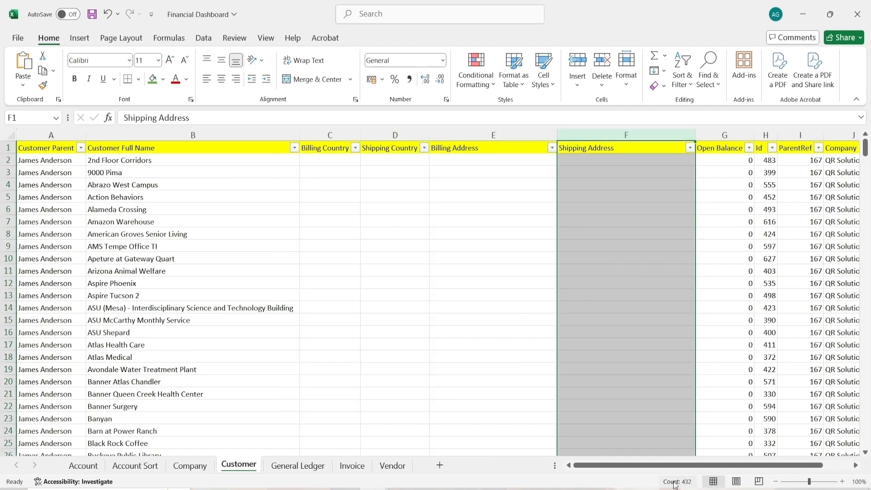
scroll(676, 466, "right", 1)
left_click(662, 138)
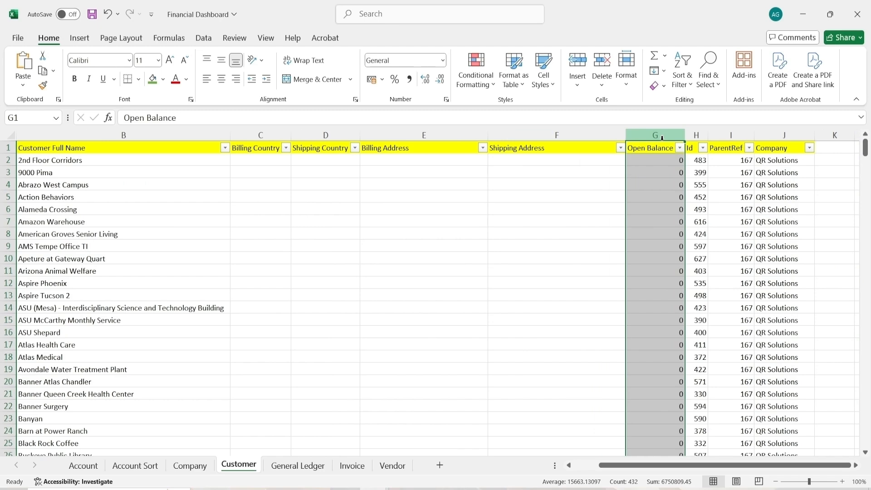
left_click(697, 136)
left_click(743, 137)
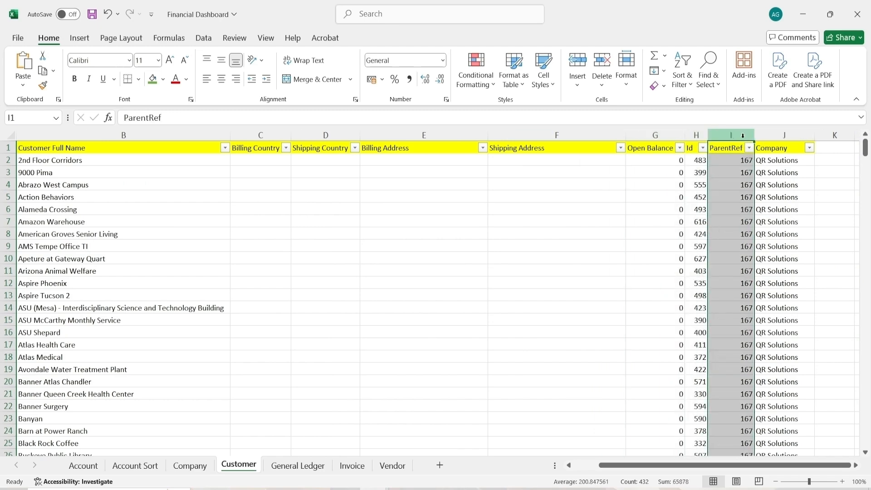
left_click(784, 137)
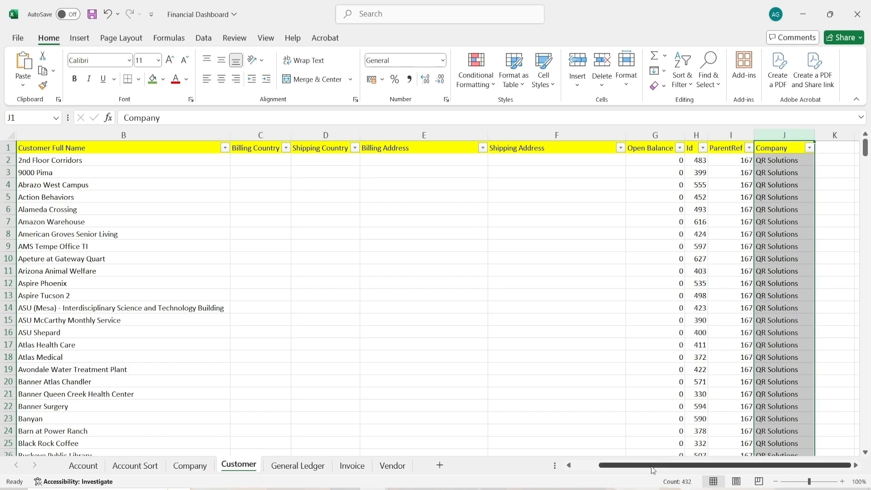
left_click_drag(652, 470, 626, 470)
Switch to the General Ledger sheet and undo the accidental entry in its first header cell
left_click(298, 466)
type("P[")
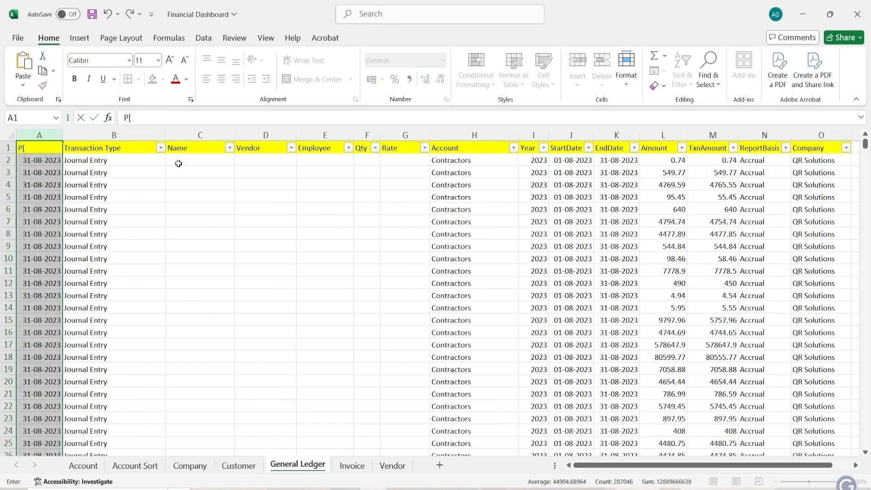
key("BackSpace")
key("alt+p")
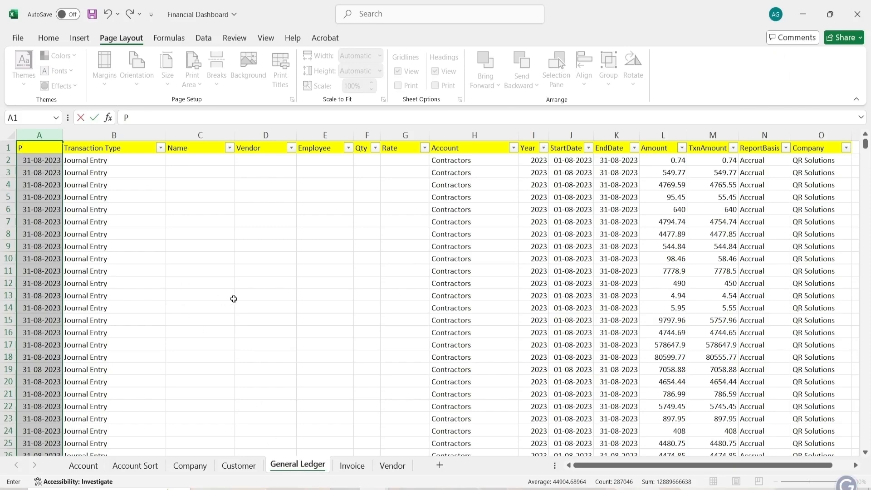
key("ctrl+z")
Examine the General Ledger columns from Date through Account, including the Name, Rate and Account filter lists
left_click(103, 183)
left_click(43, 134)
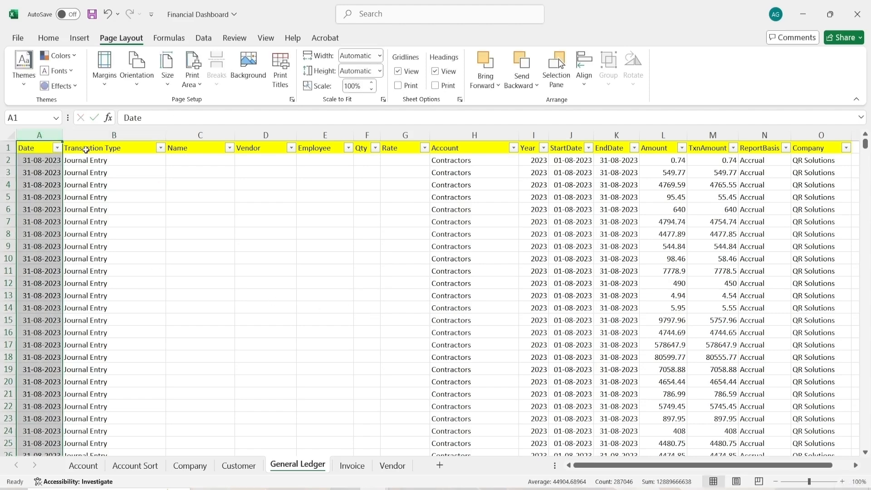
left_click(129, 136)
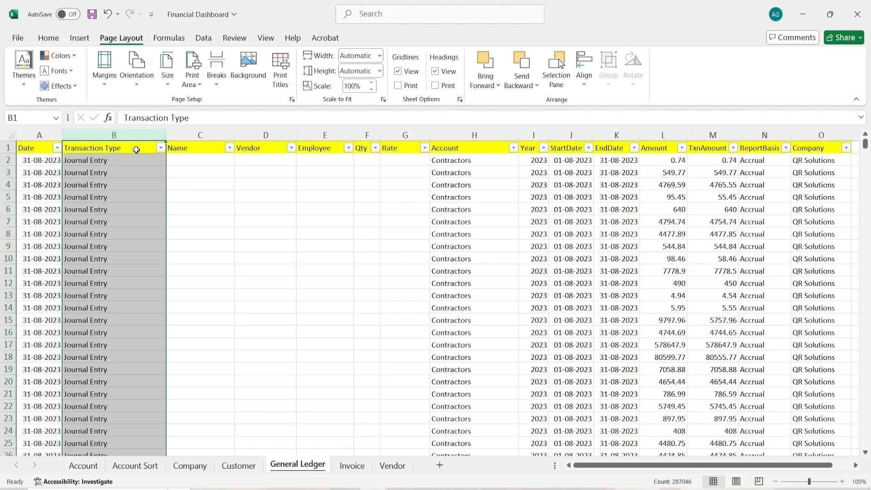
left_click(195, 135)
left_click(230, 148)
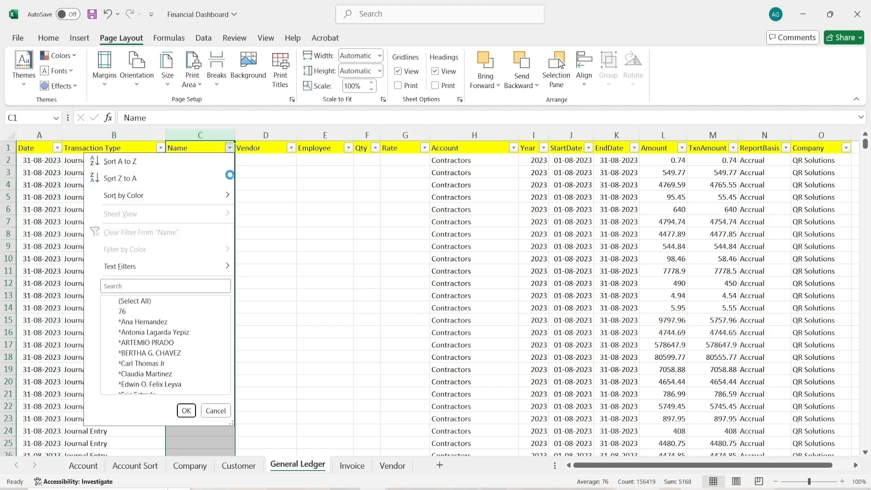
left_click(290, 149)
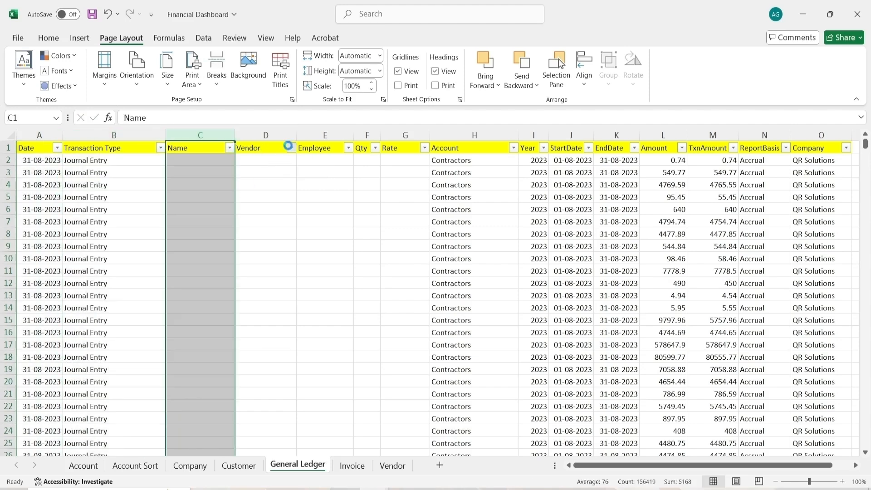
left_click(289, 148)
left_click(326, 135)
left_click(326, 135)
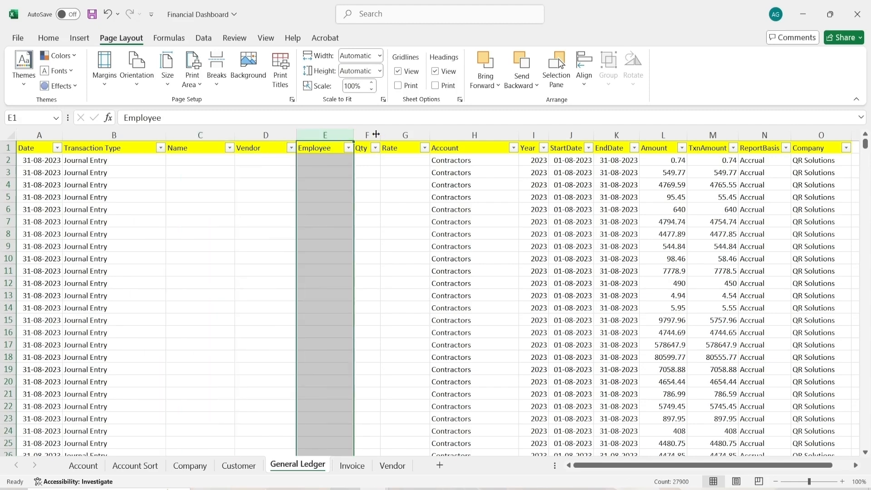
left_click(400, 136)
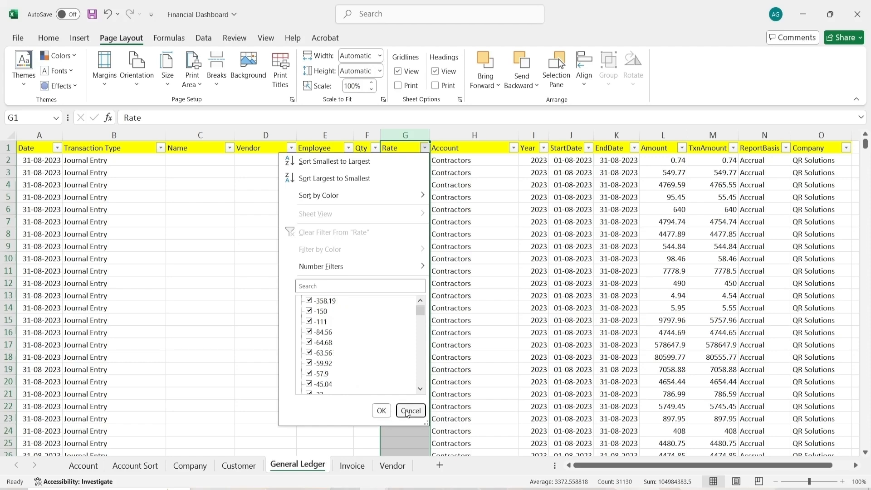
left_click(410, 410)
left_click(454, 135)
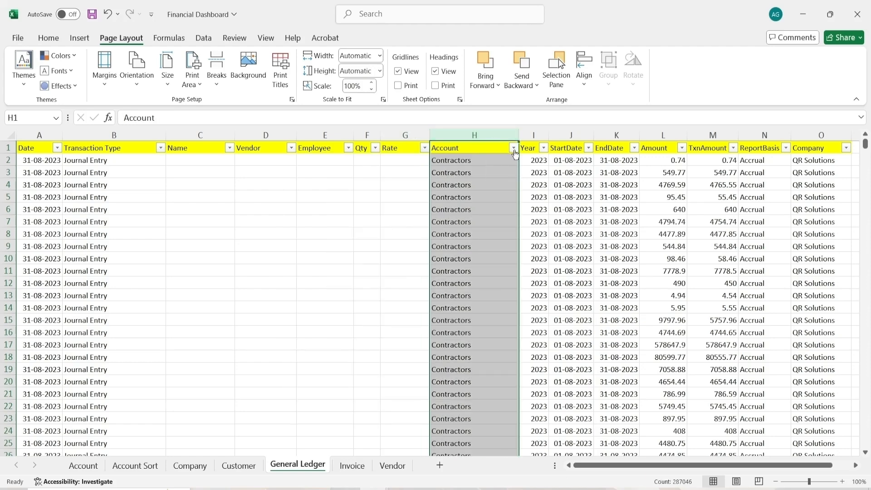
left_click(513, 148)
scroll(469, 343, "down", 3)
scroll(469, 344, "up", 3)
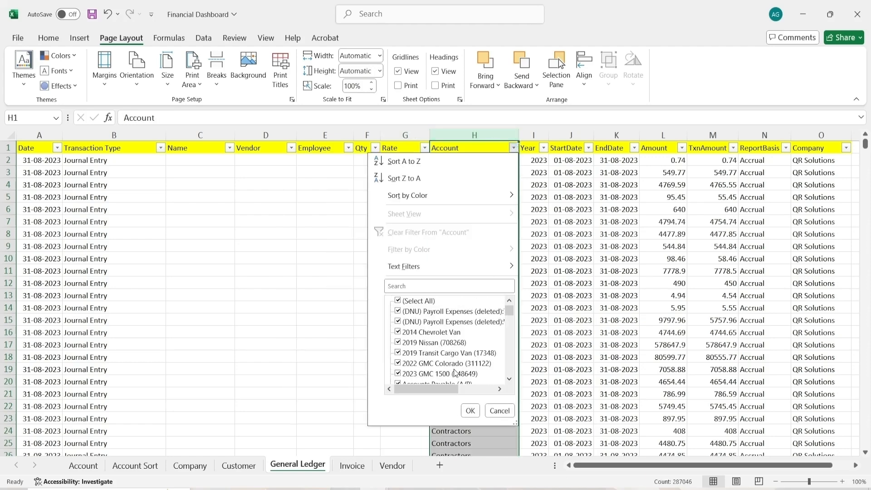
left_click(500, 411)
Examine the General Ledger columns from Year through Company, including the ReportBasis filter list
left_click(530, 135)
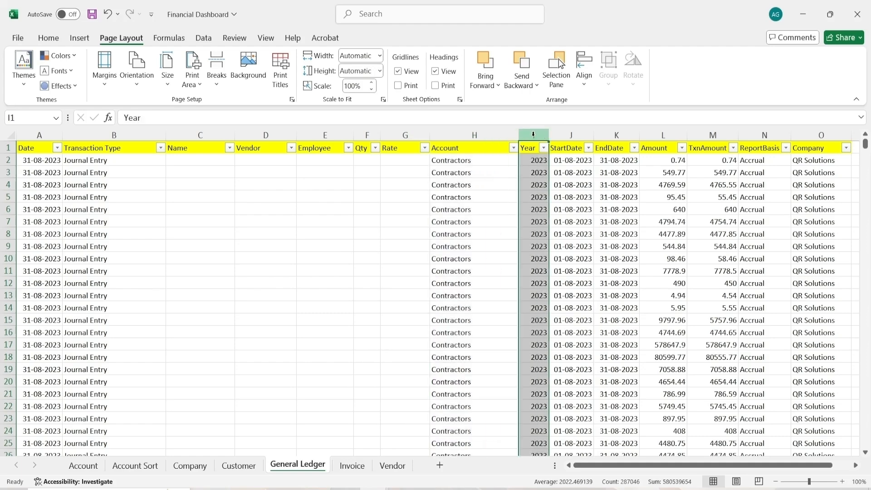
left_click(571, 135)
left_click(617, 134)
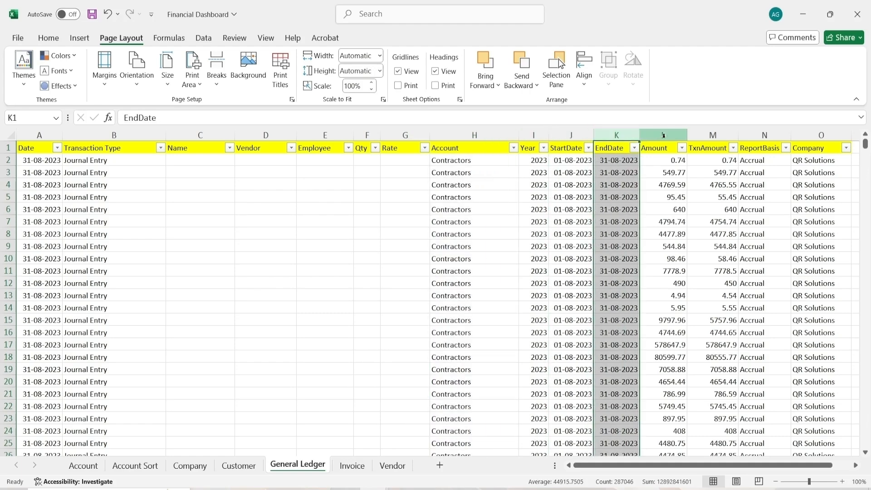
left_click(664, 135)
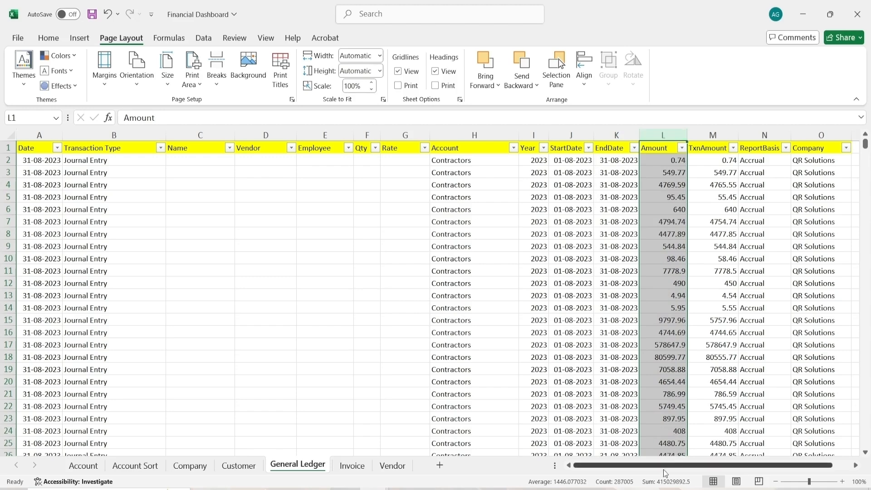
left_click_drag(666, 464, 684, 465)
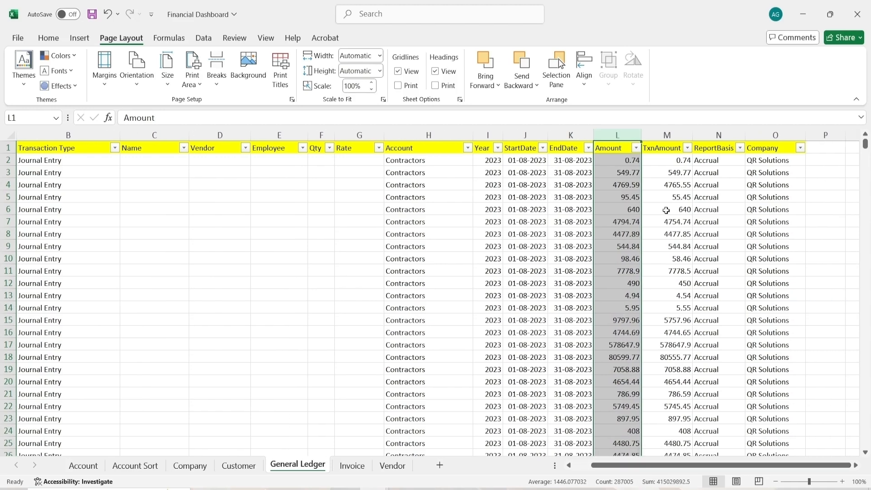
left_click(665, 133)
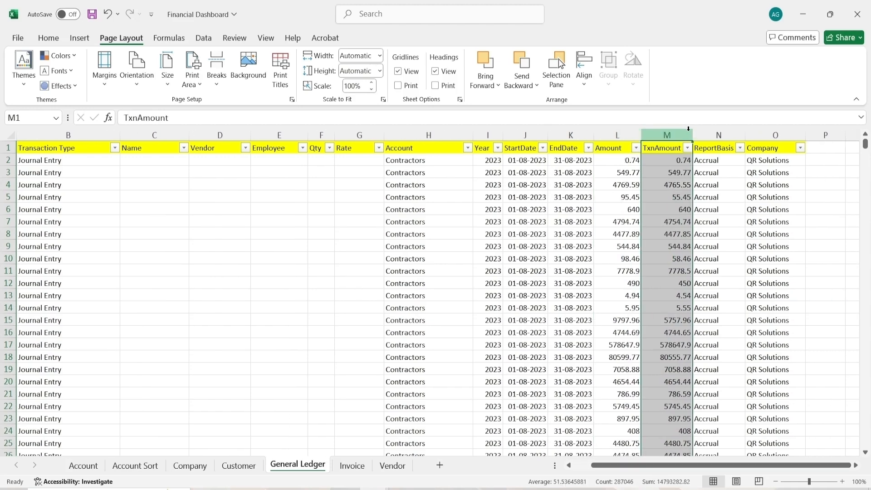
left_click(719, 132)
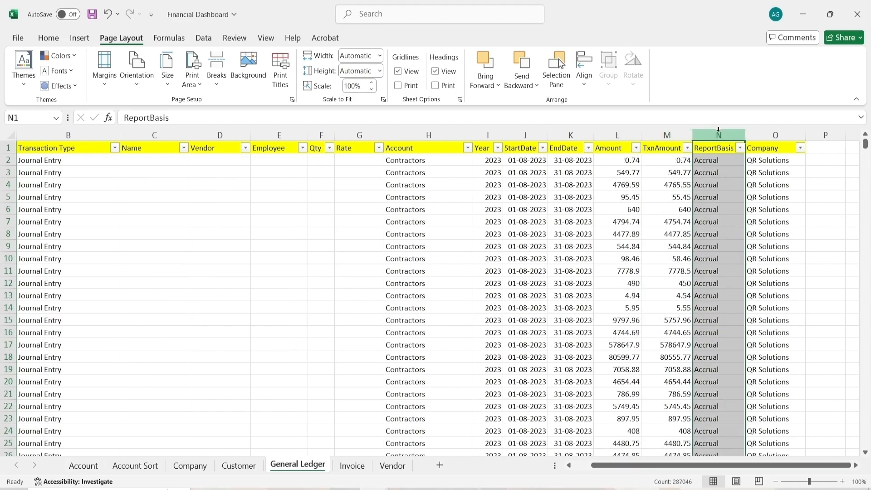
left_click(739, 159)
left_click(740, 148)
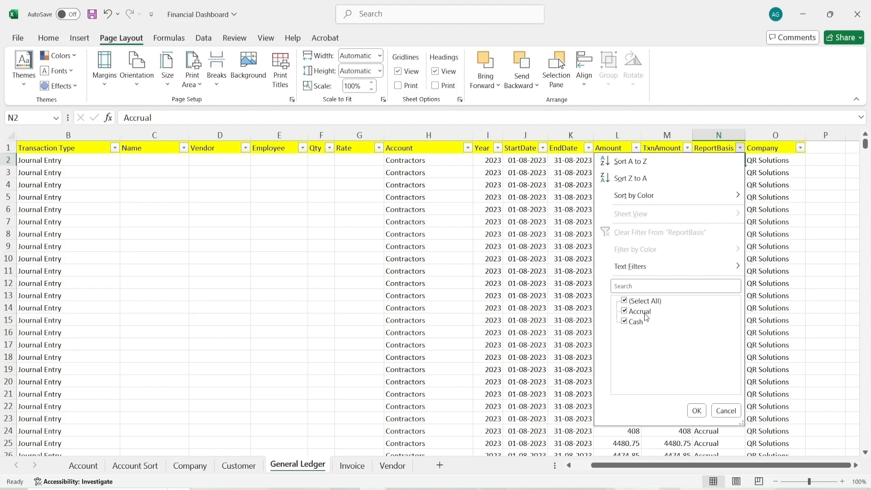
left_click(727, 411)
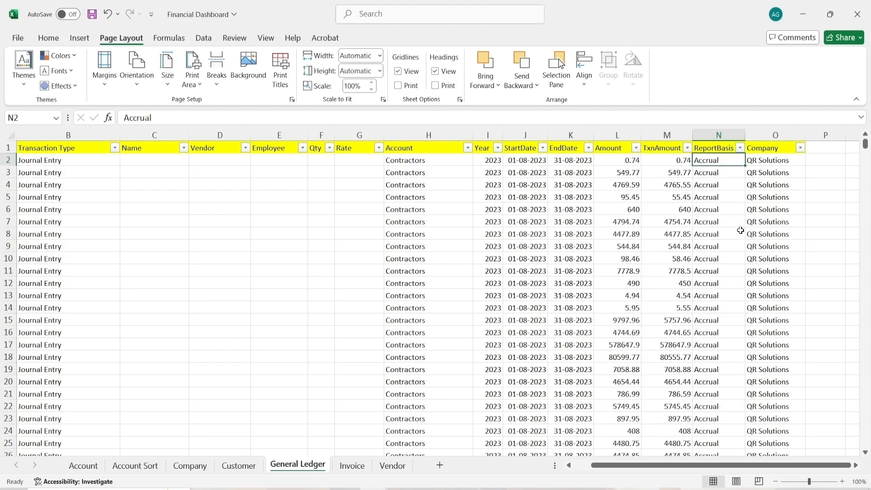
left_click(761, 135)
left_click_drag(638, 468, 467, 466)
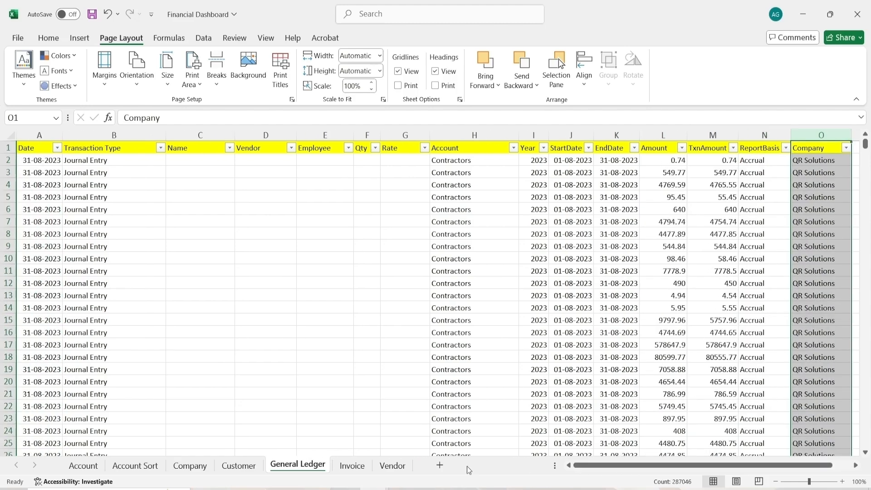
Open the Invoice sheet and examine its columns from Id through DueDays, including the DueDays filter list
left_click(359, 467)
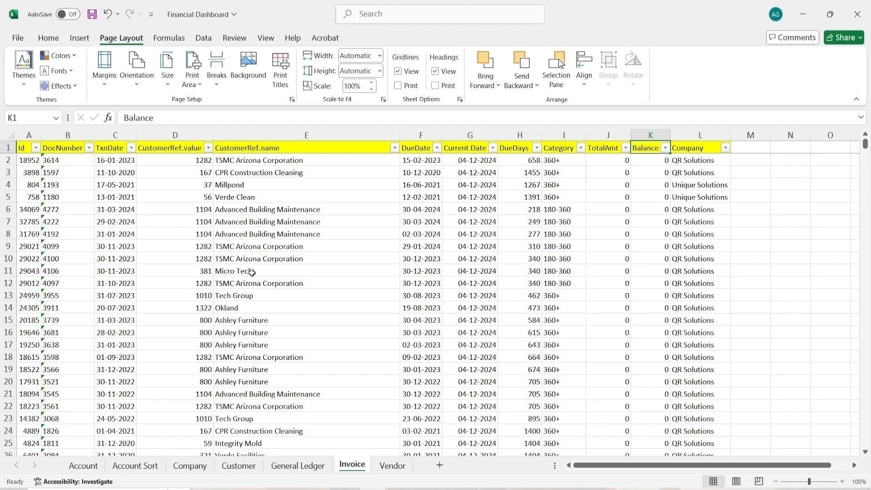
left_click(29, 135)
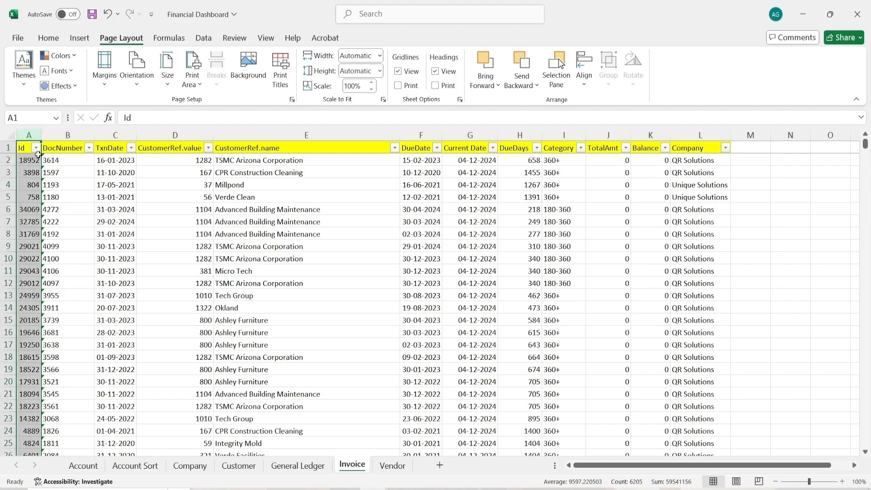
left_click(50, 142)
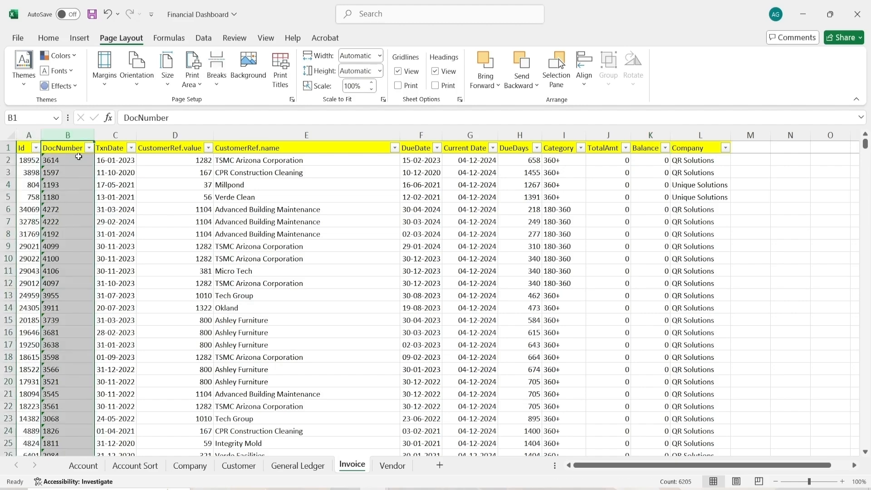
left_click(103, 144)
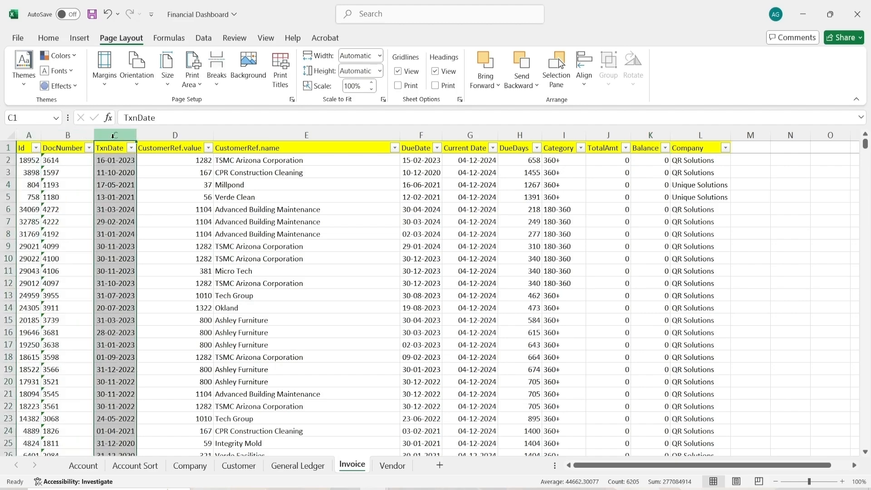
left_click(185, 132)
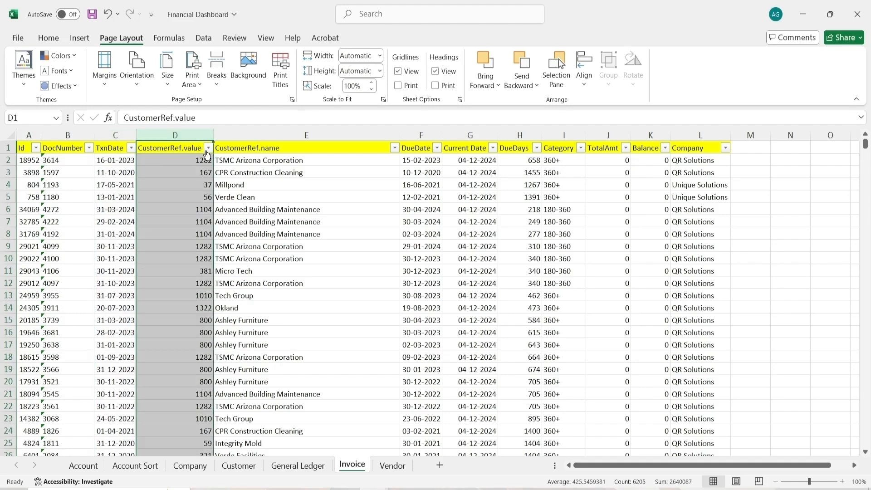
left_click(208, 149)
left_click(208, 150)
left_click(273, 136)
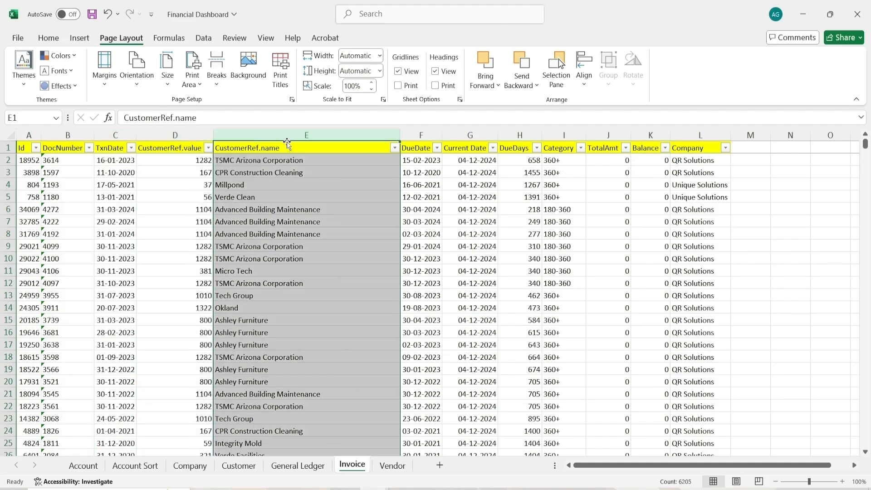
left_click(421, 135)
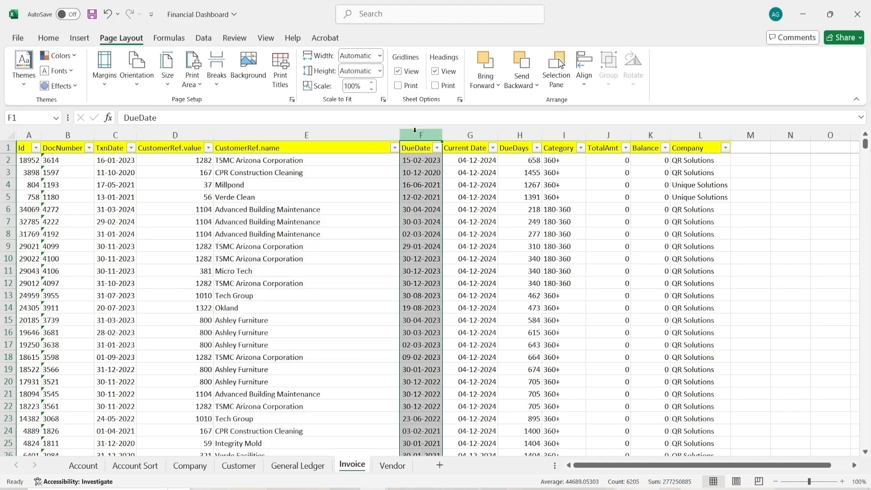
left_click(468, 134)
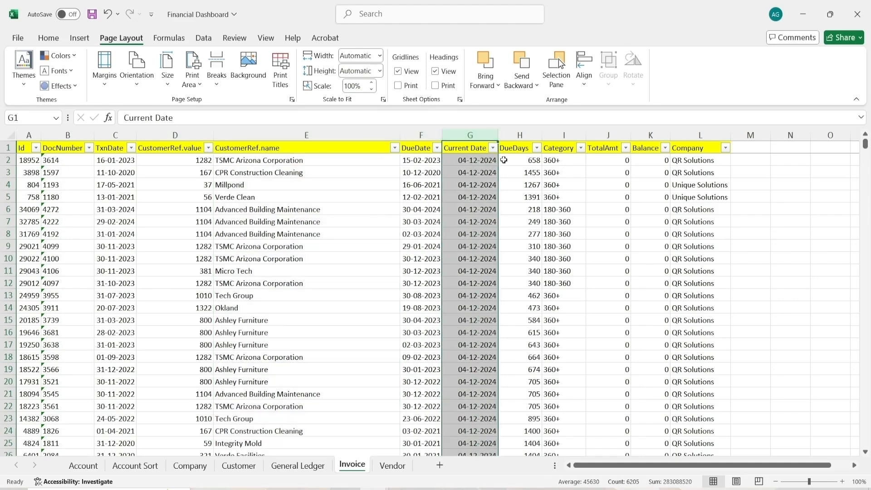
left_click(522, 134)
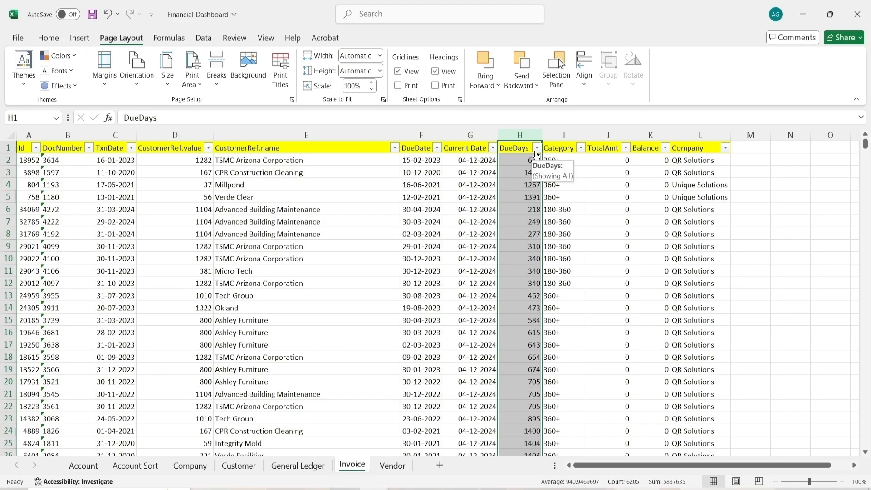
left_click(536, 148)
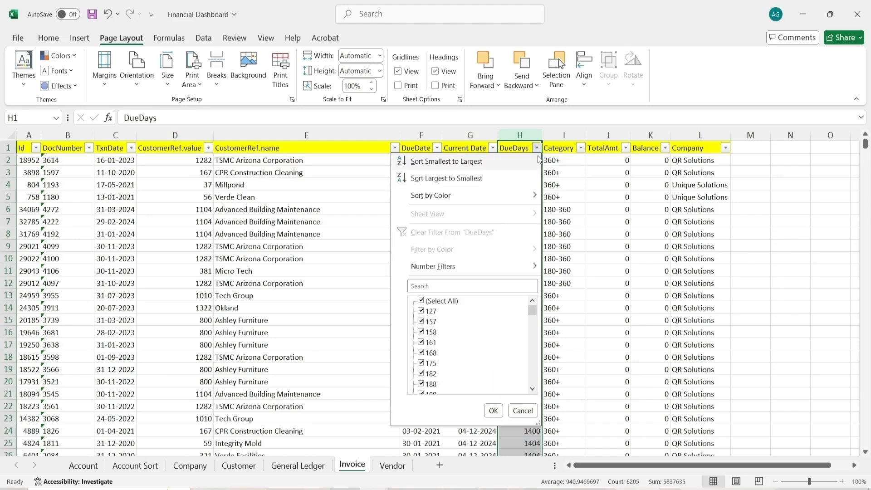
left_click(524, 411)
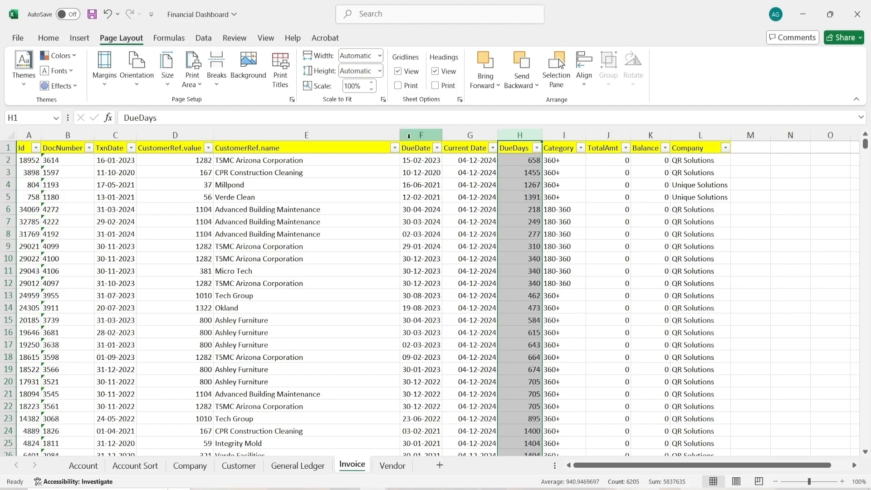
Examine the Invoice sheet's Category filter list and the TotalAmt, Balance and Company columns
left_click(564, 135)
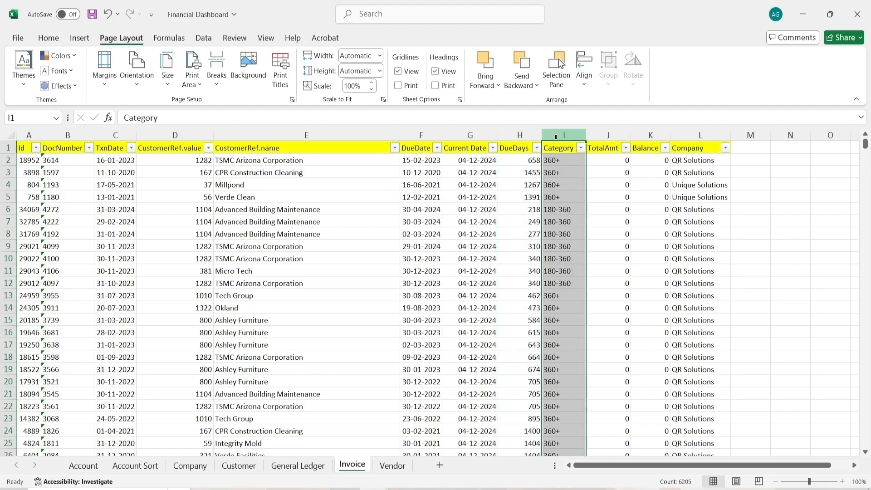
left_click(581, 147)
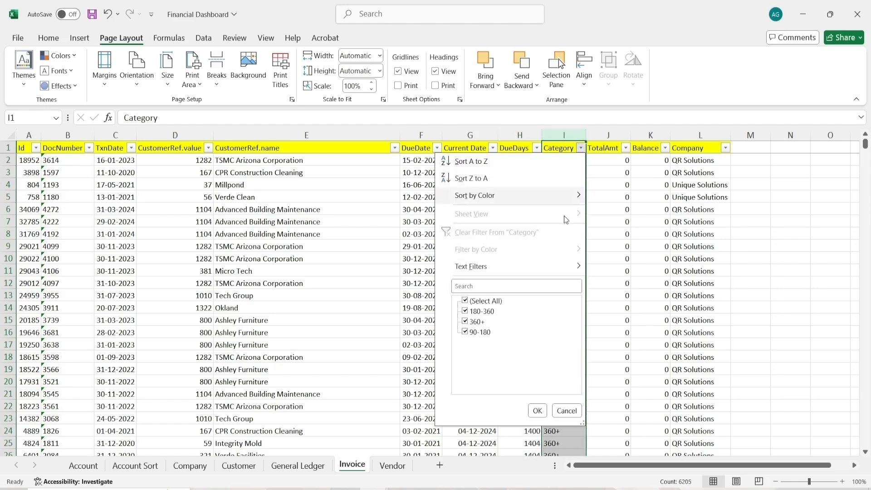
left_click(567, 410)
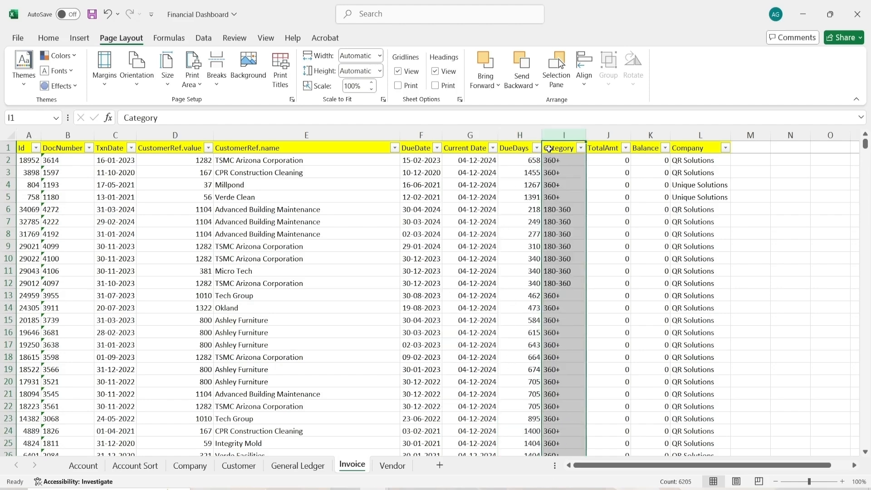
left_click(608, 136)
left_click(656, 139)
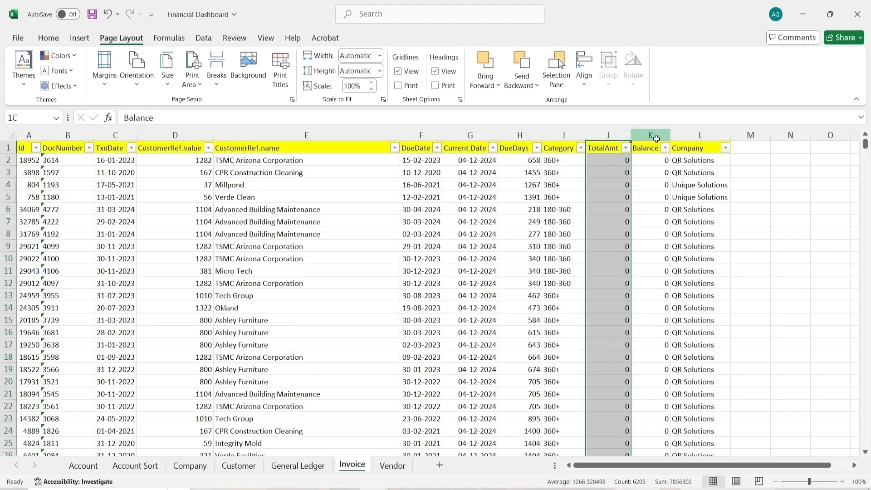
left_click(700, 135)
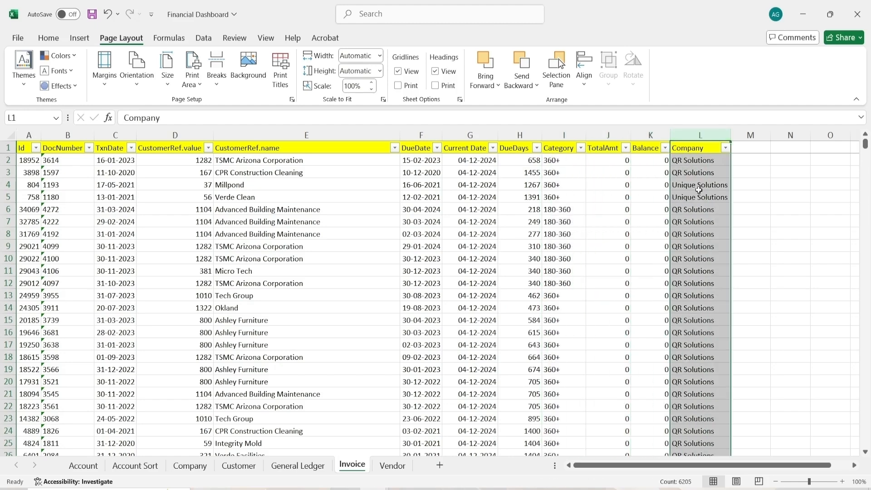
Open the Vendor sheet and examine its columns from Id through Company, including the Vendor filter list
left_click(393, 468)
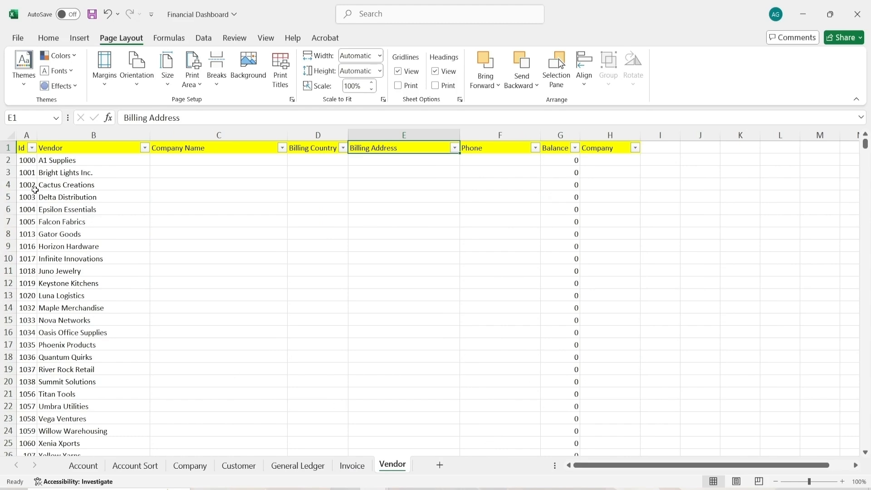
left_click(26, 135)
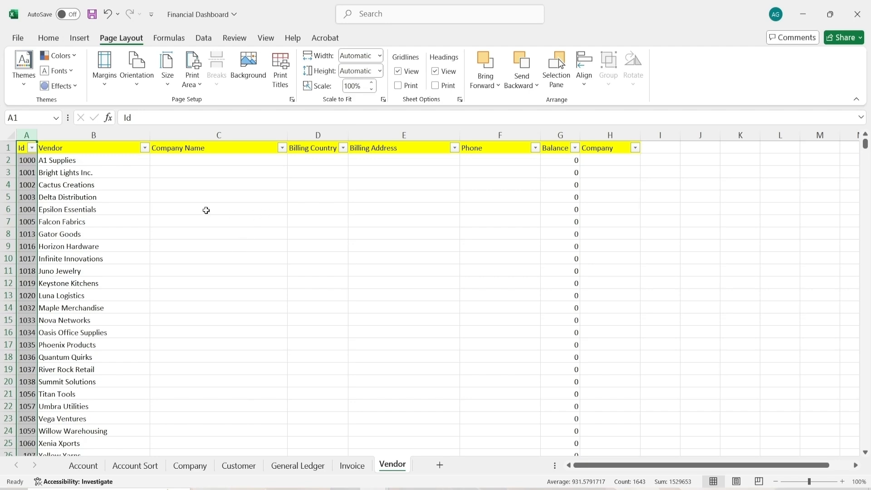
left_click(100, 132)
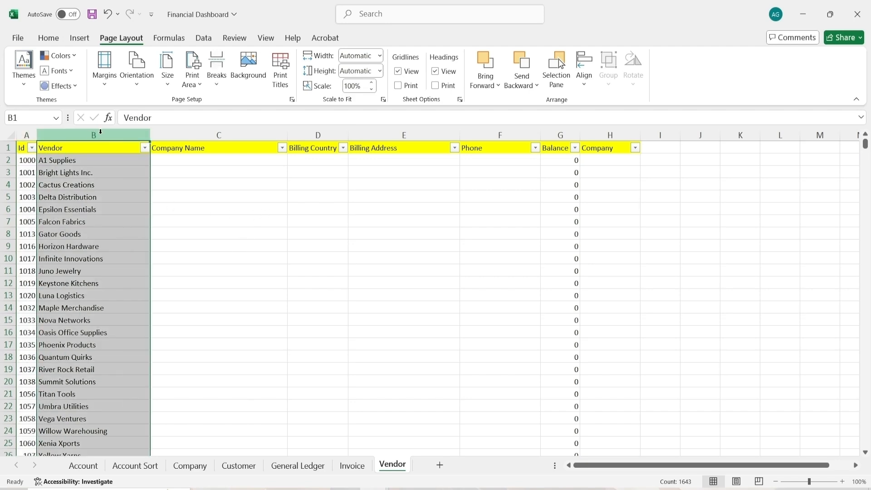
left_click(144, 151)
left_click(144, 151)
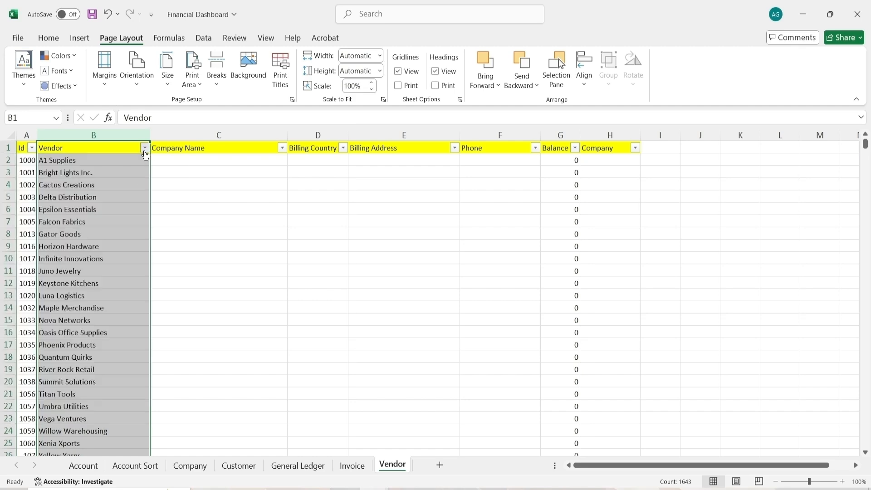
left_click(222, 134)
left_click(319, 134)
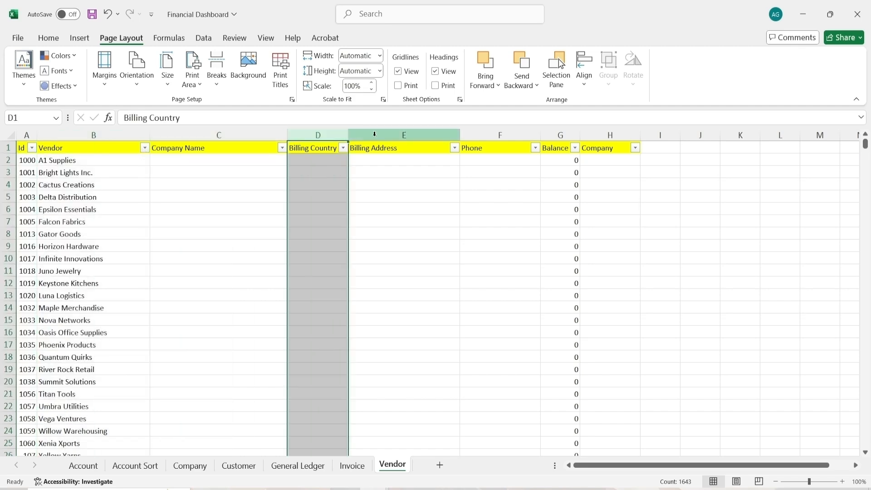
left_click(398, 134)
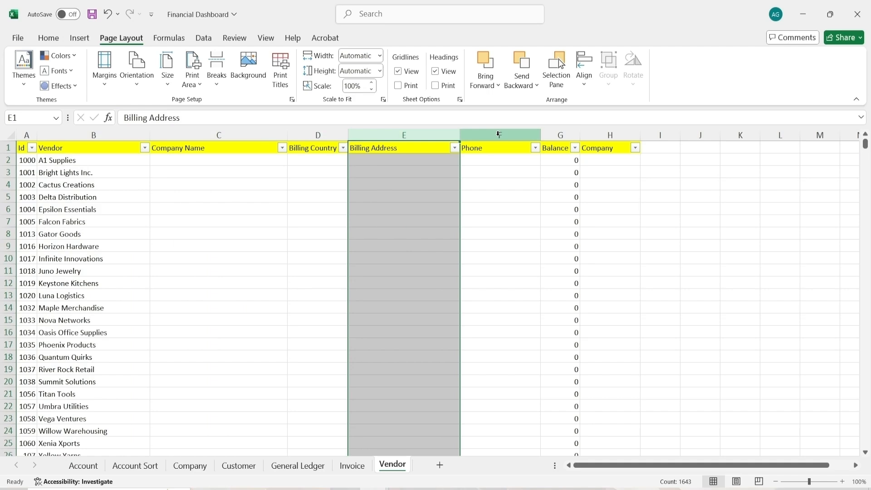
left_click(499, 135)
left_click(560, 134)
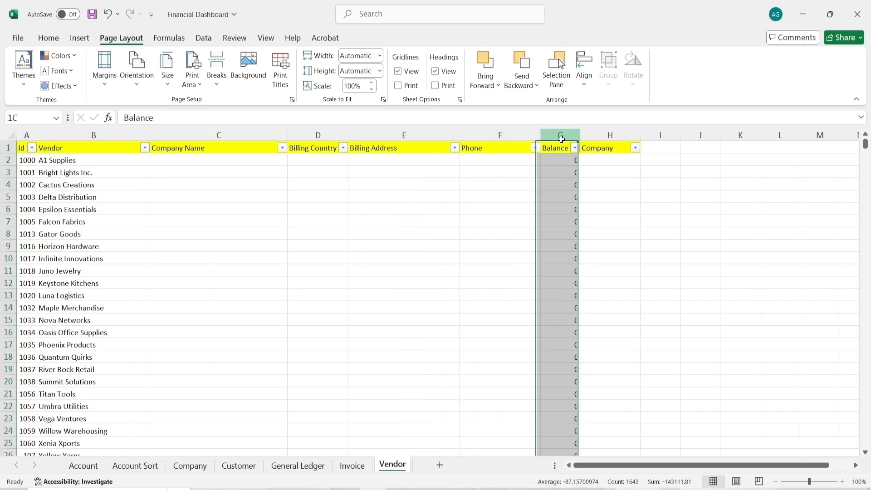
left_click(605, 137)
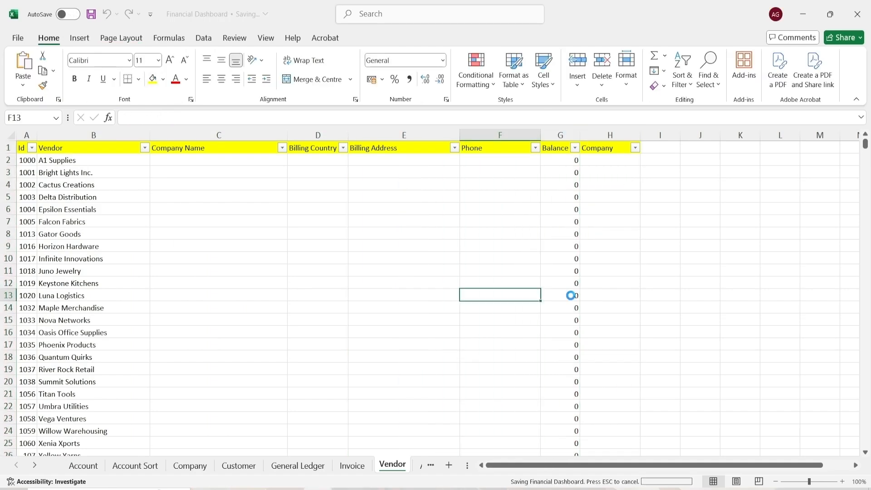
Save the workbook and open the AP Aging sheet
key("ctrl+s")
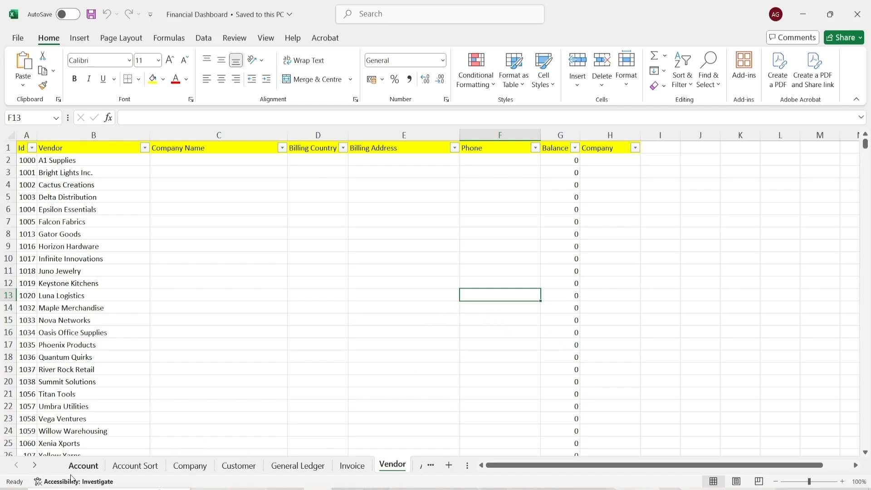
left_click(35, 465)
left_click(402, 467)
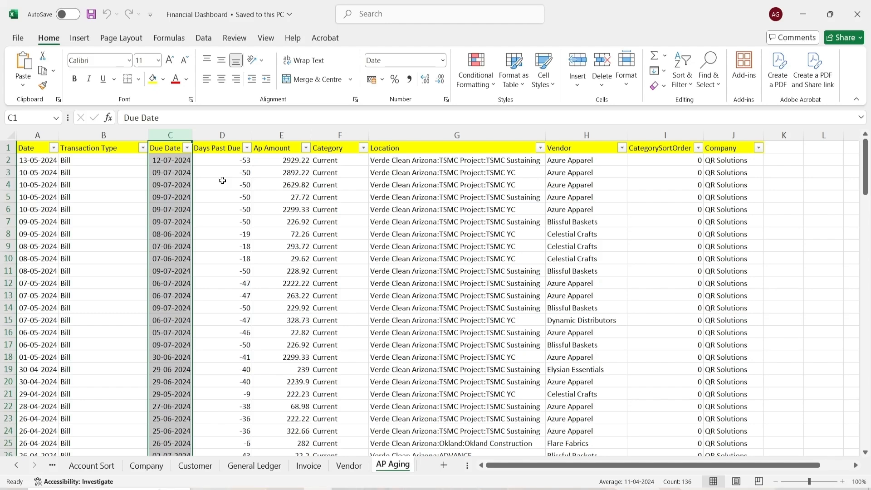
Examine the AP Aging columns from Date through Category, including the Transaction Type and Category filter lists
left_click(46, 133)
left_click_drag(46, 133, 65, 135)
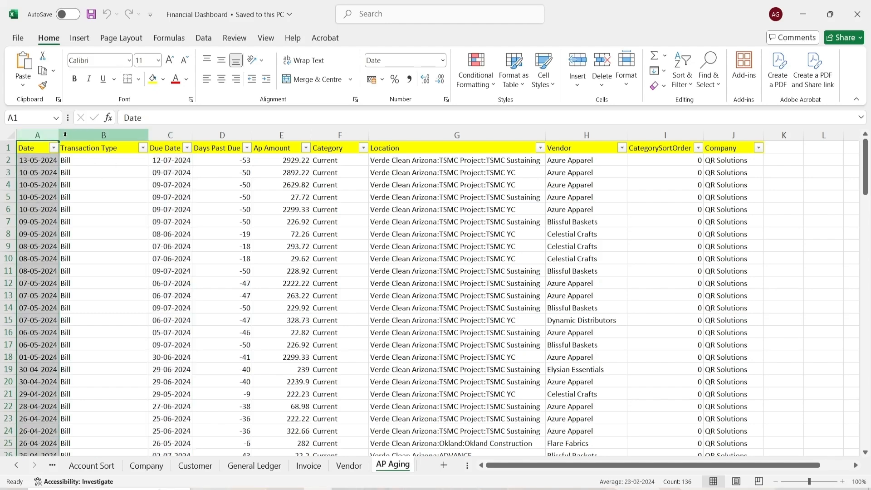
left_click(97, 132)
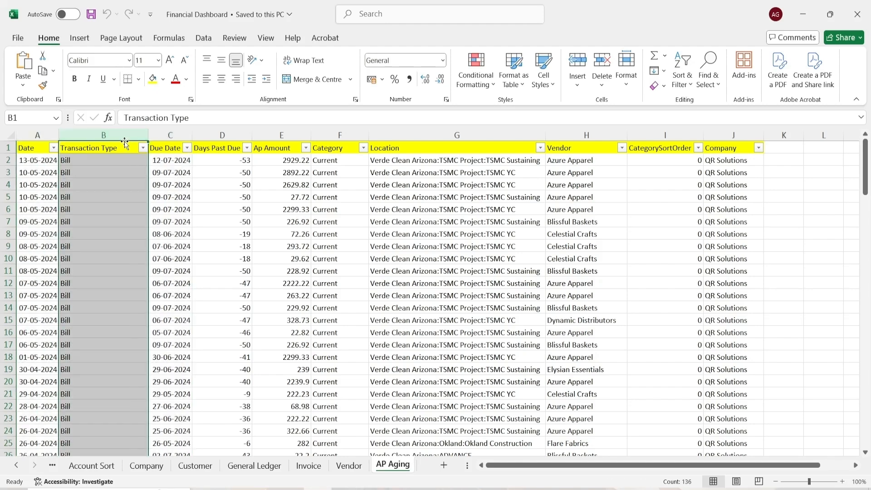
left_click(143, 148)
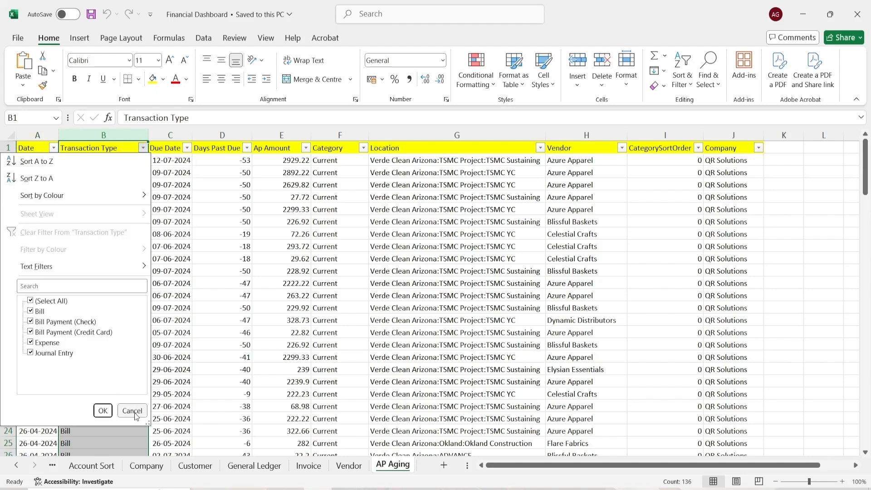
left_click(102, 411)
left_click(172, 135)
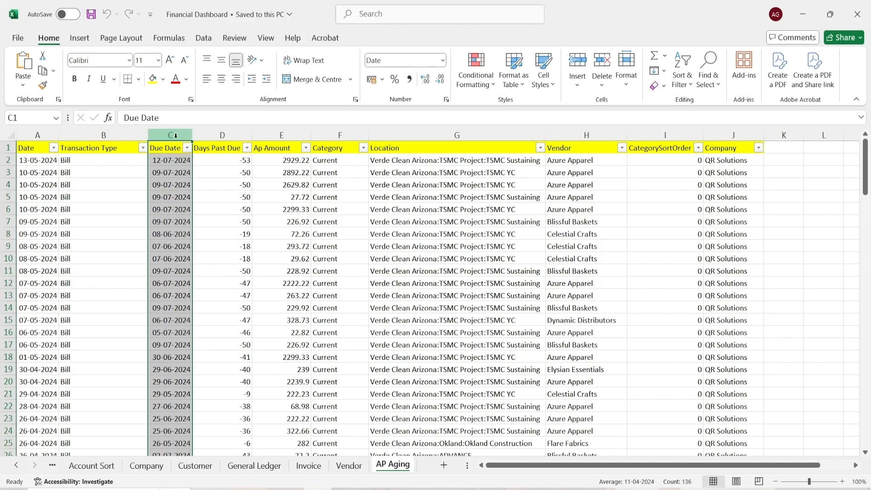
left_click(222, 135)
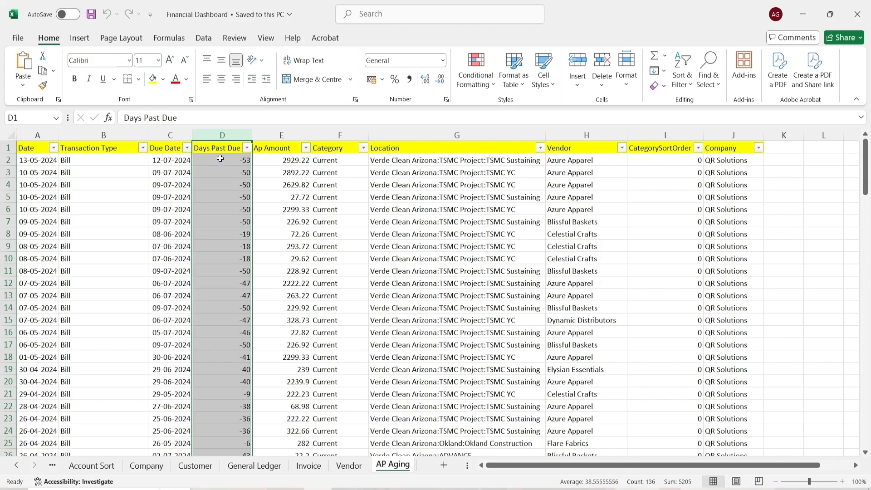
left_click(167, 143)
left_click(203, 133)
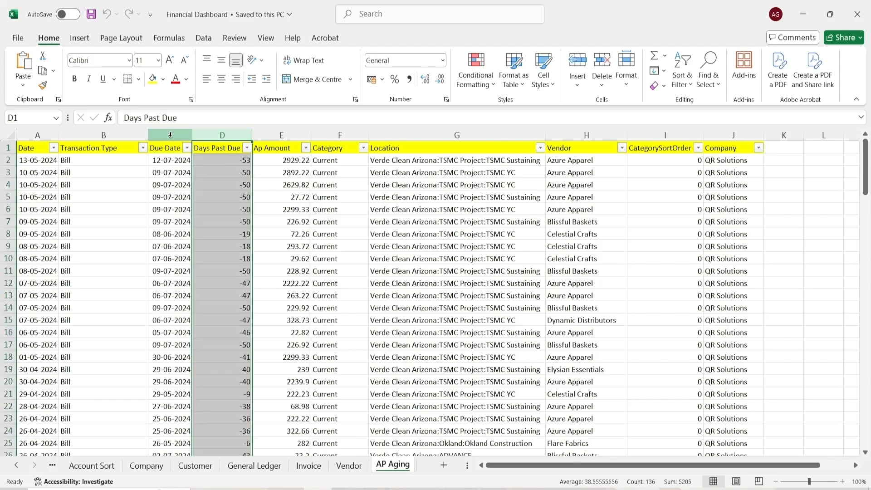
left_click(184, 134)
left_click(216, 133)
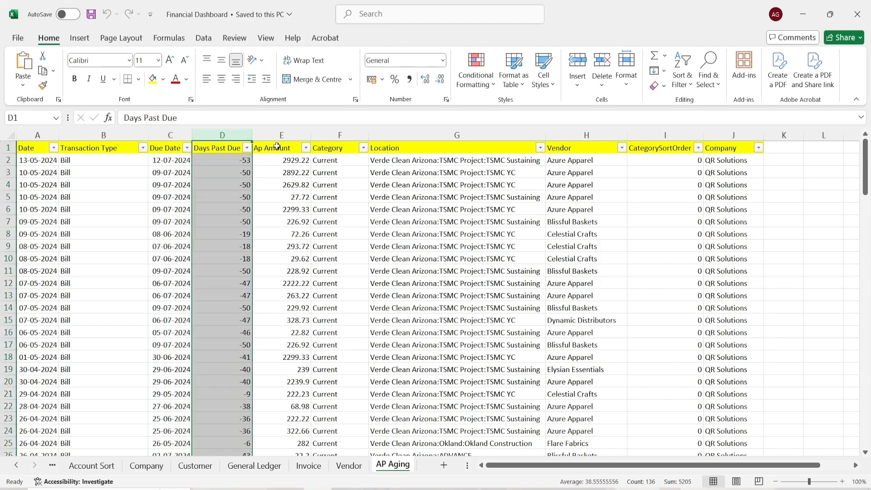
left_click(294, 133)
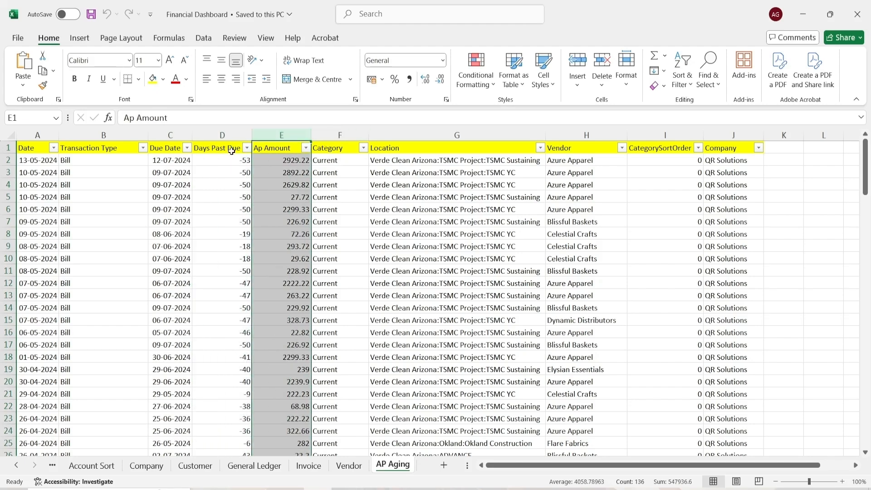
left_click(346, 136)
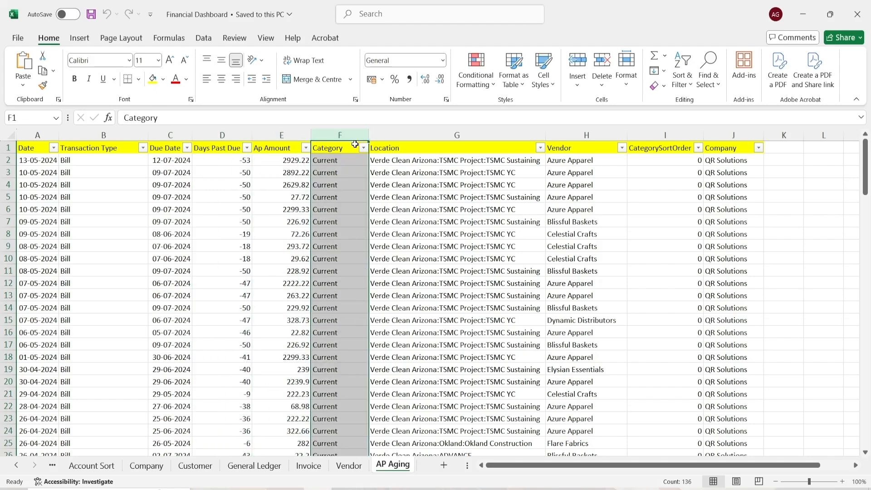
left_click(363, 148)
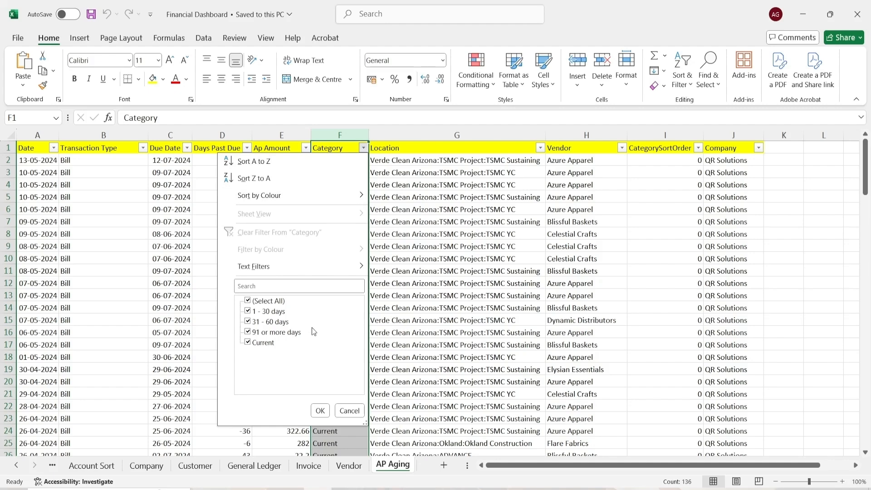
left_click(321, 410)
Examine the AP Aging columns from Location through Company, including the CategorySortOrder and Company filter lists
left_click(443, 136)
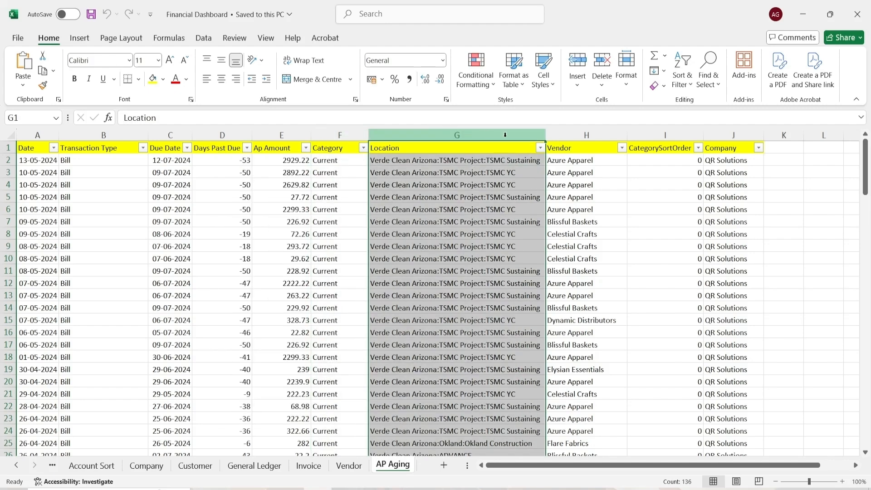
left_click(565, 137)
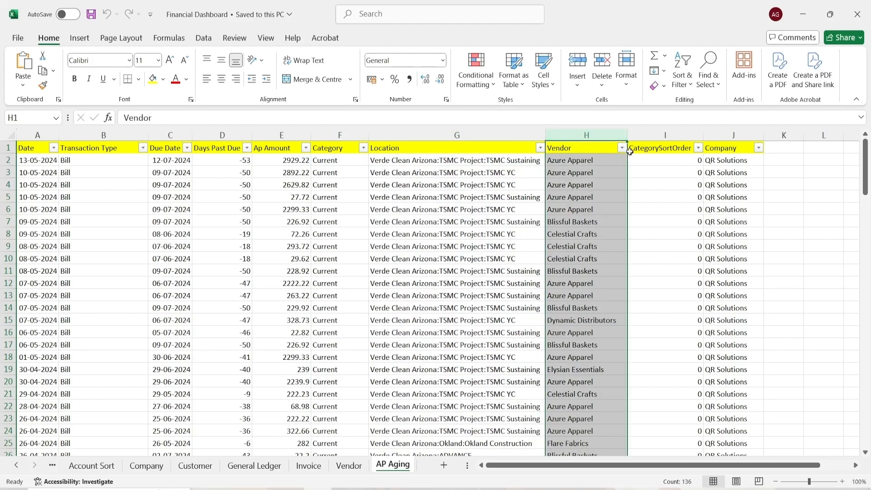
left_click(677, 135)
left_click(698, 148)
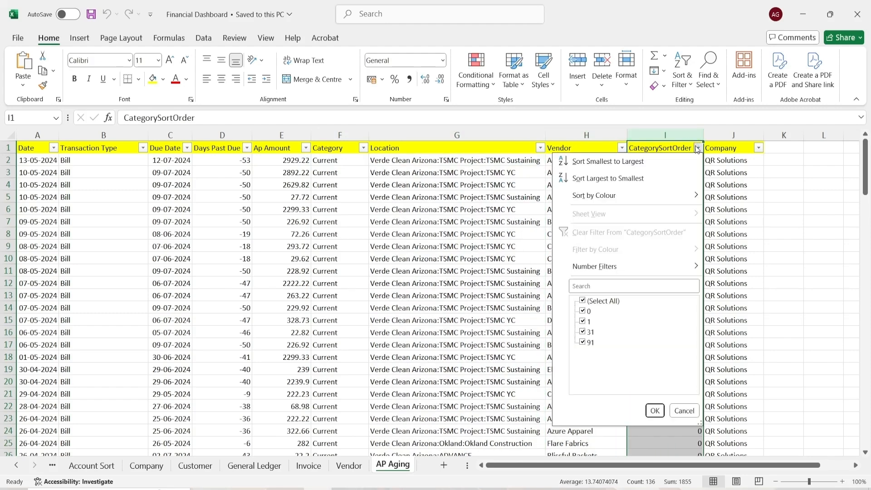
left_click(735, 132)
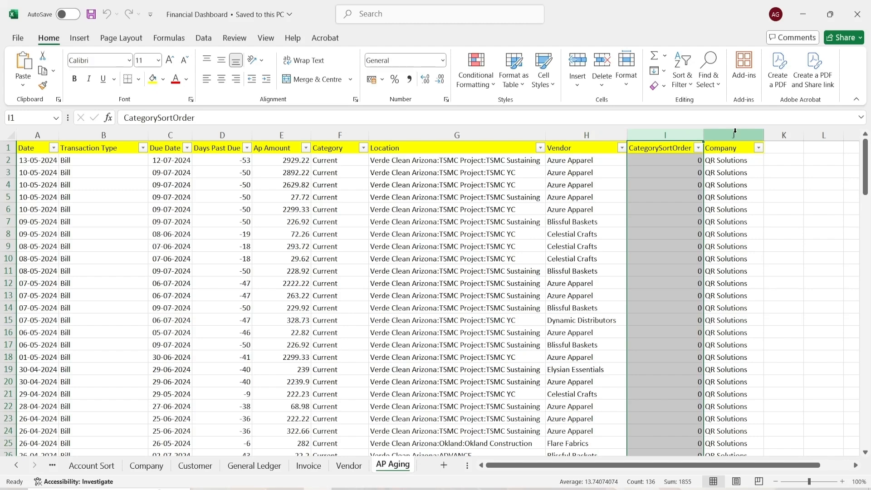
left_click(736, 132)
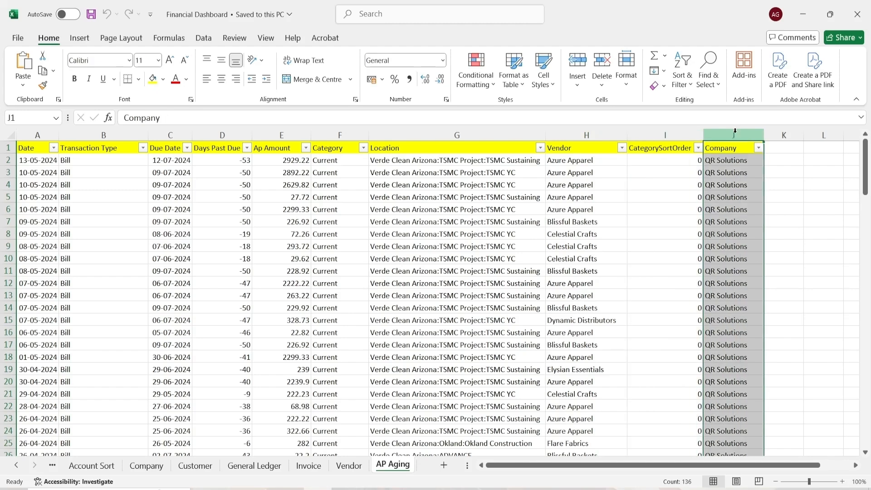
left_click(759, 148)
left_click(745, 411)
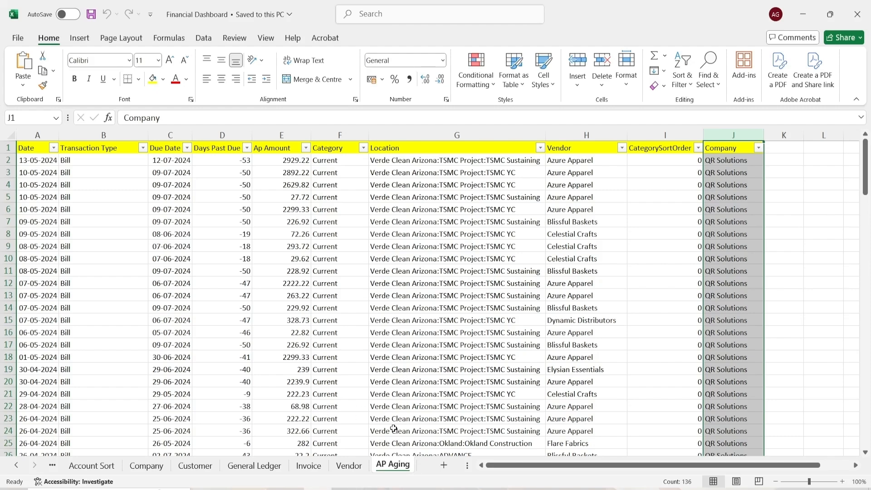
Switch to Power BI Desktop and open the Financial Dashboard workbook as an Excel data source
left_click(345, 488)
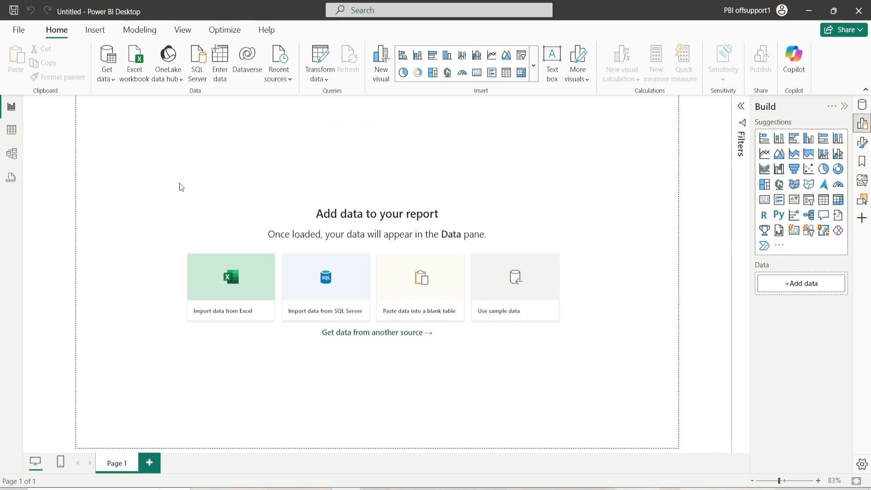
left_click(104, 81)
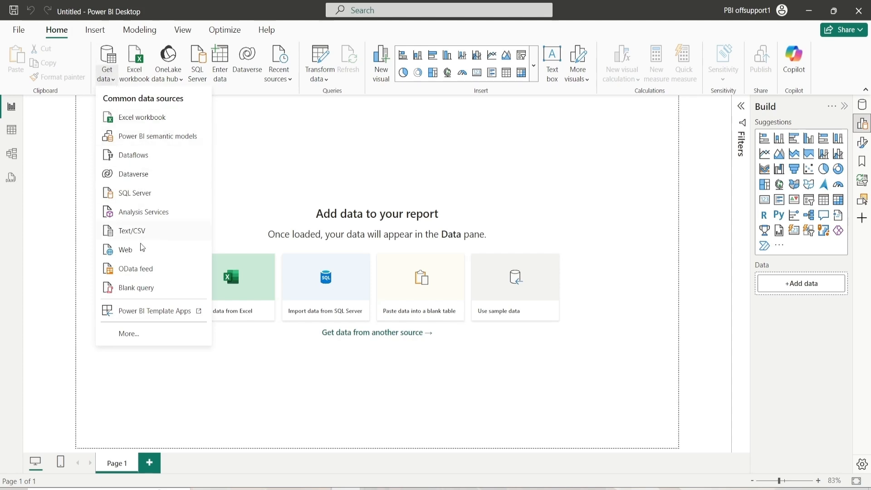
left_click(150, 119)
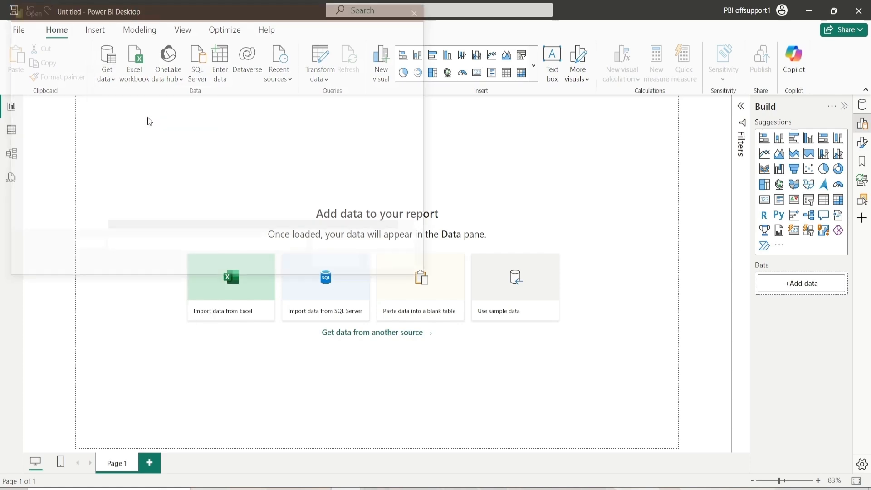
left_click(118, 98)
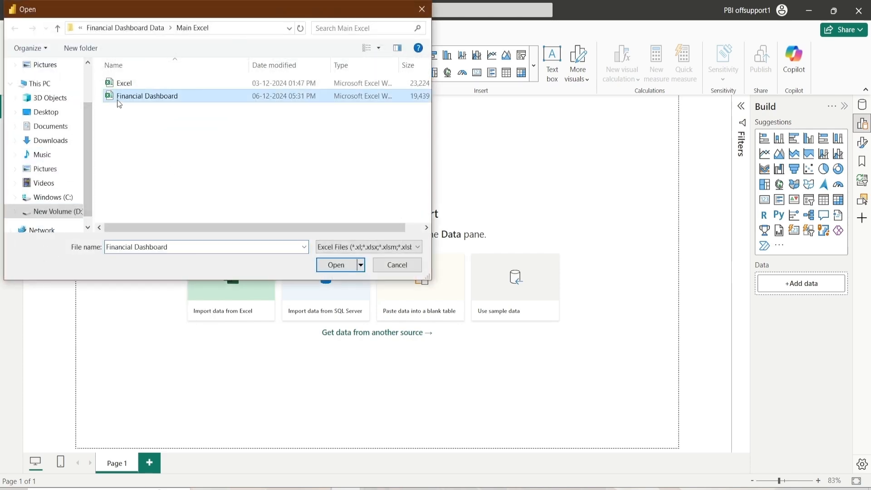
left_click(333, 267)
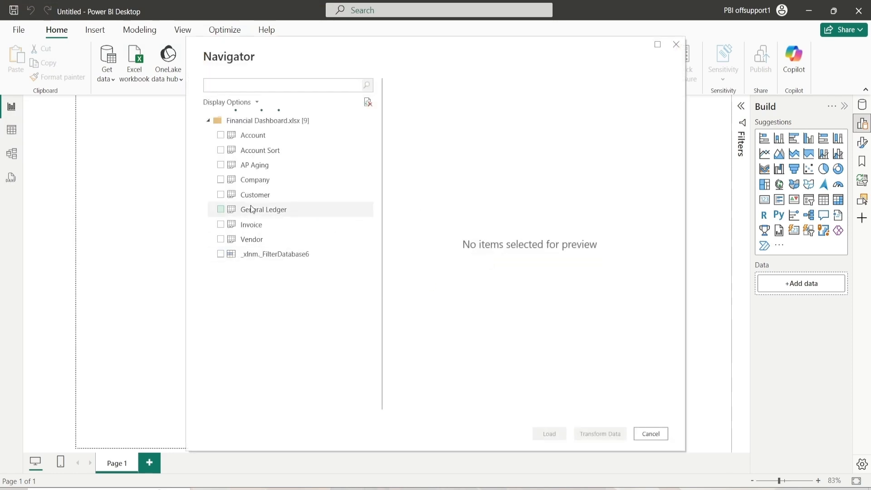
Select the Account, Account Sort, AP Aging, Company, Customer, General Ledger, Invoice and Vendor tables for import
left_click(220, 138)
left_click(220, 150)
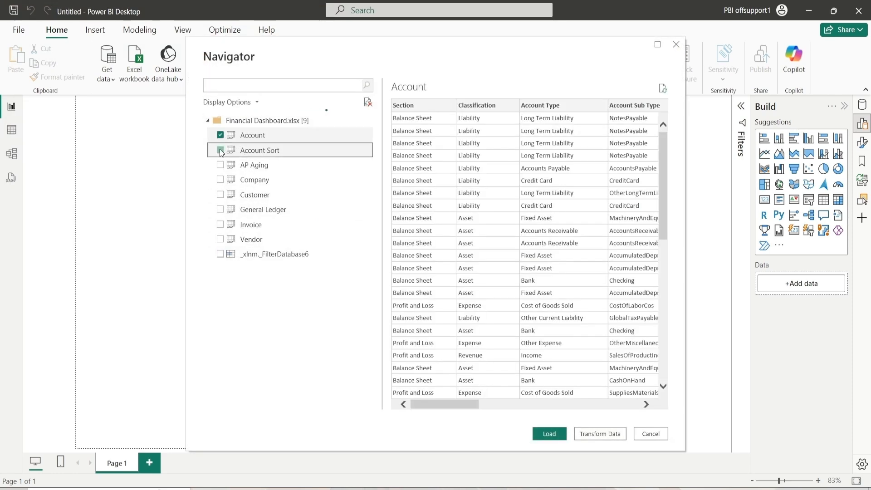
left_click(220, 165)
left_click(221, 181)
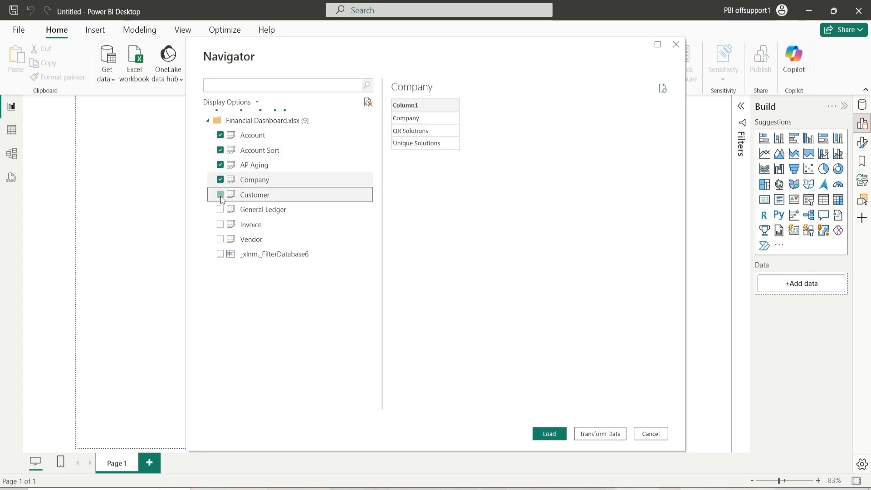
left_click(221, 196)
left_click(221, 211)
left_click(221, 226)
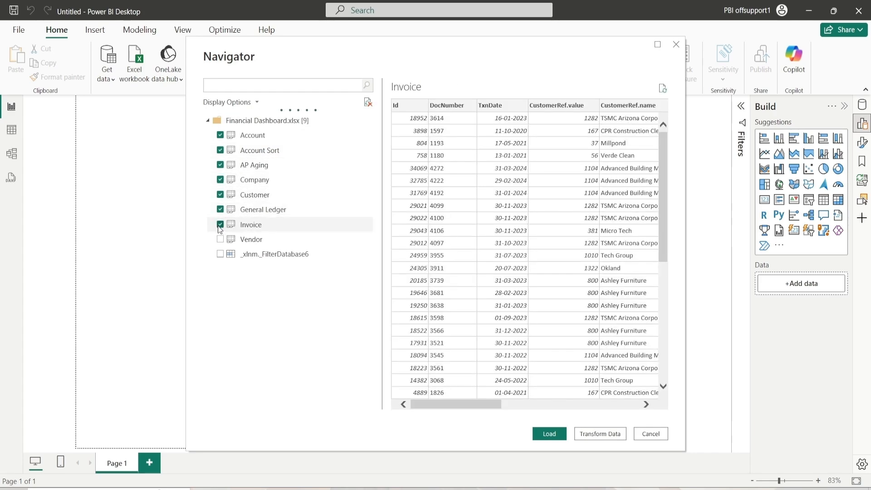
left_click(220, 239)
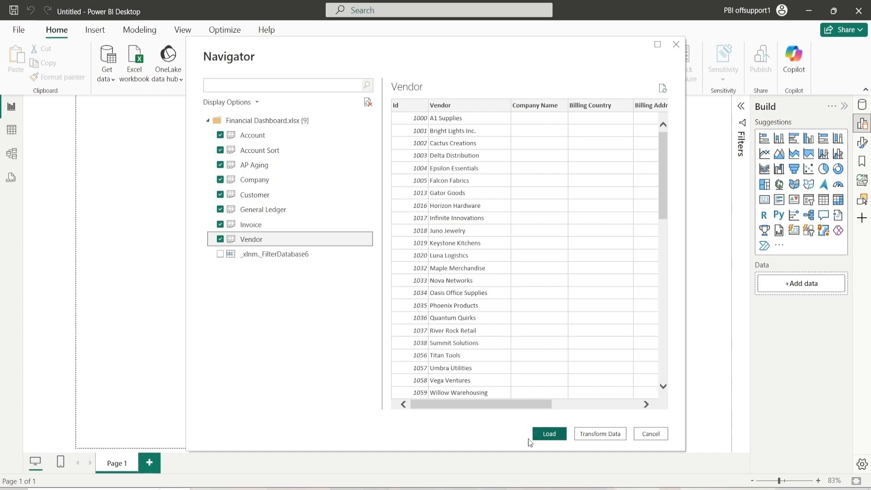
Load the selected tables, review the Account Sort, AP Aging and Company queries in Power Query Editor, then close it
left_click(554, 433)
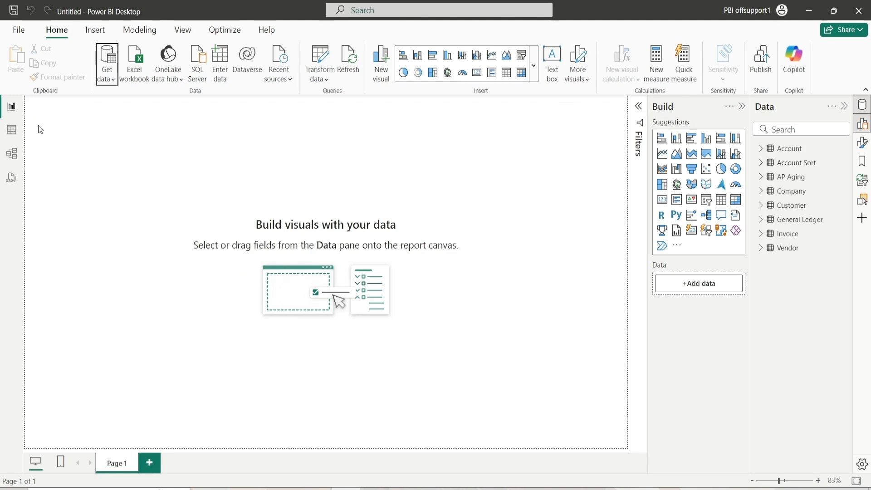
left_click(324, 68)
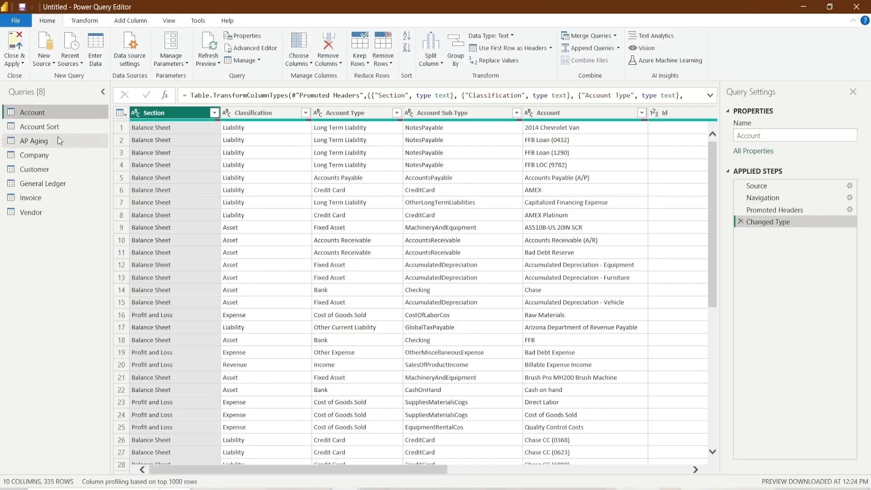
left_click(54, 130)
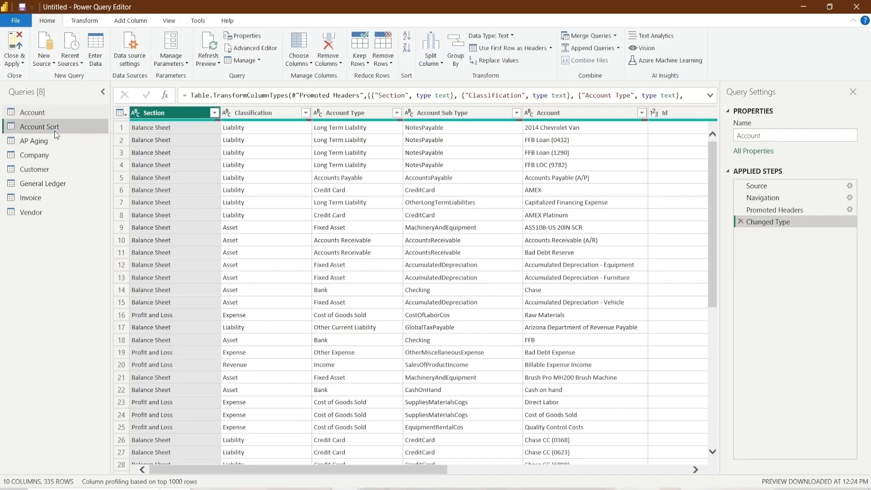
left_click(55, 140)
left_click(56, 154)
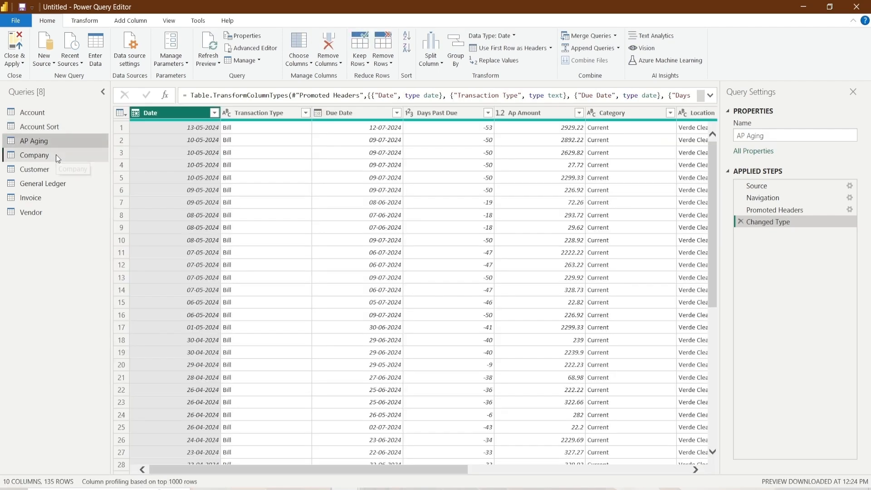
left_click(37, 121)
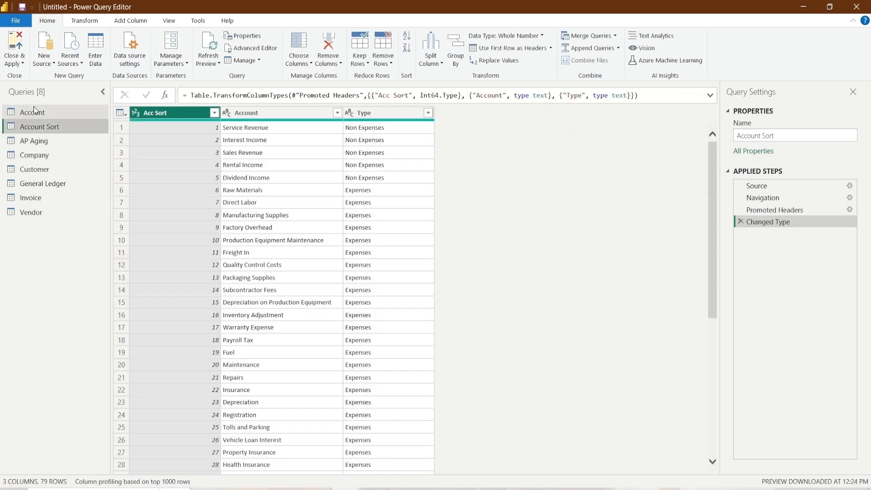
left_click(14, 49)
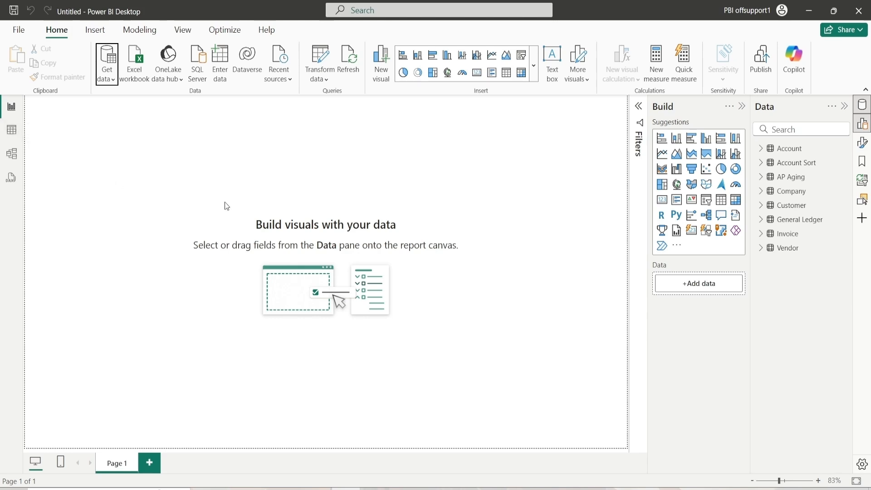
Browse the data of each loaded table in Table view
left_click(11, 136)
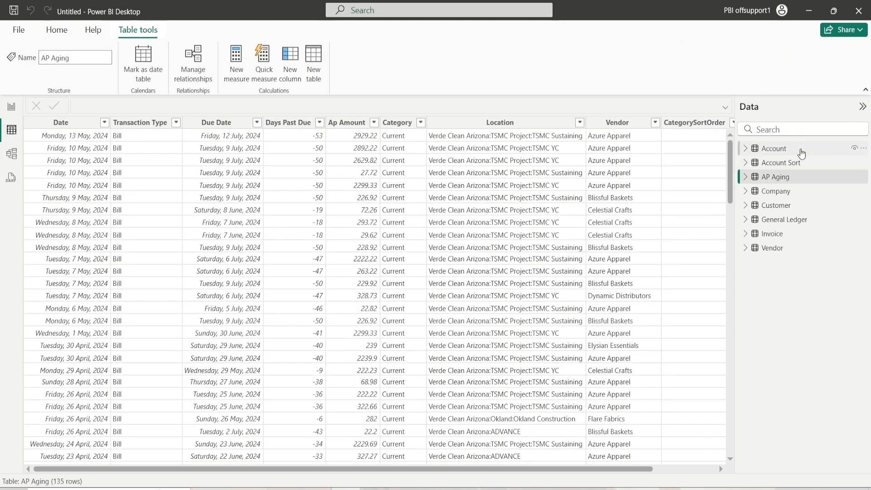
left_click(801, 150)
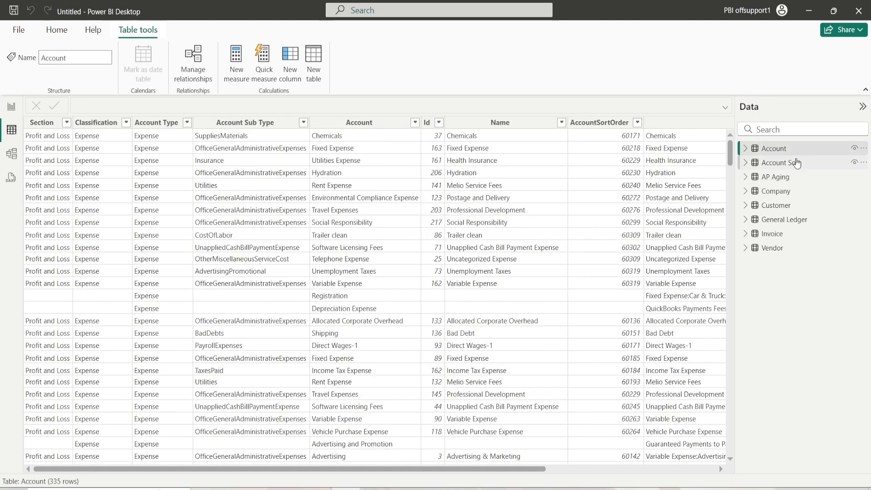
left_click(789, 165)
left_click(775, 178)
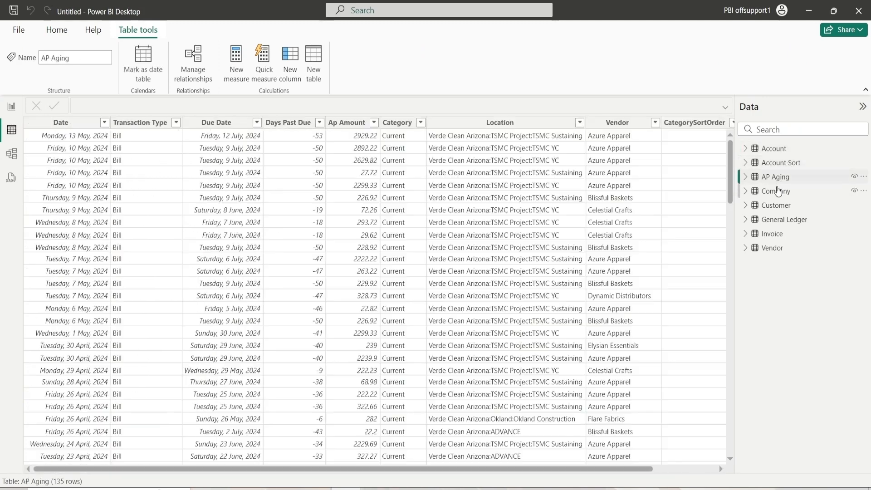
left_click(777, 192)
left_click(778, 205)
left_click(778, 220)
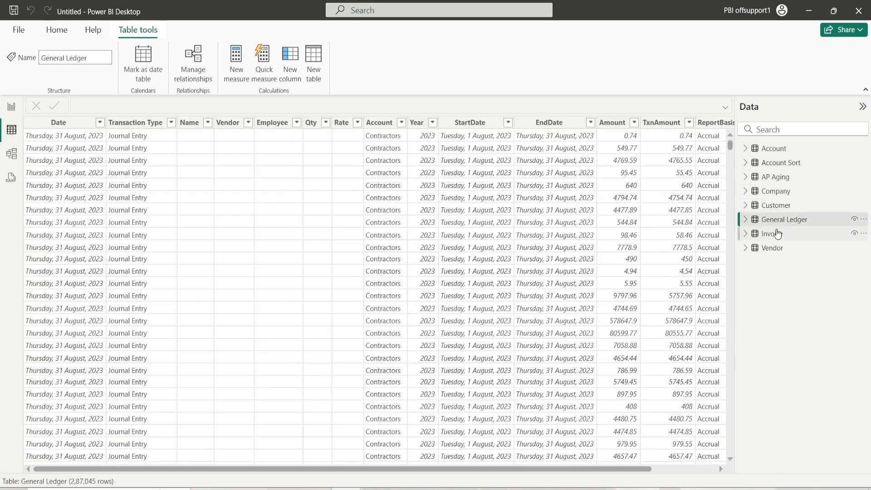
left_click(778, 233)
left_click(773, 247)
left_click(772, 149)
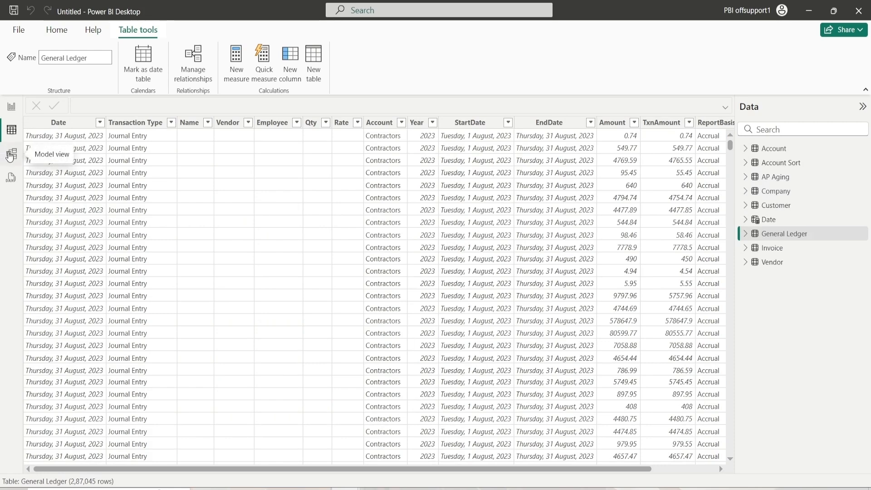
Switch to Model view, collapse the Properties pane and rearrange the table cards across the canvas
left_click(11, 155)
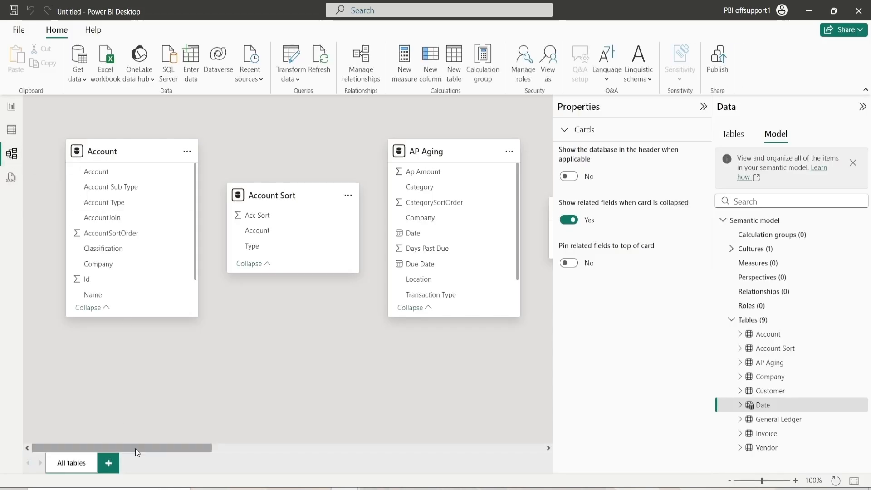
left_click(703, 107)
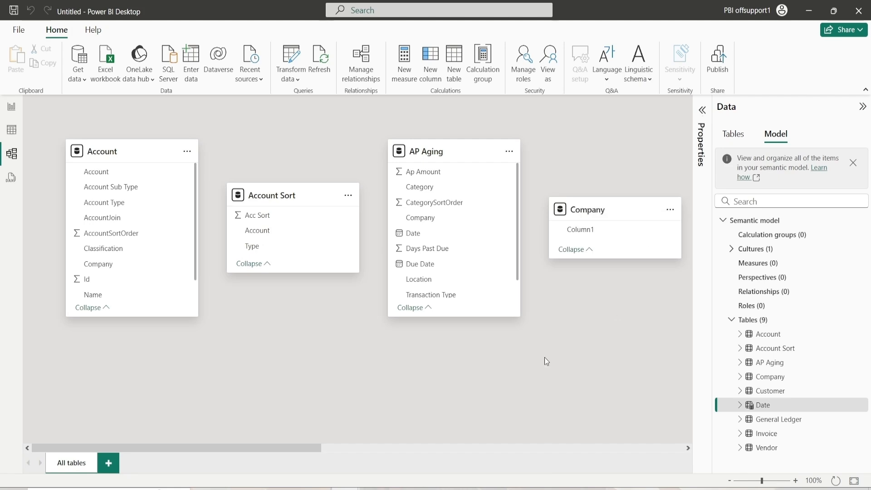
mouse_move(278, 448)
left_mouse_down()
mouse_move(418, 448)
mouse_move(276, 449)
left_mouse_up()
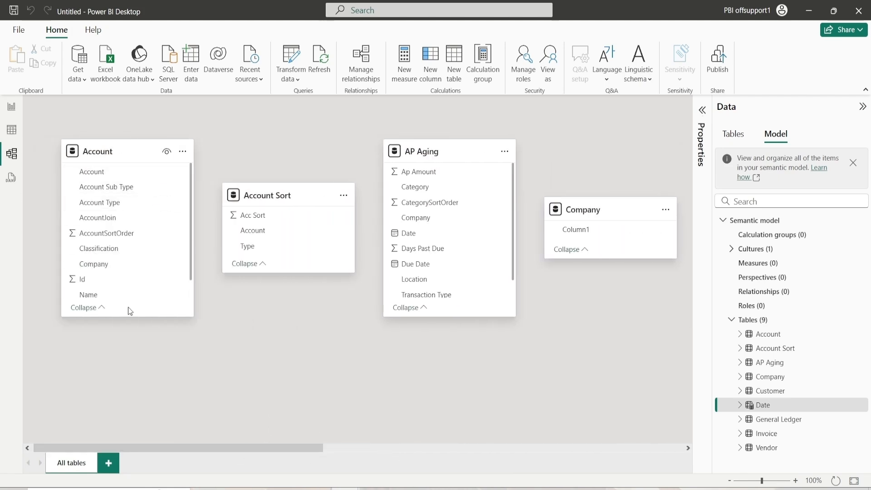
left_click_drag(127, 317, 118, 215)
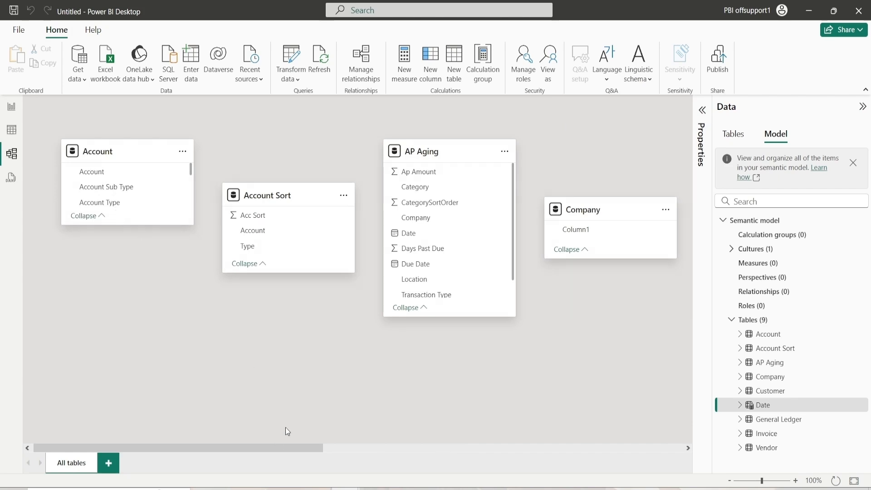
left_click_drag(261, 196, 101, 193)
left_click_drag(97, 157, 255, 156)
left_click_drag(127, 191, 111, 147)
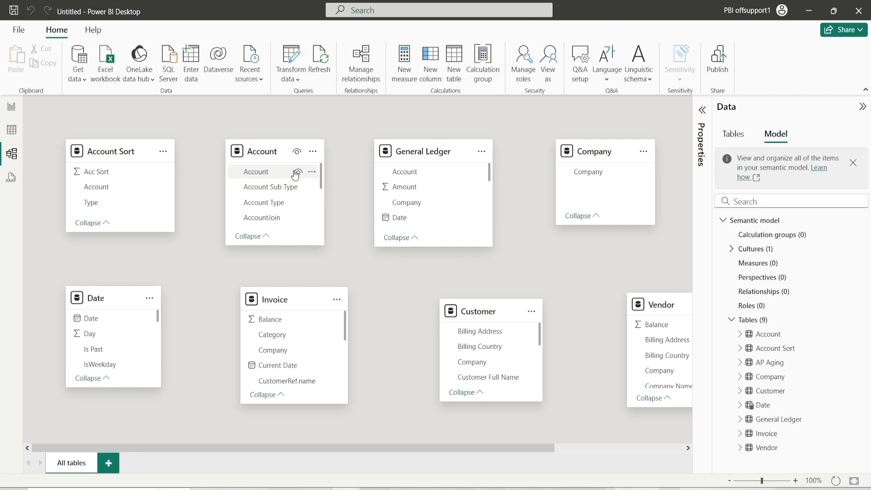
Create a many-to-one relationship from the Account table's Account column to Account Sort's Account column
left_click(294, 173)
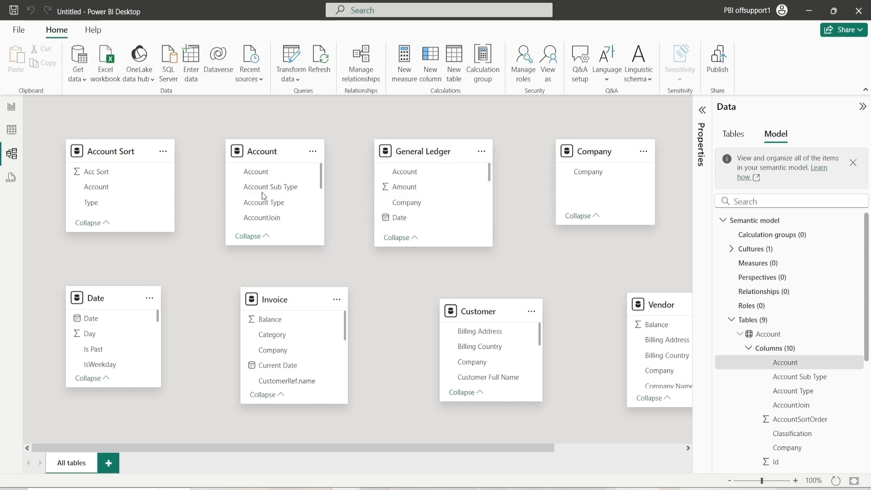
left_click_drag(269, 181, 142, 194)
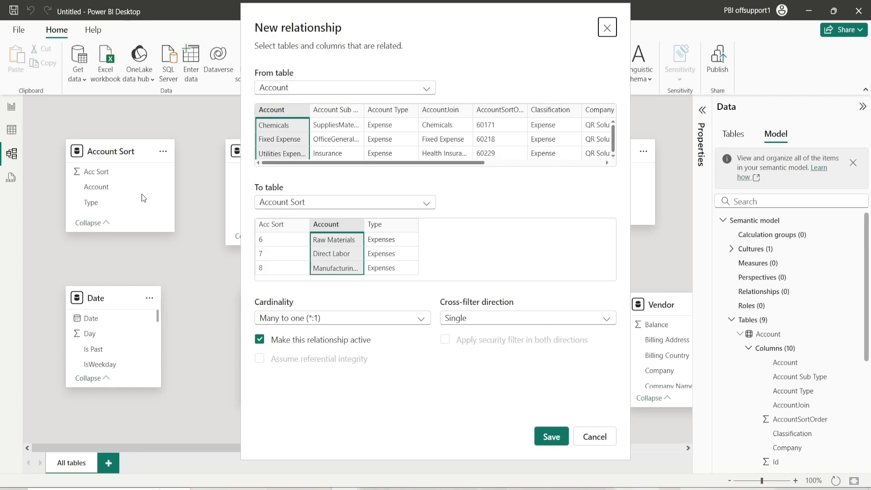
left_click(552, 437)
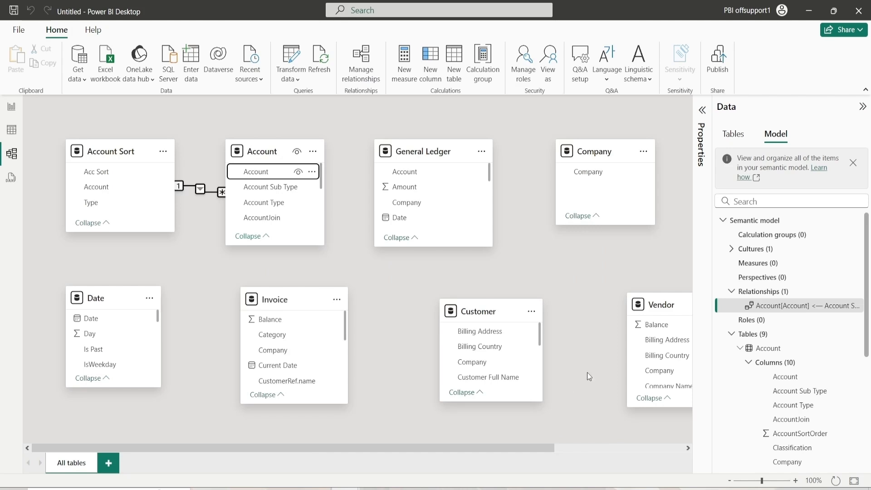
Relate General Ledger's Account column to the Account table's AccountJoin column and save the relationship
left_click(357, 235)
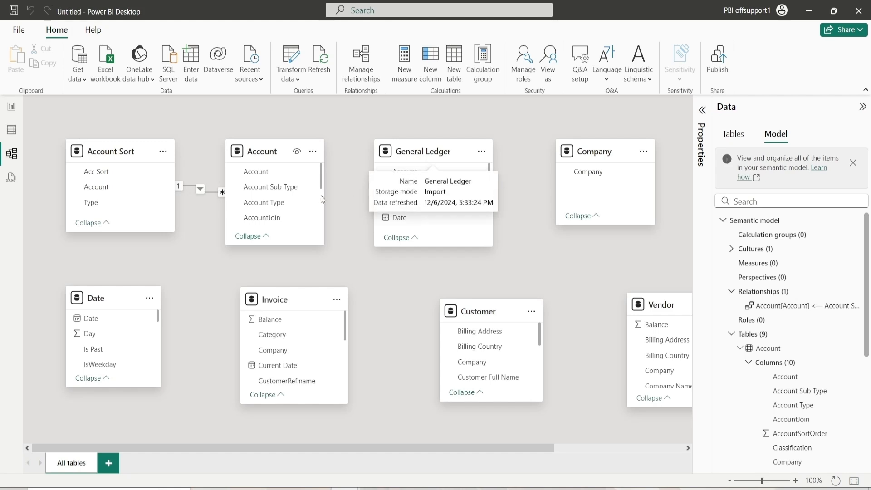
left_click_drag(415, 172, 313, 225)
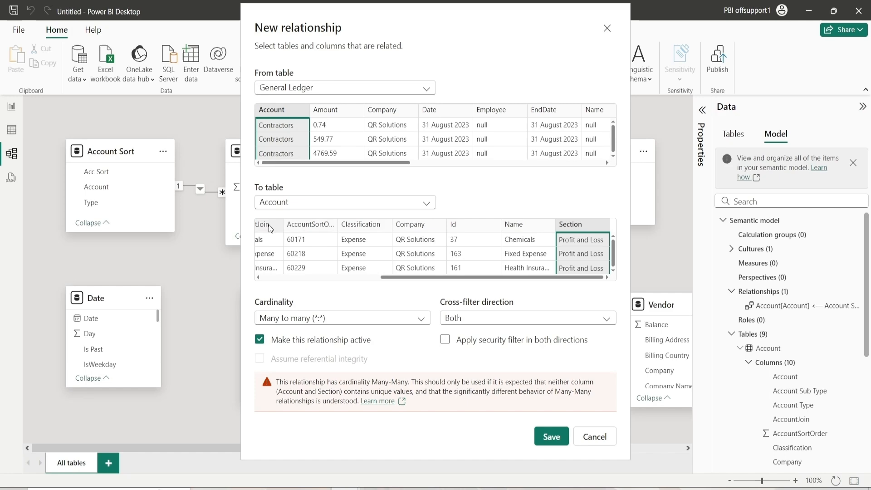
left_click(269, 227)
left_click(550, 437)
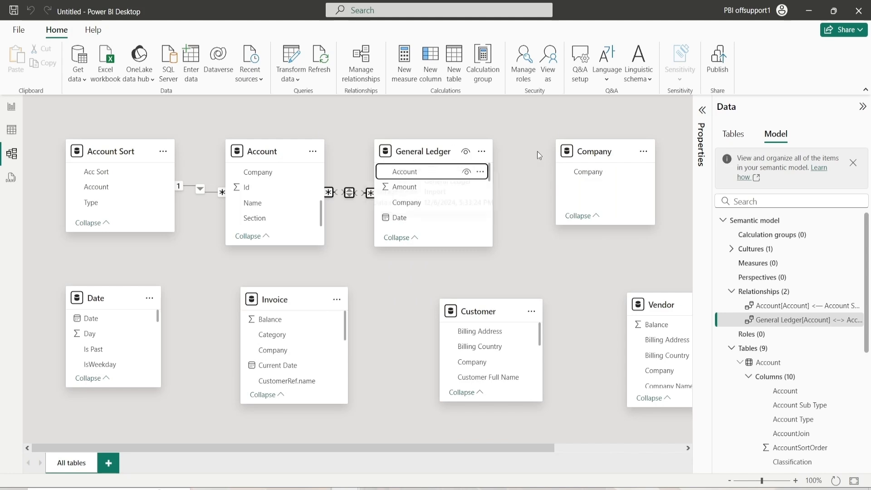
Create a one-to-many relationship from the Company table's Company column to General Ledger's Company column
left_click(548, 239)
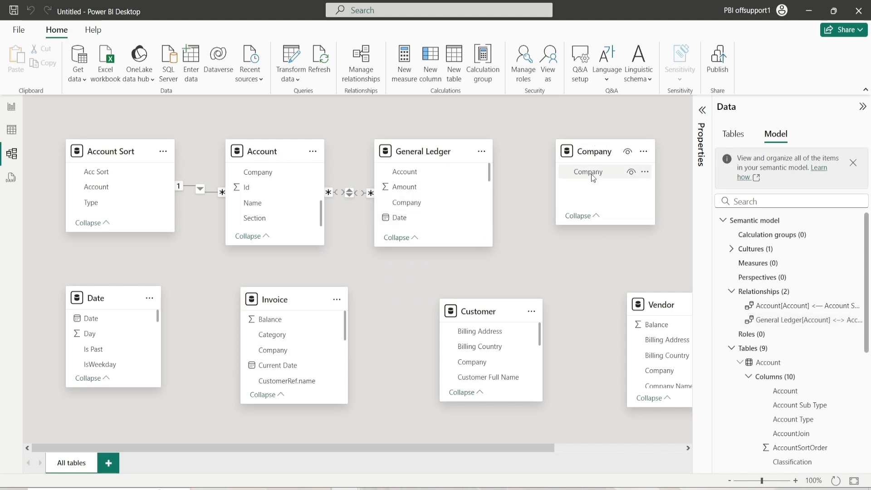
left_click_drag(591, 173, 436, 204)
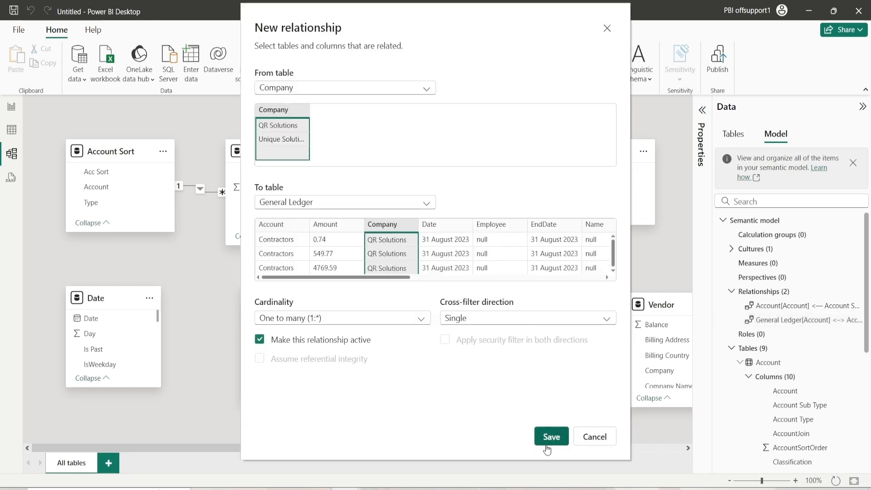
left_click(551, 437)
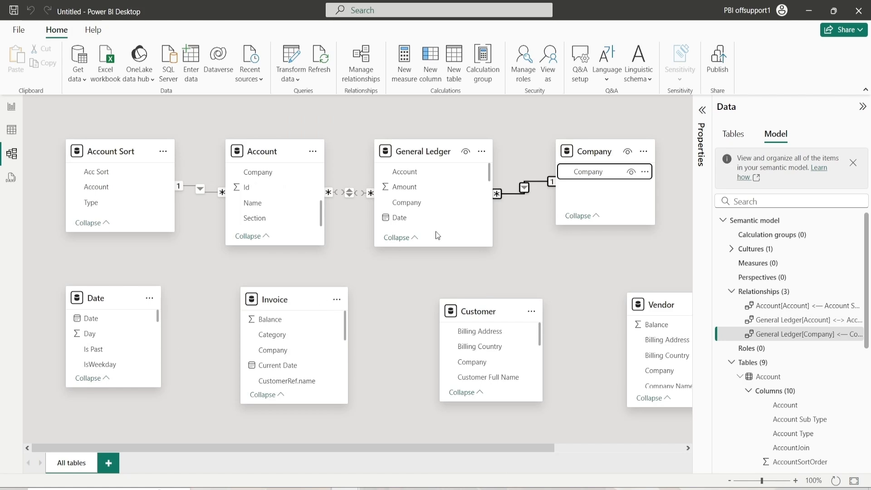
Relate General Ledger's Date column to the Date table's Date column as many-to-one
left_click_drag(404, 217, 119, 325)
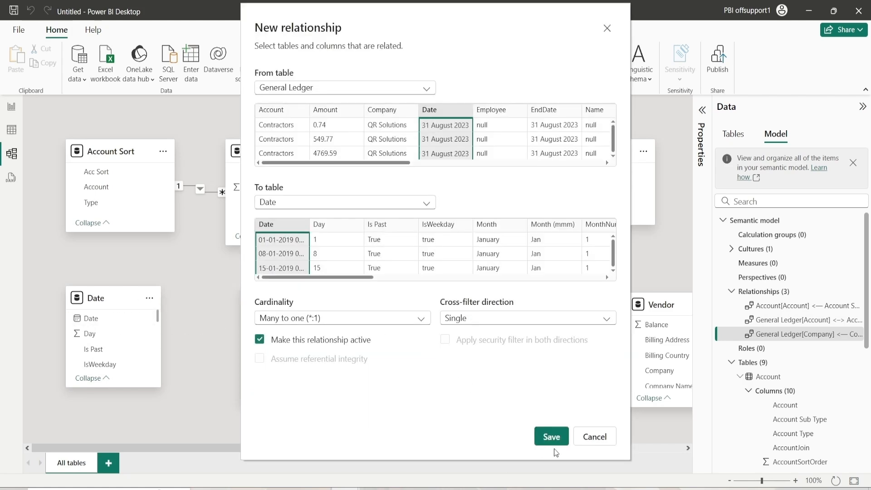
left_click(552, 439)
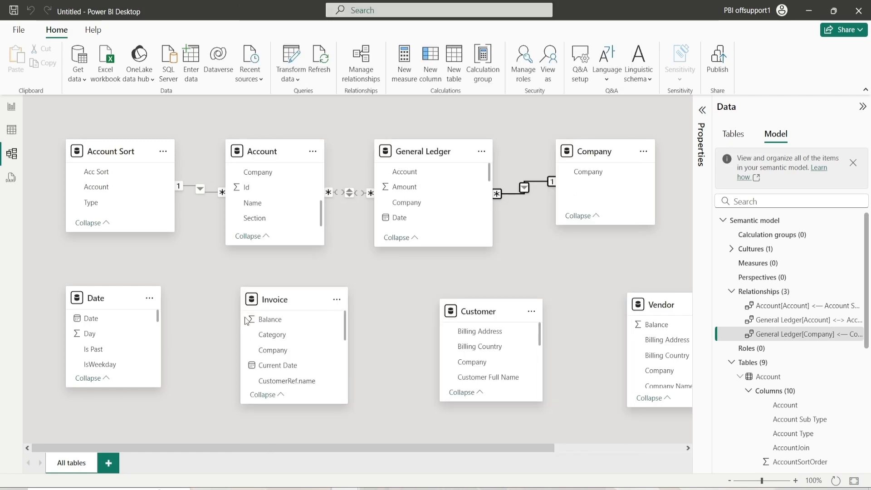
Relate the Invoice table's TxnDate column to the Date table's Date column as many-to-one
scroll(281, 363, "down", 3)
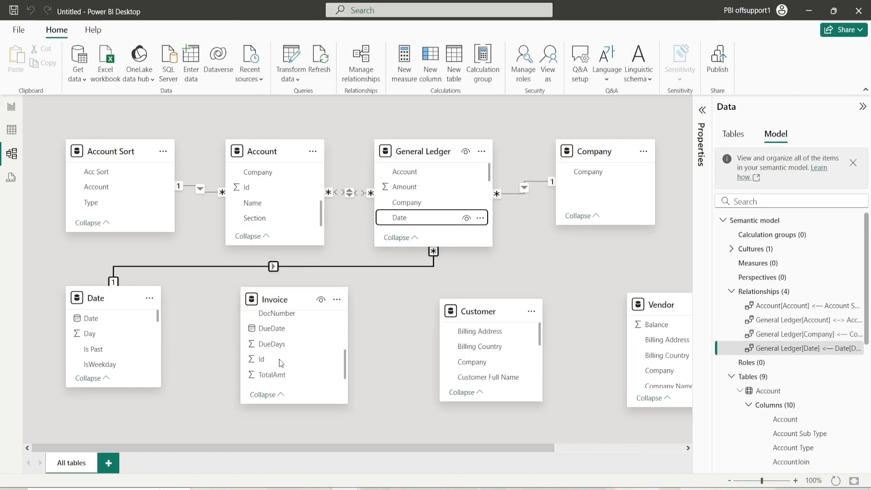
scroll(281, 363, "down", 1)
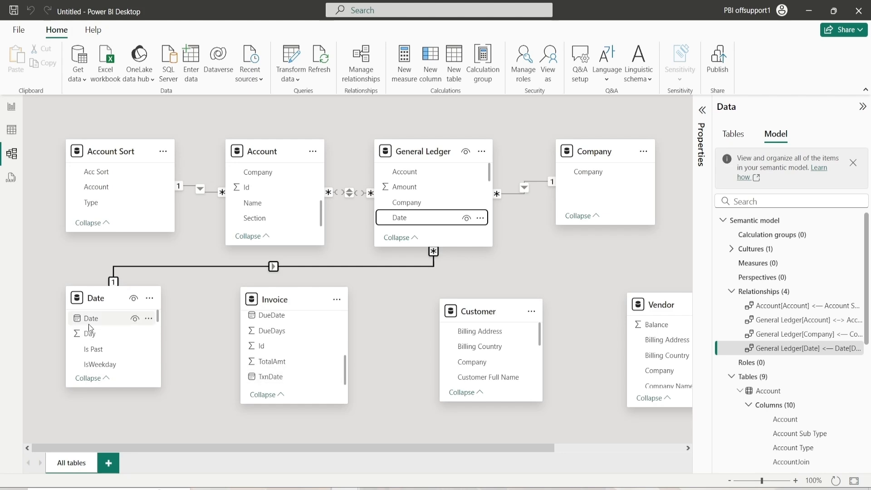
left_click(103, 318)
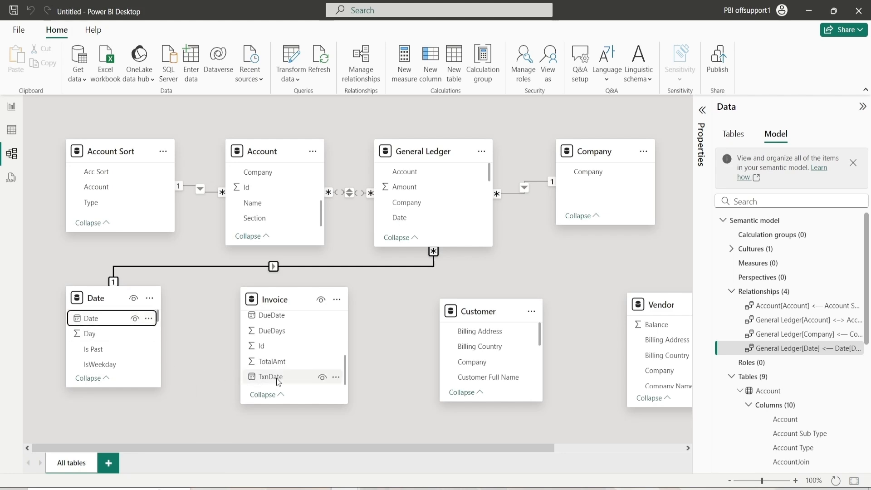
left_click_drag(278, 381, 130, 323)
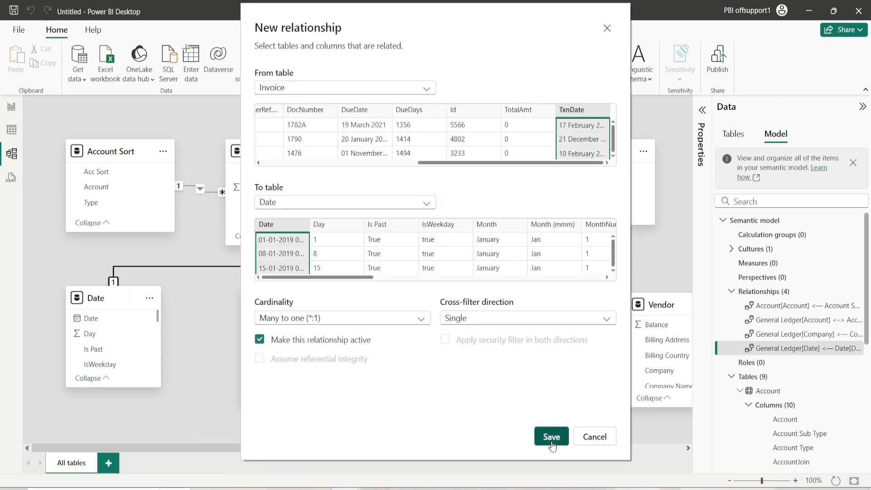
left_click(552, 440)
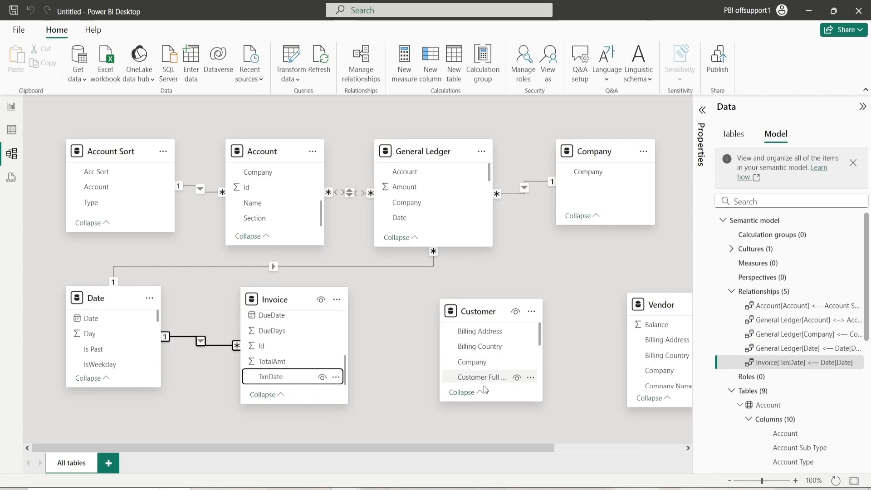
left_click_drag(493, 447, 502, 448)
scroll(239, 363, "up", 5)
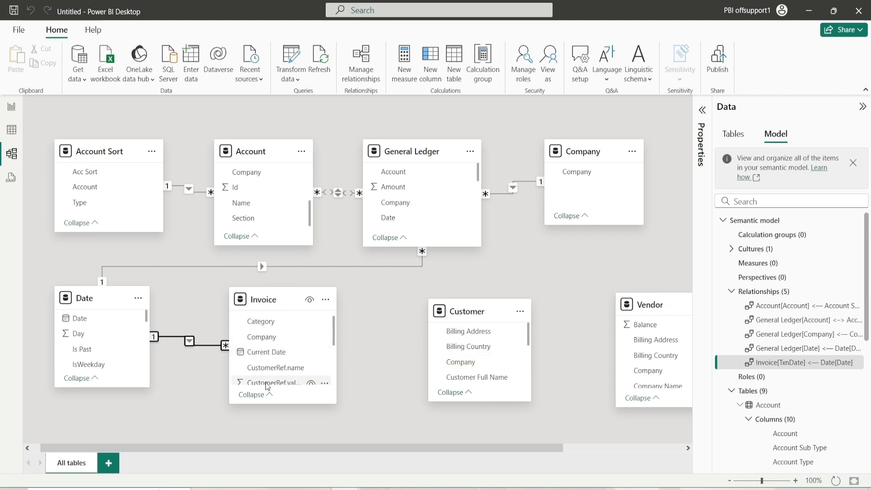
scroll(287, 353, "down", 5)
scroll(288, 368, "up", 5)
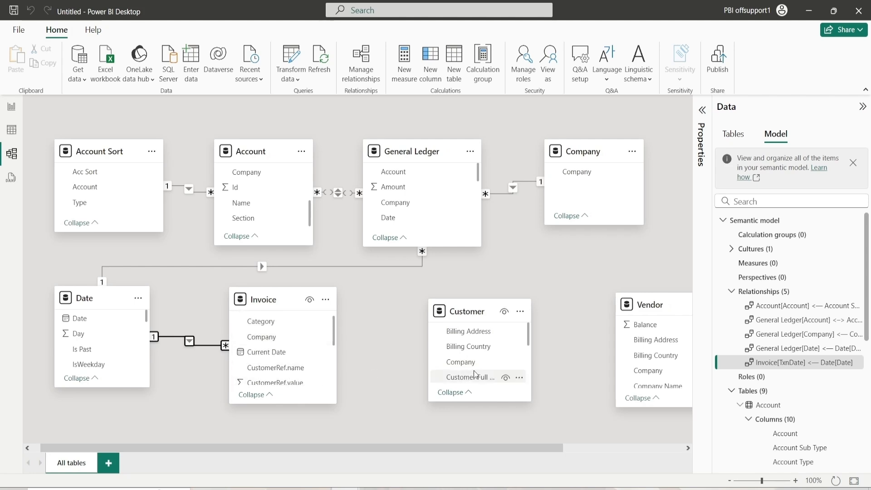
scroll(486, 368, "down", 4)
scroll(486, 367, "down", 3)
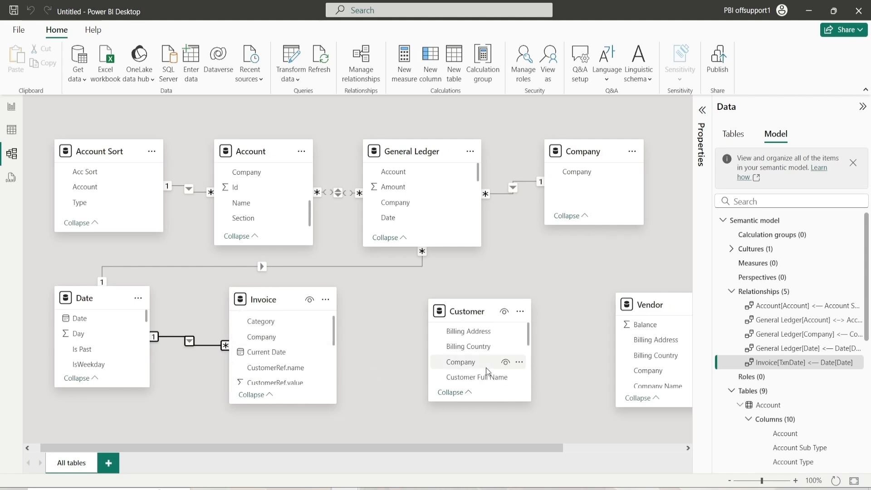
Relate the Customer table's Id column to Invoice's CustomerRef.value column and save the many-to-many relationship
scroll(486, 368, "up", 3)
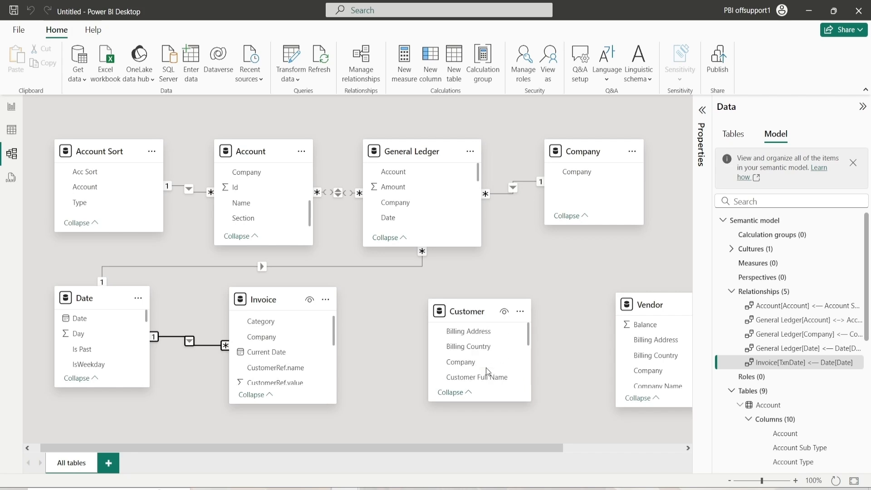
scroll(486, 367, "down", 3)
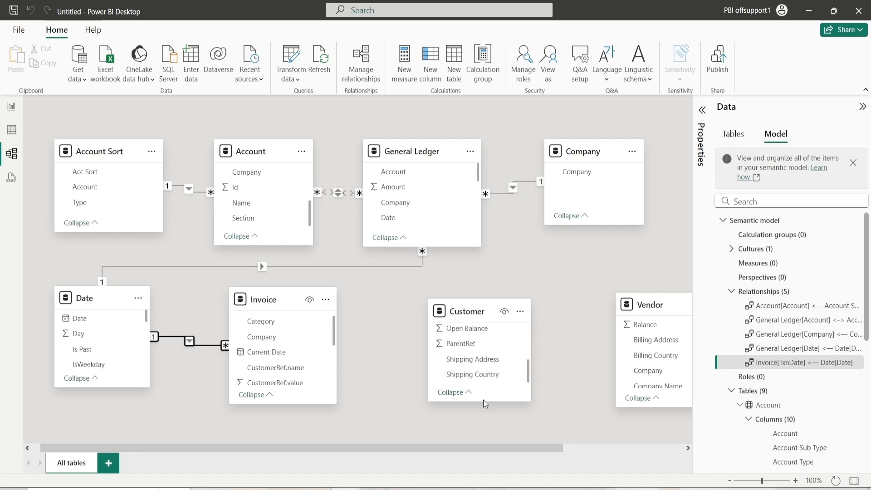
left_click_drag(484, 401, 482, 420)
left_click_drag(465, 331, 304, 292)
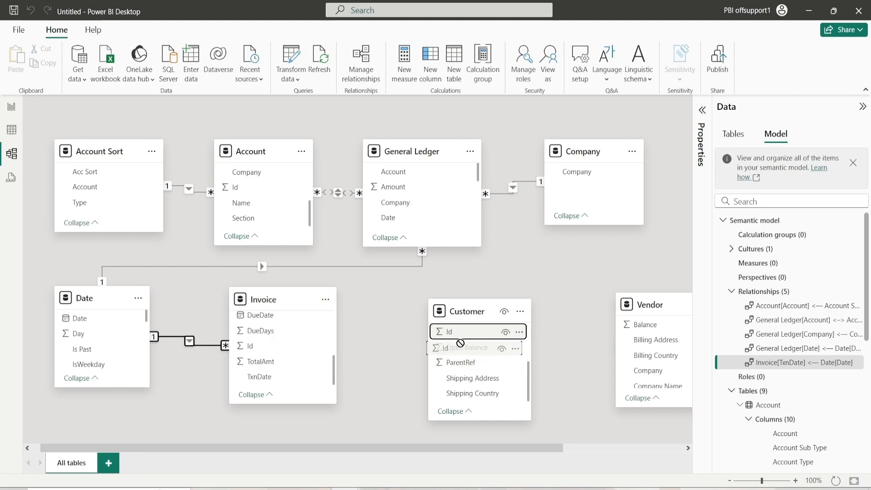
scroll(334, 361, "up", 1)
scroll(334, 361, "up", 1)
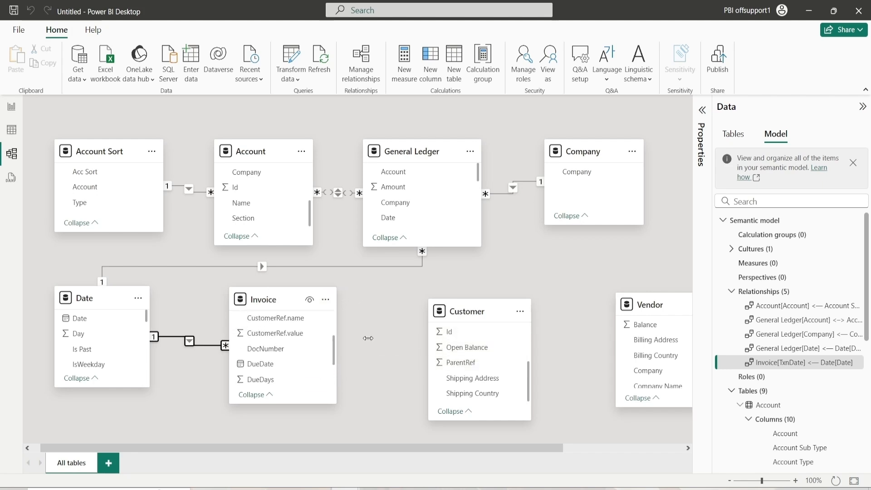
left_click_drag(450, 331, 272, 335)
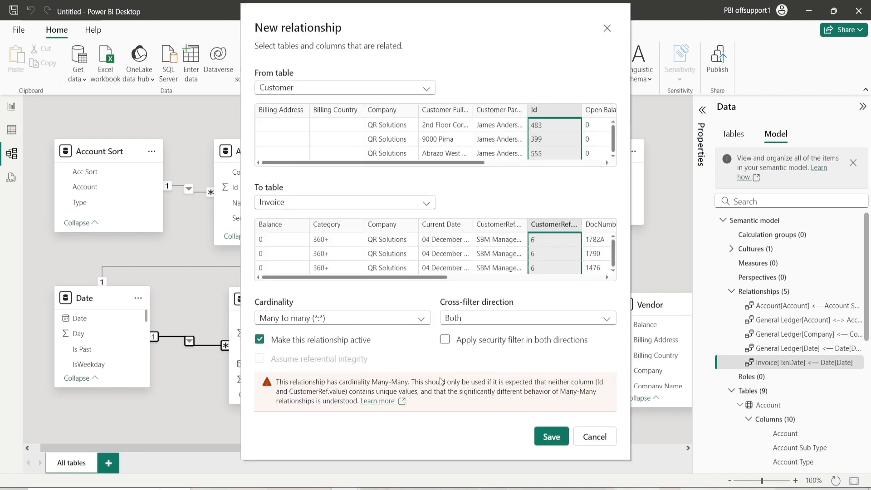
left_click(551, 436)
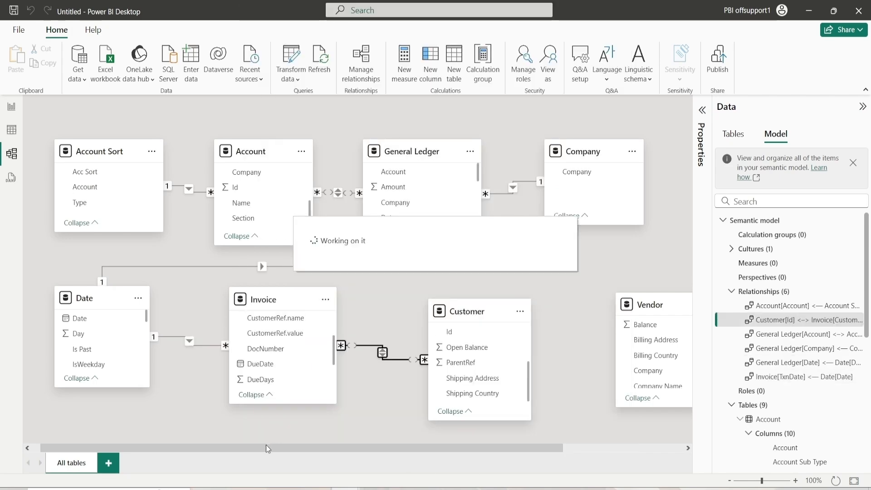
Relate AP Aging's Company column to the Company table's Company column as many-to-one
left_click_drag(266, 447, 399, 443)
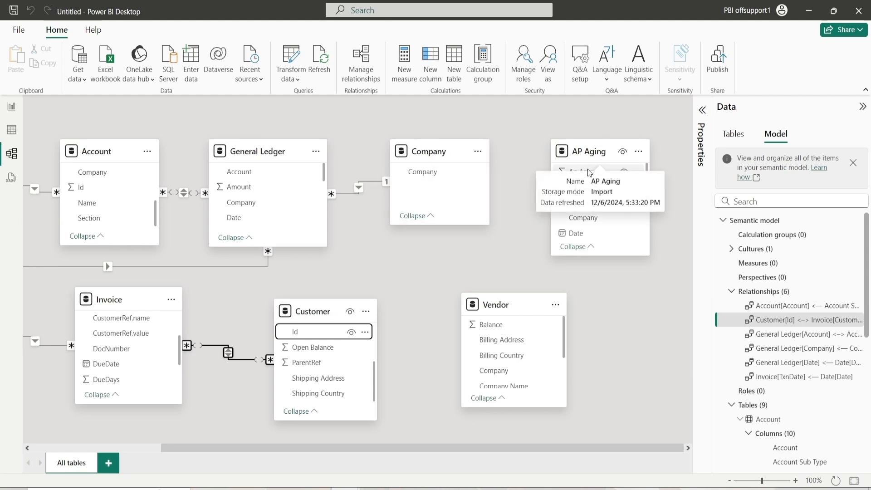
left_click_drag(585, 217, 466, 177)
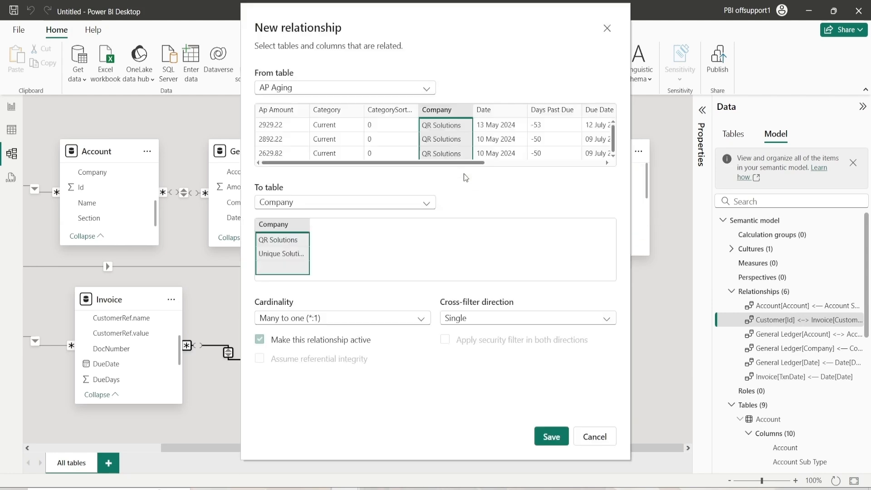
left_click(551, 436)
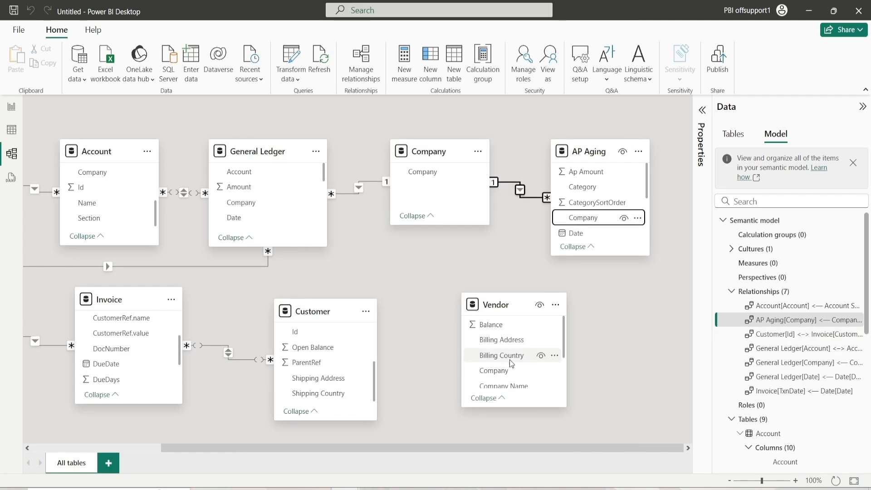
Relate AP Aging's Vendor column to the Vendor table's Vendor column and save the many-to-many relationship
scroll(510, 360, "down", 2)
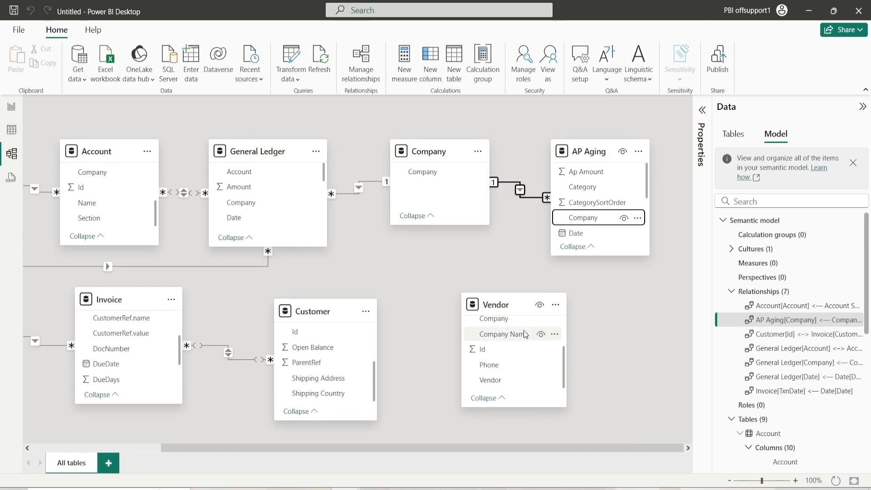
scroll(587, 191, "down", 1)
scroll(587, 191, "down", 2)
scroll(506, 359, "up", 1)
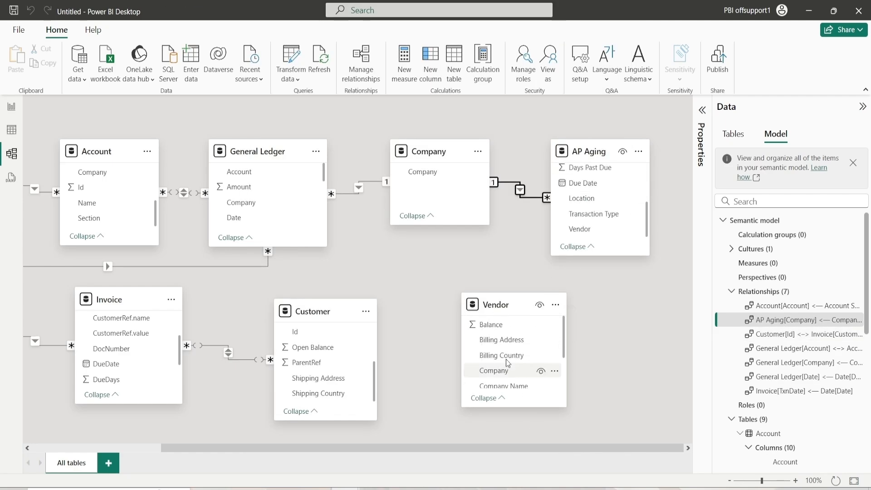
scroll(506, 359, "down", 1)
left_click_drag(585, 228, 522, 383)
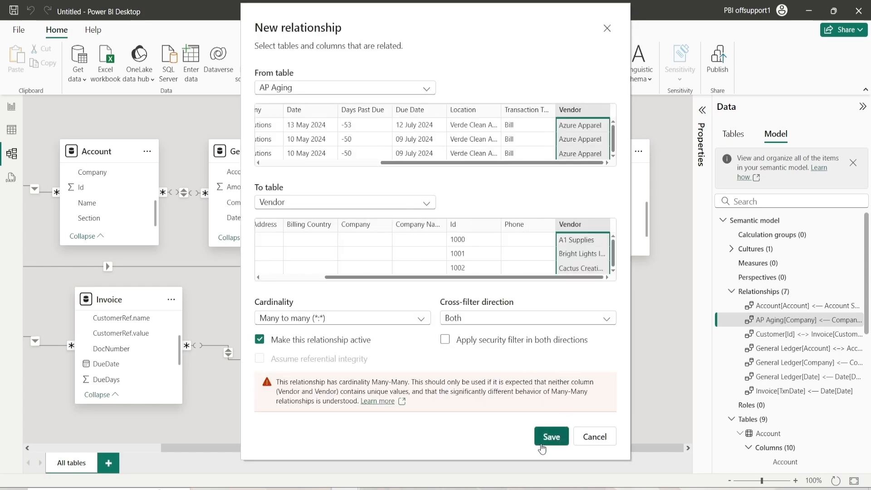
left_click(540, 445)
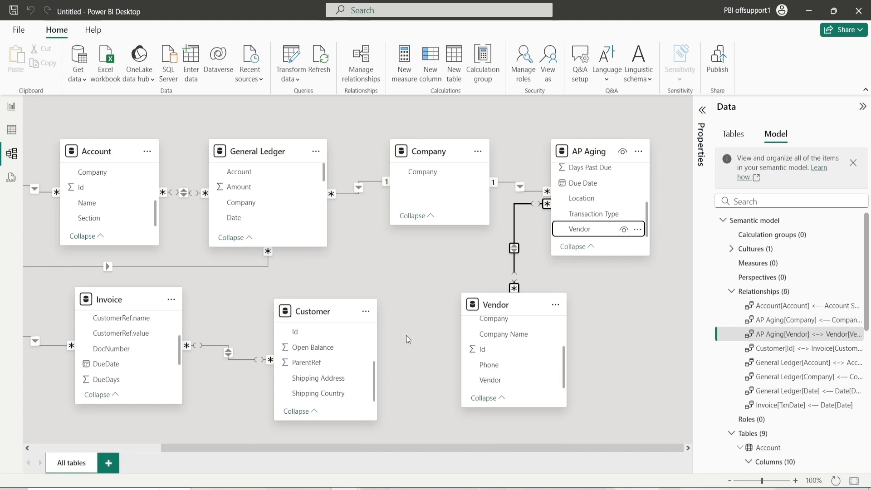
Relate the Company table's Company column to the Customer table's Company column and save the relationship
left_click(425, 320)
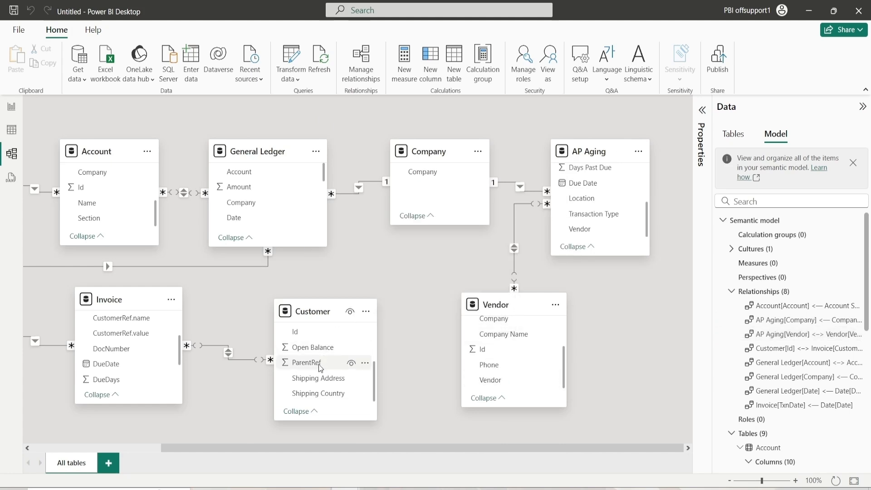
scroll(326, 368, "up", 2)
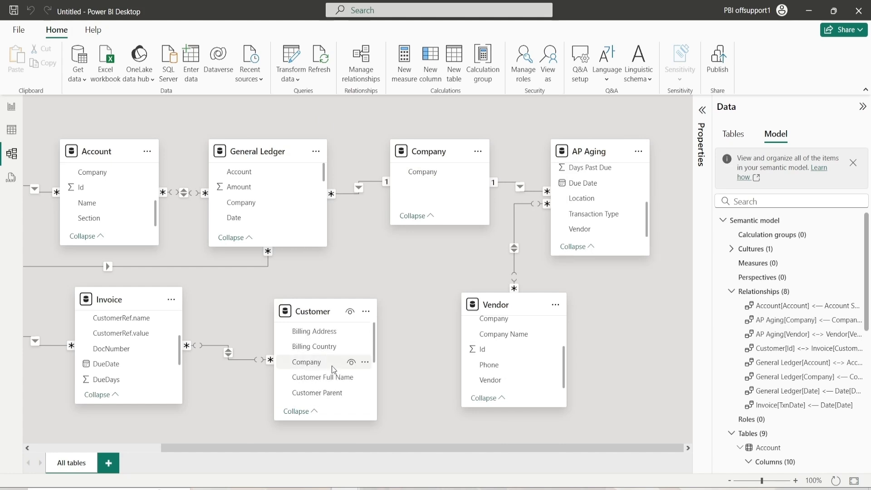
left_click_drag(422, 171, 354, 366)
left_click(551, 436)
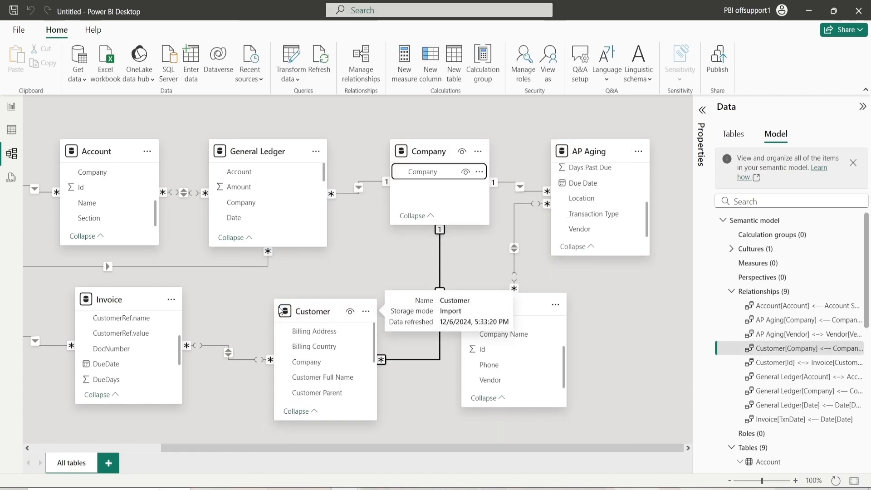
Switch to the report page and insert a rectangle shape onto the canvas
scroll(146, 257, "left", 5)
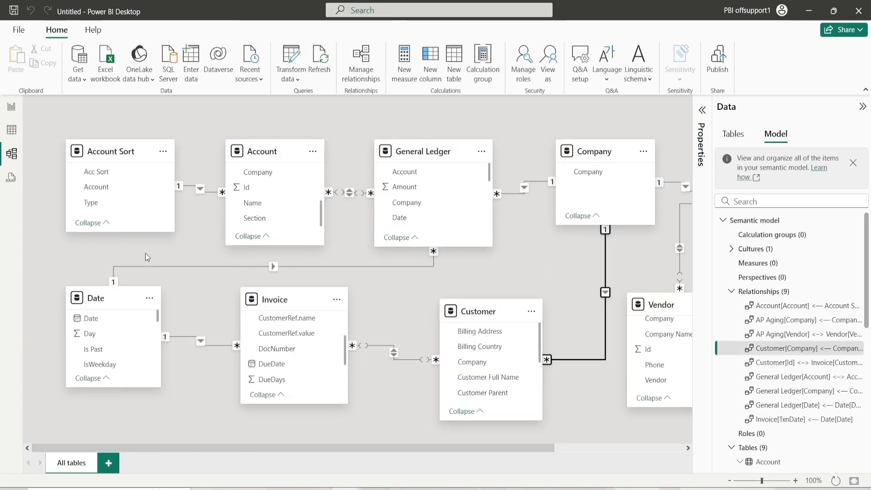
left_click(192, 305)
left_click(12, 108)
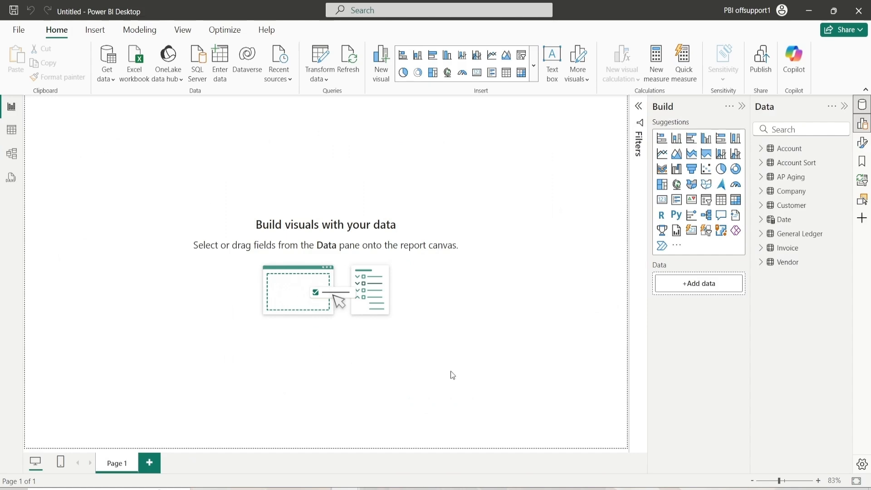
left_click(561, 428)
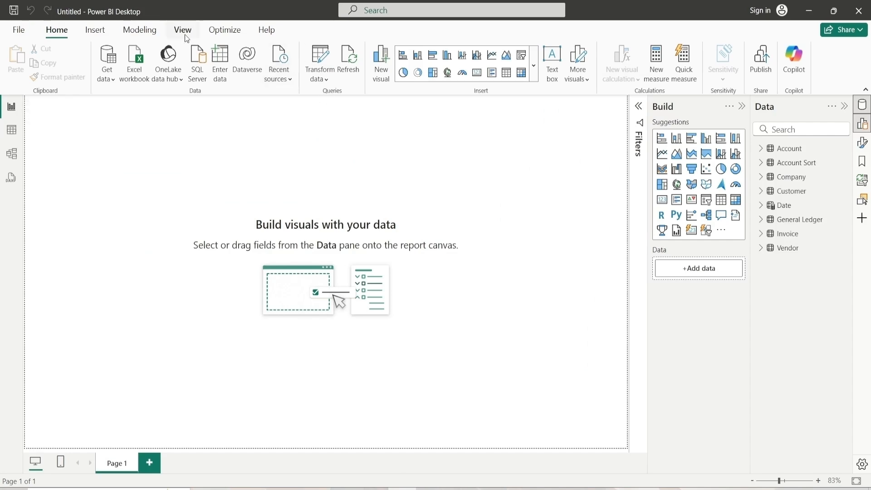
left_click(92, 32)
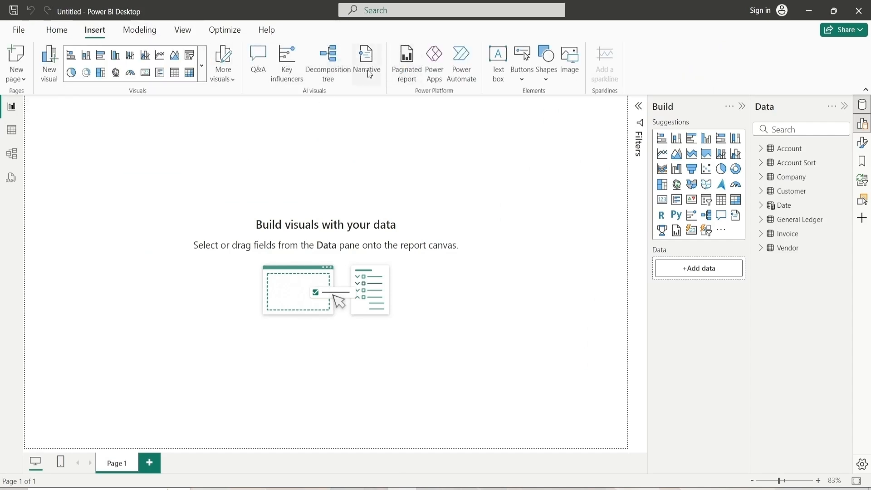
left_click(545, 74)
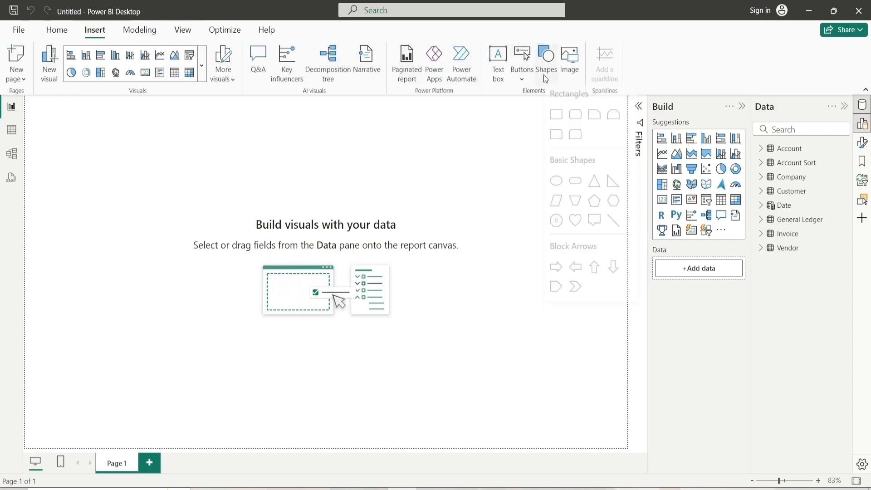
left_click(557, 120)
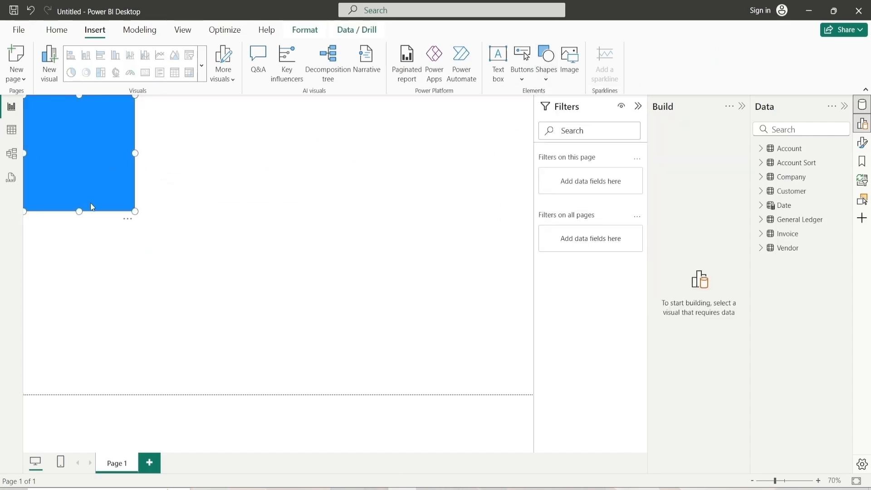
Set the rectangle's height to 720, width to 240 and horizontal position to 5
left_click(638, 106)
left_click(862, 144)
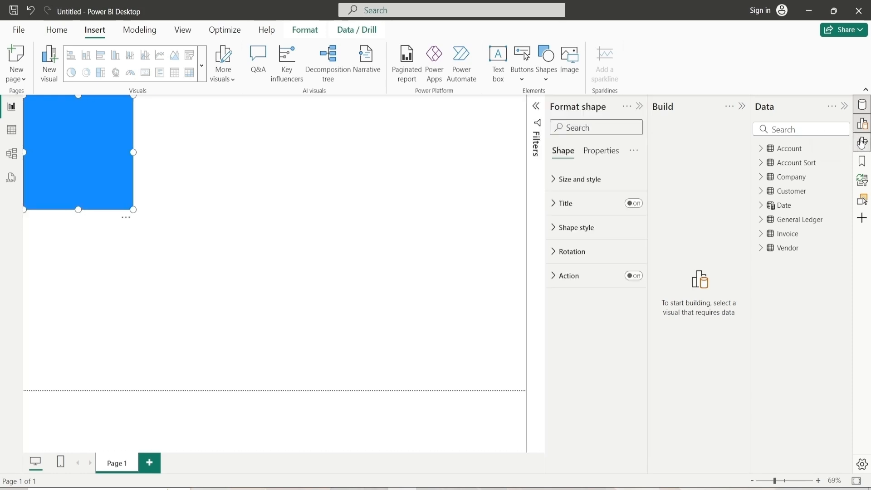
left_click(590, 180)
double_click(578, 236)
type("720")
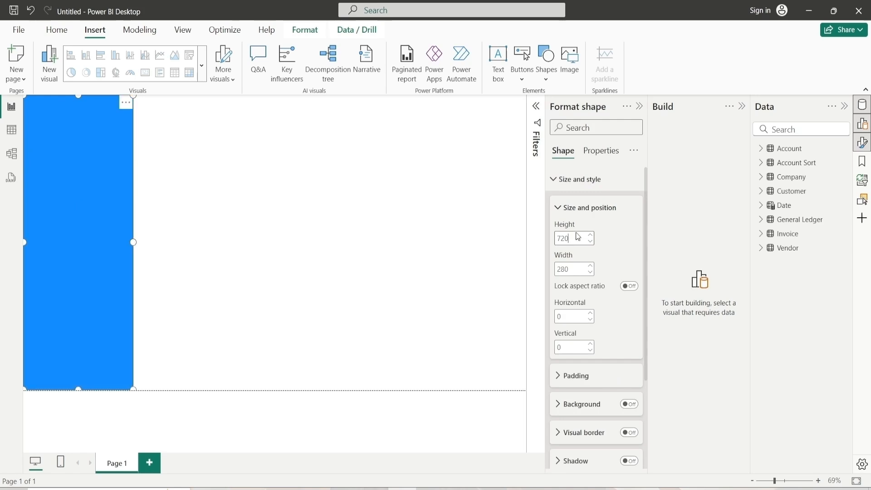
left_click(577, 270)
double_click(578, 270)
type("240")
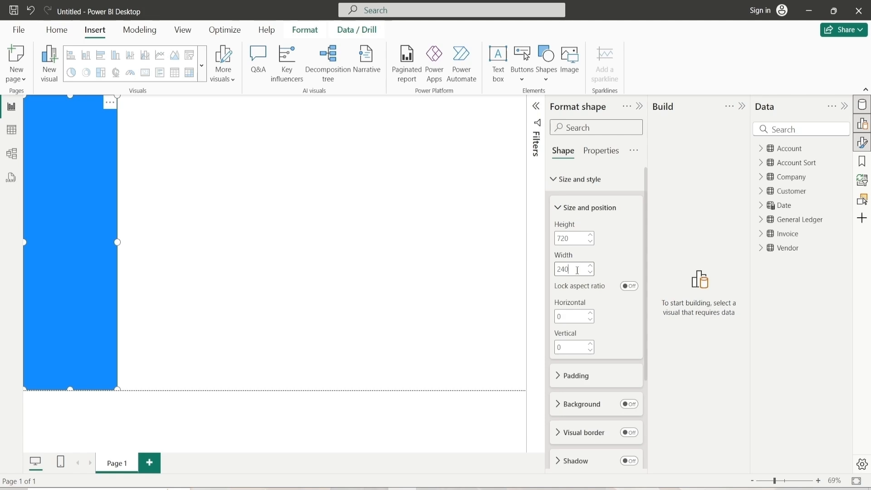
left_click(592, 313)
left_click(592, 313)
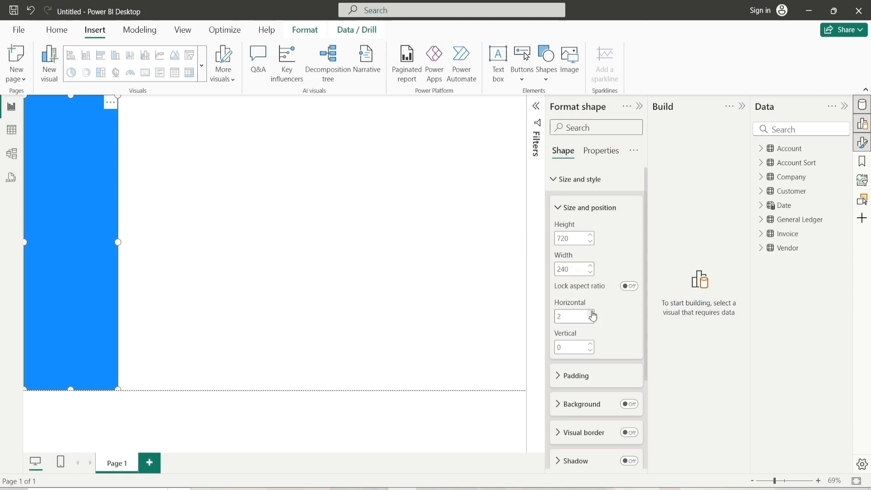
Set the rectangle's rounded corners to 10 px in its shape style
left_click(331, 291)
left_click(61, 255)
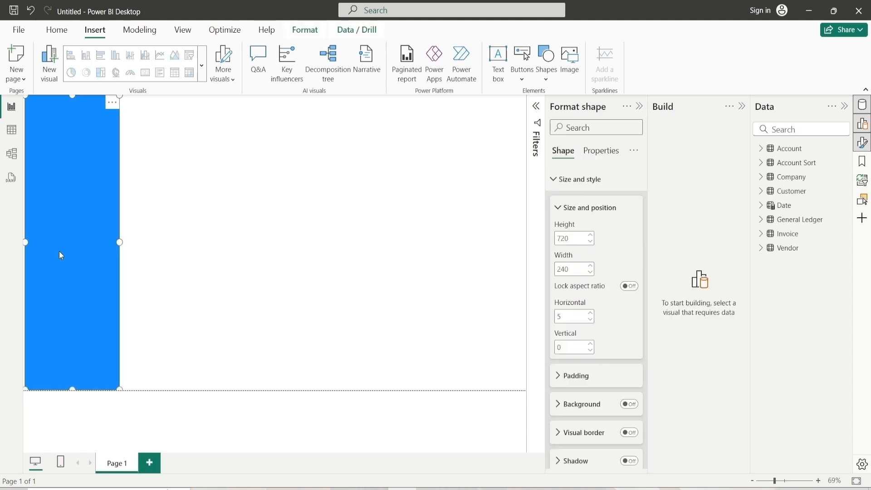
left_click(578, 210)
left_click(580, 180)
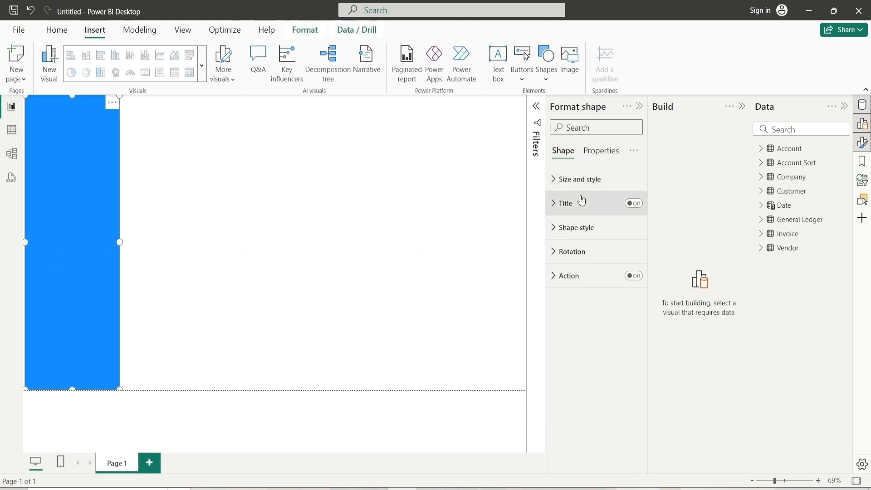
left_click(576, 227)
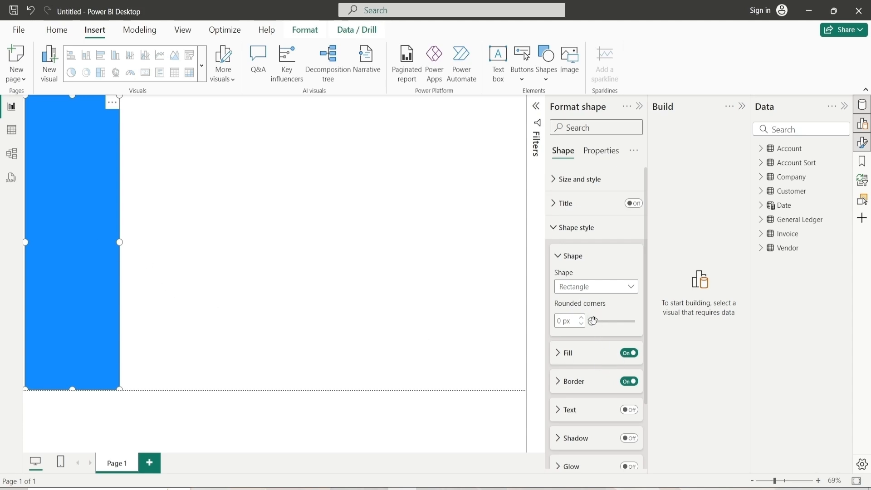
left_click_drag(594, 321, 594, 321)
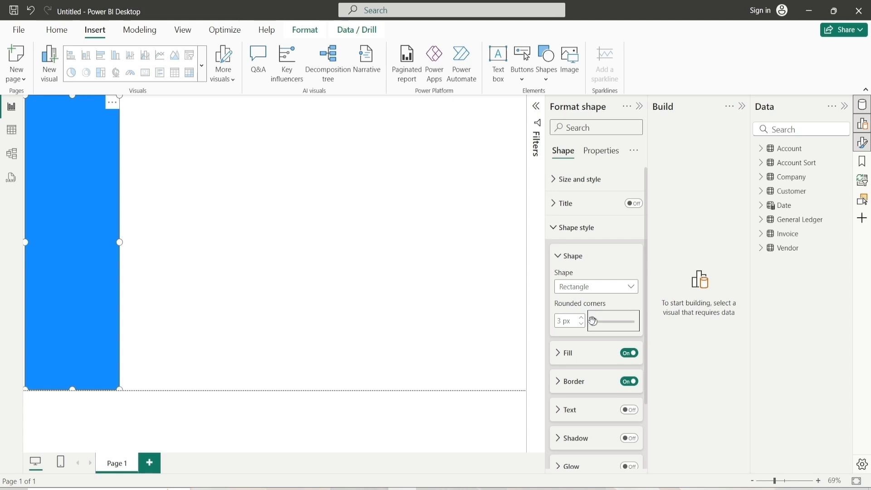
left_click(581, 321)
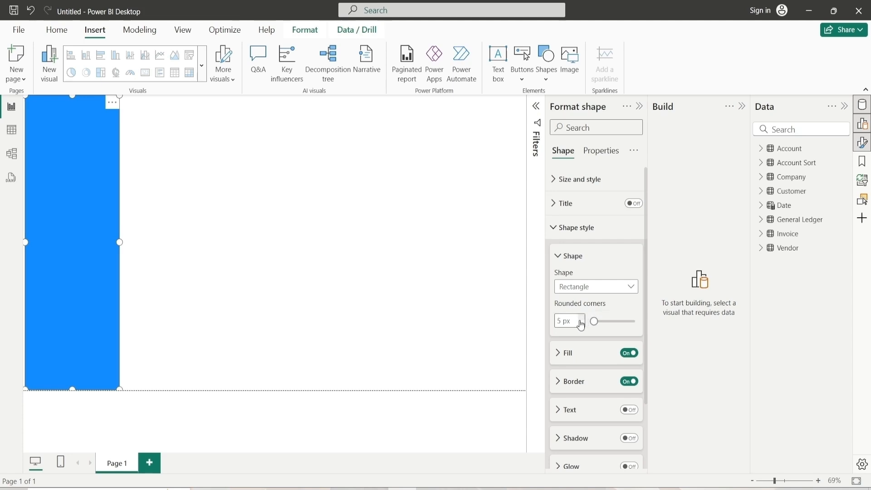
left_click(581, 321)
left_click(580, 320)
left_click(260, 300)
left_click(42, 290)
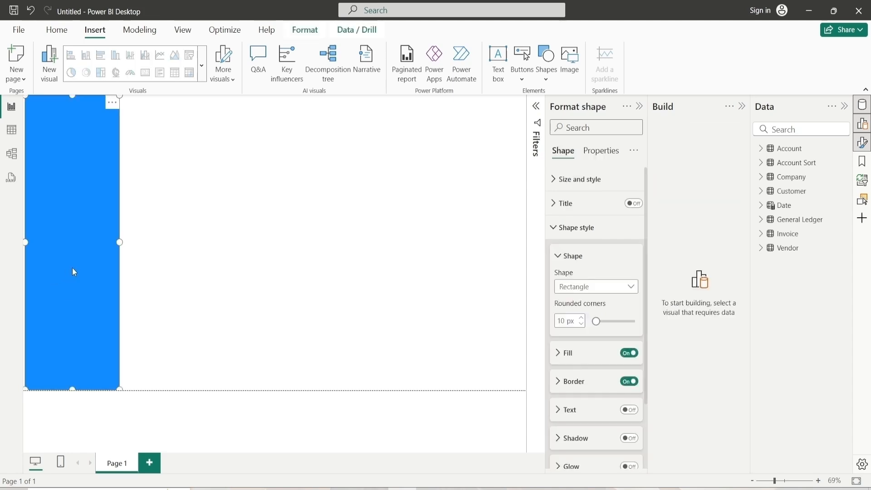
left_click(583, 317)
left_click(559, 256)
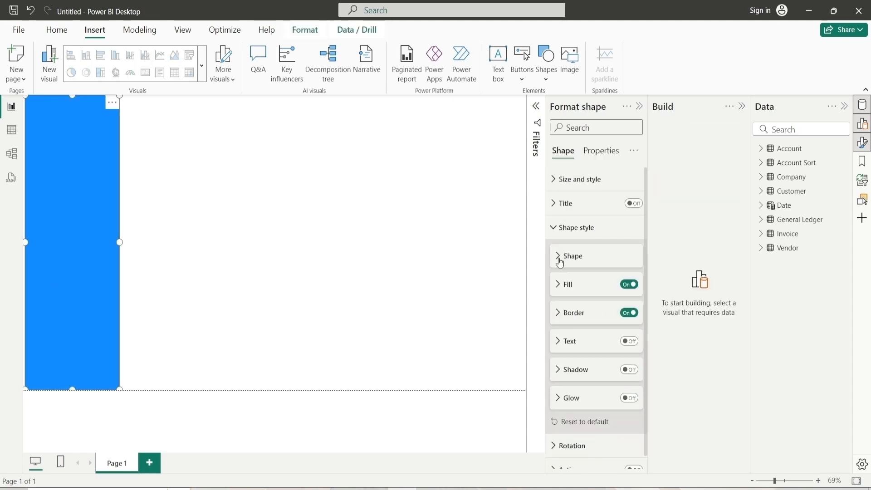
Change the rectangle's fill colour to a custom green, hex #0CAE83
left_click(572, 291)
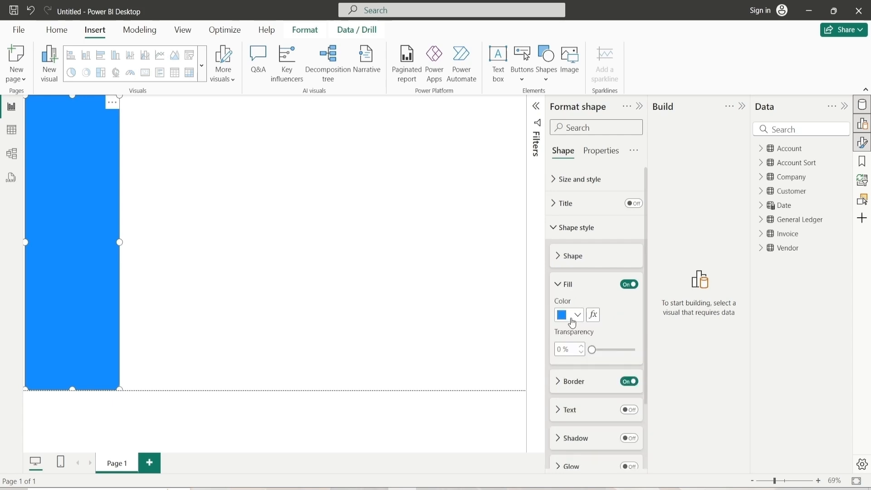
left_click(573, 320)
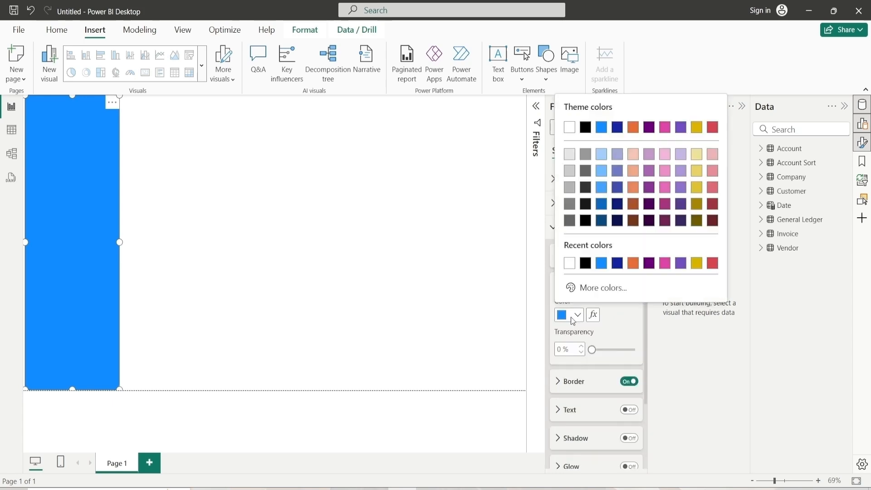
left_click(622, 287)
left_click_drag(652, 250, 634, 251)
mouse_move(693, 148)
left_mouse_down()
mouse_move(695, 129)
mouse_move(705, 148)
left_mouse_up()
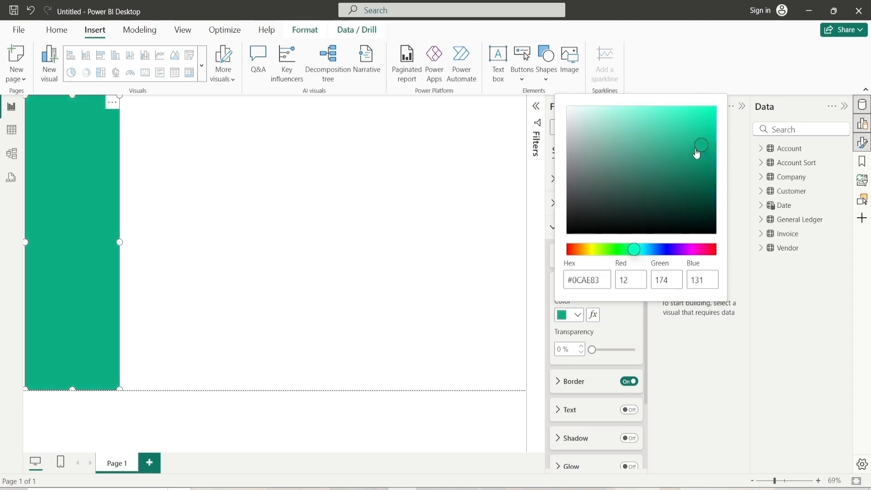
Compare against the reference dashboard, then insert the company logo image from the Pictures folder onto the canvas
left_click(388, 240)
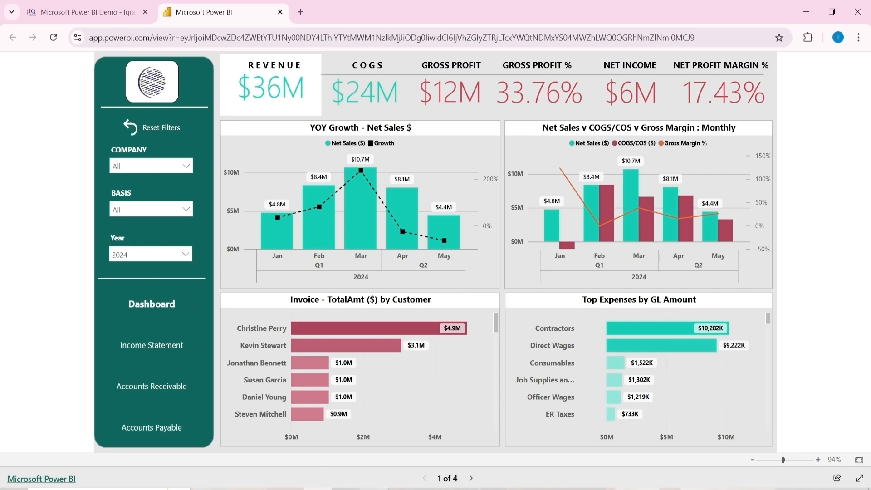
left_click(402, 489)
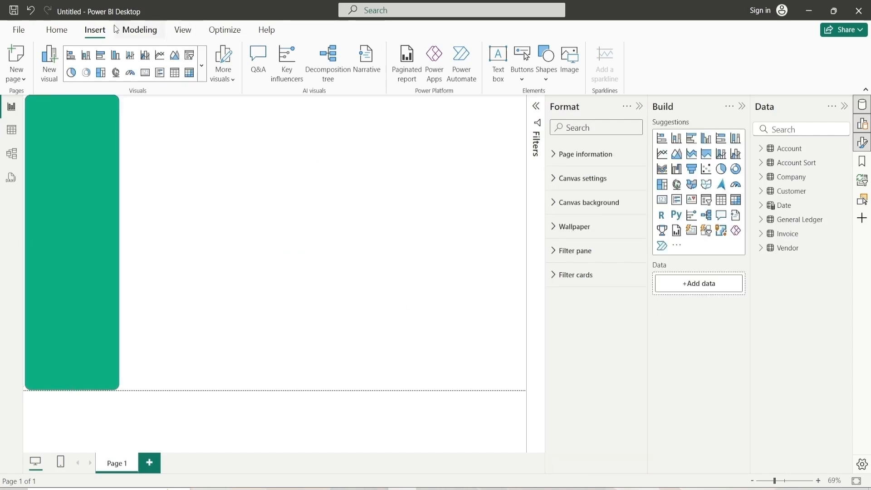
left_click(56, 30)
left_click(108, 35)
left_click(566, 72)
left_click(45, 169)
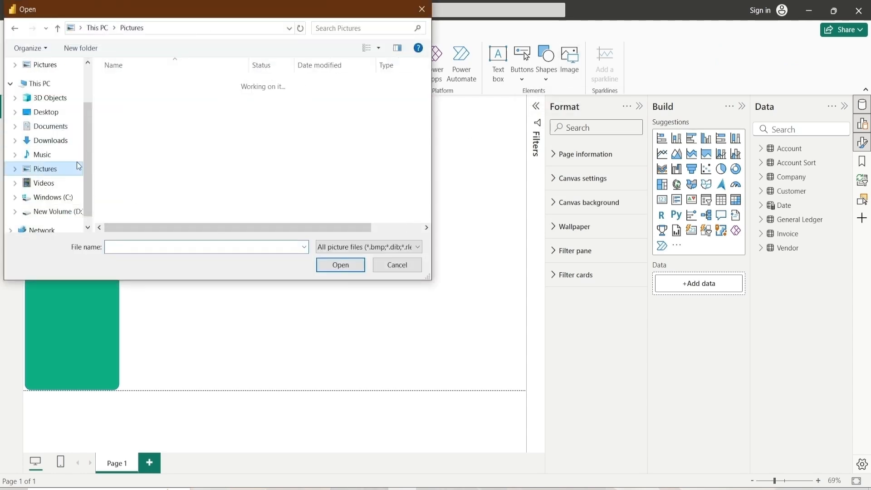
left_click(210, 177)
left_click(350, 264)
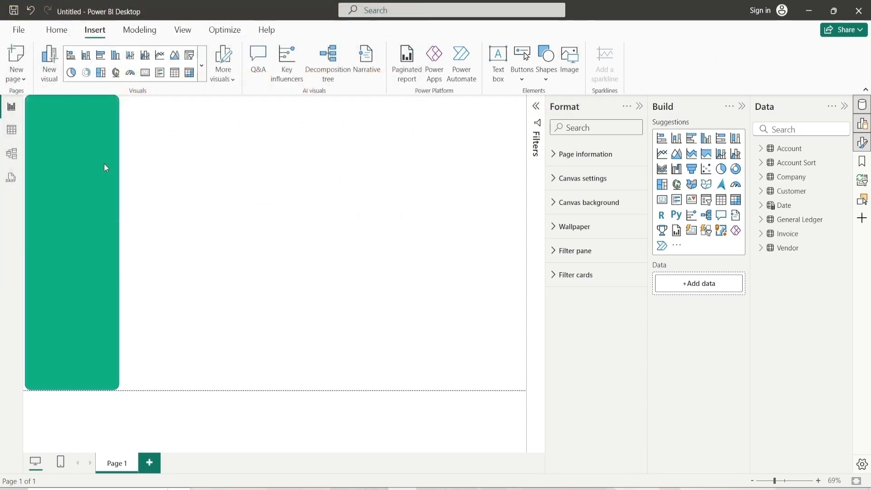
Try to resize the logo image to height 65 and width 220 with its aspect ratio locked
left_click(200, 326)
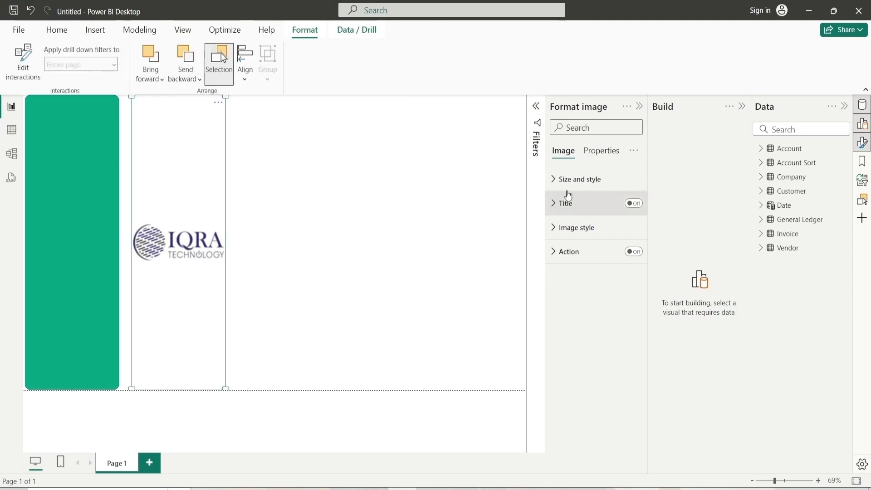
left_click(570, 180)
left_click(589, 208)
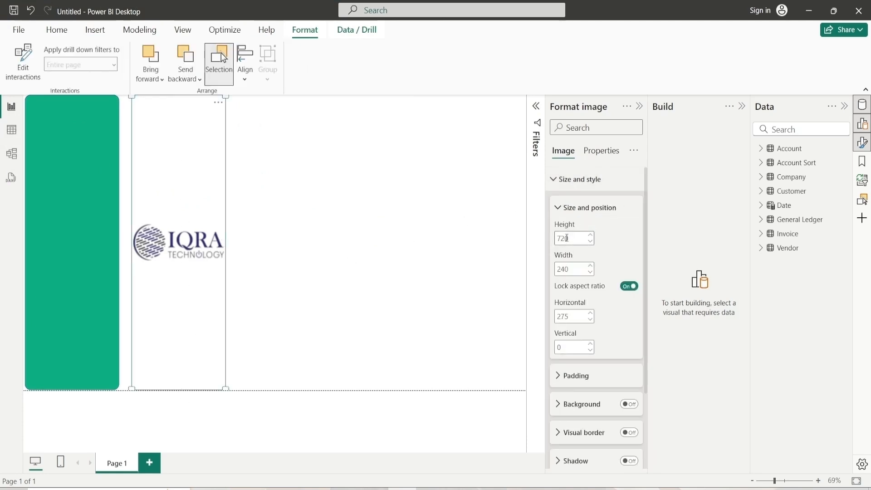
double_click(582, 238)
type("65")
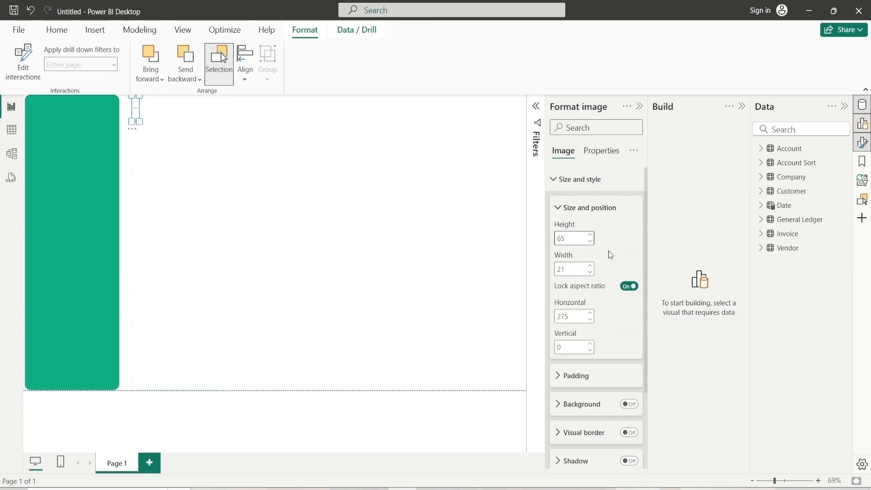
double_click(575, 269)
type("220")
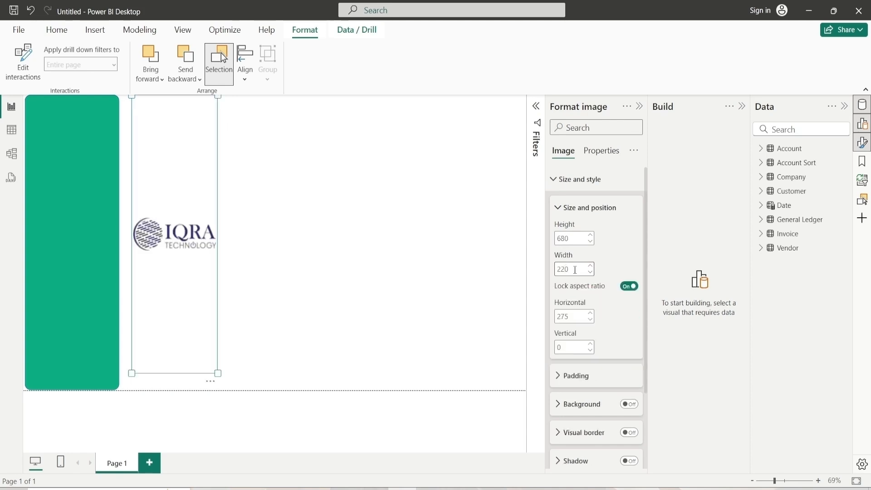
Move the logo onto the top of the green side panel and, with aspect ratio unlocked, set height 65 and width 220
left_click_drag(164, 179, 65, 144)
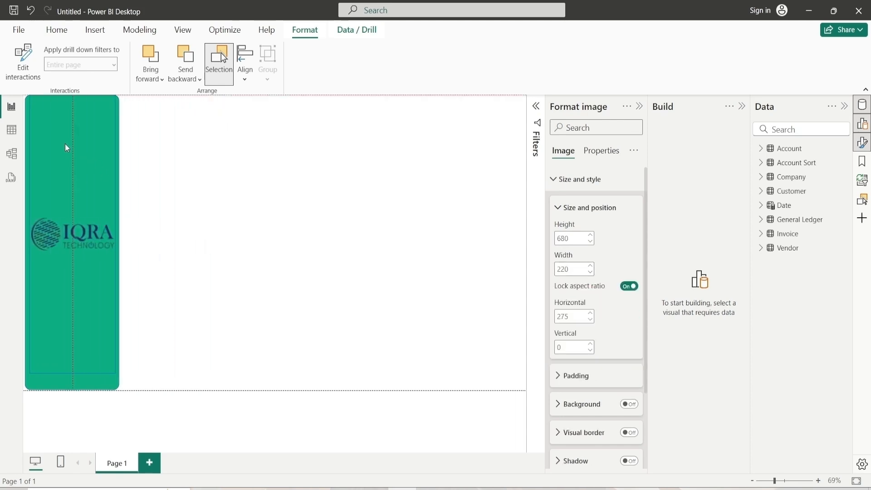
double_click(573, 237)
type("65")
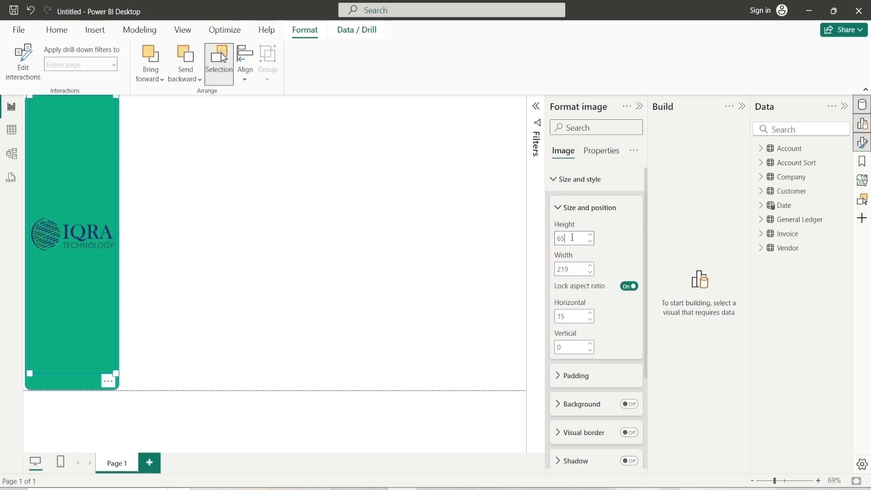
left_click(631, 286)
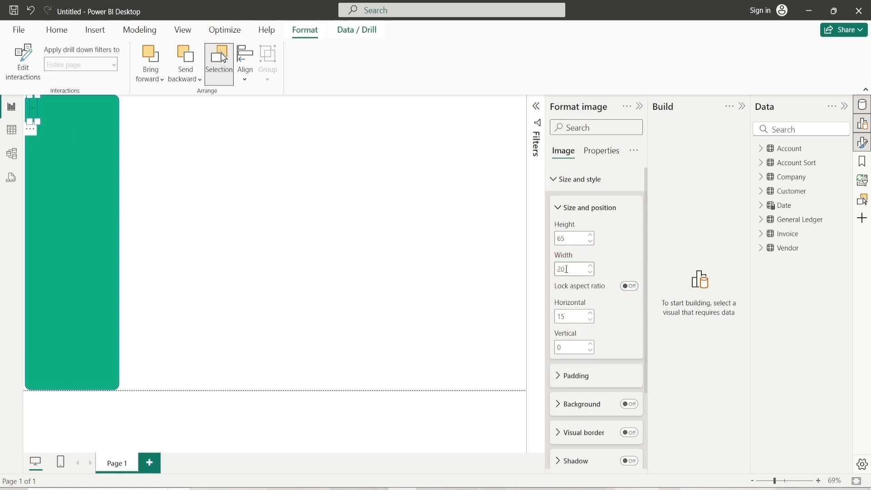
double_click(567, 269)
type("220")
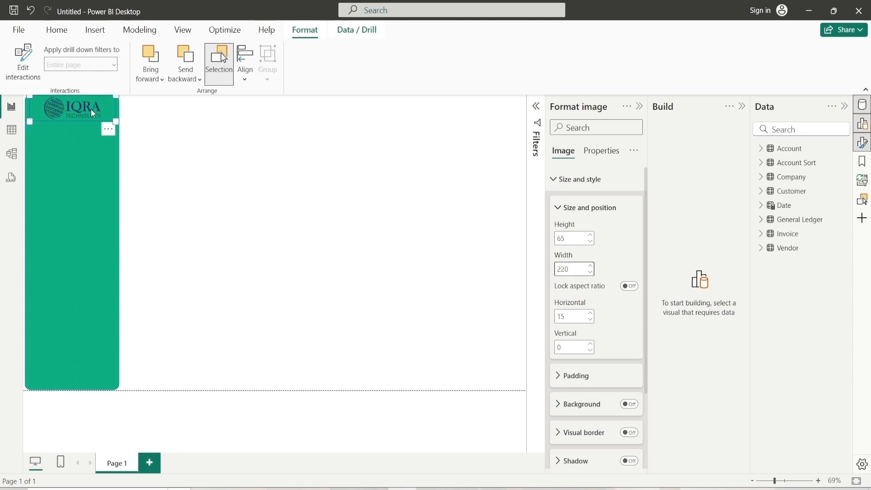
left_click_drag(93, 113, 93, 118)
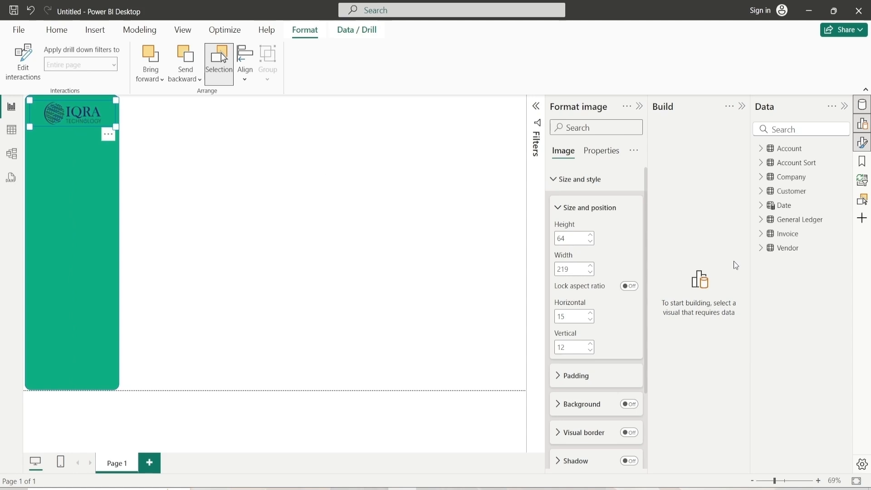
Turn on the logo image's background
left_click(561, 207)
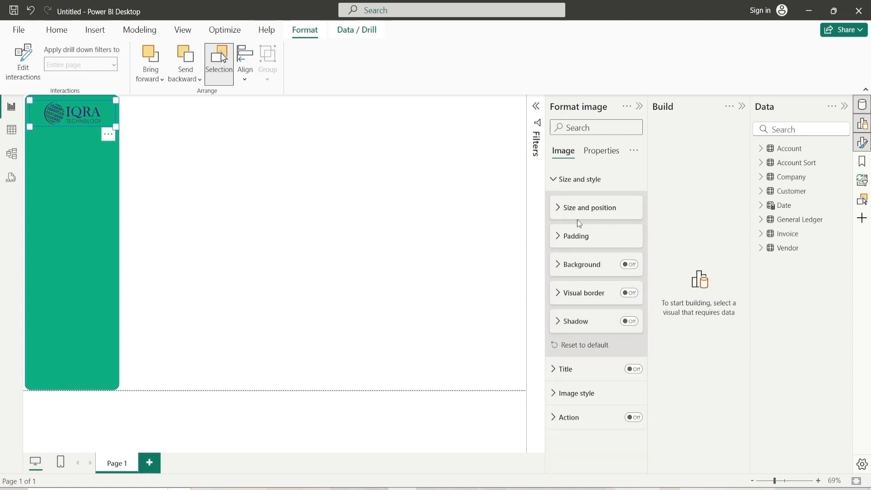
left_click(630, 265)
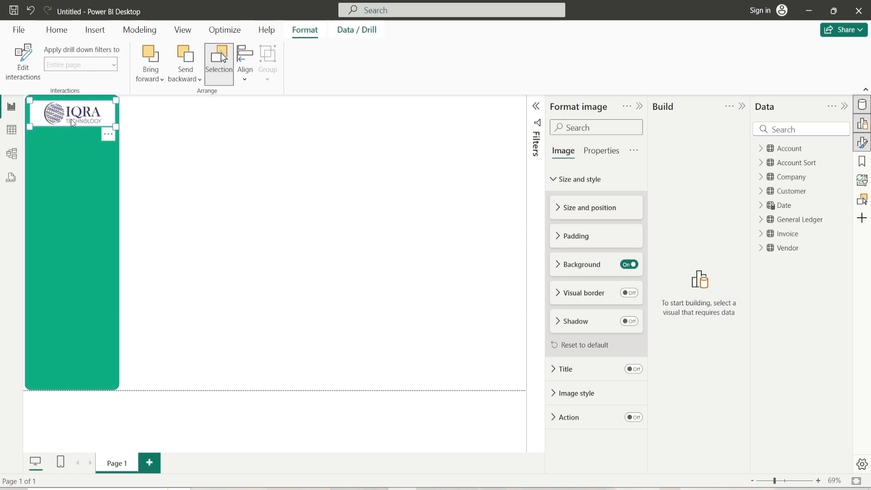
left_click(272, 179)
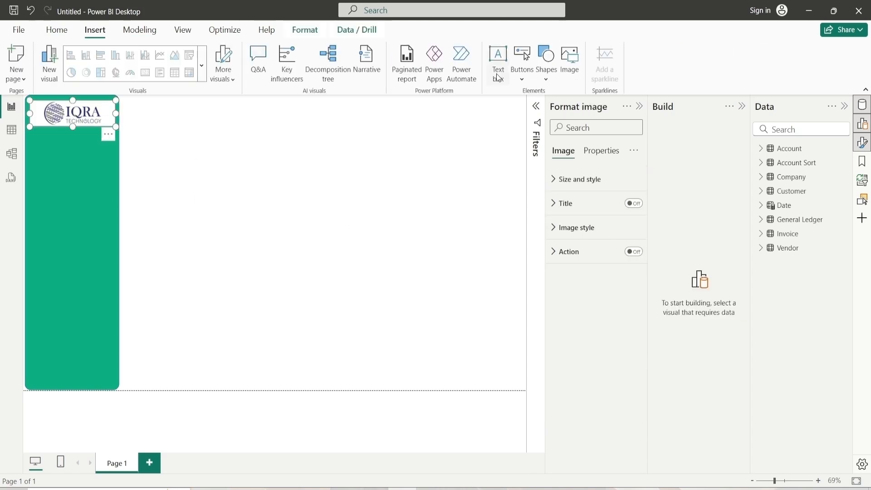
Insert a line shape onto the canvas and shorten it
left_click(546, 78)
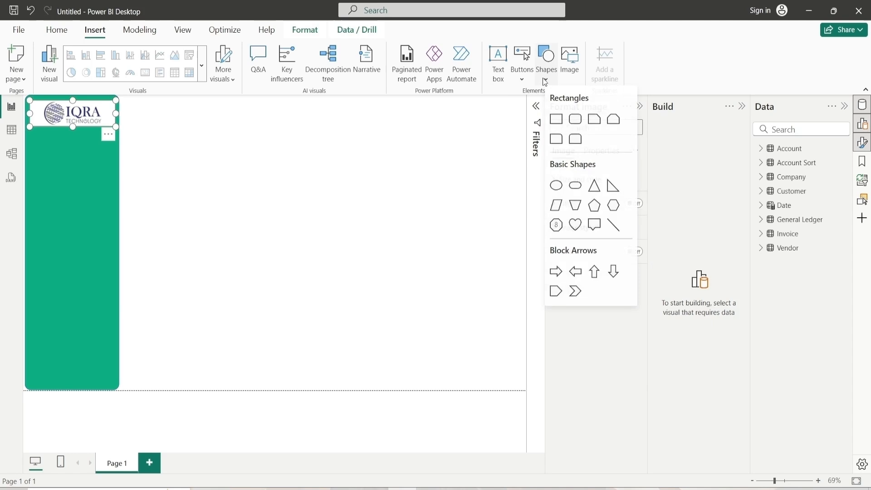
left_click(614, 229)
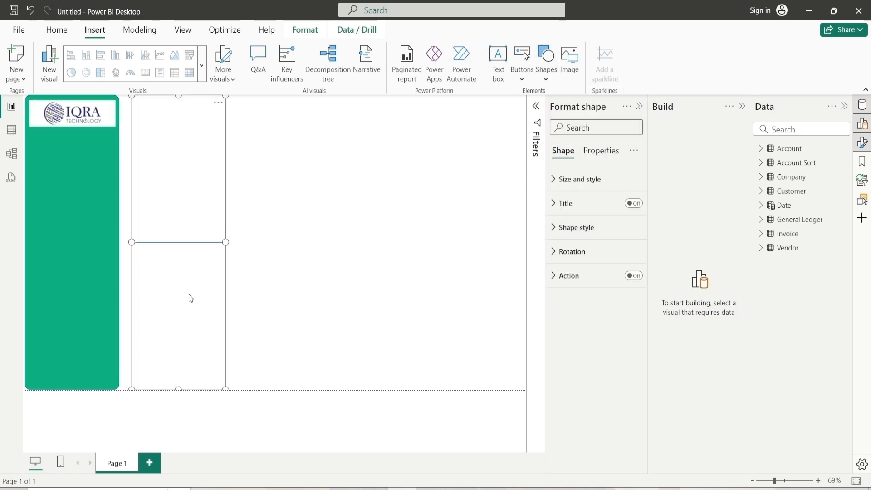
left_click_drag(177, 389, 204, 150)
left_click_drag(207, 109, 200, 148)
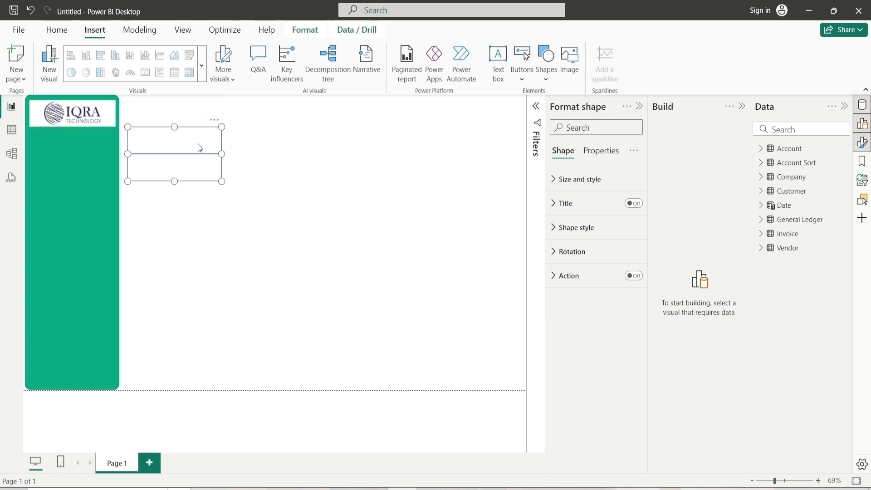
Set the line's height to 20 and width to 220 and move it onto the side panel beneath the logo
left_click(580, 179)
double_click(574, 238)
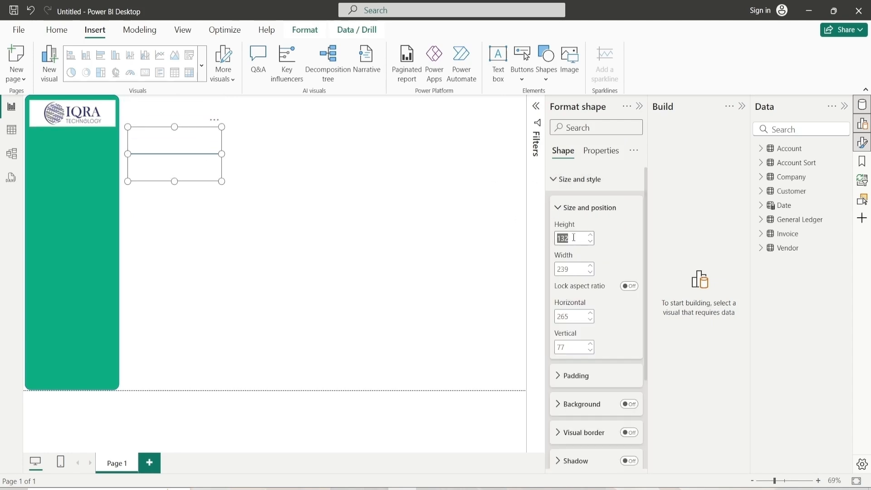
type("20")
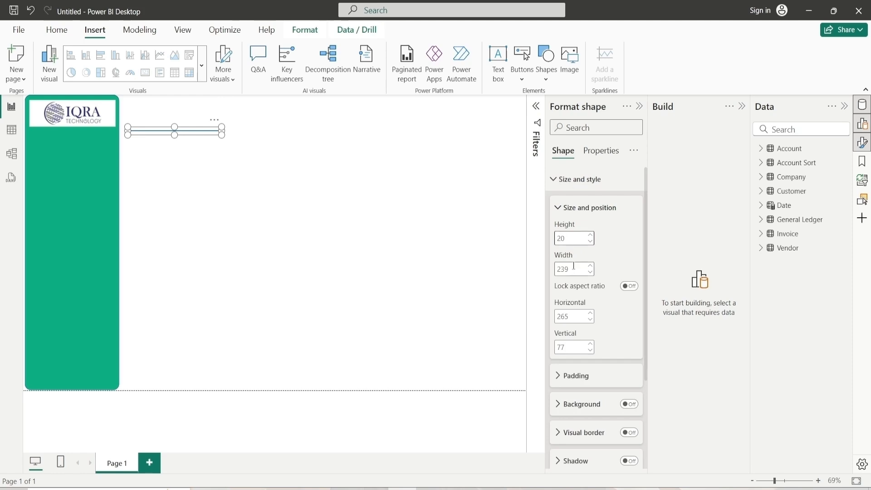
double_click(574, 265)
type("220")
left_click_drag(190, 131, 92, 133)
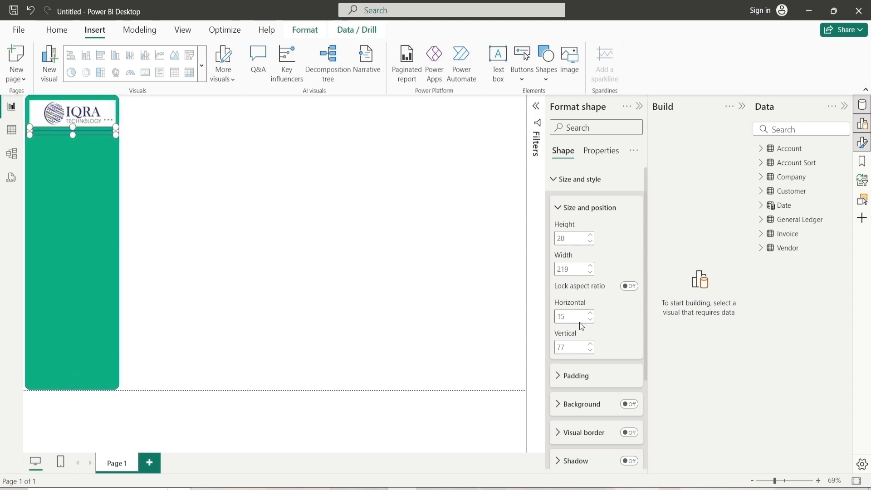
Set the line's fill colour to white
left_click(584, 209)
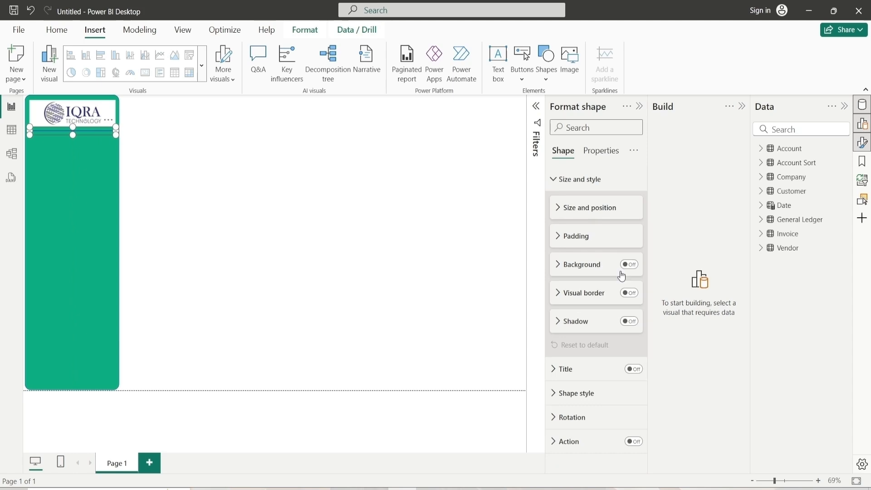
left_click(586, 190)
left_click(575, 228)
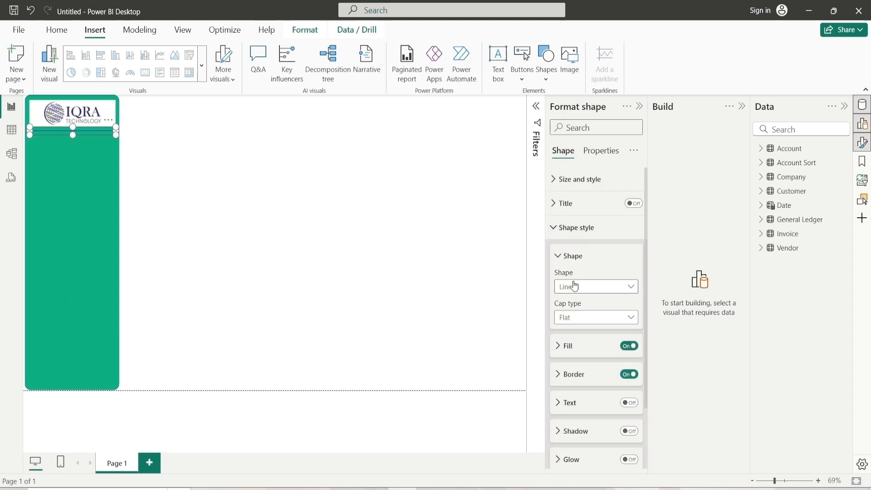
left_click(571, 263)
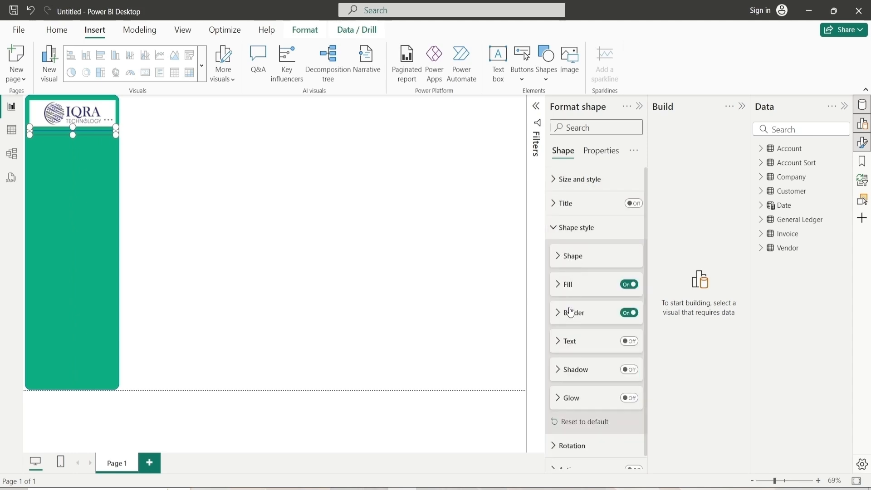
left_click(568, 285)
left_click(573, 315)
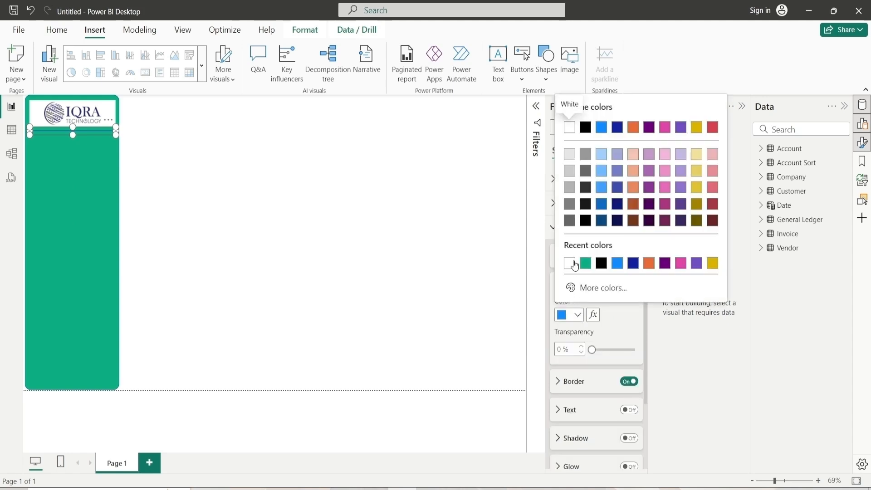
left_click(571, 262)
Set the line's border colour to white
left_click(574, 285)
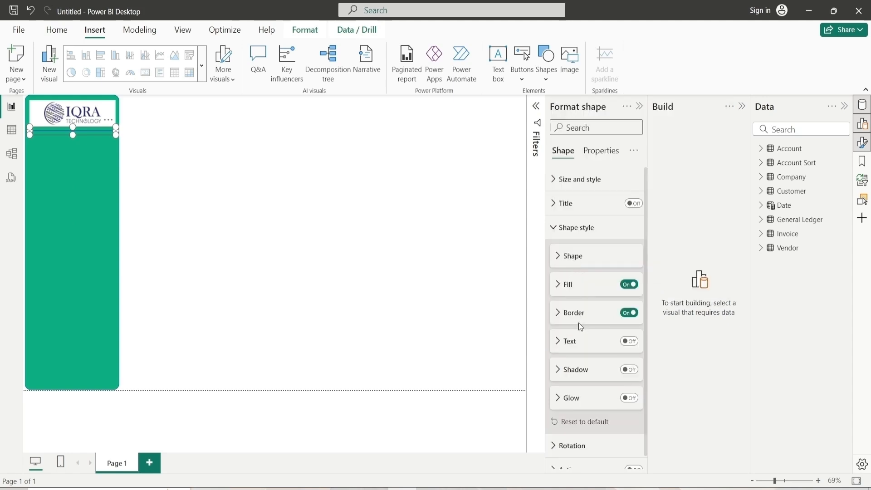
left_click(574, 313)
left_click(569, 343)
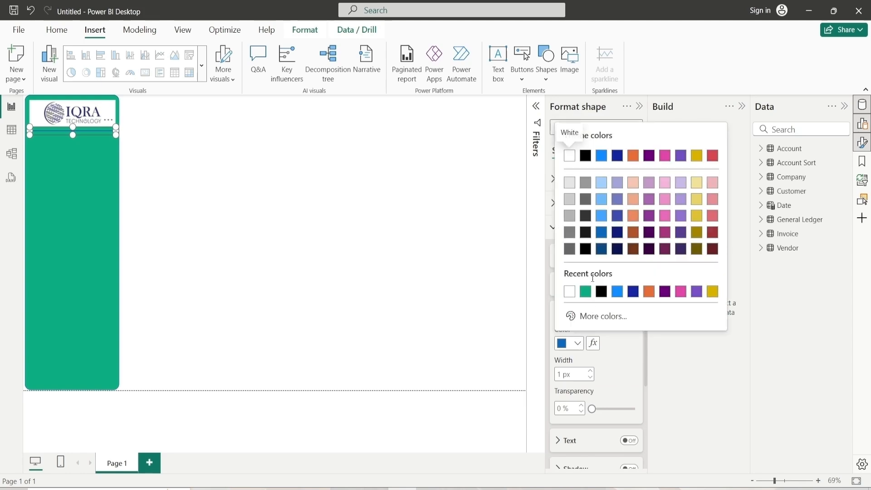
left_click(568, 294)
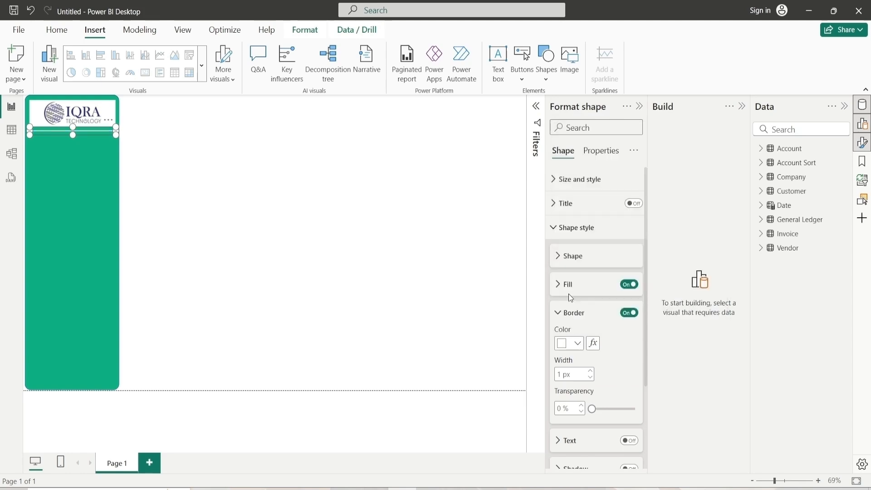
left_click(154, 183)
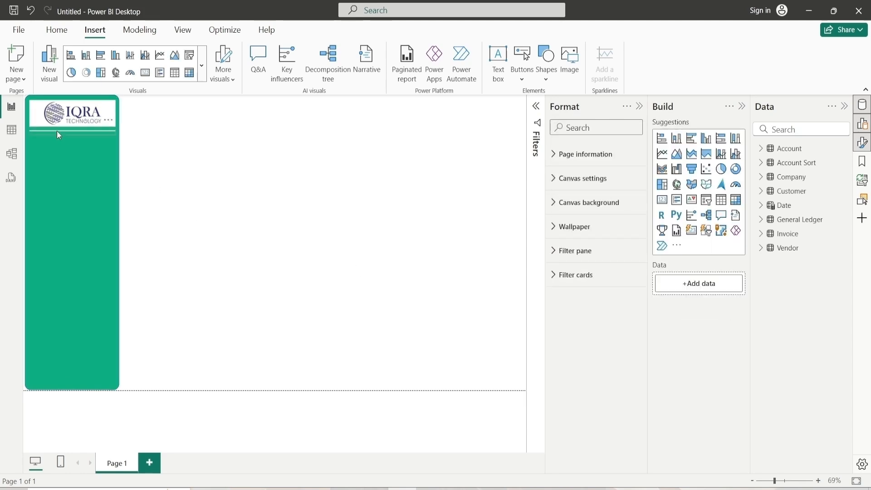
Insert a Reset button and place it on the side panel just below the divider line
left_click(56, 130)
left_click(192, 156)
left_click(526, 75)
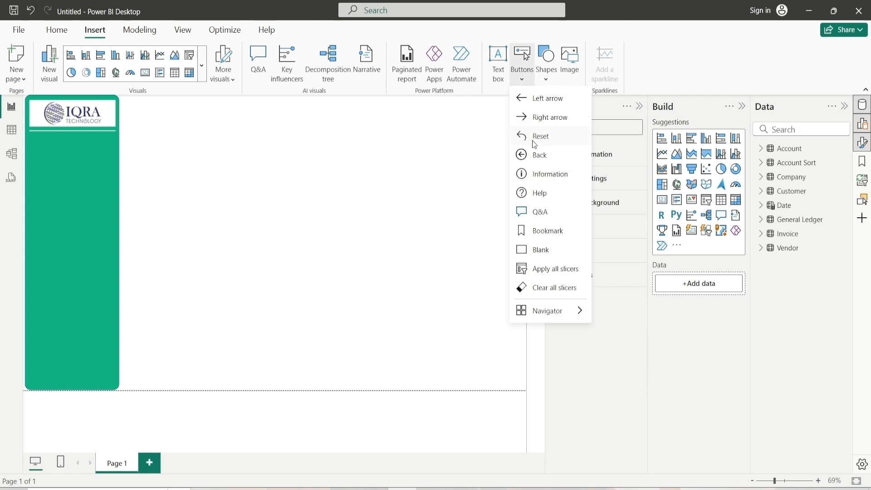
left_click(536, 137)
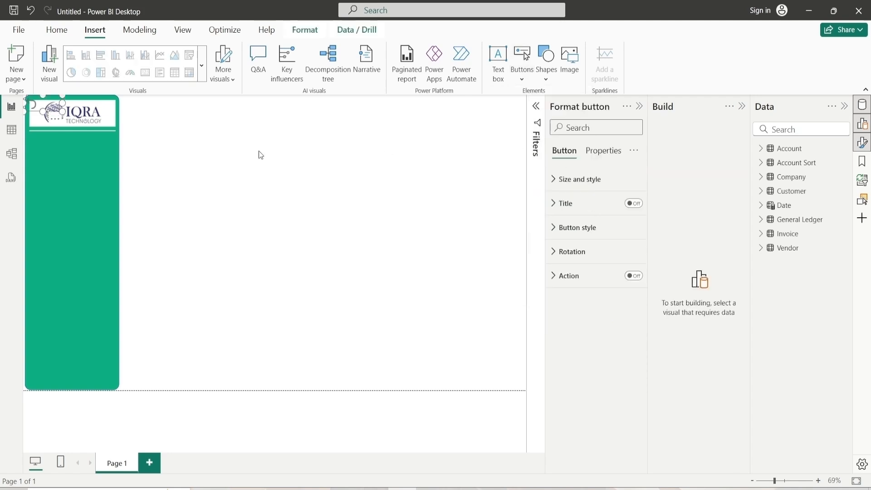
left_click_drag(44, 128, 44, 147)
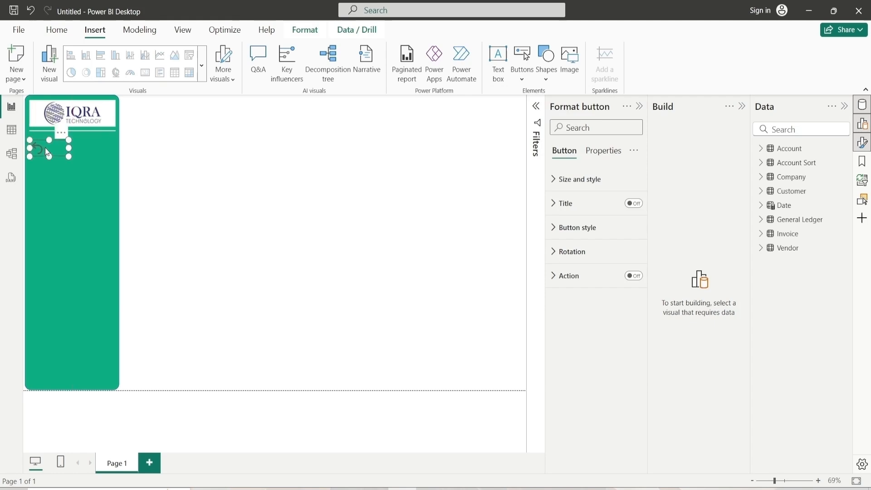
Turn on the button's text, enter "Reset Filters", set the font size to 12 and make it bold
left_click(592, 228)
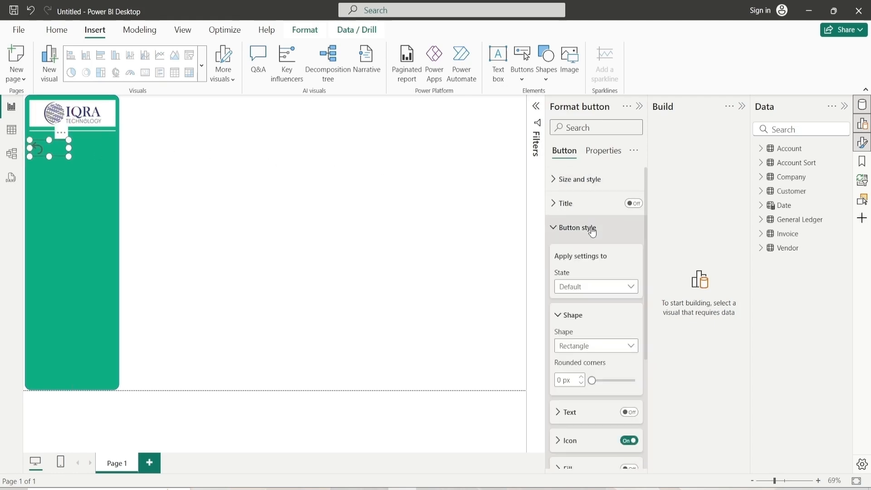
left_click(584, 319)
left_click(629, 344)
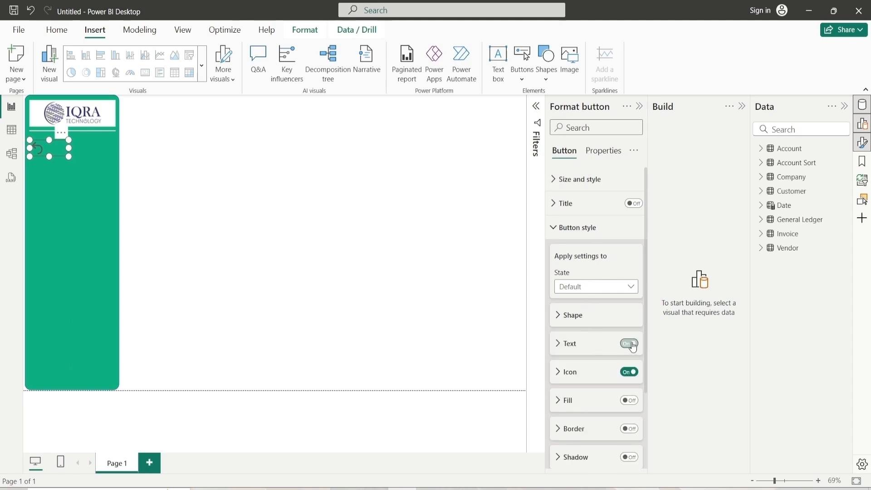
left_click(595, 349)
scroll(595, 349, "down", 3)
left_click(595, 275)
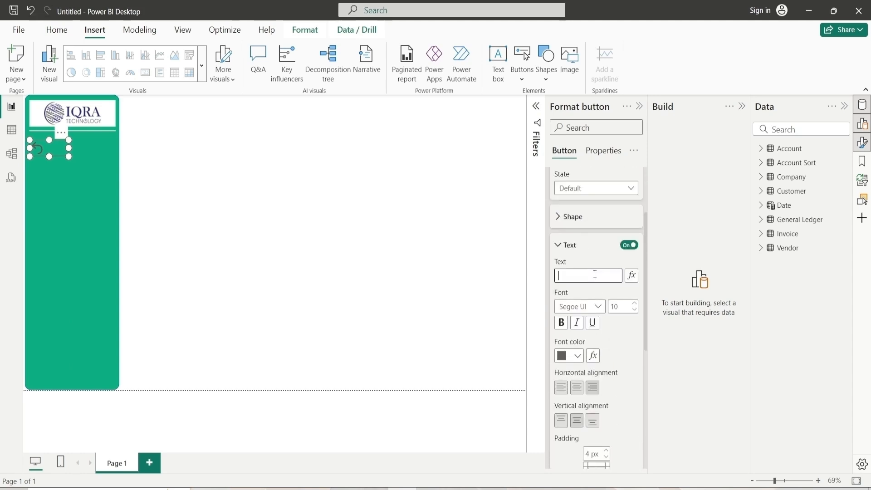
type("R")
left_click(635, 303)
left_click(635, 303)
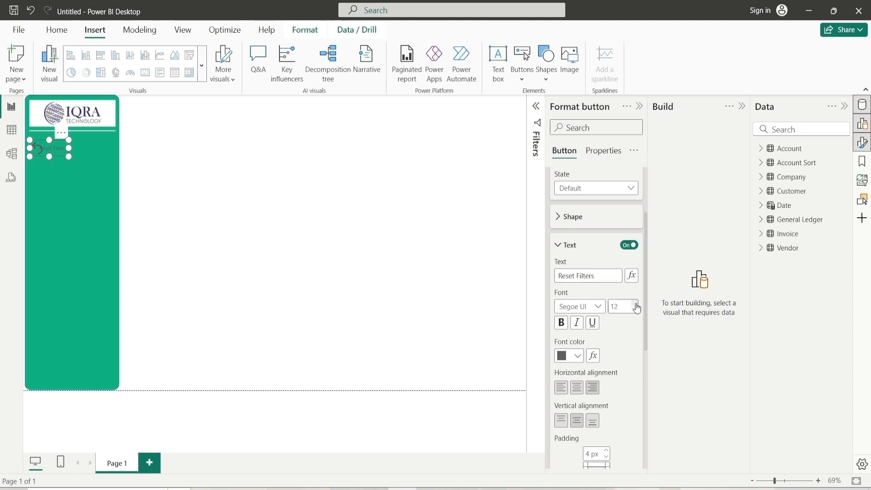
left_click(563, 324)
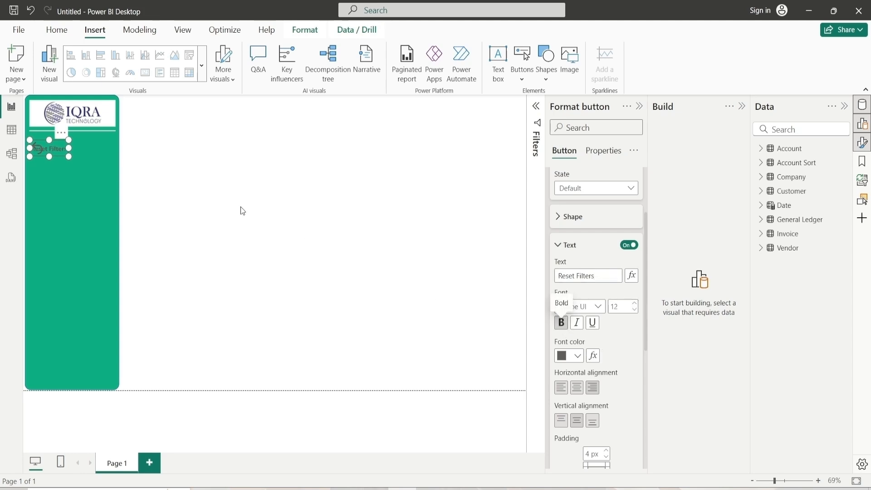
Shift the button slightly right and set its text colour to white
left_click_drag(67, 146, 84, 144)
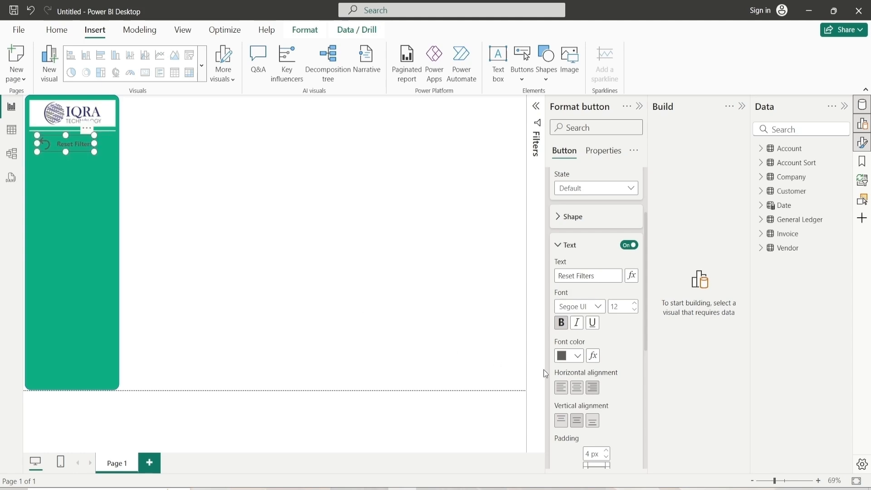
left_click(577, 356)
left_click(571, 306)
left_click(574, 253)
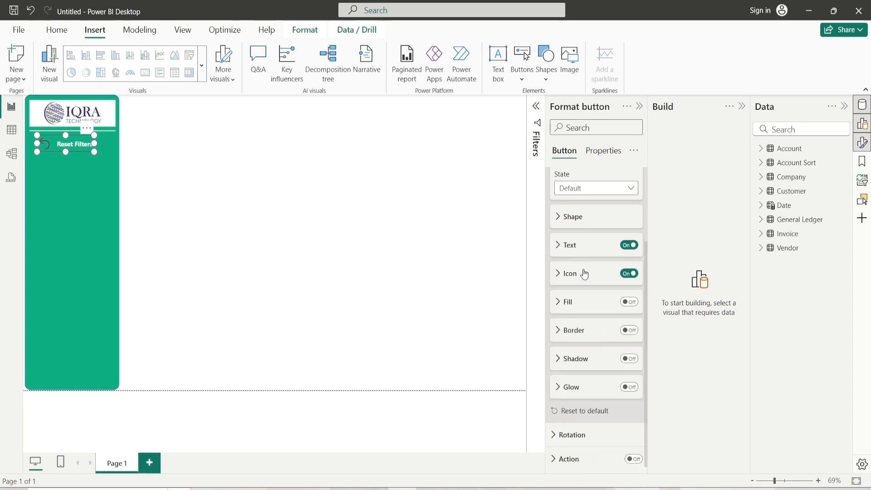
Set the button icon's line colour to white
left_click(585, 275)
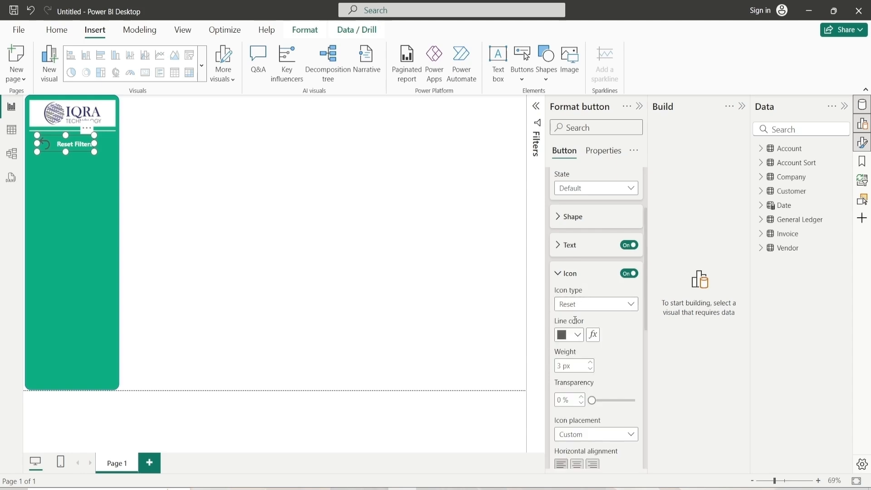
left_click(575, 337)
left_click(570, 283)
left_click(570, 273)
scroll(606, 347, "down", 1)
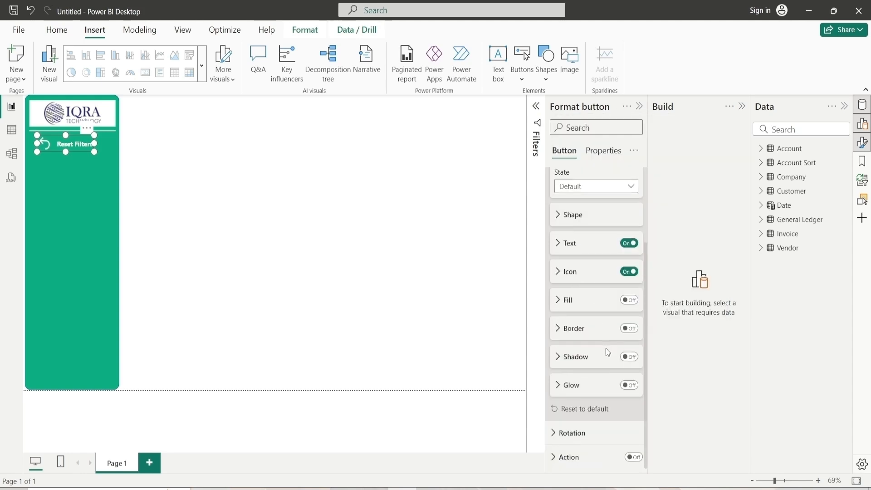
scroll(593, 216, "up", 3)
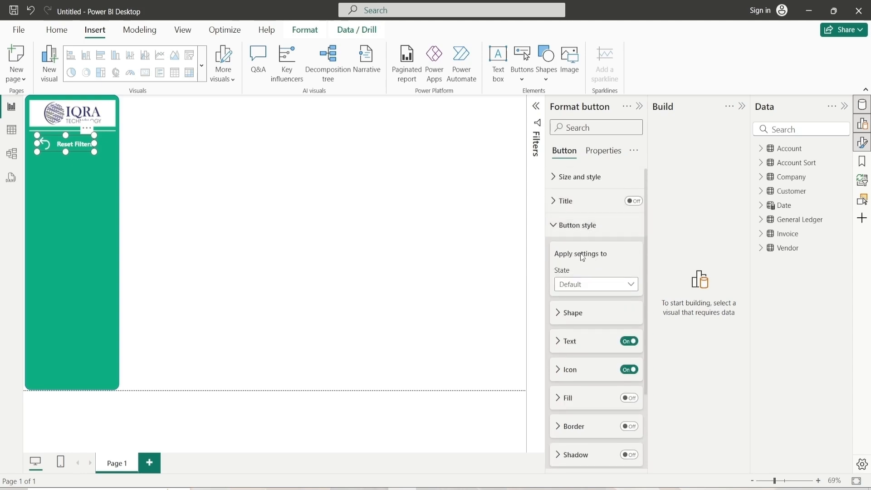
left_click(583, 226)
Enable the button's action and set its type to Clear all slicers
left_click(634, 276)
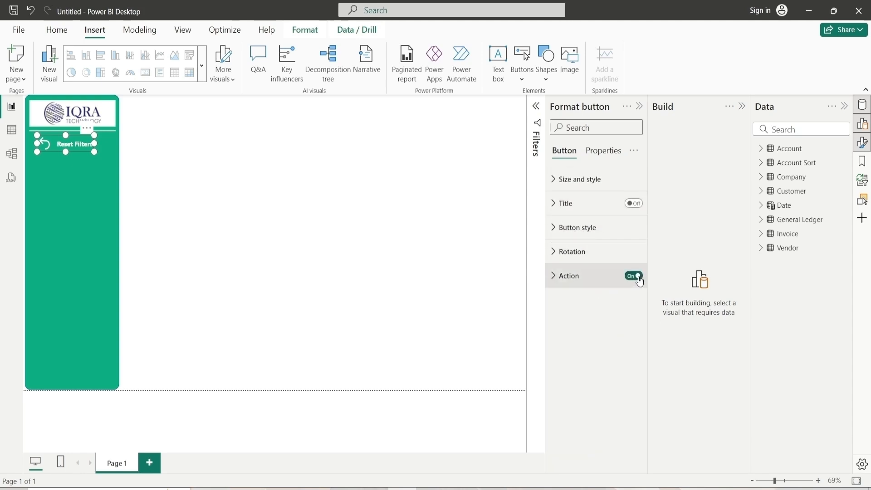
left_click(570, 276)
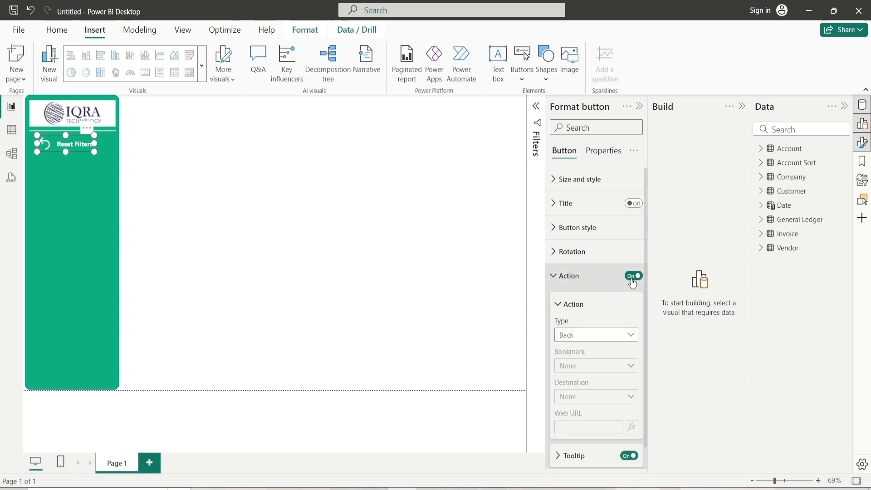
left_click(585, 335)
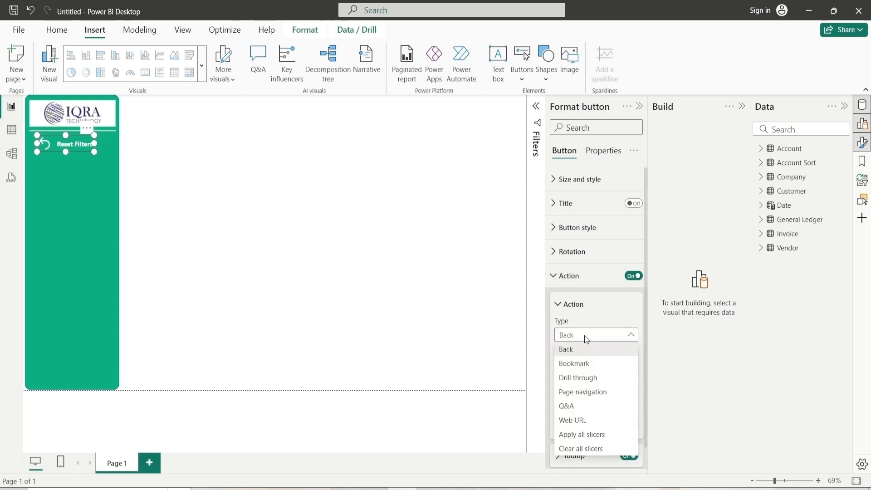
left_click(581, 450)
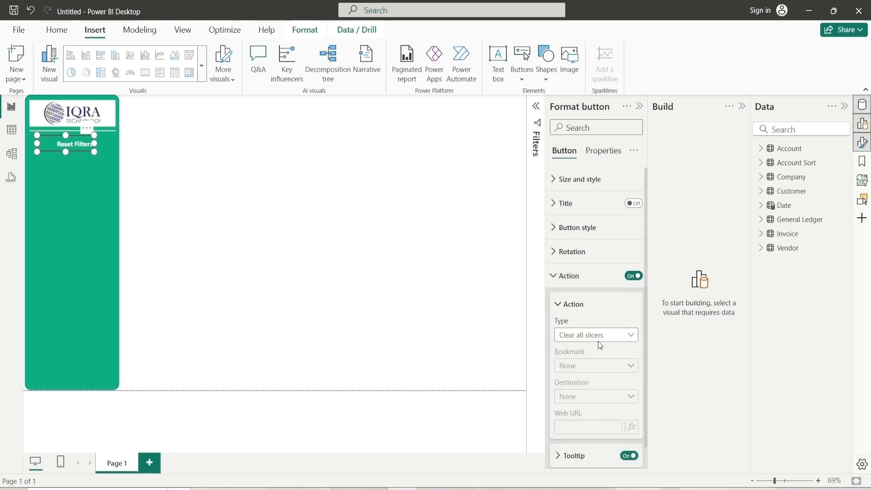
left_click(582, 308)
Turn on the button's border, then deselect the button
left_click(554, 229)
left_click(630, 372)
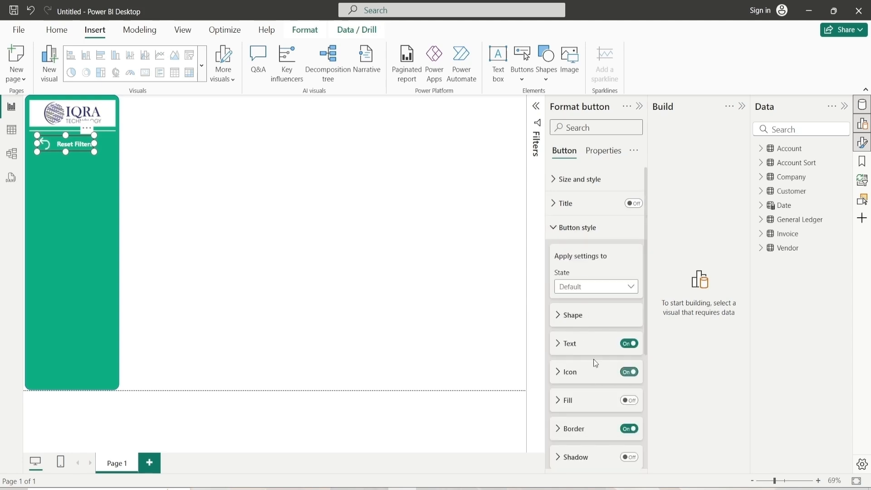
left_click(398, 279)
left_click(59, 146)
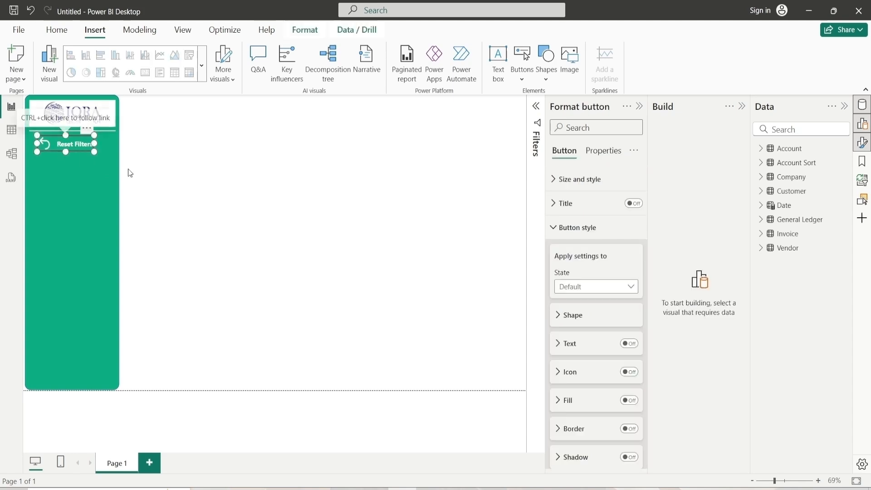
left_click(266, 201)
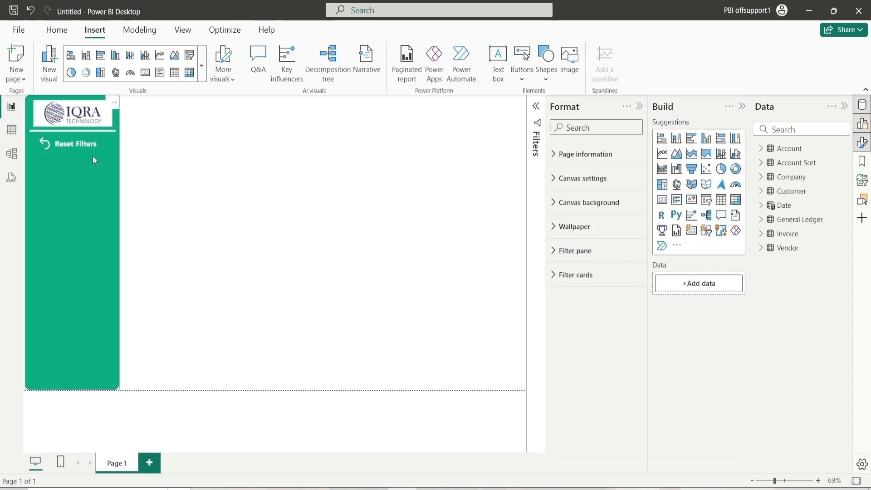
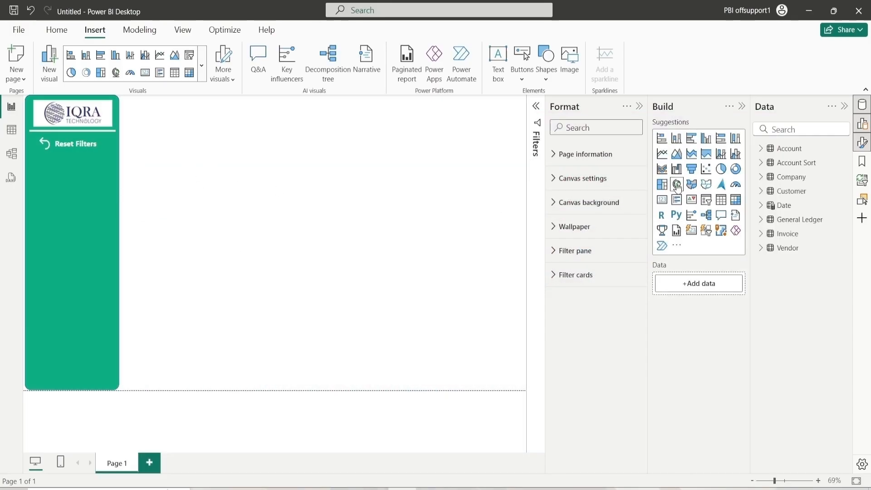
Insert a slicer visual and set its height to 65 and width to 220
left_click(706, 200)
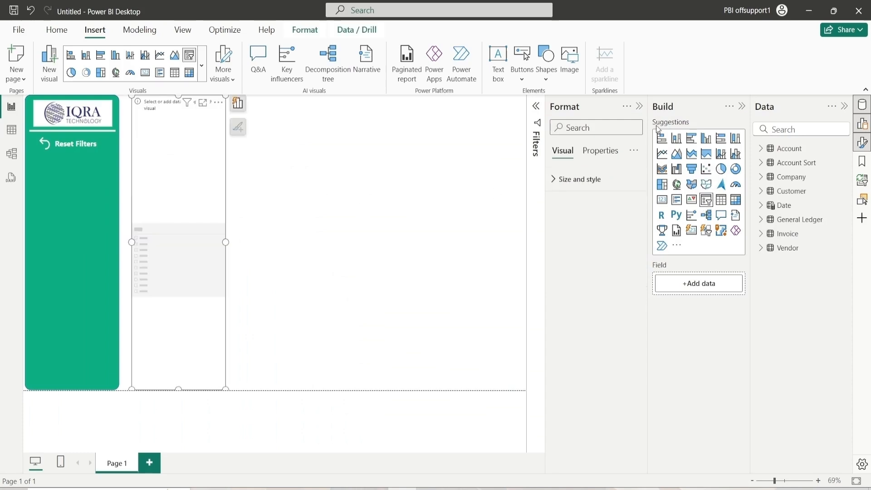
left_click_drag(177, 389, 188, 165)
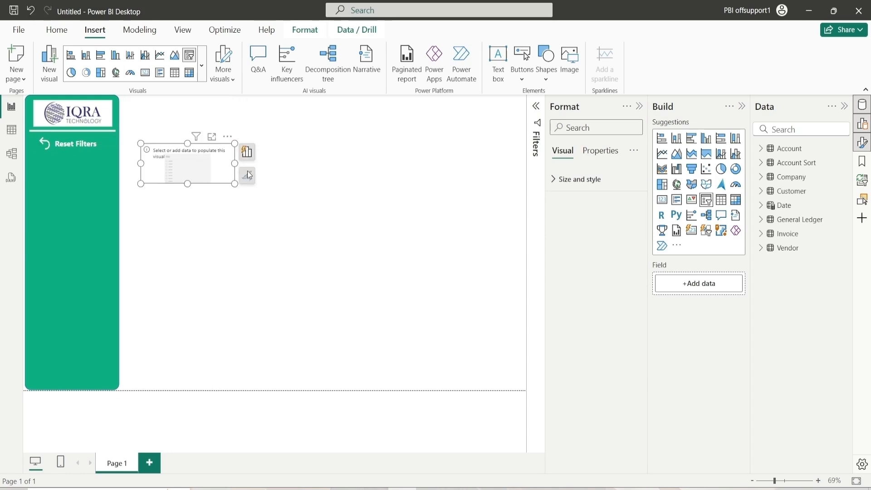
left_click(587, 181)
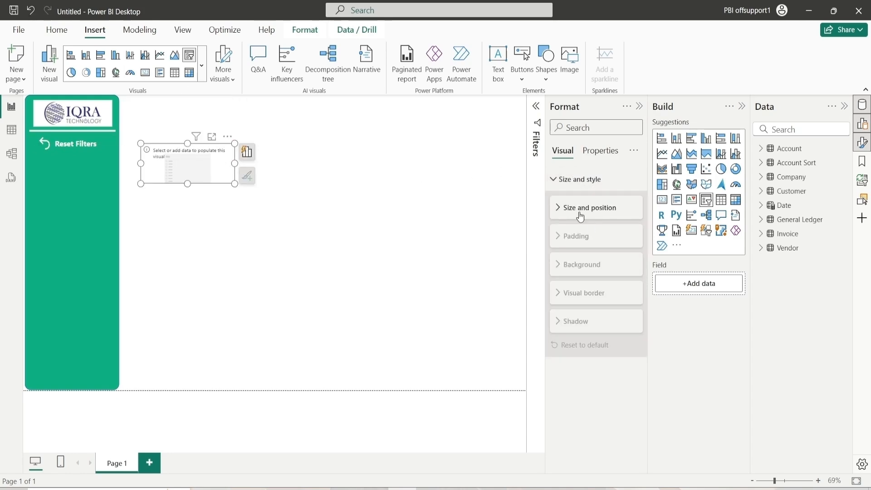
left_click(580, 210)
double_click(574, 239)
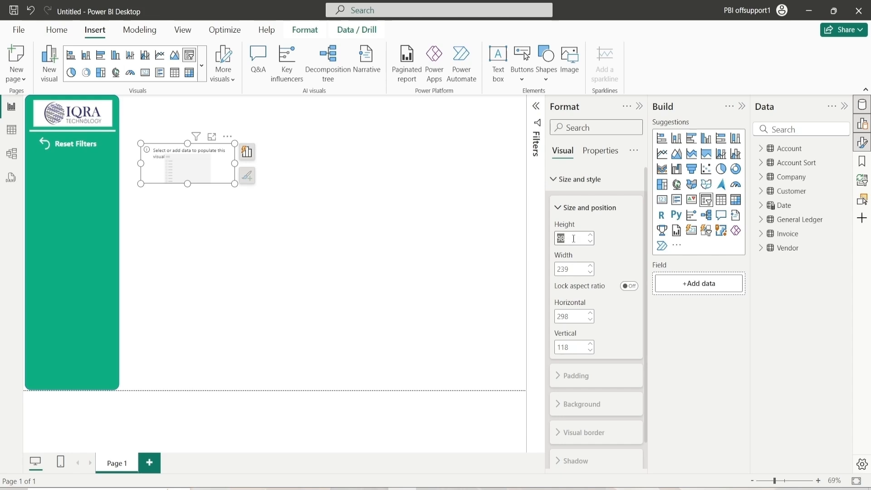
type("65")
key("Return")
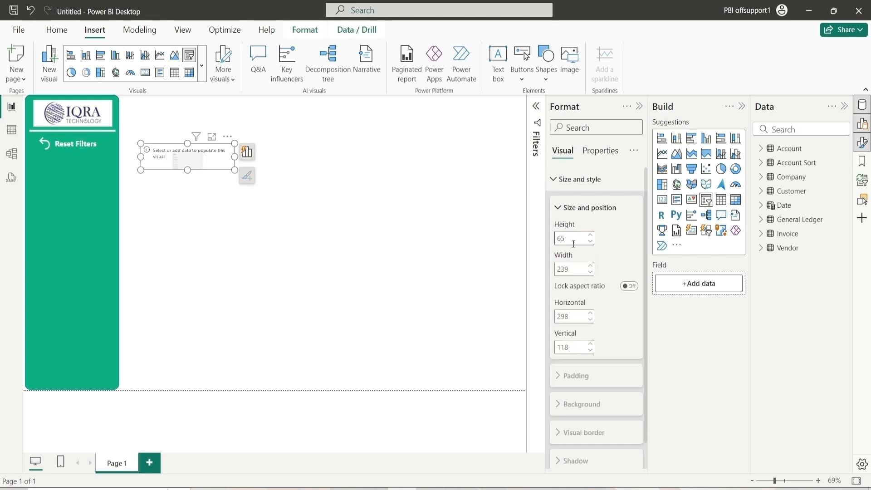
double_click(574, 271)
type("220")
key("Return")
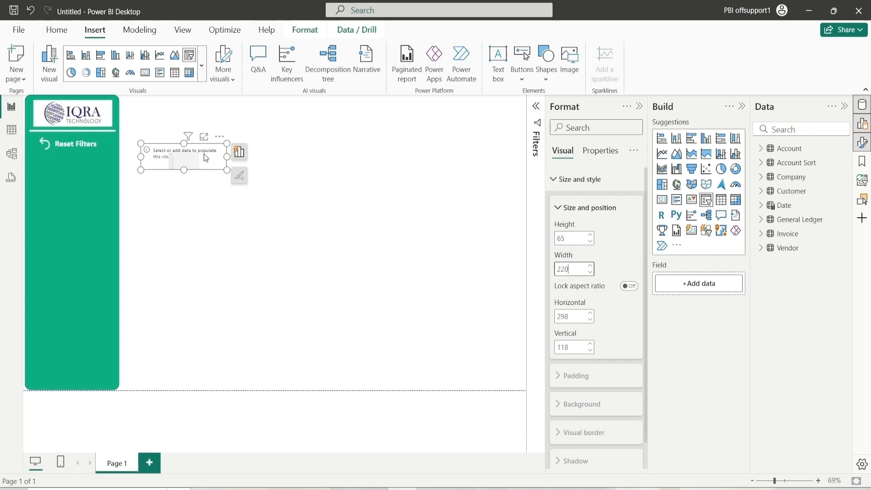
Move the slicer into the green side panel below Reset Filters and add the Company field to it
left_click_drag(205, 158, 85, 160)
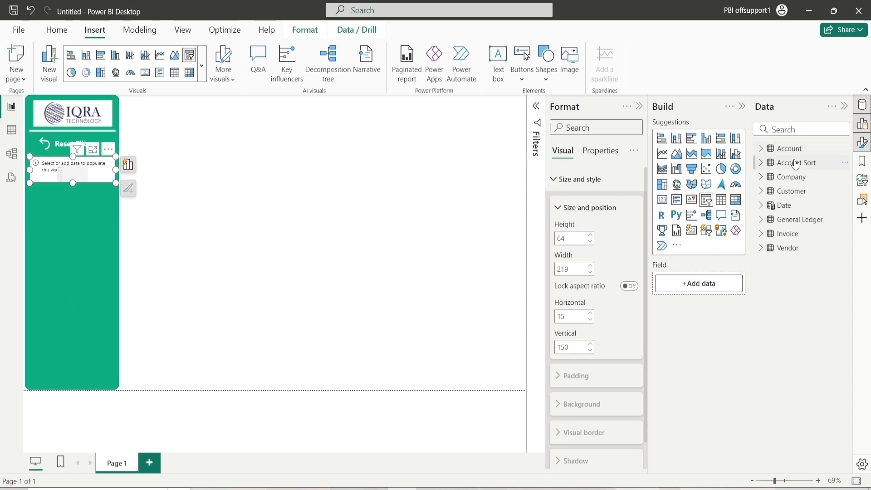
left_click(764, 177)
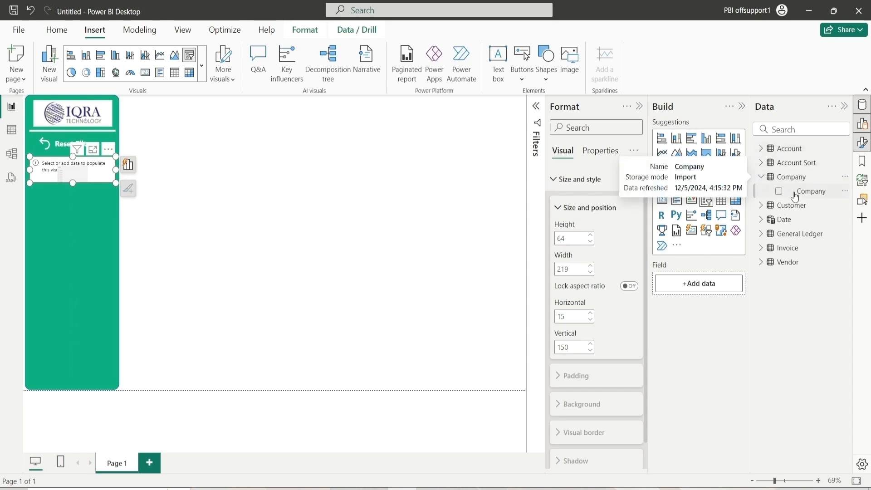
left_click_drag(805, 191, 707, 287)
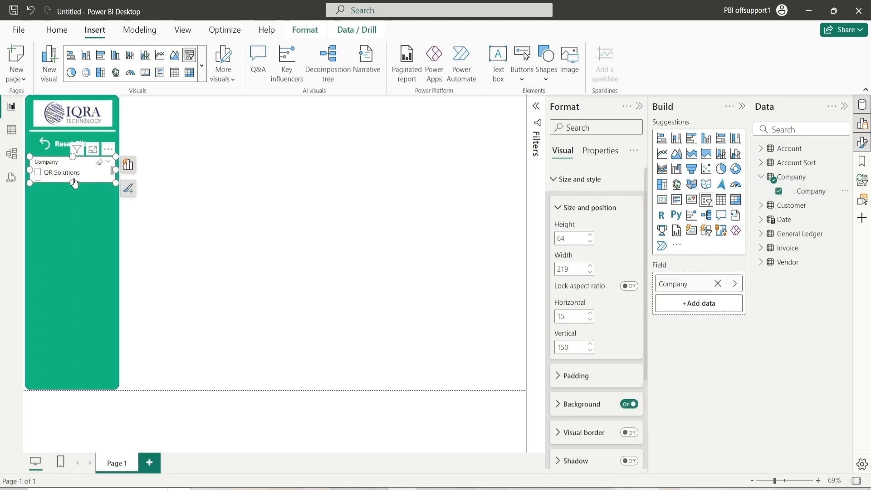
Set the slicer's style to Dropdown in its slicer settings
left_click(563, 211)
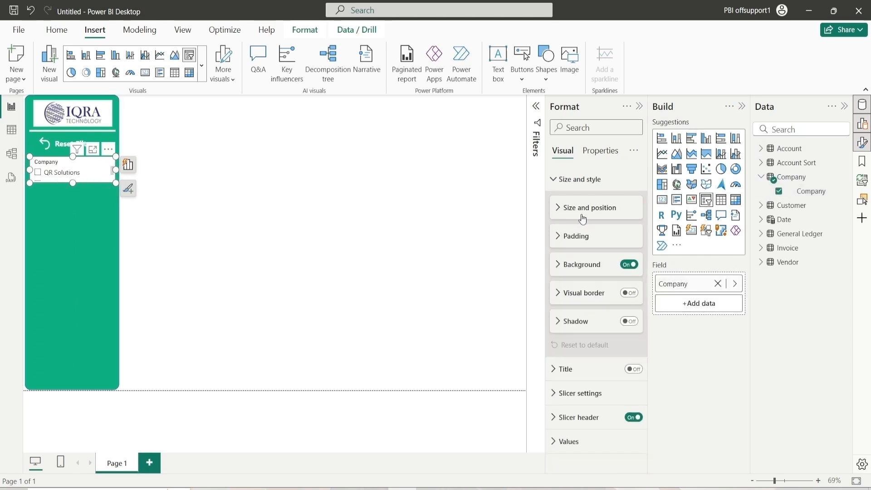
left_click(576, 178)
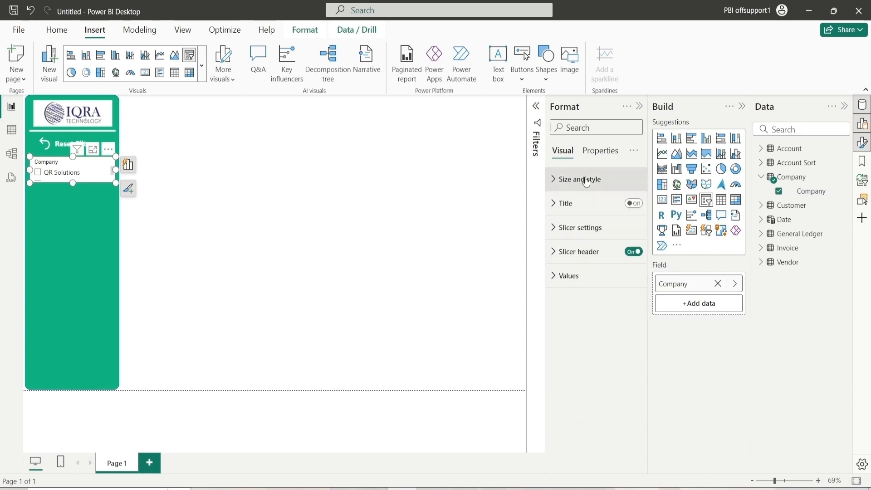
left_click(577, 228)
left_click(595, 291)
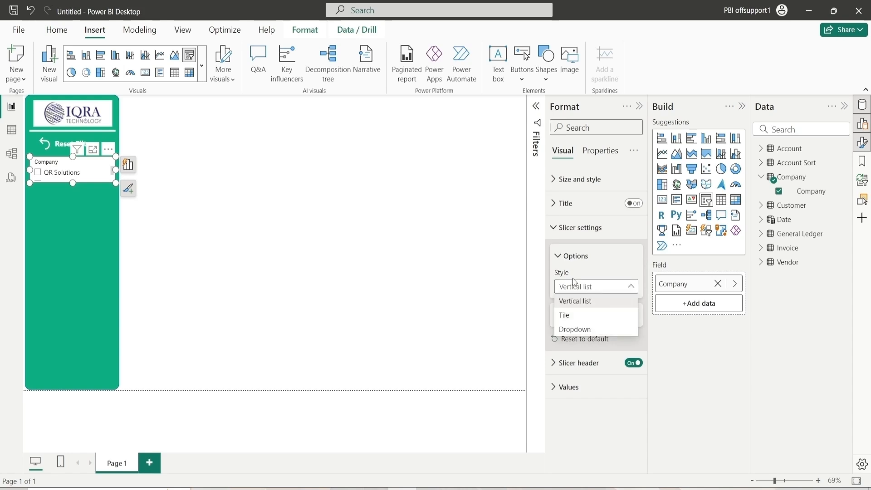
left_click(588, 331)
left_click(588, 324)
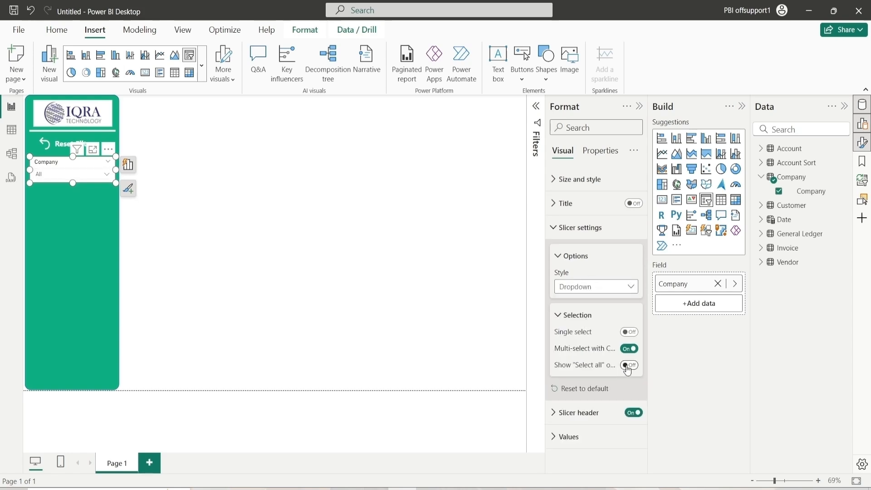
left_click(570, 315)
left_click(574, 228)
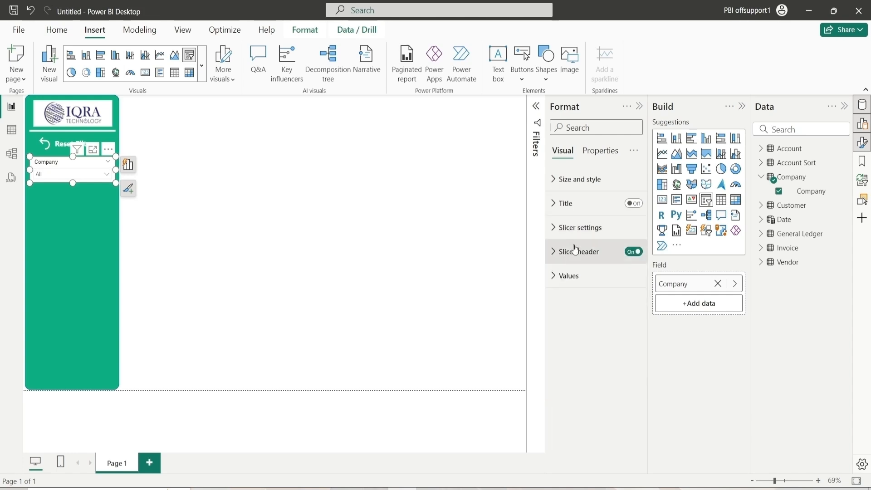
Examine the slicer's Values formatting options, then deselect the slicer
left_click(568, 276)
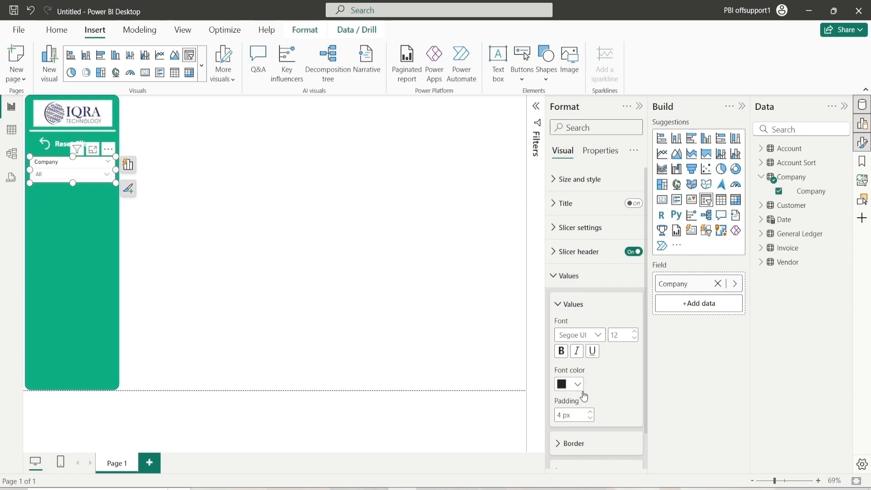
scroll(603, 402, "down", 1)
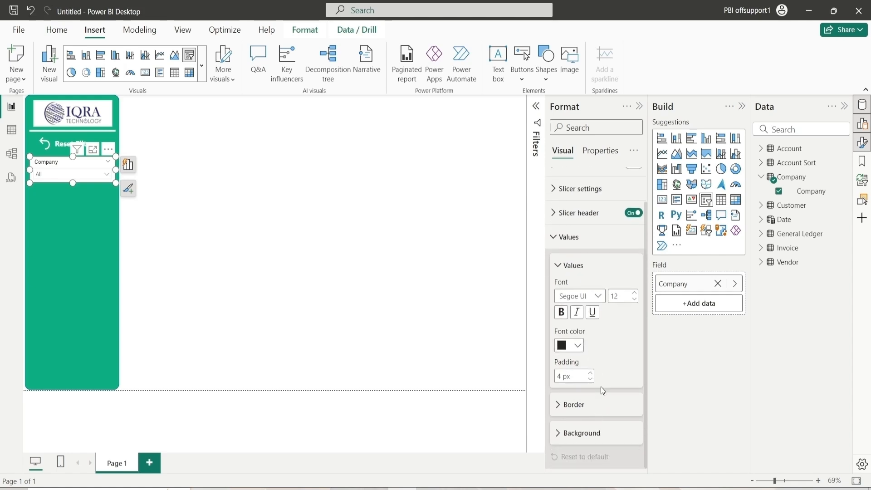
left_click(74, 173)
left_click(82, 174)
left_click(572, 271)
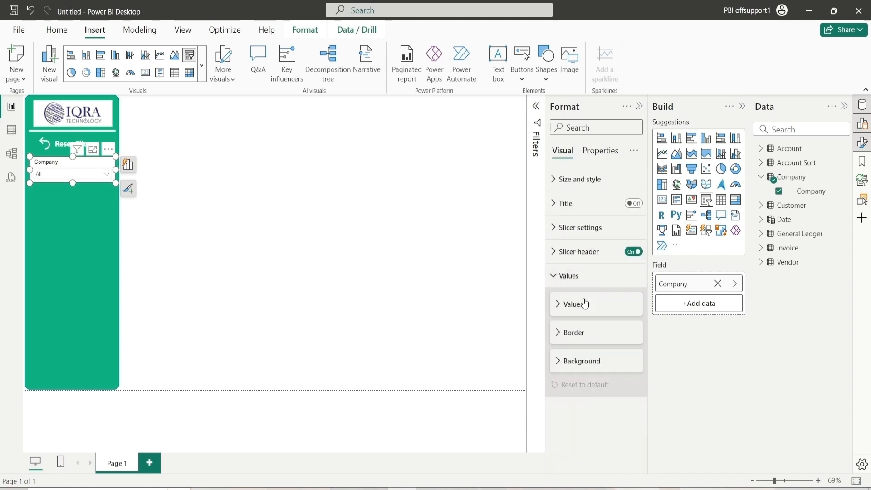
left_click(578, 304)
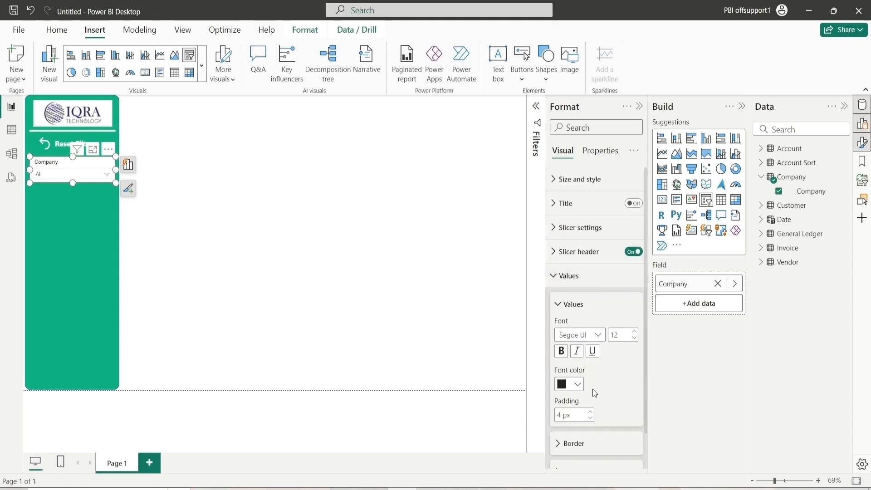
left_click(575, 304)
left_click(574, 277)
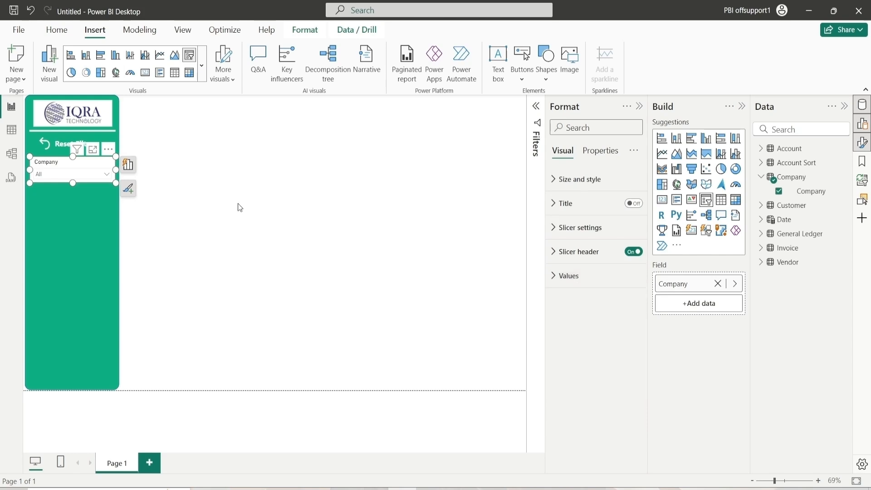
left_click(580, 276)
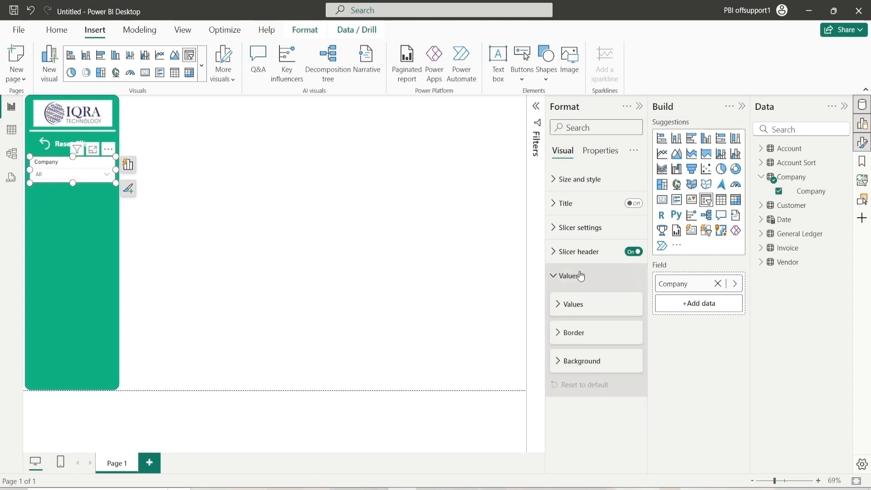
left_click(578, 275)
left_click(400, 287)
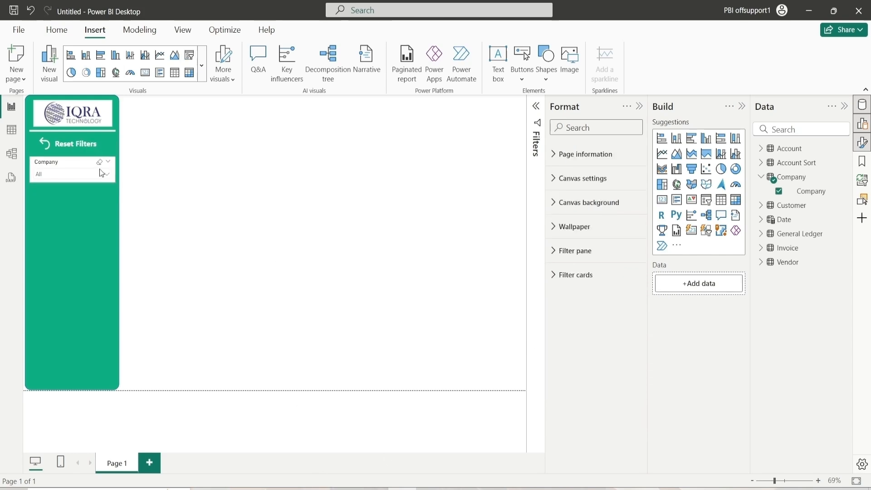
Paste two copies of the Company slicer and stack them beneath the first one in the side panel
left_click(57, 164)
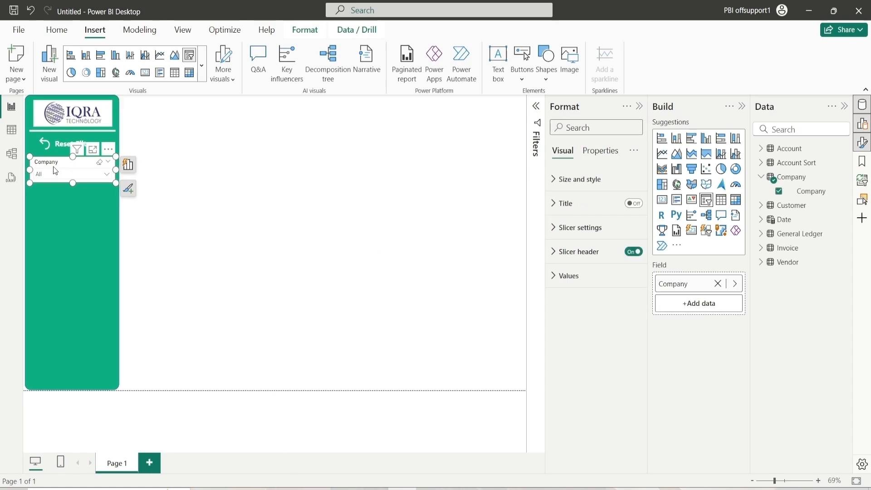
key("ctrl+v")
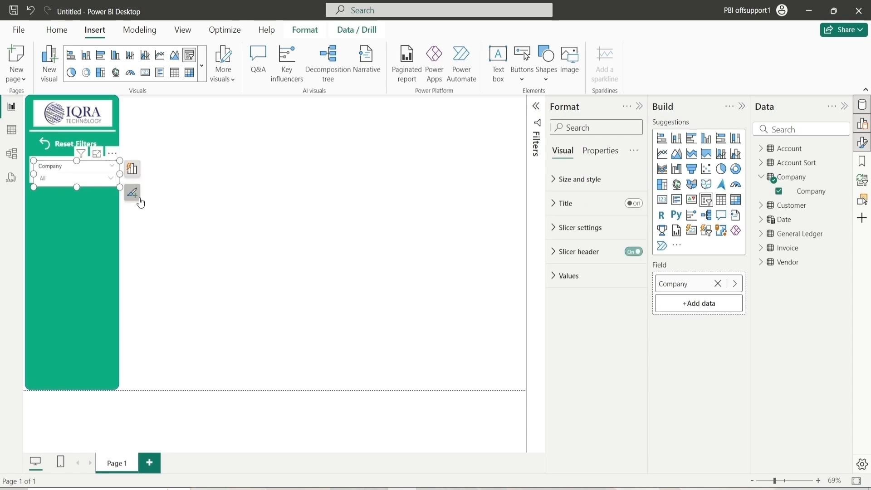
key("ctrl+v")
left_click_drag(93, 173, 86, 215)
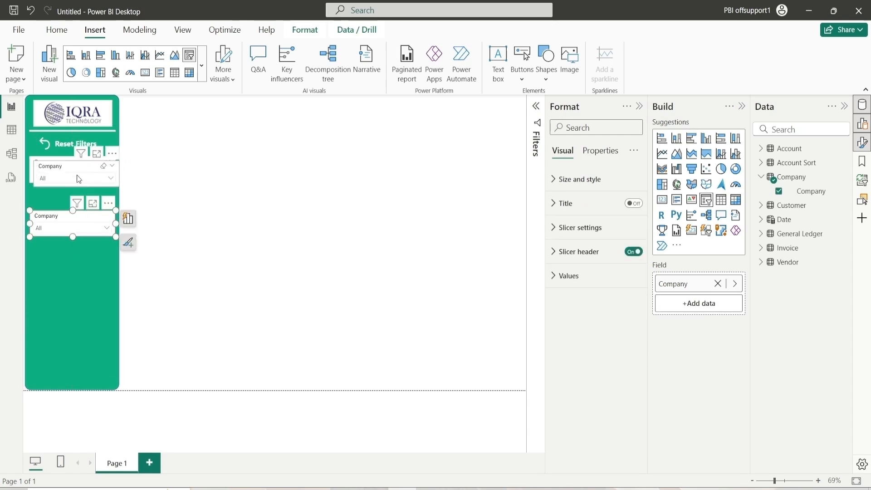
left_click_drag(77, 175, 75, 225)
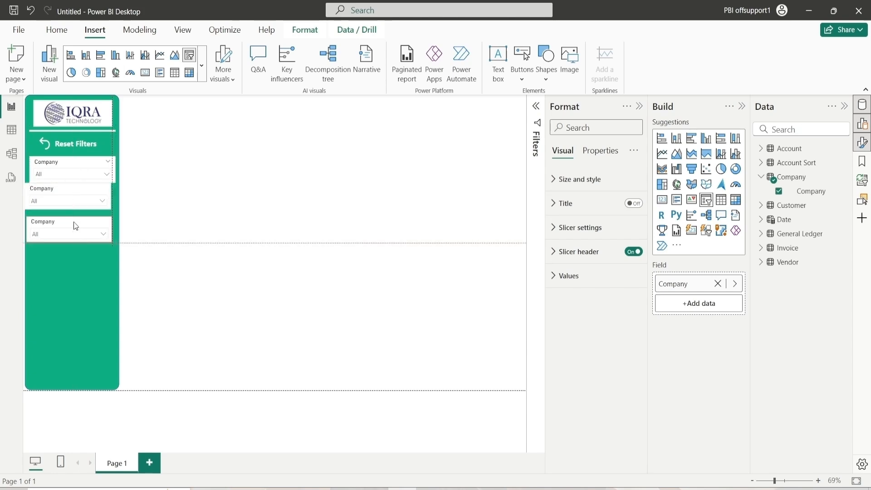
left_click_drag(75, 226, 73, 229)
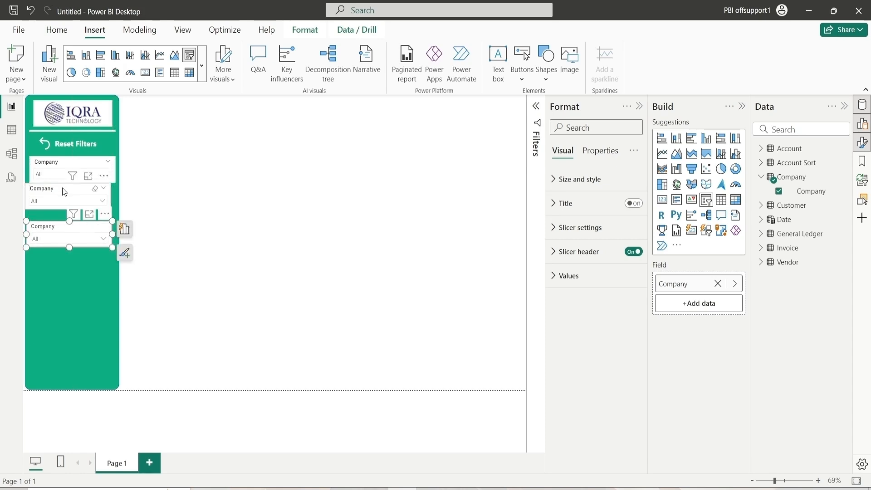
left_click_drag(63, 185, 67, 194)
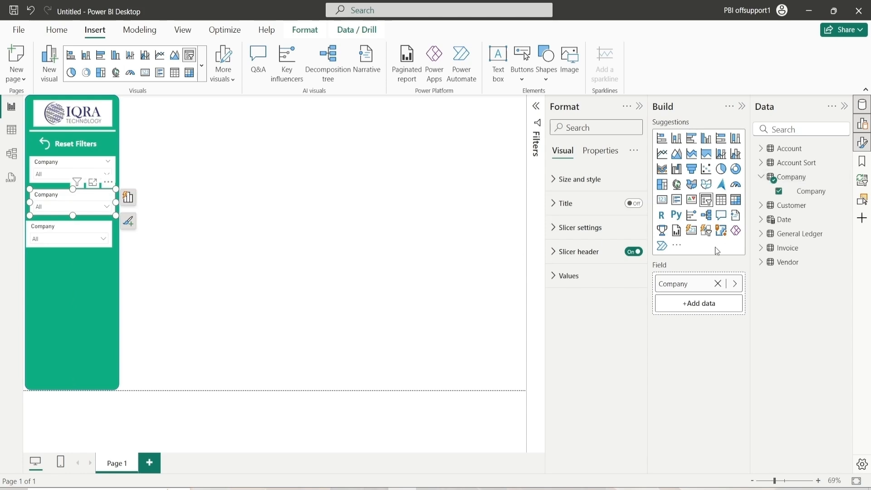
Replace the second slicer's field with ReportBasis from General Ledger, found by searching for Basis
left_click(718, 284)
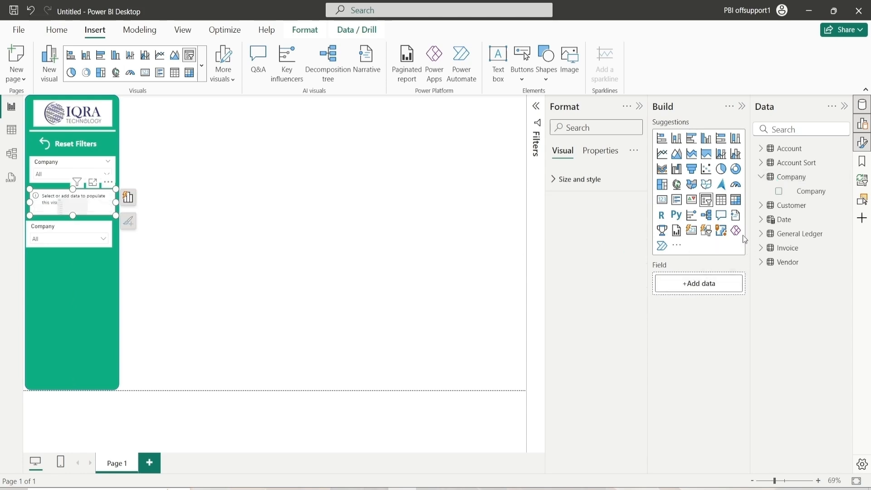
left_click(795, 131)
type("Basi")
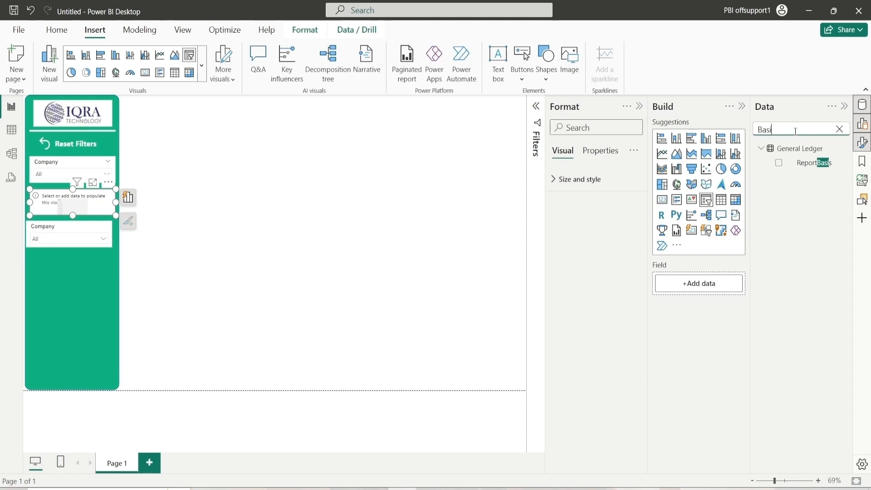
type("s")
left_click_drag(815, 162, 722, 282)
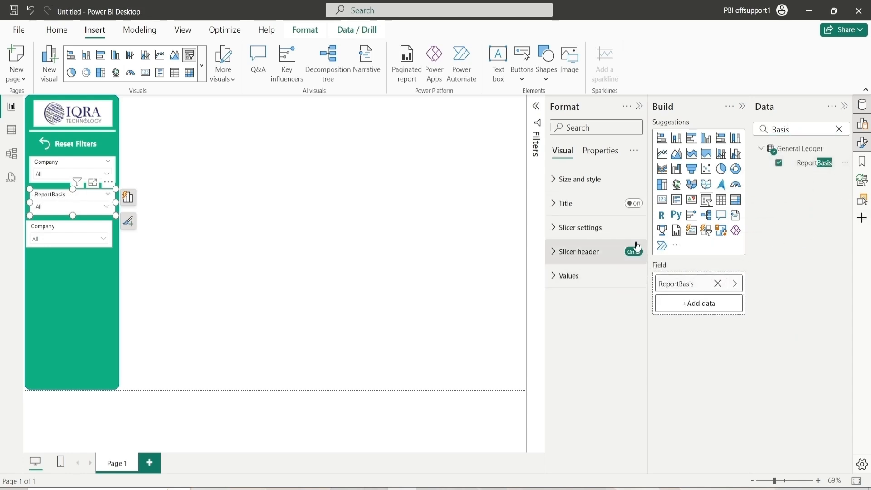
Replace the third slicer's field with Year from the Date table
left_click(64, 226)
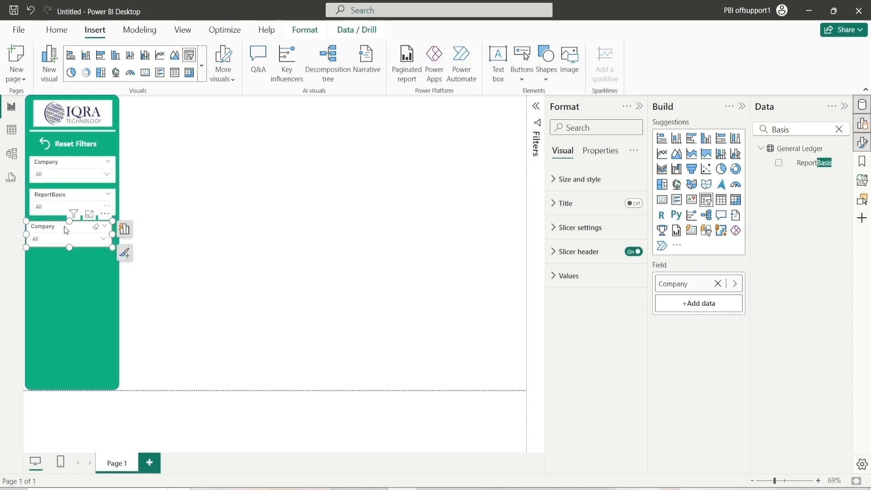
left_click_drag(66, 226, 69, 226)
left_click(839, 129)
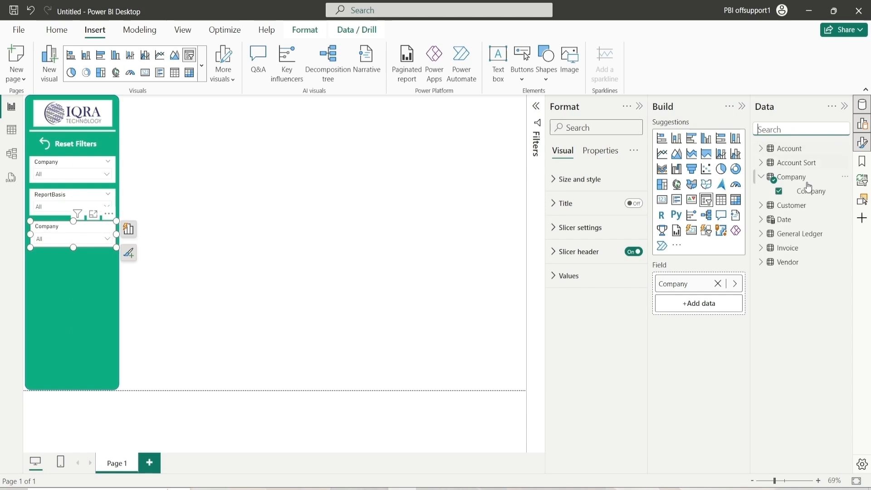
left_click(718, 283)
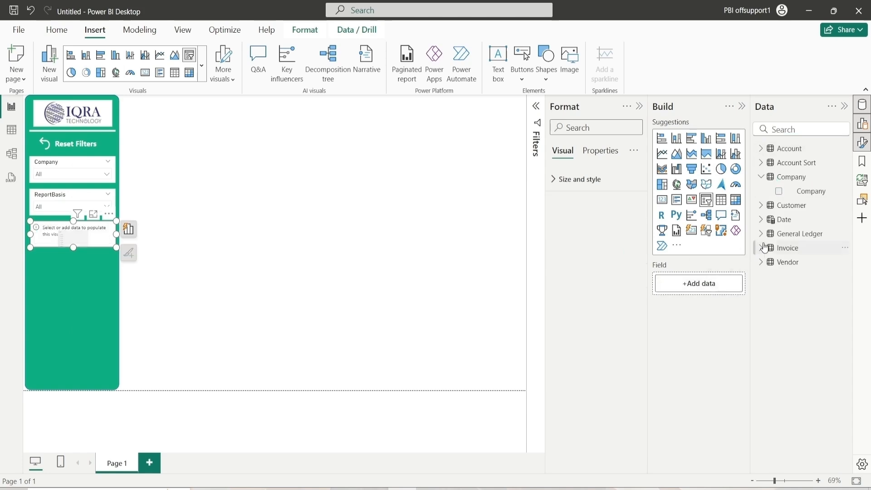
left_click(763, 220)
scroll(812, 297, "down", 3)
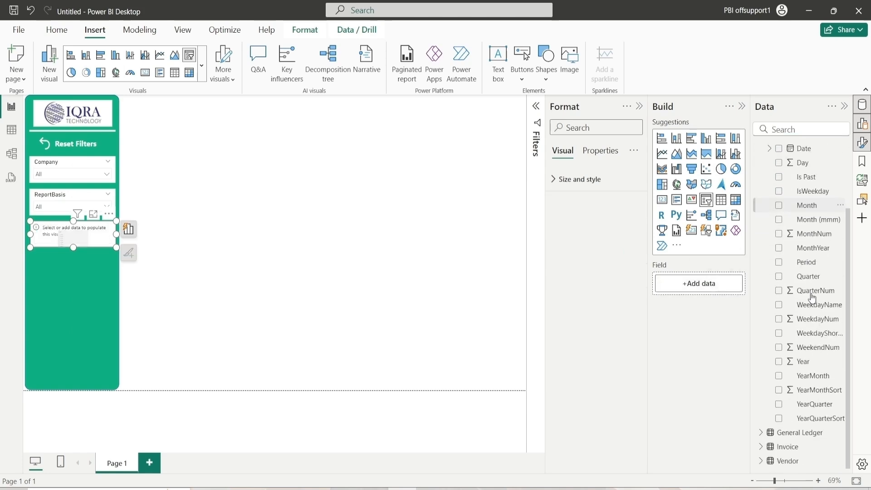
left_click_drag(815, 365, 721, 290)
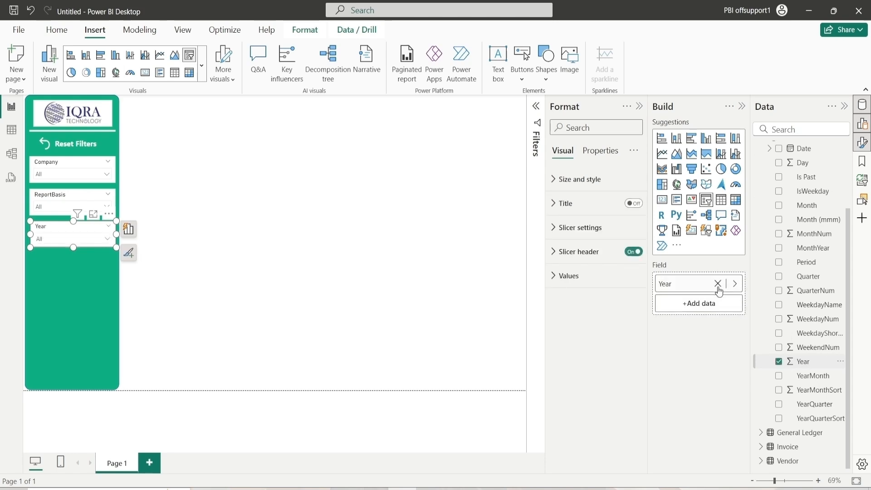
Set the Company slicer's header font to Segoe UI and its font colour to white
left_click(321, 235)
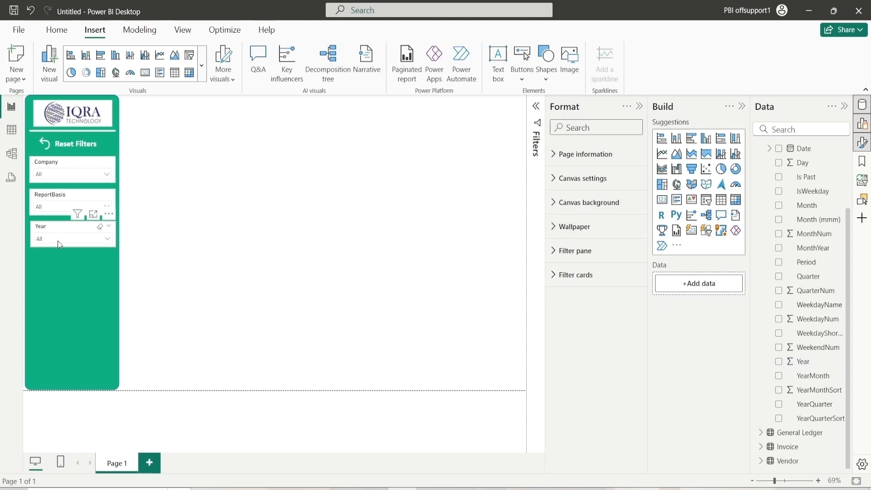
left_click(58, 169)
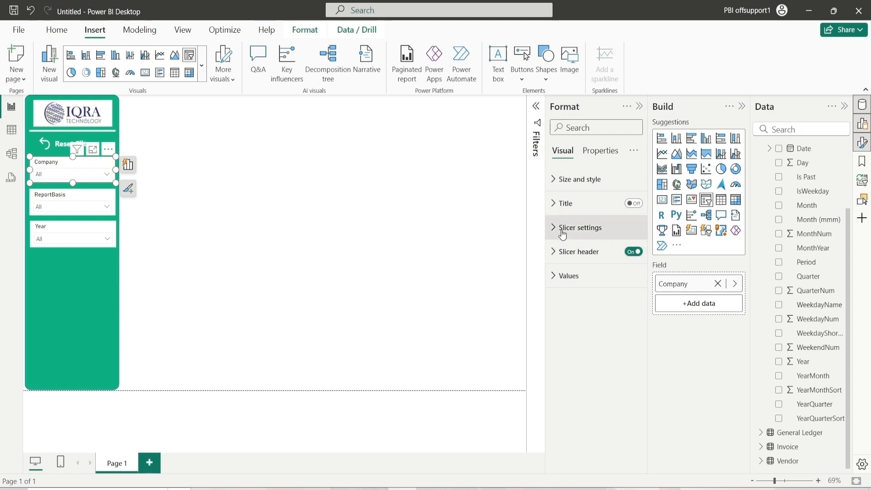
left_click(555, 249)
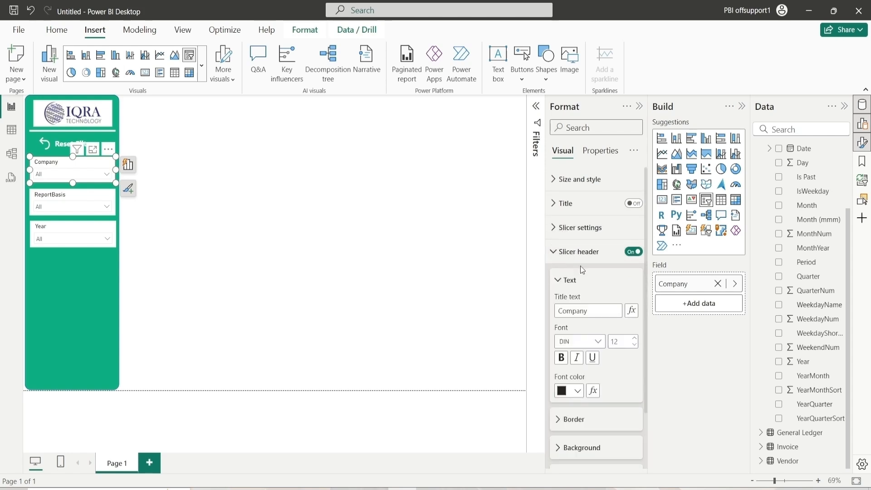
scroll(576, 227, "down", 3)
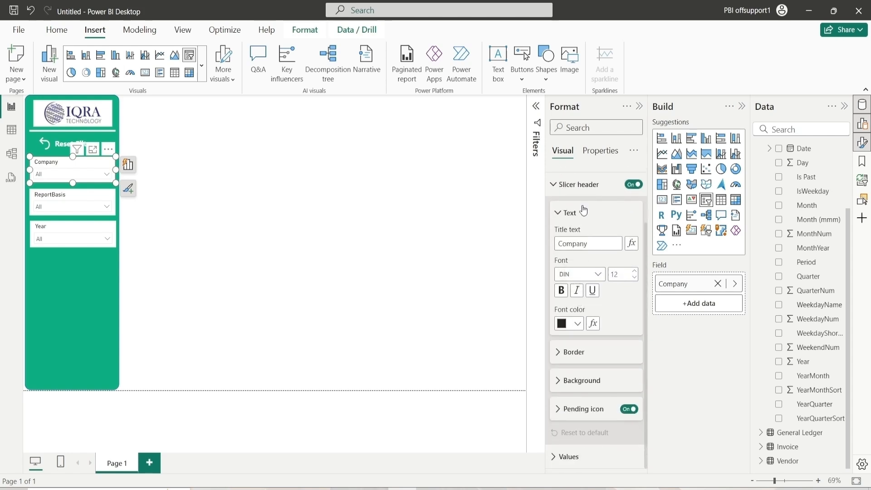
left_click(589, 274)
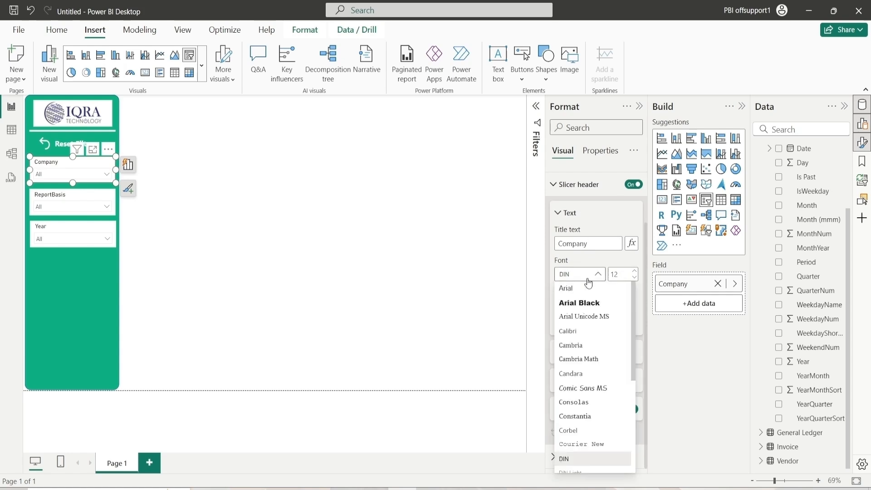
scroll(579, 441, "down", 3)
left_click(581, 418)
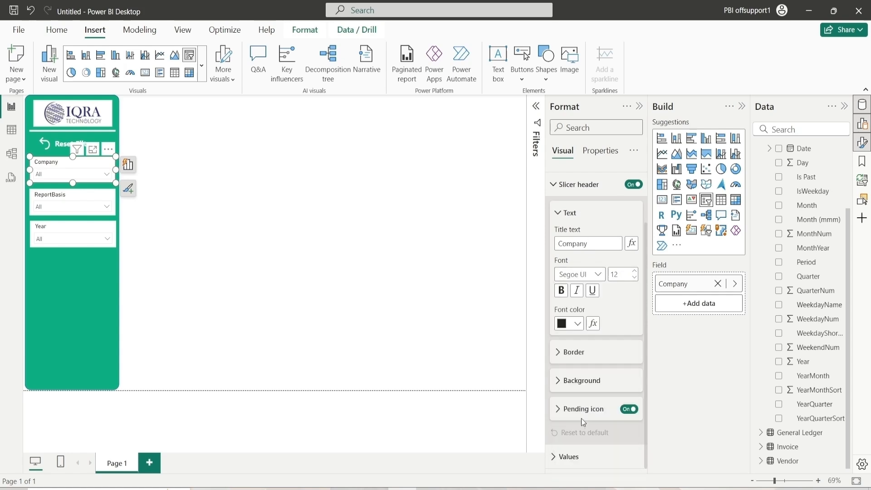
left_click(573, 326)
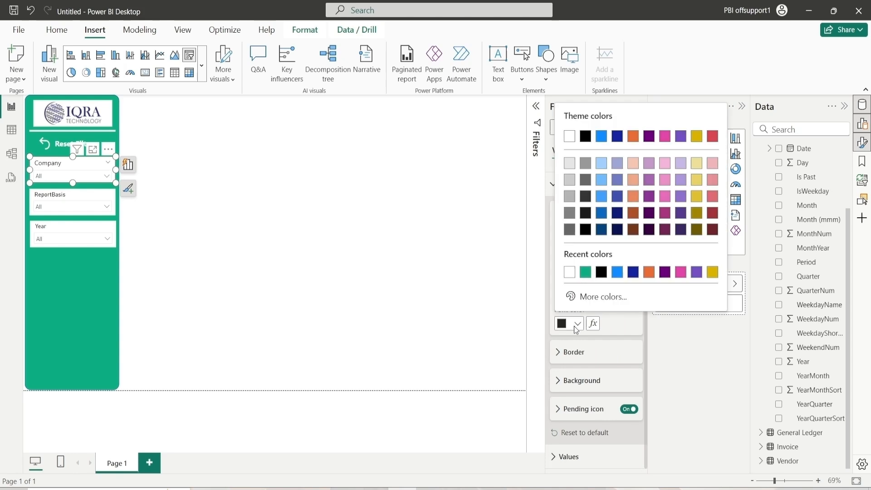
left_click(569, 272)
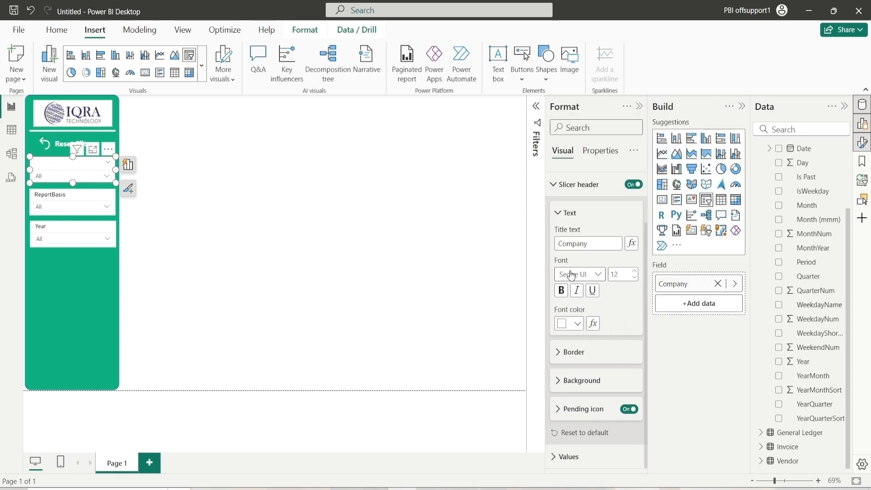
Give the Company slicer's header a green background matching the side panel
left_click(574, 215)
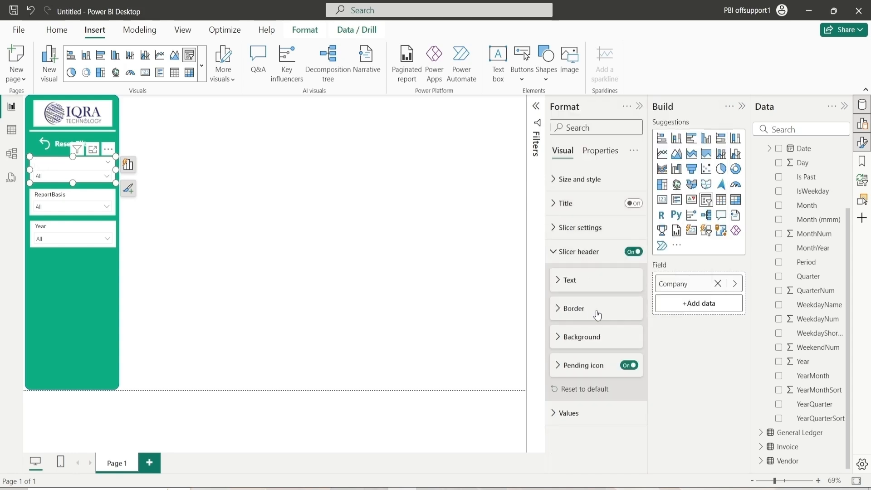
left_click(576, 337)
left_click(576, 369)
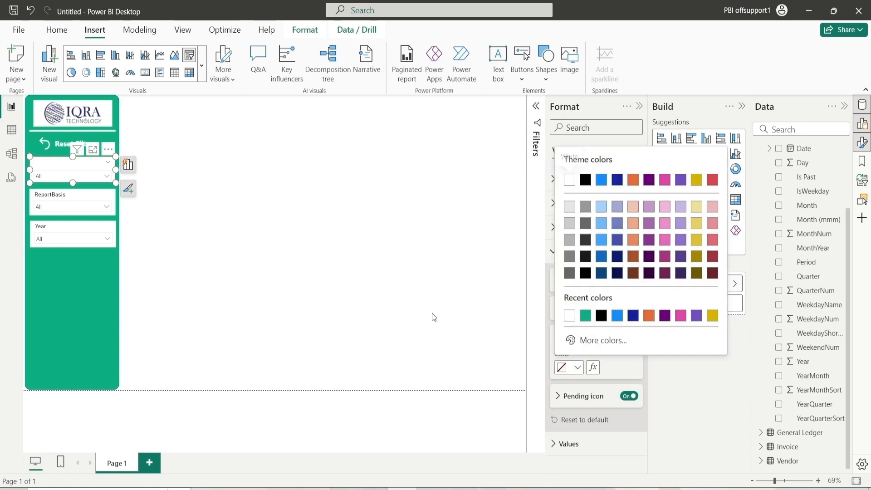
left_click(586, 315)
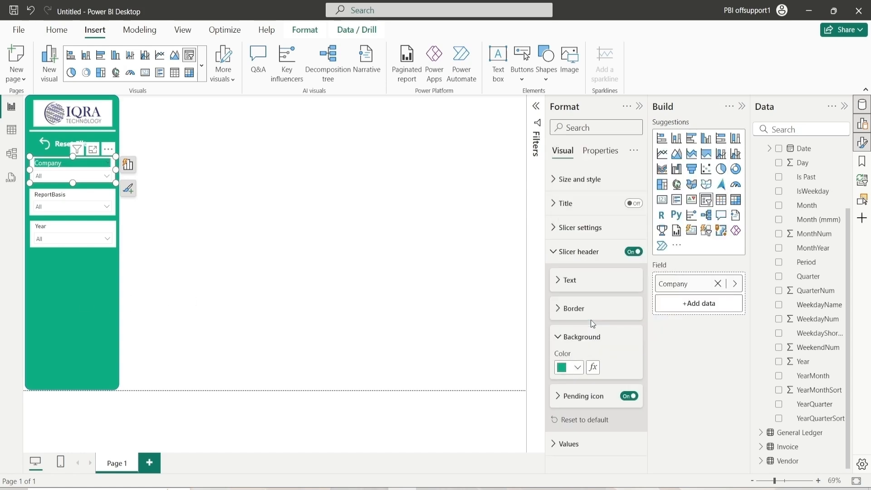
left_click(565, 338)
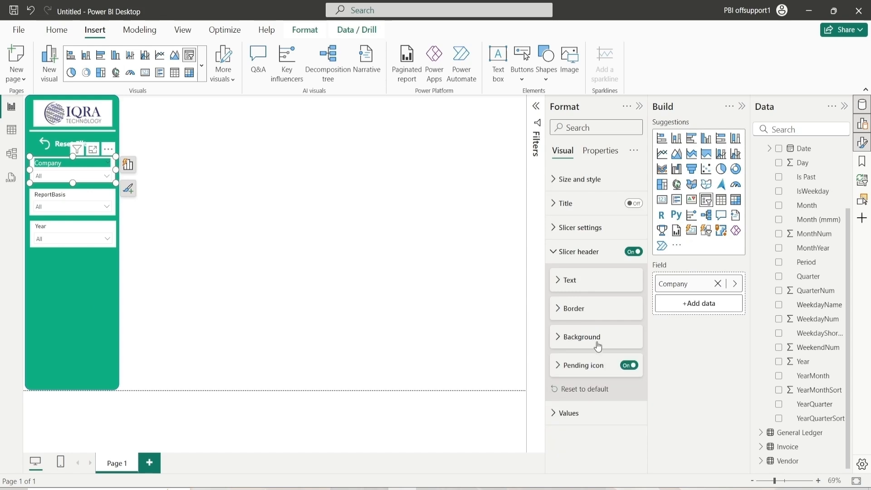
Turn off the Company slicer's visual background
left_click(630, 367)
left_click(571, 262)
left_click(580, 179)
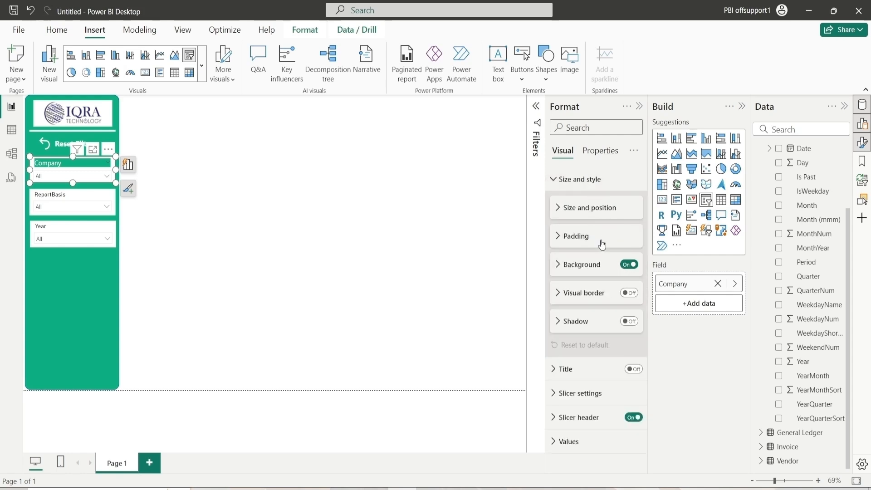
left_click(631, 264)
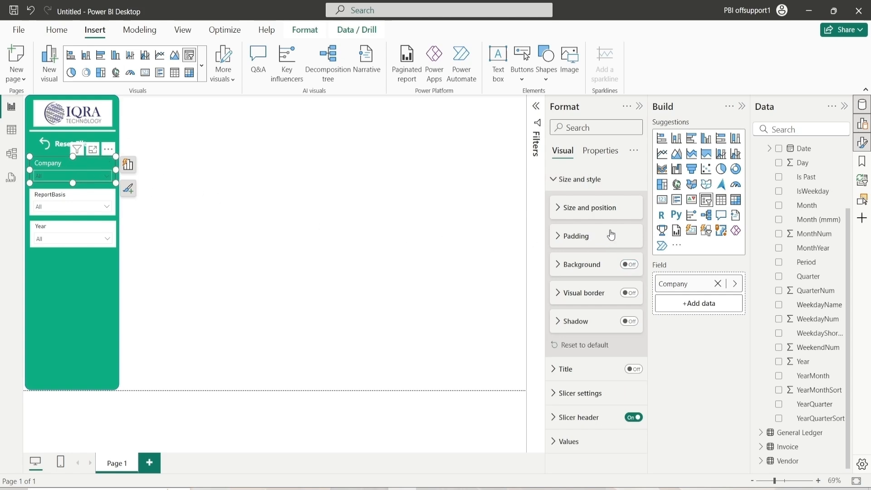
Set the Company slicer's values background to white and check its dropdown list
left_click(580, 180)
left_click(569, 276)
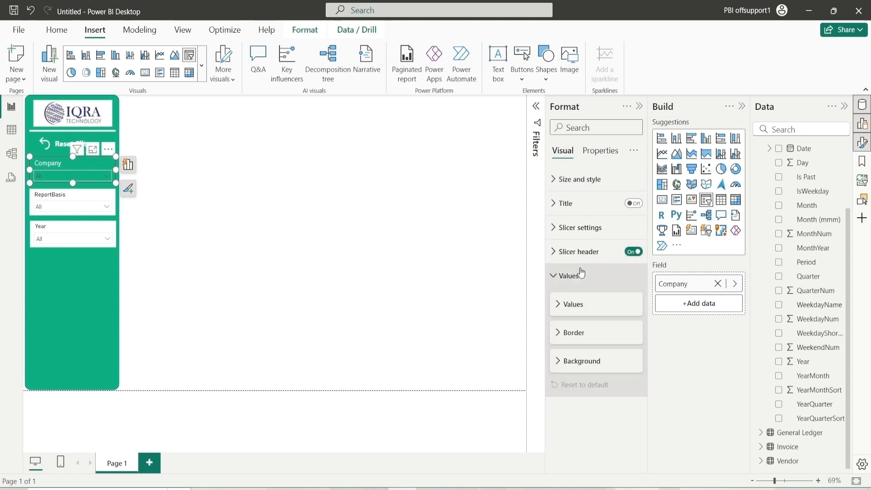
left_click(575, 306)
left_click(575, 305)
left_click(580, 362)
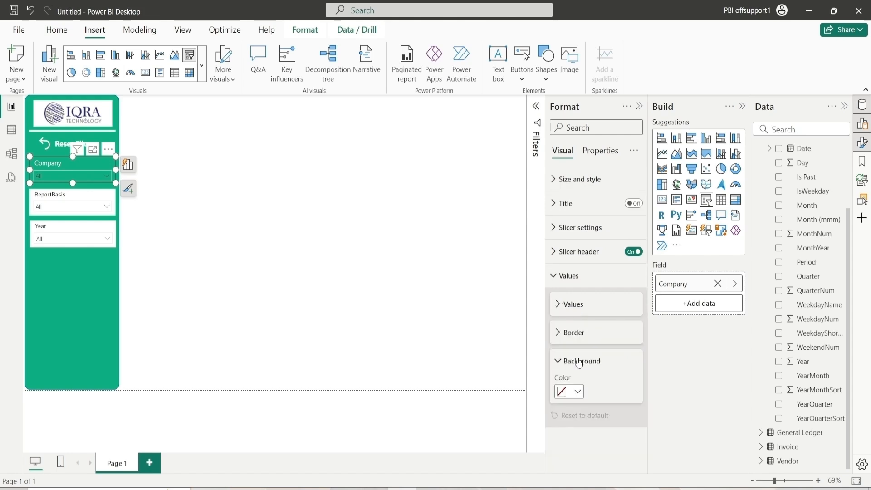
left_click(578, 391)
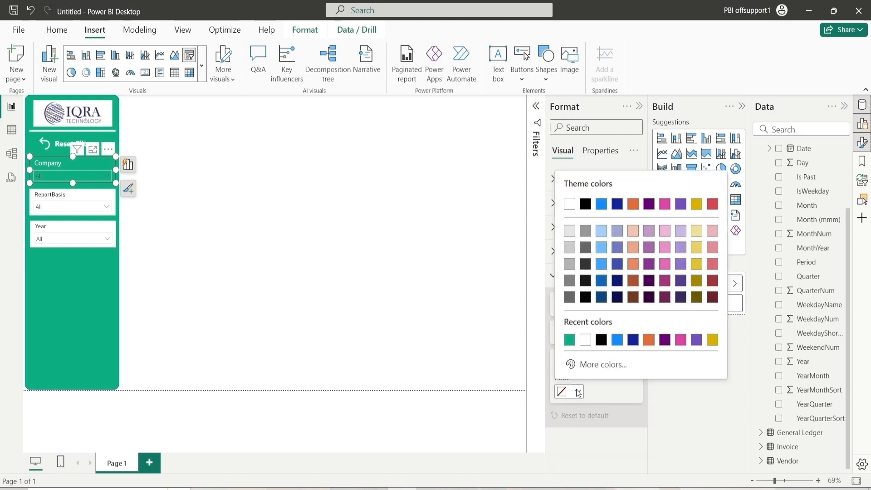
left_click(586, 340)
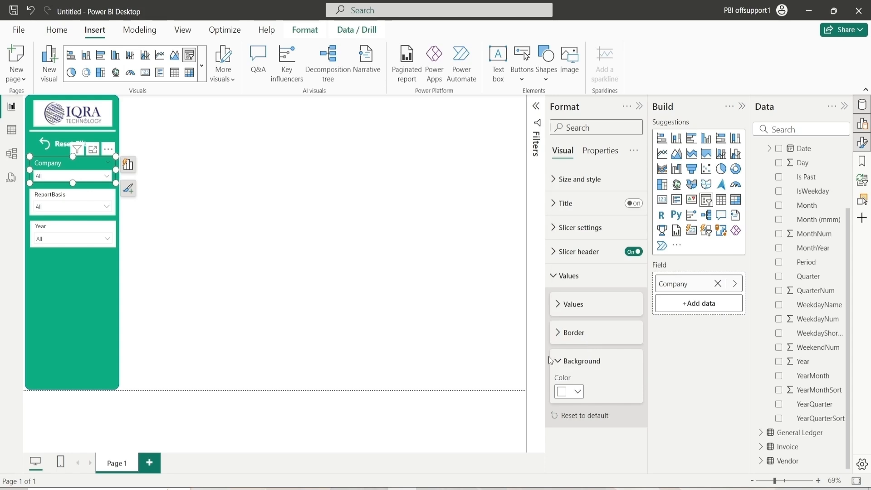
left_click(75, 174)
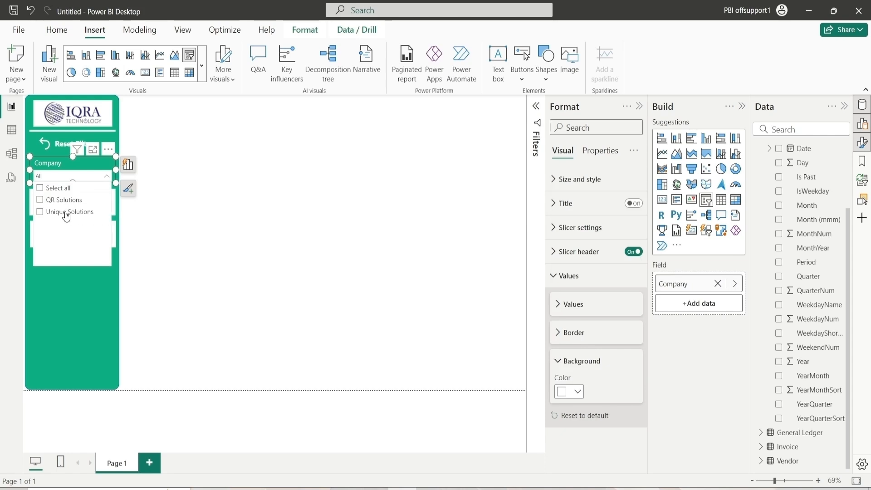
left_click(176, 205)
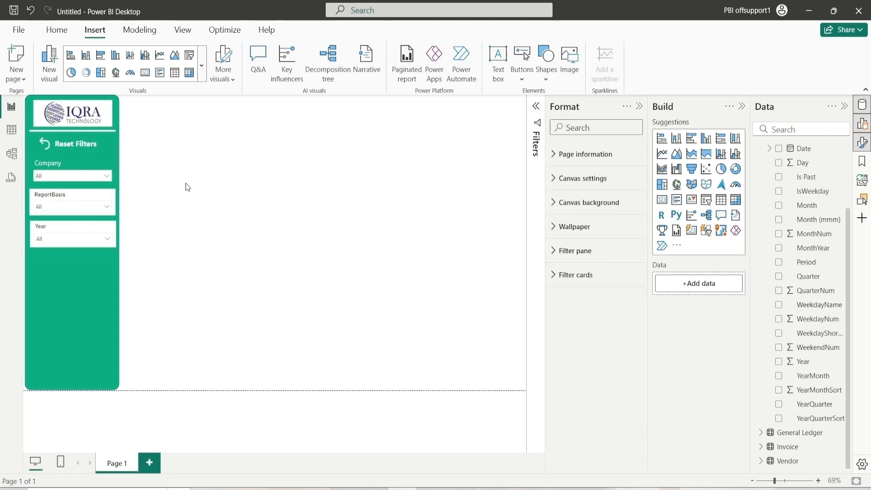
Copy the Company slicer's formatting onto the ReportBasis and Year slicers with Format Painter
left_click(78, 161)
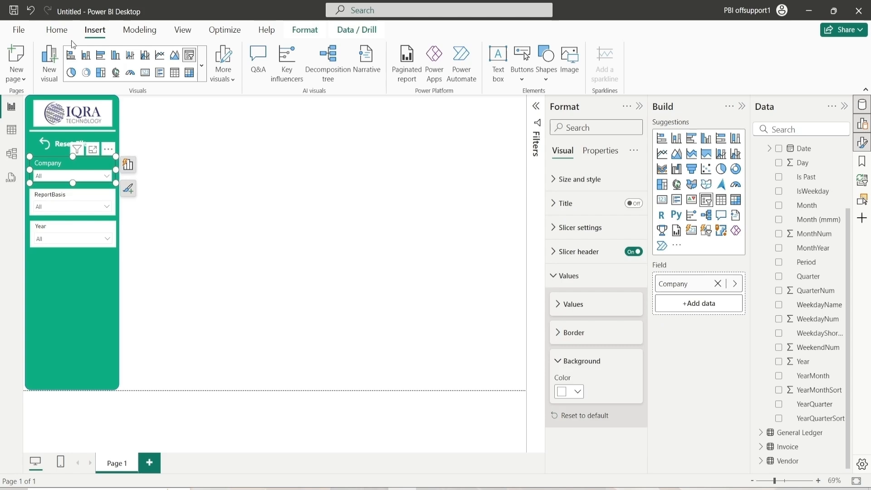
left_click(57, 30)
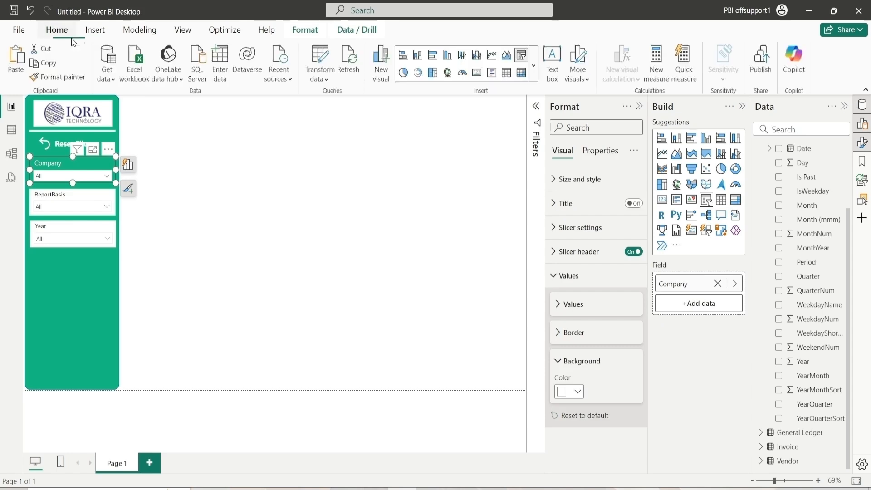
left_click(55, 78)
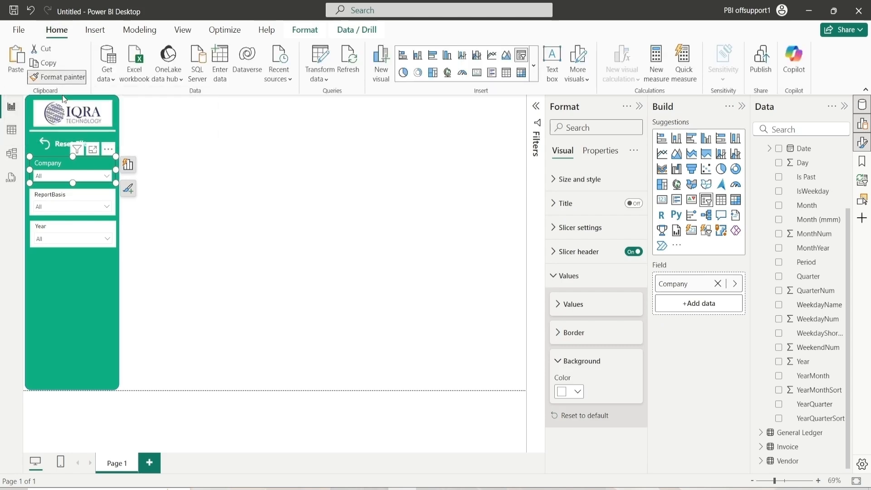
left_click(78, 195)
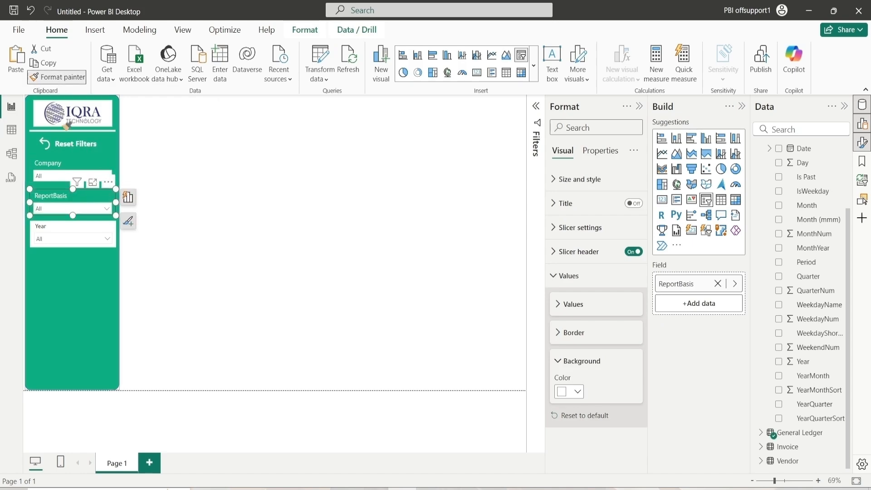
left_click(74, 223)
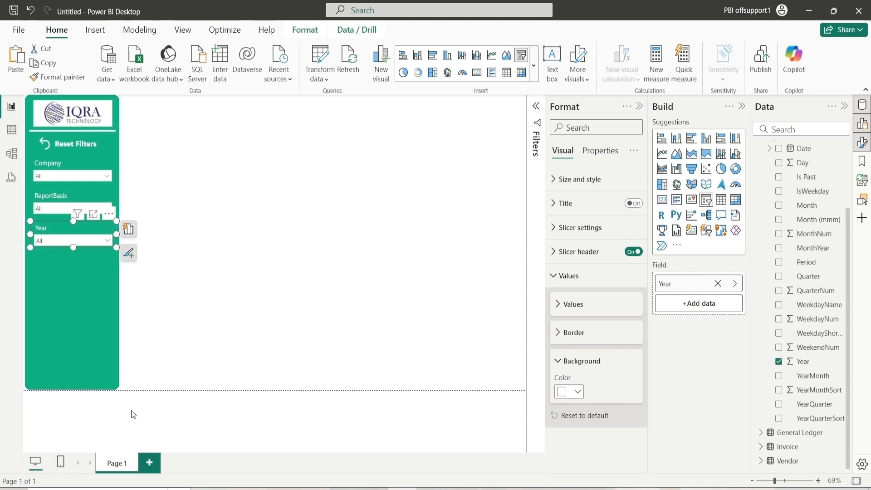
left_click(173, 257)
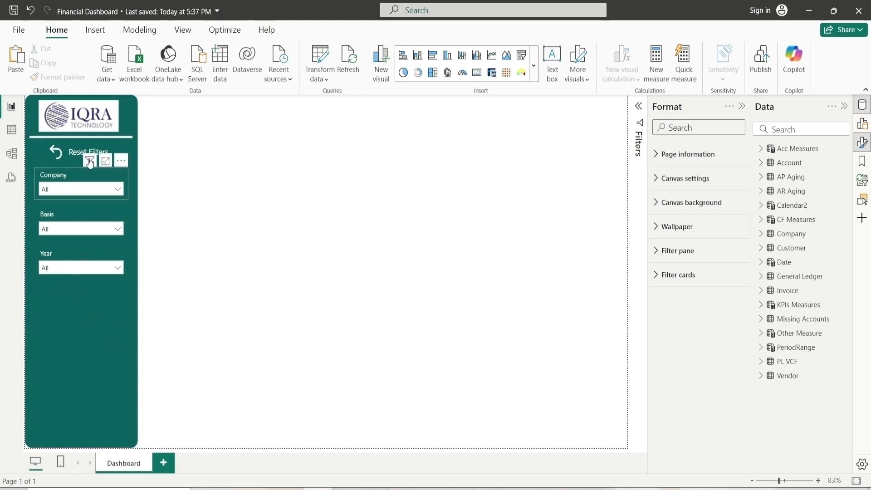
Duplicate the divider line under the logo and place the copy beneath the Year slicer
left_click(120, 140)
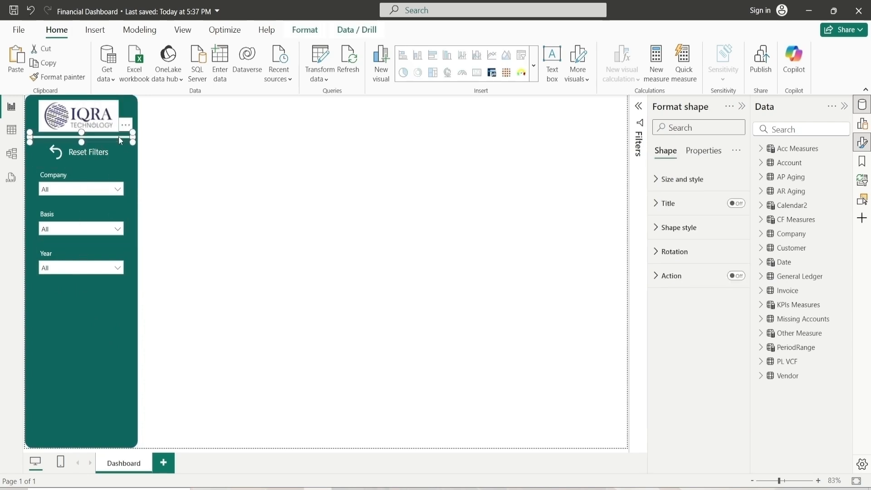
key("ctrl+c")
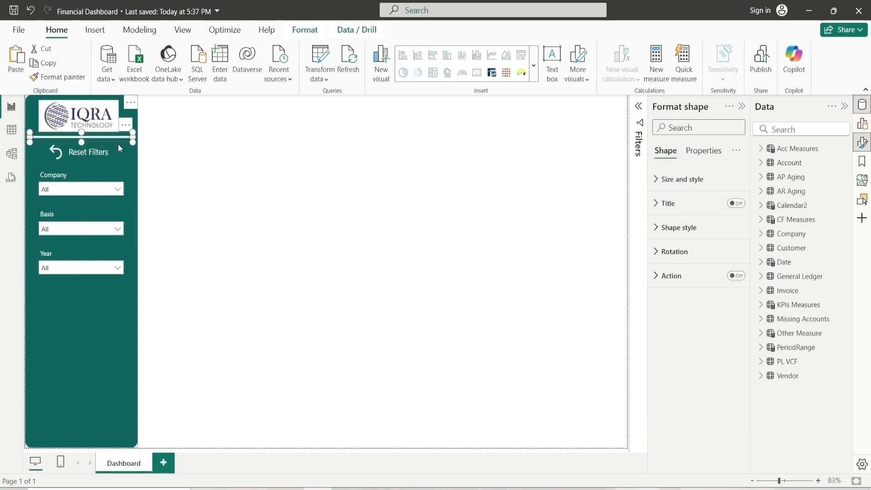
key("ctrl+v")
left_click_drag(96, 140, 94, 282)
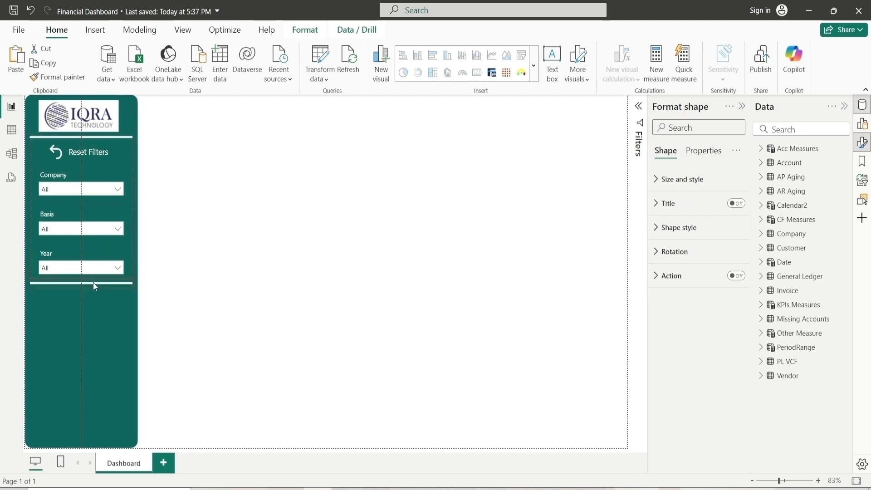
left_click(222, 239)
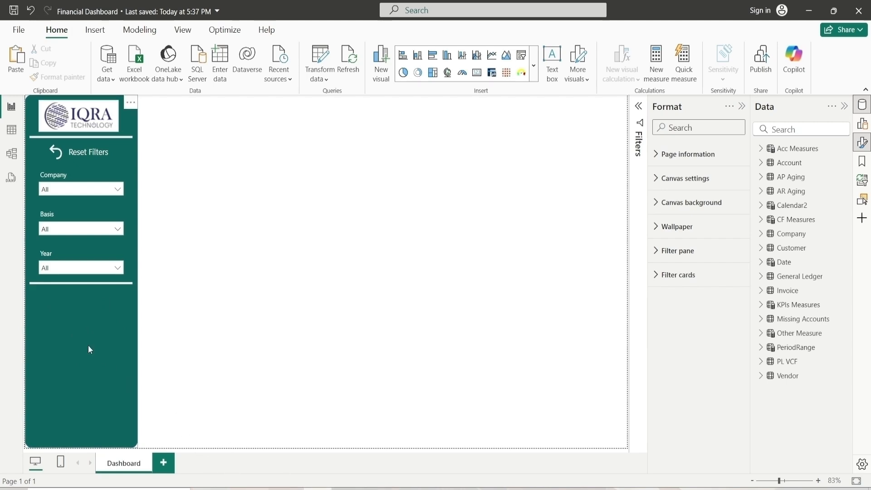
Add three new report pages after the Dashboard page
left_click(163, 461)
left_click(206, 464)
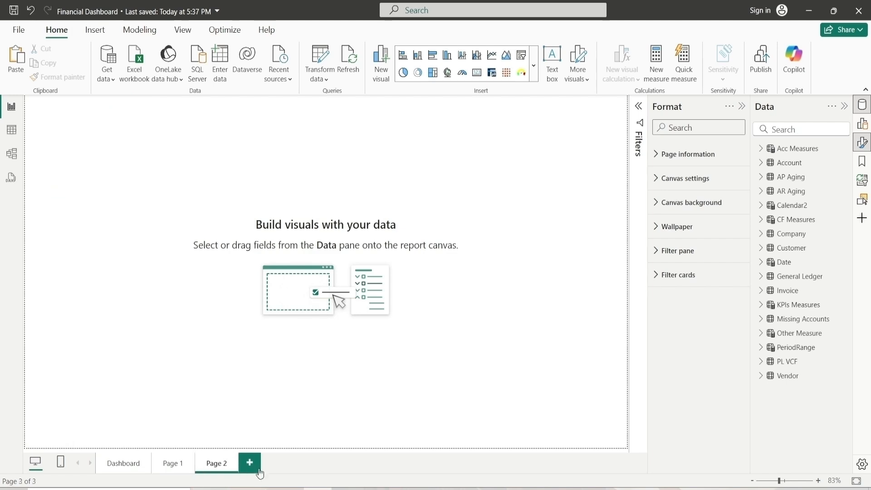
left_click(258, 466)
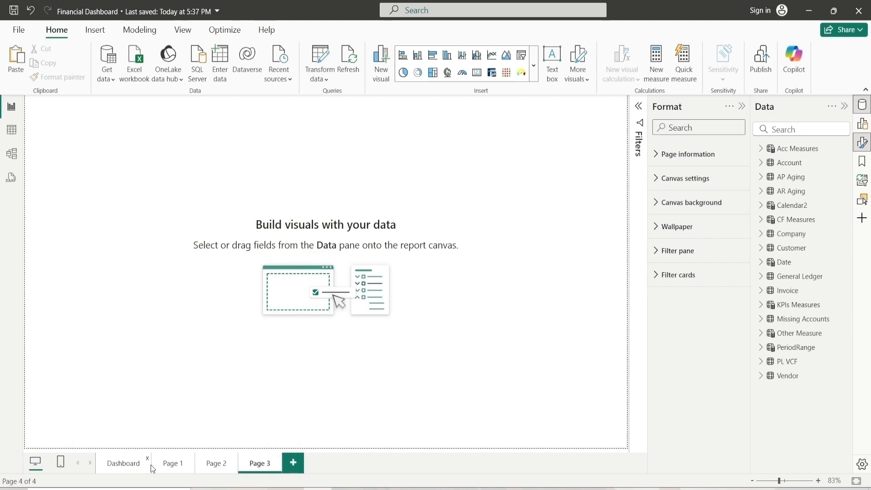
Rename the first new page as Income Statement
double_click(170, 466)
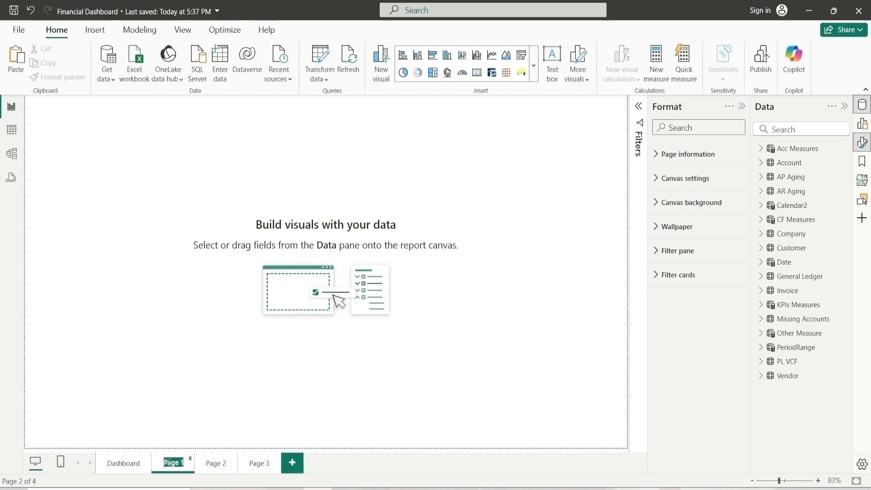
key("BackSpace")
type("Income")
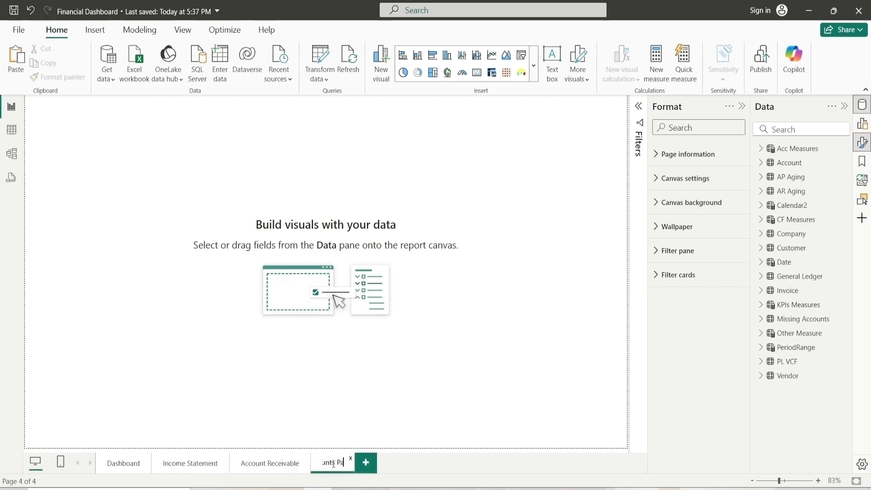
Rename the last new page as Accounts Payabales
type("yabales")
key("Return")
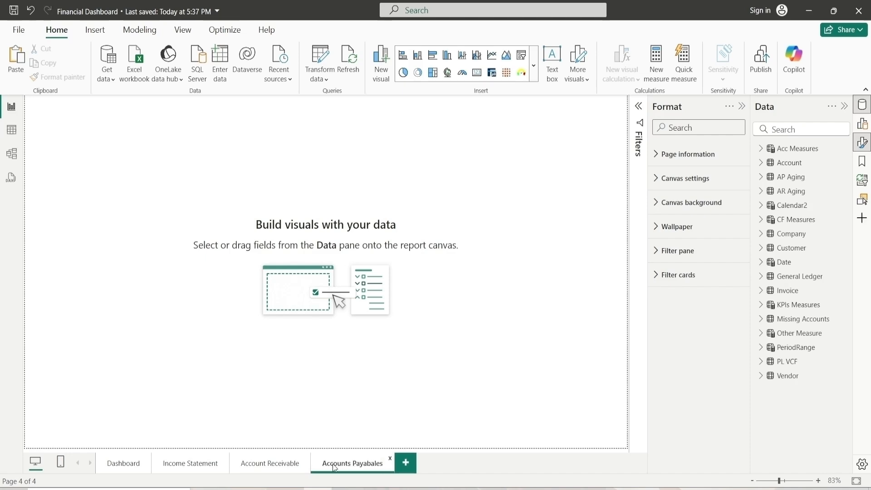
Insert a page navigator on the Dashboard page and move it onto the canvas
left_click(113, 469)
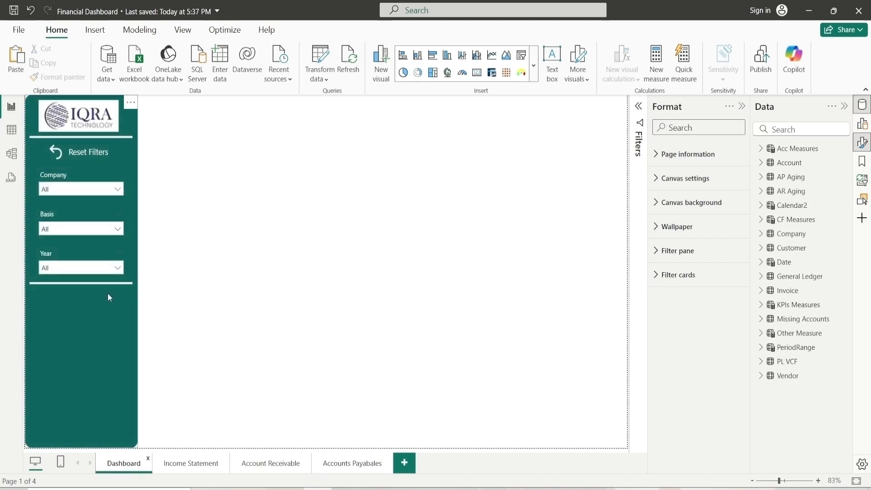
left_click(97, 32)
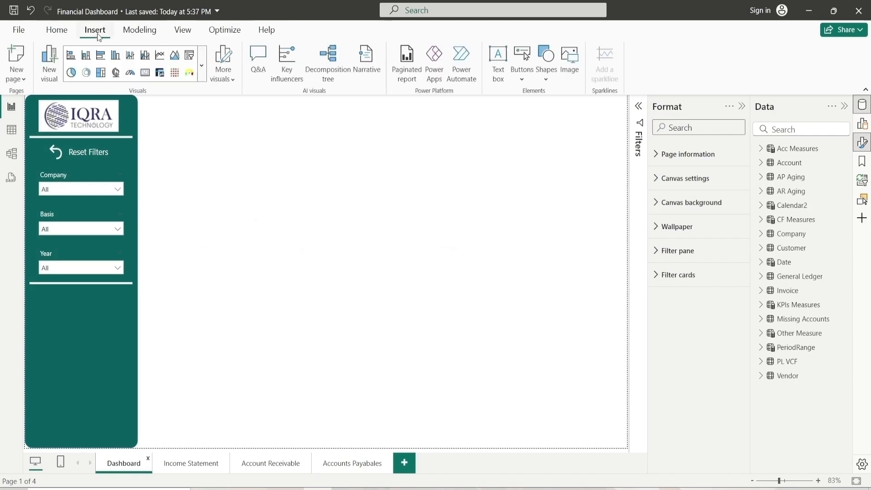
left_click(525, 80)
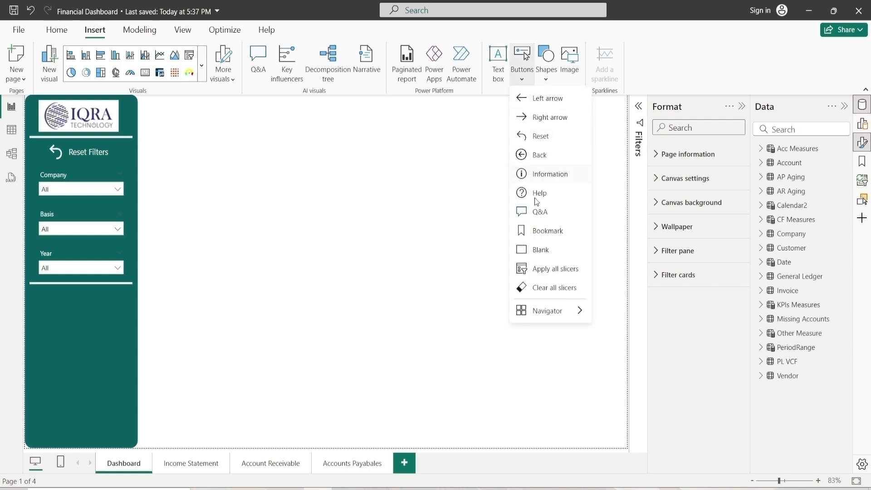
mouse_move(546, 313)
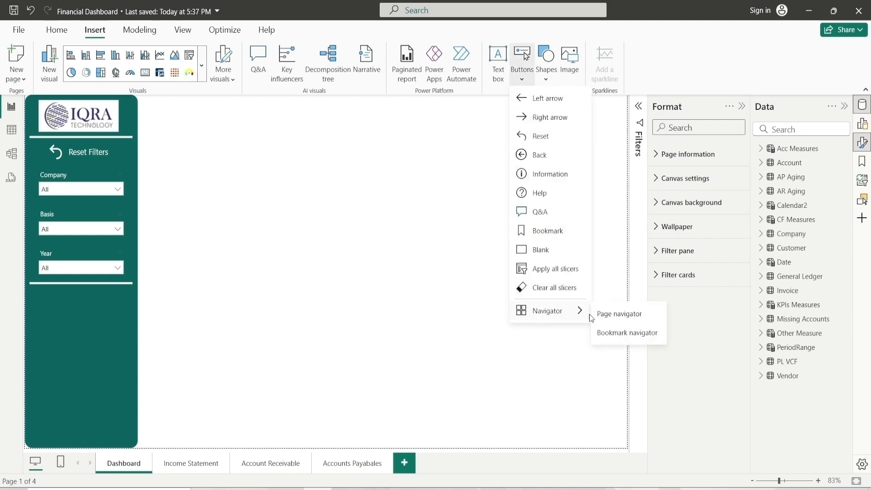
left_click(645, 316)
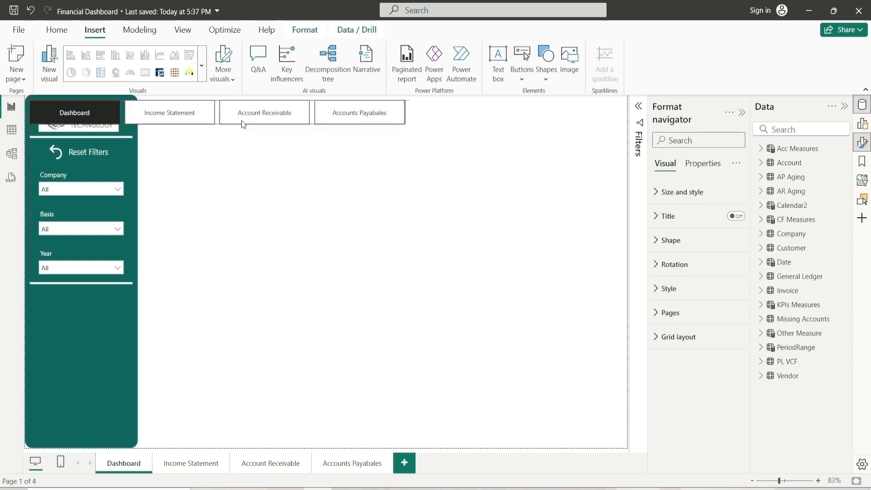
left_click_drag(252, 111, 372, 224)
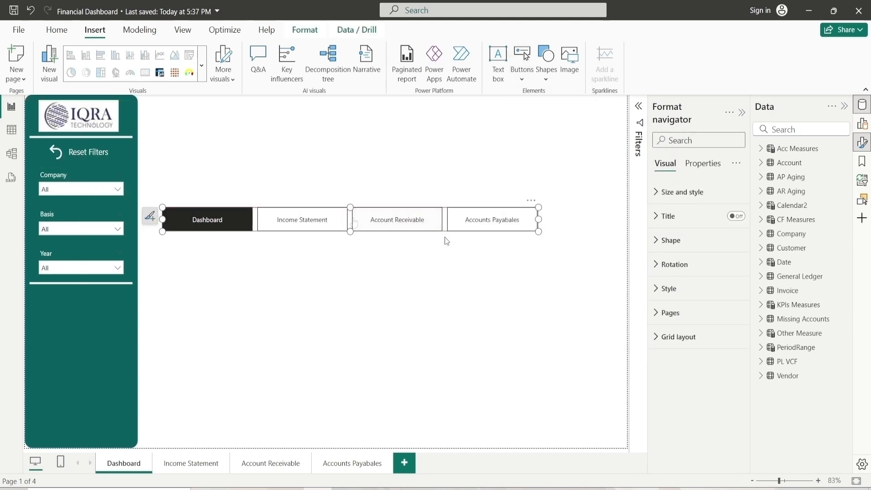
Set the page navigator's grid layout orientation to Vertical
left_click(675, 337)
left_click(679, 380)
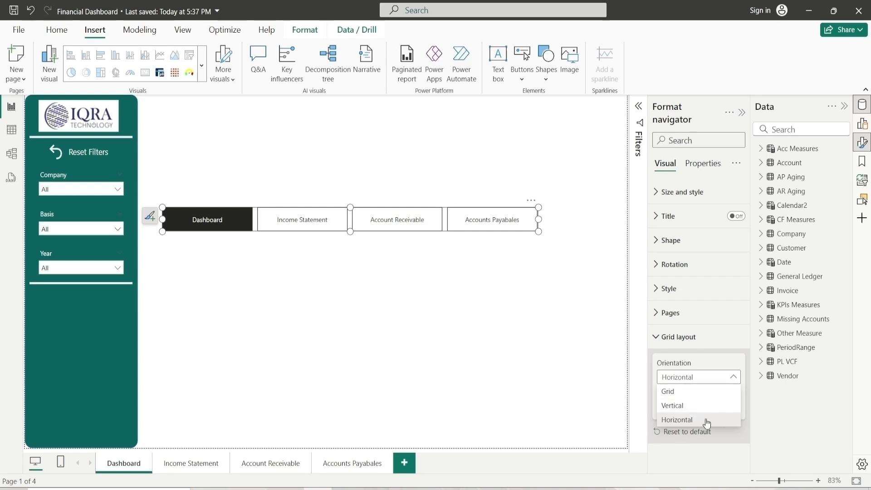
left_click(696, 407)
left_click(665, 337)
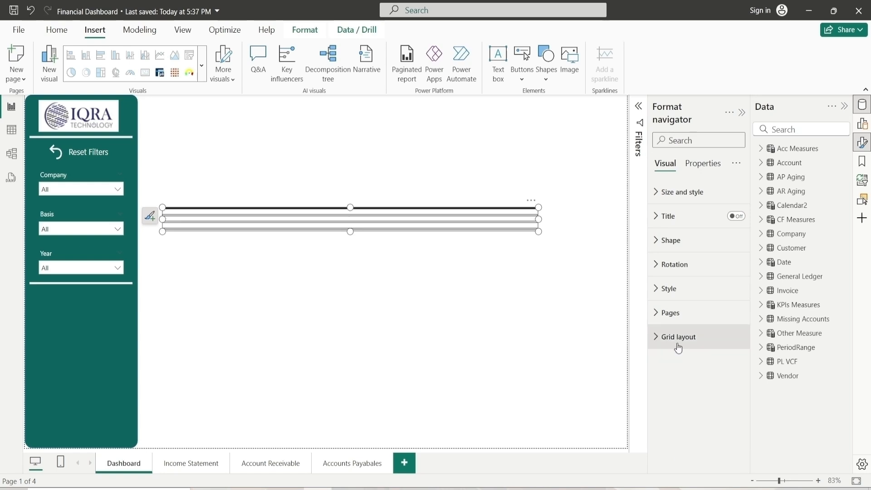
left_click(672, 314)
left_click(671, 313)
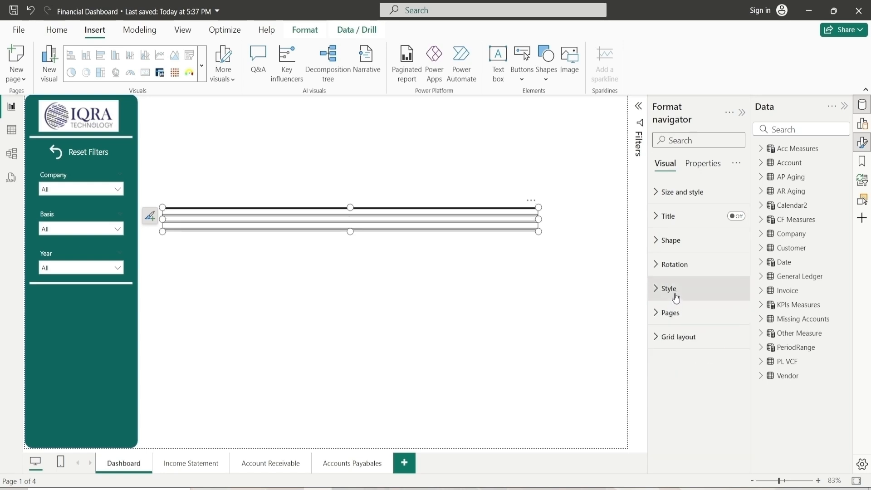
left_click(671, 291)
left_click(683, 288)
left_click(683, 240)
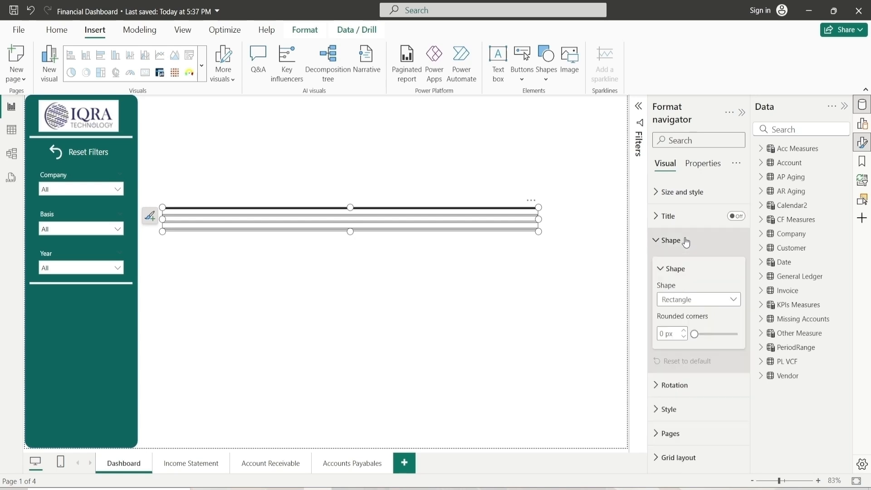
left_click(683, 240)
left_click(684, 269)
left_click(684, 268)
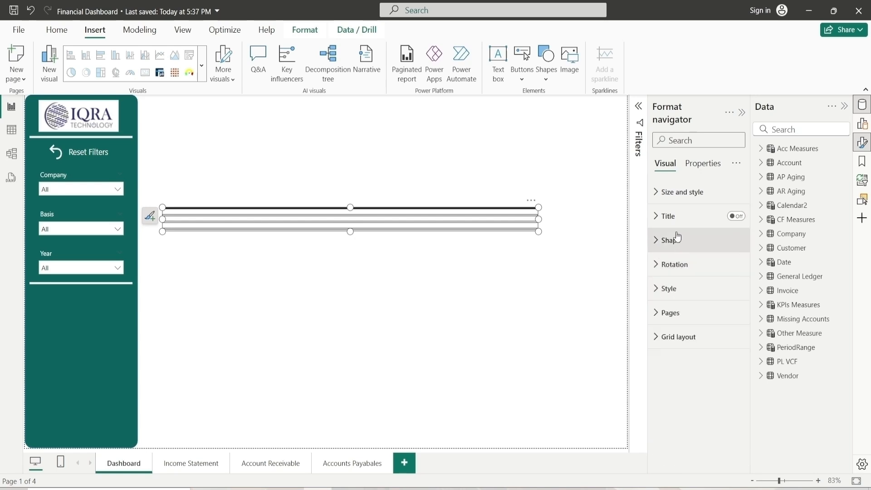
Set the navigator's height and width to 220 each
left_click(676, 193)
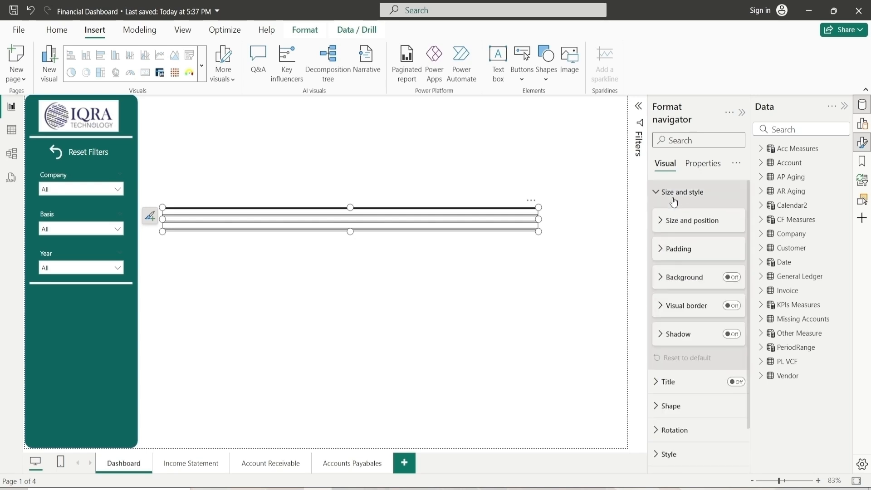
left_click(693, 220)
left_click(678, 252)
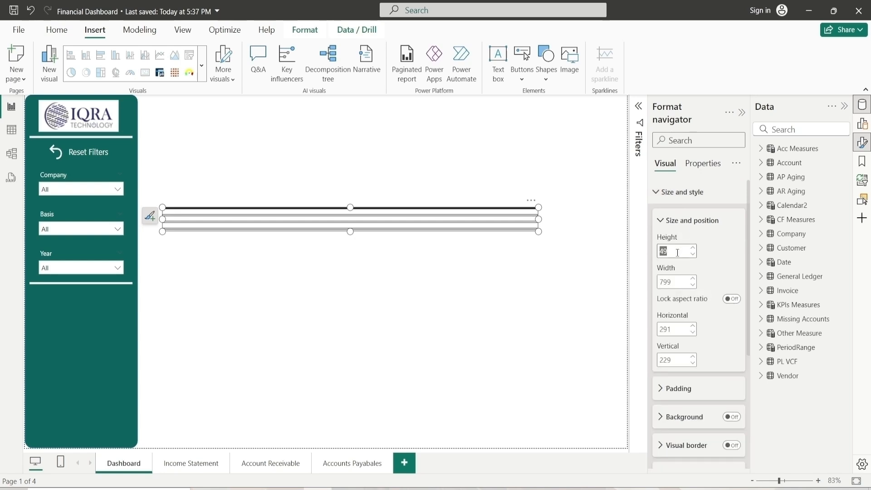
type("220")
key("Return")
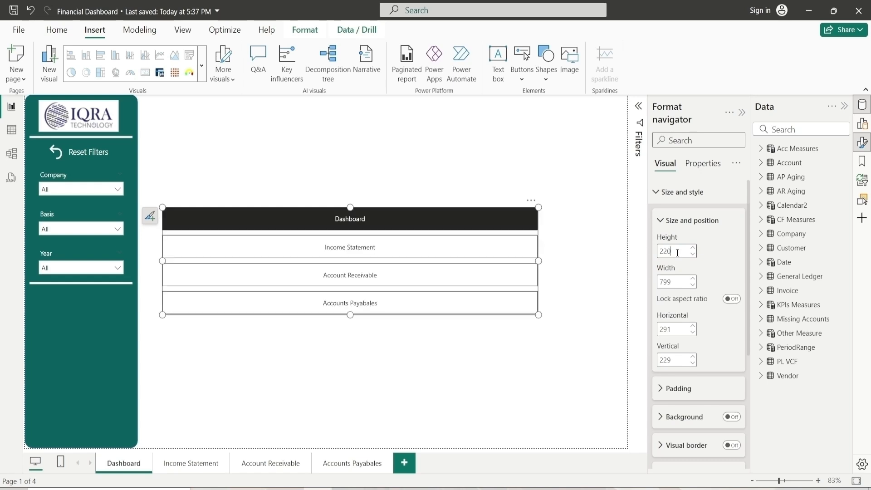
left_click(680, 280)
type("220")
key("Return")
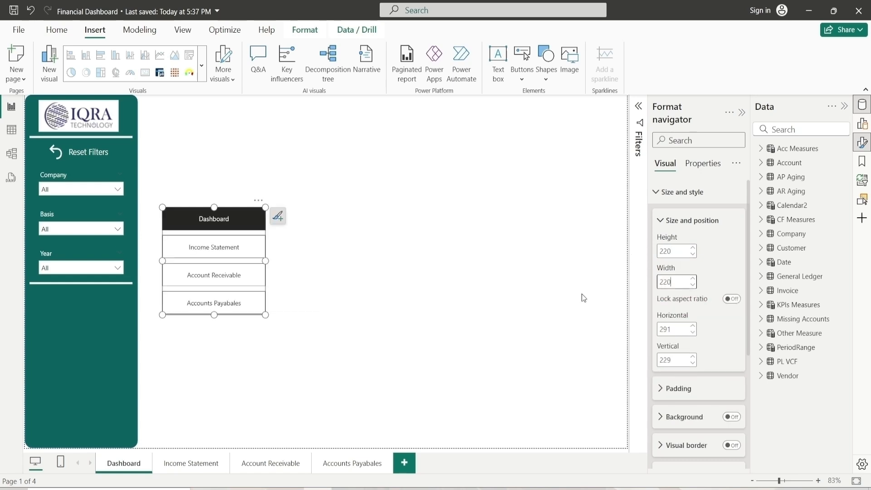
Move the navigator into the side panel beneath the Year slicer and set its height to 250
left_click_drag(179, 251, 91, 335)
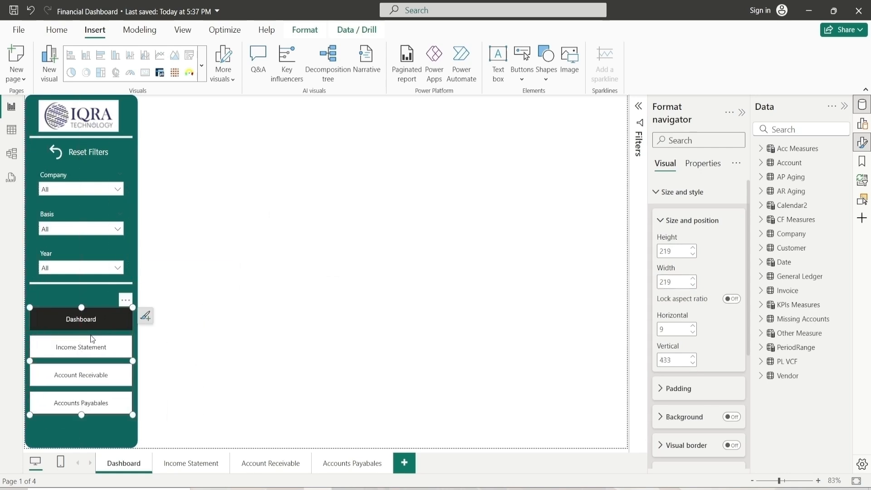
double_click(668, 253)
type("250")
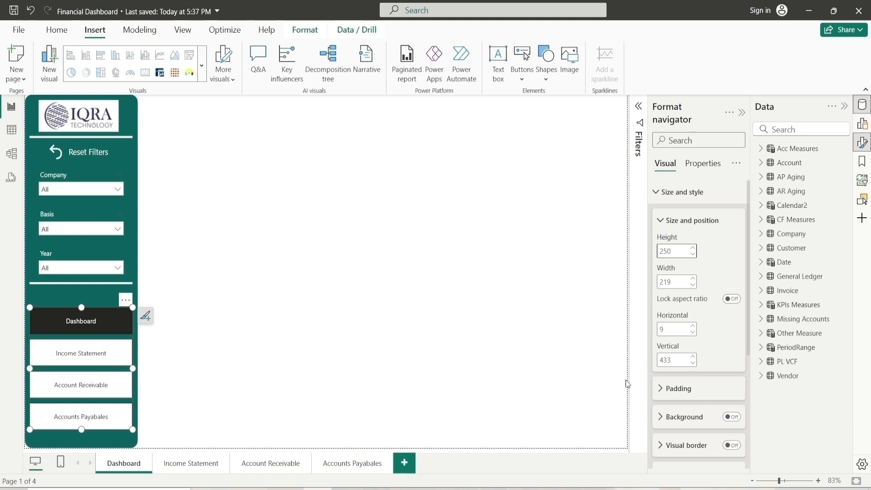
left_click(692, 325)
Round the navigator buttons' corners to 15 px
left_click(662, 221)
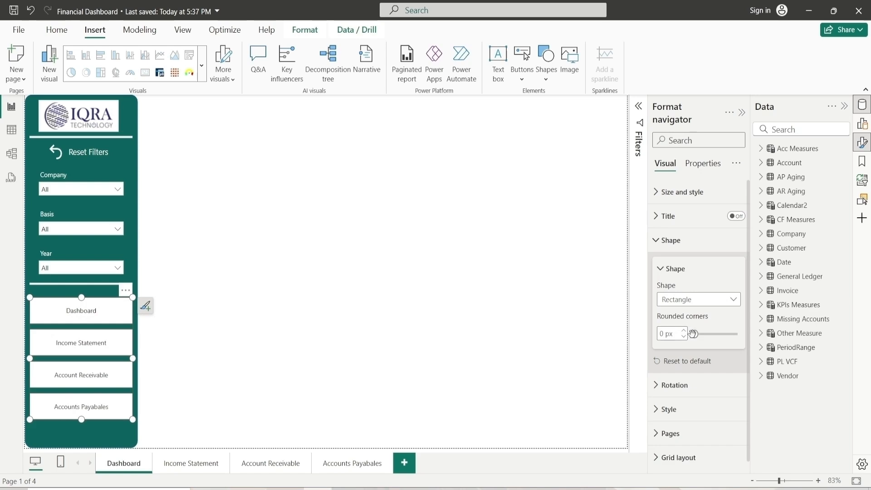
left_click_drag(693, 333, 701, 335)
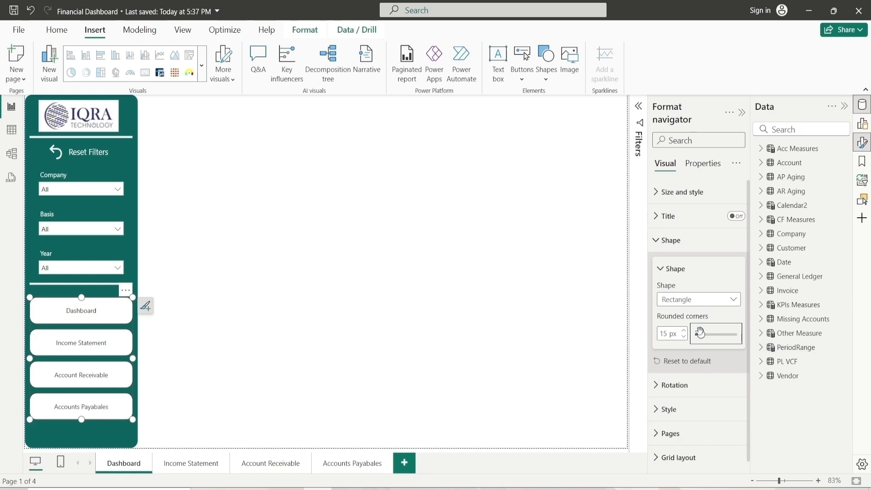
left_click(675, 268)
left_click(678, 242)
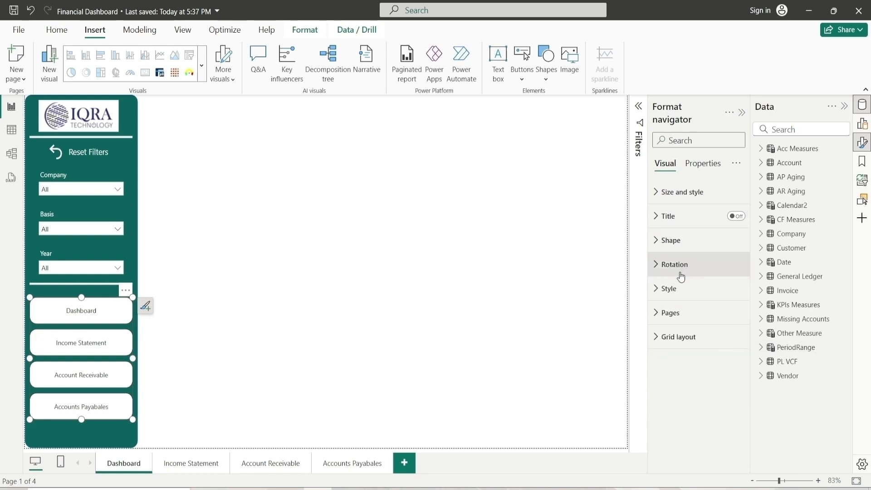
For the navigator's Default state, turn off the button fill and border
left_click(679, 289)
scroll(687, 268, "down", 3)
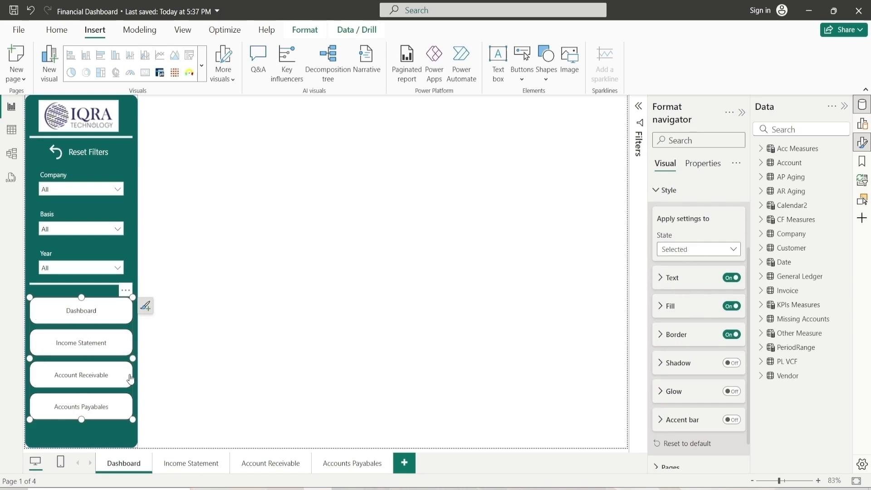
left_click(707, 257)
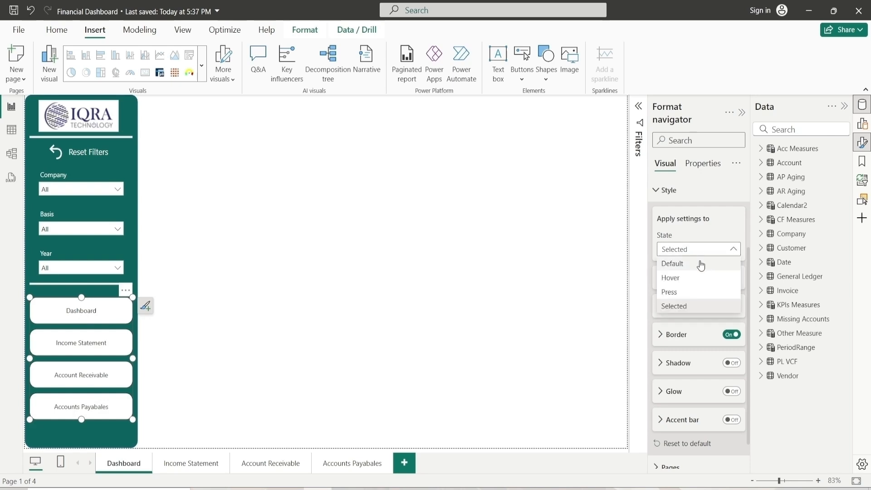
left_click(696, 264)
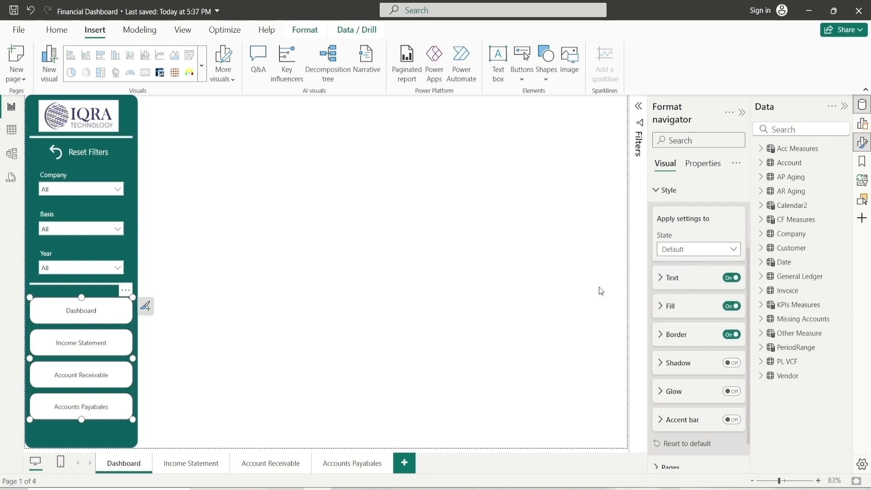
left_click(677, 308)
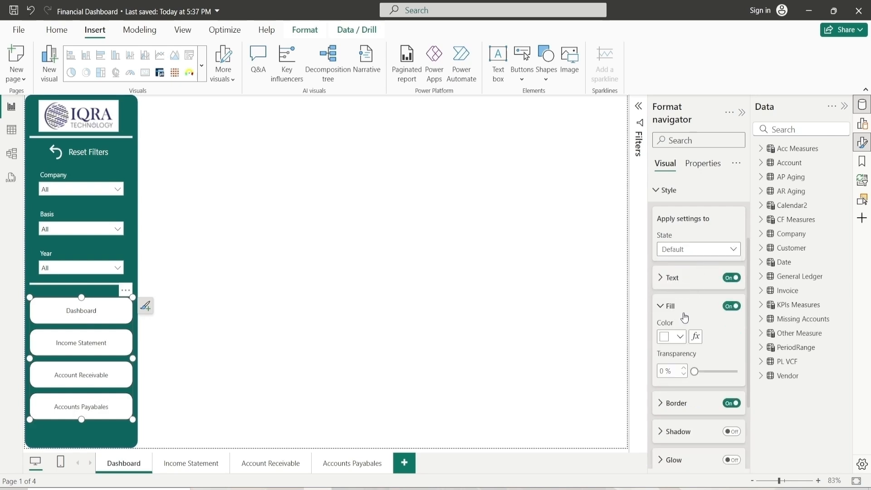
left_click(731, 306)
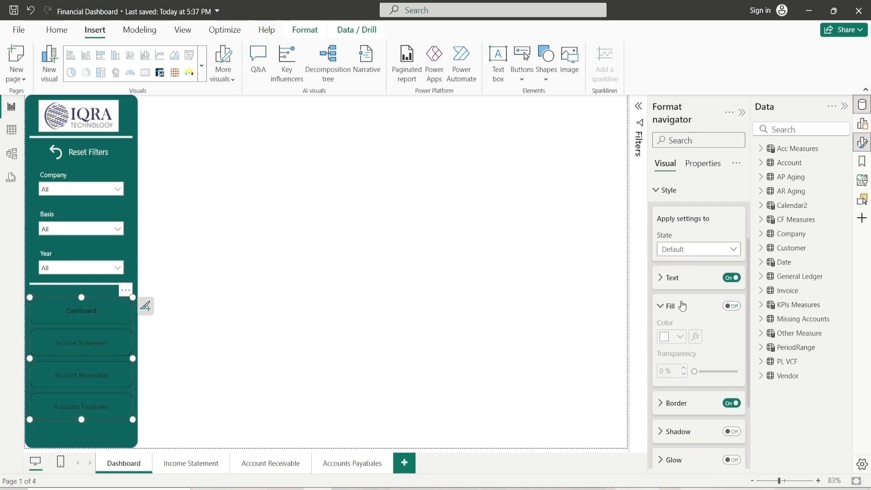
left_click(665, 306)
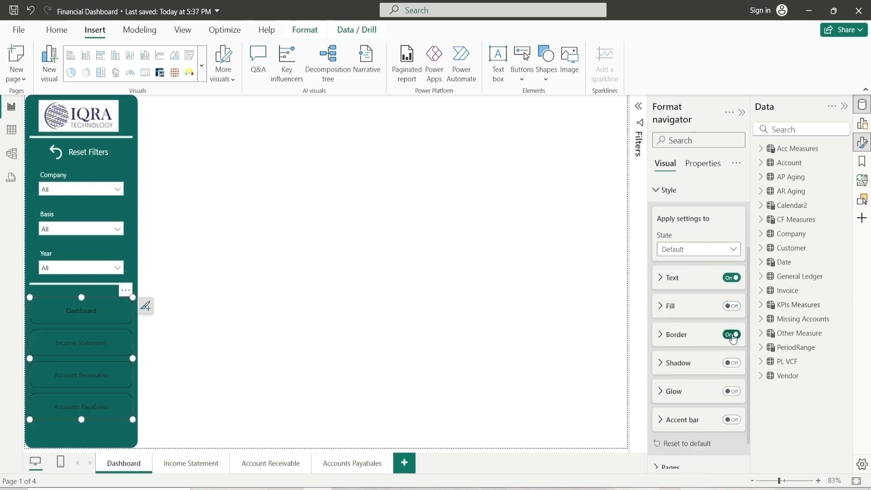
left_click(731, 334)
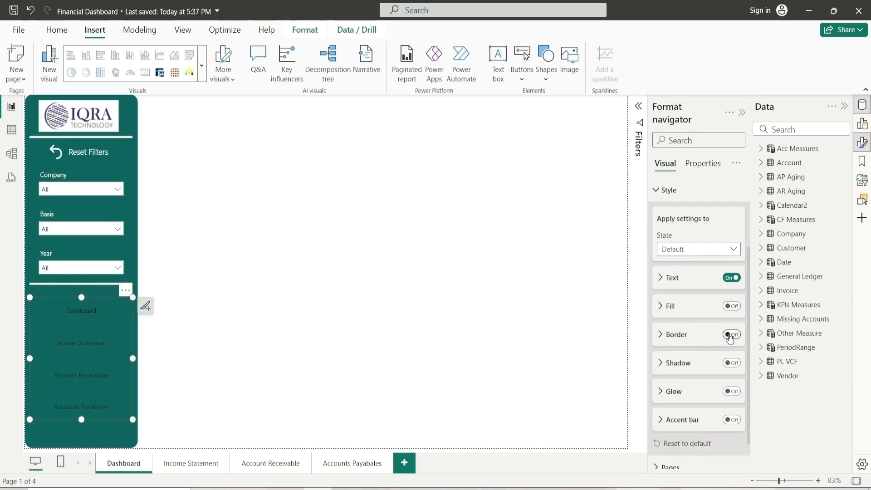
For the Default state, set the navigator text size to 12 and the font color to white
left_click(684, 288)
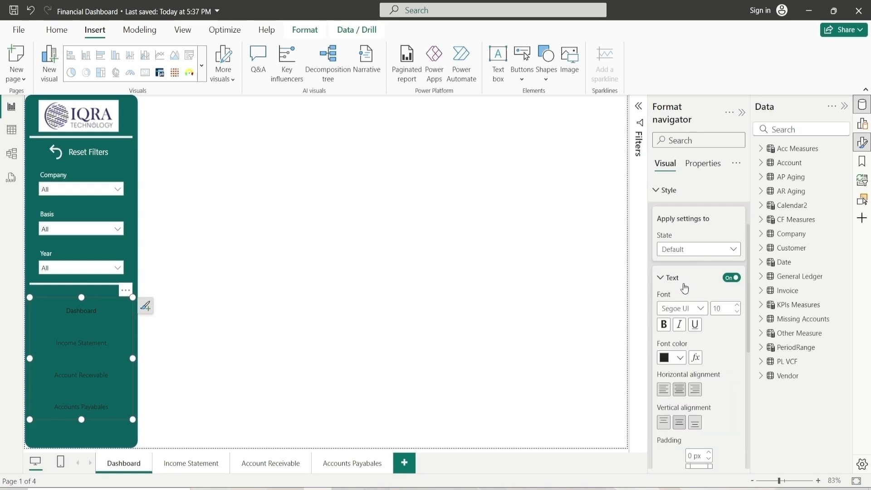
left_click(737, 306)
left_click(679, 359)
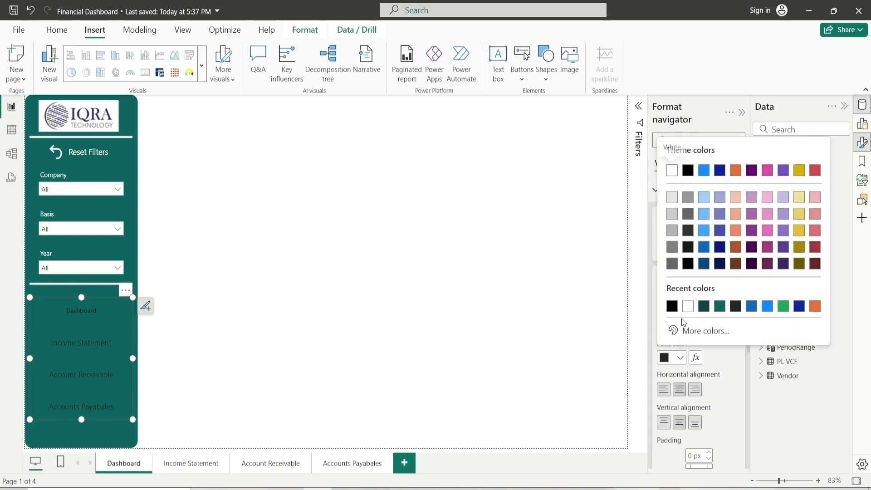
left_click(688, 306)
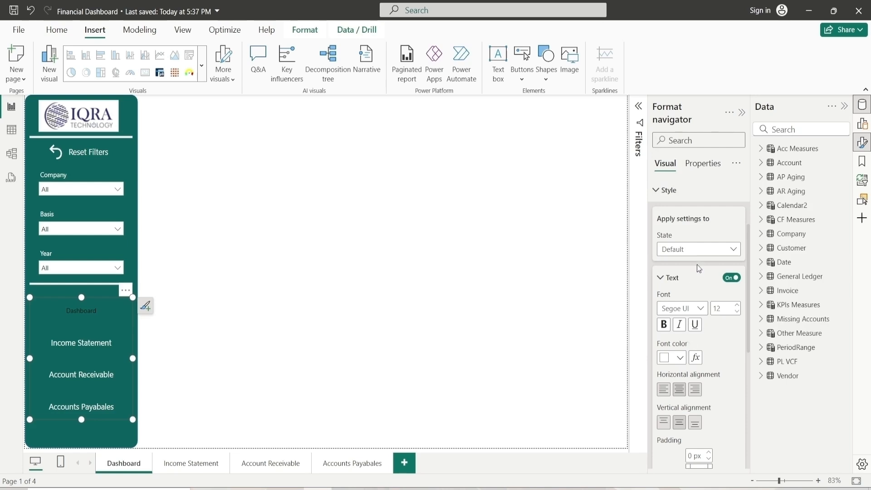
For the Selected state, set the navigator font color to white and make the text bold
left_click(700, 250)
left_click(674, 305)
left_click(681, 358)
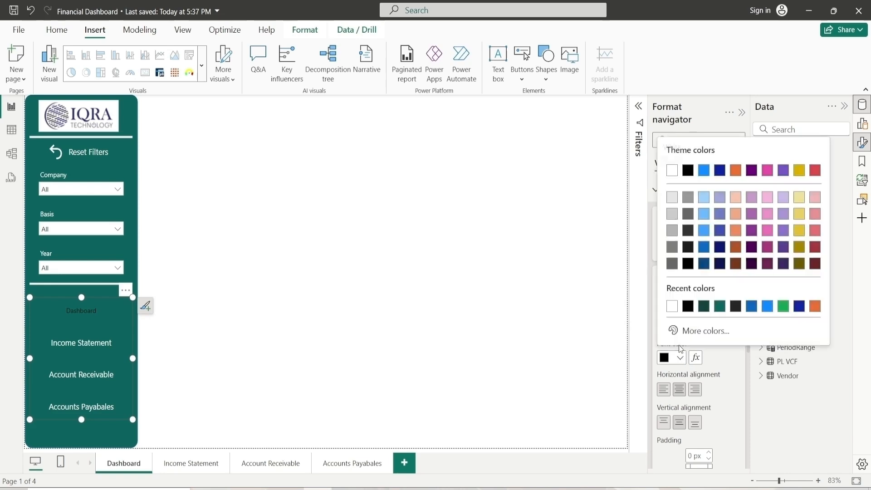
left_click(672, 307)
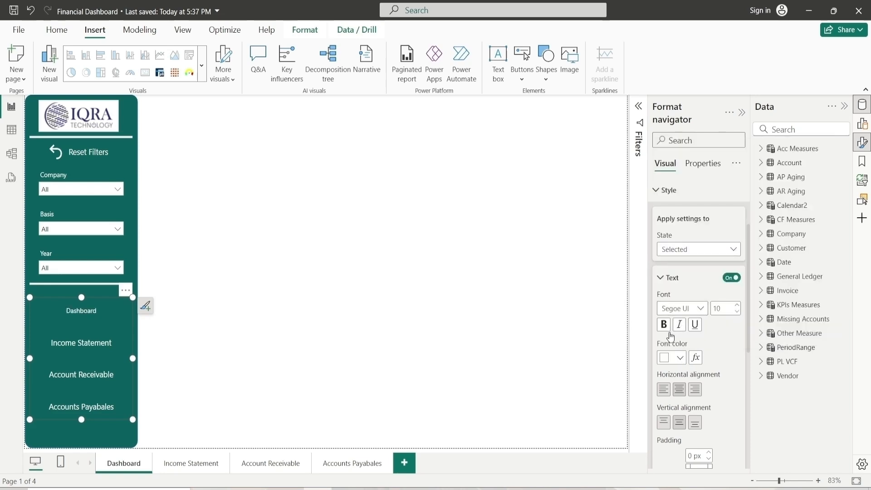
left_click(663, 324)
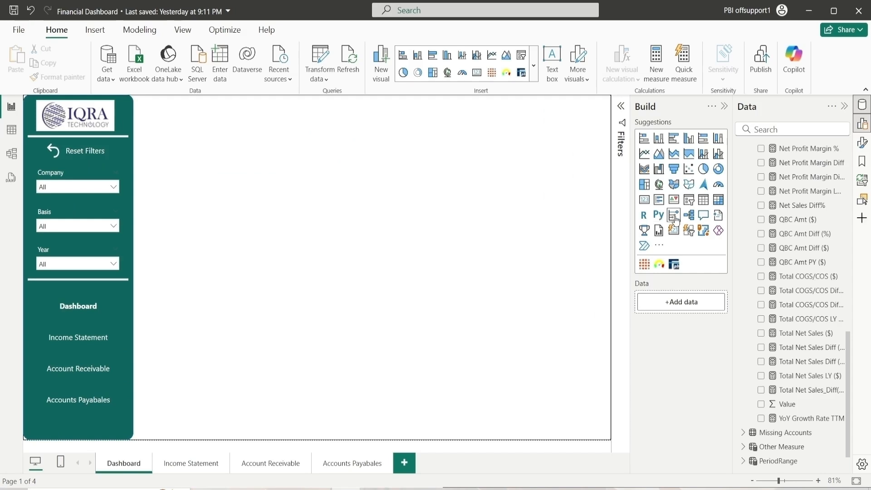
Insert a new card visual near the top of the Dashboard page and add Total Net Sales ($) to it
left_click(675, 231)
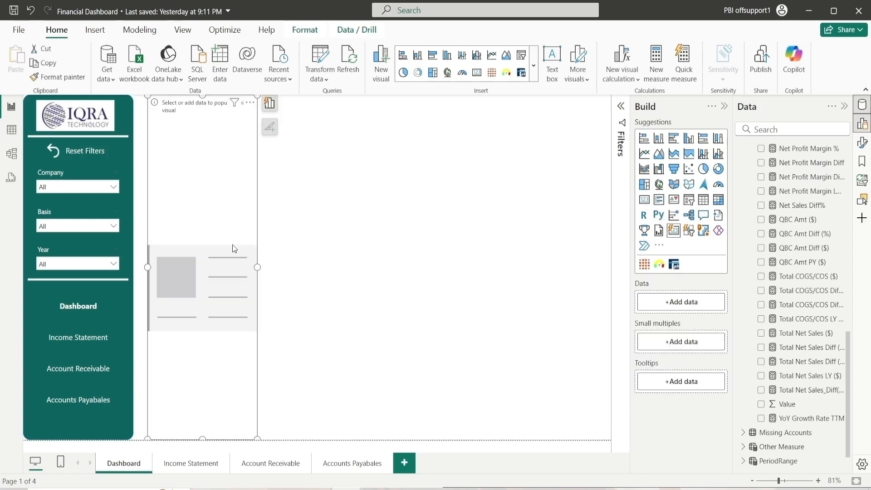
left_click_drag(223, 265, 282, 268)
left_click_drag(263, 437, 257, 160)
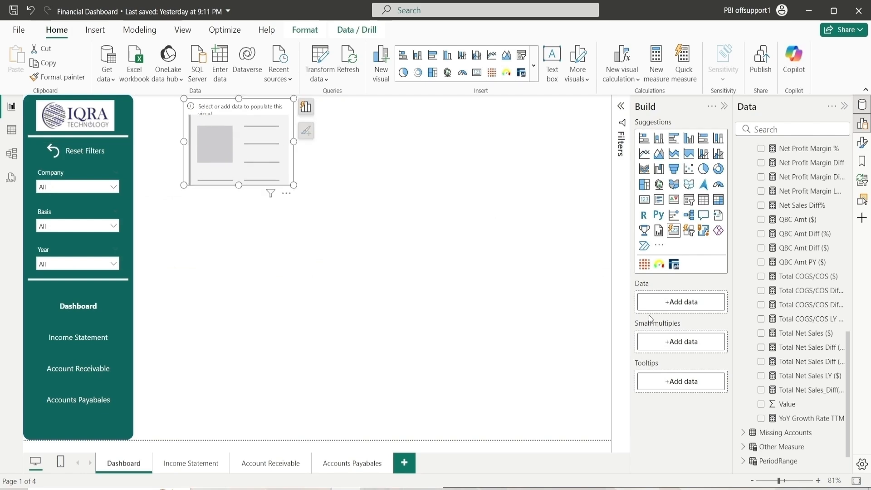
left_click(761, 333)
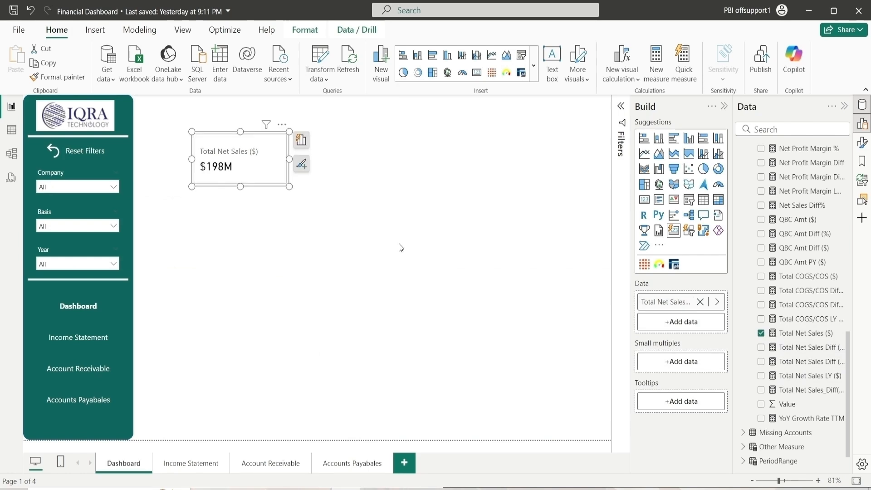
Add Total COGS/COS ($) and Gross Profit ($) to the card visual and widen it
key("ctrl+c")
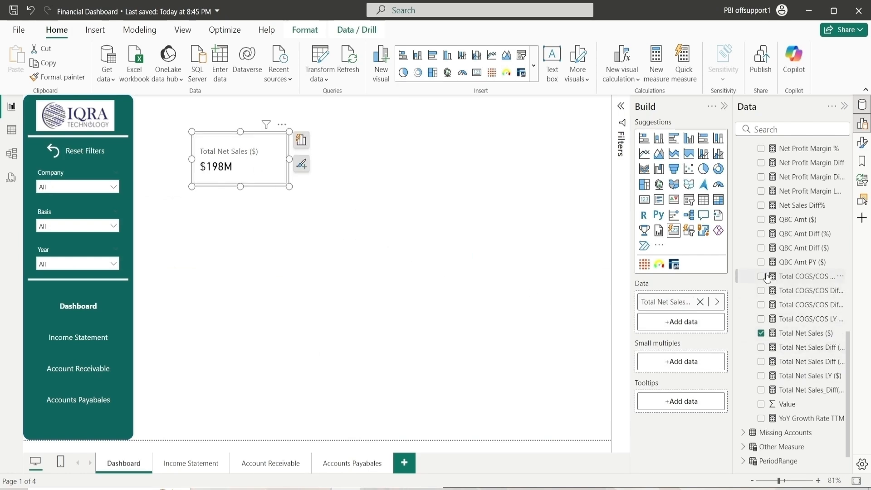
left_click_drag(772, 291, 672, 323)
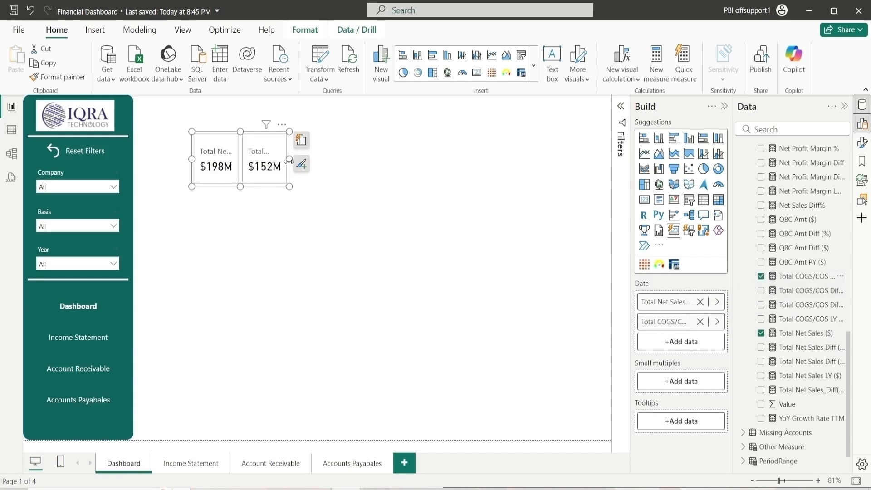
left_click_drag(290, 161, 347, 161)
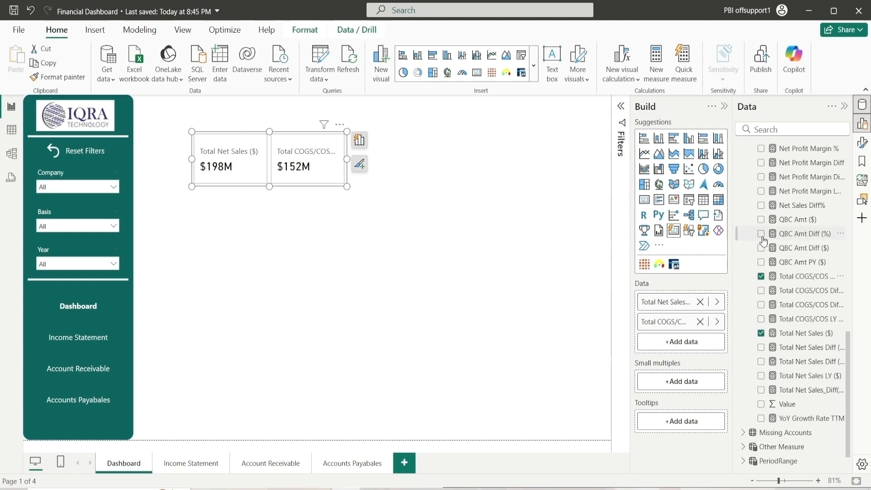
scroll(787, 313, "up", 3)
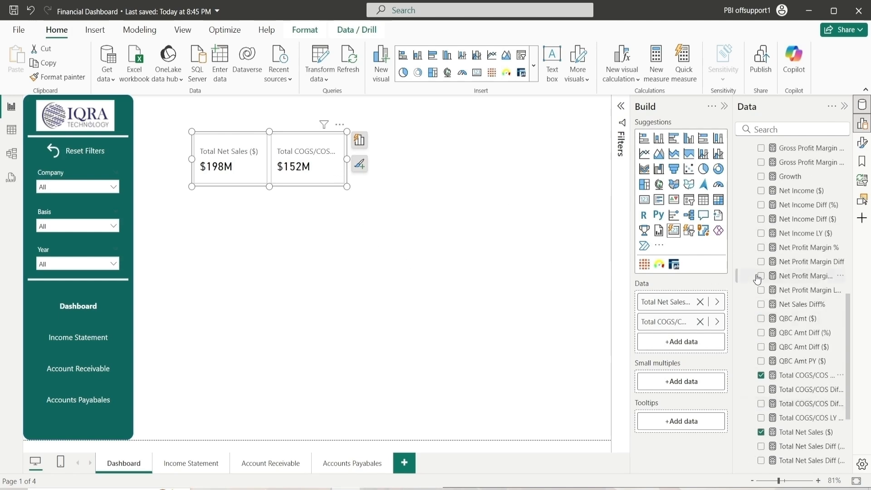
scroll(787, 272, "up", 3)
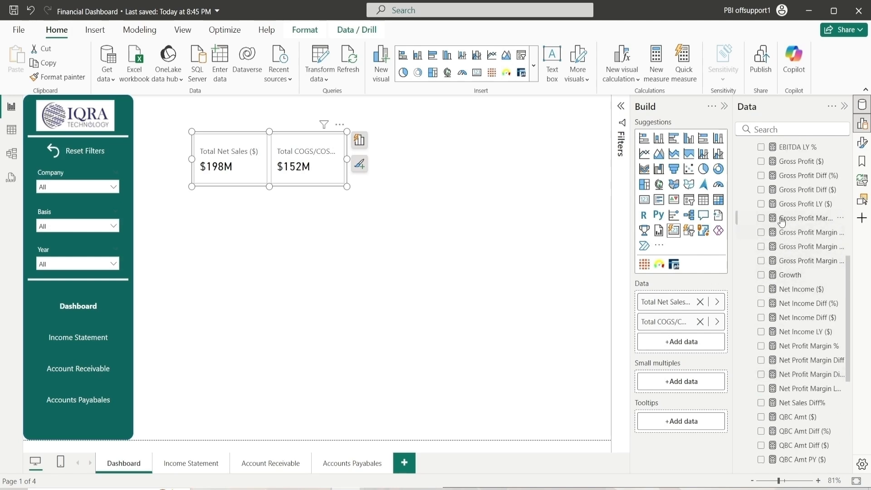
left_click(761, 162)
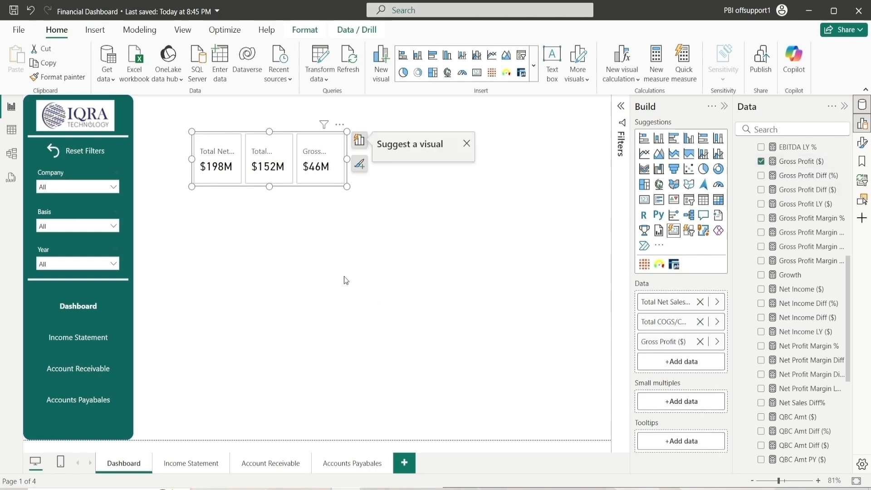
left_click(360, 140)
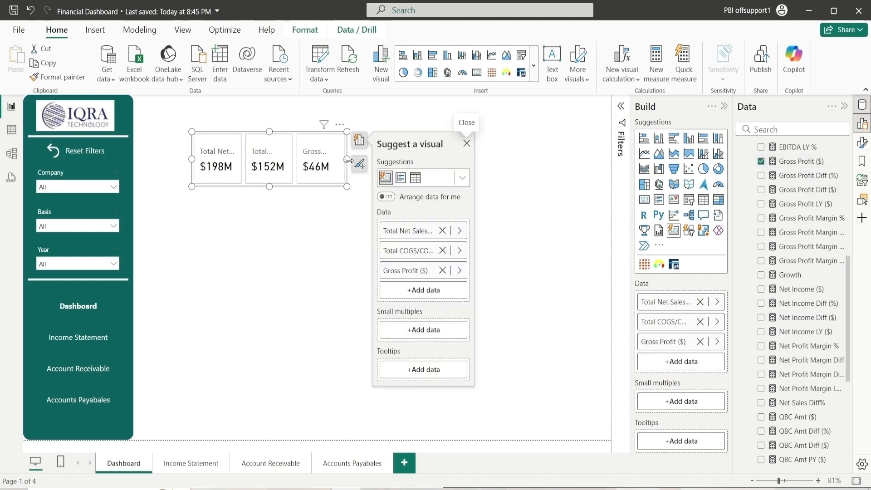
left_click_drag(347, 161, 360, 161)
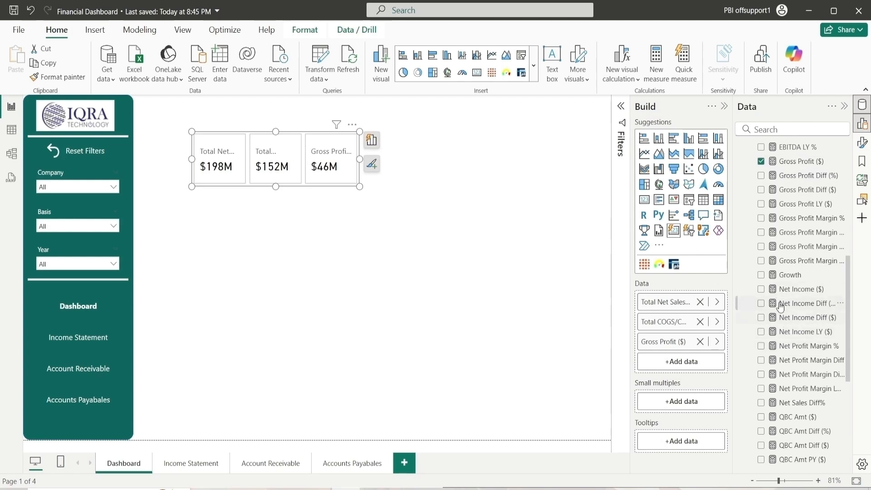
Add Gross Profit Margin %, Net Income ($) and Net Profit Margin % to the card visual and widen it further
left_click(761, 219)
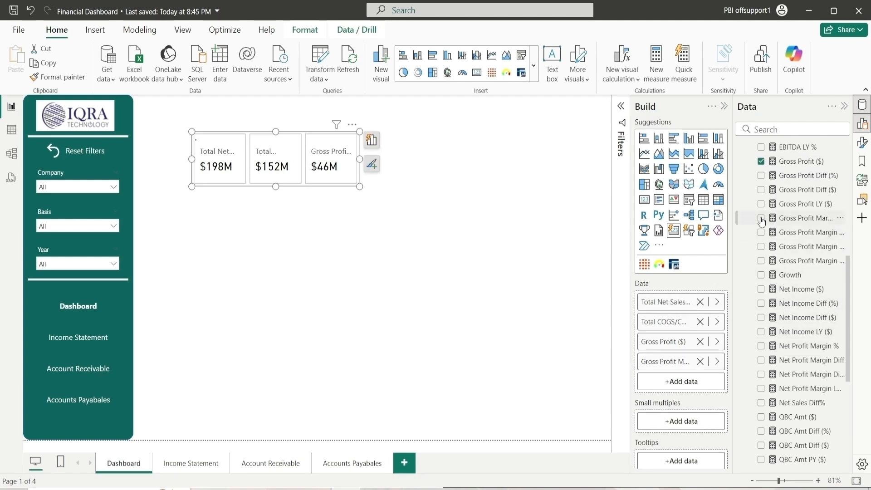
left_click(764, 290)
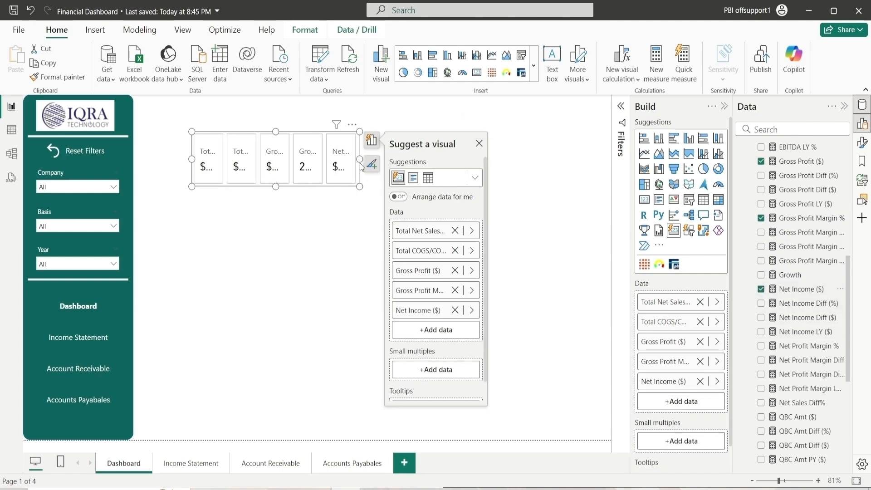
scroll(772, 258, "down", 3)
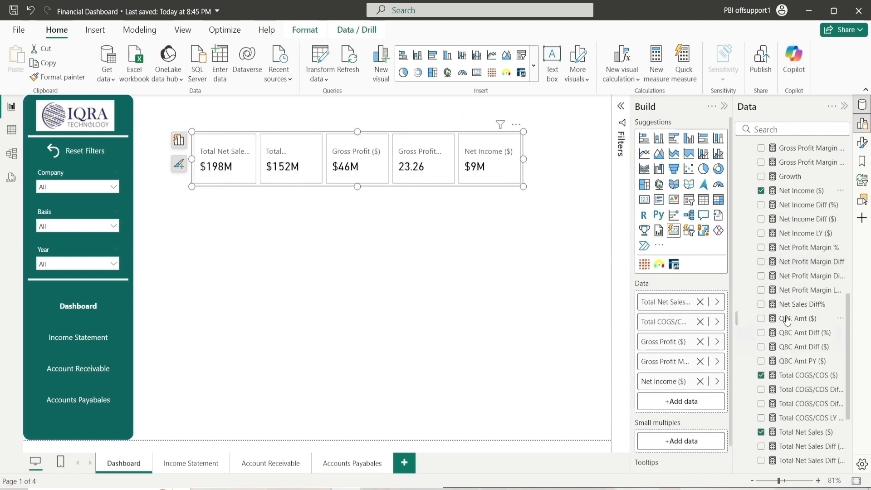
left_click(762, 247)
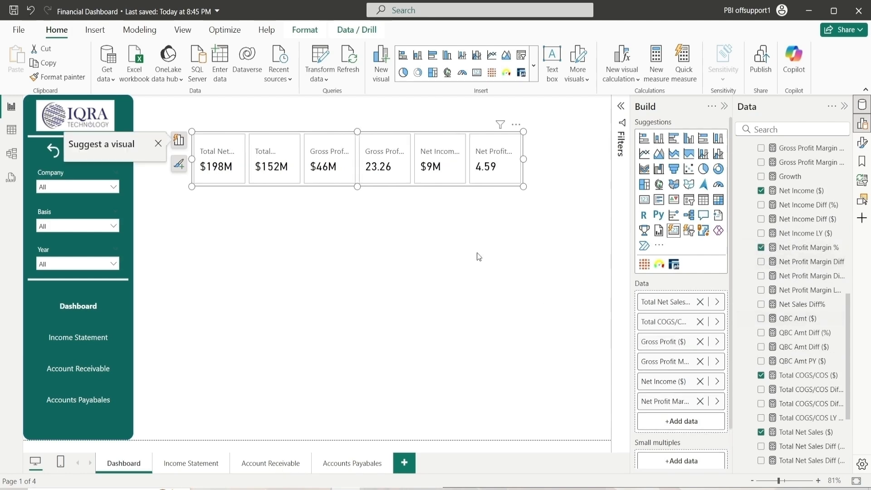
left_click_drag(524, 160, 562, 159)
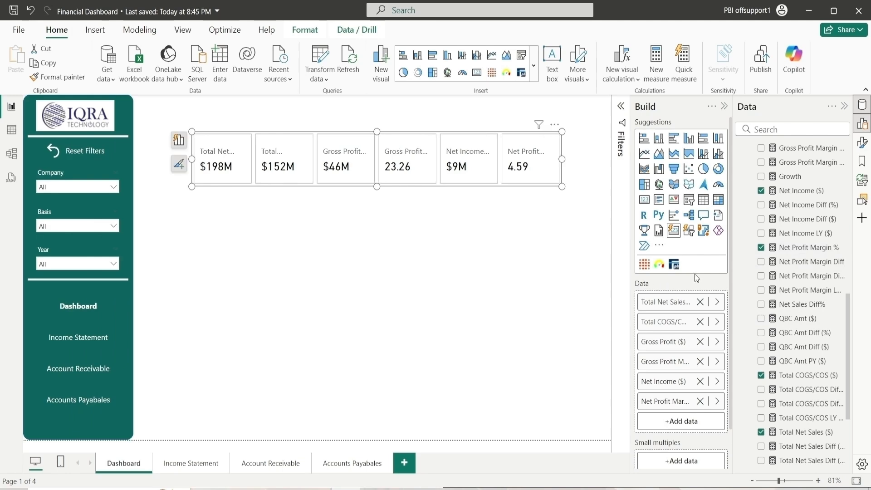
Open the card's format settings and set its horizontal position to 250
left_click(725, 108)
left_click(862, 143)
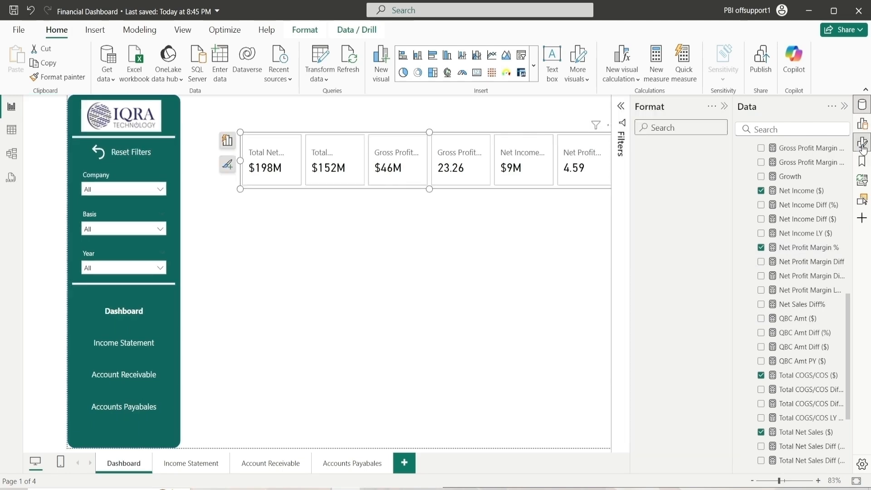
left_click(653, 179)
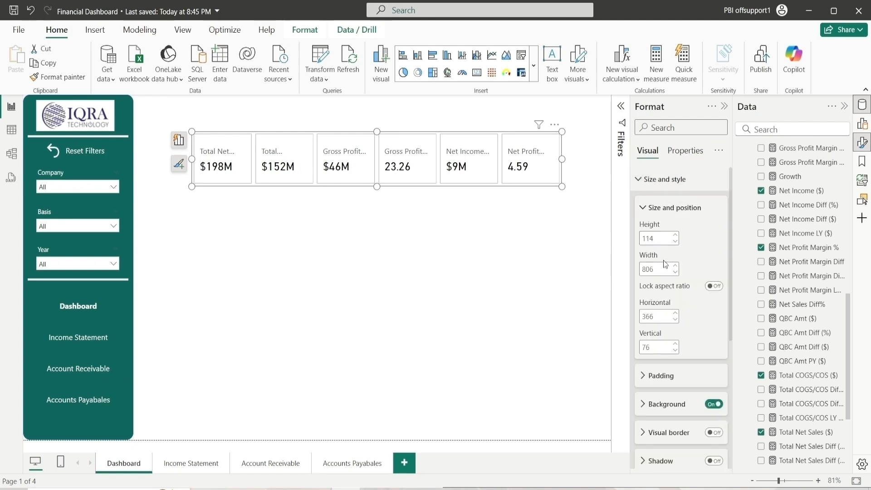
double_click(654, 314)
type("250")
key("Return")
Set the card's height to 115 and width to 1020, and move it to the top of the page
double_click(663, 237)
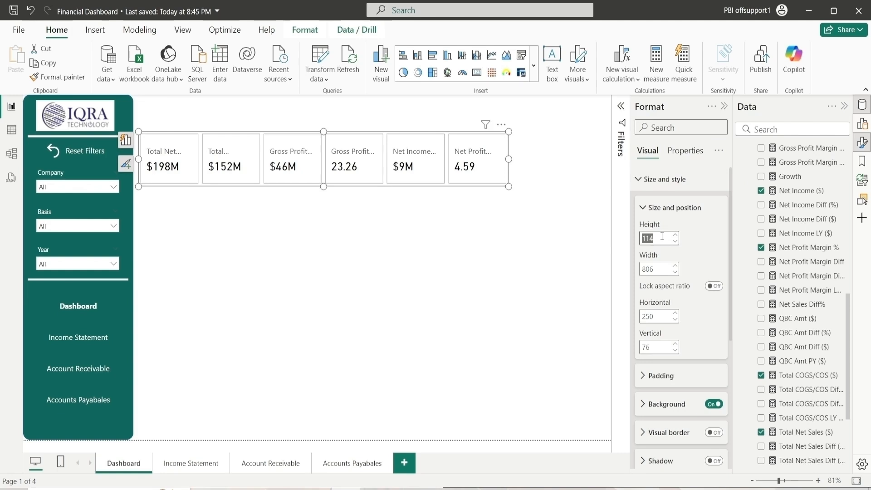
type("115")
key("Return")
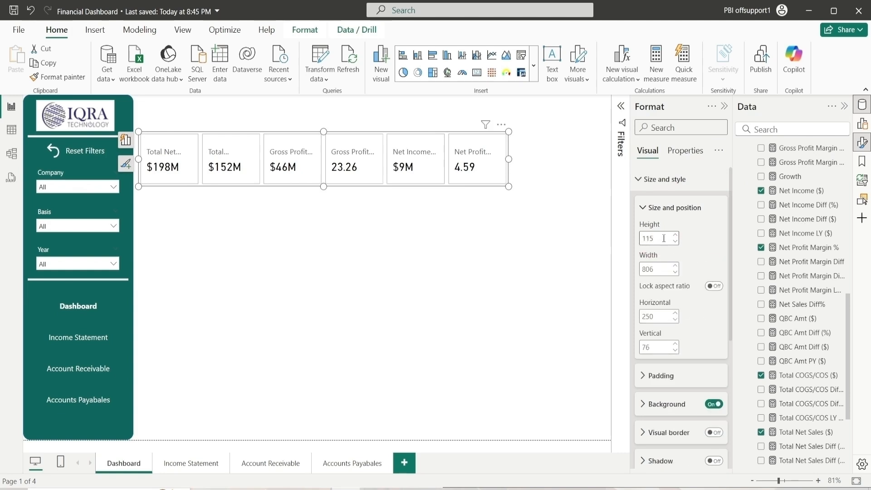
double_click(655, 267)
type("1020")
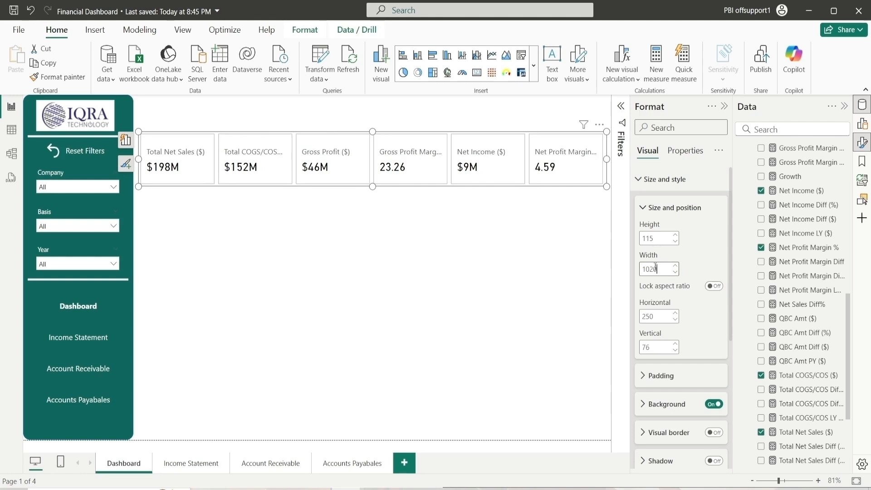
left_click_drag(417, 168, 407, 126)
left_click(402, 205)
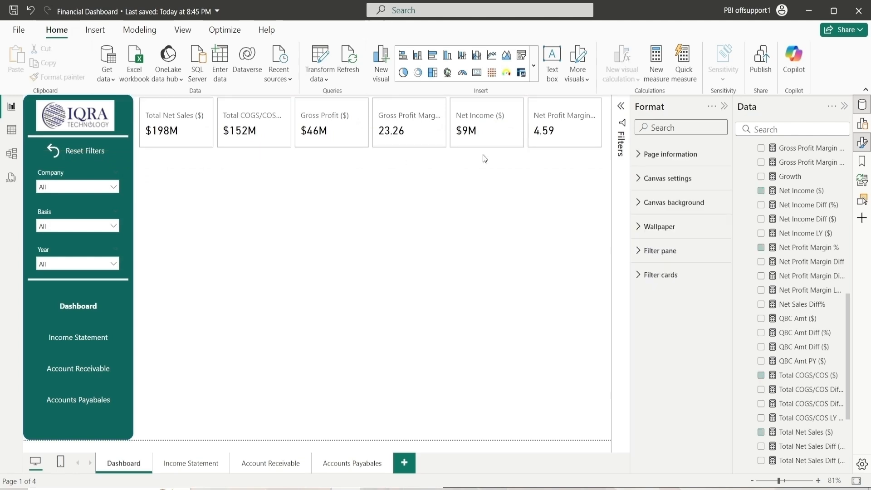
Select the card and set its callout values font to Segoe UI
left_click(515, 106)
left_click(668, 208)
left_click(663, 179)
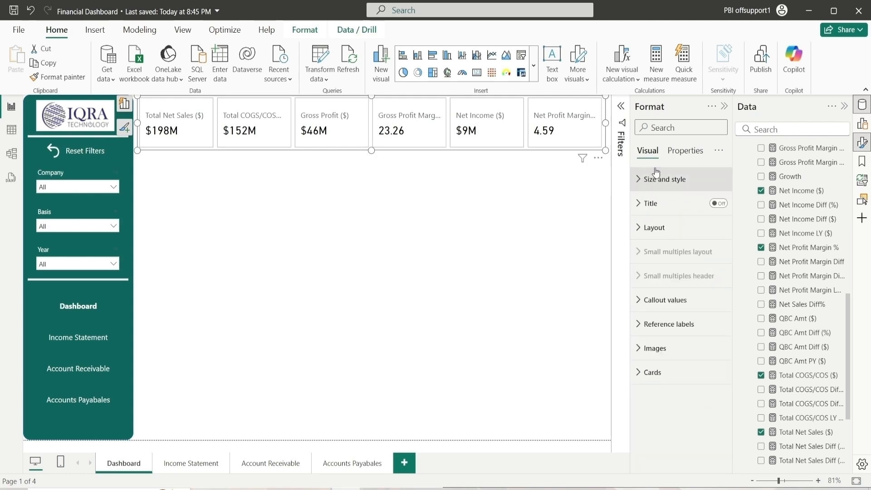
left_click(685, 300)
scroll(690, 301, "down", 3)
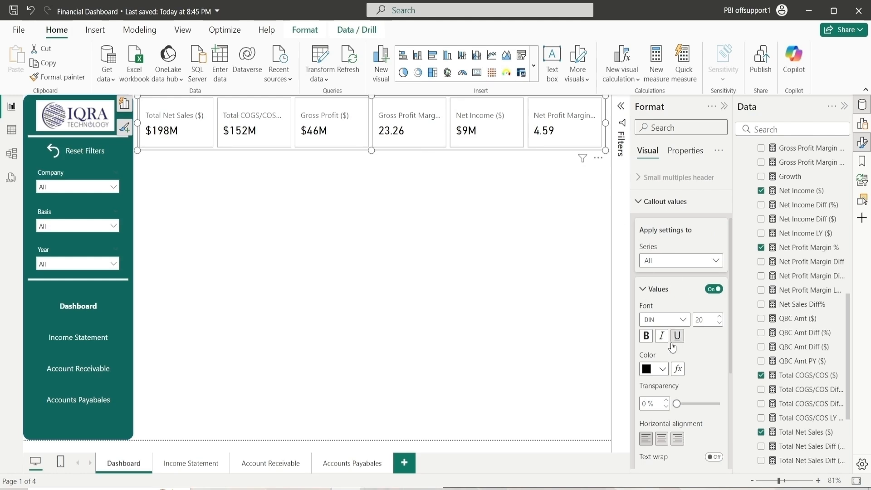
left_click(669, 325)
scroll(671, 276, "down", 3)
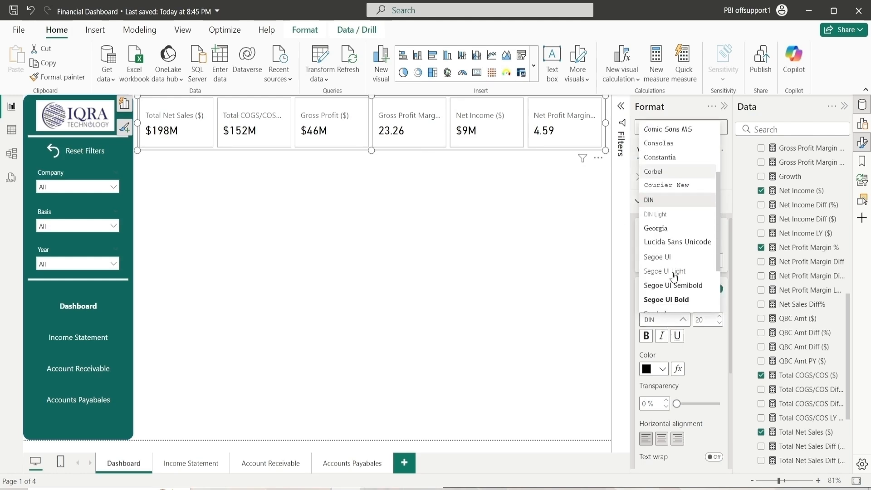
left_click(667, 259)
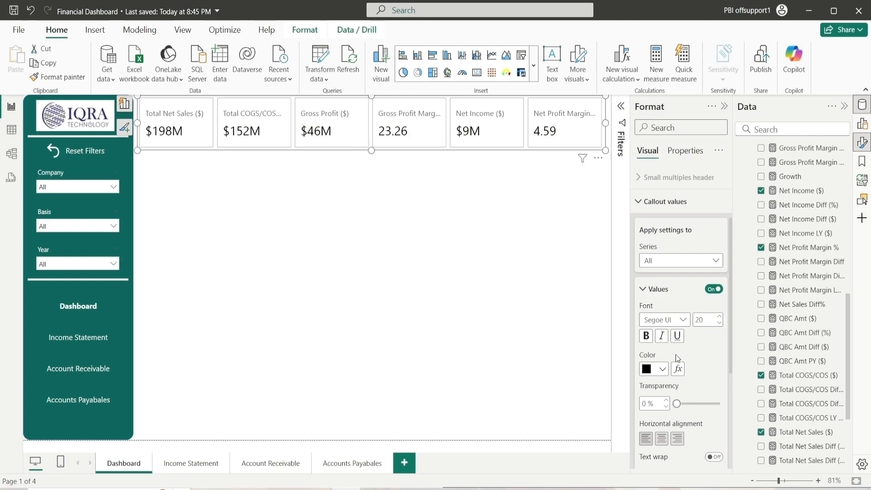
Set the callout values color to orange and center-align them
left_click(660, 368)
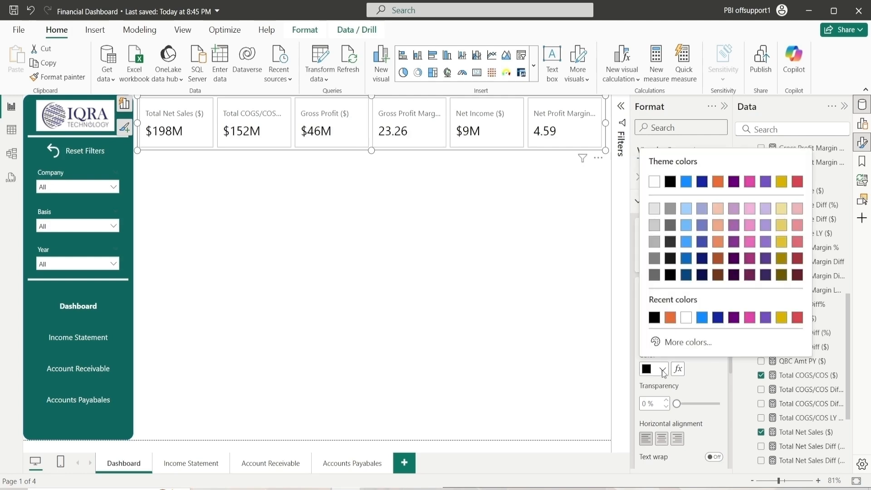
left_click(672, 318)
scroll(681, 362, "down", 2)
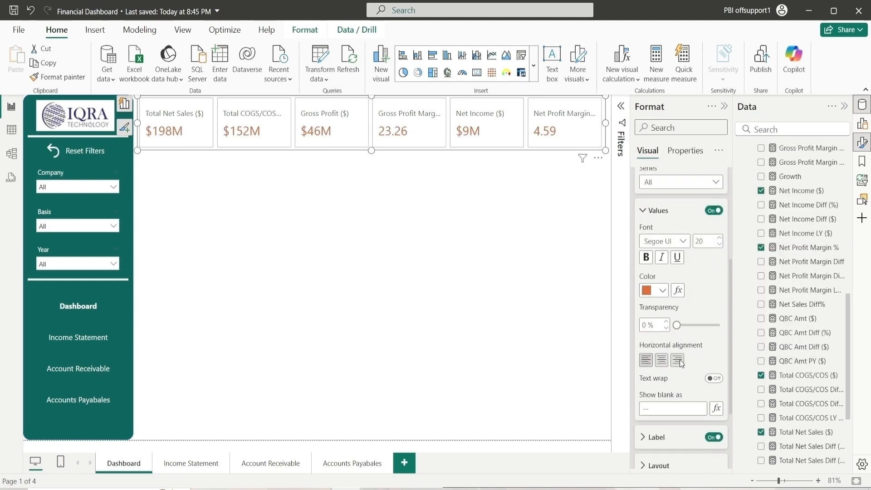
scroll(681, 361, "down", 1)
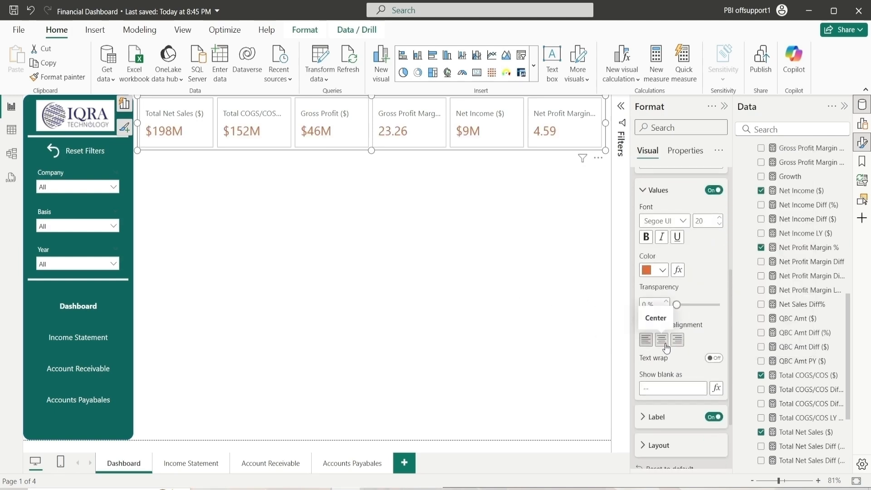
left_click(666, 346)
For the Total Net Sales ($) series, set the callout label text to Revenue and its heading to Normal
scroll(676, 332, "up", 3)
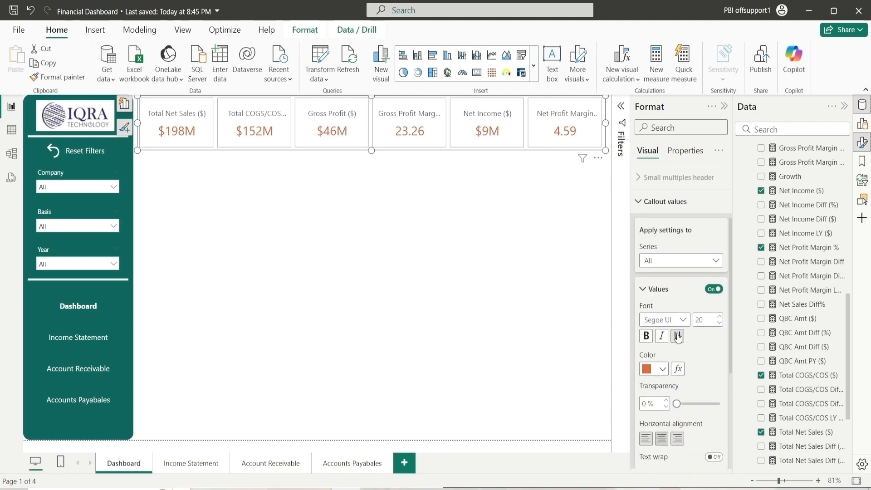
scroll(667, 322, "down", 3)
scroll(653, 313, "up", 3)
left_click(643, 305)
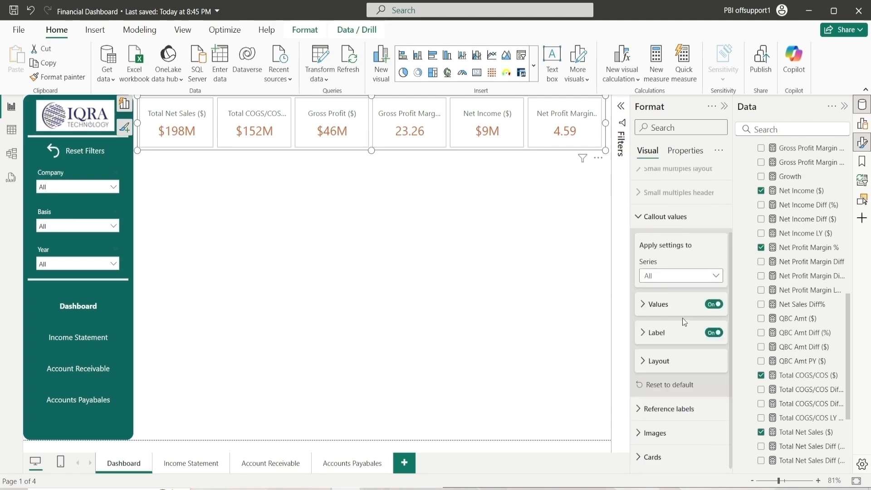
left_click(644, 336)
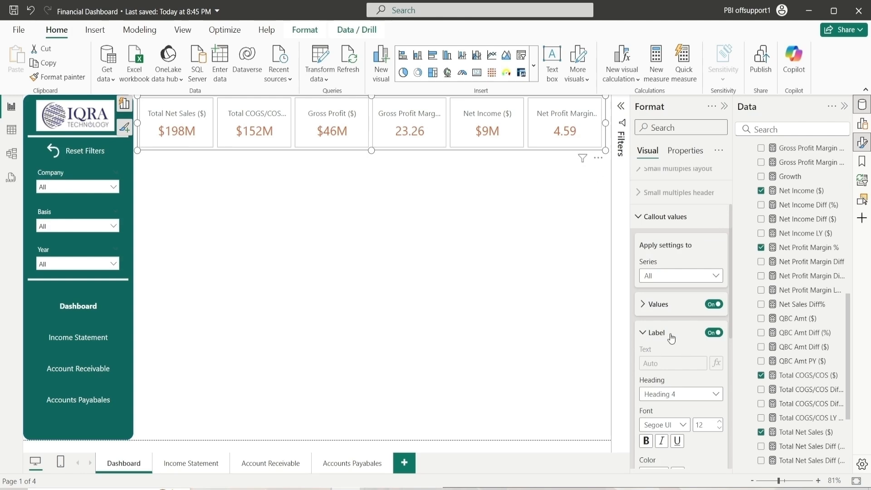
left_click(657, 277)
left_click(731, 314)
left_click(670, 364)
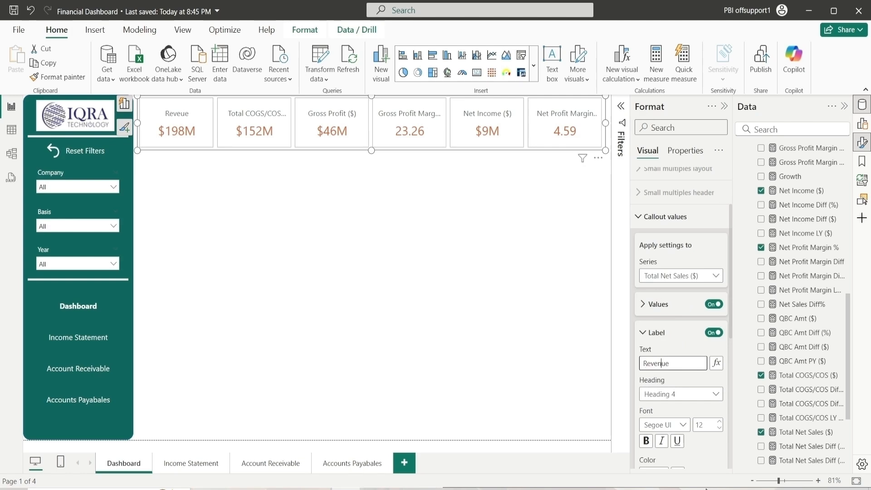
left_click(693, 398)
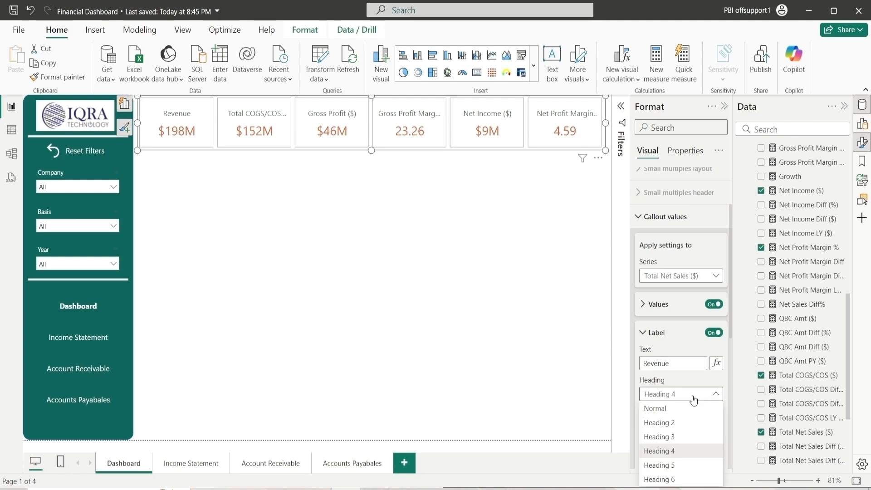
left_click(656, 409)
scroll(672, 356, "down", 4)
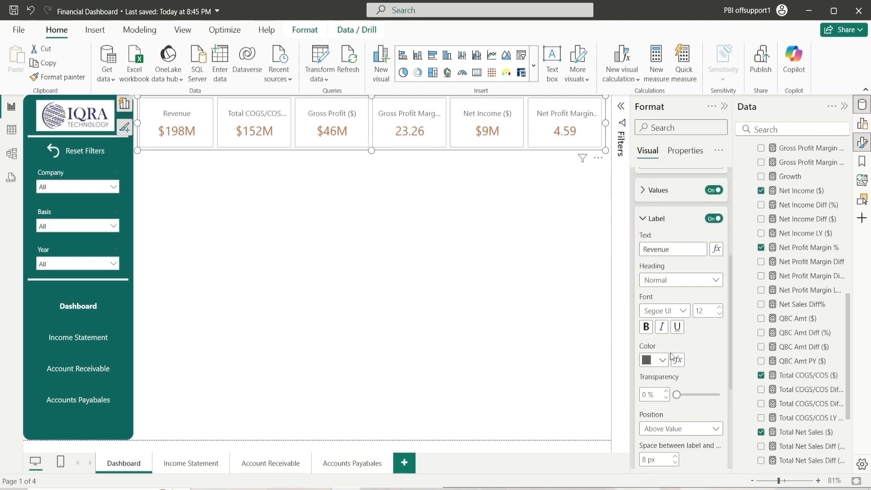
Set the Revenue label color to black and make it bold
left_click(662, 360)
left_click(670, 312)
scroll(663, 425, "down", 4)
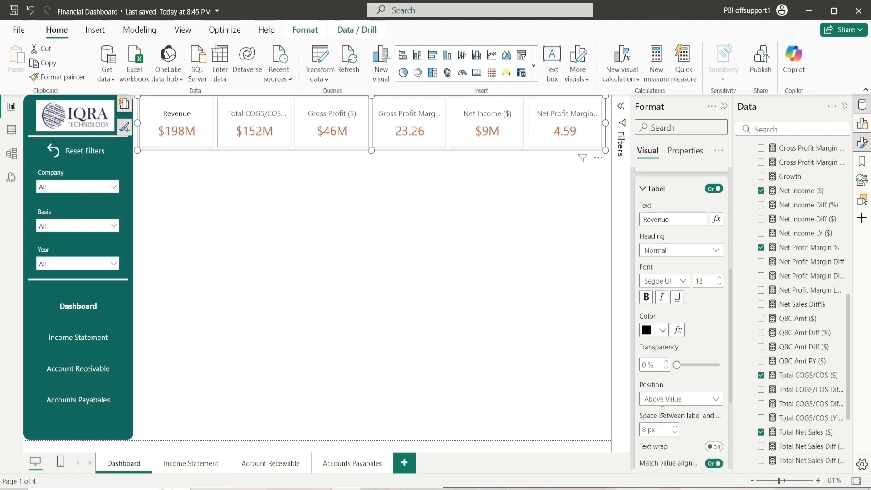
scroll(664, 298, "up", 2)
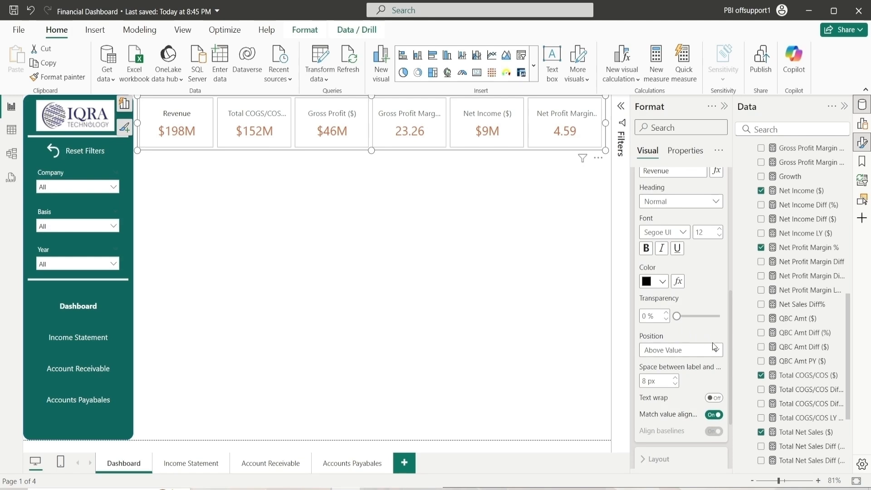
scroll(679, 341, "up", 2)
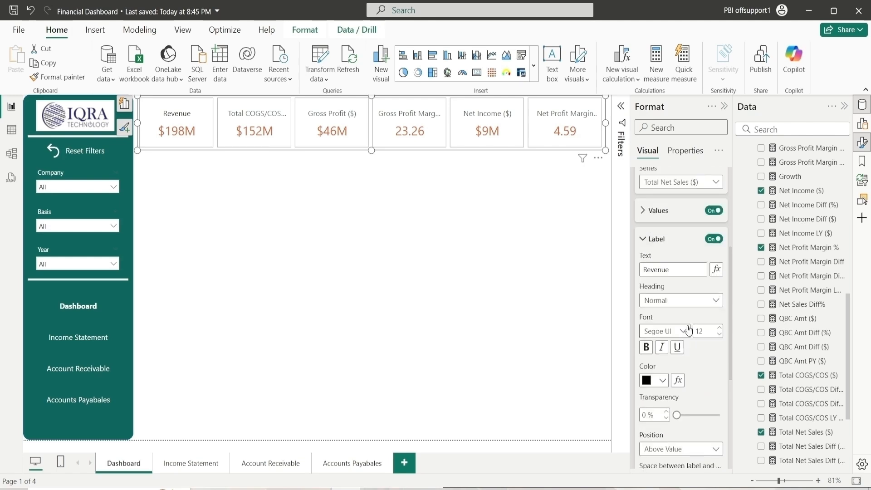
left_click(653, 349)
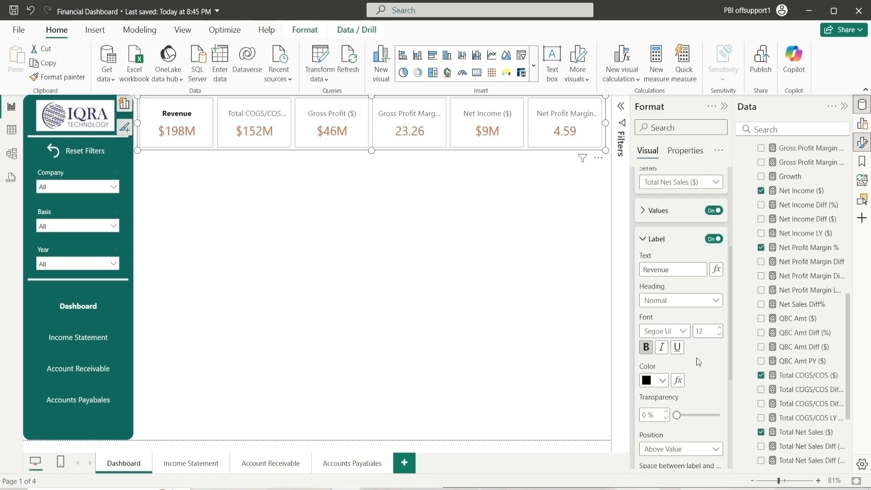
Switch the callout settings to the Total COGS/COS ($) series and set its label text to COGS
scroll(675, 295, "up", 2)
left_click(676, 280)
left_click(675, 320)
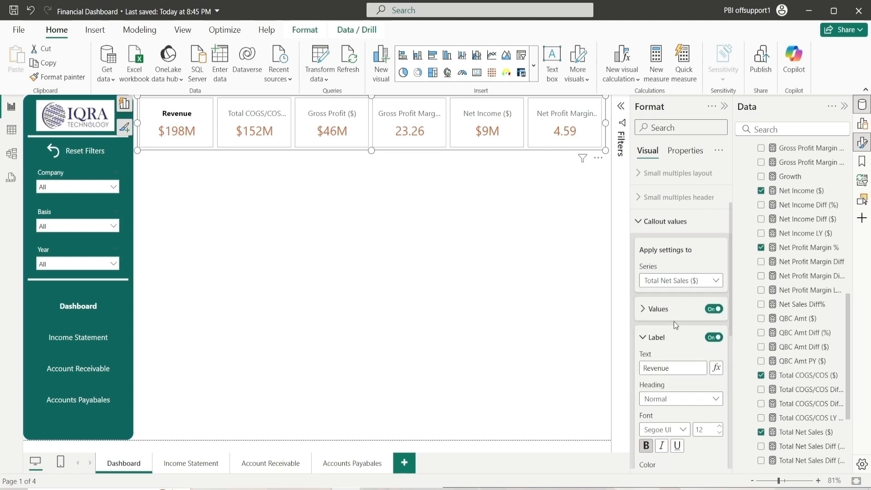
left_click(667, 369)
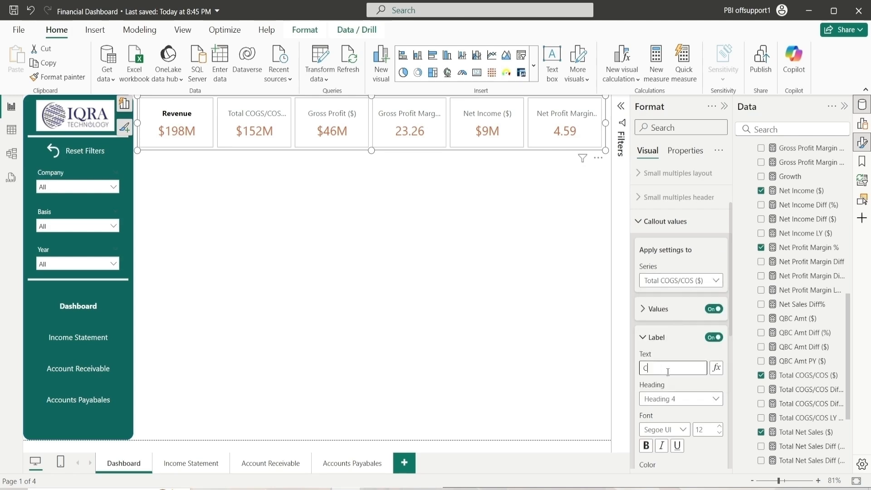
type("COGS")
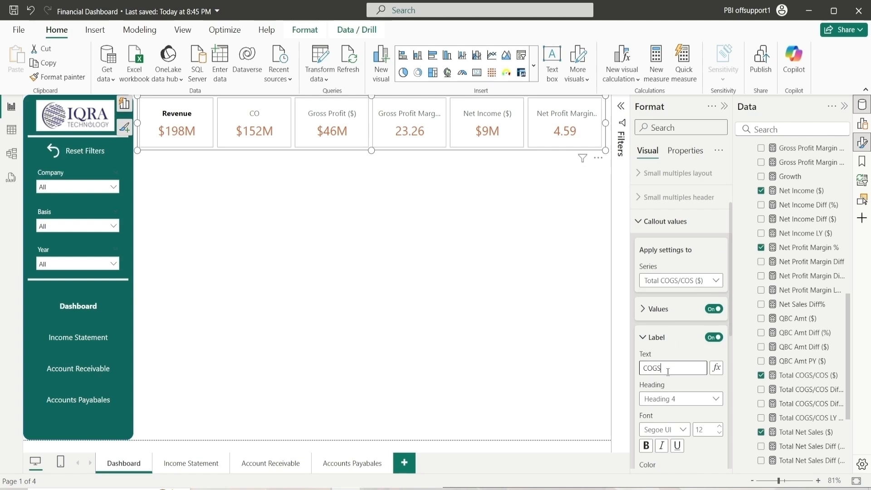
Style the COGS label with Segoe UI Semibold font, black color, and Normal heading
scroll(667, 372, "down", 3)
left_click(665, 332)
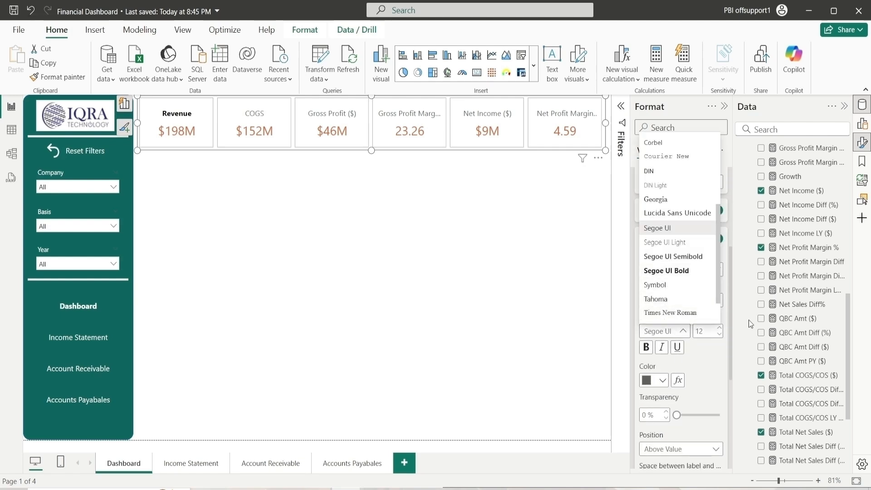
left_click(673, 229)
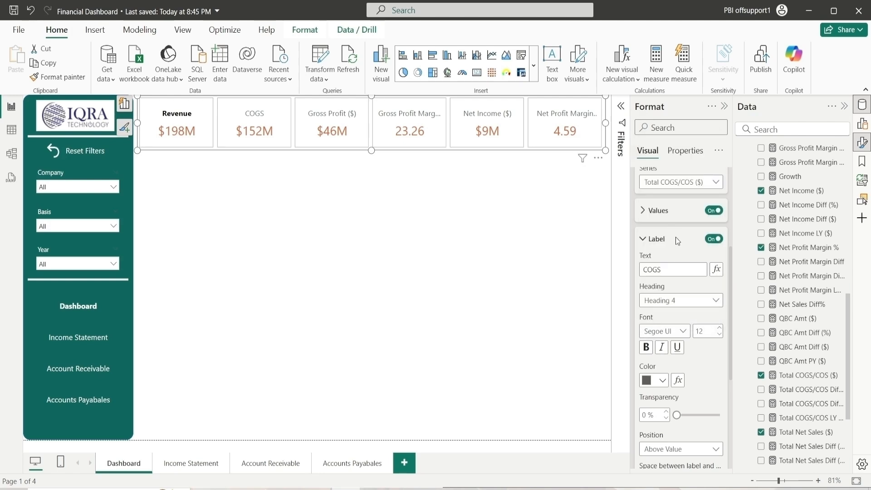
left_click(663, 376)
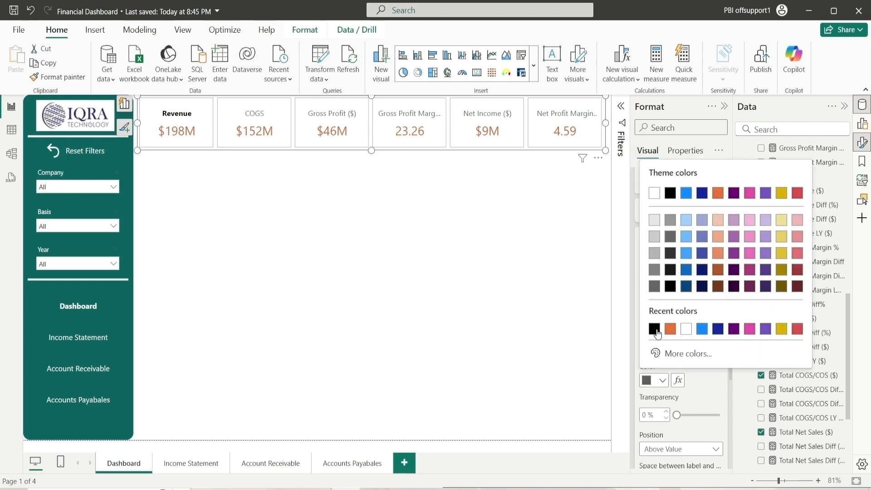
left_click(671, 191)
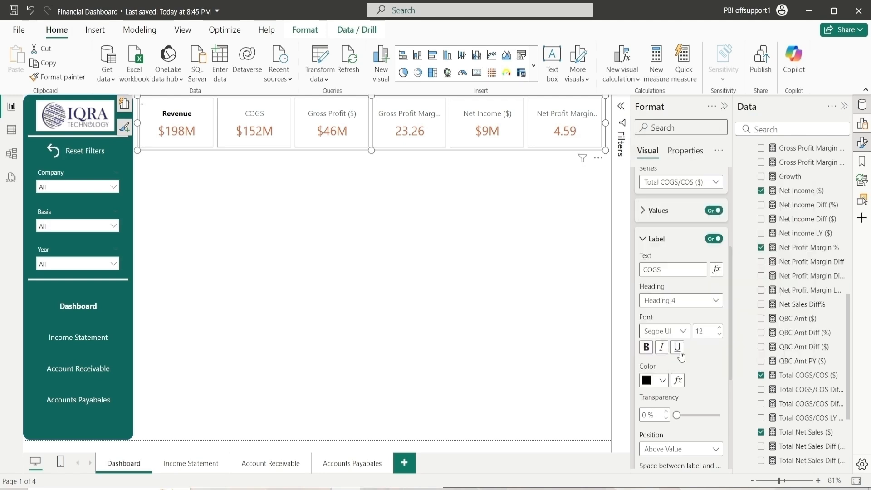
left_click(676, 301)
left_click(676, 301)
scroll(679, 352, "down", 3)
scroll(679, 352, "down", 2)
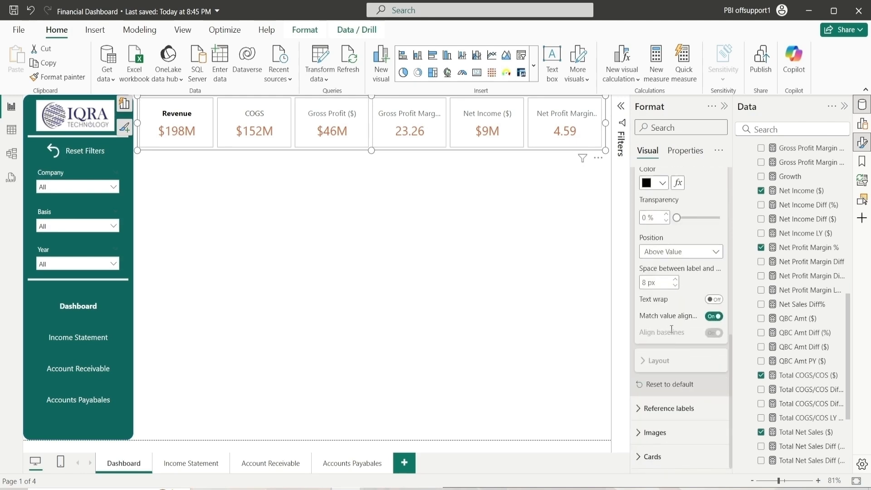
scroll(672, 309, "up", 6)
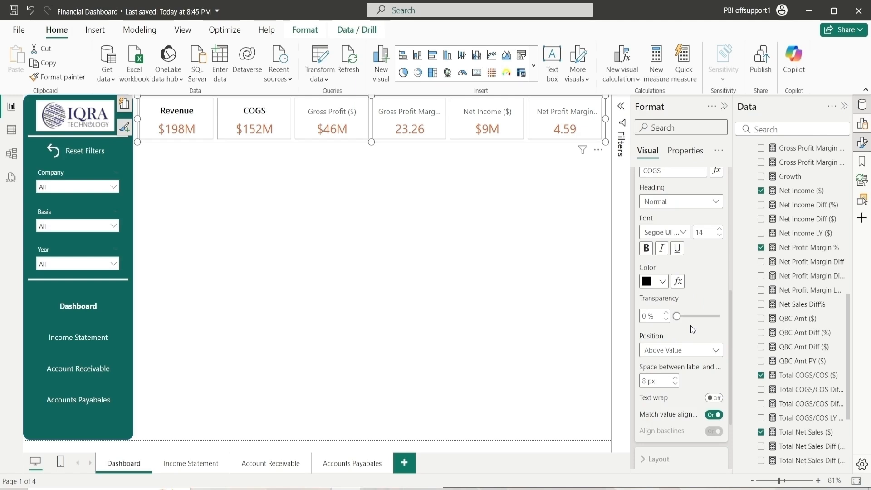
scroll(691, 326, "up", 4)
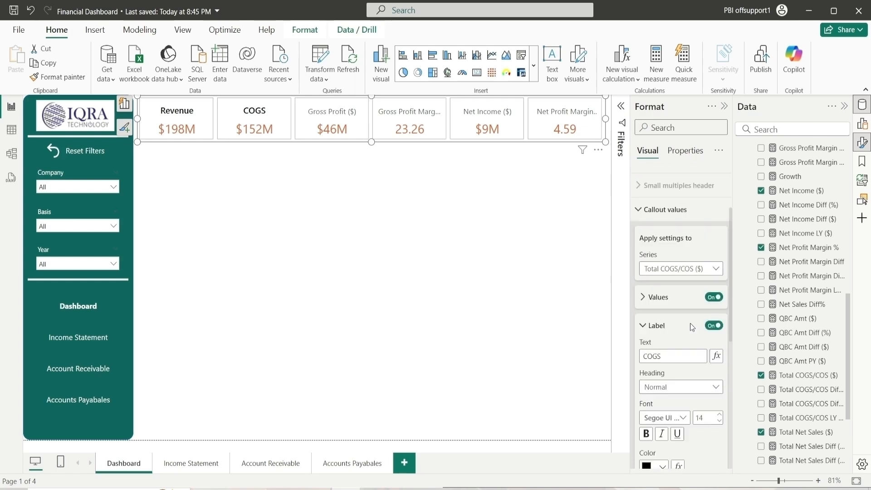
Switch to the Gross Profit ($) series and set its label text to Gross Profit
left_click(684, 281)
left_click(671, 338)
scroll(674, 313, "down", 3)
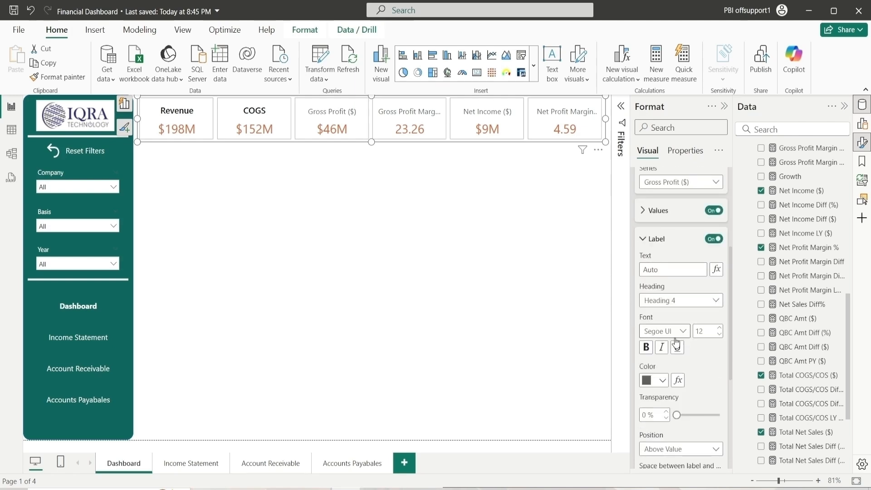
left_click(670, 267)
type("F")
key("BackSpace")
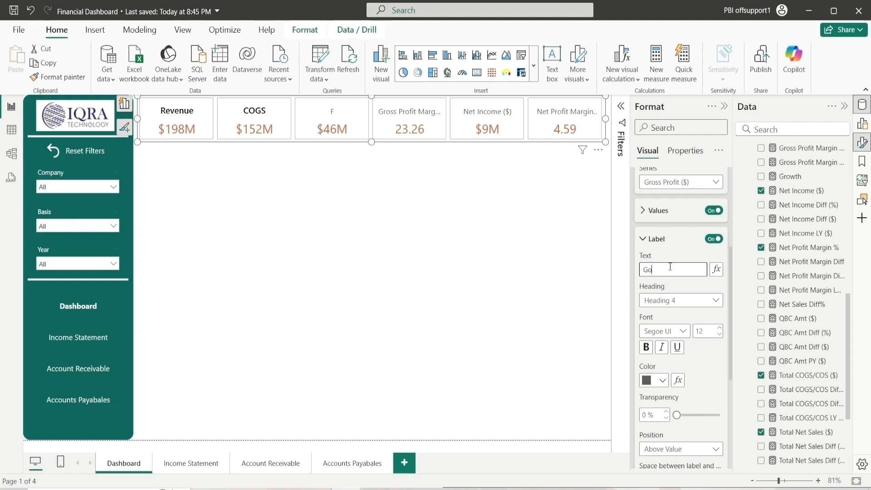
type("Gross Profit")
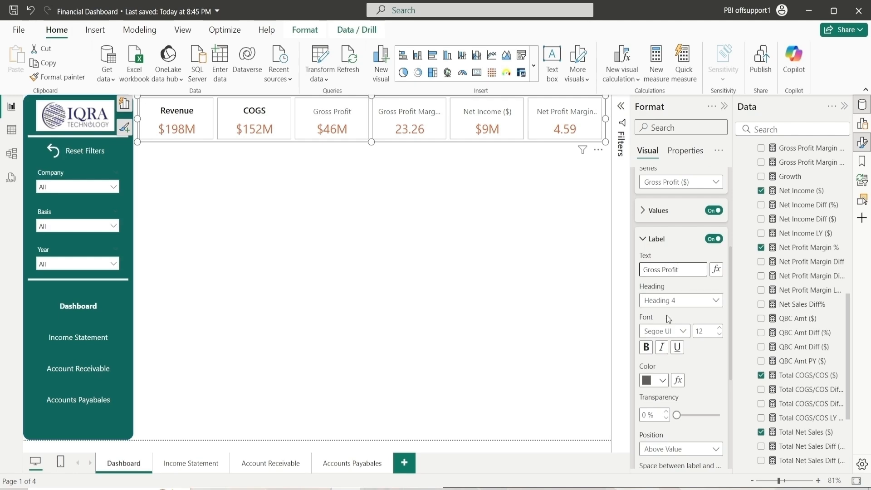
Style the Gross Profit label with Normal heading, Segoe UI Semibold font, and black color
left_click(677, 302)
left_click(675, 315)
left_click(672, 331)
left_click(698, 257)
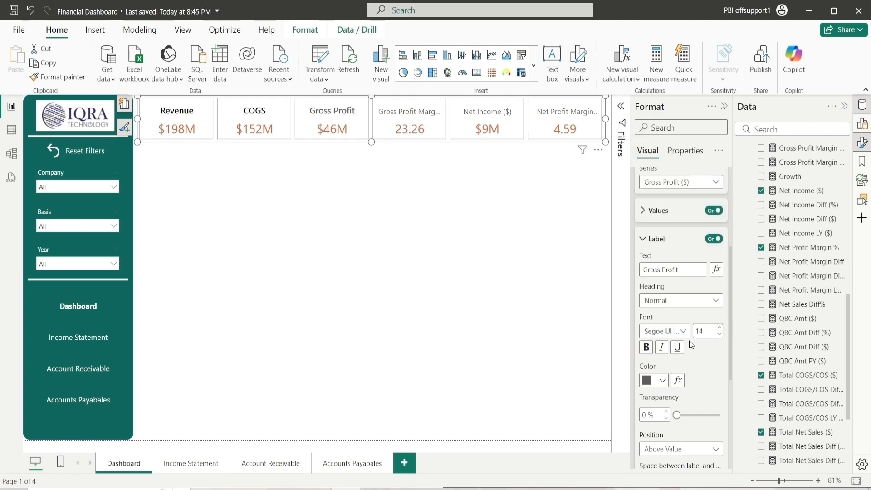
left_click(661, 381)
left_click(654, 326)
scroll(698, 376, "down", 3)
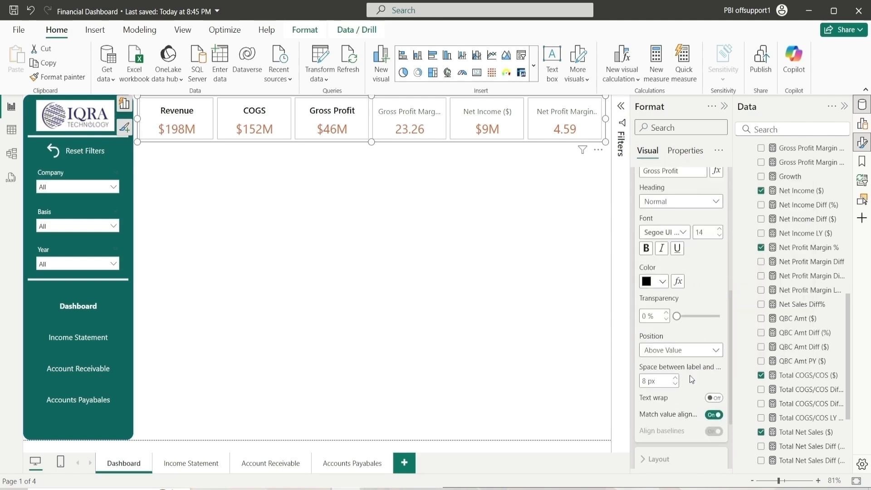
scroll(682, 370, "up", 3)
Switch to the Gross Profit Margin % series and set its label text to Gross Profit
left_click(673, 183)
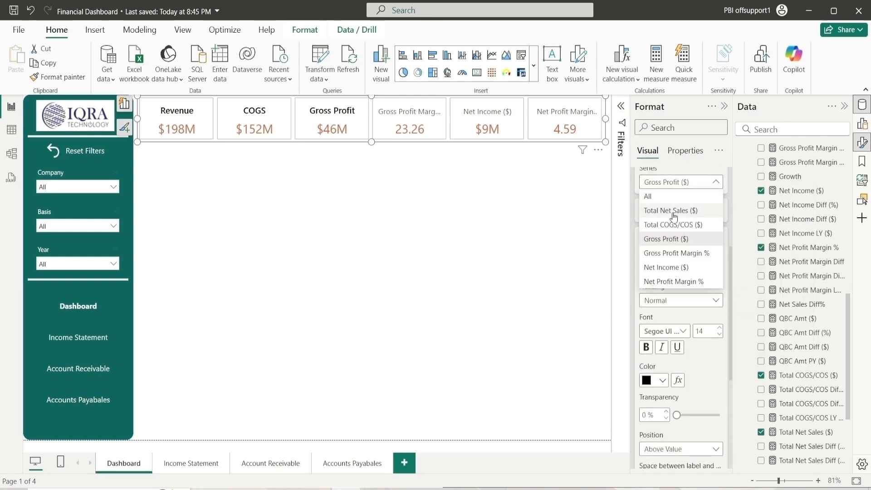
left_click(677, 253)
left_click(672, 271)
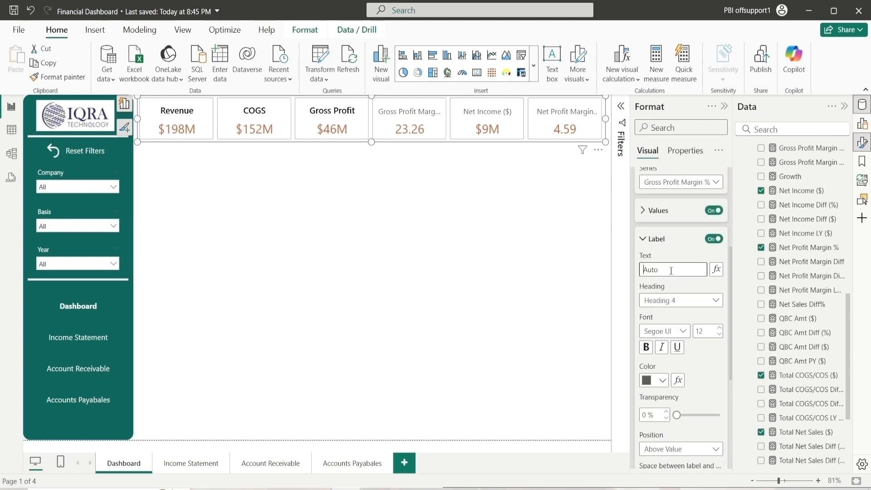
type("Gross ProfP")
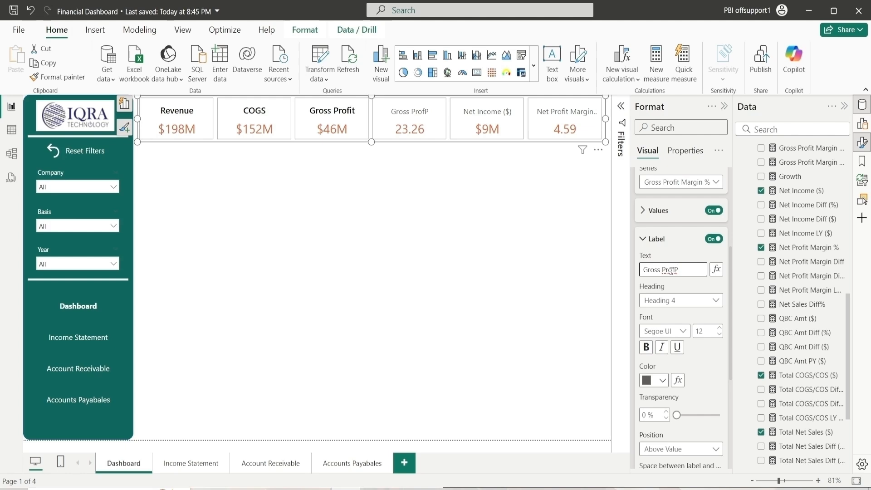
key("BackSpace")
Style that label with Normal heading, Segoe UI Semibold font at size 14, and black color
left_click(679, 302)
left_click(699, 331)
left_click(683, 332)
left_click(688, 260)
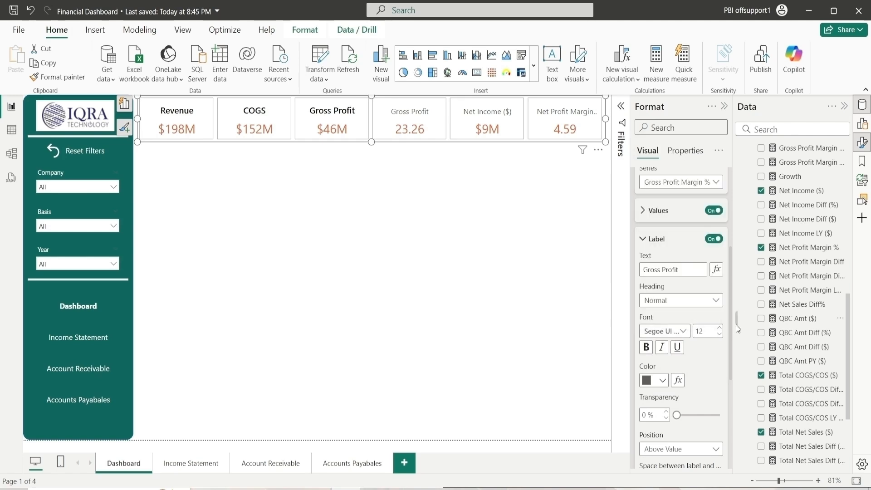
left_click(720, 332)
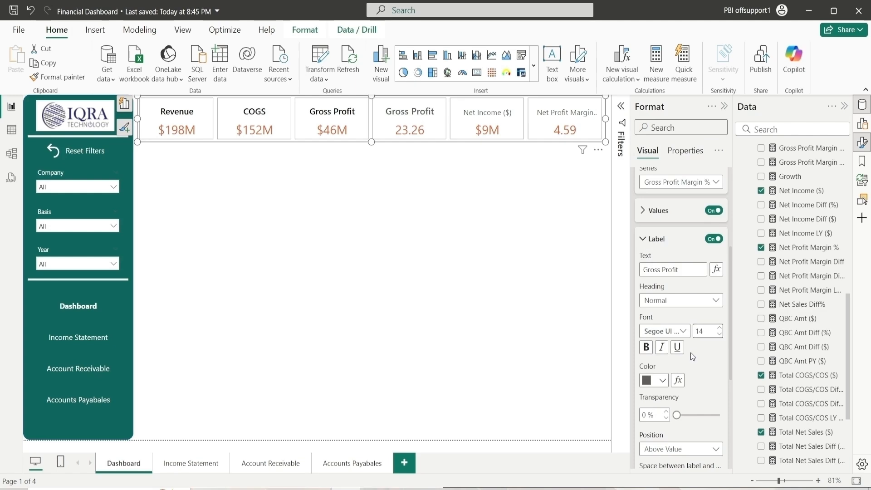
left_click(662, 382)
left_click(656, 334)
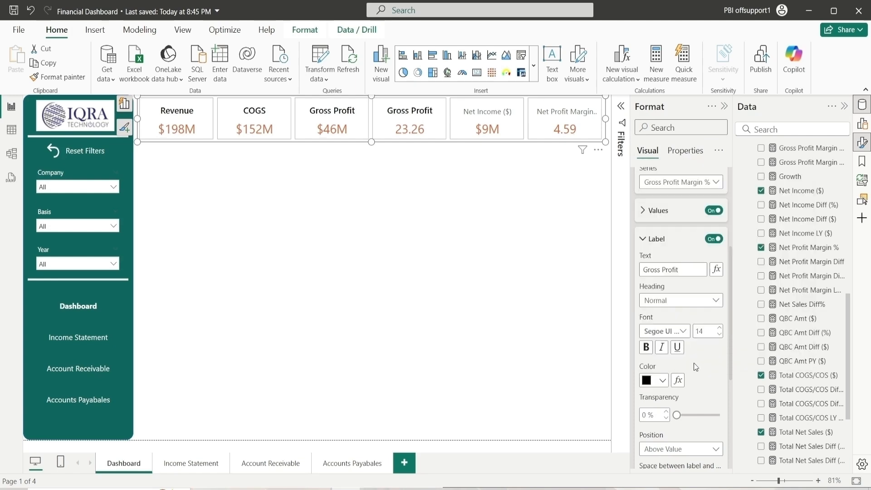
Switch to the Net Income ($) series and set its label text to Net Income
left_click(675, 184)
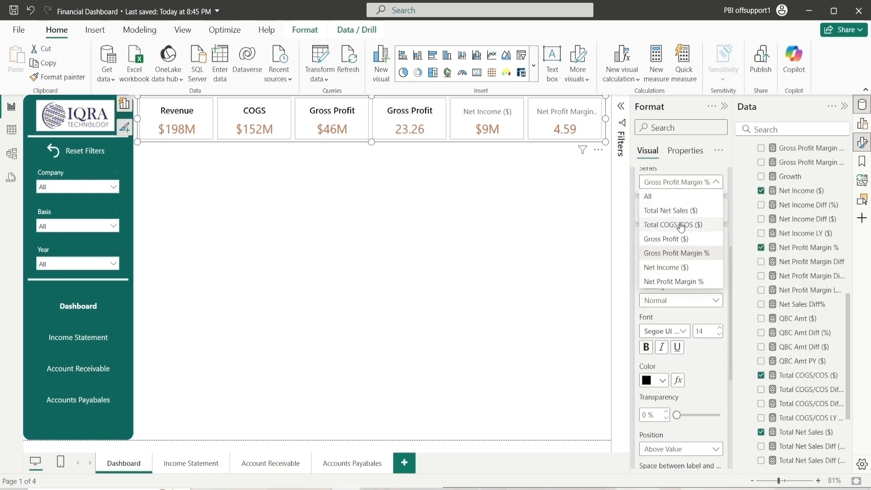
left_click(671, 267)
left_click(674, 270)
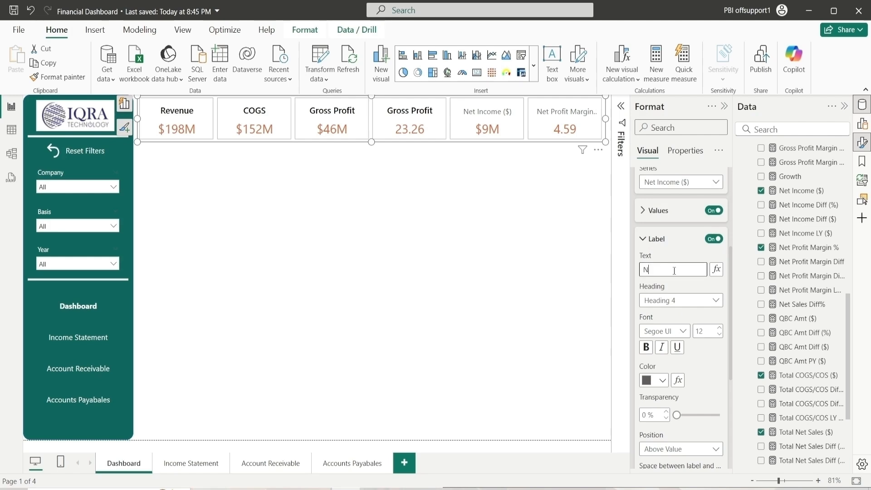
type("Net Income")
Style the Net Income label with Normal heading, Segoe UI Semibold font at size 14, and black color
left_click(667, 301)
left_click(671, 354)
left_click(666, 332)
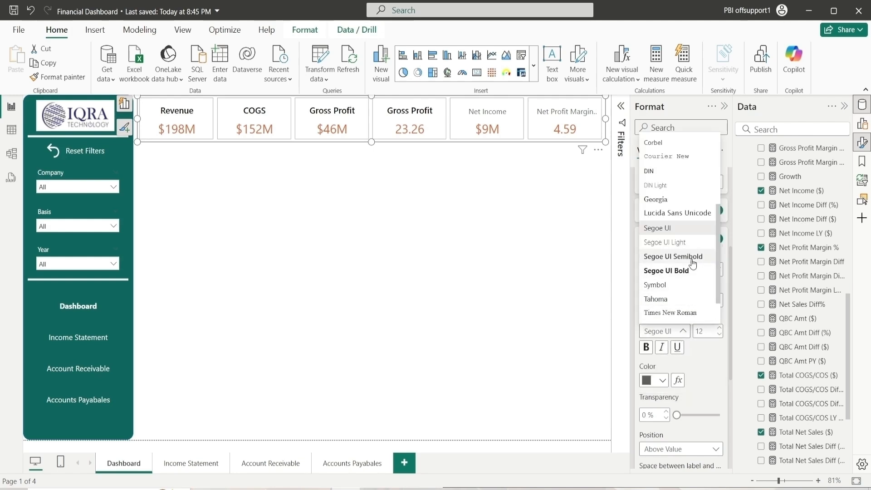
left_click(671, 255)
left_click(719, 328)
left_click(719, 328)
left_click(663, 380)
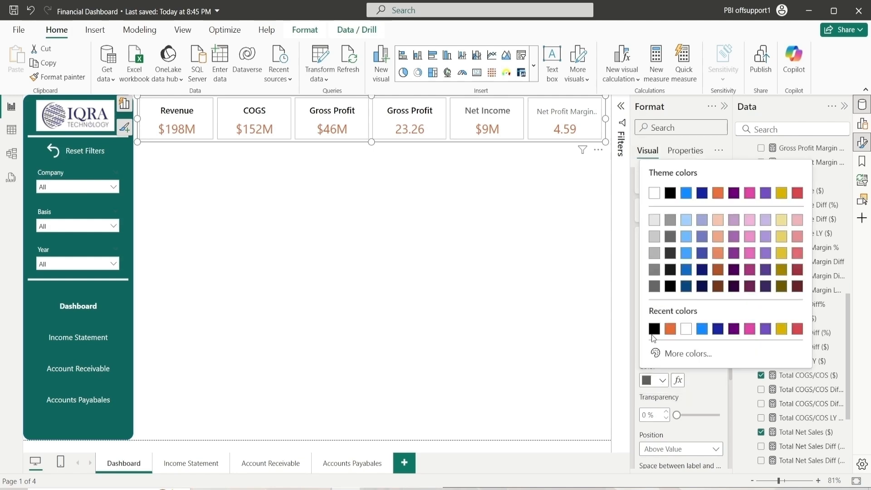
left_click(671, 190)
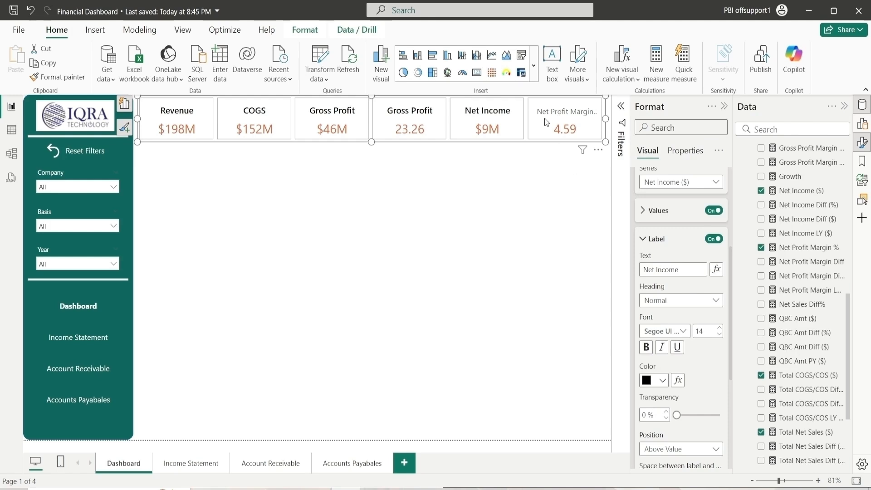
Switch to the Net Profit Margin % series and set its label text to Net Profit Margin%
left_click(673, 182)
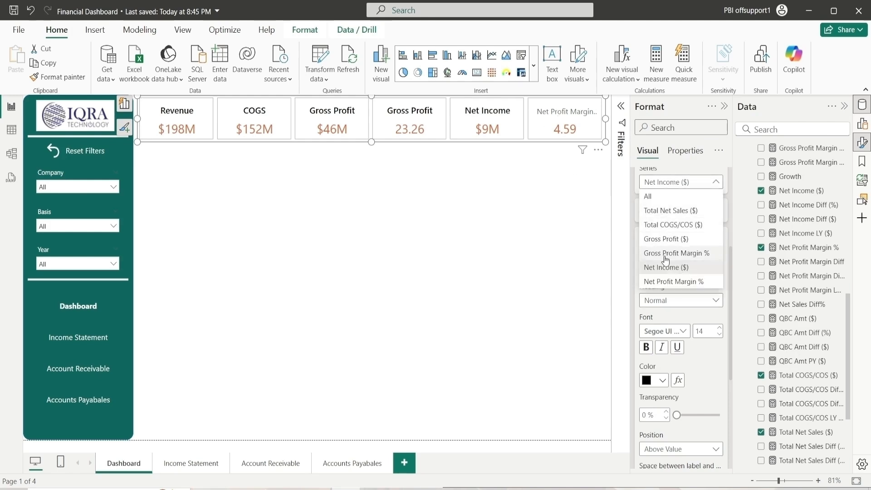
left_click(671, 277)
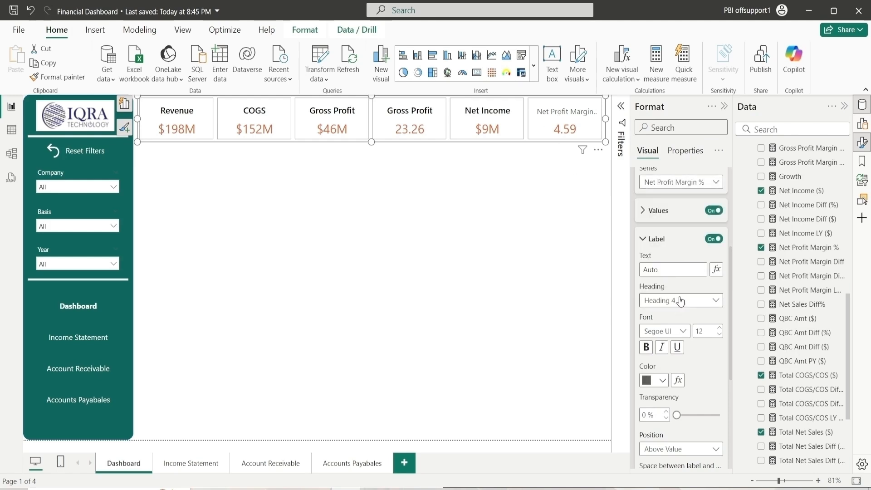
left_click(680, 269)
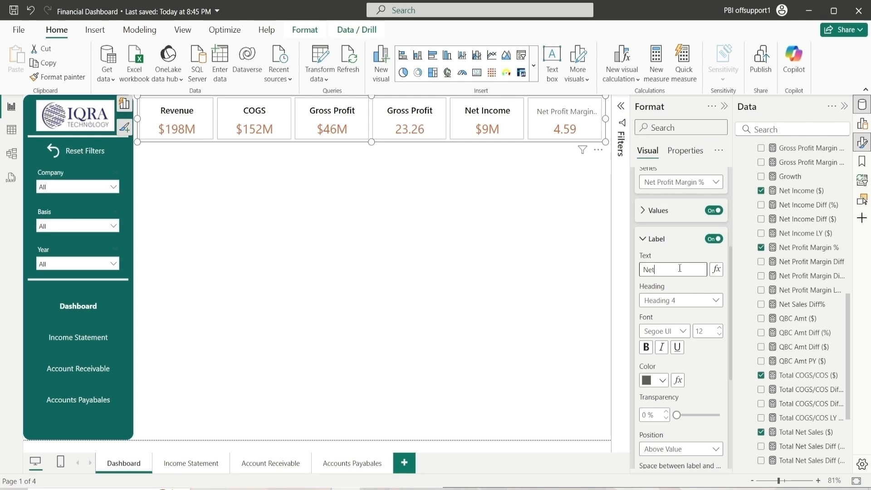
type("Net Profit MarP")
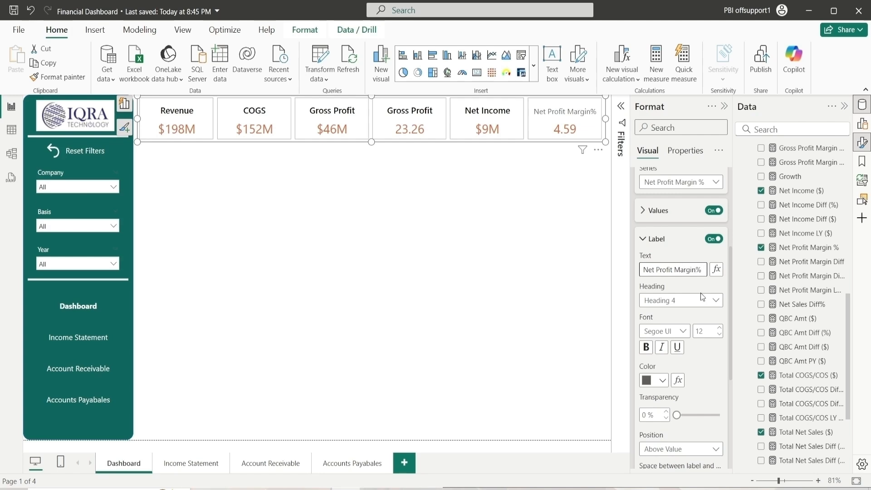
left_click(665, 331)
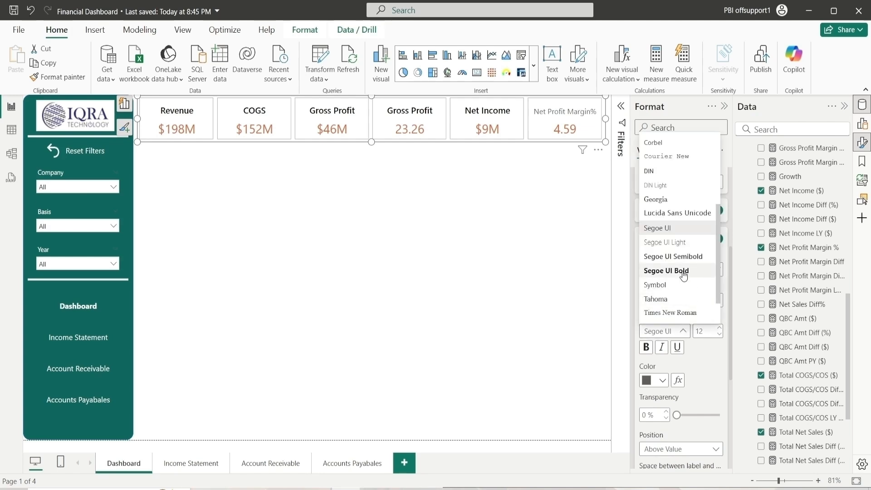
Style the Net Profit Margin% label at font size 14 with black color, then collapse the label settings
left_click(720, 328)
left_click(720, 328)
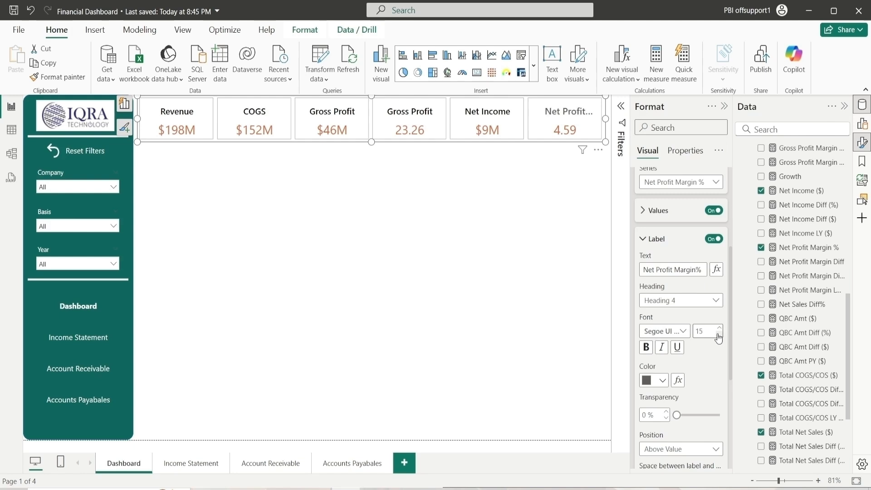
left_click(655, 381)
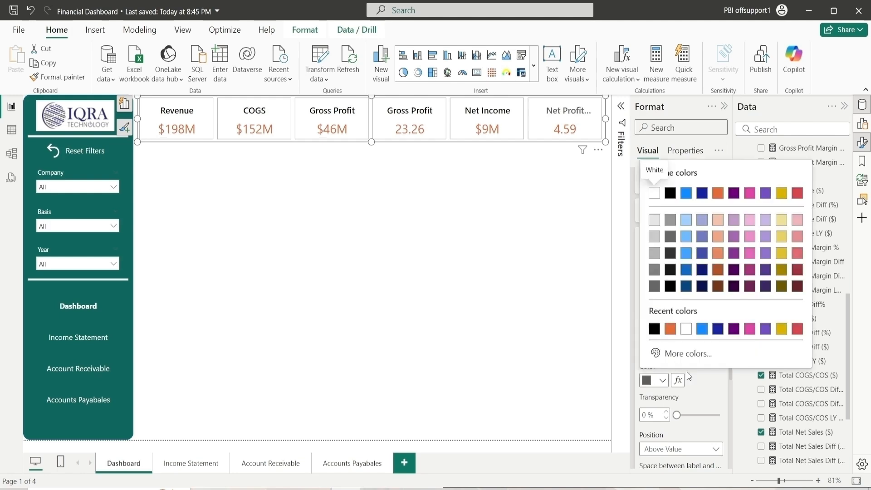
left_click(655, 328)
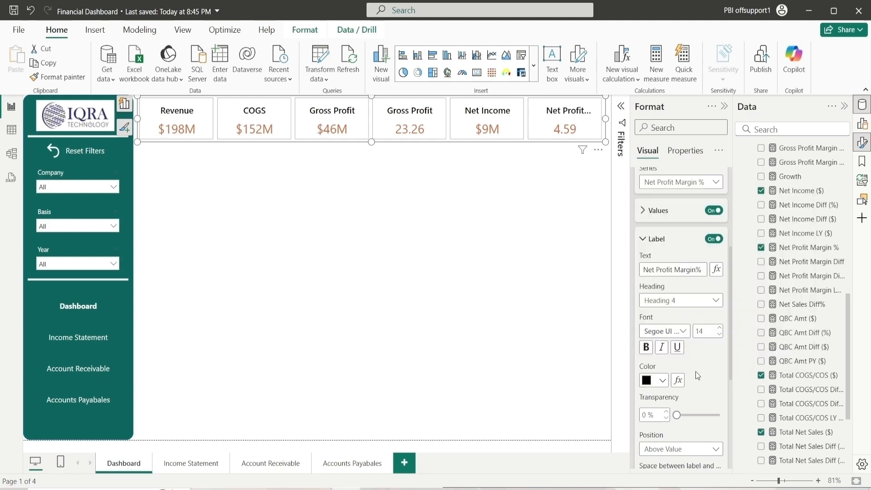
left_click(651, 244)
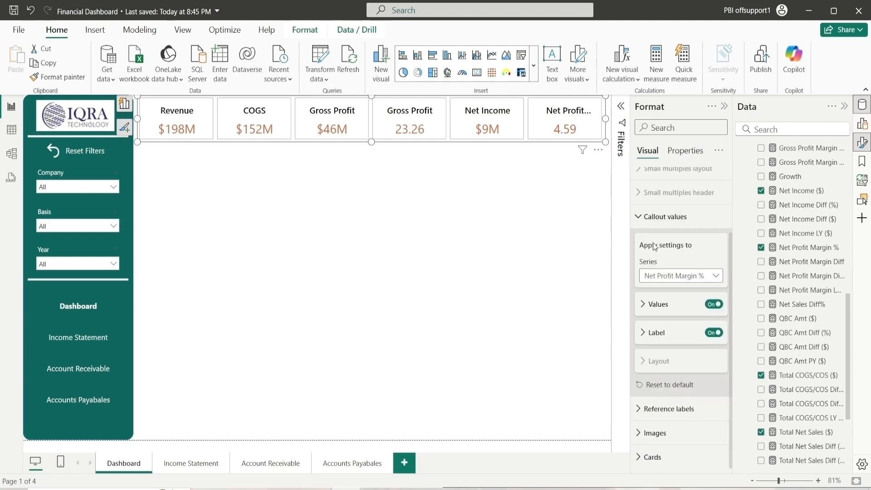
left_click(656, 225)
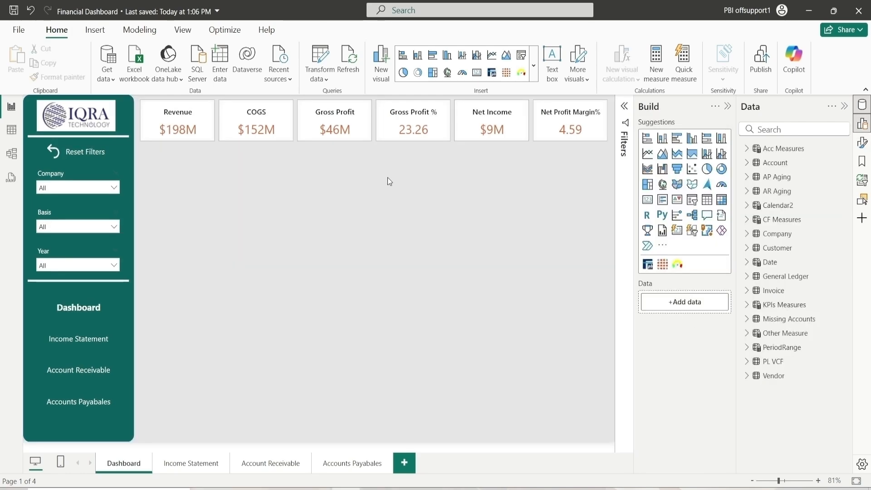
Insert a line and clustered column chart below the KPI cards and resize it to roughly half the canvas width
left_click(407, 140)
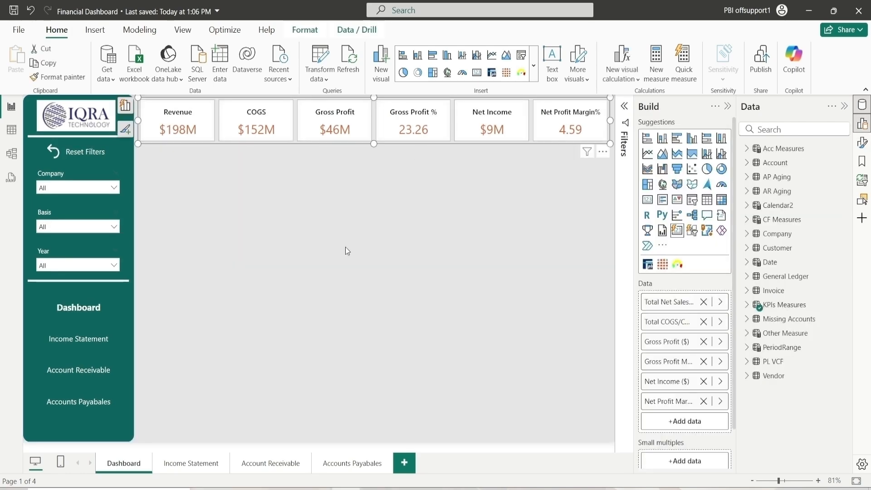
left_click(395, 256)
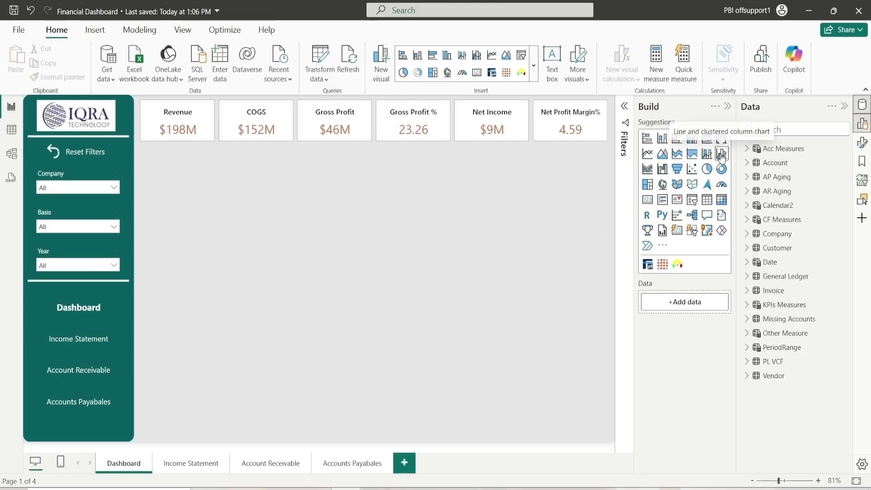
left_click(722, 155)
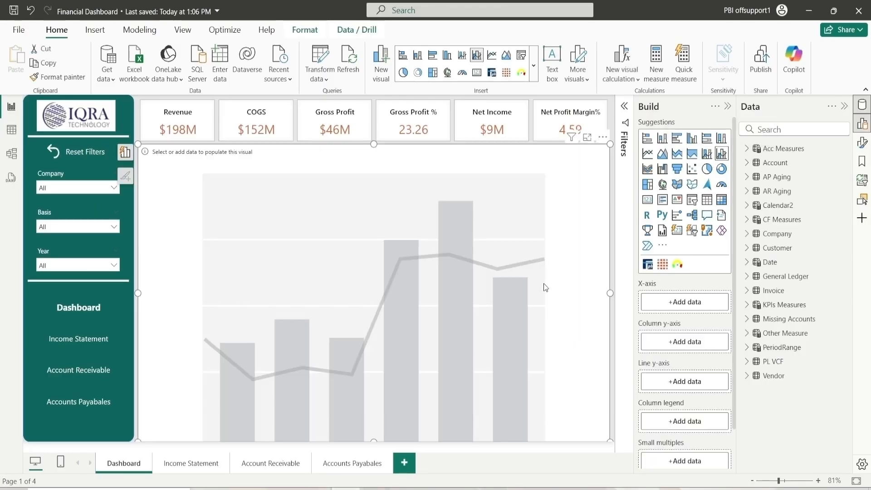
left_click_drag(610, 434, 427, 305)
mouse_move(332, 254)
left_mouse_down()
mouse_move(339, 274)
mouse_move(336, 263)
left_mouse_up()
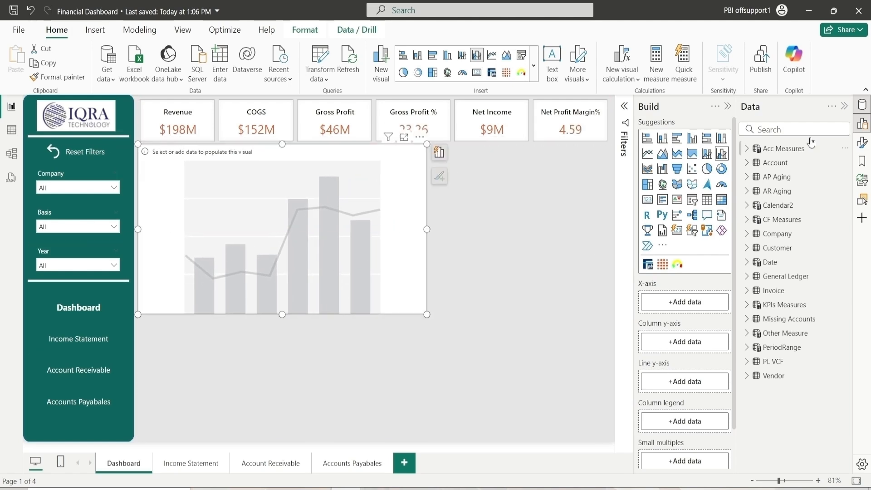
Set the chart's height to 285, width to 500, and horizontal position to 252
left_click(863, 143)
left_click(550, 180)
double_click(556, 239)
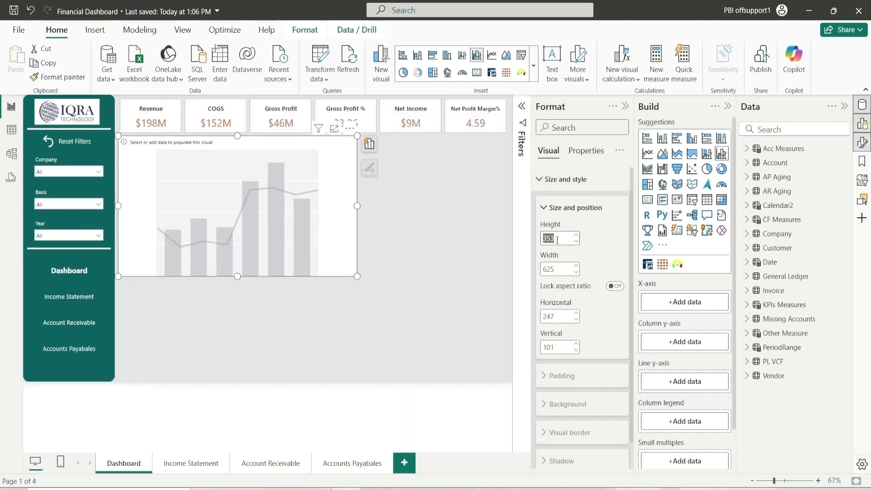
type("285")
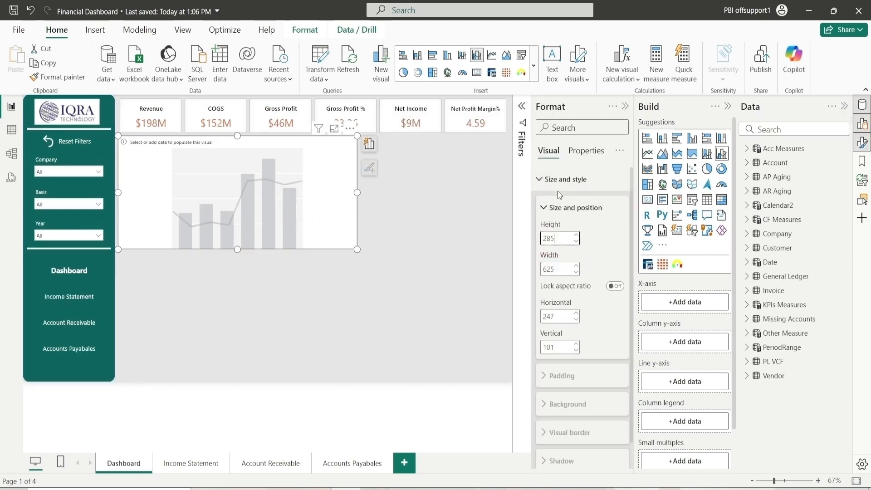
double_click(569, 269)
type("500")
left_click(577, 314)
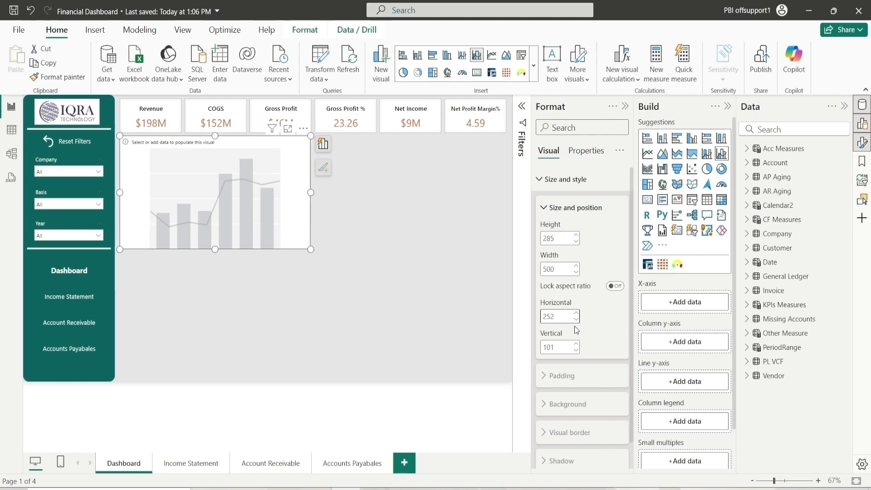
left_click(558, 346)
key("Return")
left_click(572, 207)
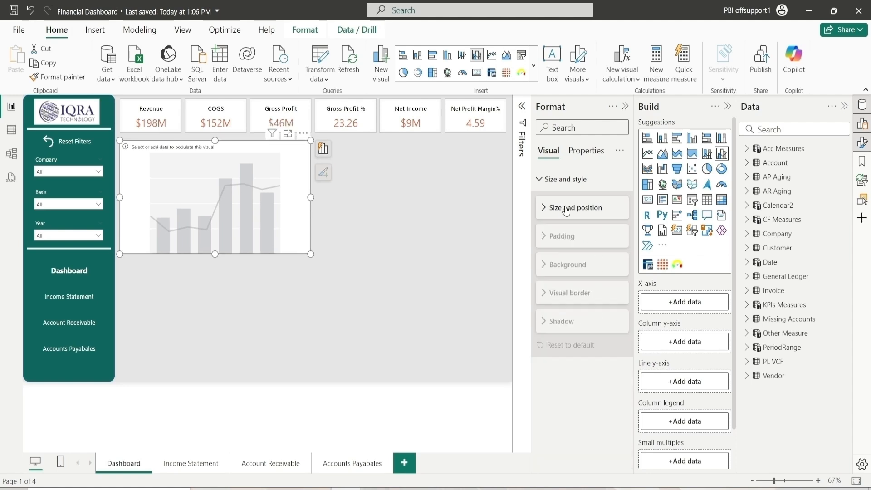
left_click(570, 180)
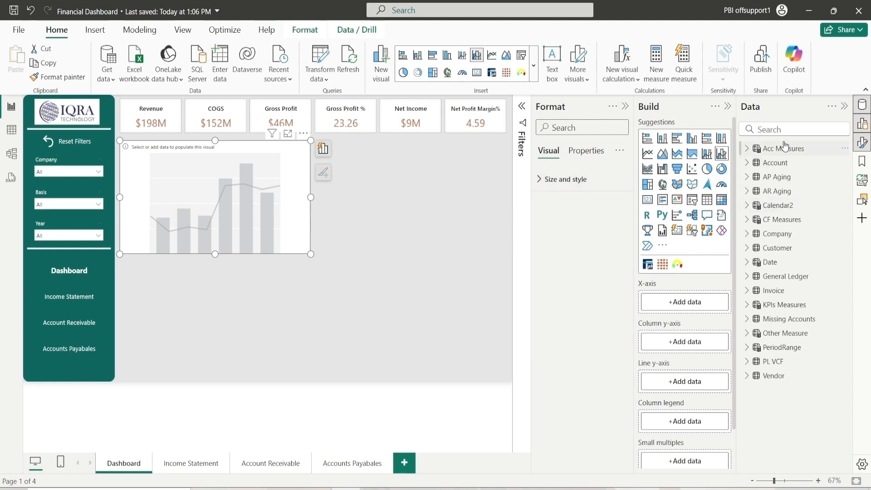
Add Year, Quarter and Month (mmm) from the Date table to the chart's X-axis
left_click(747, 262)
scroll(787, 333, "down", 3)
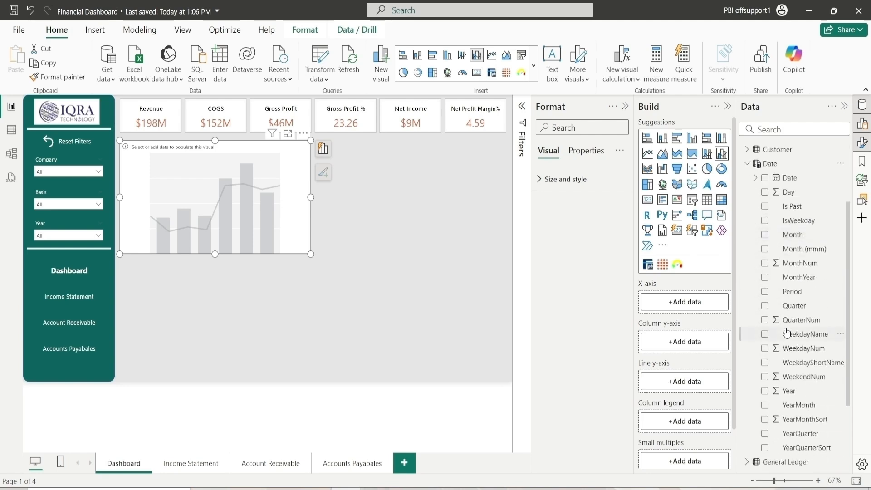
left_click_drag(795, 391, 708, 302)
left_click_drag(800, 305, 671, 313)
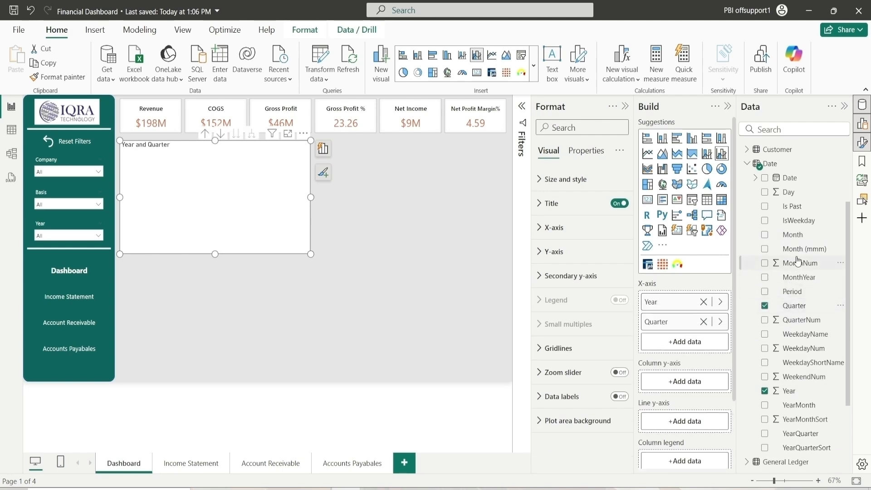
left_click_drag(794, 249, 685, 345)
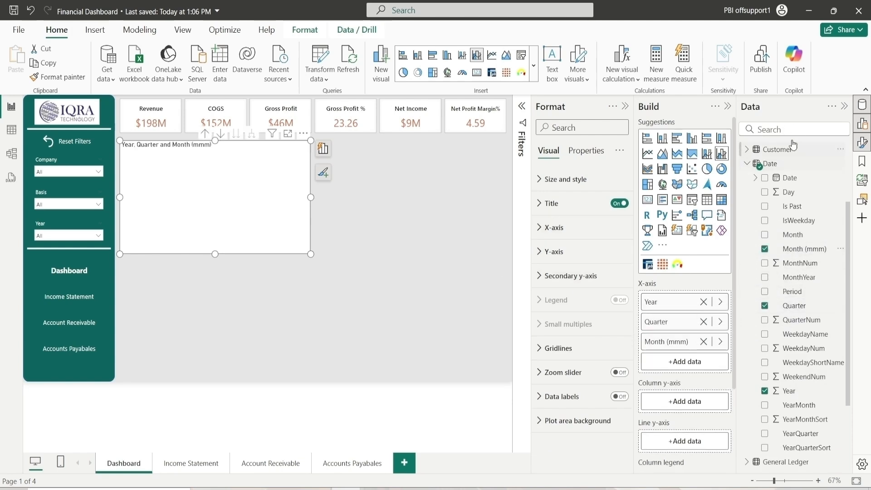
left_click(748, 164)
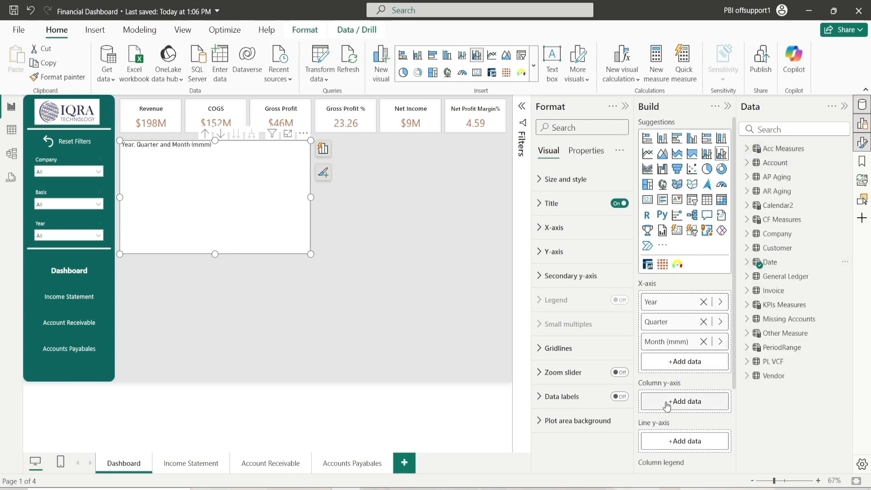
Search the fields for Total Net Sales ($) and add it to the chart's column y-axis
left_click(785, 132)
type("Tota")
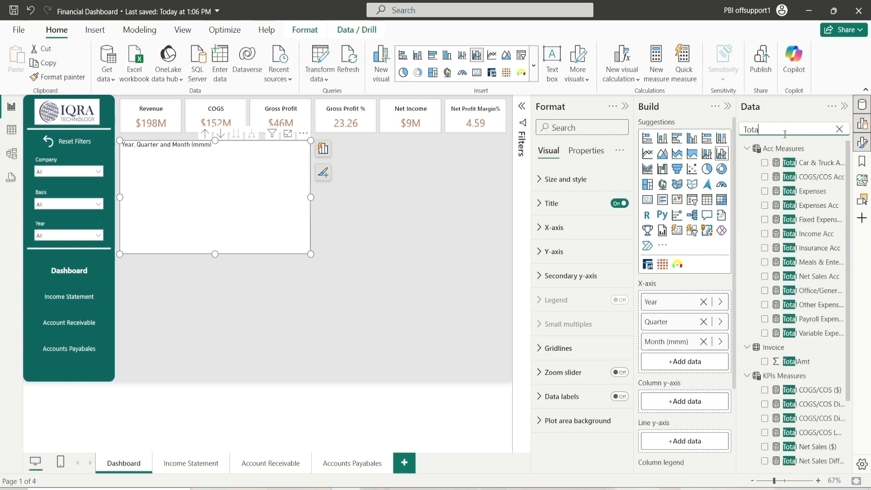
type("l net sa")
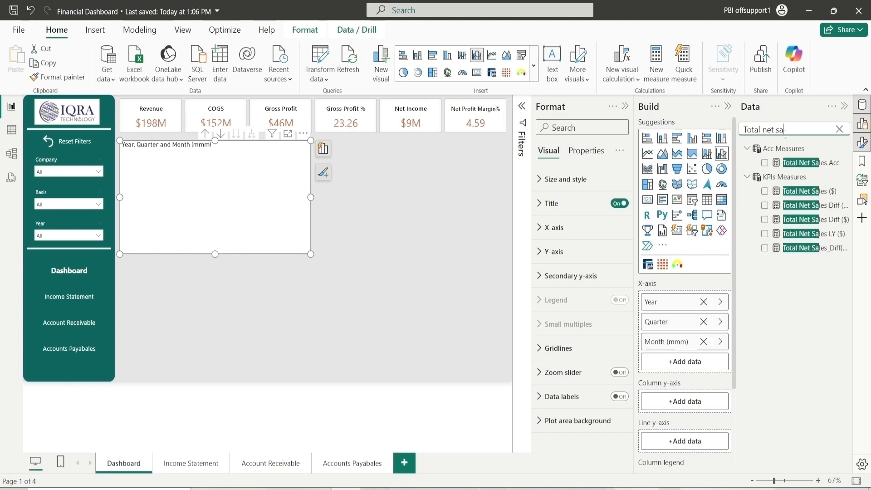
left_click(765, 191)
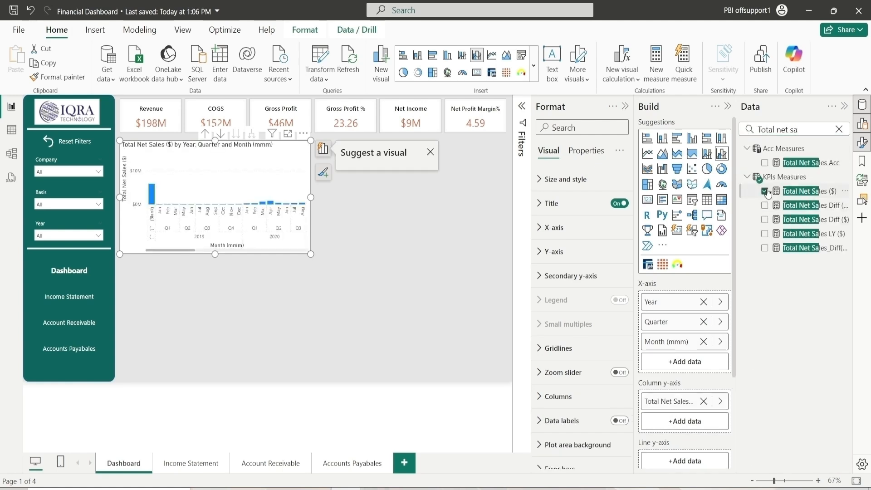
left_click(839, 129)
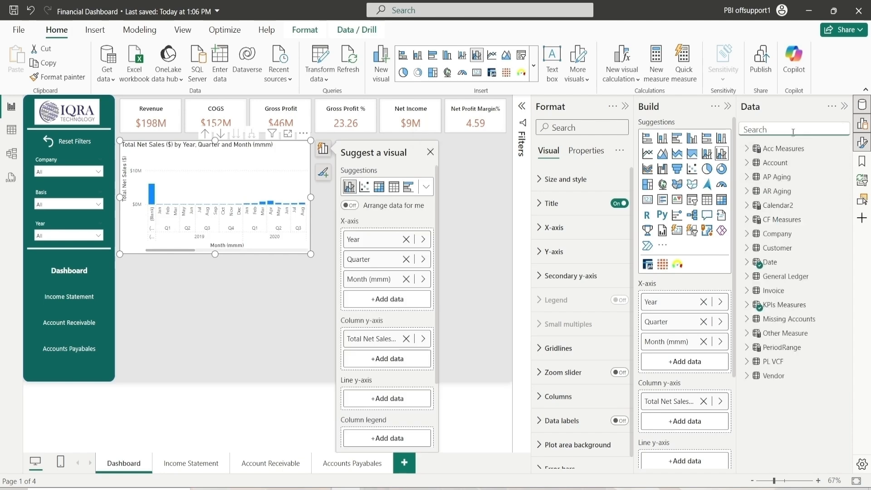
Search for the Growth measure and add it to the chart's line y-axis
type("Growth")
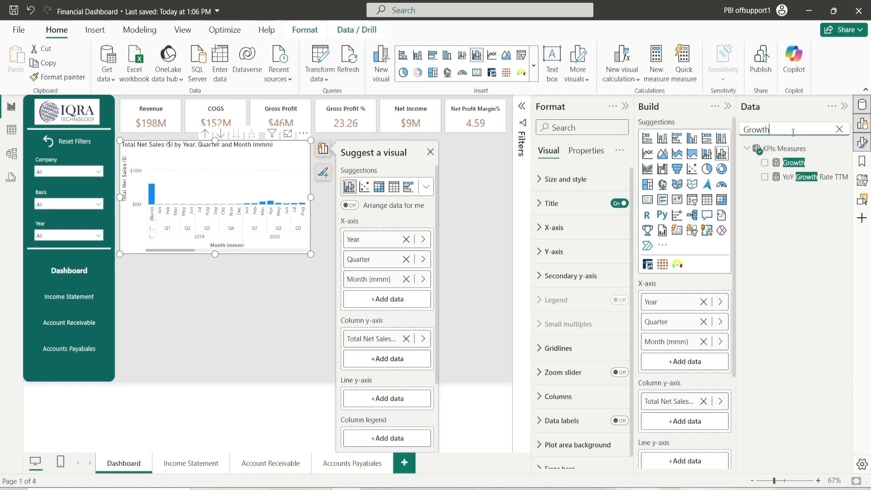
left_click_drag(789, 163, 684, 461)
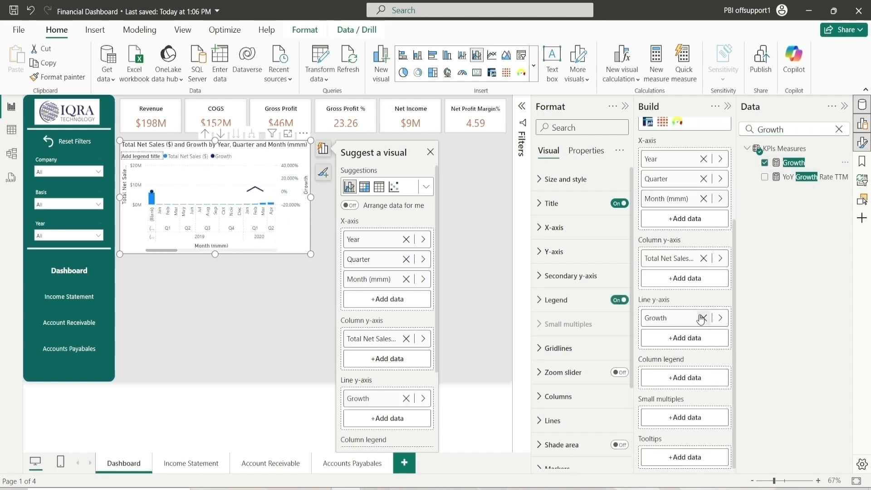
left_click(839, 129)
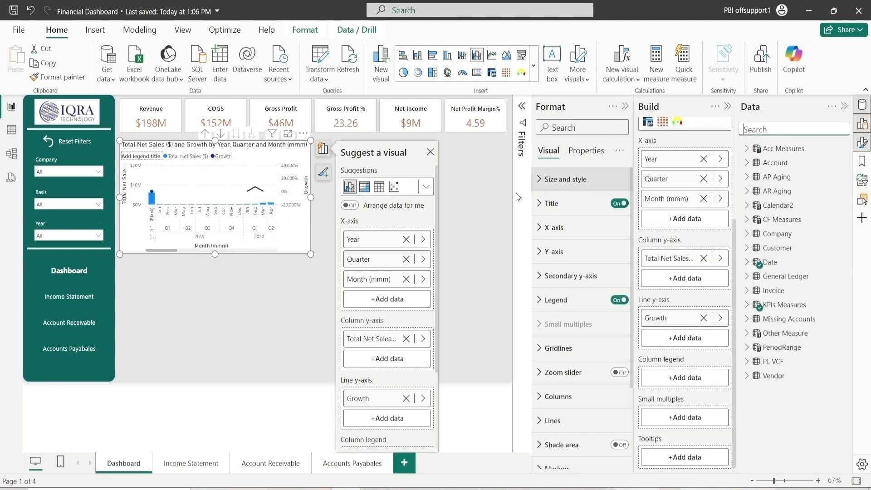
Filter the chart's Year field to 2024 using basic filtering
left_click(522, 106)
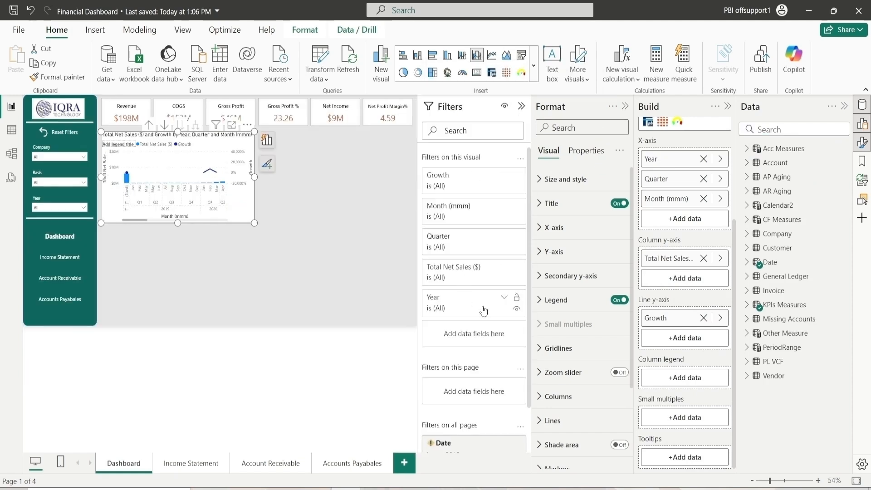
left_click(504, 301)
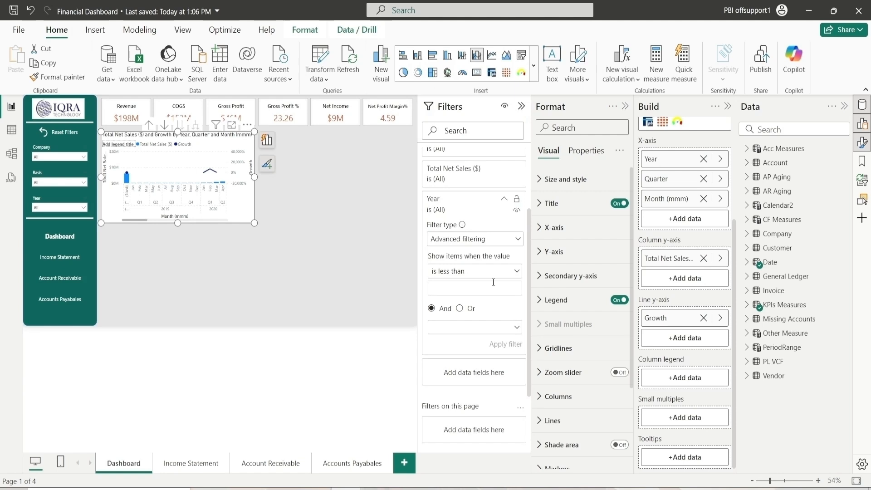
left_click(486, 241)
left_click(474, 268)
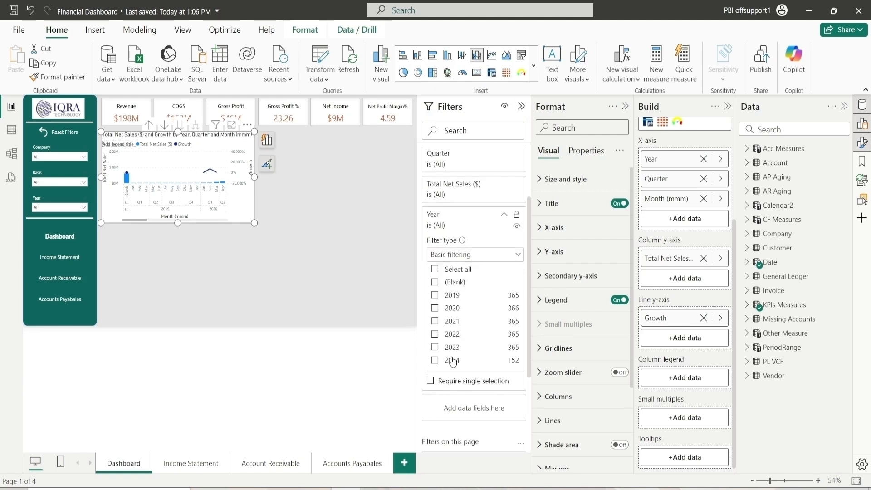
left_click(452, 360)
left_click(504, 215)
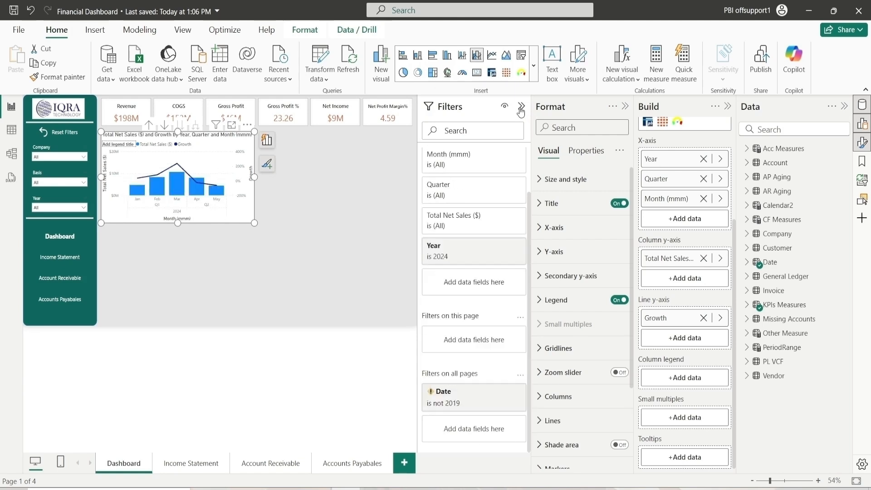
left_click(521, 107)
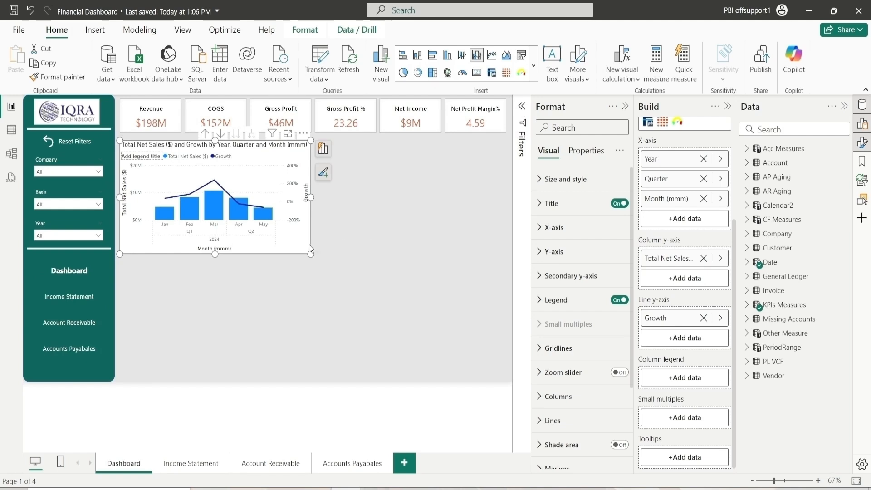
Change the chart's background color in its size and style settings
left_click(565, 179)
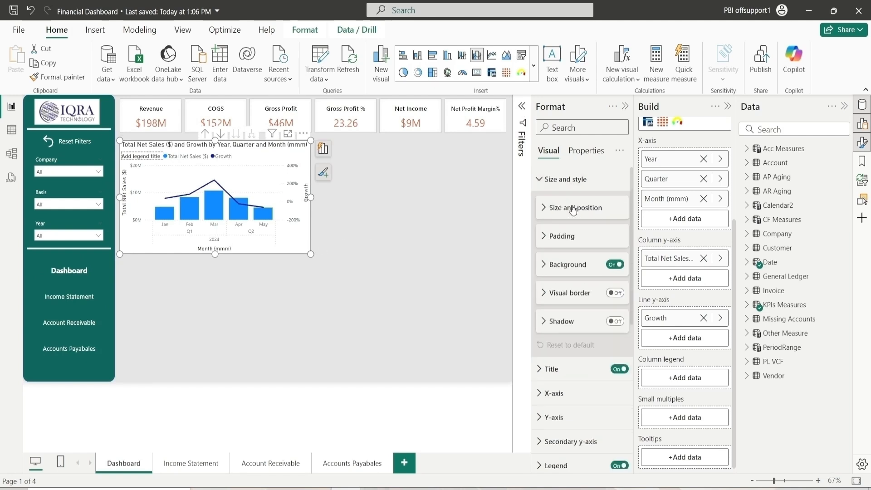
left_click(552, 268)
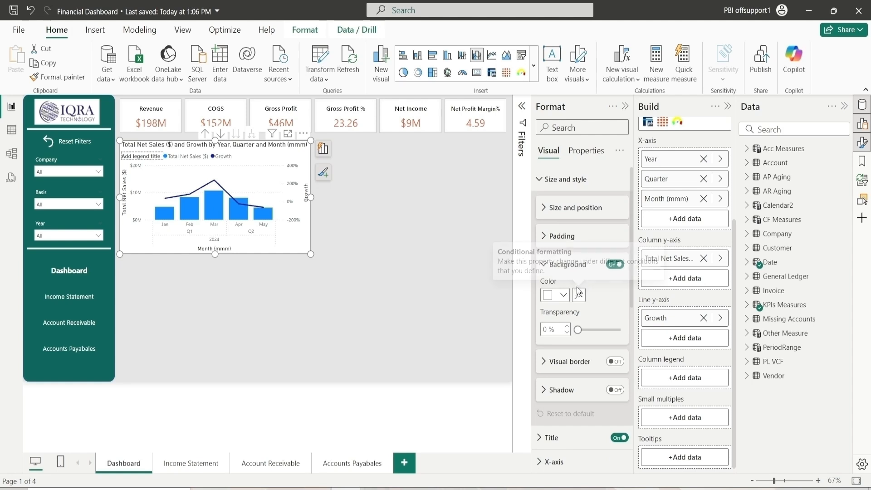
left_click(556, 296)
left_click(560, 137)
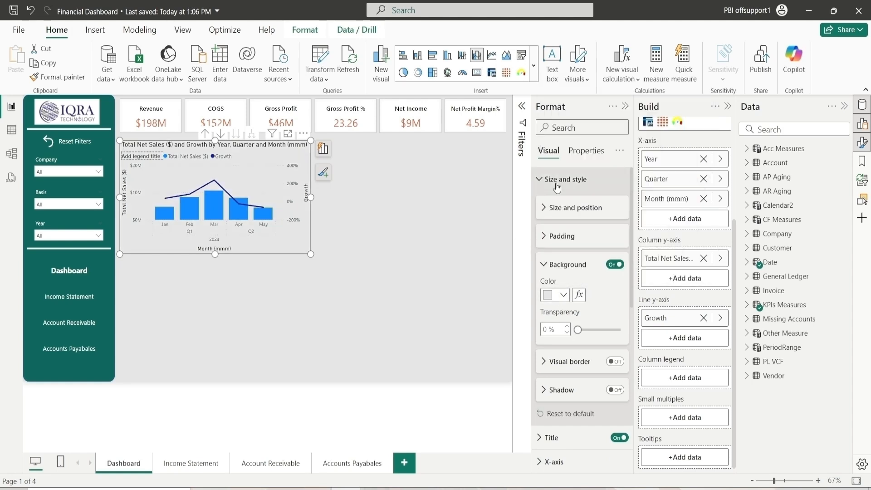
left_click(555, 268)
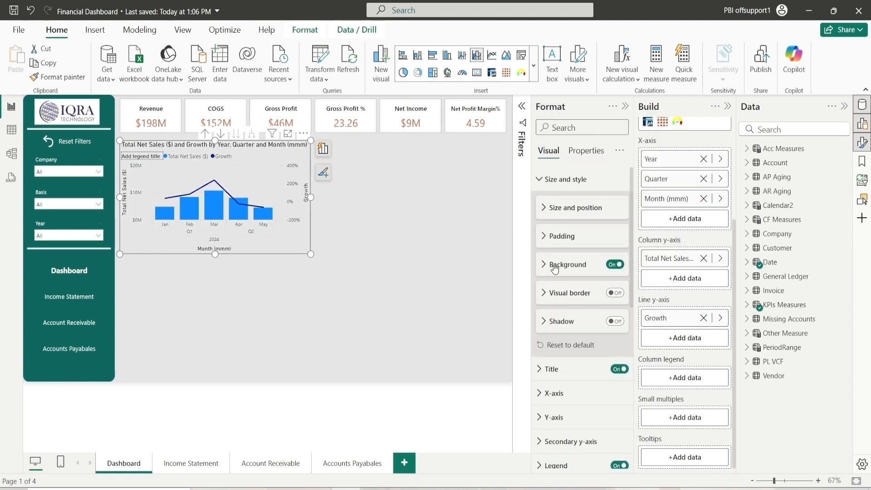
Turn on the combo chart's visual border and set its color to dark gray
left_click(620, 302)
left_click(616, 292)
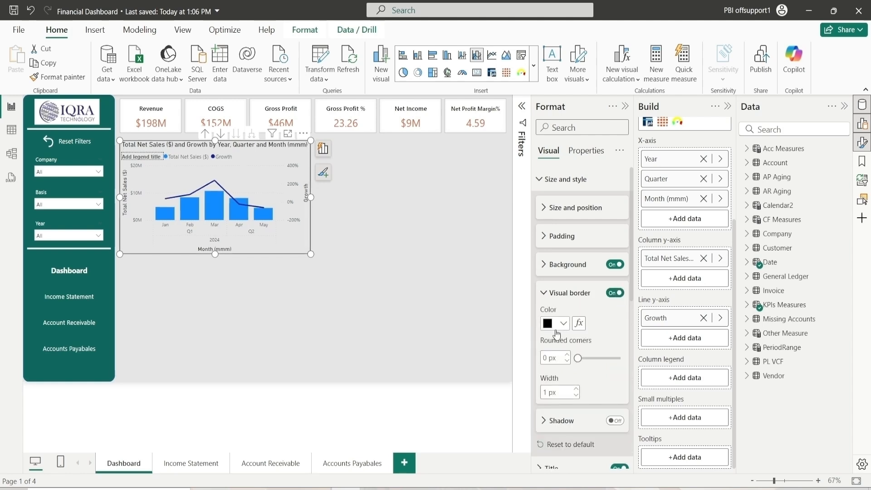
left_click(562, 324)
left_click(605, 327)
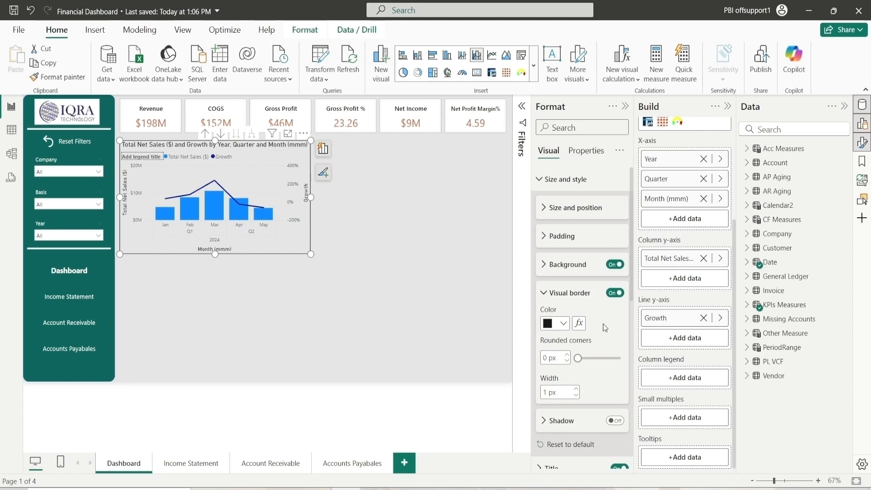
left_click(562, 326)
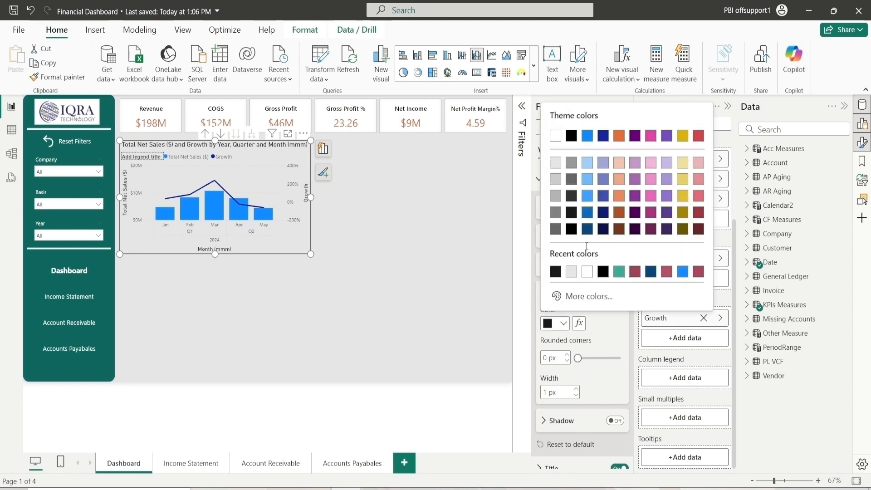
left_click(576, 195)
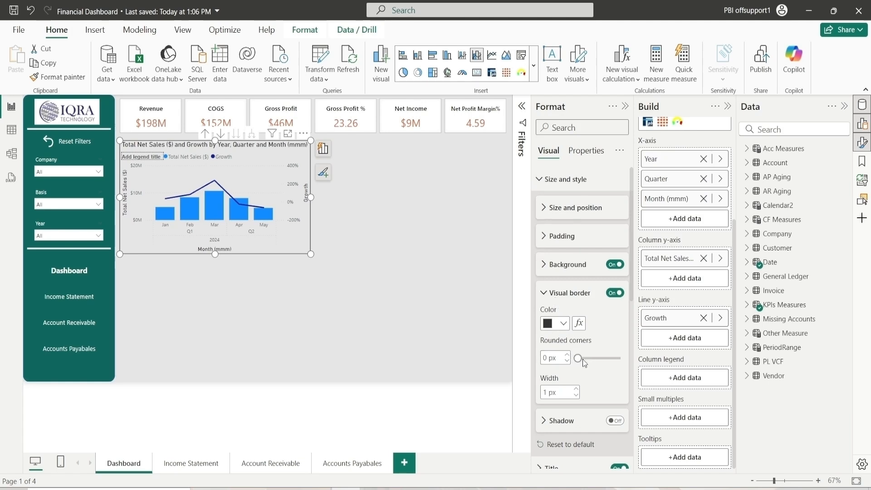
Rename the chart title to YOY Growth - Net Sales
left_click(557, 295)
left_click(562, 179)
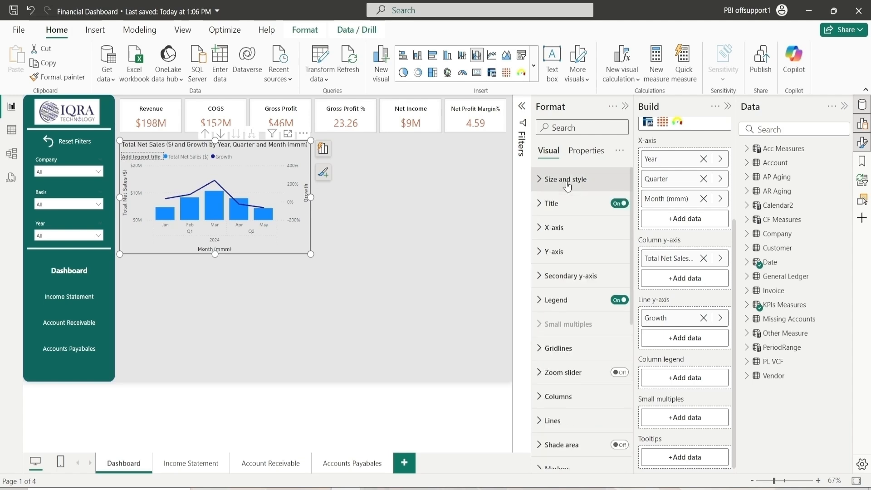
left_click(558, 203)
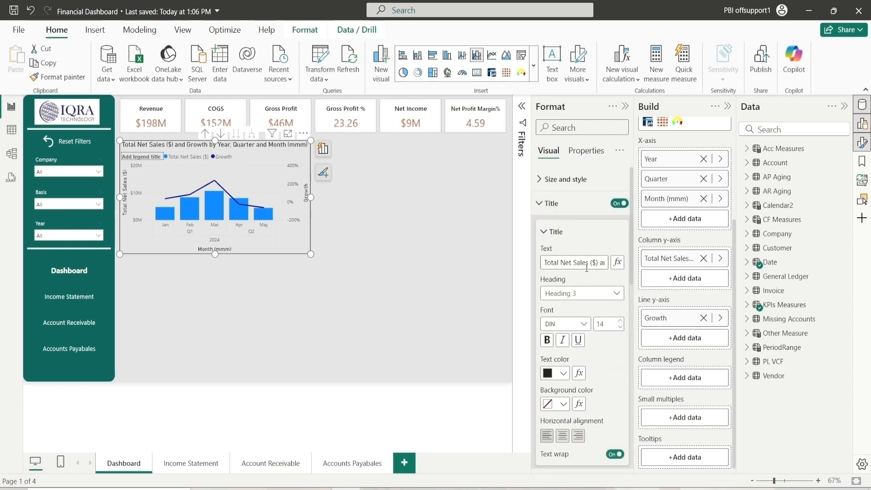
triple_click(591, 262)
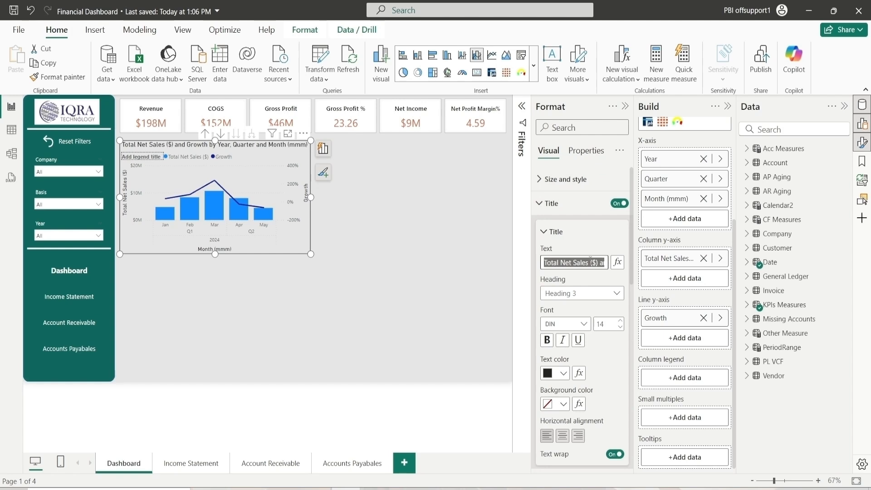
type("TOT")
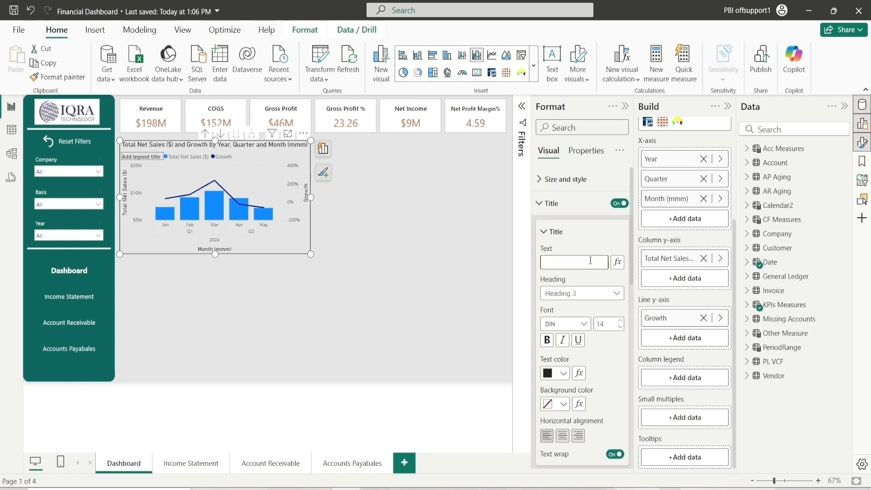
type("YOY")
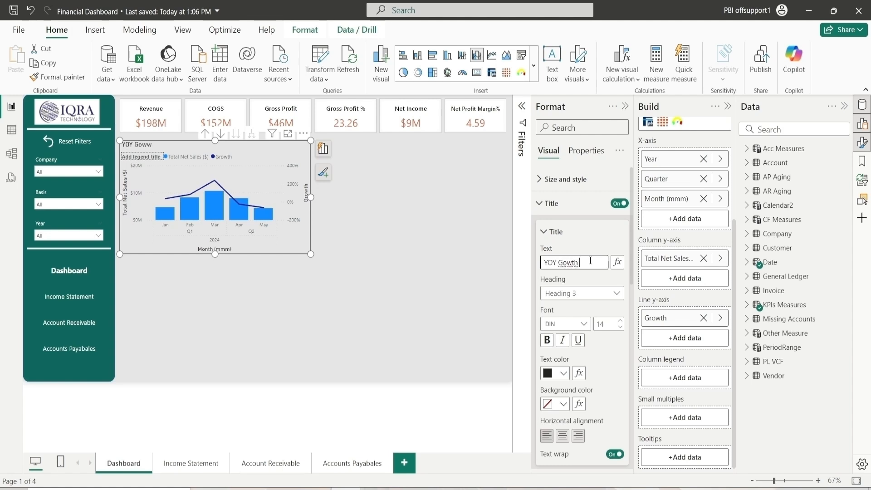
type("Gowth - Net Sales")
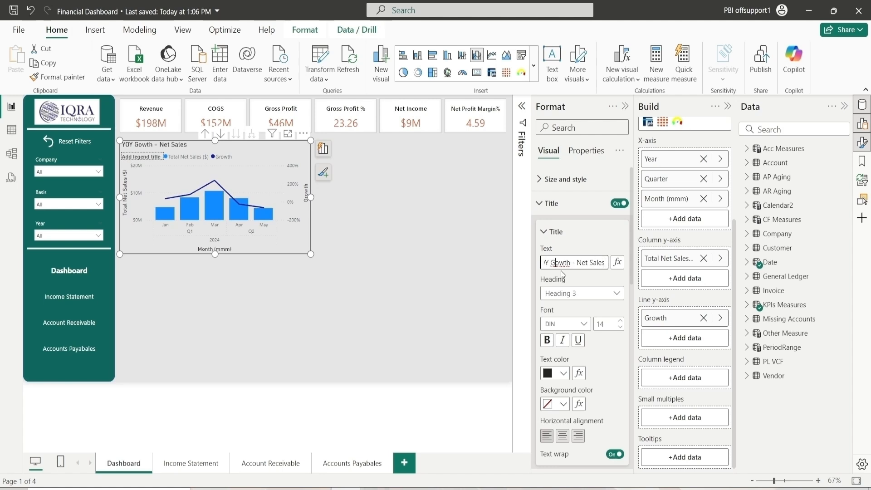
type("r")
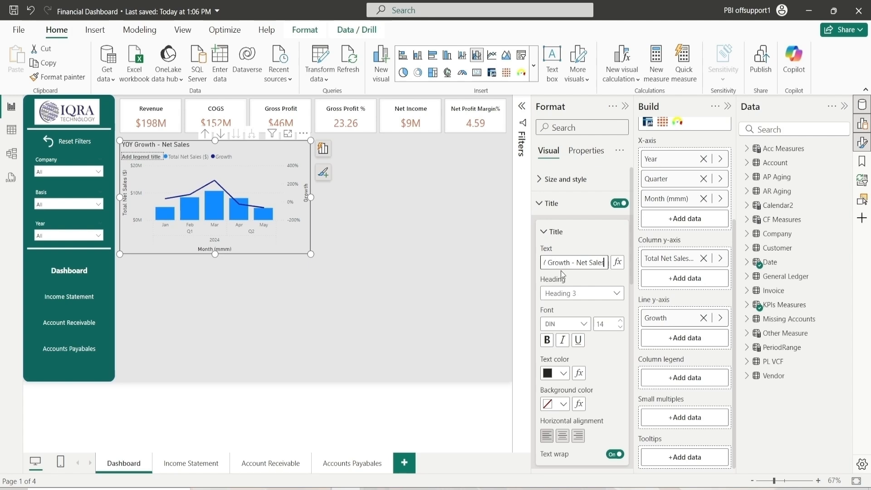
Set the title heading to Normal and its font to Segoe UI Semibold
left_click(589, 295)
left_click(572, 308)
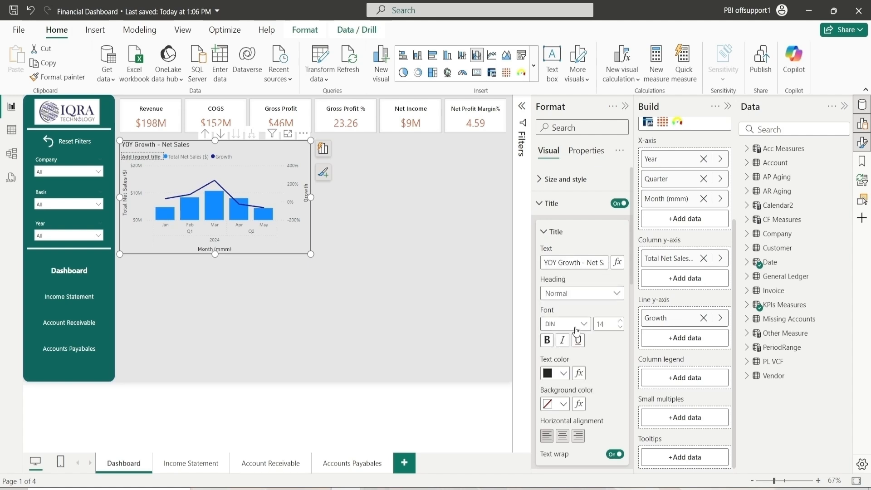
left_click(576, 325)
scroll(588, 263, "down", 10)
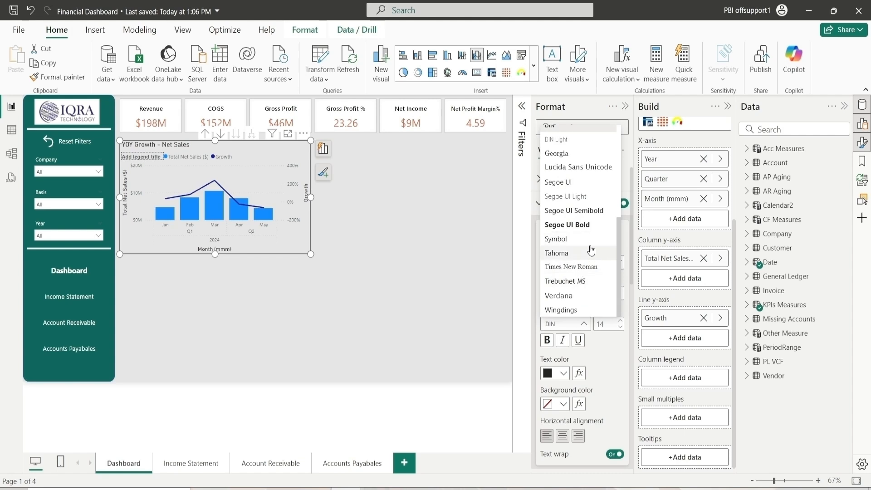
left_click(574, 210)
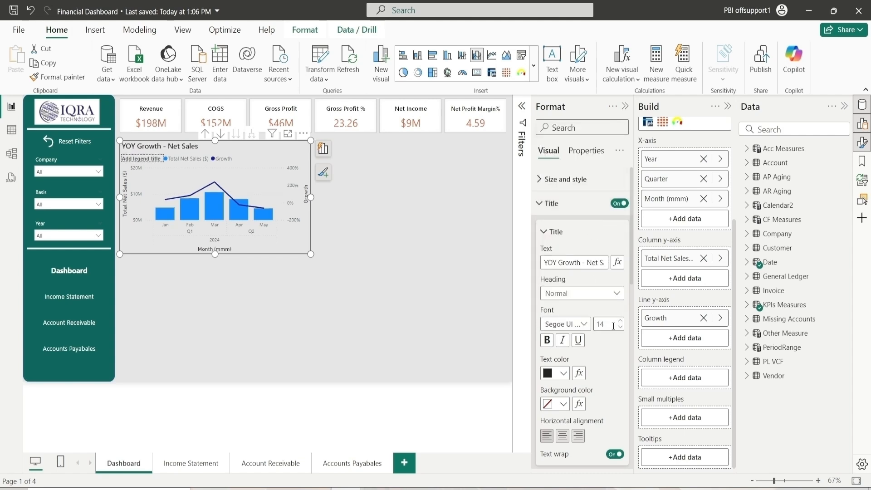
Style the title with black text, a white #FFFFFF background and centered alignment
left_click(563, 373)
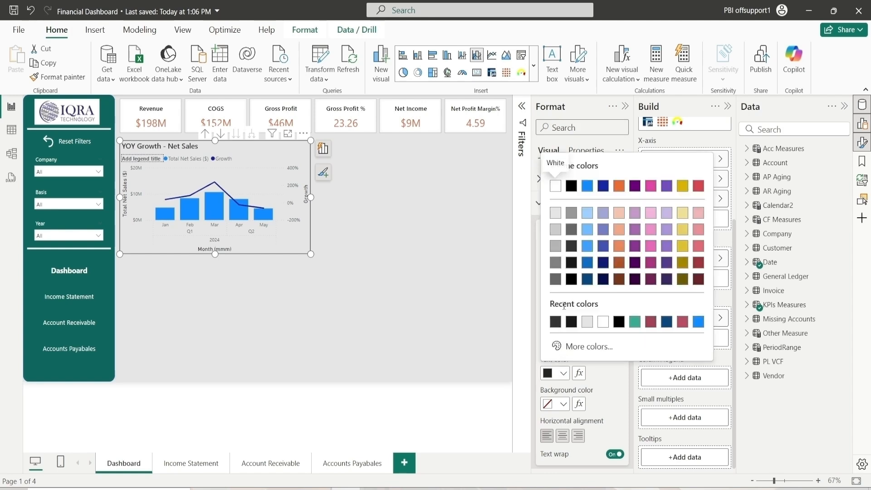
left_click(573, 279)
left_click(563, 403)
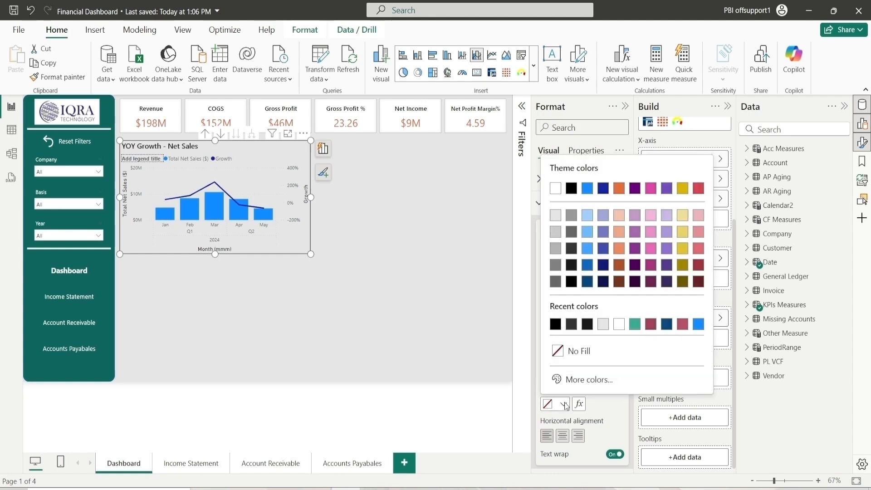
left_click(619, 324)
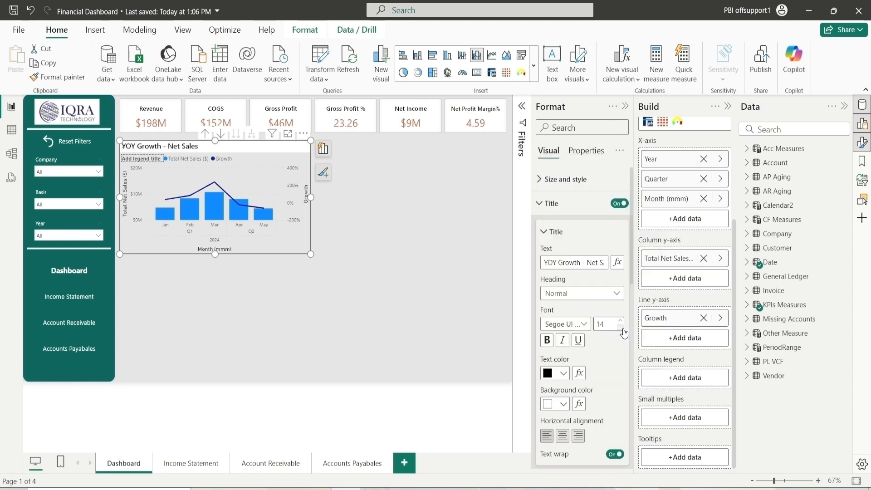
left_click(563, 436)
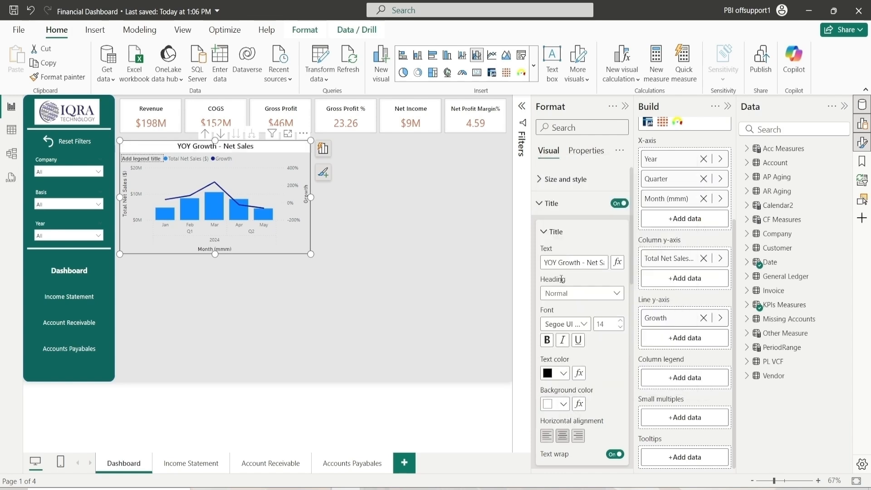
Turn on the title divider and set its color to black
left_click(557, 233)
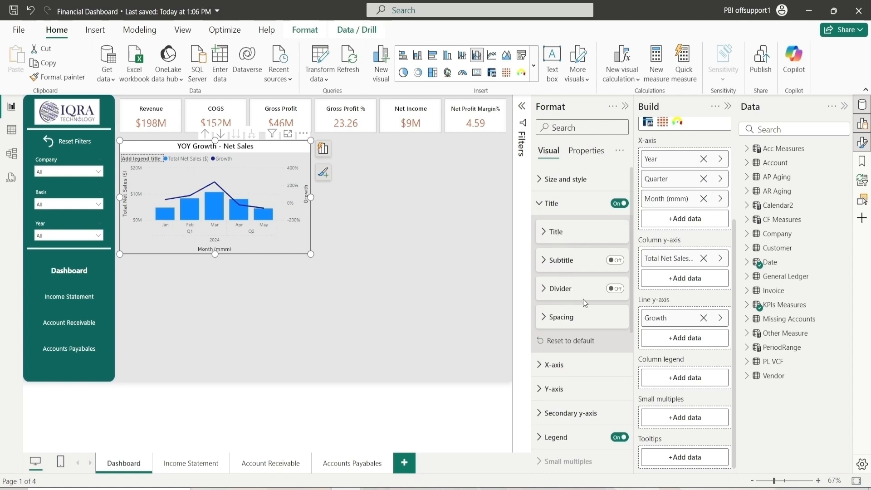
left_click(616, 289)
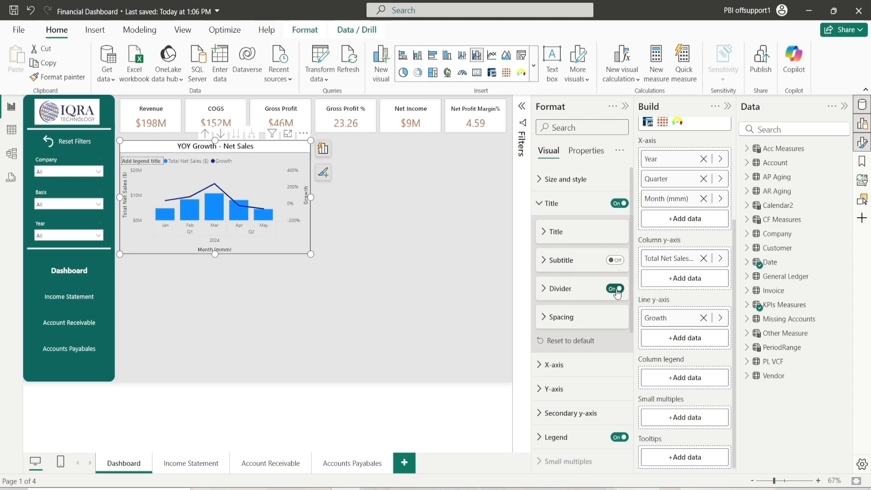
left_click(563, 290)
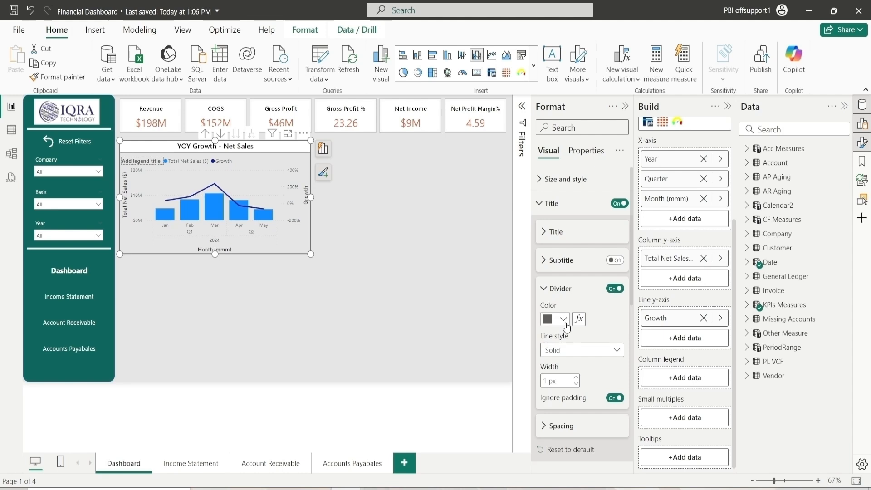
left_click(562, 320)
left_click(573, 226)
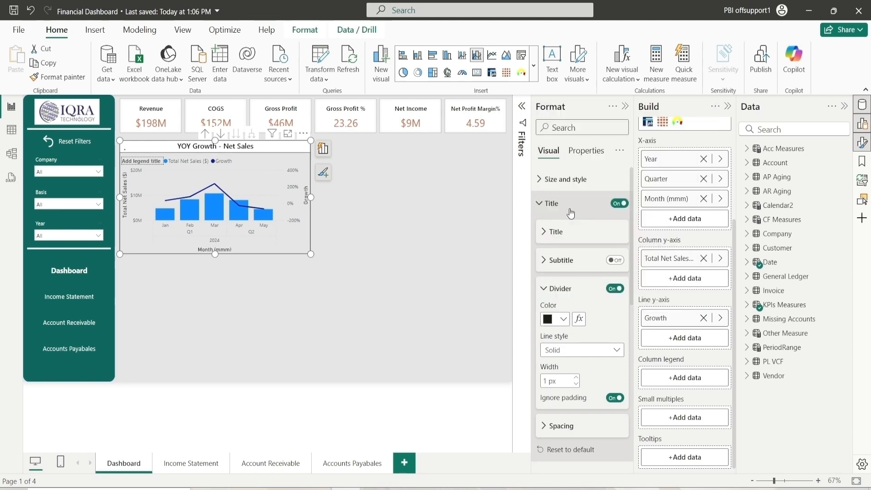
left_click(562, 292)
left_click(563, 203)
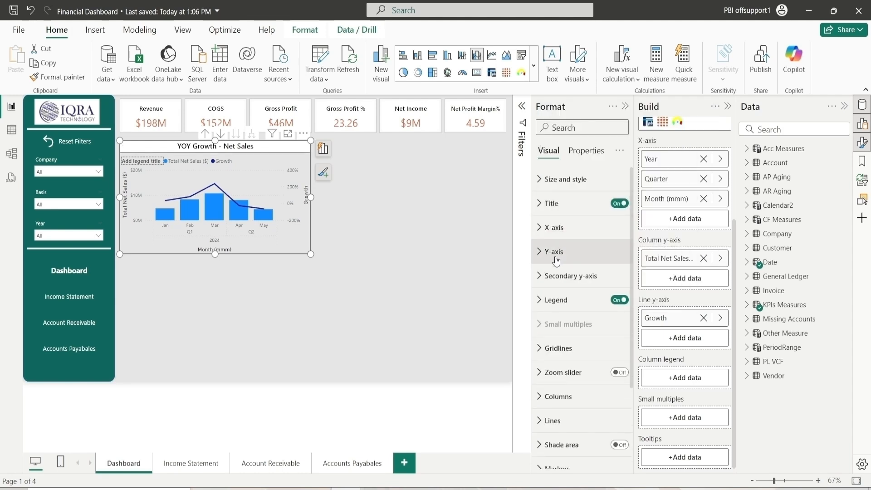
left_click(558, 231)
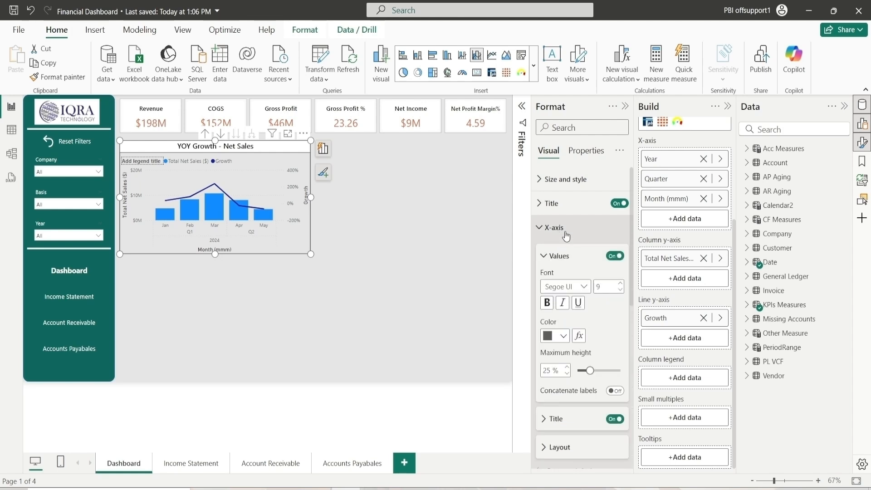
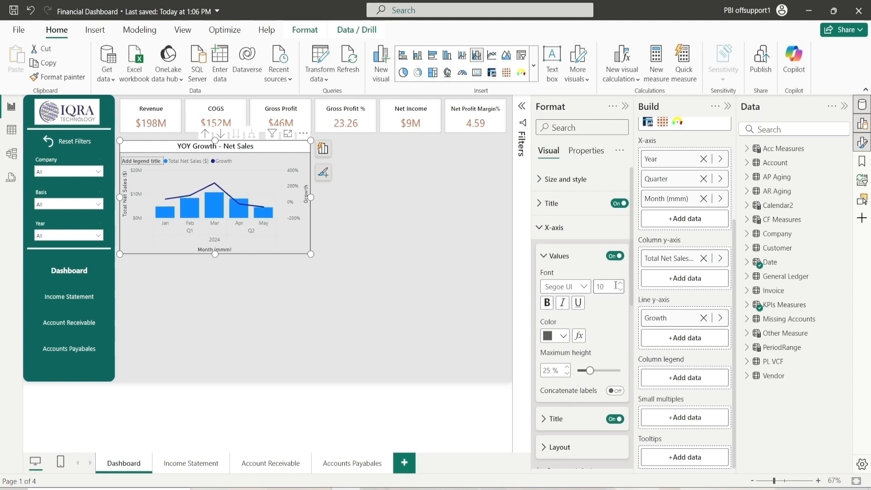
Set the x-axis value labels' color to black
left_click(563, 336)
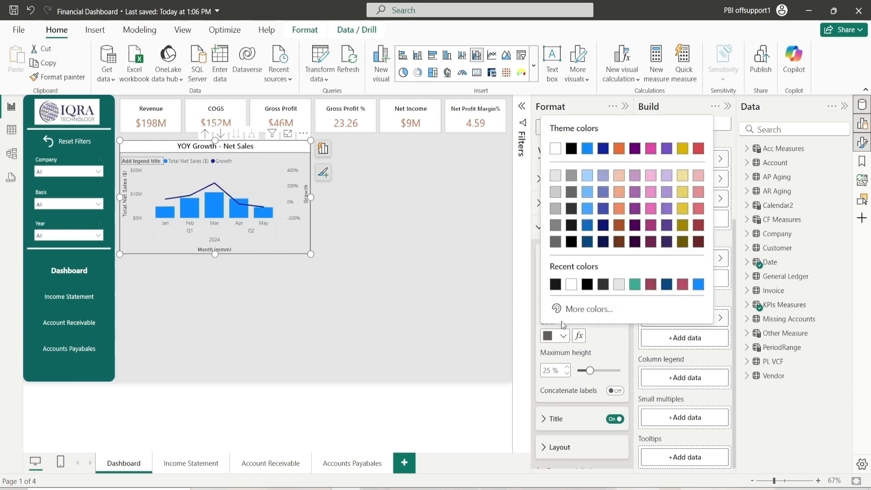
left_click(573, 245)
left_click(559, 255)
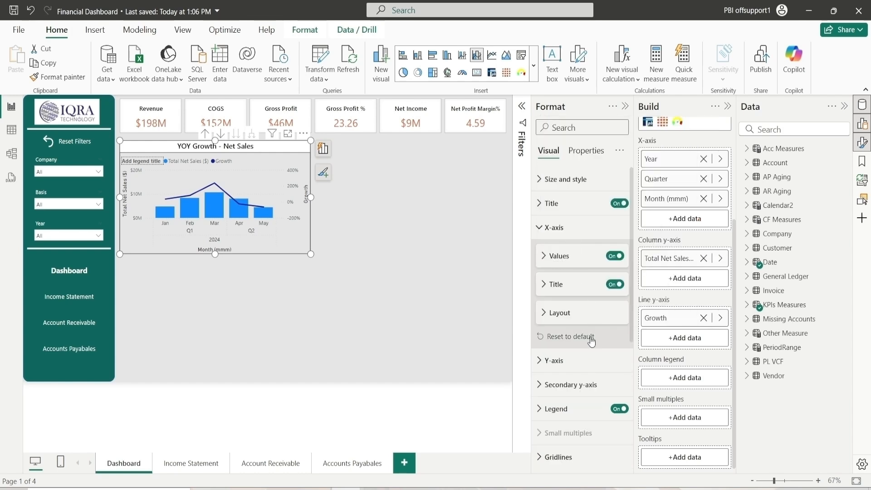
Turn off the x-axis title
left_click(567, 285)
left_click(567, 285)
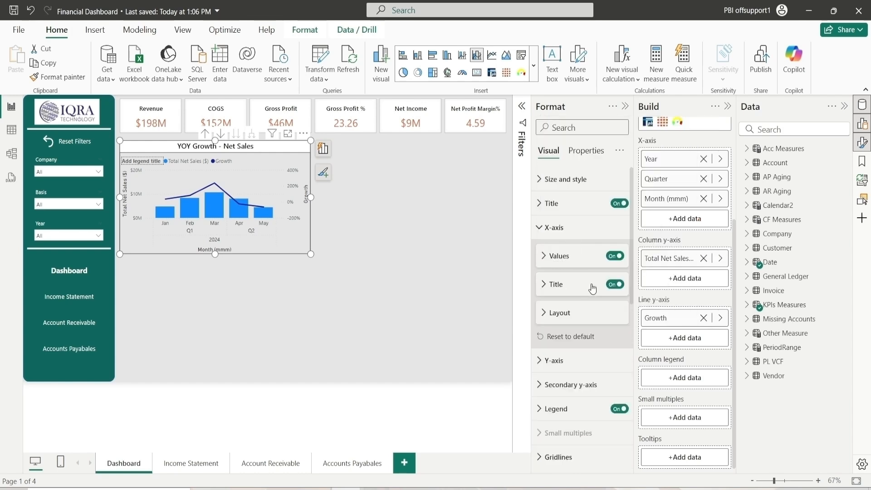
left_click(615, 285)
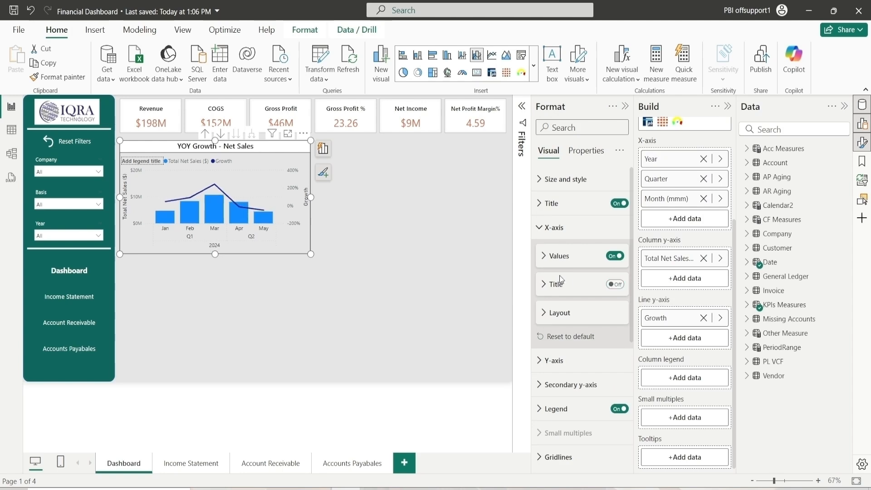
Set the y-axis range minimum to 0
left_click(549, 227)
left_click(551, 251)
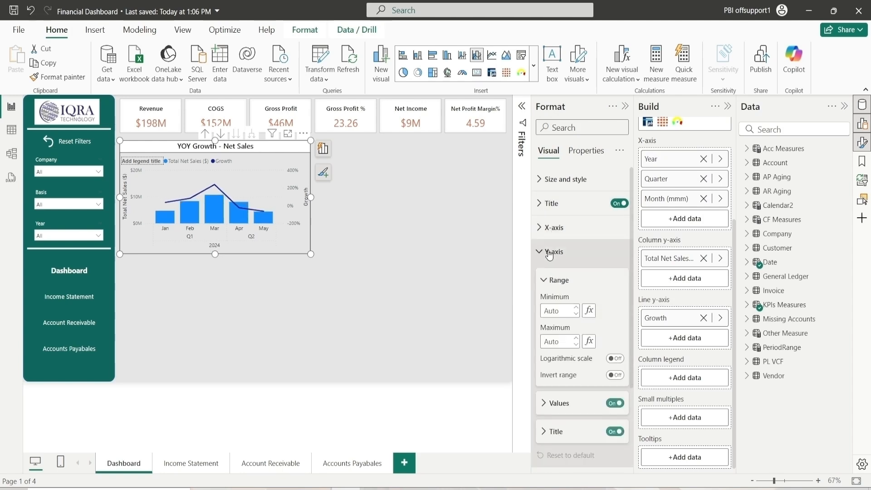
left_click(563, 309)
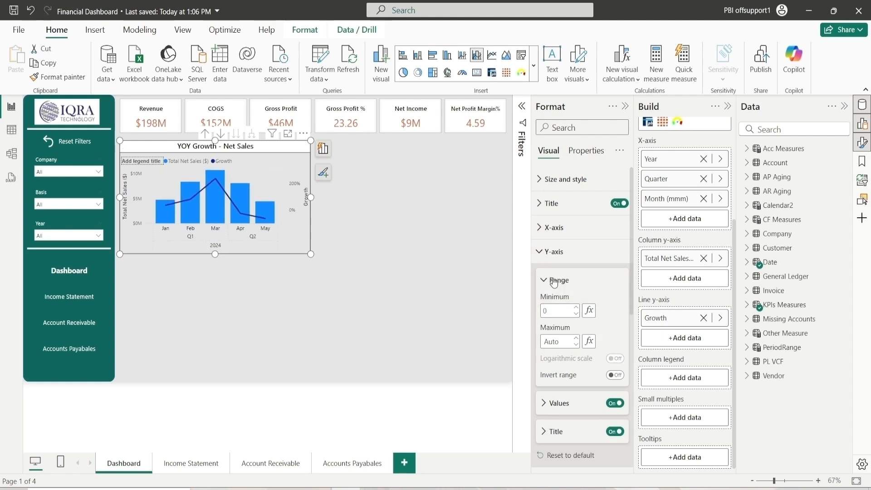
Set the y-axis value labels' color to black
left_click(565, 272)
left_click(566, 309)
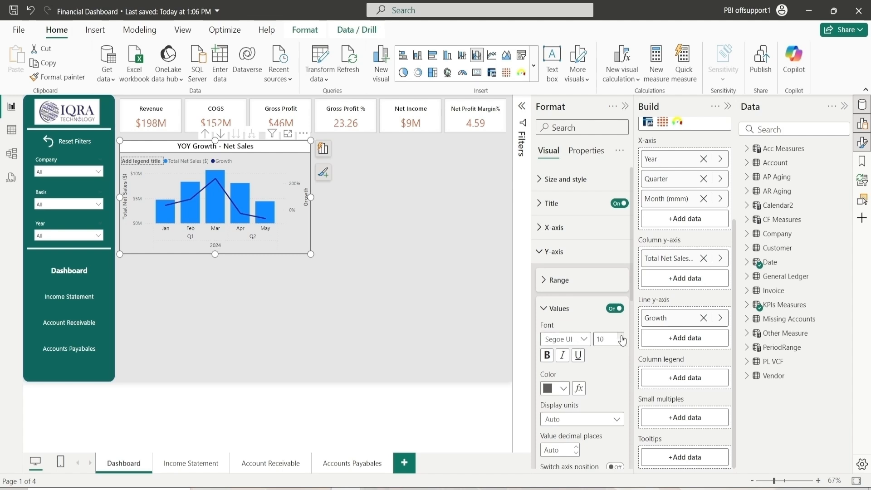
left_click(563, 389)
left_click(556, 337)
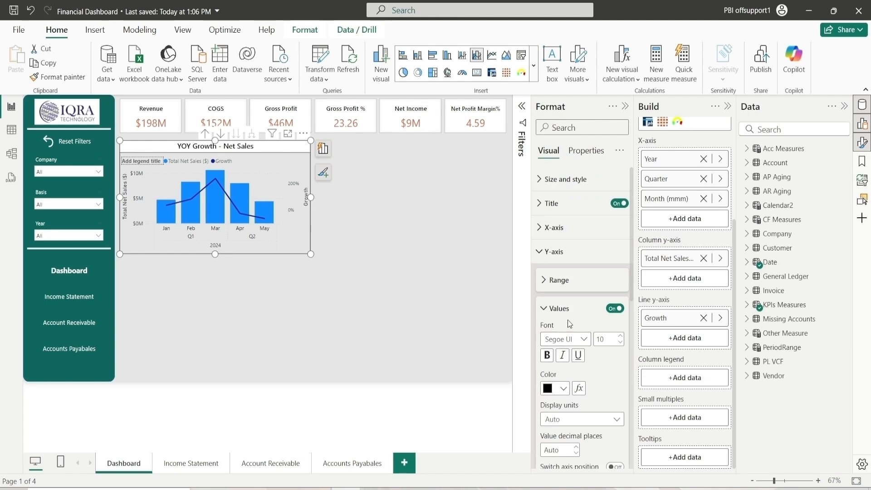
scroll(565, 316, "down", 2)
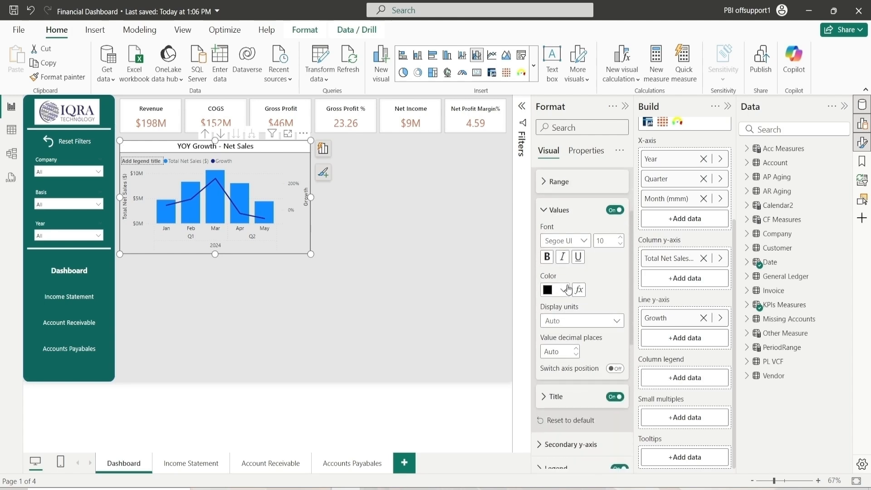
left_click(562, 210)
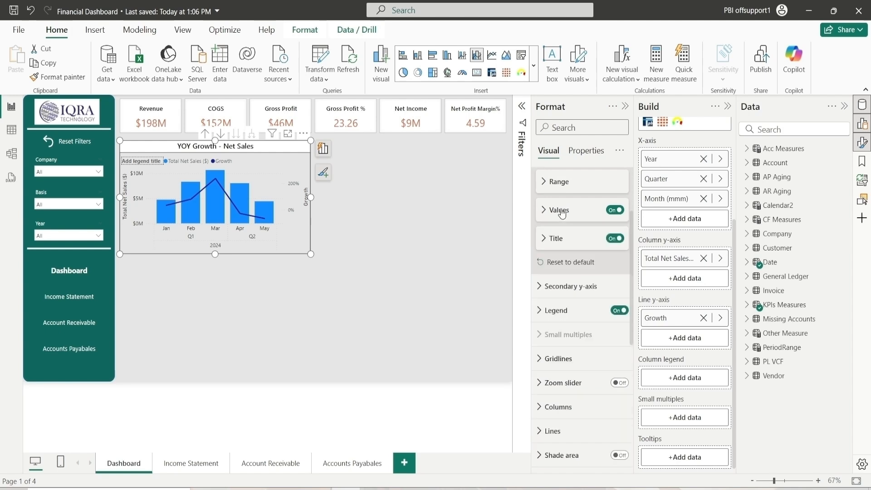
Turn off the y-axis title
left_click(614, 240)
scroll(575, 254, "up", 2)
left_click(574, 252)
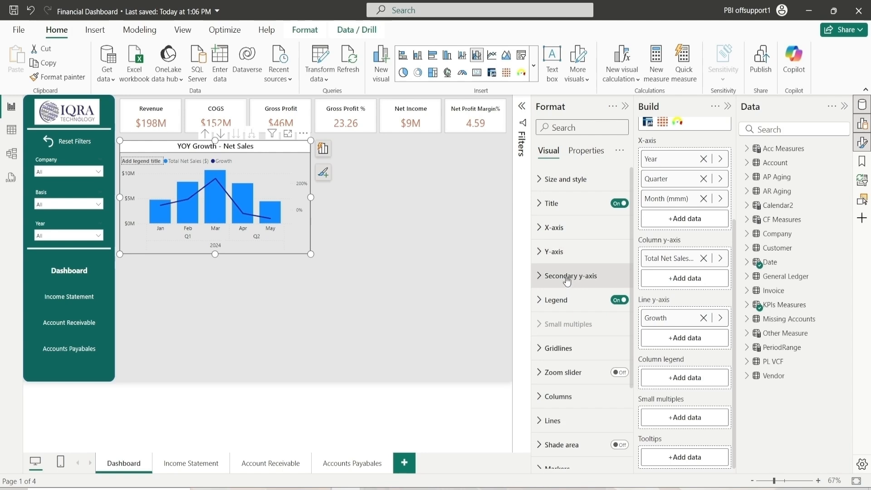
Turn on the value labels for the secondary y-axis
left_click(567, 278)
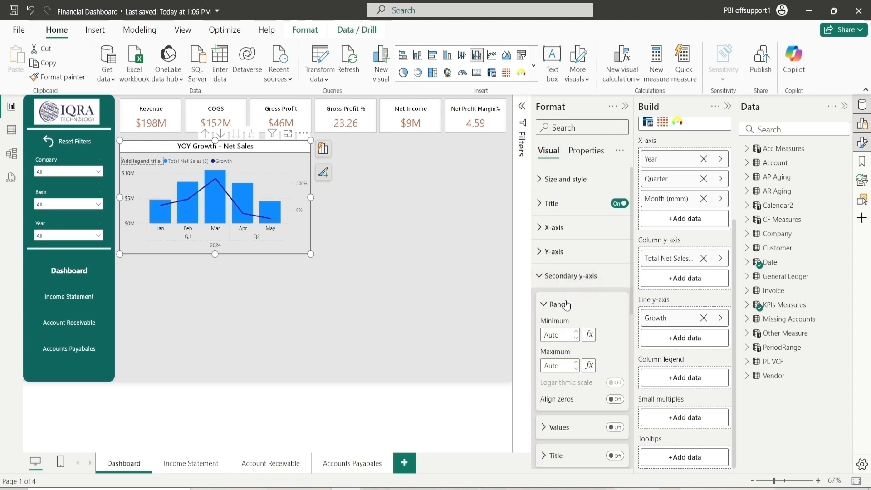
left_click(616, 427)
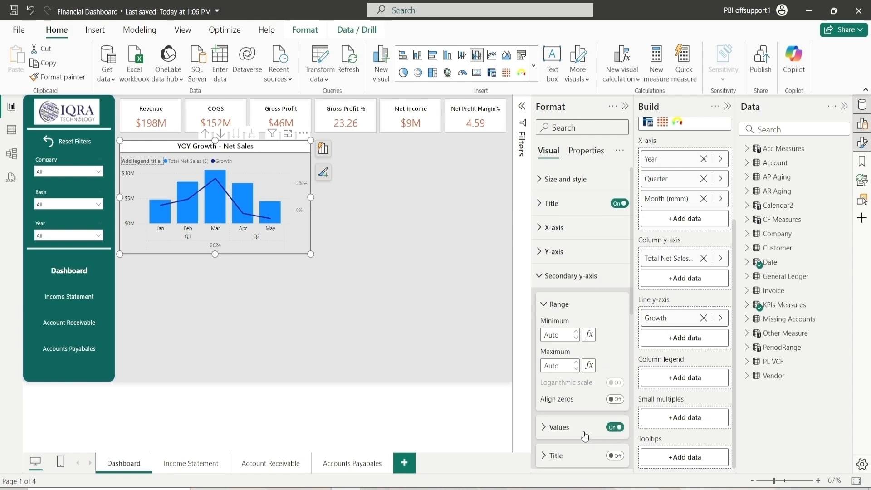
left_click(560, 431)
scroll(563, 422, "down", 3)
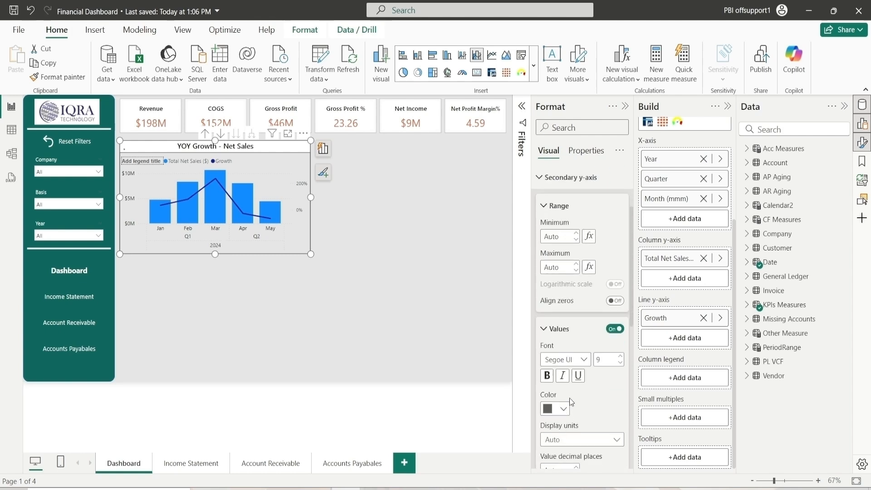
Set the secondary y-axis values to font size 10 and black color
left_click(622, 356)
left_click(565, 410)
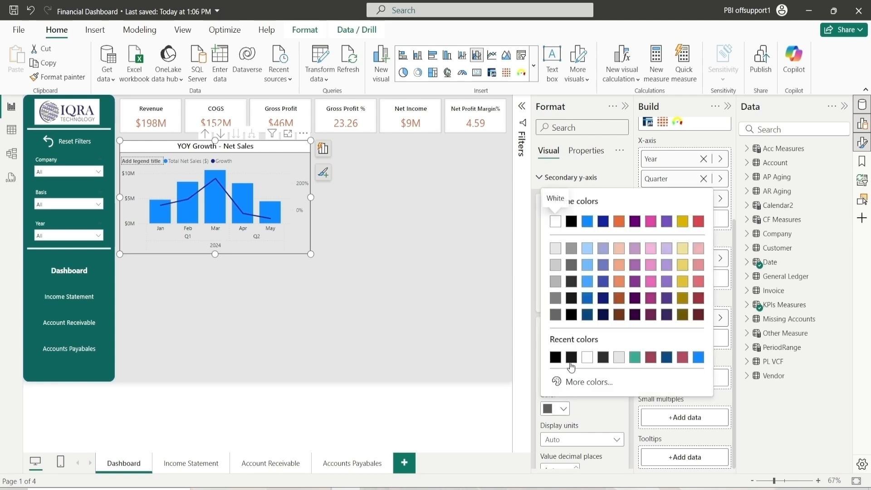
left_click(555, 358)
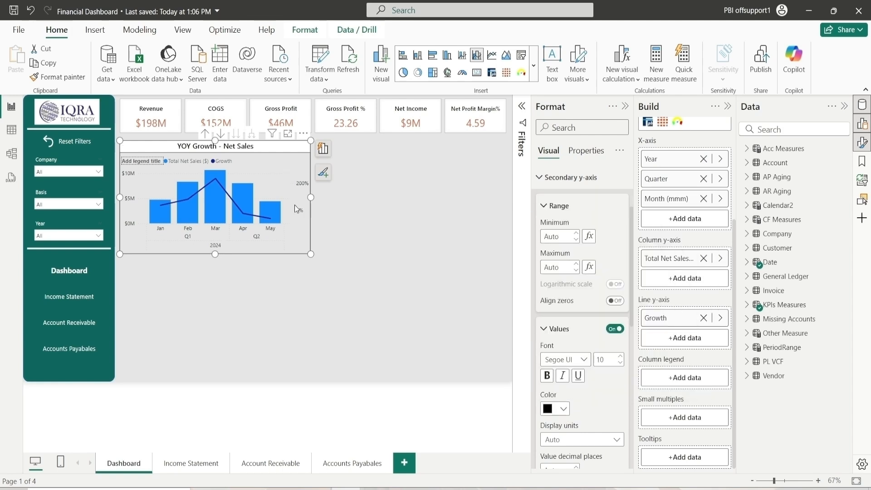
Set the legend position to Top center
left_click(543, 332)
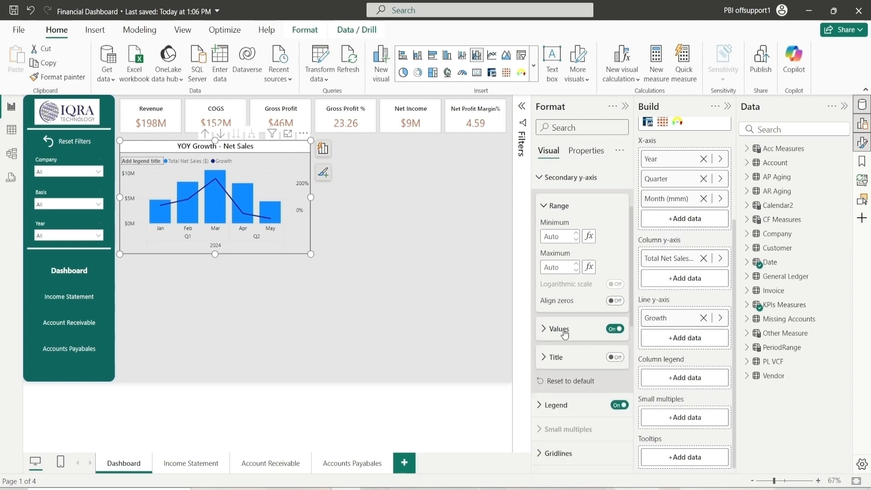
left_click(563, 206)
left_click(562, 179)
left_click(558, 203)
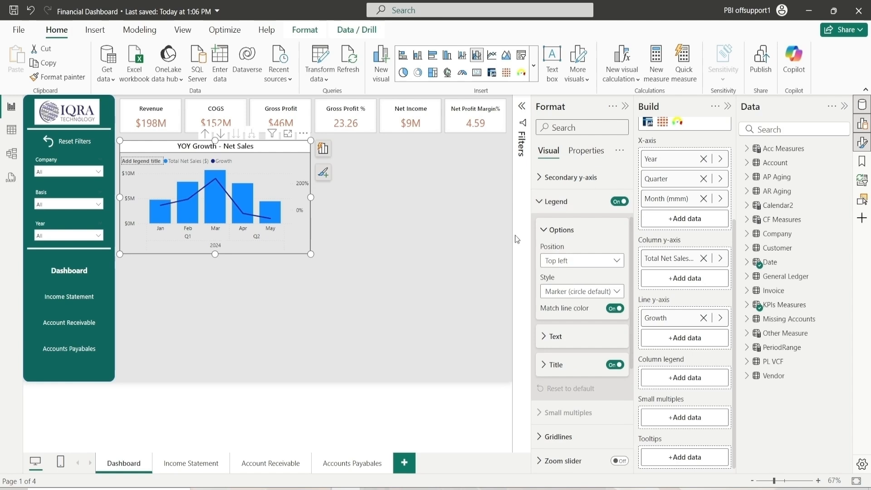
left_click(565, 265)
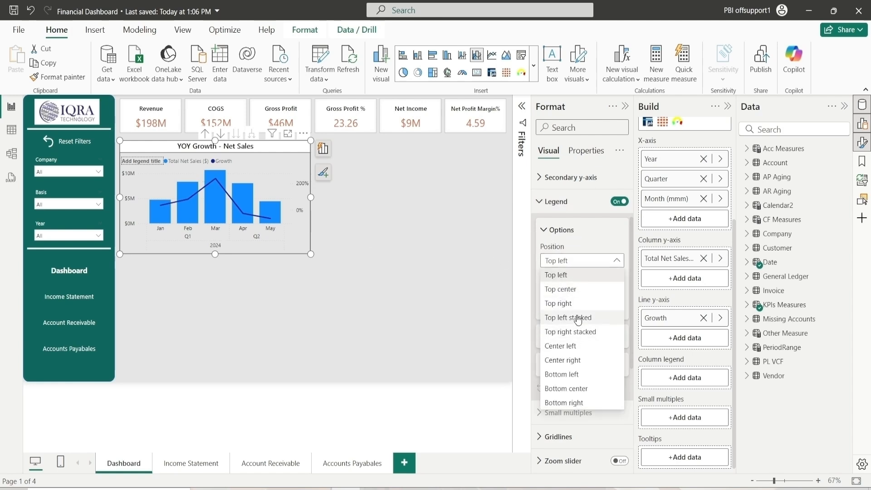
left_click(561, 290)
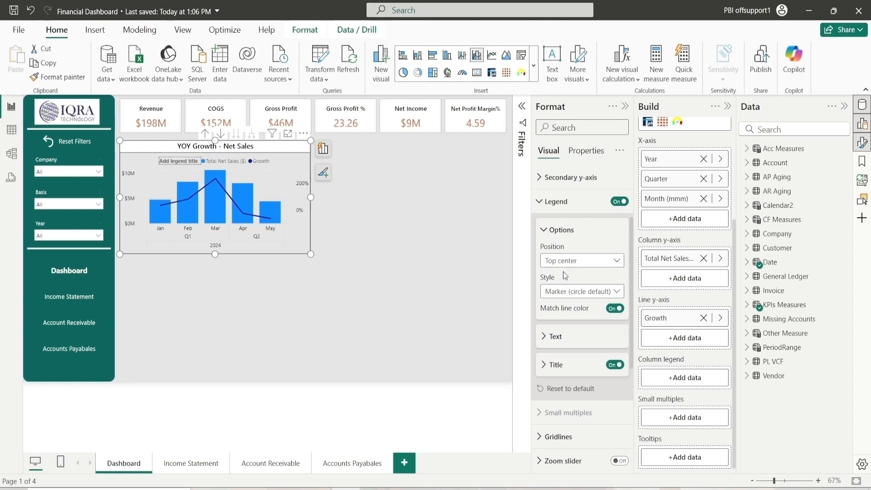
Set the legend text color to black
left_click(551, 230)
left_click(575, 259)
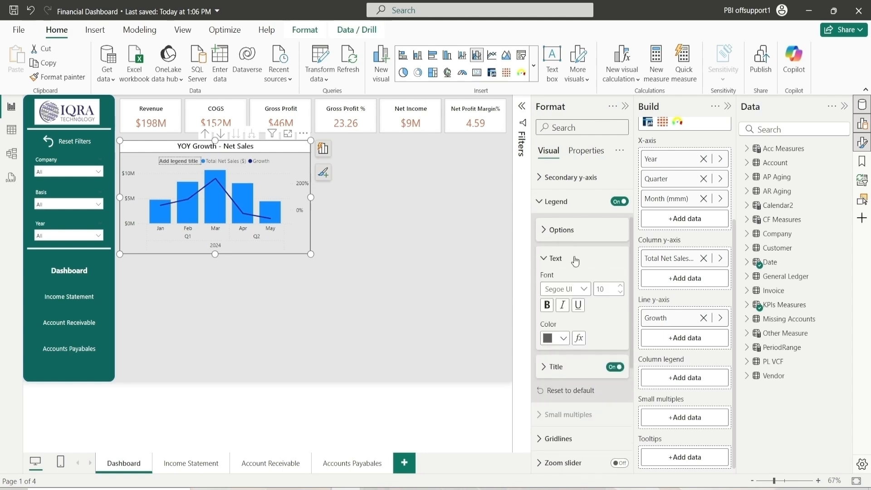
left_click(562, 338)
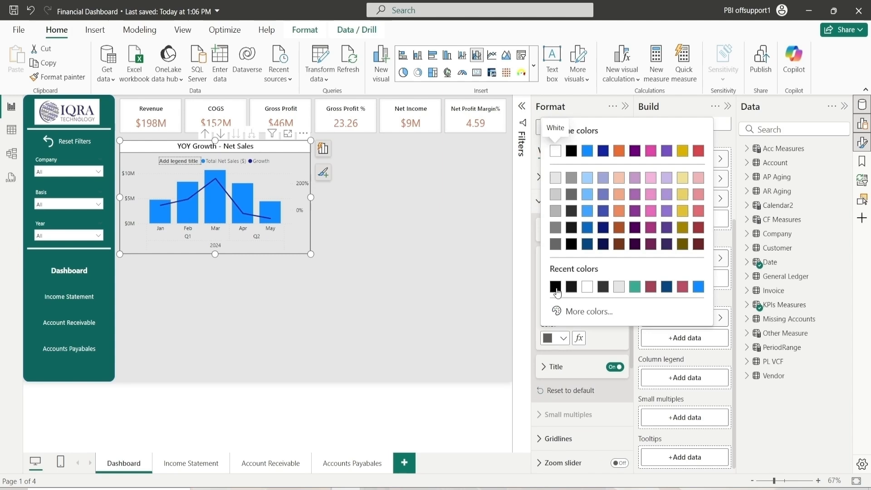
left_click(557, 293)
left_click(552, 258)
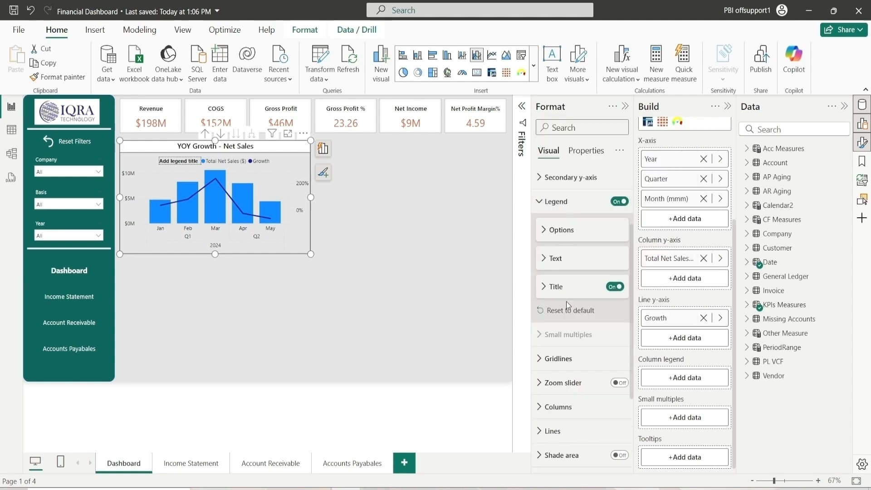
Turn off the legend title
left_click(614, 287)
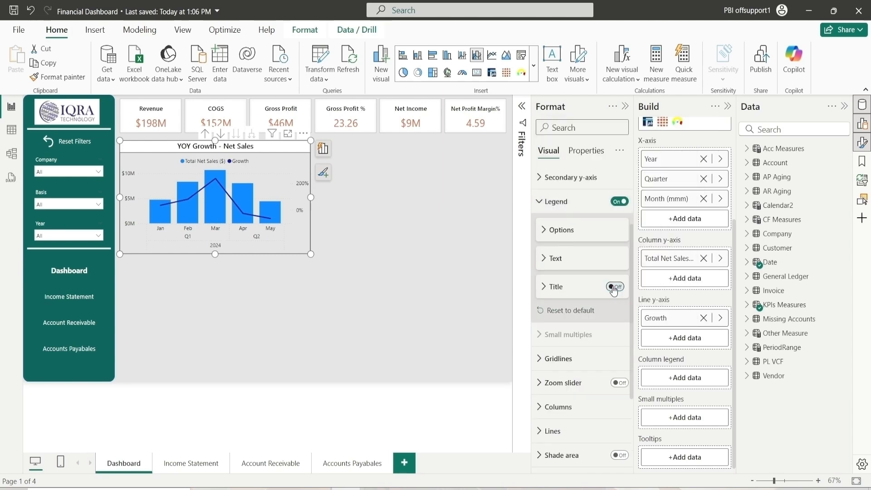
Set the horizontal gridlines to a dark gray color and Solid line style
left_click(555, 201)
left_click(572, 257)
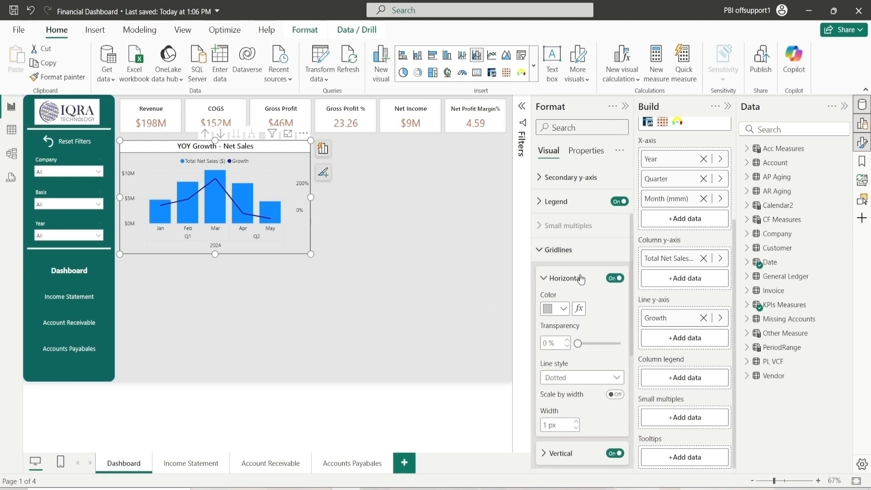
left_click(562, 308)
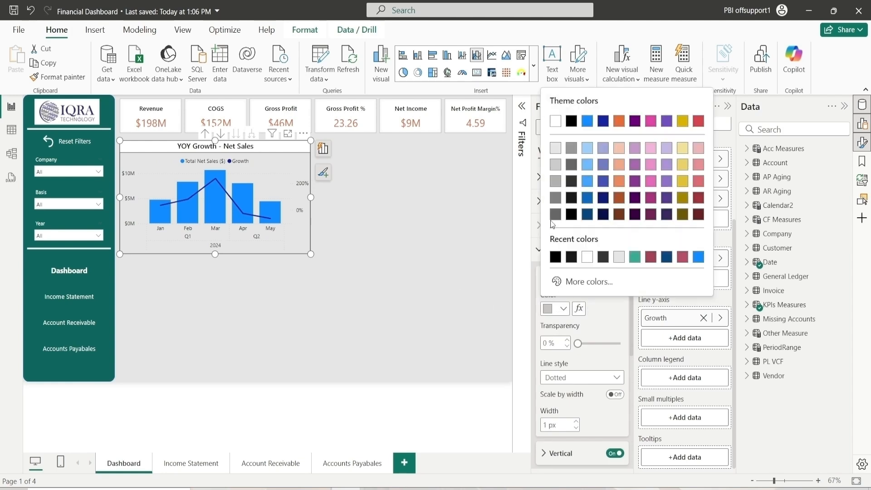
left_click(555, 167)
left_click(562, 309)
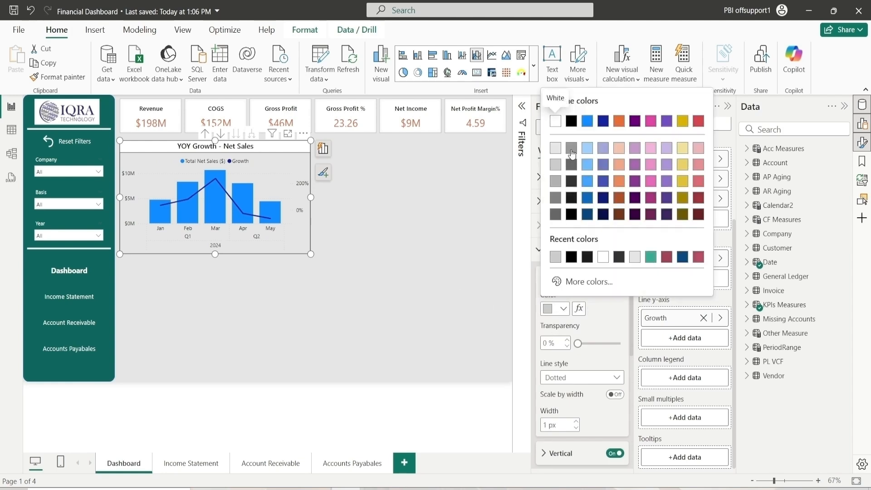
left_click(571, 165)
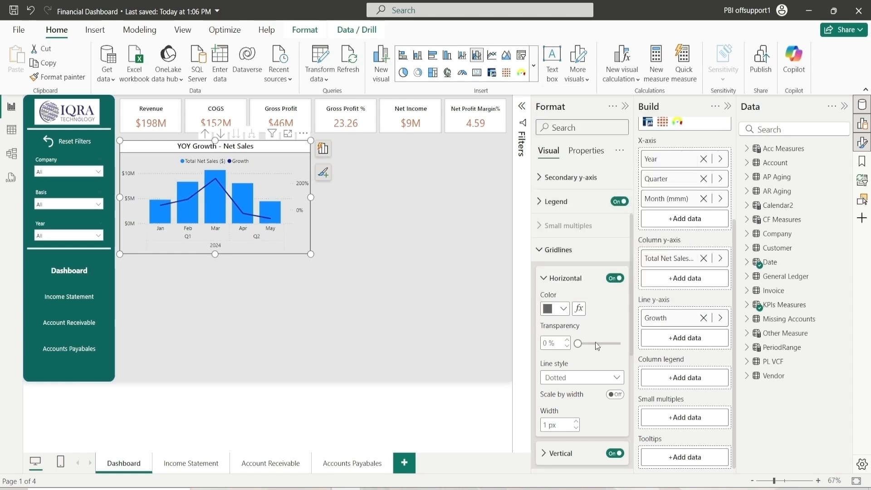
left_click(570, 377)
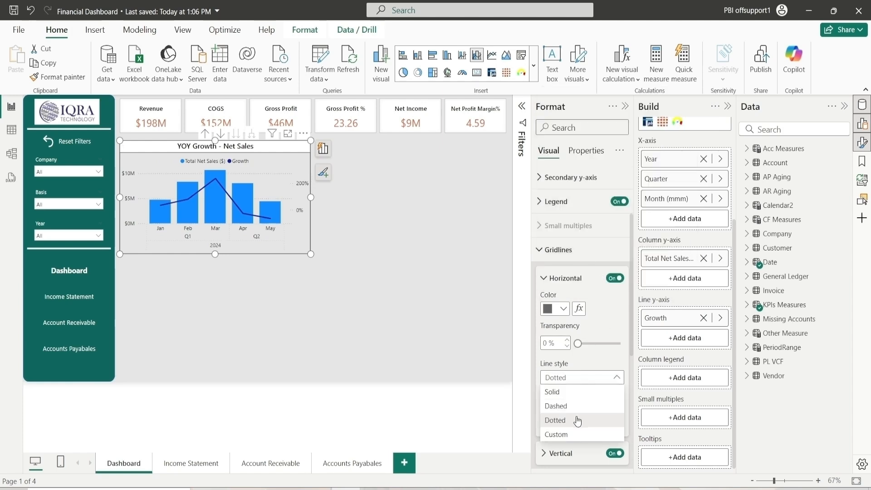
left_click(552, 392)
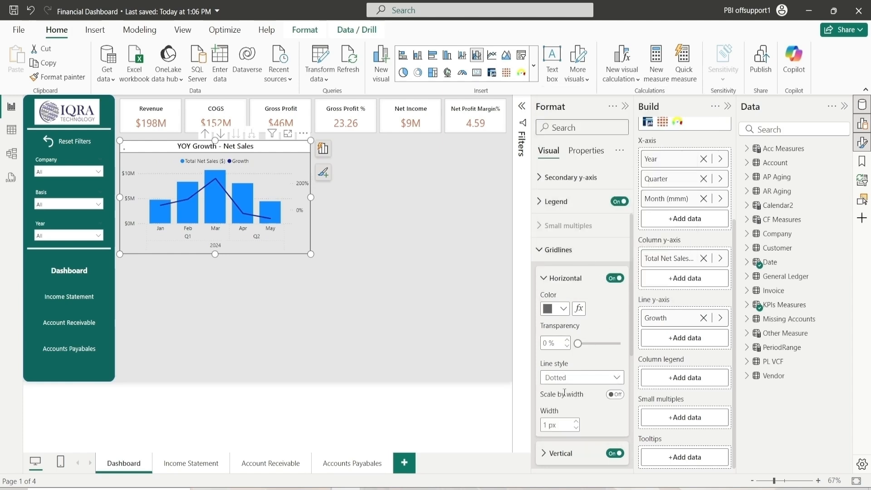
Set the vertical gridlines to a dark gray color and Solid line style
left_click(560, 281)
left_click(563, 305)
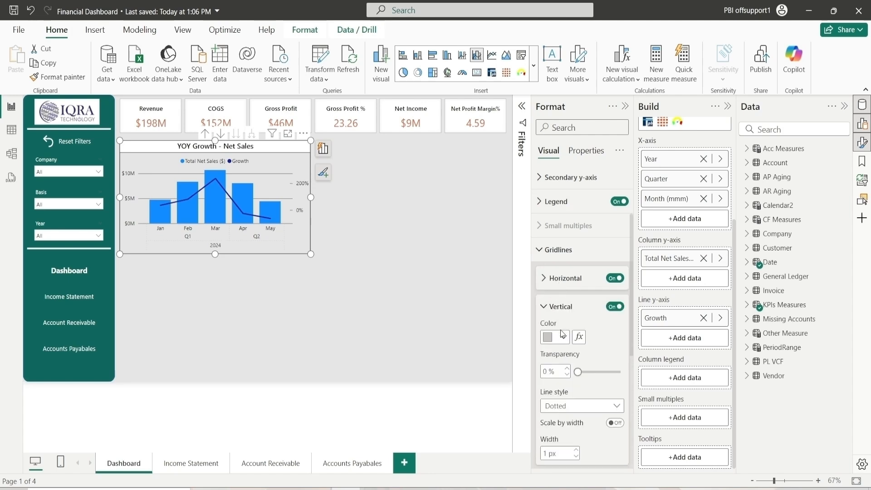
left_click(563, 336)
left_click(555, 285)
left_click(569, 407)
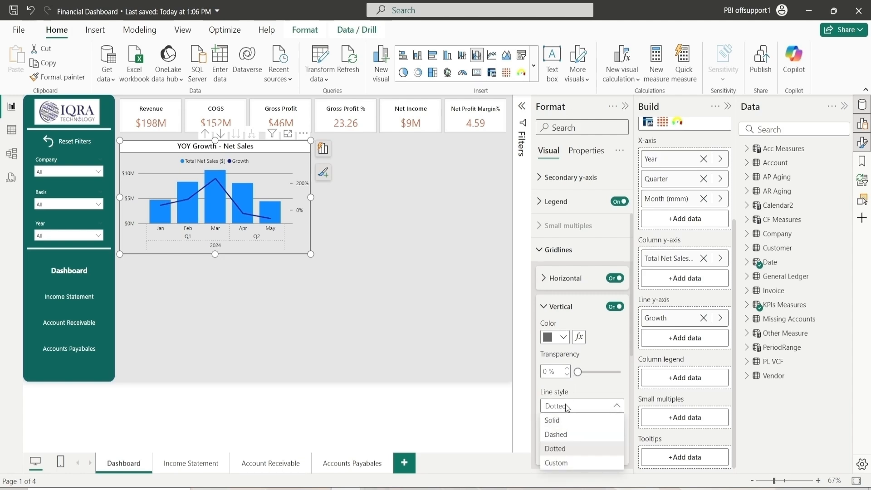
left_click(557, 421)
scroll(600, 372, "down", 3)
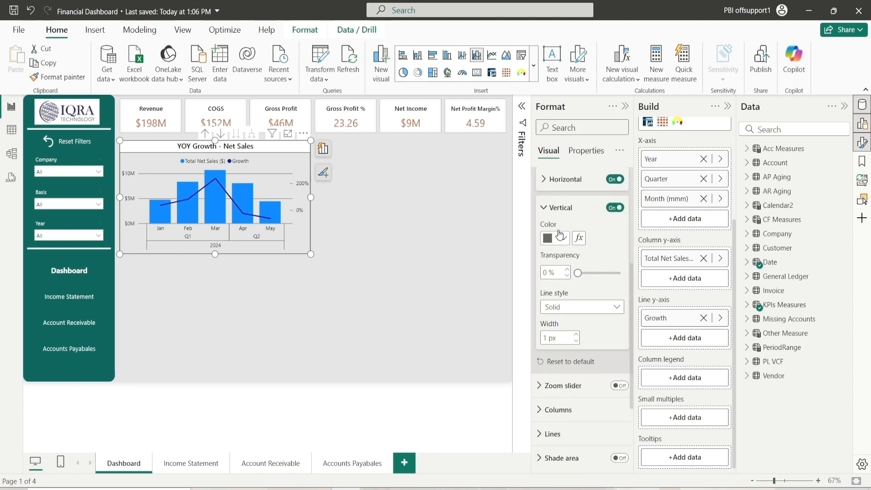
left_click(560, 208)
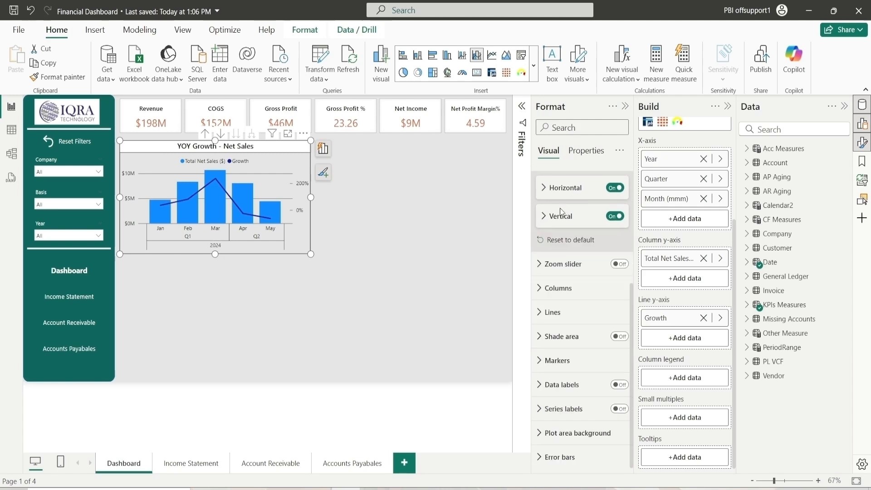
Set the column fill color to a custom teal, hex #3FB4B2
scroll(569, 228, "up", 3)
left_click(557, 258)
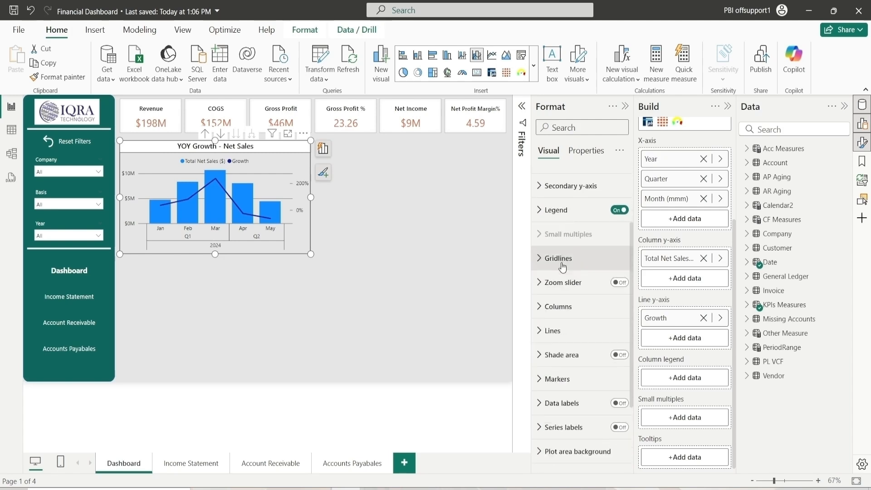
left_click(556, 308)
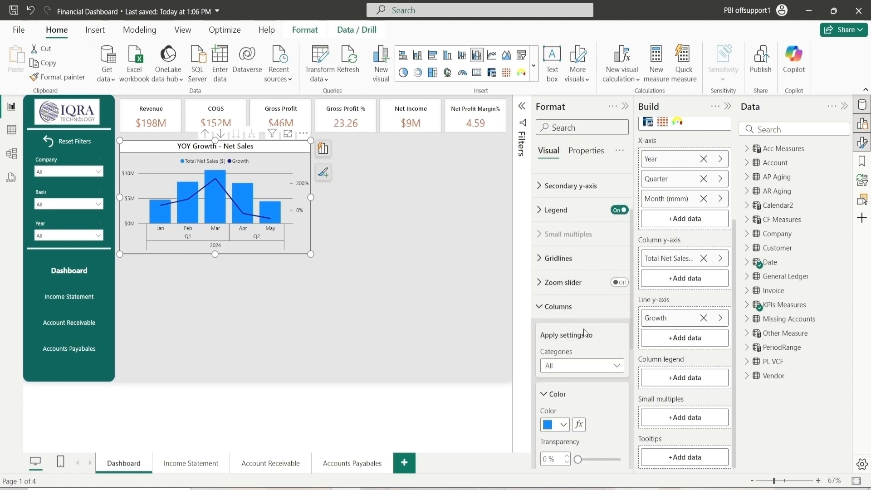
scroll(584, 332, "down", 2)
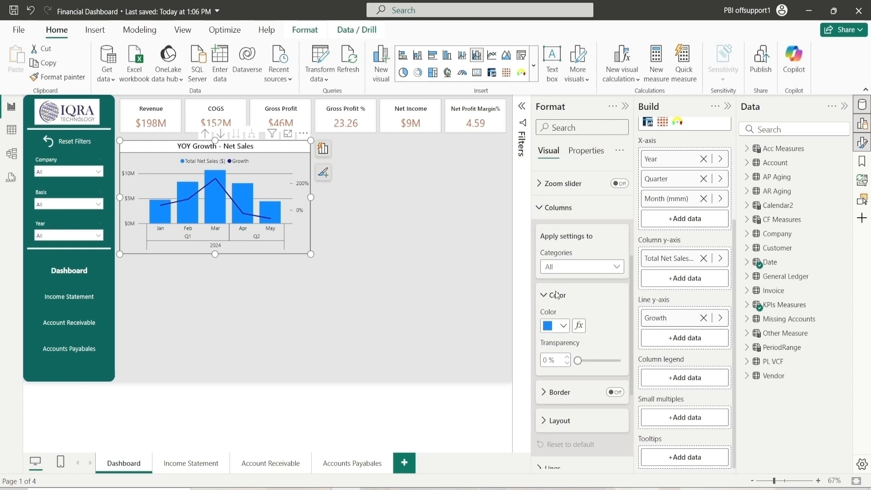
left_click(559, 330)
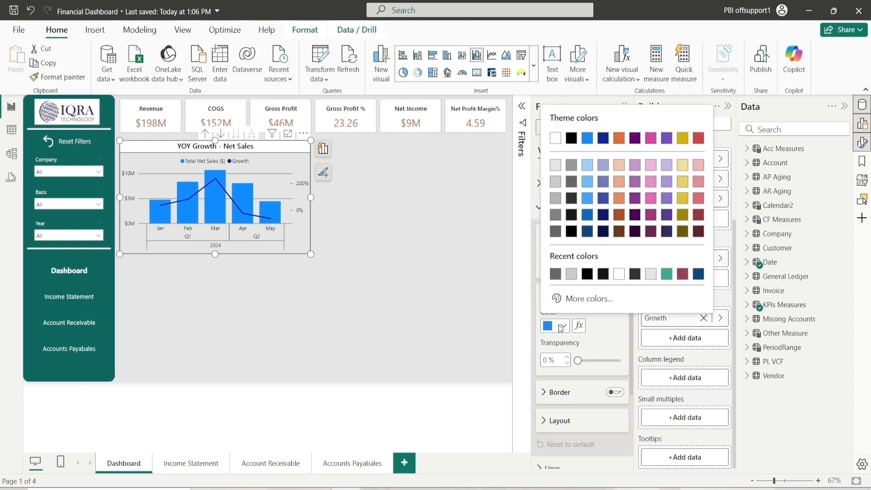
left_click(575, 300)
left_click(636, 261)
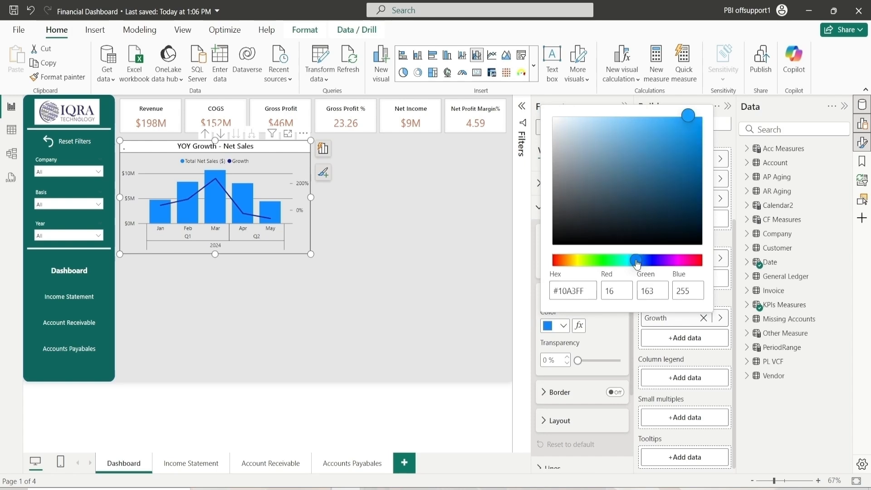
left_click_drag(638, 264, 626, 261)
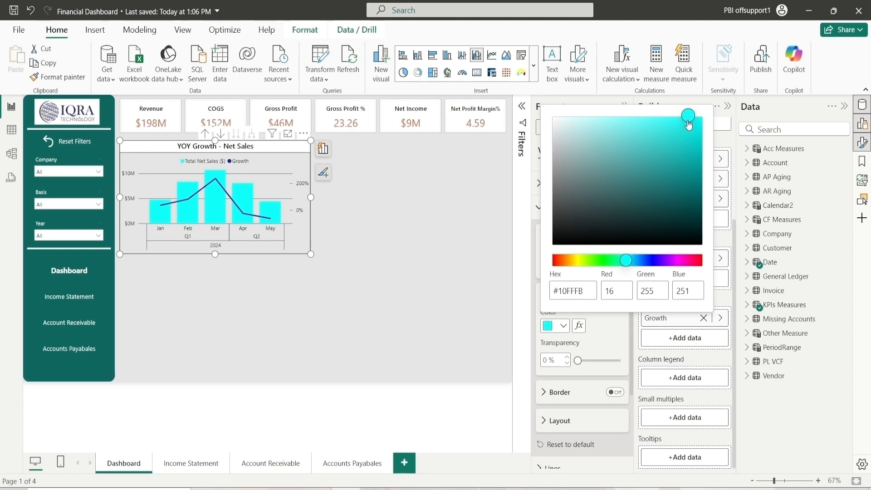
left_click_drag(689, 123, 651, 158)
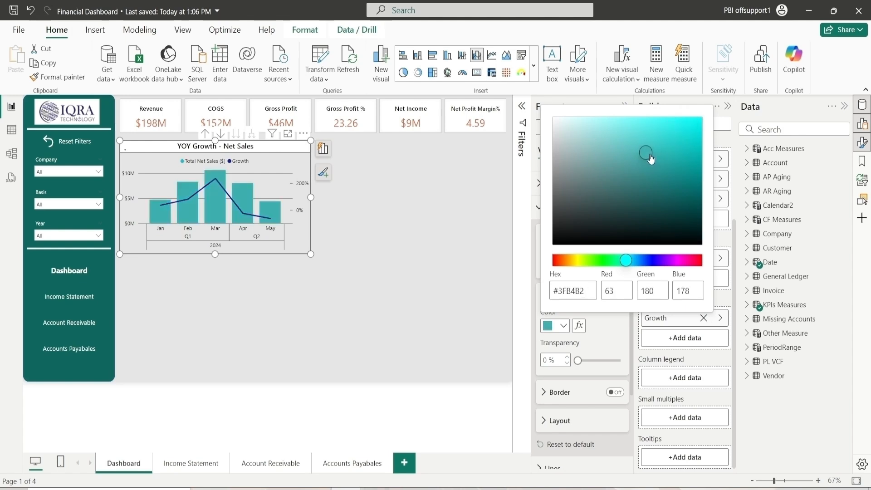
left_click(606, 344)
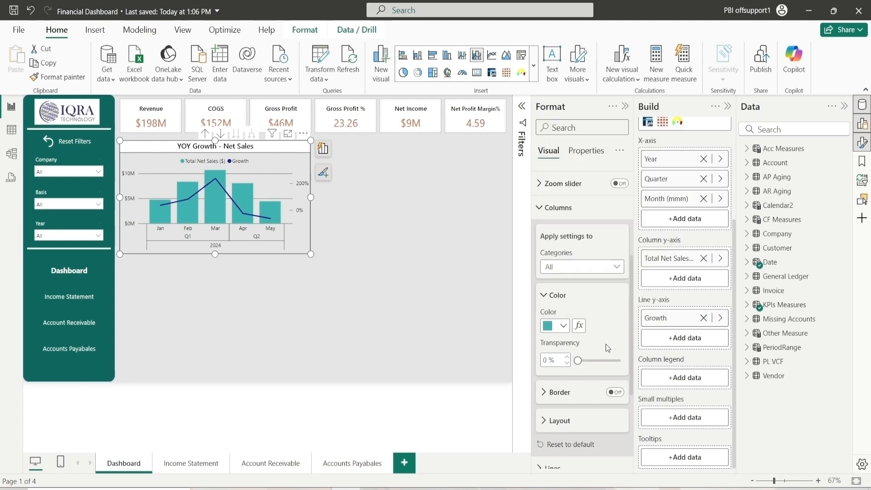
Set the Growth line style to Dashed
left_click(554, 296)
left_click(561, 324)
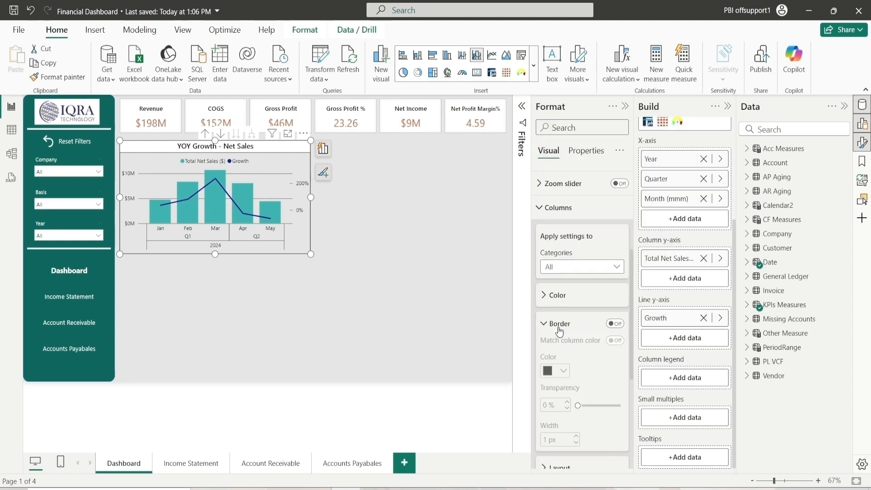
left_click(561, 324)
left_click(562, 221)
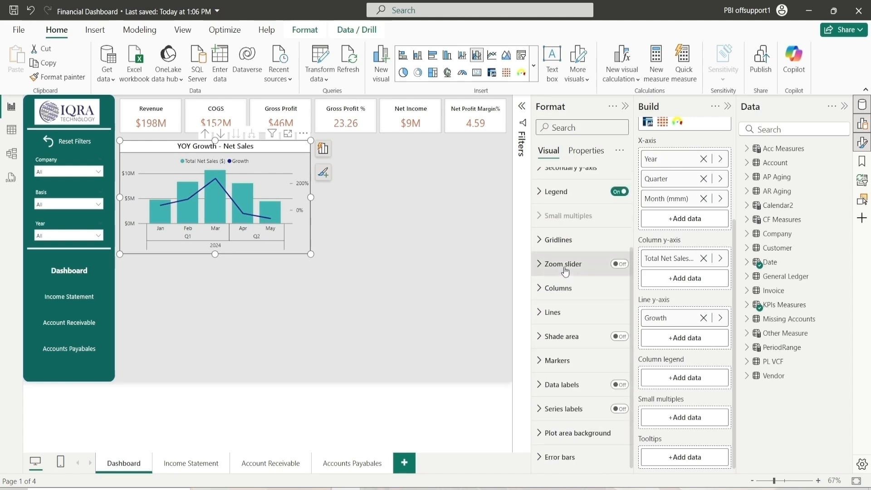
left_click(561, 315)
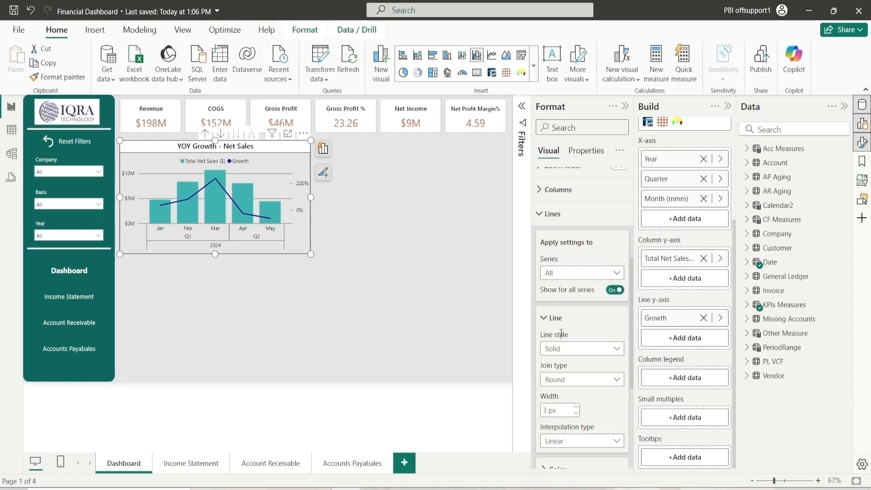
scroll(561, 334, "down", 3)
left_click(566, 251)
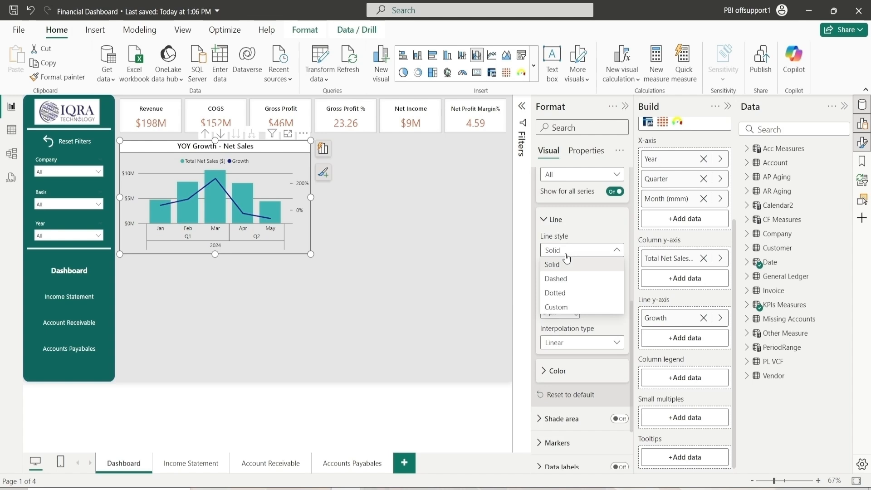
left_click(565, 280)
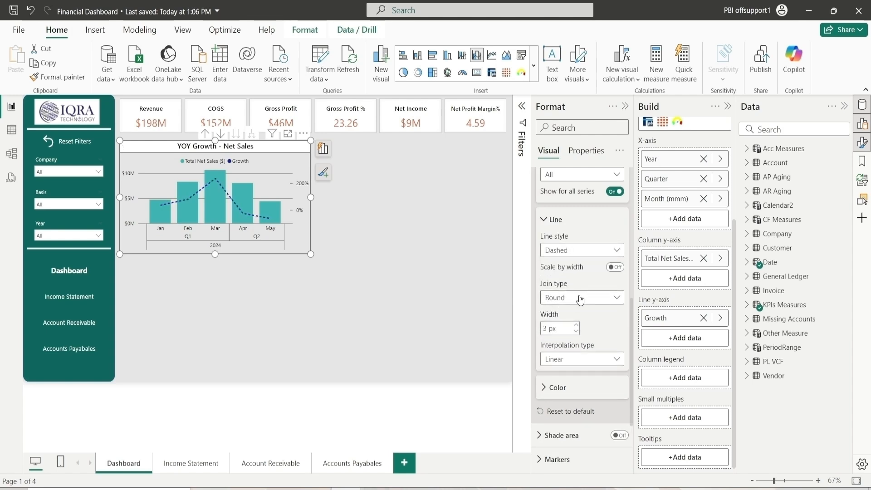
Set the Growth line color to black
left_click(576, 297)
left_click(576, 314)
left_click(558, 220)
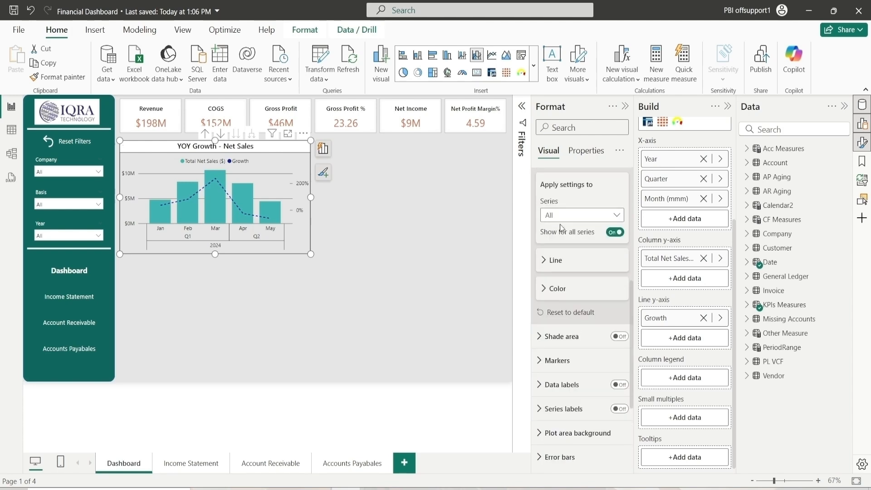
left_click(563, 289)
left_click(563, 320)
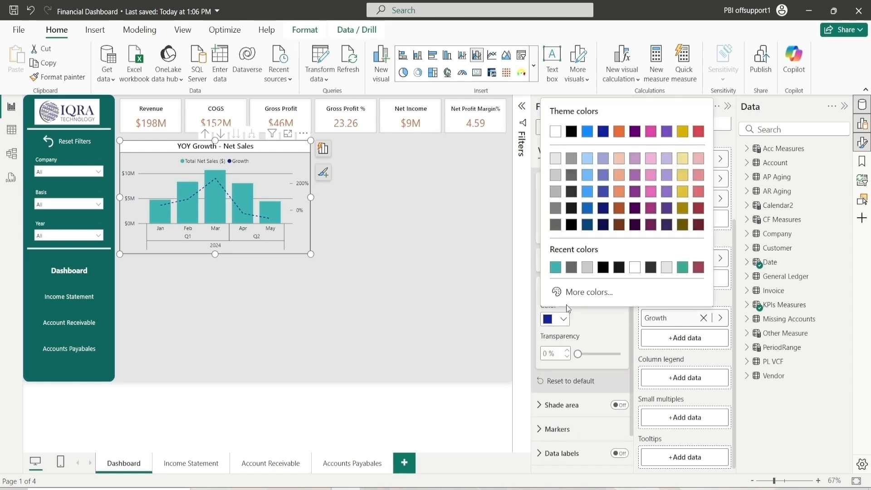
left_click(603, 267)
Turn on markers for all categories and set the marker shape to square
scroll(571, 281, "up", 2)
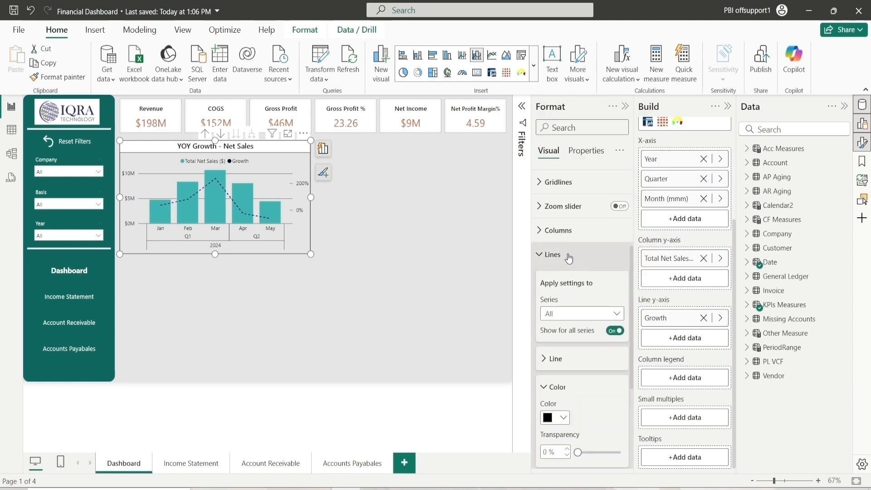
left_click(564, 254)
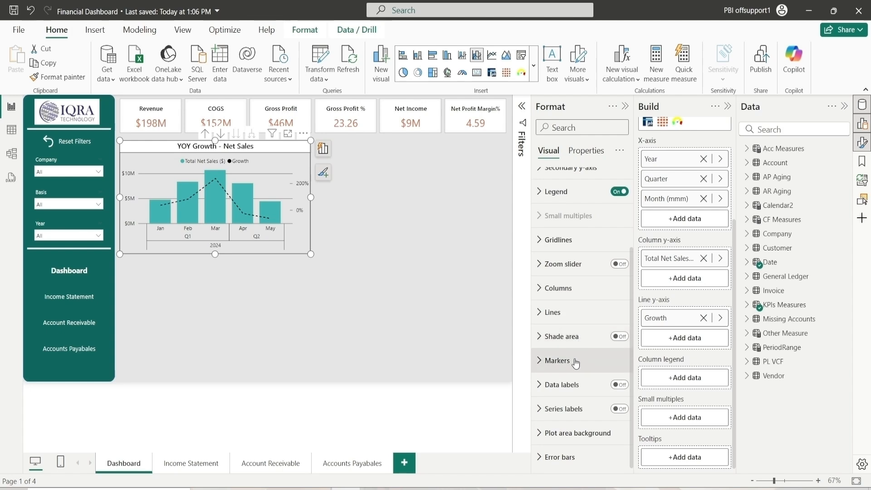
left_click(576, 361)
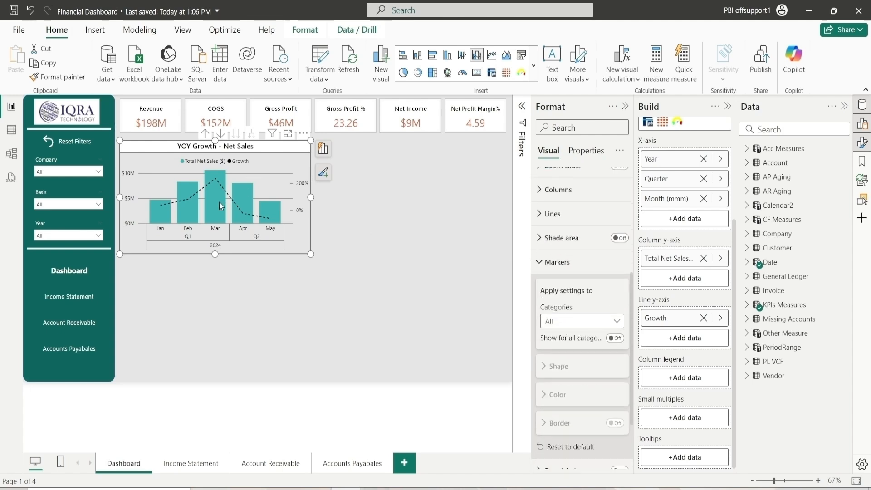
left_click(616, 338)
left_click(586, 359)
scroll(586, 357, "down", 3)
left_click(561, 299)
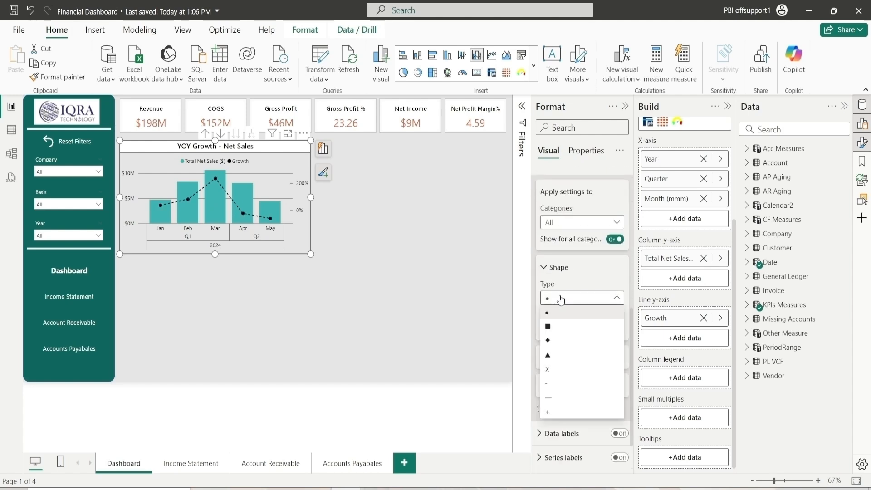
left_click(561, 327)
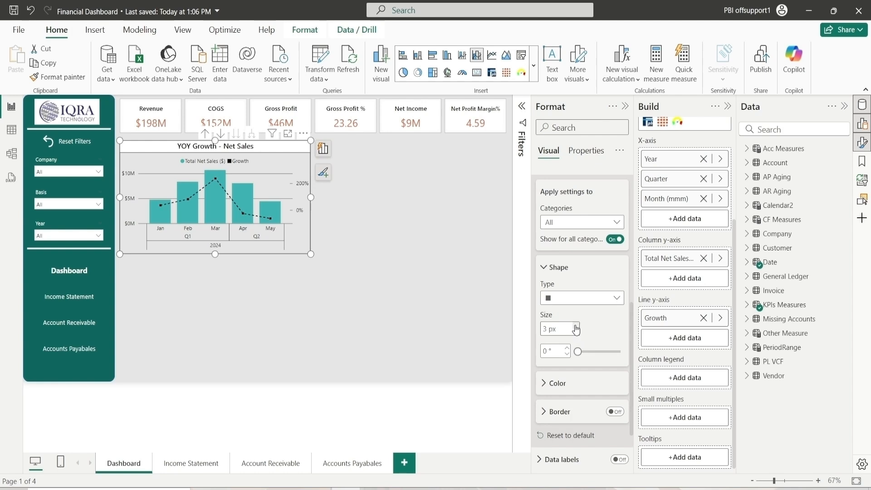
left_click(552, 269)
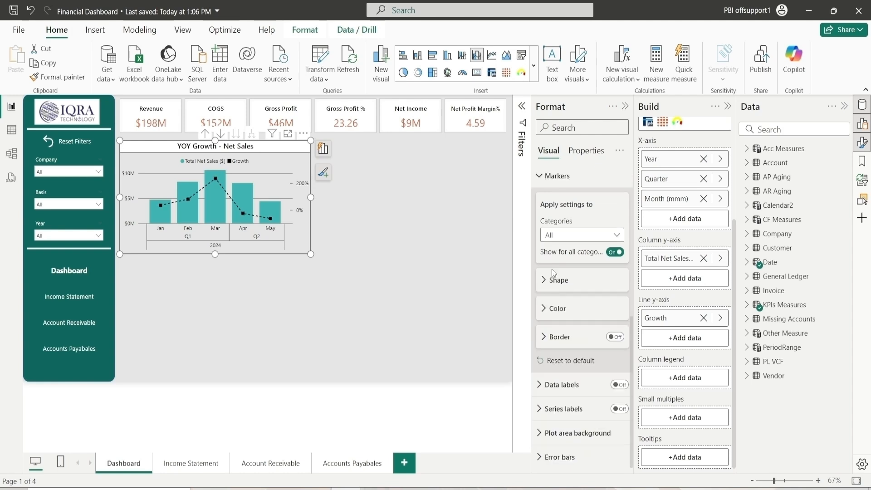
left_click(568, 175)
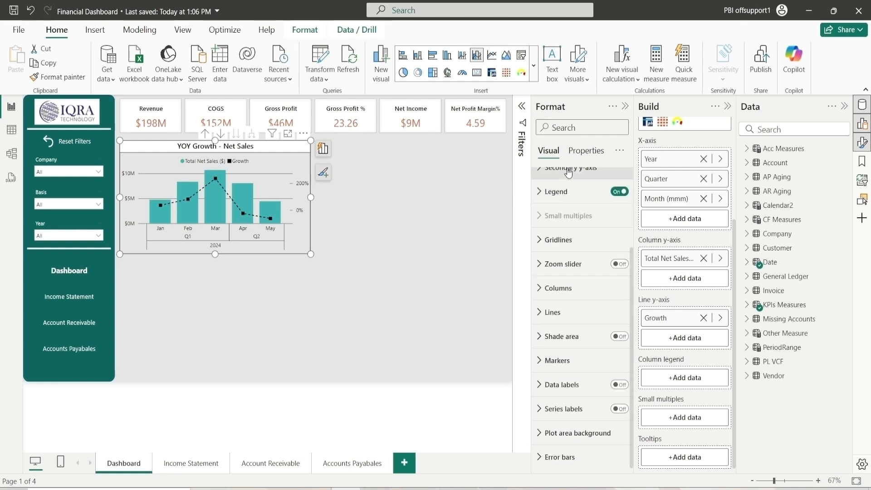
Turn on data labels and switch off the value labels for the Growth series
left_click(616, 386)
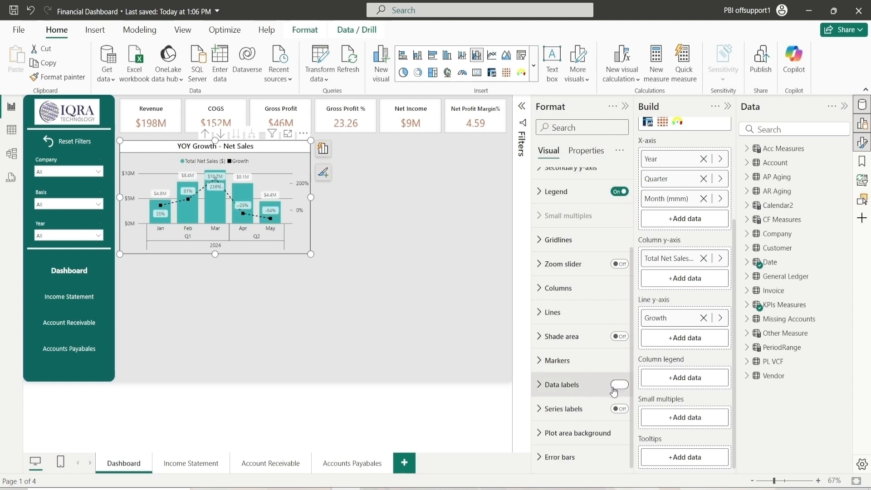
left_click(562, 385)
scroll(572, 317, "down", 4)
left_click(571, 316)
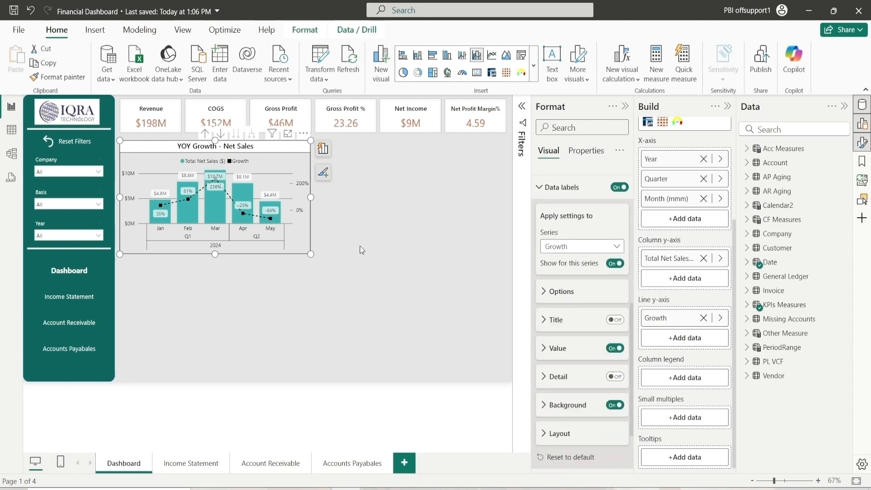
left_click(616, 348)
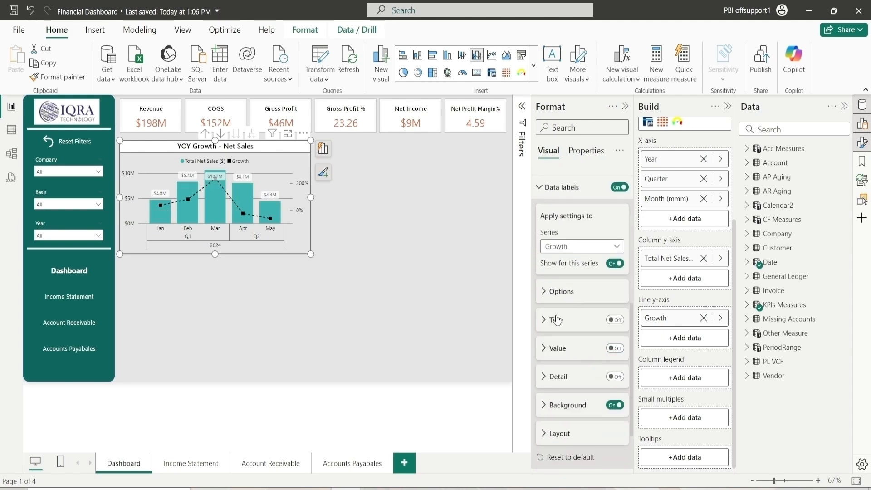
Set the Total Net Sales ($) data label value color to black
left_click(579, 246)
left_click(567, 273)
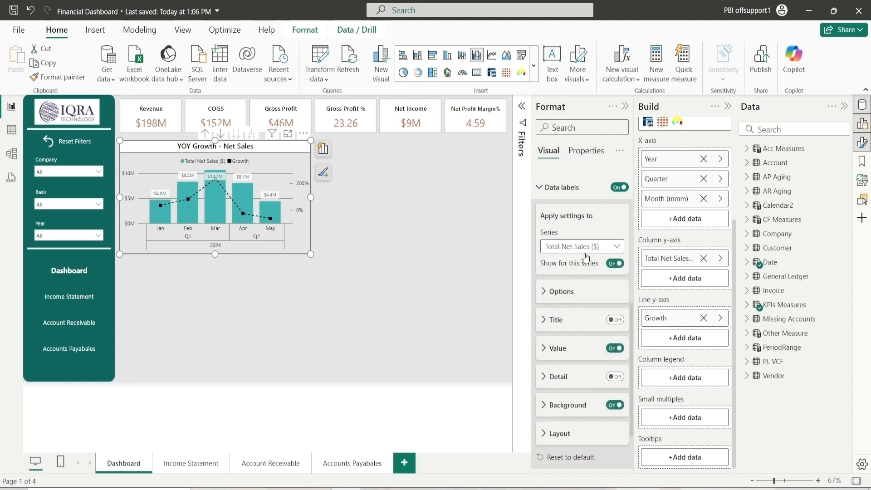
left_click(561, 354)
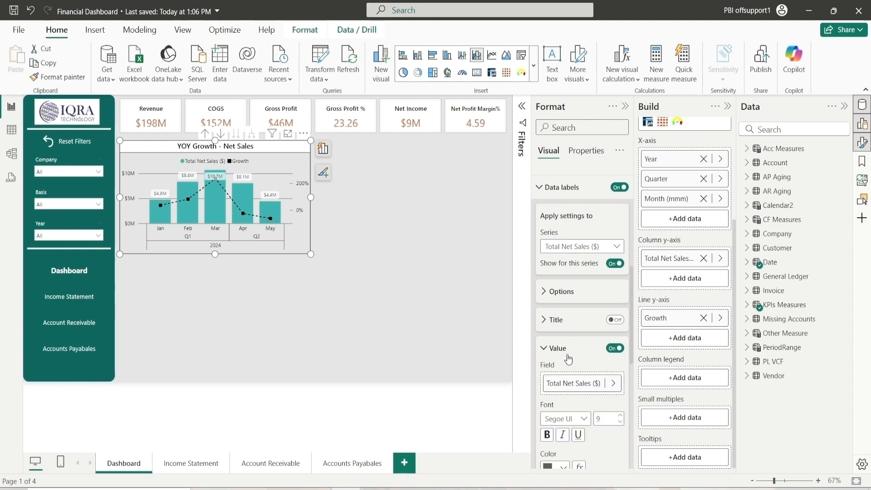
scroll(572, 361, "down", 1)
scroll(571, 361, "down", 1)
left_click(563, 370)
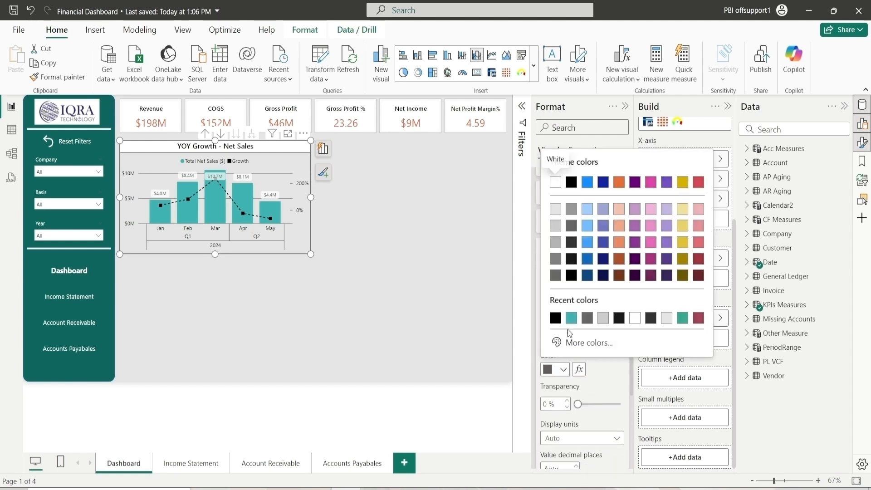
left_click(556, 319)
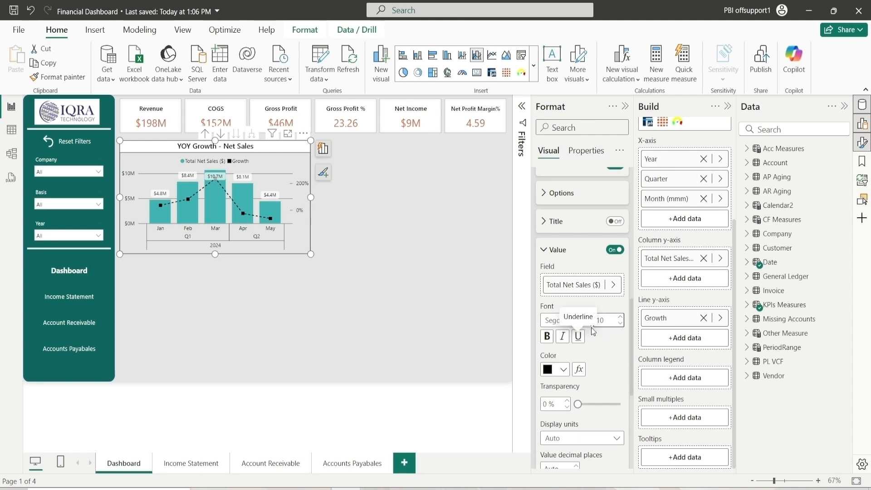
left_click(567, 255)
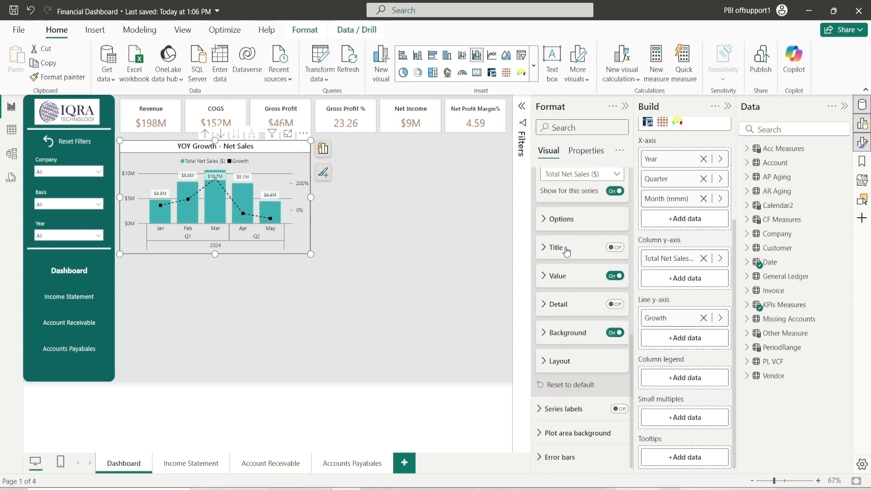
scroll(574, 307, "up", 2)
scroll(575, 308, "down", 2)
left_click(571, 333)
left_click(572, 332)
scroll(571, 327, "up", 4)
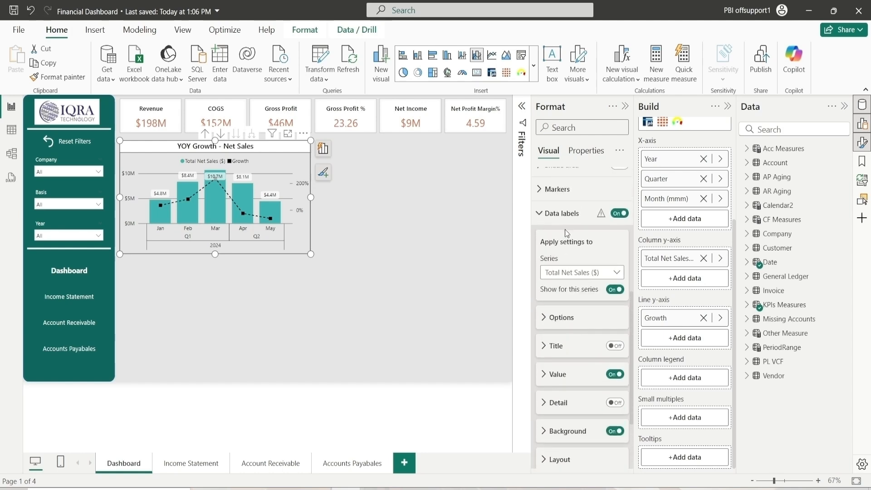
left_click(566, 213)
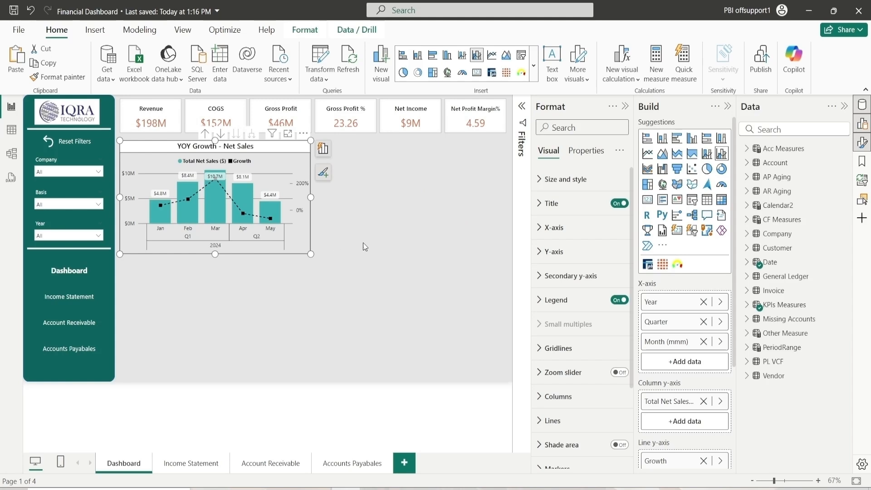
Paste a copy of the combo chart and place it beside the original chart
key("ctrl+v")
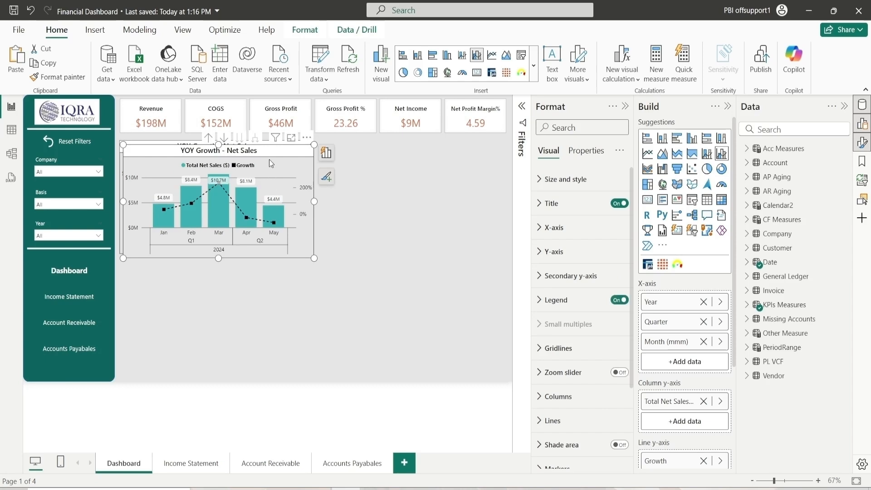
left_click_drag(268, 159, 469, 138)
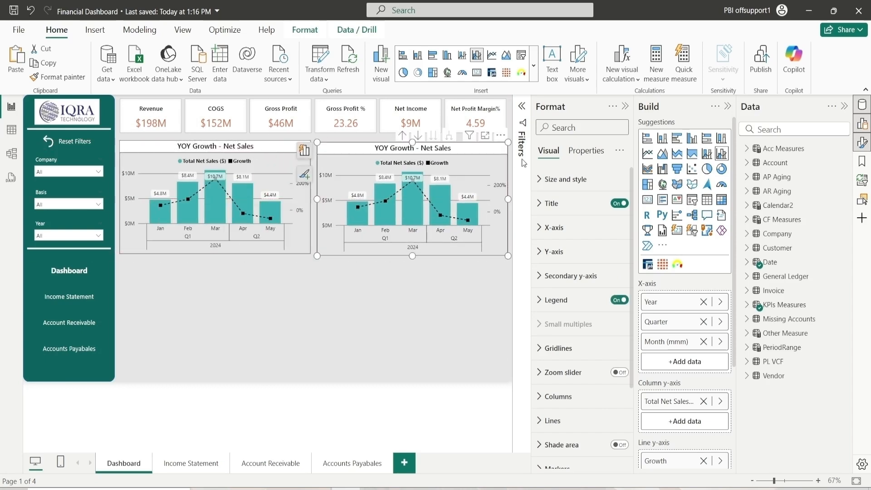
Position the copied combo chart at horizontal 768 and vertical 115
left_click(558, 179)
double_click(565, 319)
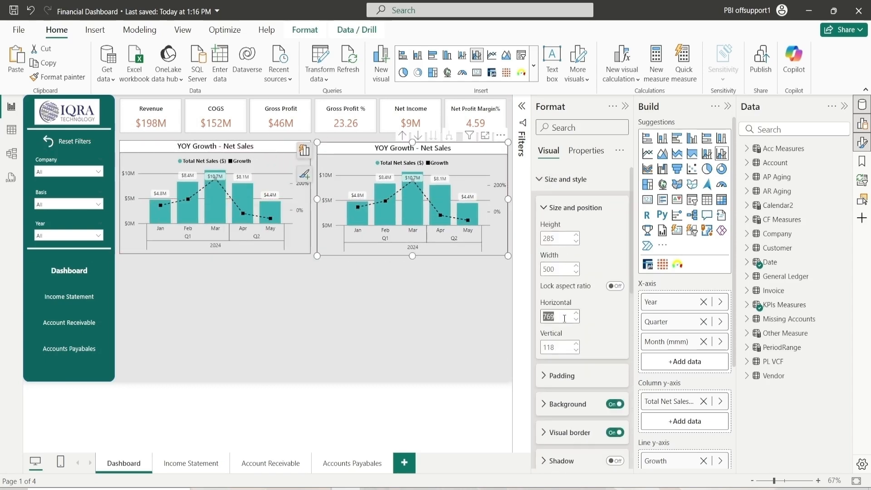
left_click(576, 319)
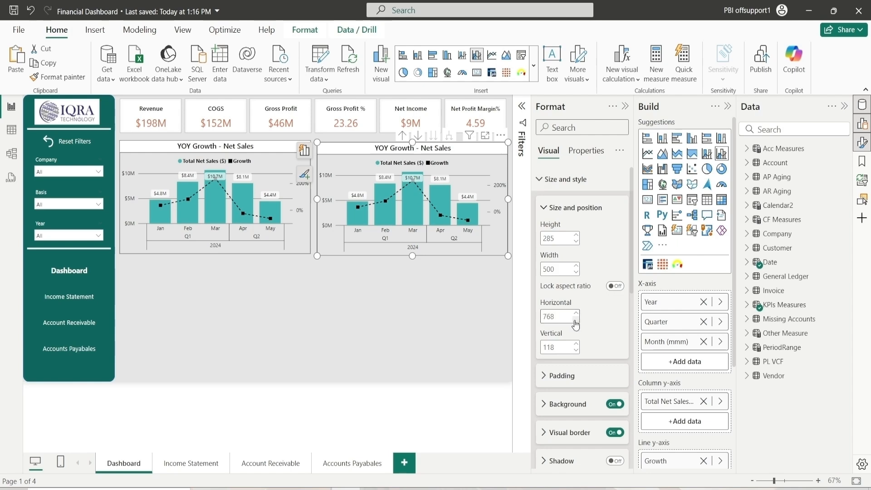
left_click(576, 350)
left_click(576, 352)
left_click(576, 352)
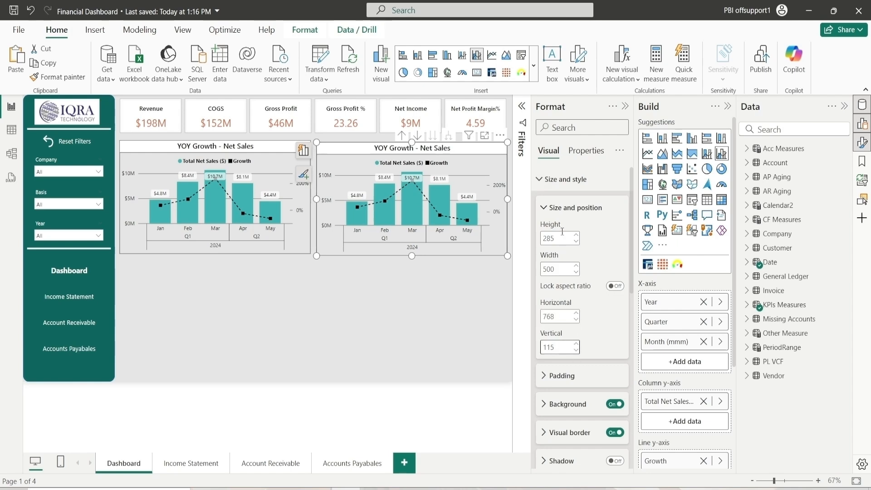
left_click(563, 210)
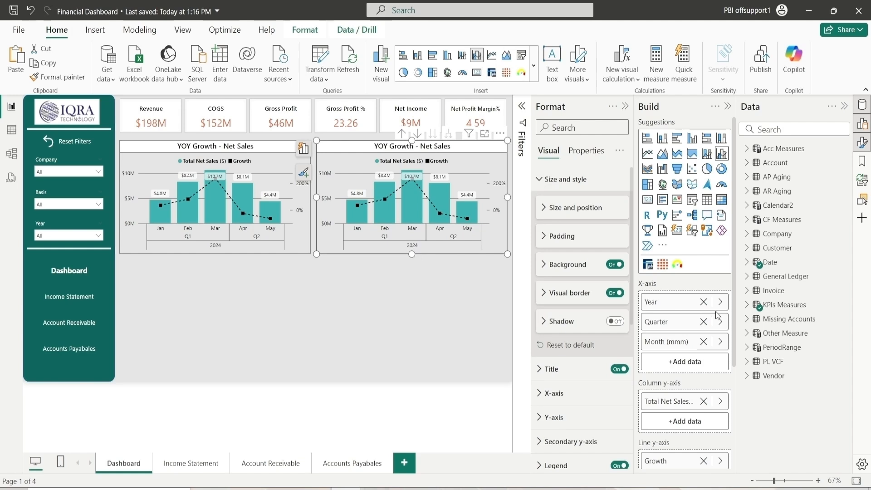
Remove all axis and series fields from the copied chart
left_click(703, 302)
left_click(704, 302)
left_click(703, 302)
left_click(703, 342)
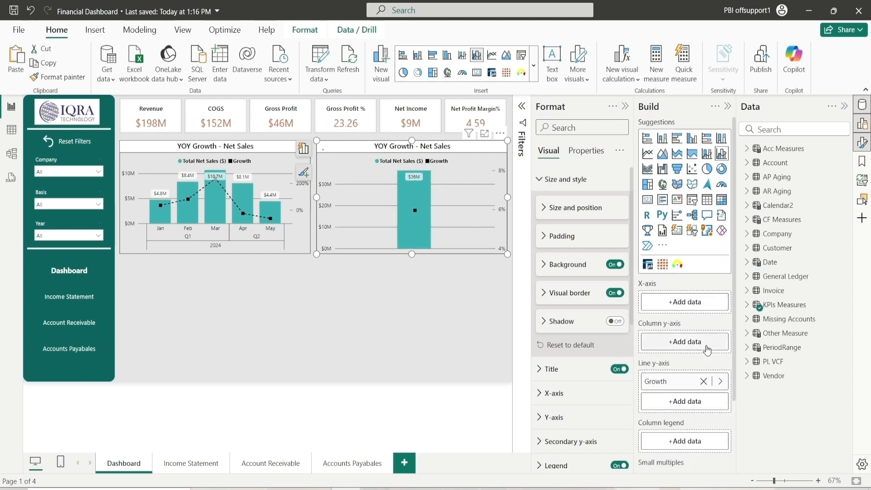
left_click(703, 381)
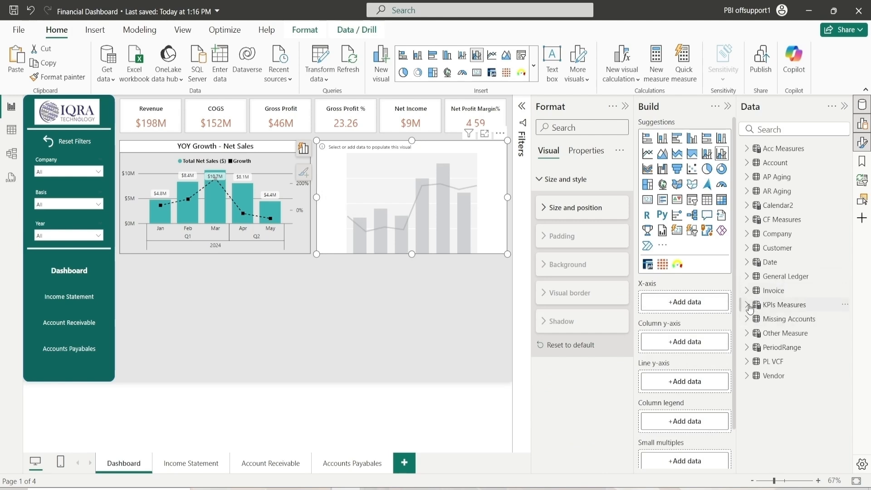
Add Year, Quarter and Month (mmm) from the Date table to the copied chart's X-axis
left_click(747, 263)
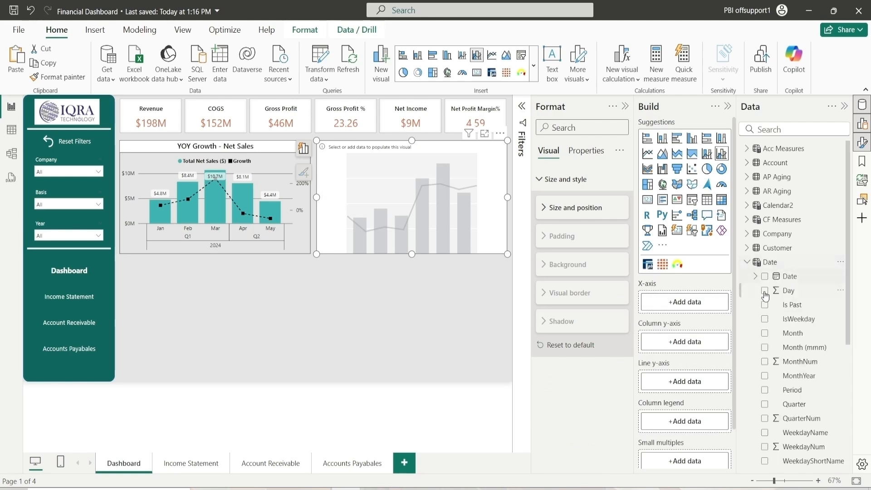
scroll(799, 388, "down", 2)
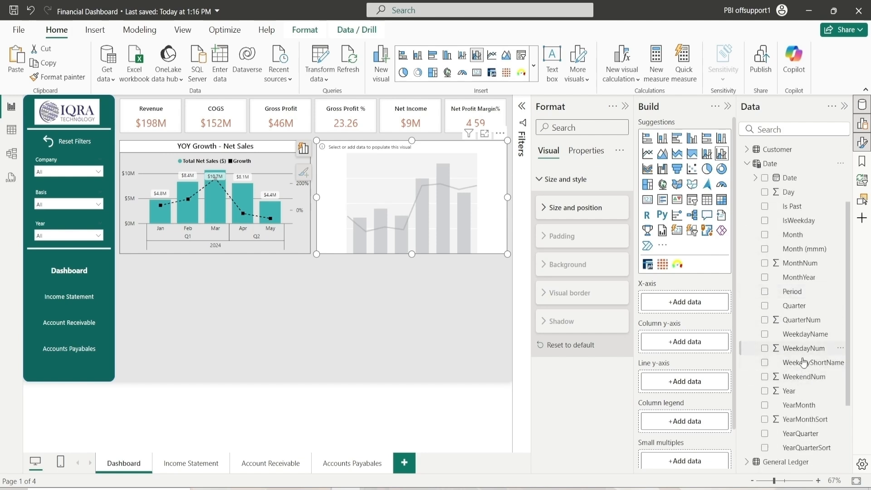
left_click_drag(811, 317, 683, 322)
left_click_drag(804, 248, 683, 345)
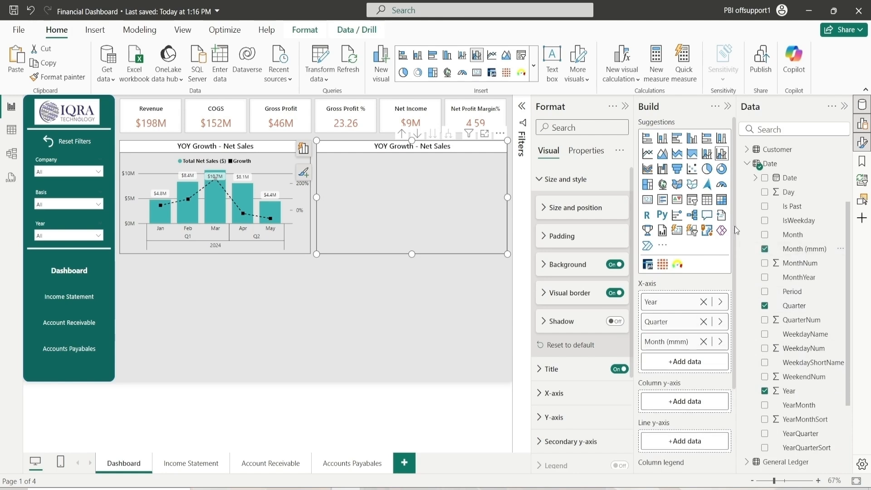
scroll(675, 377, "up", 1)
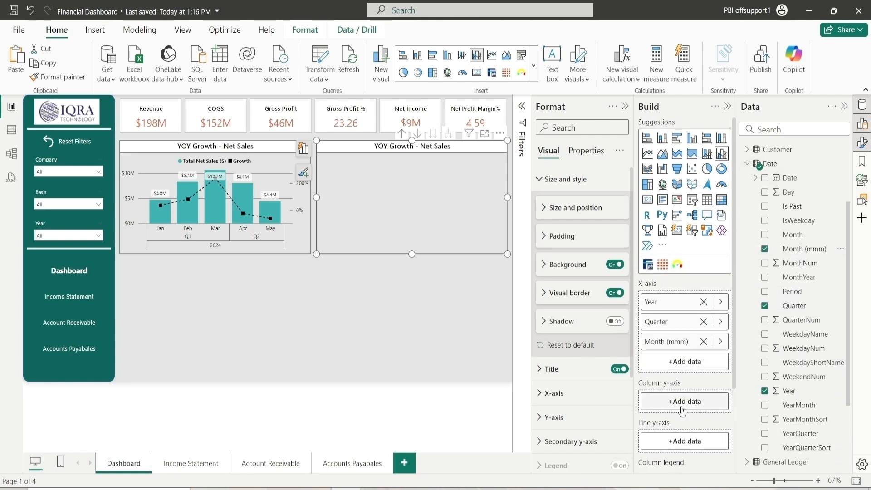
Search the fields for Total net and add Total Net Sales ($) to the column y-axis
left_click(747, 164)
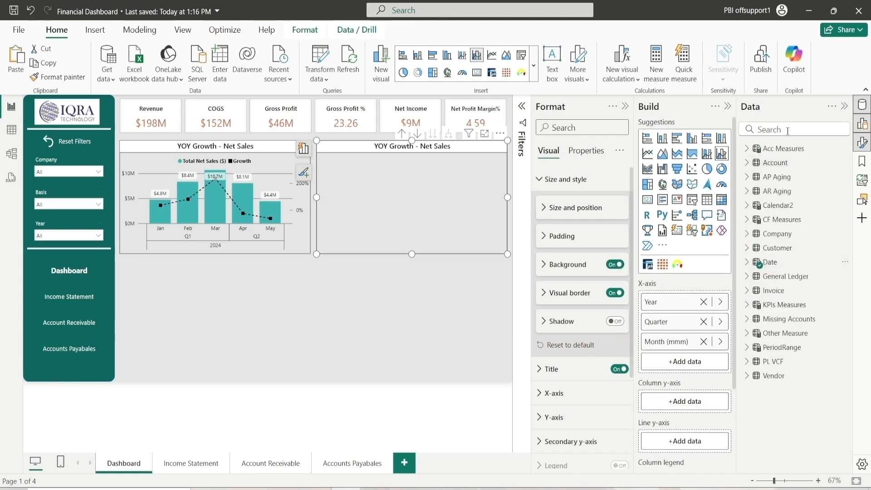
left_click(788, 130)
type("Tota")
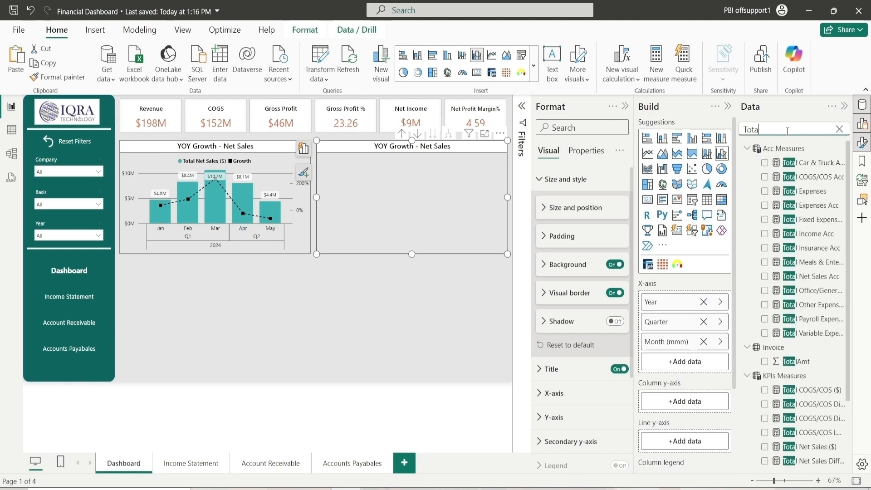
type("l net")
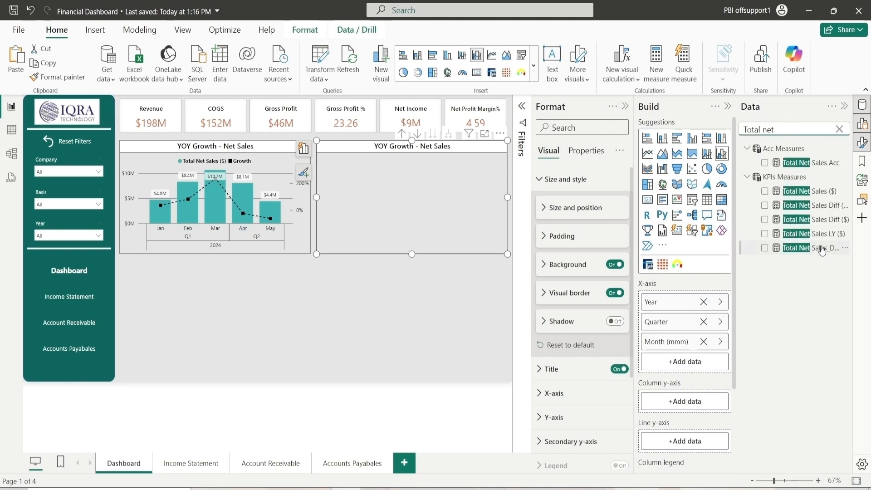
left_click(764, 191)
left_click(839, 129)
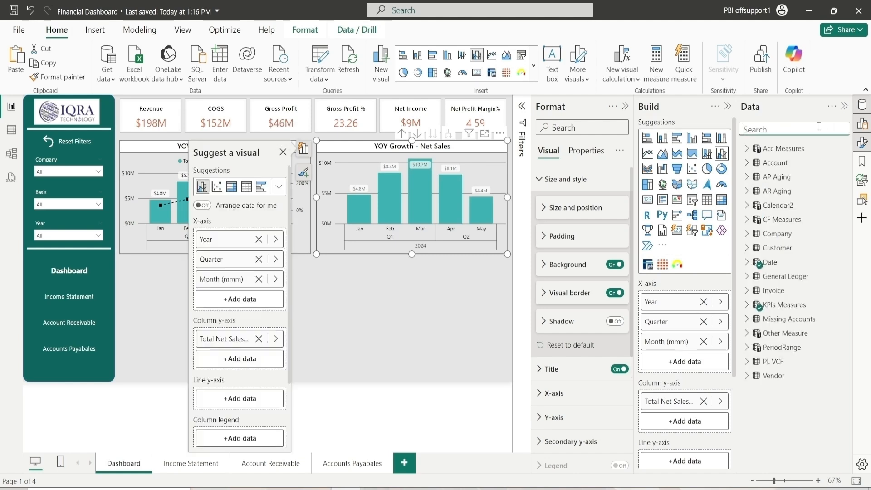
Add Total COGS/COS ($) from KPIs Measures as a second column y-axis series
type("COgs")
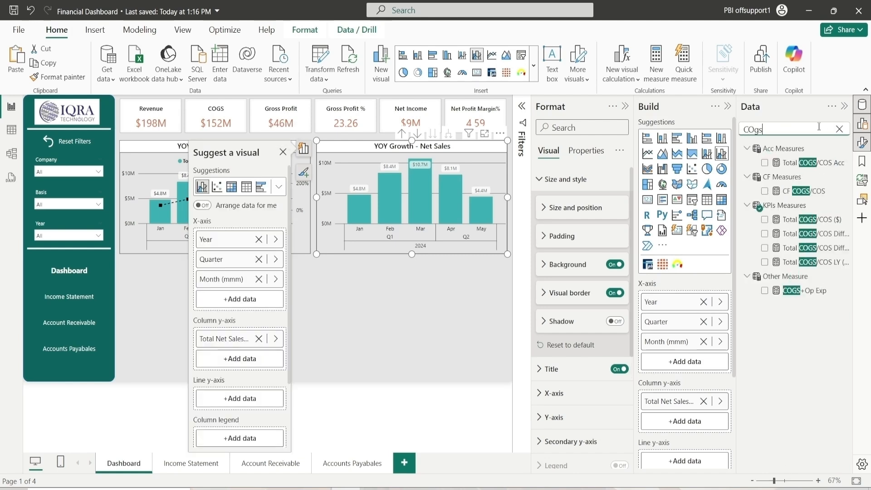
left_click_drag(817, 220, 690, 422)
scroll(723, 266, "down", 2)
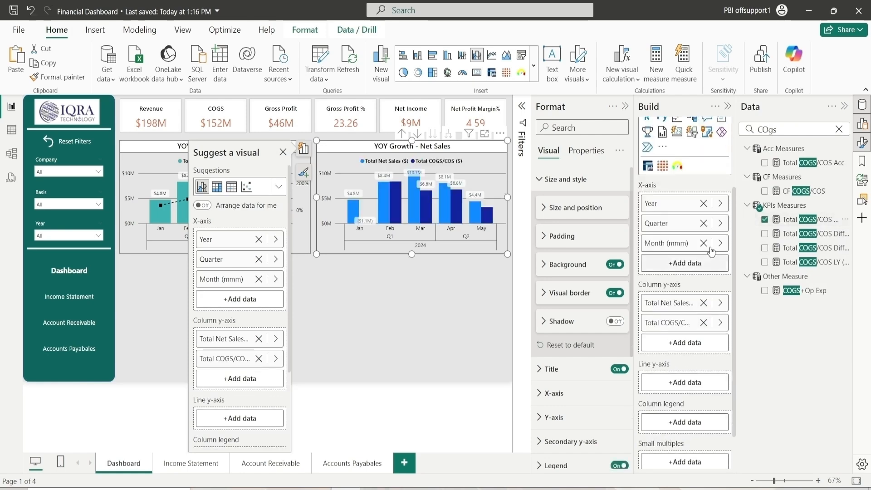
left_click(839, 130)
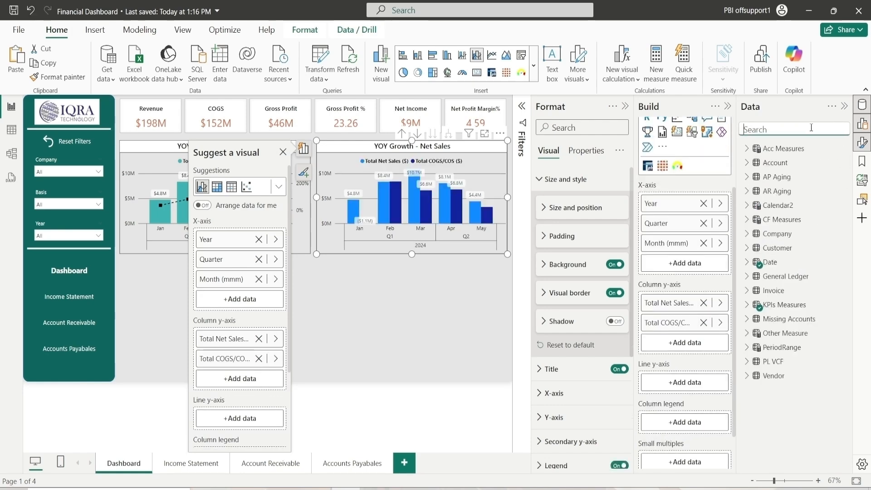
Add the Gross Profit Margin % measure to the chart's line y-axis
type("COgs")
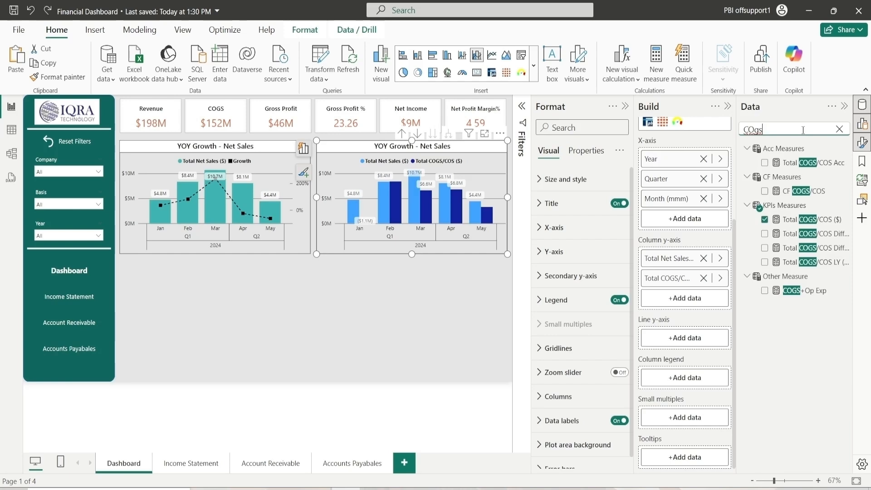
left_click(839, 129)
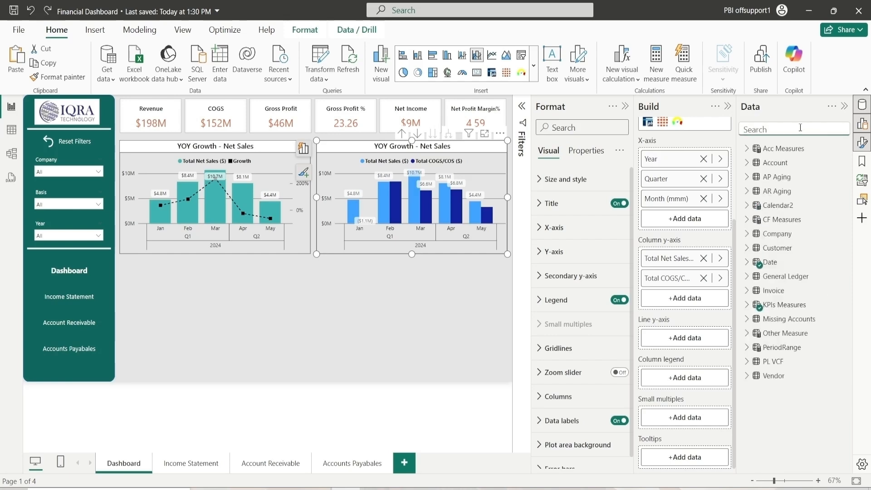
type("G")
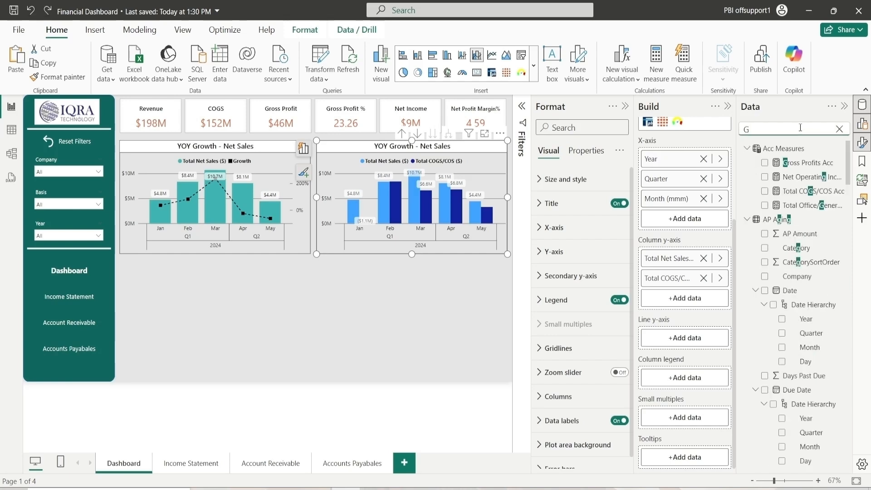
type("ross")
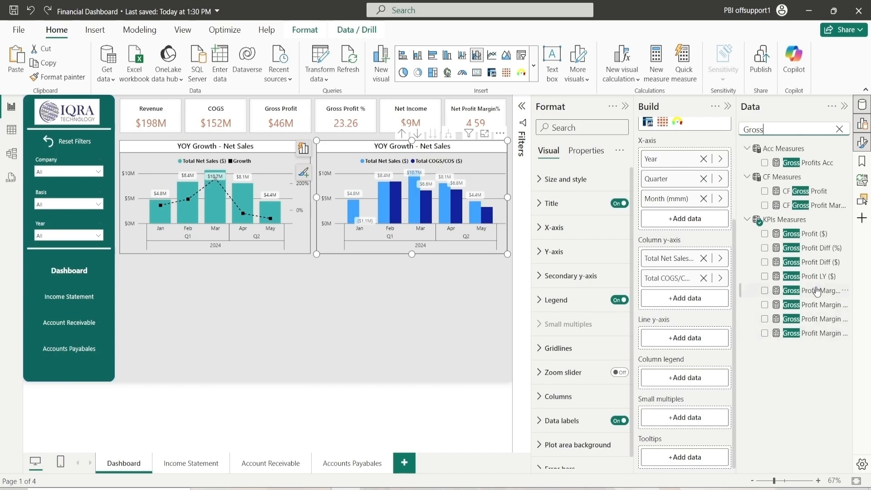
left_click_drag(818, 294, 681, 337)
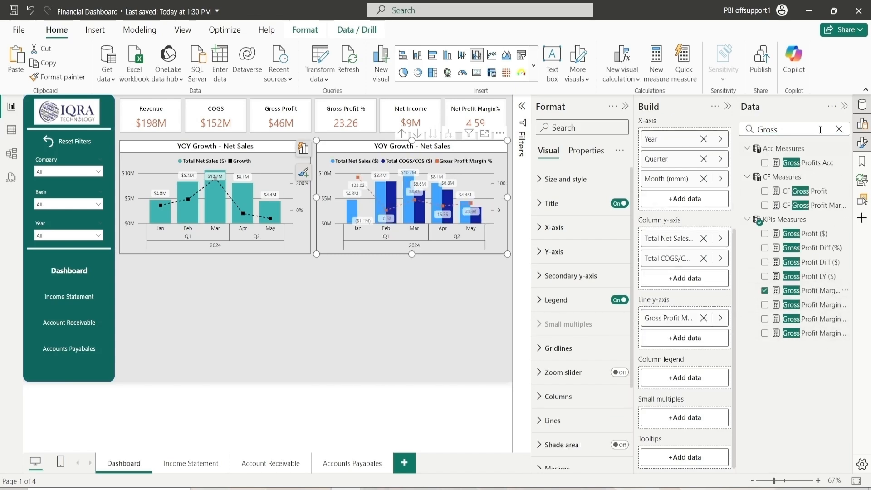
left_click(839, 129)
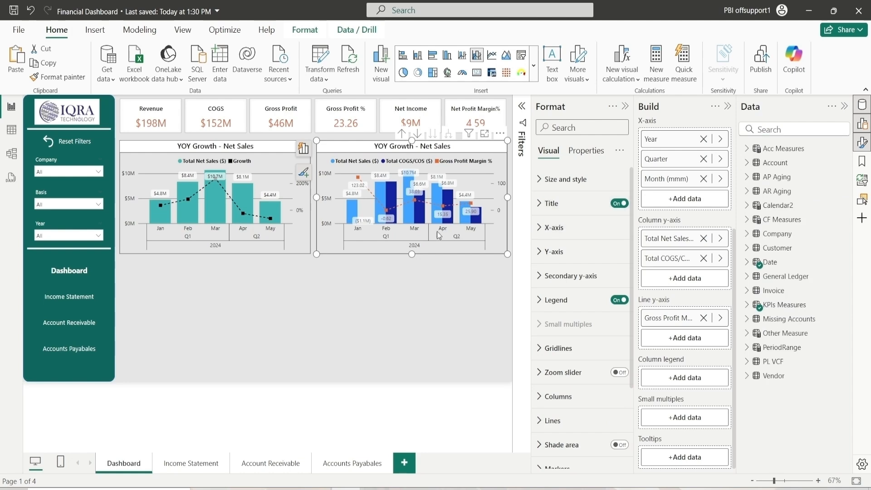
Inspect the X-axis and Y-axis formatting options of the new chart
left_click(553, 227)
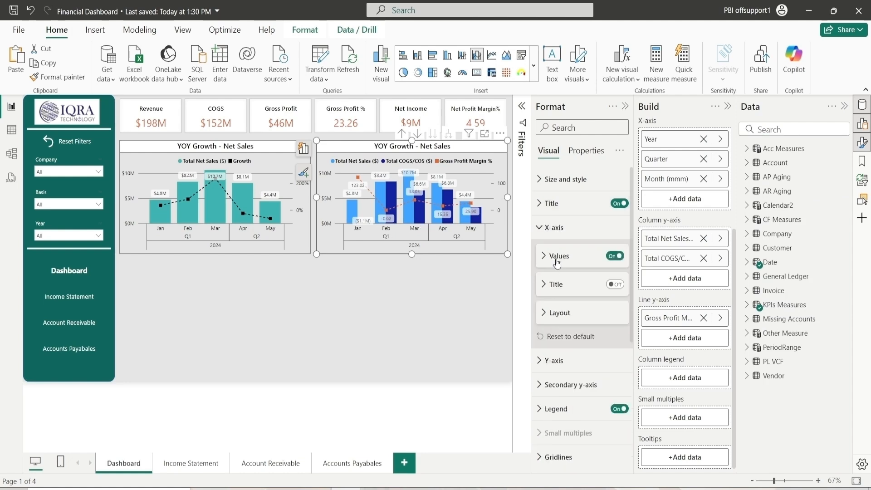
left_click(558, 256)
left_click(557, 256)
left_click(553, 228)
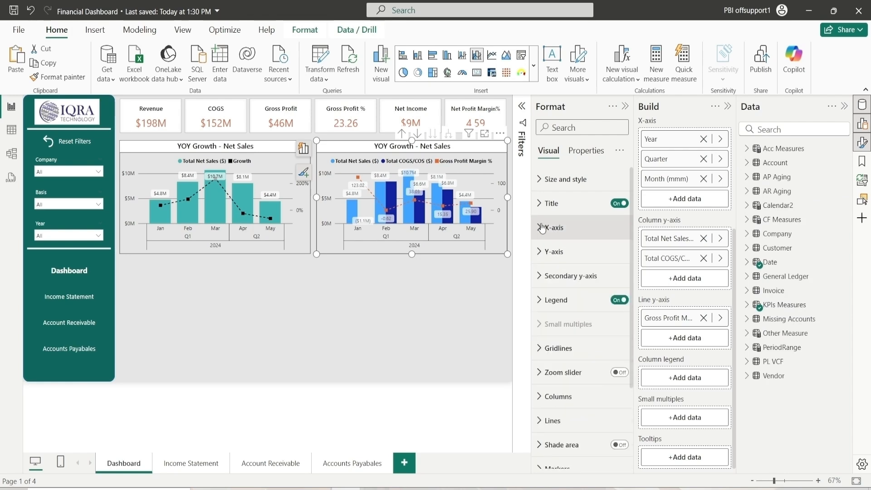
left_click(560, 262)
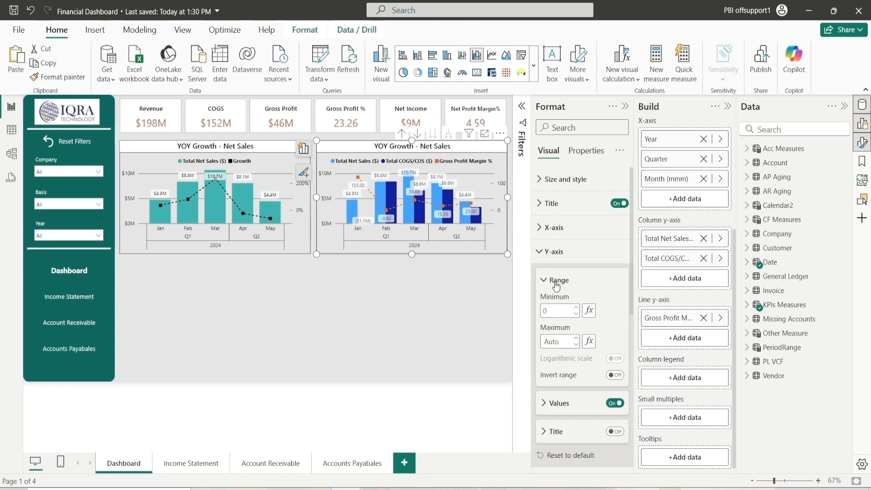
left_click(558, 280)
left_click(571, 314)
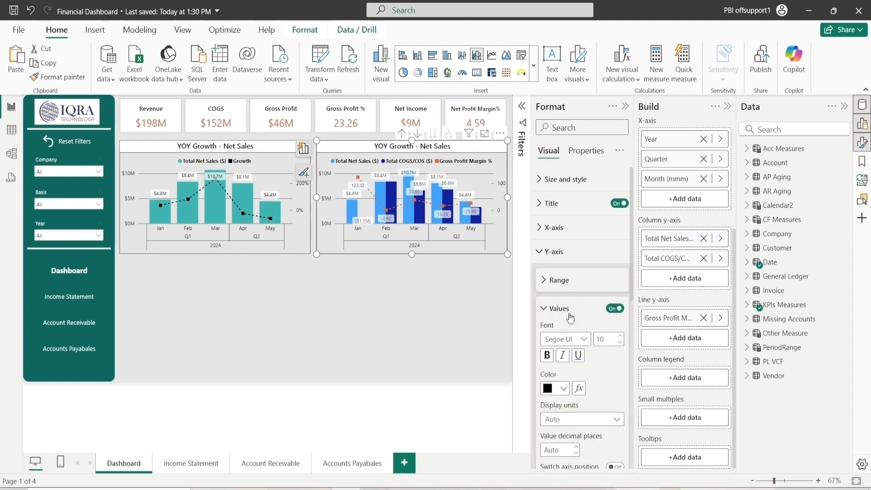
left_click(571, 313)
left_click(556, 251)
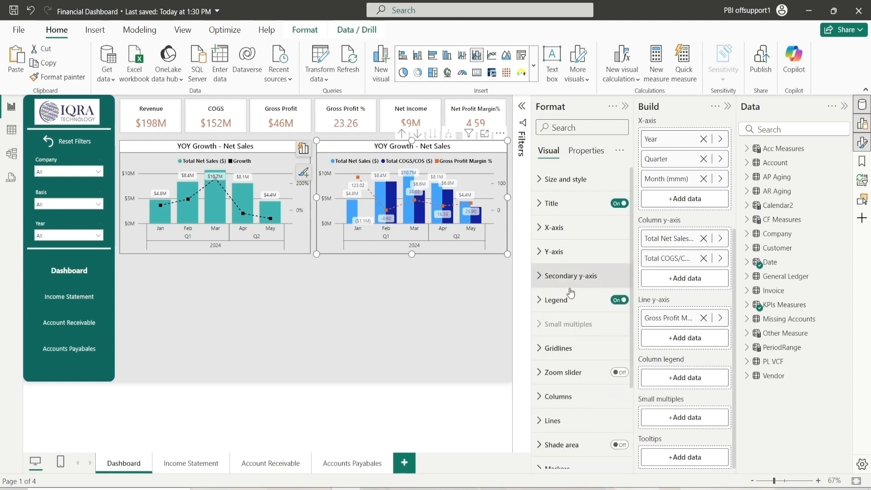
Set the Total Net Sales ($) column color to the teal recent color
scroll(570, 331, "down", 3)
left_click(567, 298)
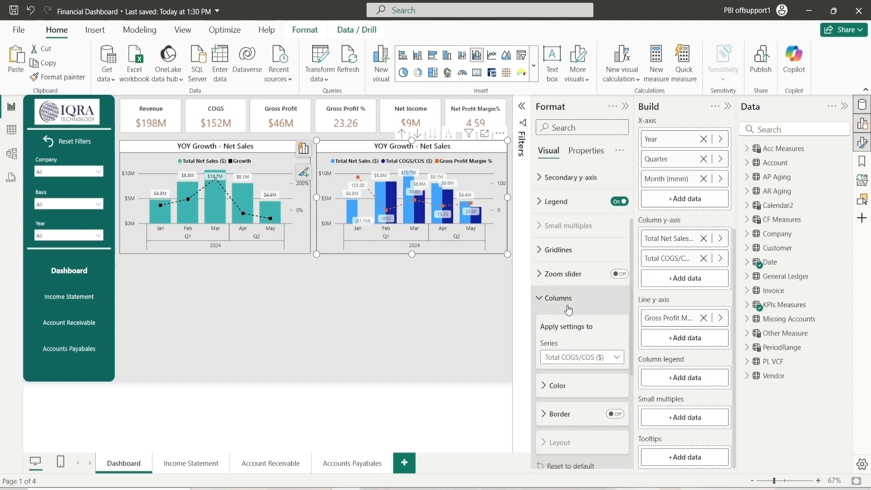
left_click(579, 359)
left_click(574, 386)
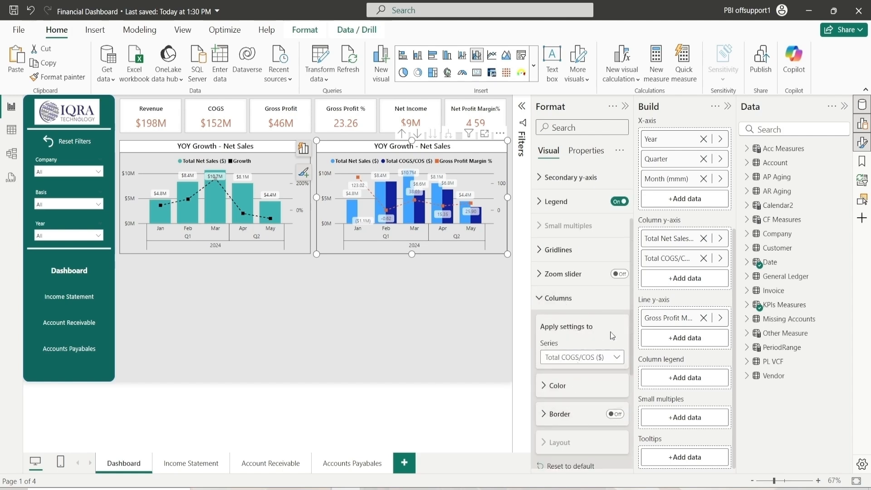
scroll(574, 318, "down", 2)
left_click(570, 285)
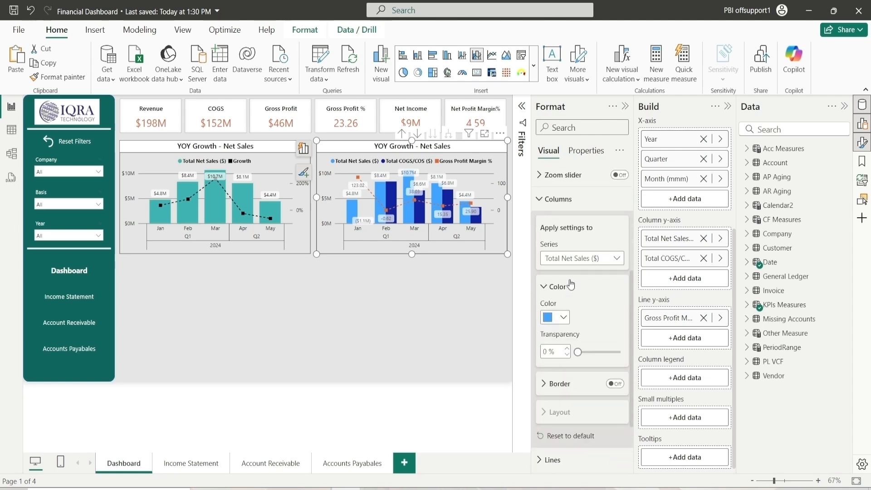
left_click(561, 323)
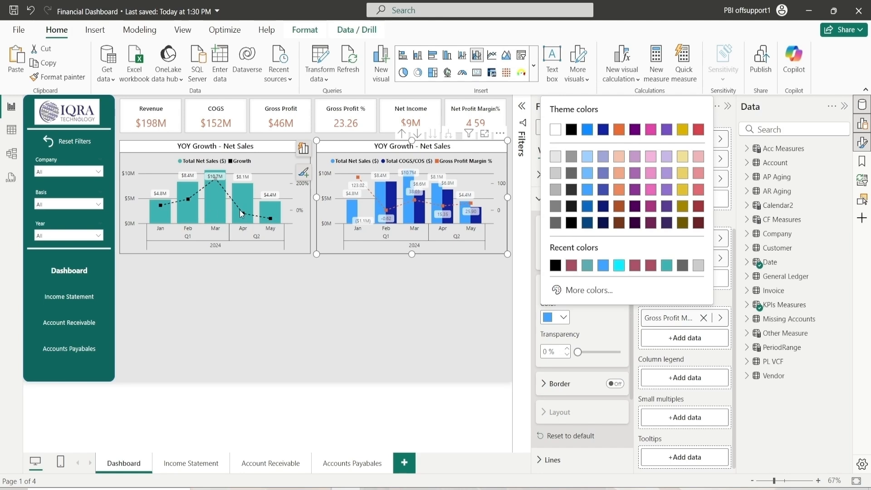
left_click(591, 269)
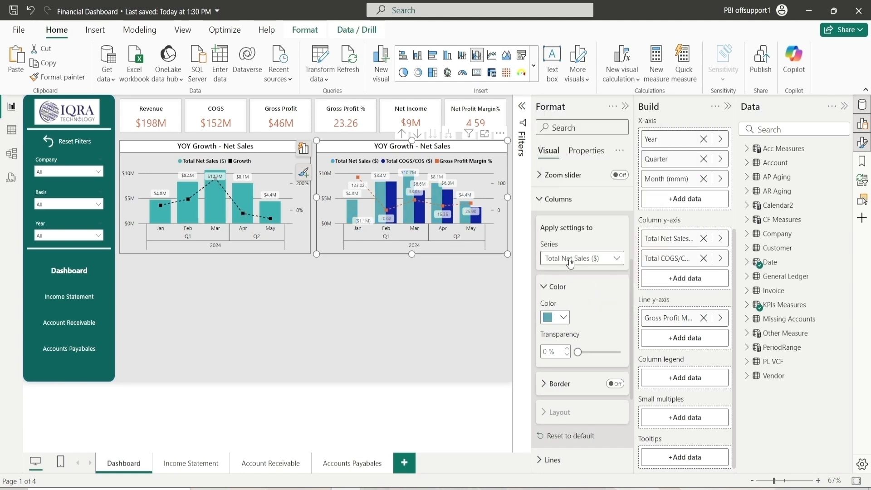
Set the Total COGS/COS ($) column color to the custom muted red #AF5B6E
left_click(577, 258)
left_click(575, 300)
left_click(564, 318)
left_click(590, 291)
left_click(657, 252)
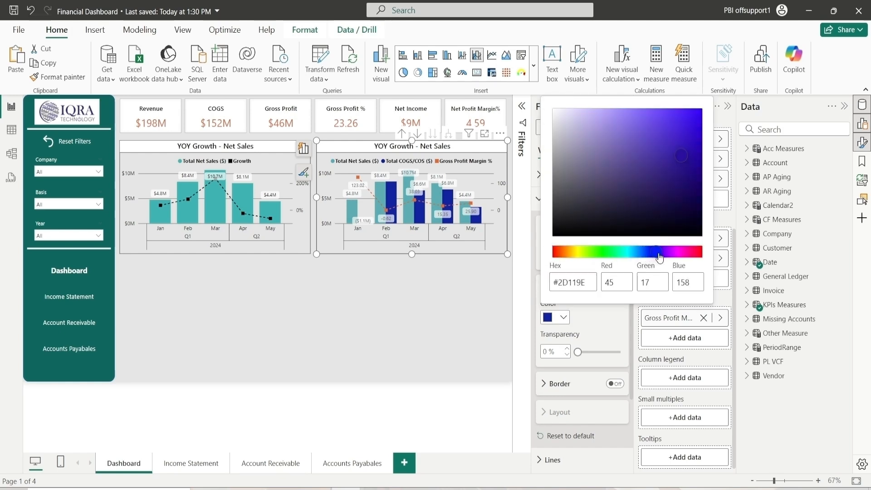
left_click_drag(660, 257, 696, 259)
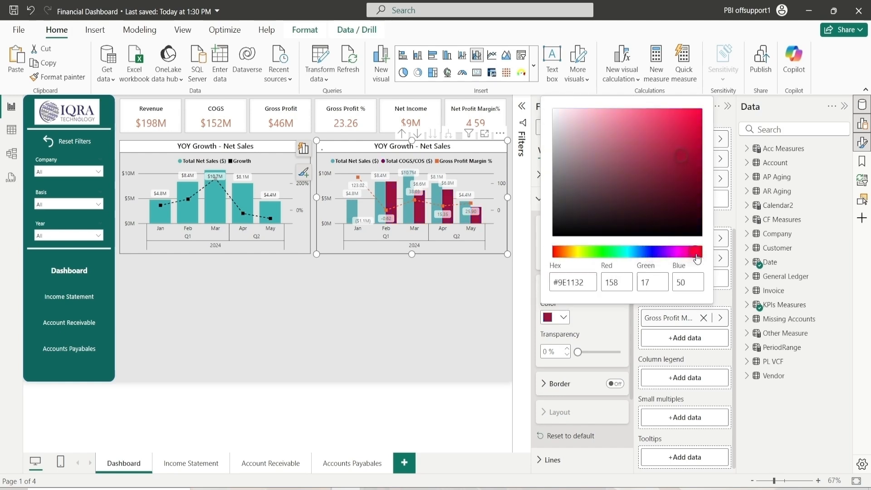
left_click(620, 147)
left_click(625, 147)
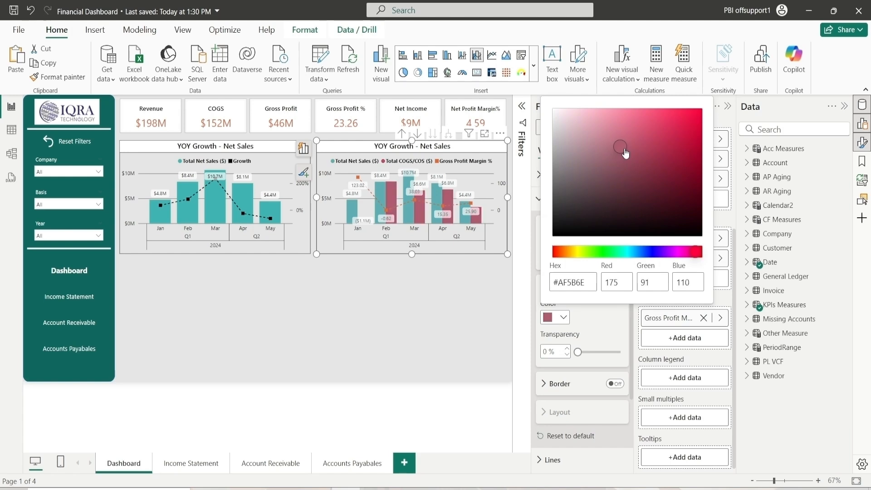
left_click(593, 333)
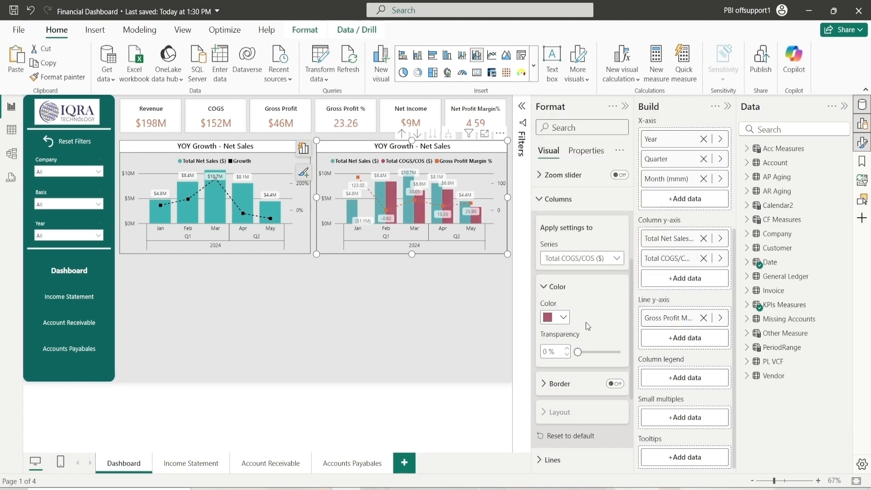
Set the line color of the Gross Profit Margin % series to black
left_click(557, 287)
left_click(568, 198)
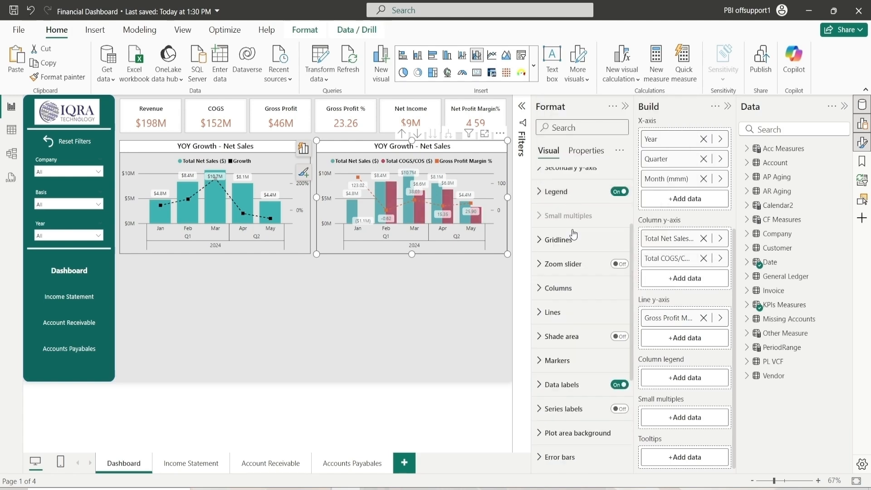
left_click(553, 312)
left_click(556, 261)
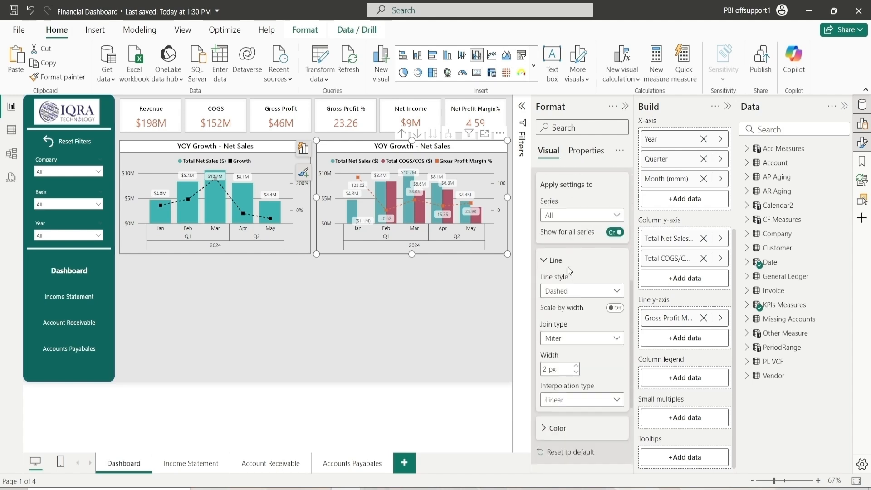
left_click(556, 260)
left_click(567, 287)
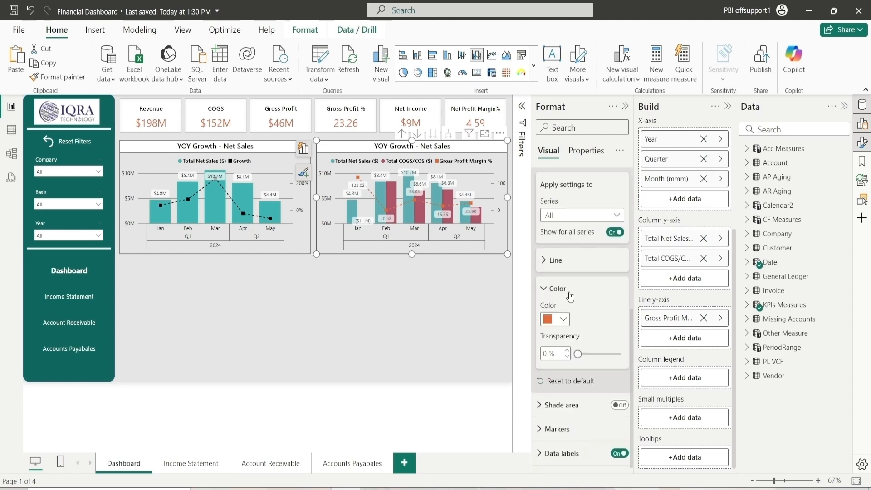
left_click(556, 319)
left_click(586, 267)
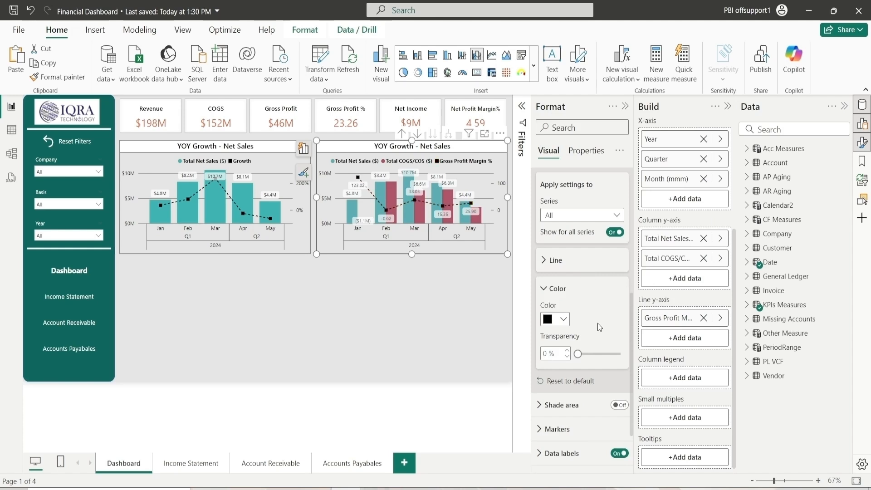
left_click(552, 292)
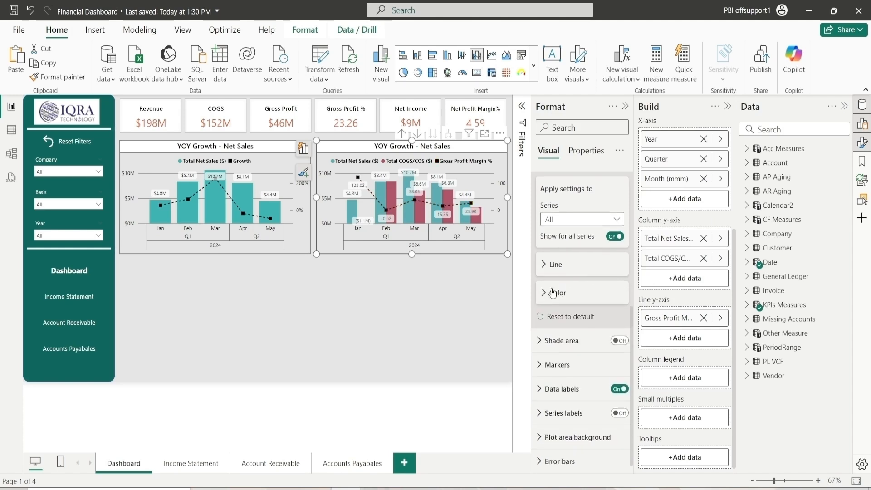
scroll(551, 288, "up", 2)
left_click(562, 258)
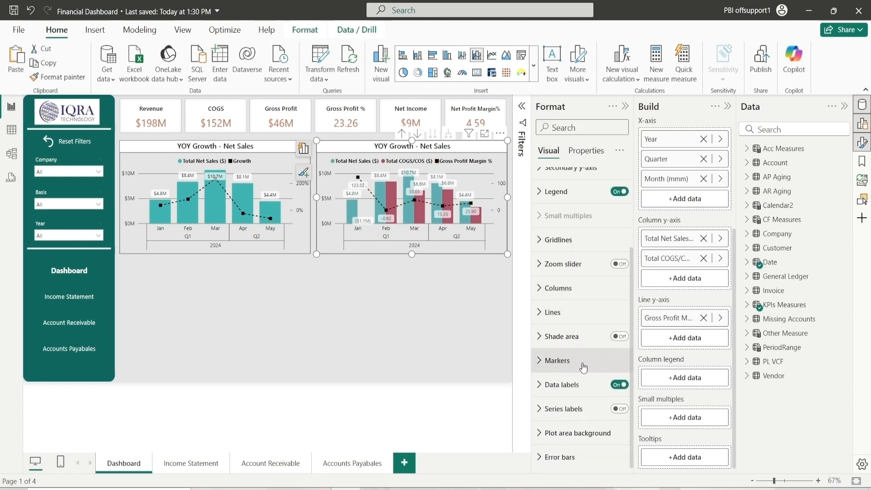
Turn off the data label values for the Gross Profit Margin % series
left_click(561, 384)
scroll(560, 377, "down", 4)
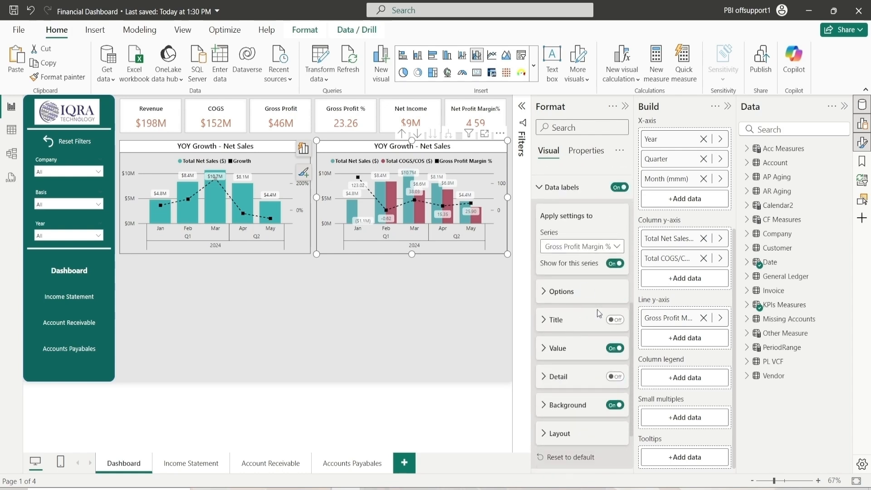
left_click(617, 349)
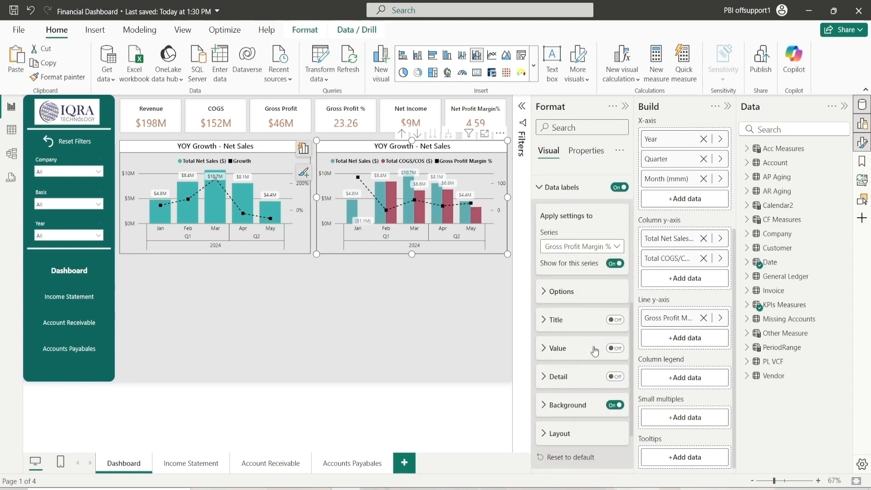
left_click(586, 246)
left_click(573, 287)
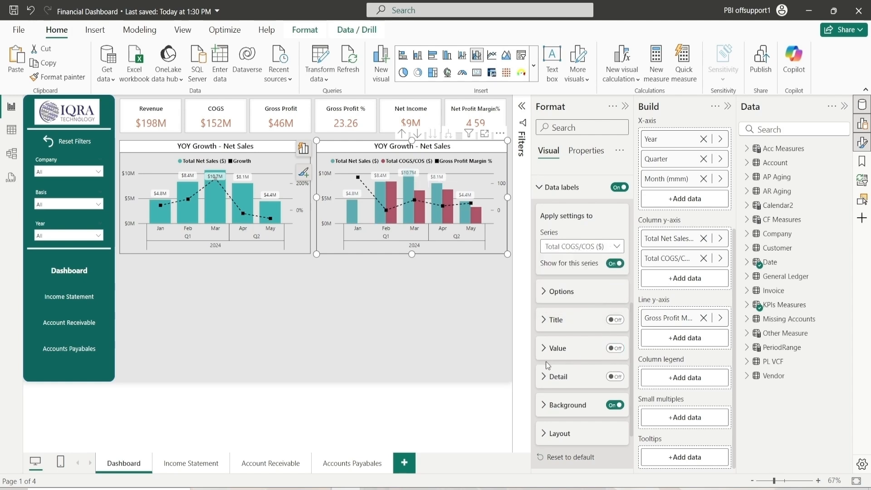
scroll(582, 295, "up", 3)
left_click(583, 294)
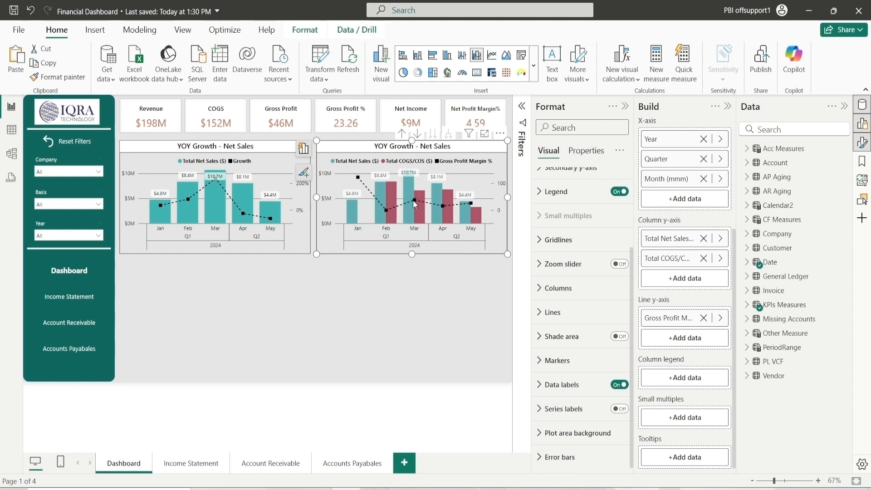
Rename the chart's column series to Net Sales ($) and COGS for this visual
mouse_move(417, 201)
double_click(672, 239)
left_click(669, 238)
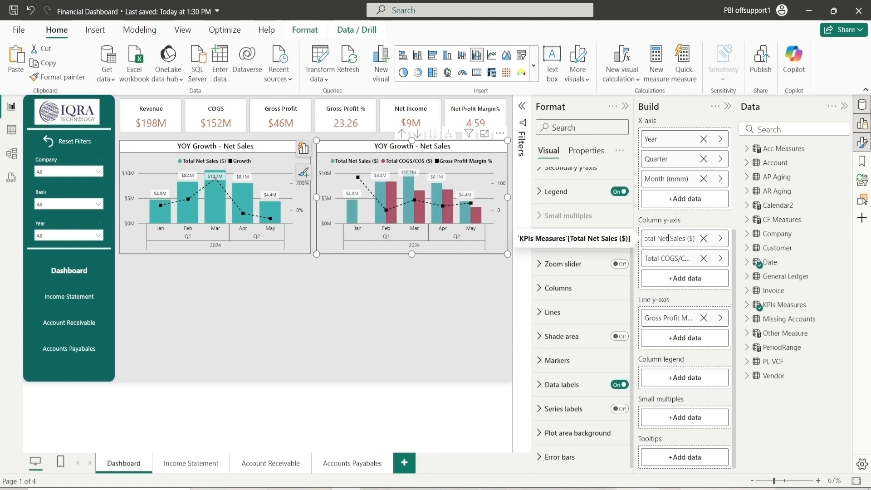
key("BackSpace")
key("BackSpace")
key("BackSpace")
key("BackSpace")
key("BackSpace")
key("BackSpace")
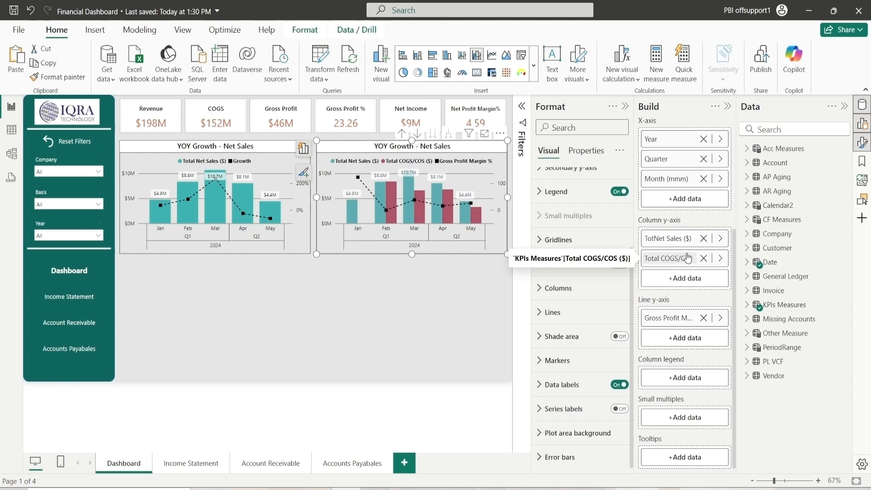
key("Return")
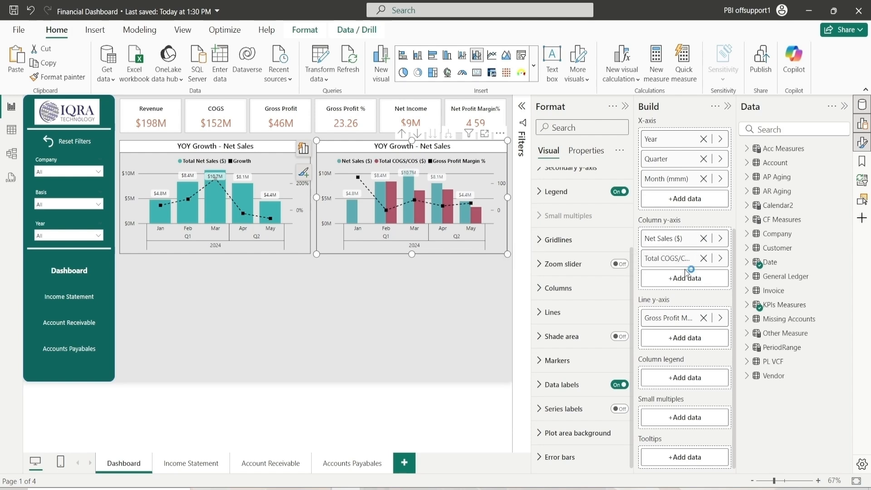
double_click(675, 256)
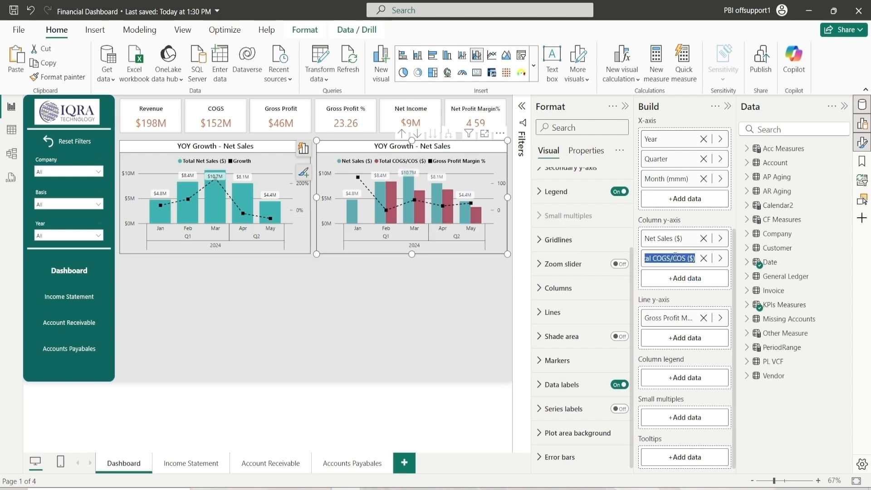
type("COGS")
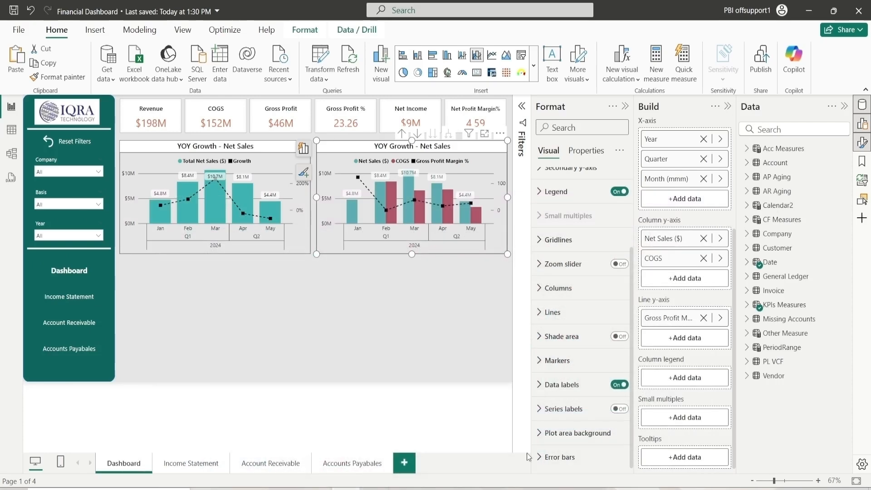
Rename the line series to Gross Margin % for this visual
double_click(687, 319)
left_click(673, 319)
key("BackSpace")
key("BackSpace")
key("BackSpace")
key("BackSpace")
key("BackSpace")
key("BackSpace")
key("BackSpace")
key("Return")
Set the chart title to "Net Sales VS COGS V Gross margin % : Monthly"
scroll(567, 216, "up", 3)
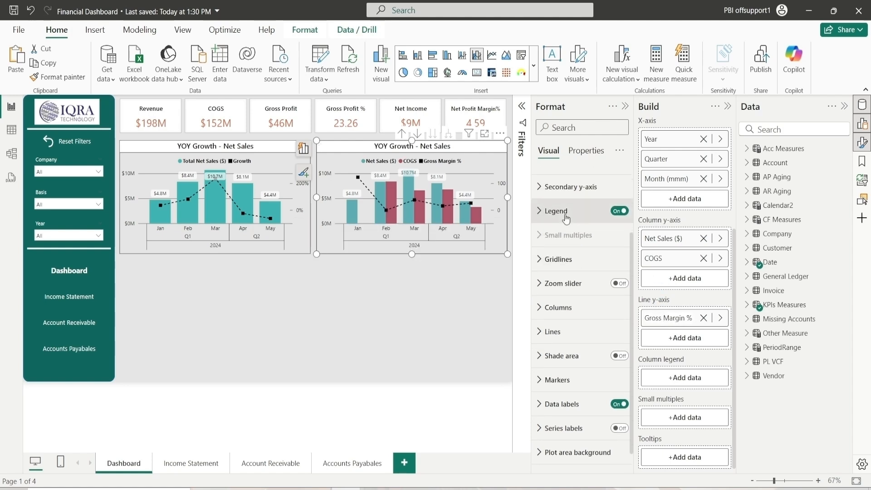
left_click(556, 204)
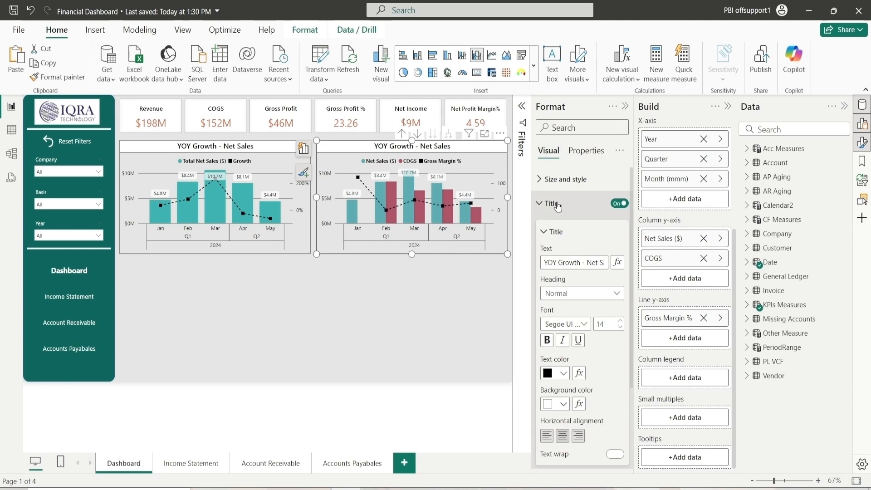
triple_click(577, 261)
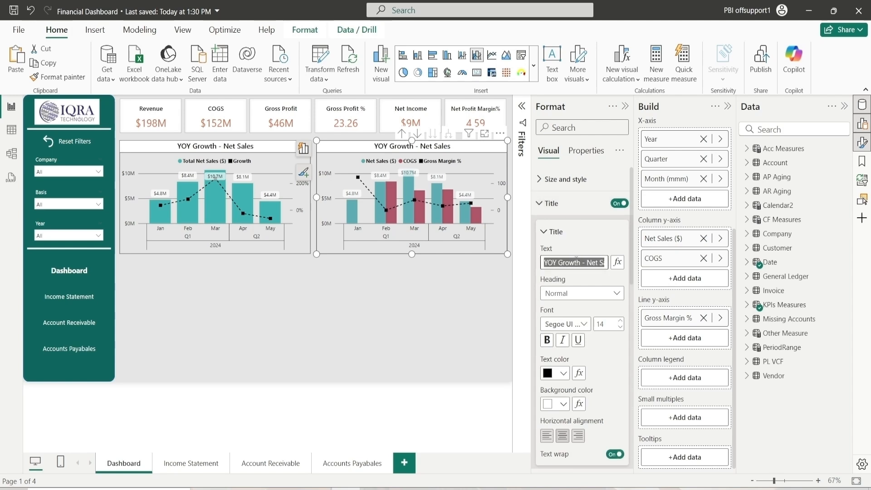
key("BackSpace")
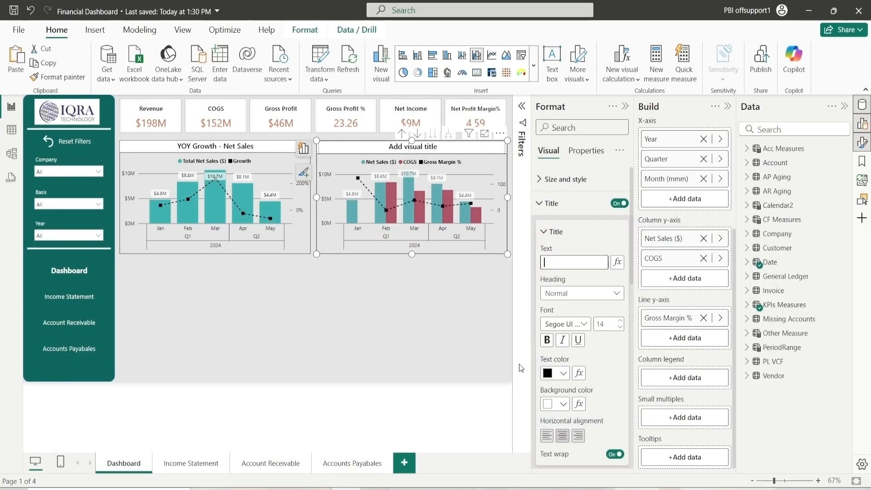
type("Net Sales VS COGS")
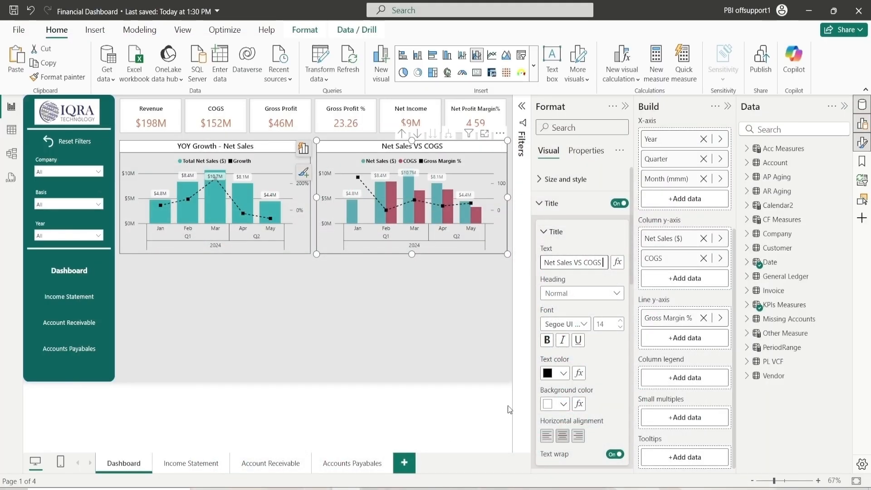
type("V")
type(" Gross")
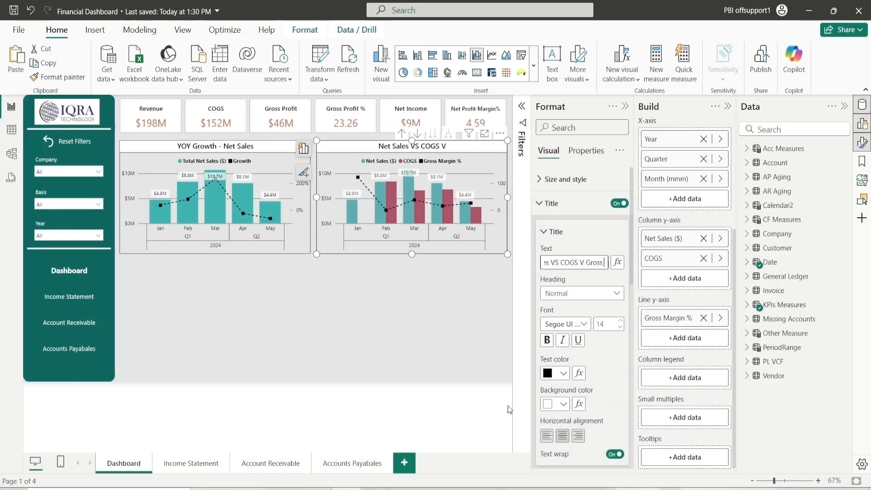
type(" margin")
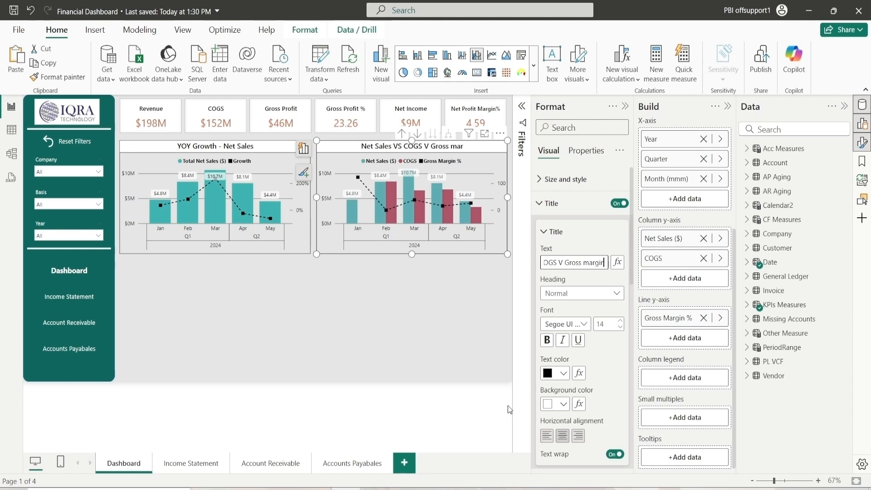
type(" % ")
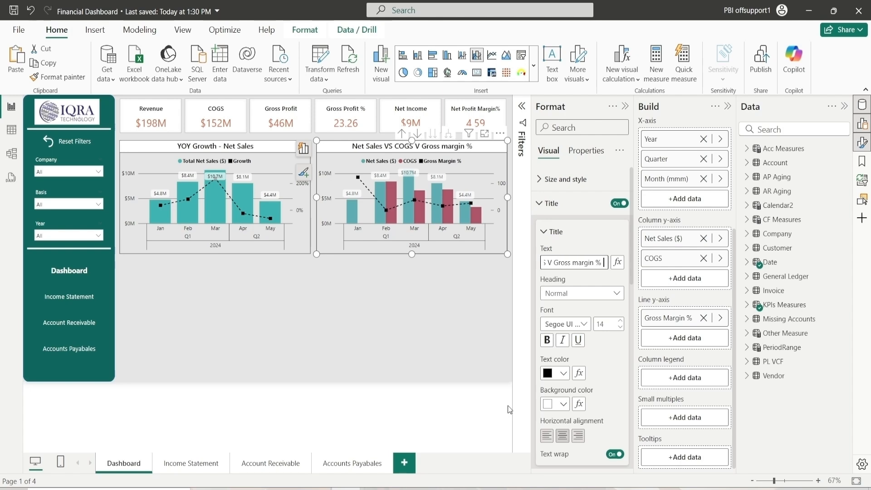
type(": Monthly")
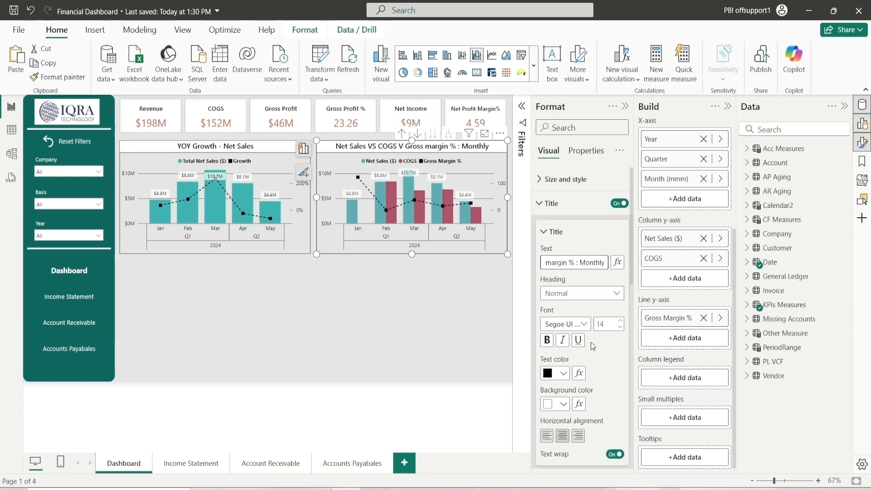
left_click(569, 233)
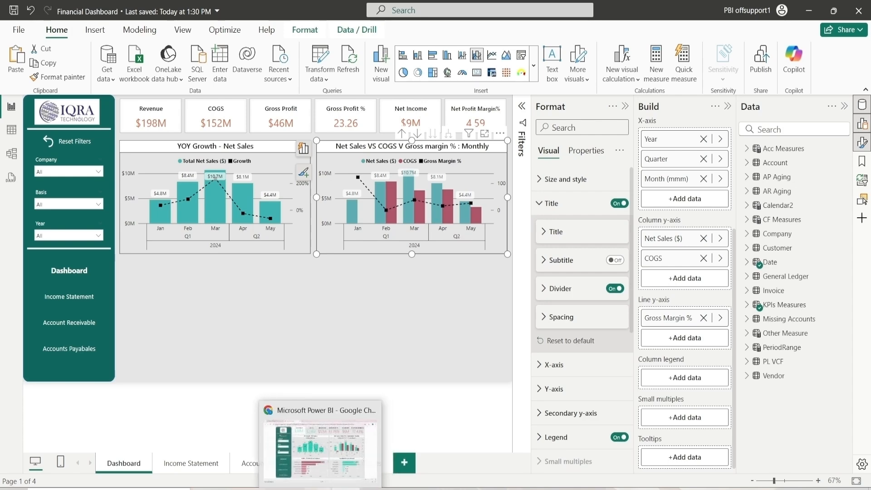
Compare the dashboard with the published reference report in the browser
left_click(318, 488)
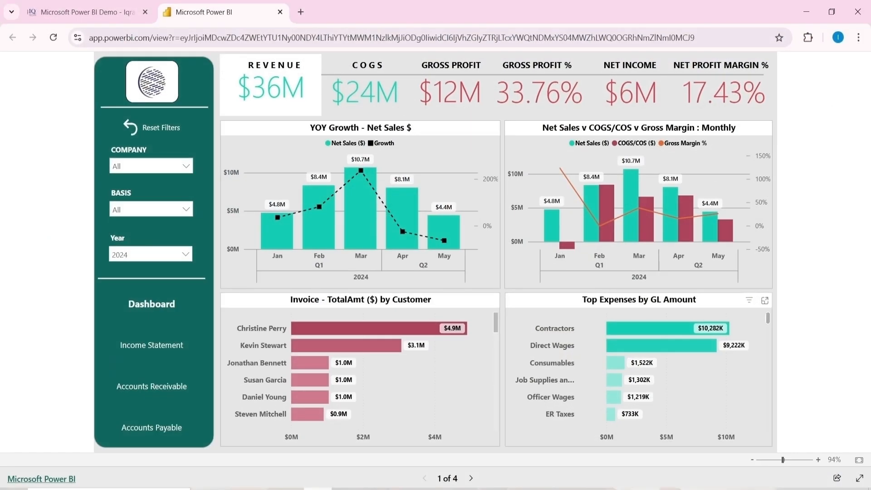
left_click(318, 489)
left_click(318, 489)
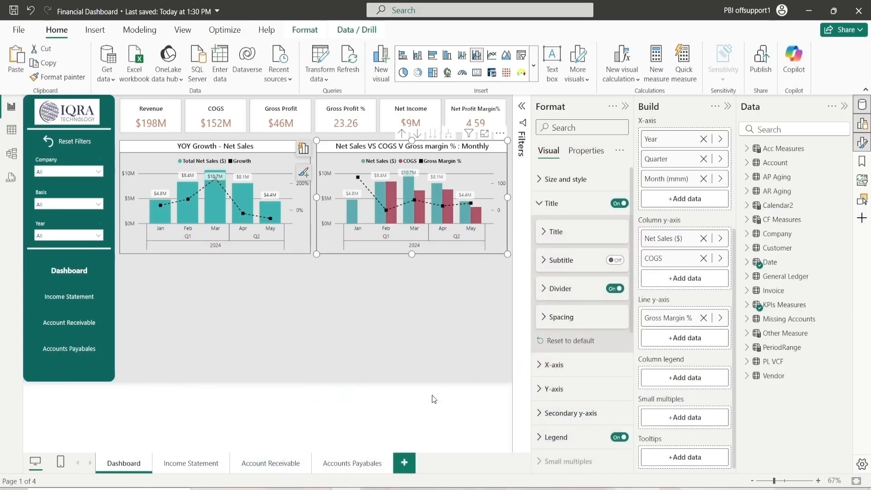
left_click(437, 325)
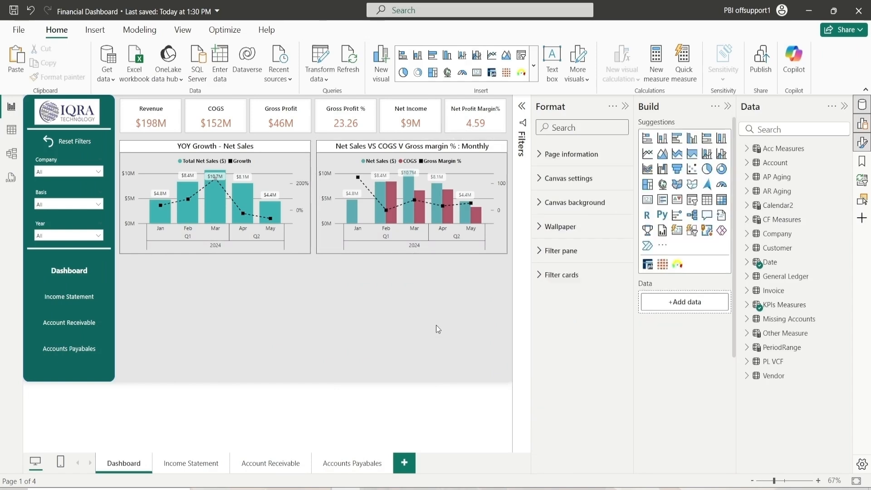
Insert a new bar chart visual and set its height to 285
left_click(678, 144)
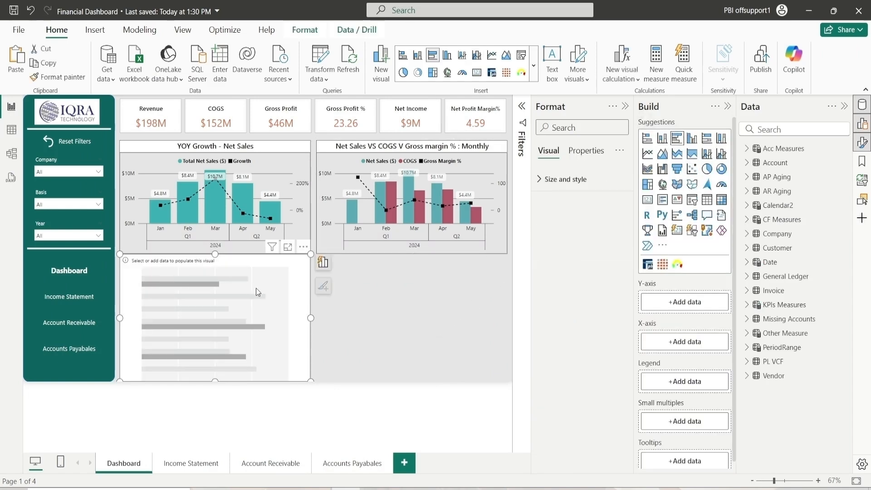
left_click(572, 186)
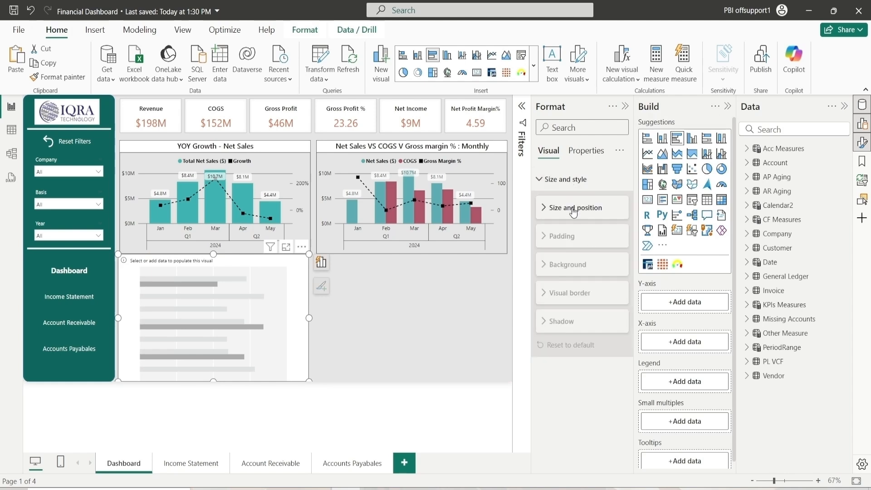
left_click(572, 217)
left_click(567, 239)
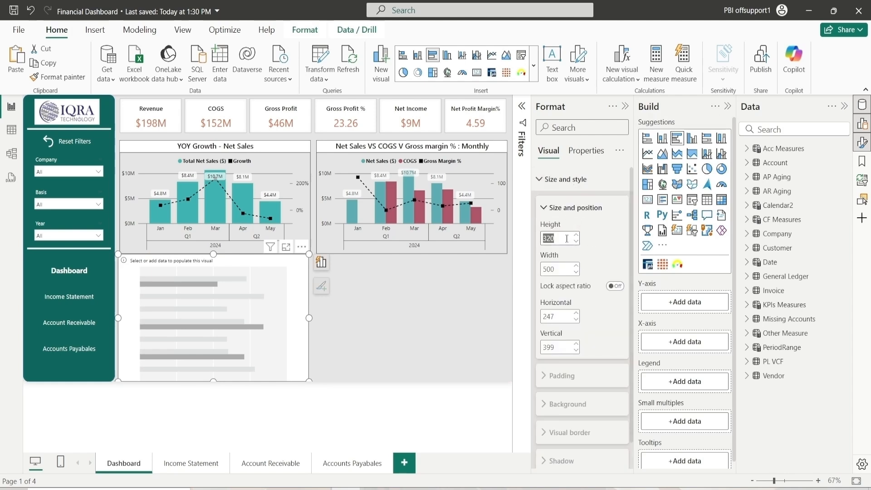
type("285")
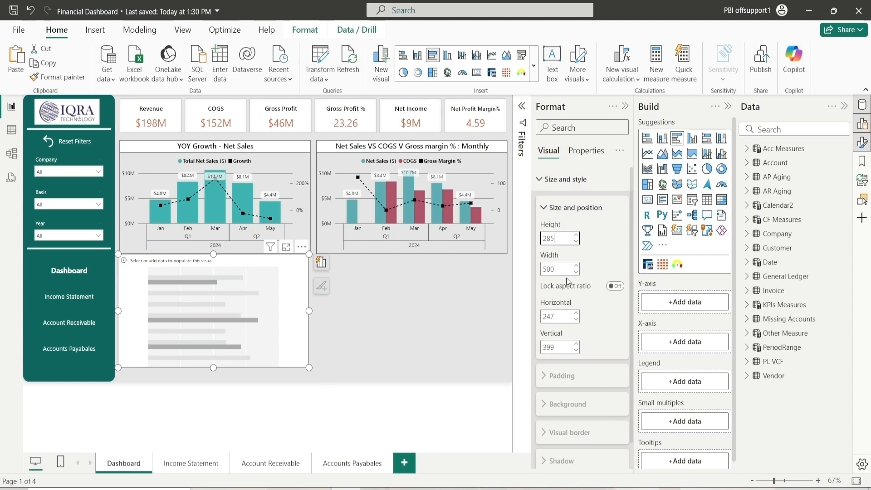
Position the new bar chart at horizontal 252 and vertical 425
left_click(578, 313)
left_click(577, 314)
left_click(578, 313)
left_click(577, 314)
left_click(558, 349)
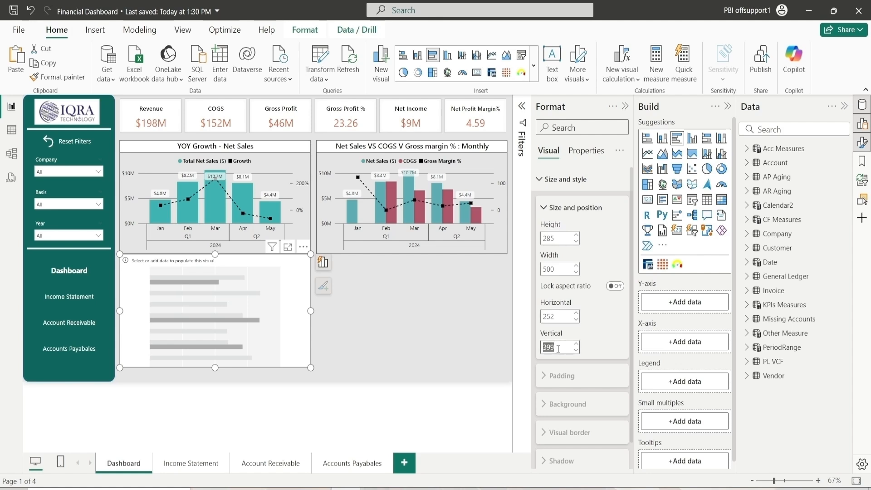
type("425")
key("Return")
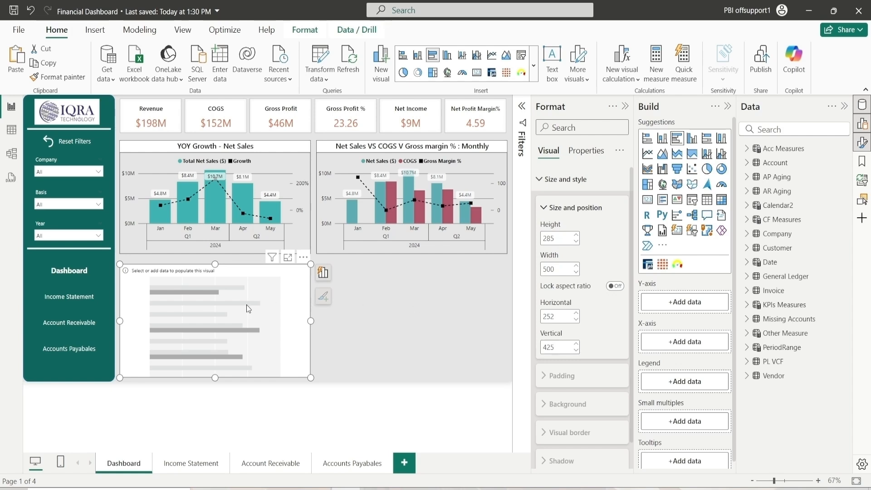
left_click(571, 208)
left_click(570, 205)
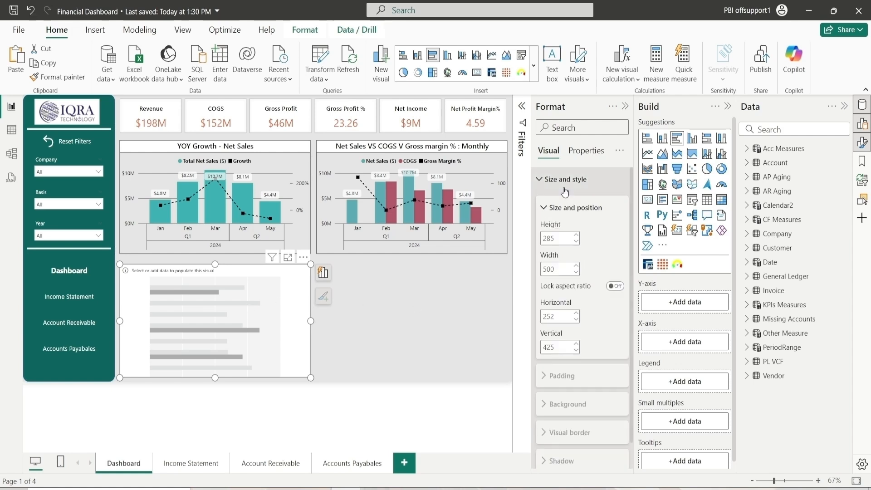
left_click(564, 205)
left_click(563, 180)
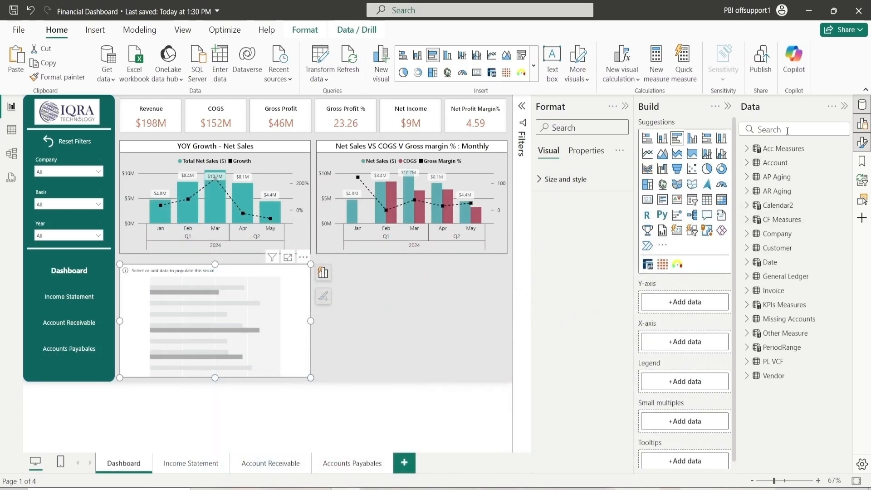
Search the fields for Customer and add Customer Parent to the bar chart's Y-axis
left_click(788, 131)
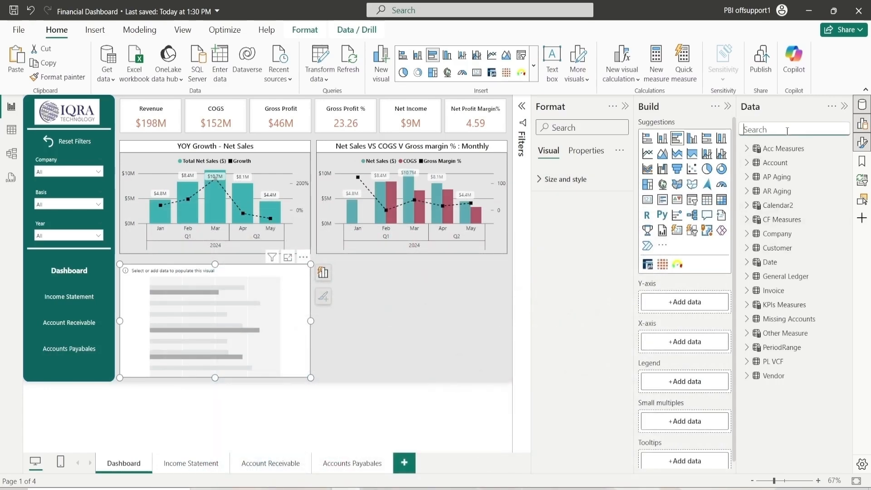
type("Customer")
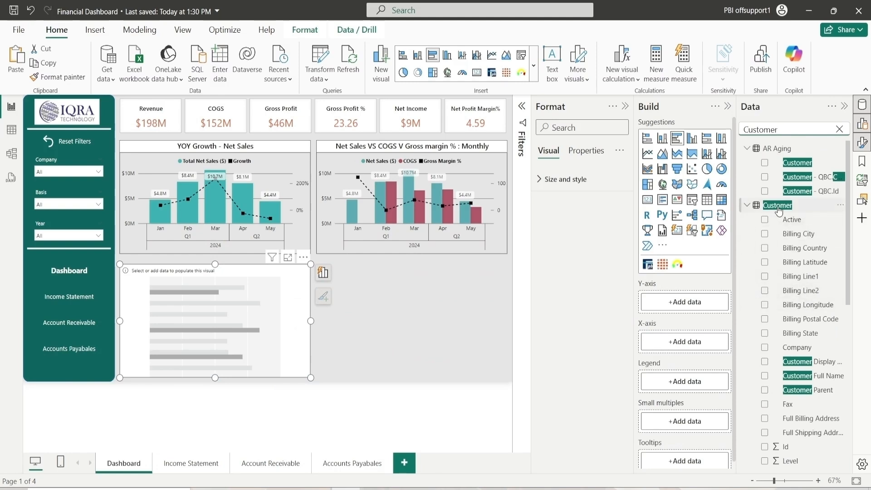
left_click_drag(803, 385, 707, 308)
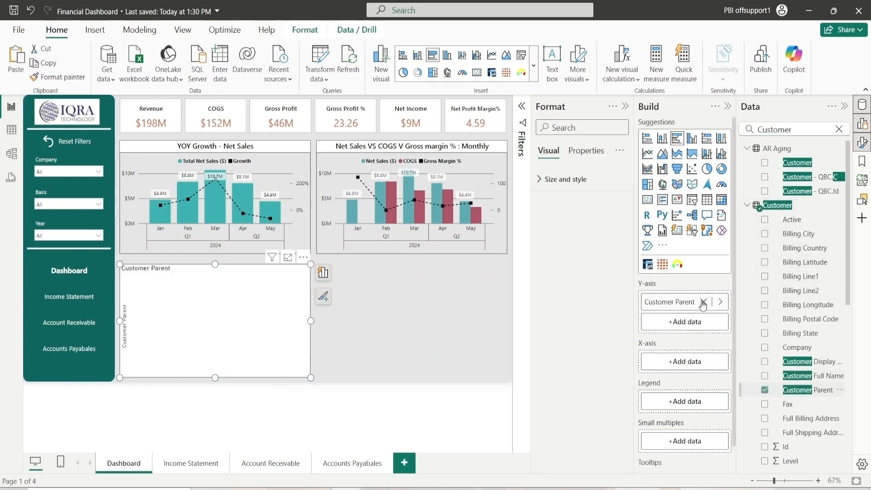
Search for Invoice and add the Invoice - TotalAmt measure to the bar chart's X-axis
left_click(839, 129)
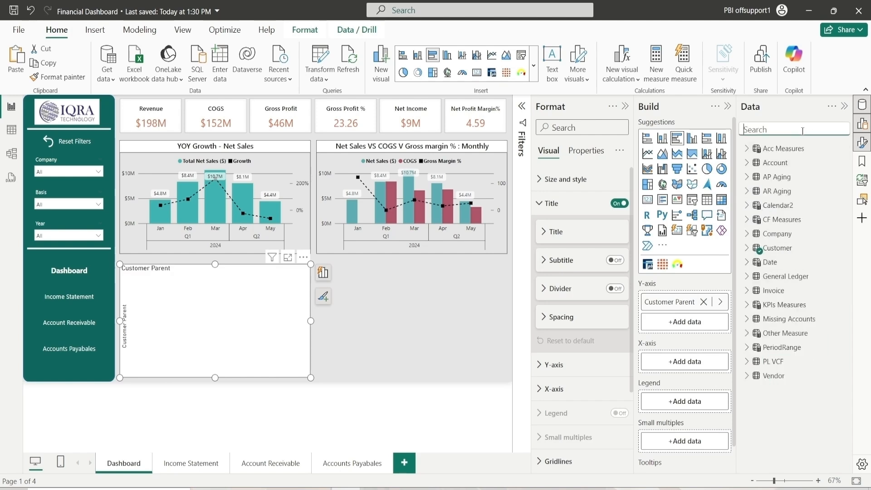
type("Invoice-")
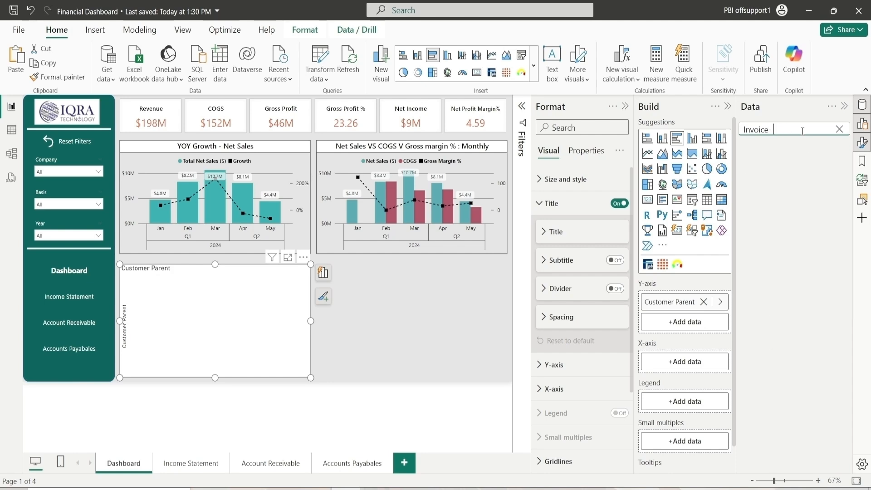
key("BackSpace")
scroll(787, 307, "down", 5)
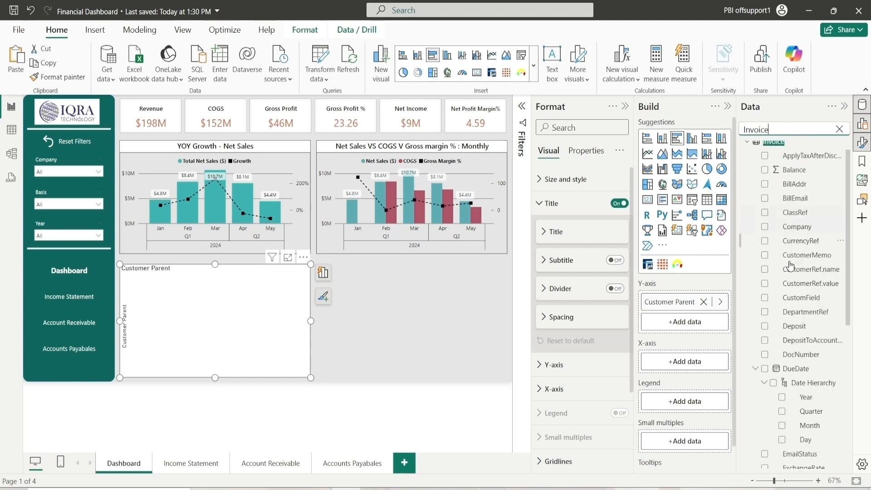
scroll(787, 307, "down", 1)
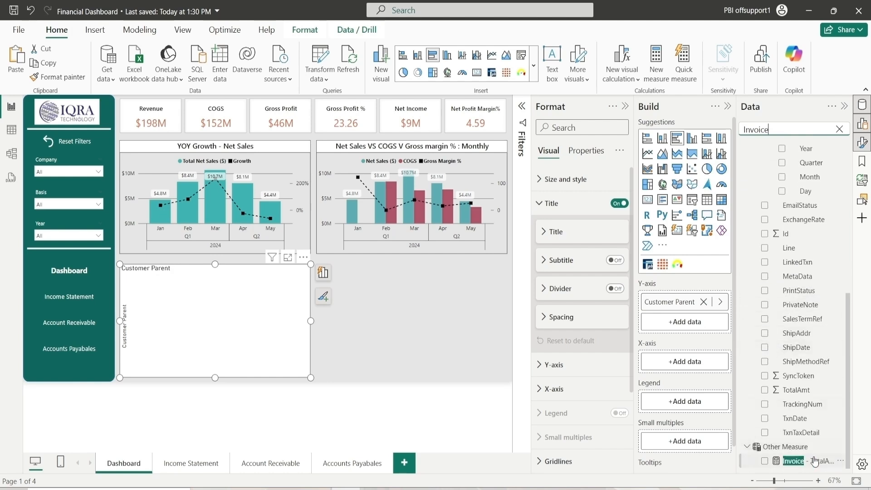
left_click_drag(693, 359, 694, 355)
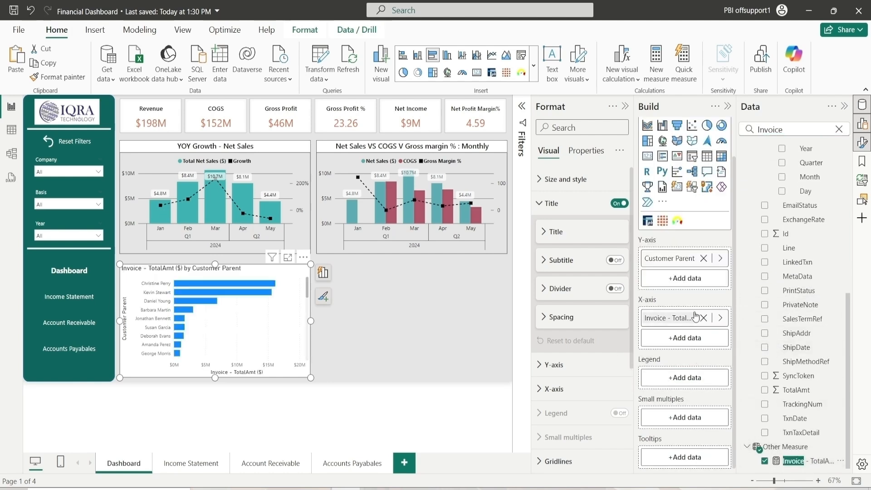
Set the bar chart's background color to a light gray shade
left_click(839, 130)
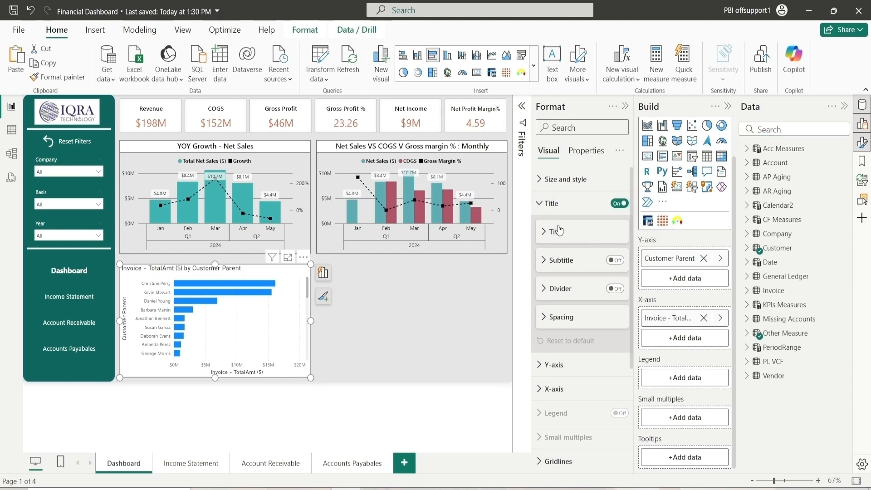
left_click(562, 180)
left_click(567, 265)
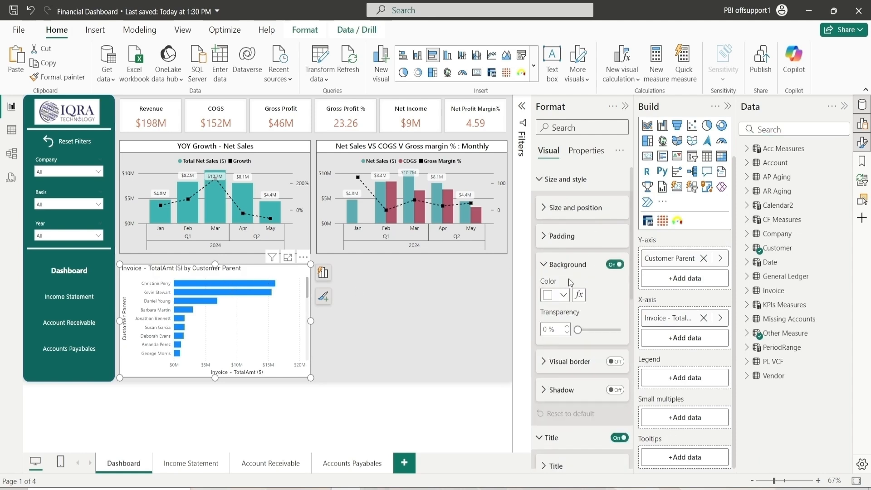
left_click(555, 296)
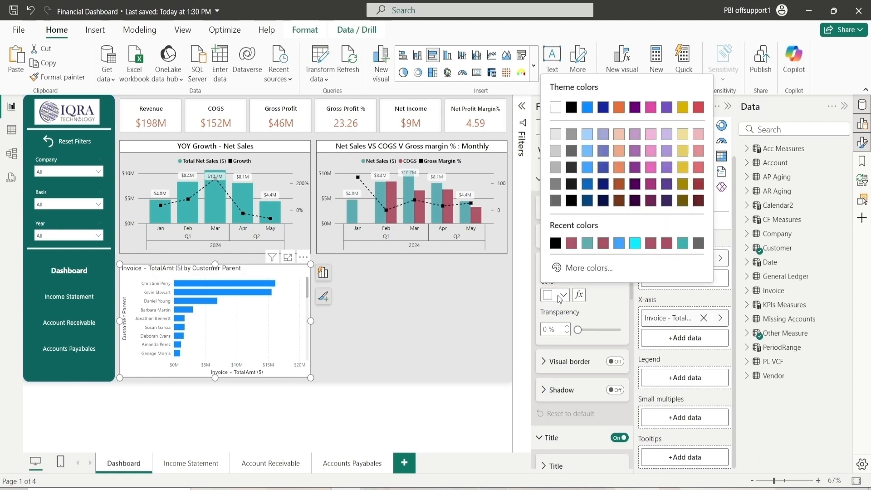
left_click(557, 140)
left_click(563, 264)
left_click(562, 179)
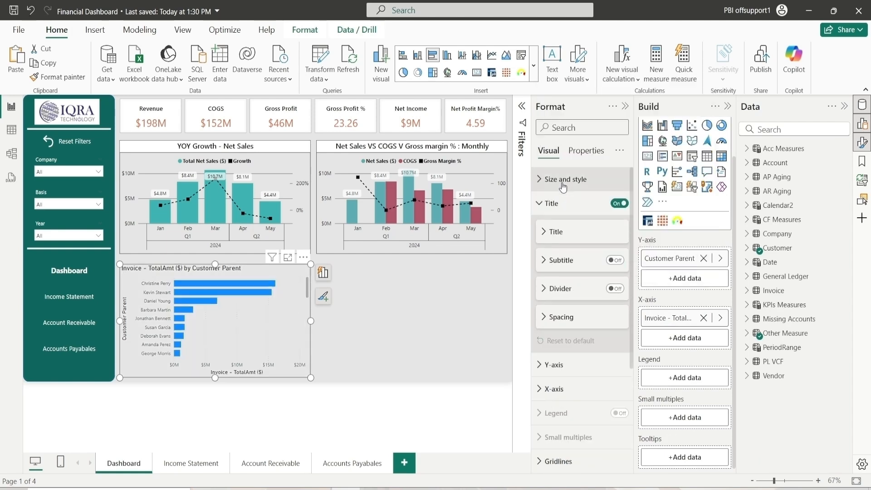
Turn on the visual border for the bar chart
left_click(556, 204)
left_click(562, 179)
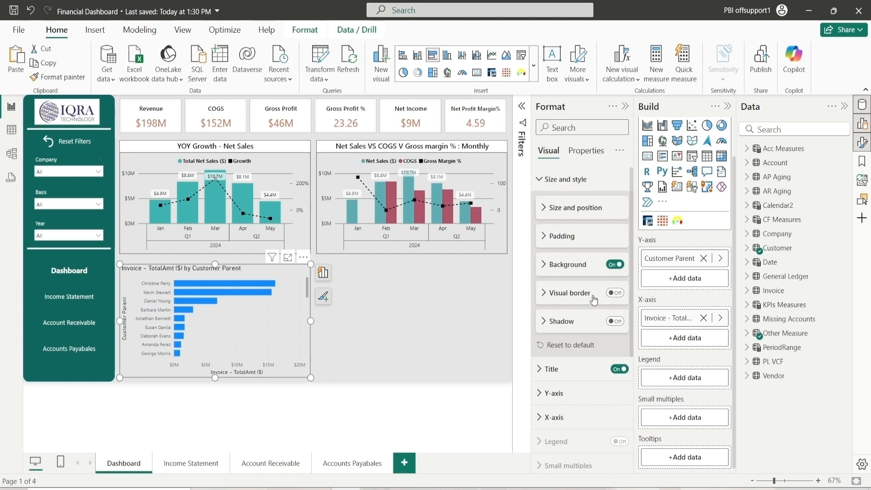
left_click(610, 294)
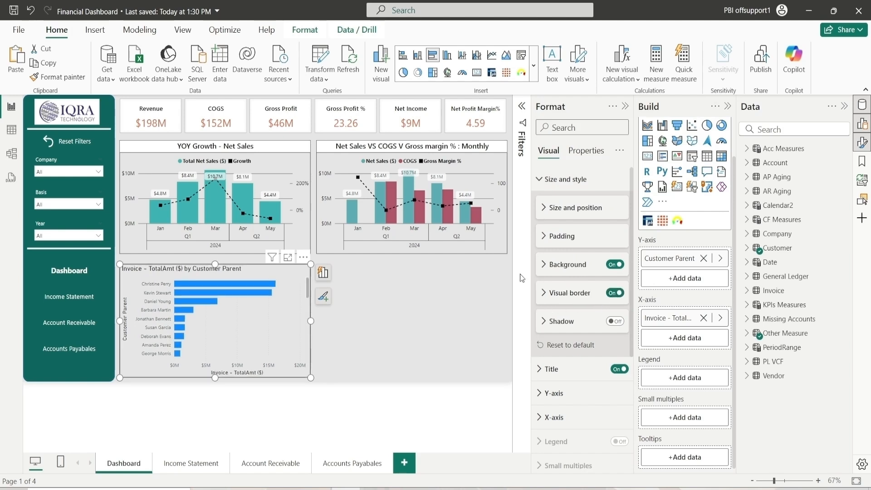
Edit the chart title text to "Invoice - TotalAmt ($) by Customer"
left_click(562, 180)
left_click(566, 206)
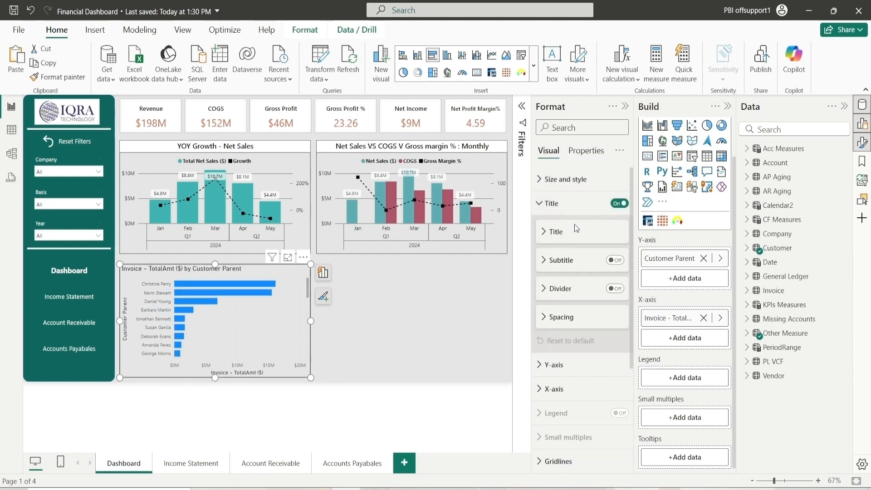
left_click(563, 232)
triple_click(578, 263)
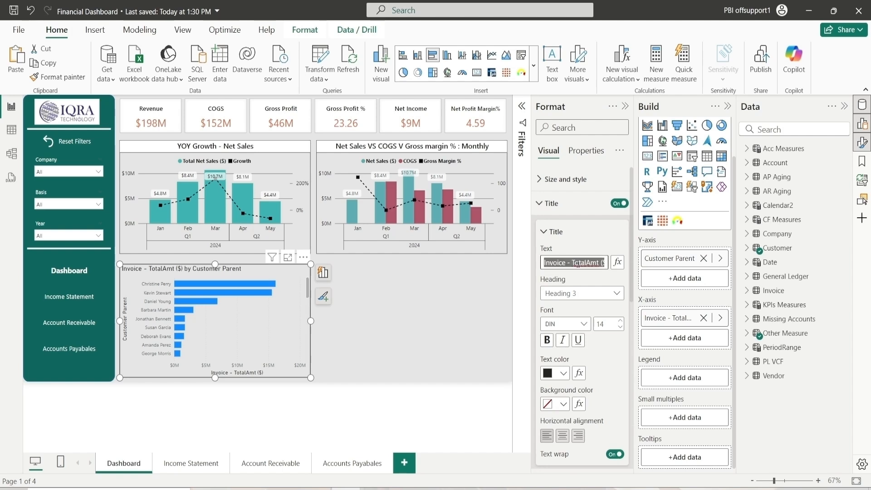
left_click(597, 263)
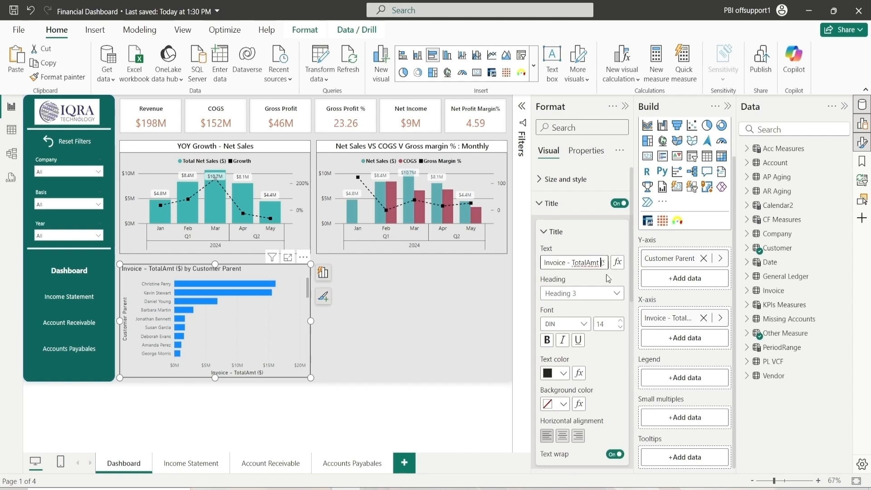
key("Right")
key("Right")
key("Right")
key("Right")
key("Right")
key("Right")
key("Right")
key("Right")
key("Right")
key("Right")
key("Right")
key("Right")
key("Right")
key("Right")
key("Right")
key("Right")
key("Right")
key("Right")
key("Right")
key("Right")
key("Right")
key("Right")
key("Right")
key("BackSpace")
key("BackSpace")
key("BackSpace")
key("BackSpace")
key("BackSpace")
key("BackSpace")
key("BackSpace")
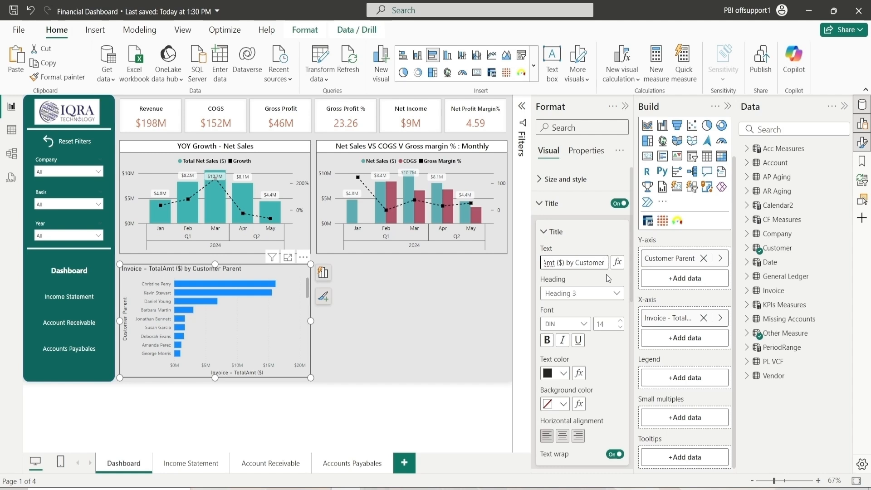
Set the title font to Segoe UI
left_click(577, 323)
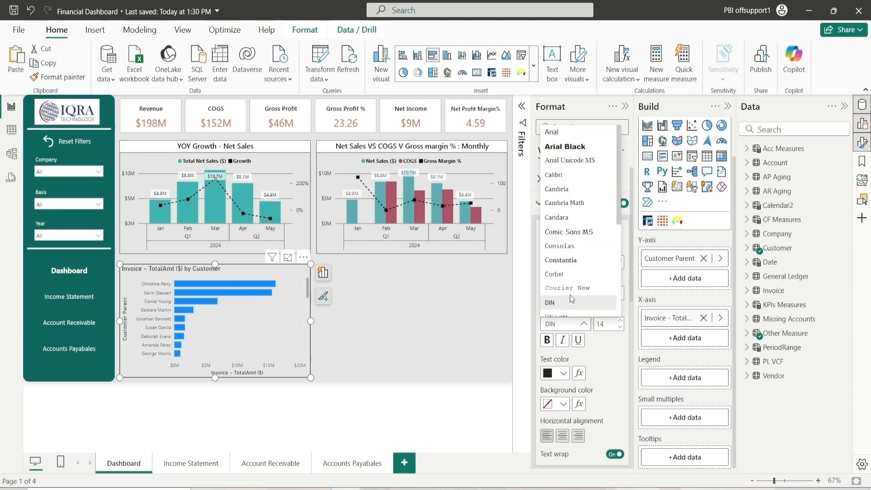
scroll(576, 263, "down", 5)
left_click(596, 209)
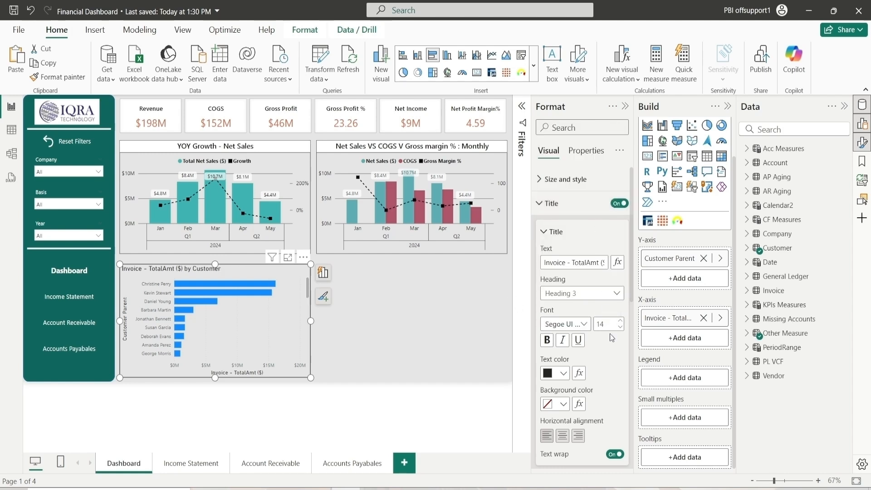
left_click(563, 373)
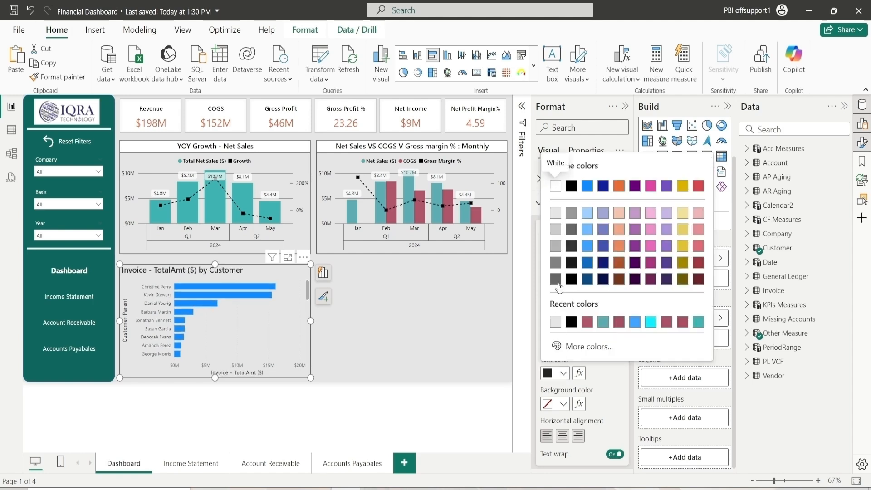
left_click(566, 375)
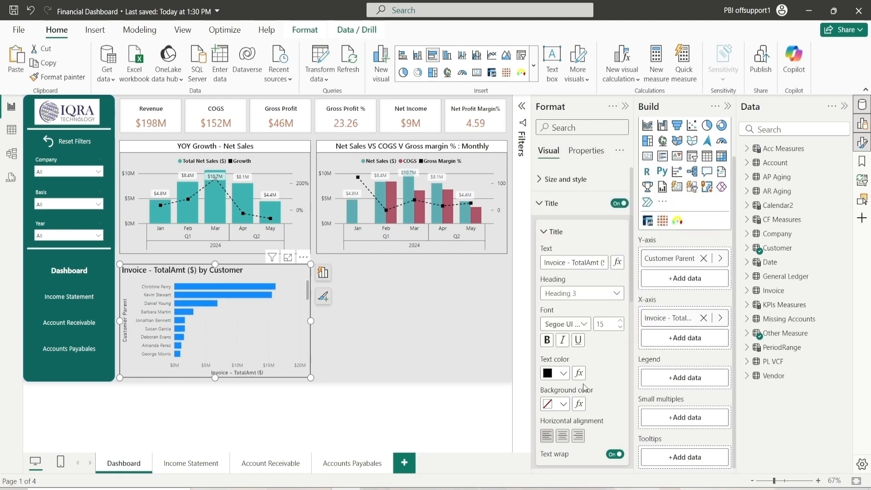
Set the title background color to White
left_click(564, 404)
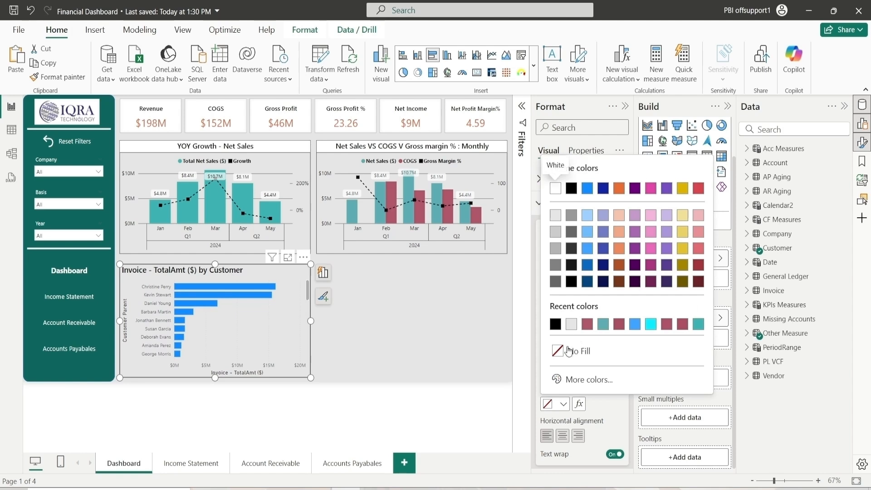
left_click(574, 379)
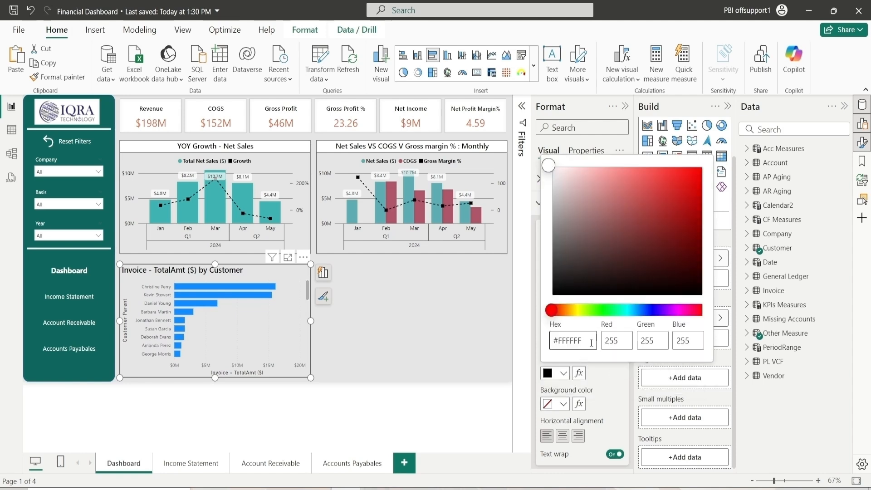
left_click(595, 417)
left_click(563, 404)
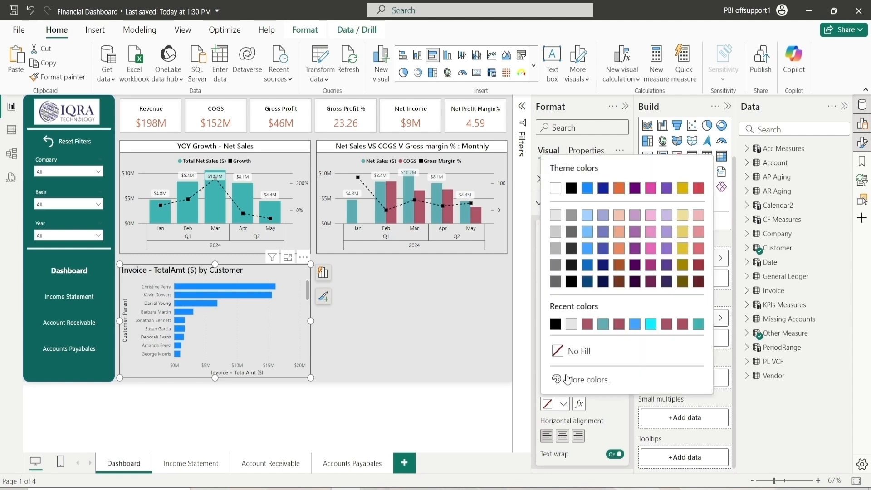
left_click(558, 187)
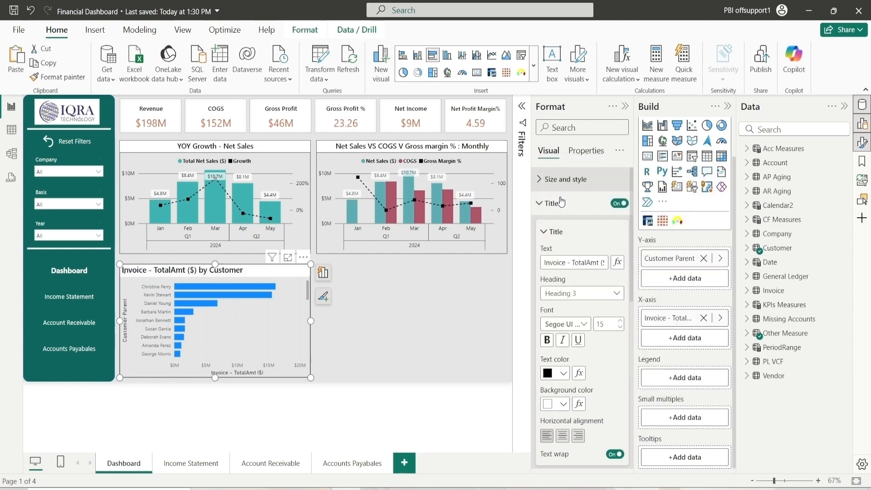
Center-align the chart title
left_click(562, 436)
left_click(563, 235)
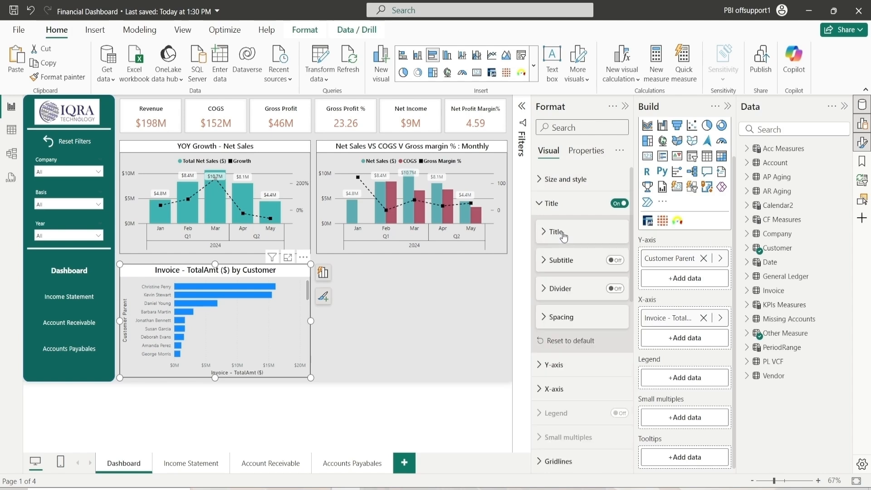
Turn on the title divider and set its color to black
left_click(613, 289)
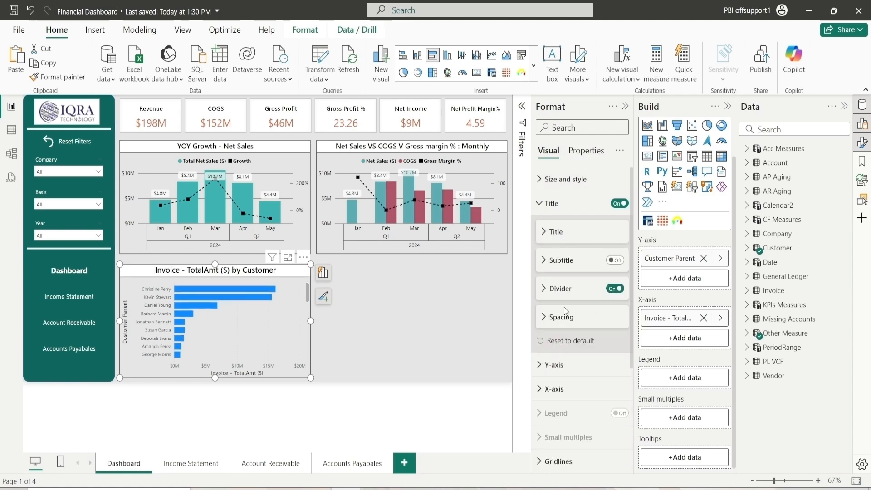
left_click(558, 294)
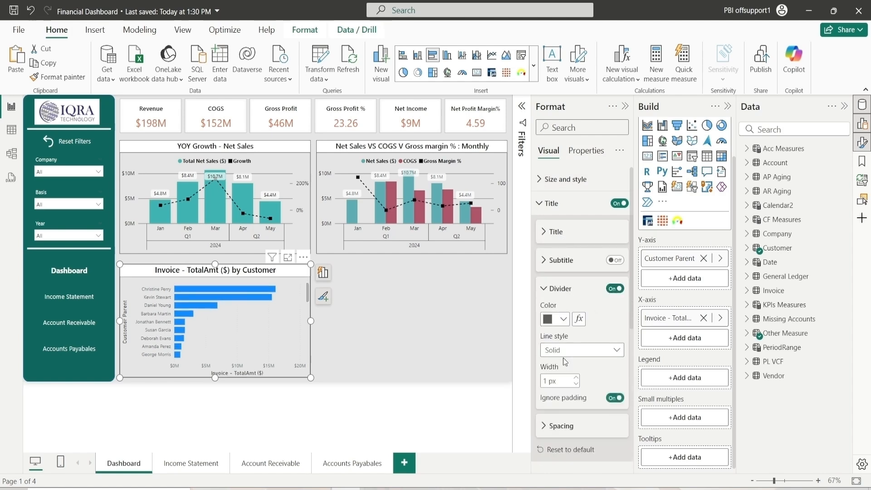
left_click(564, 320)
left_click(571, 192)
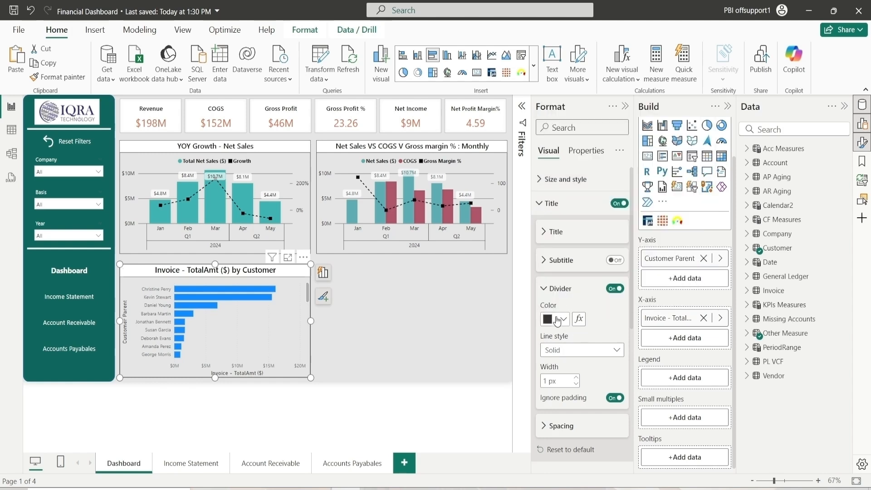
left_click(553, 289)
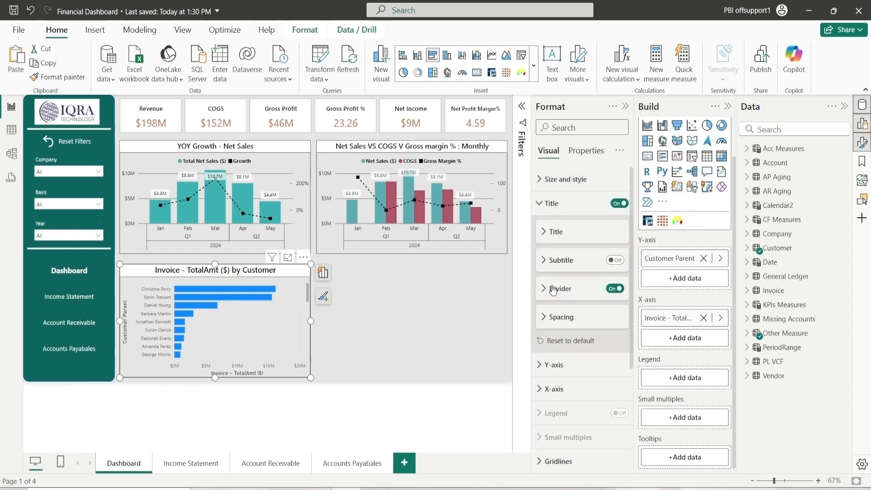
Set the Y-axis value labels' color to black on the customer bar chart
left_click(562, 204)
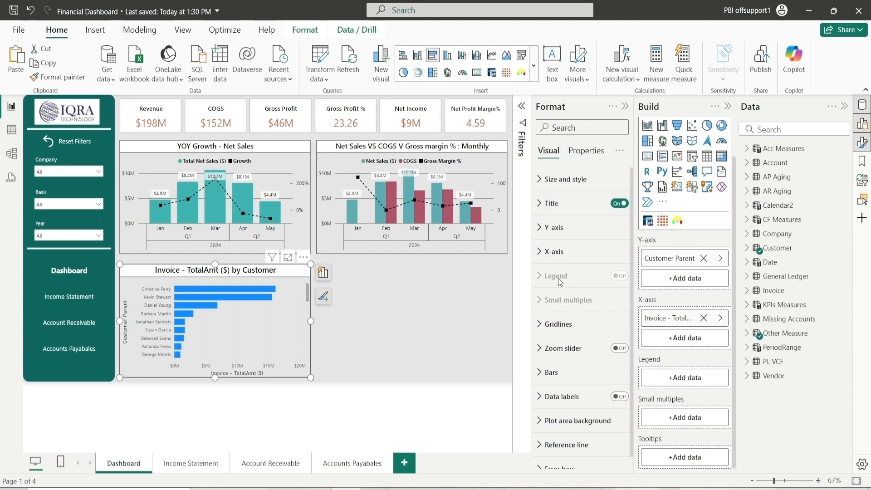
left_click(563, 229)
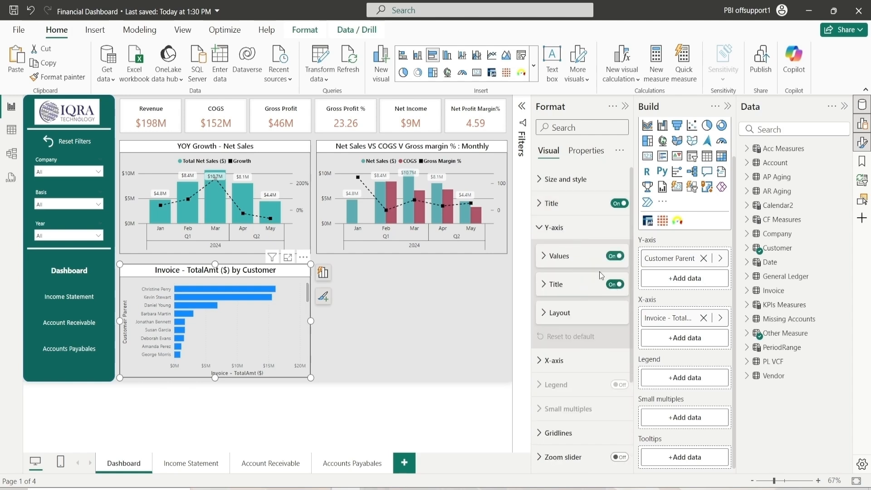
left_click(569, 256)
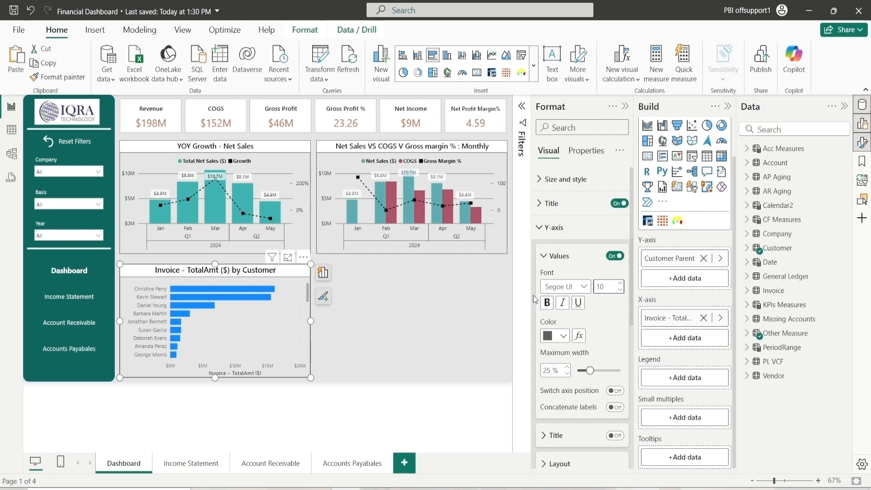
left_click(564, 335)
left_click(572, 249)
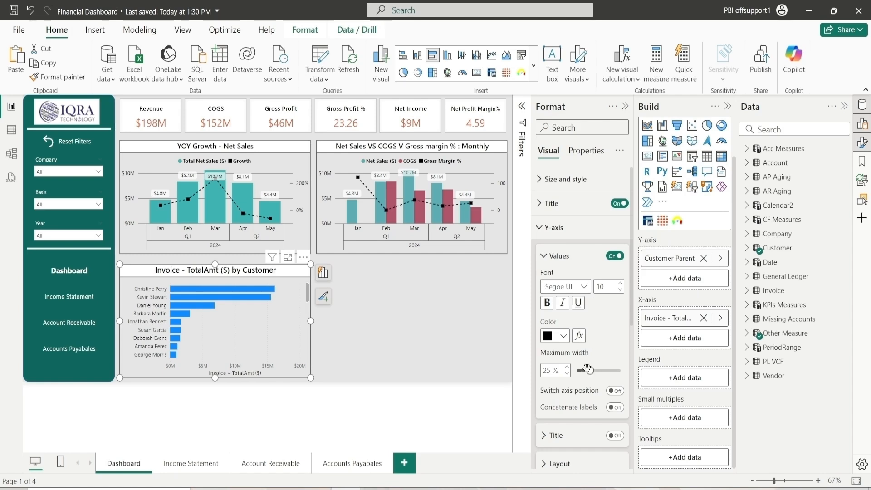
left_click(557, 257)
left_click(556, 228)
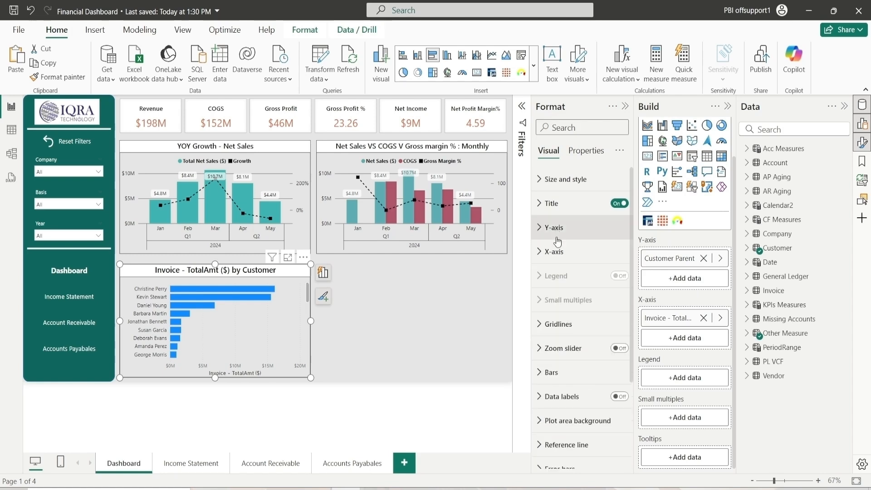
Set the X-axis value labels' color to black and turn off the X-axis title
left_click(556, 252)
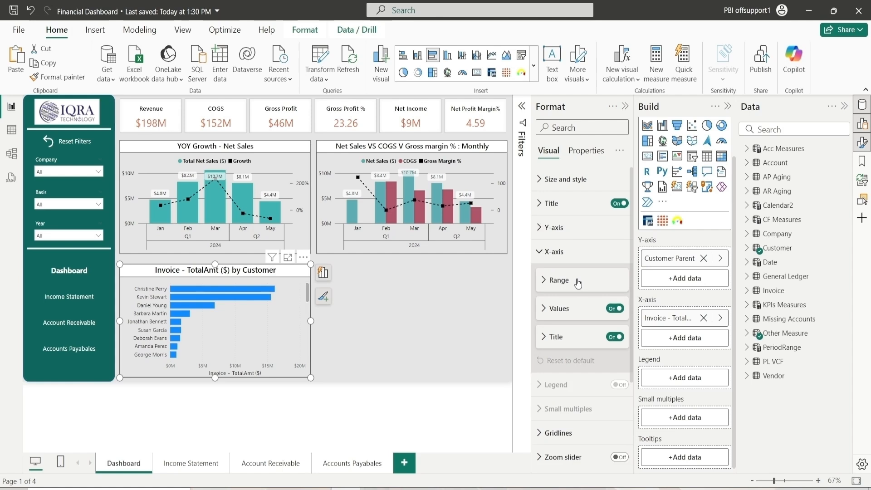
left_click(578, 284)
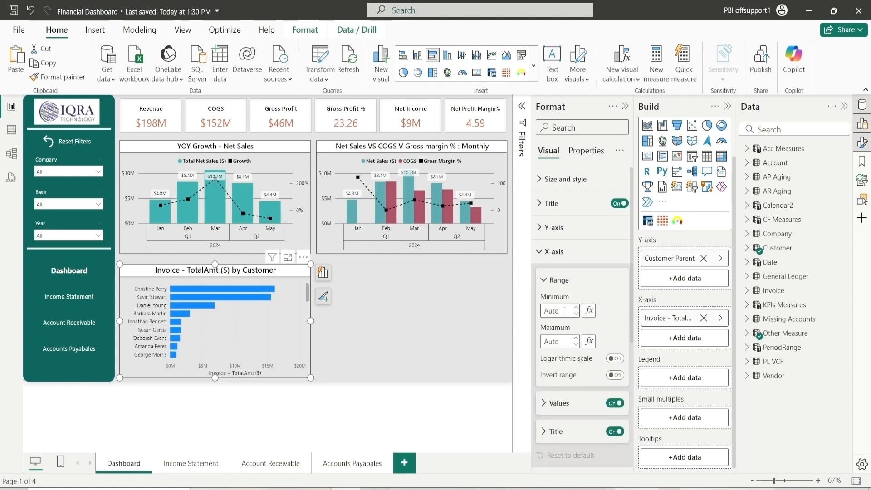
left_click(555, 280)
left_click(563, 309)
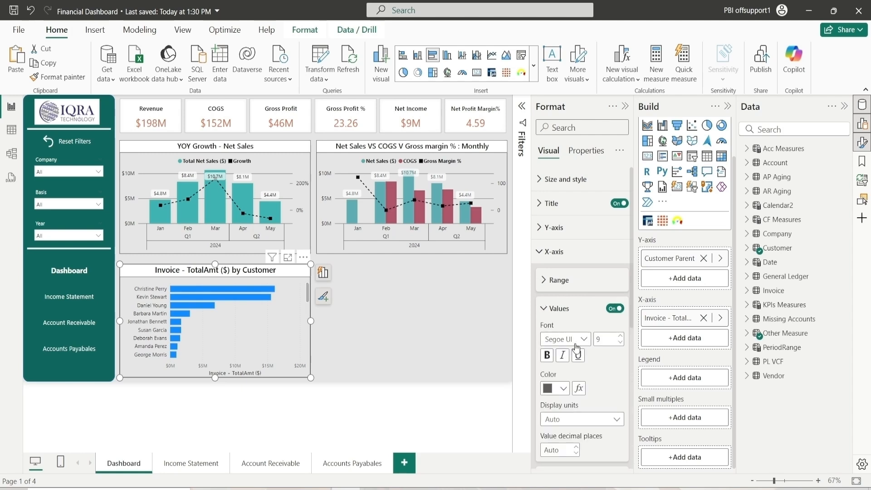
left_click(621, 337)
left_click(563, 389)
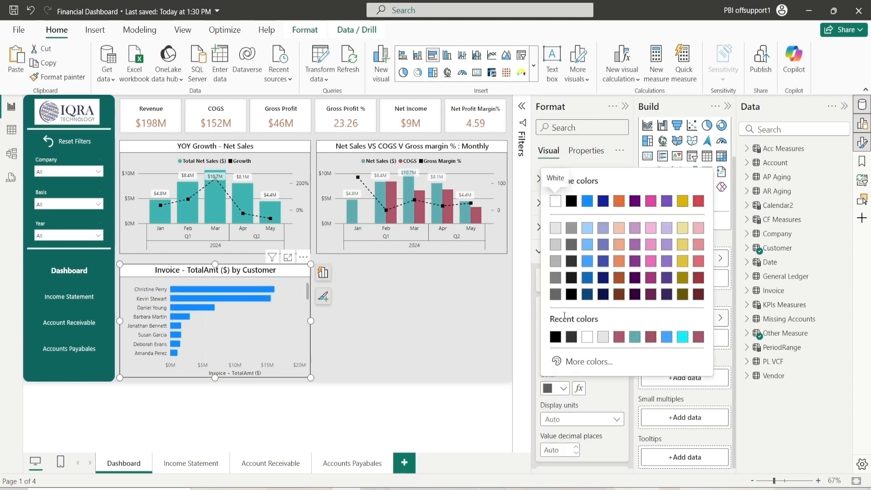
left_click(554, 339)
left_click(553, 307)
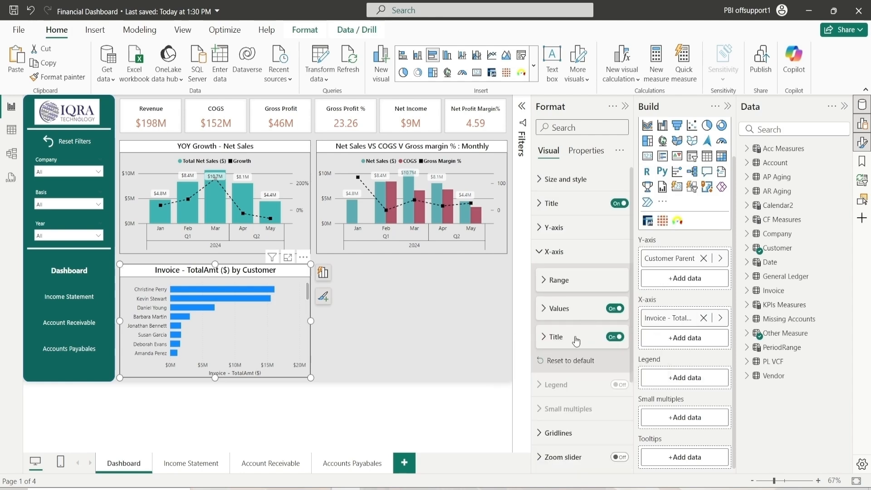
left_click(616, 341)
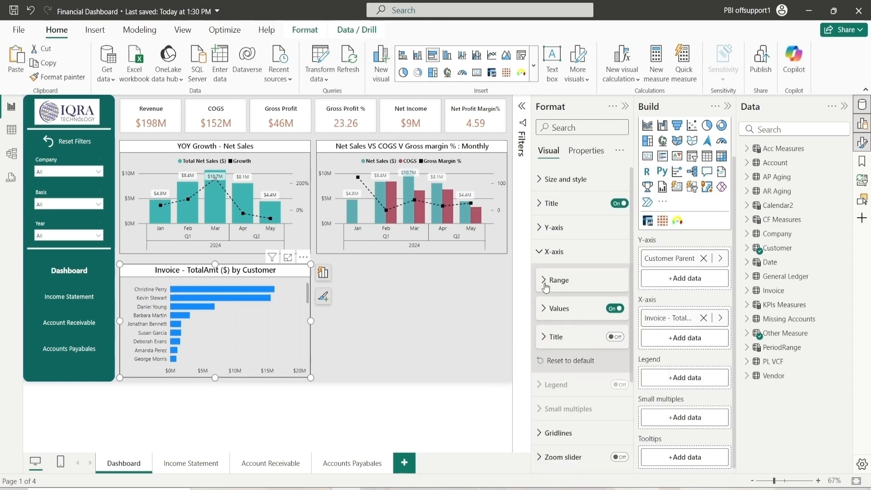
left_click(554, 252)
Change the color of the vertical gridlines on the customer bar chart
left_click(563, 323)
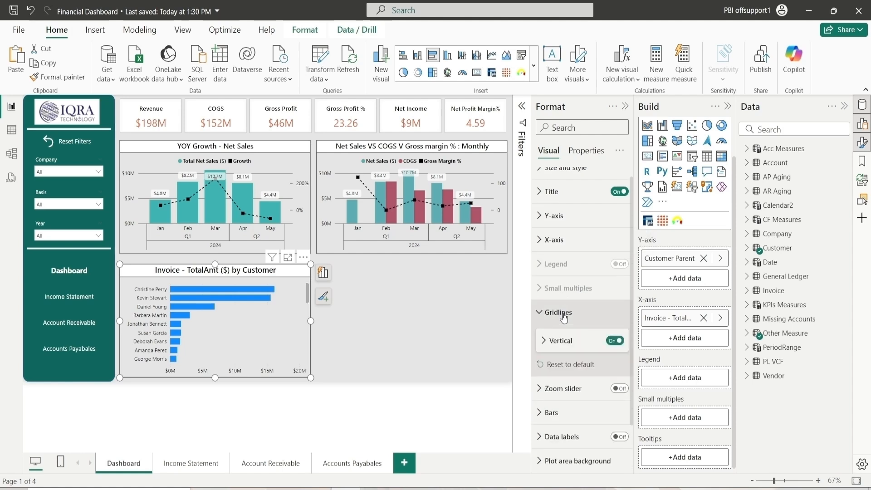
left_click(567, 346)
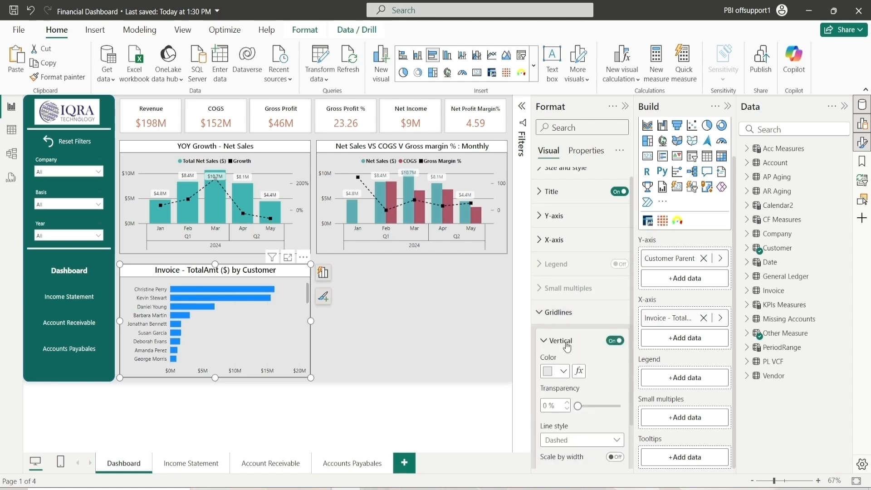
left_click(562, 372)
left_click(571, 319)
left_click(571, 345)
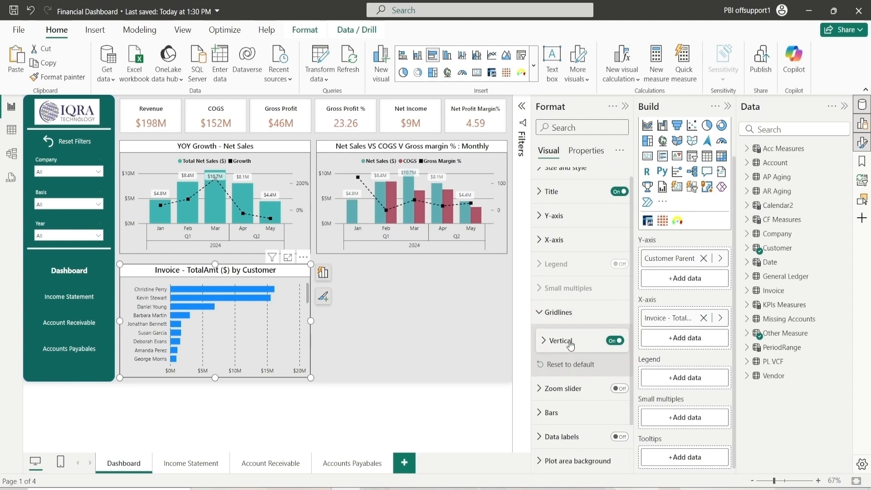
left_click(562, 286)
Set the bar color to #AF566B
left_click(551, 360)
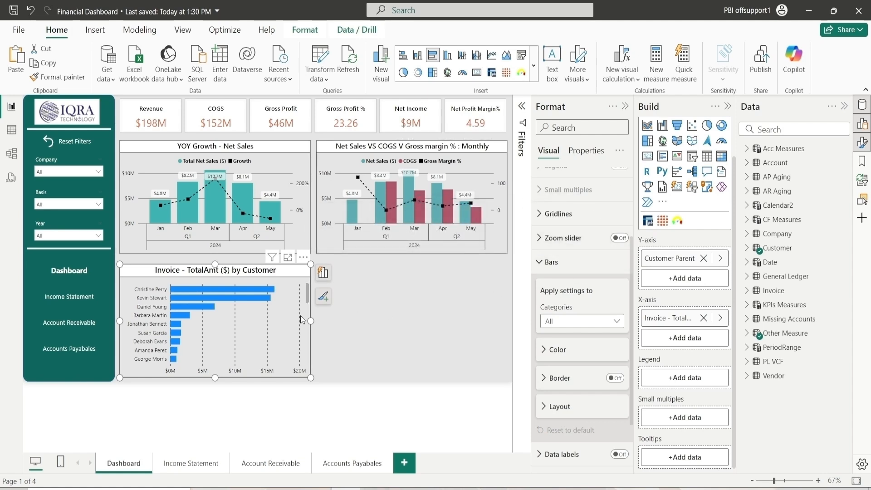
left_click(580, 355)
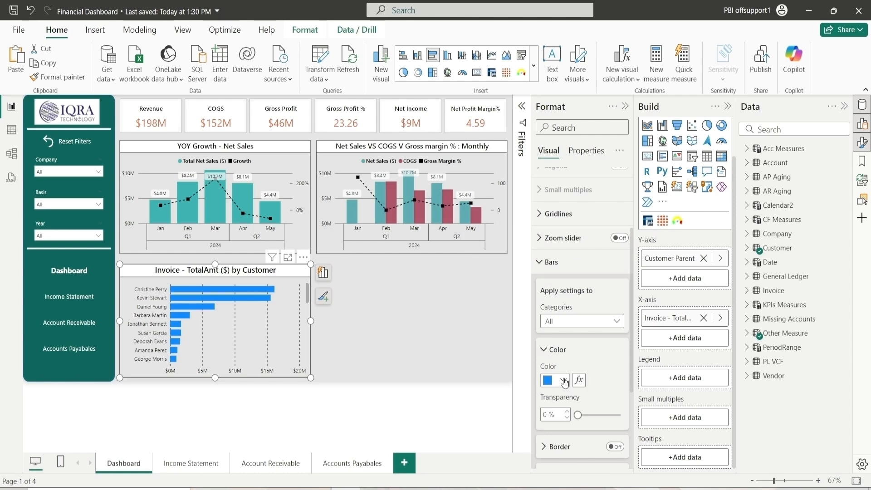
left_click(564, 381)
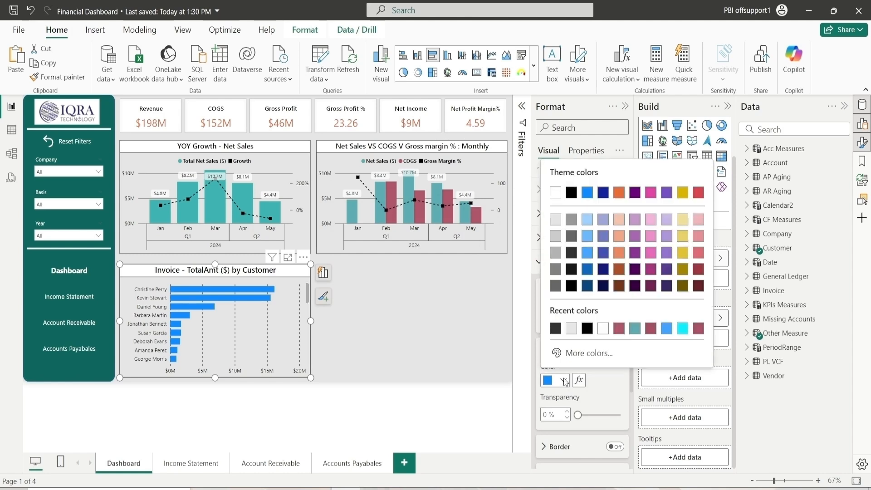
left_click(620, 329)
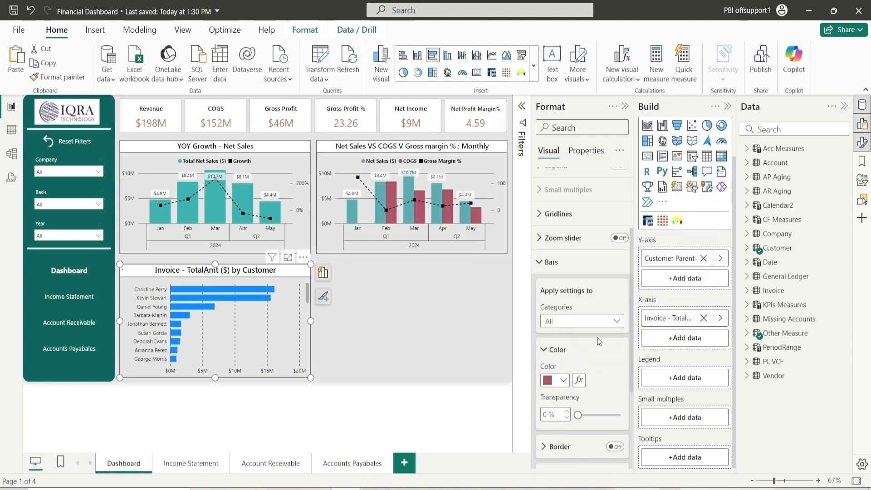
left_click(565, 358)
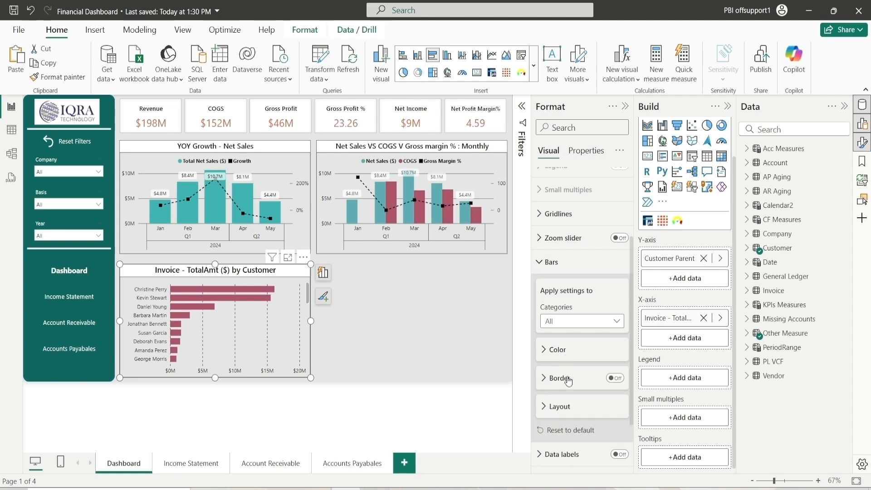
left_click(563, 267)
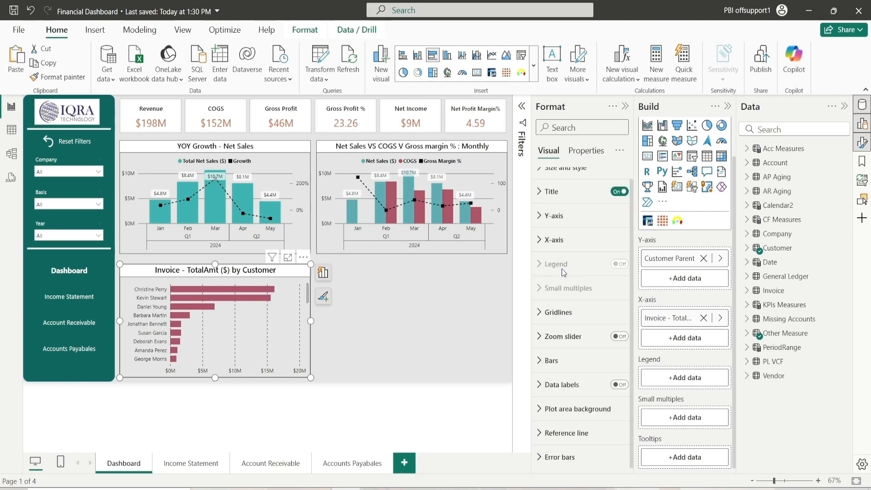
Turn on data labels for the bar chart and set the label value color to black
left_click(619, 385)
left_click(570, 382)
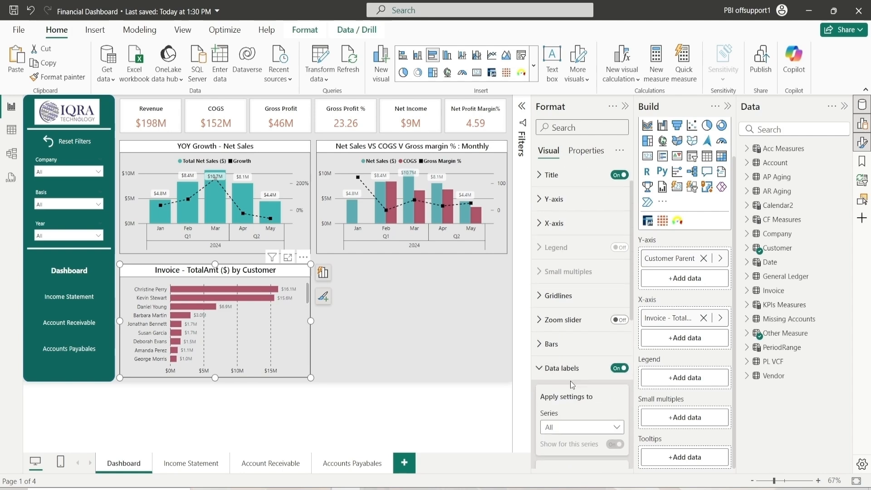
scroll(571, 363, "down", 4)
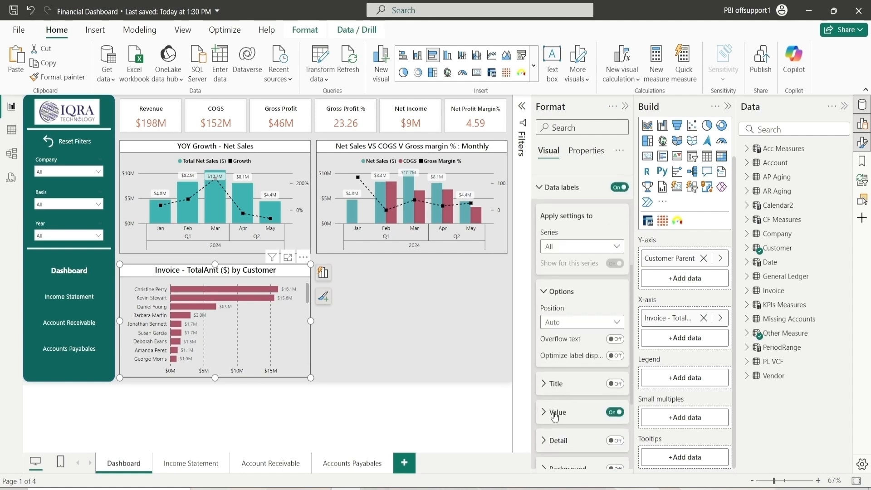
scroll(555, 417, "down", 2)
left_click(556, 320)
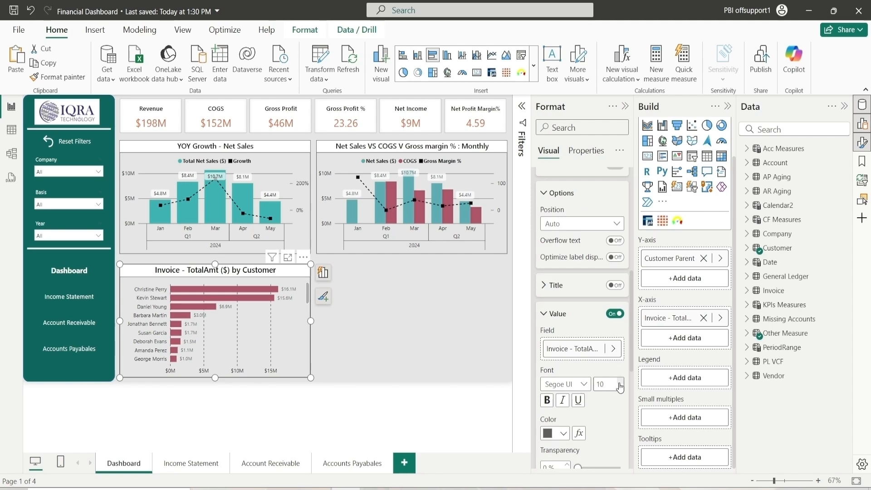
scroll(617, 410, "up", 2)
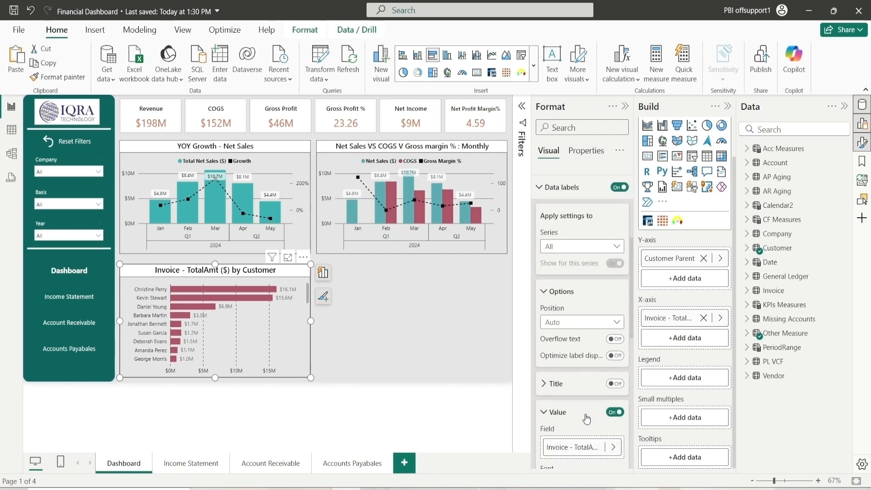
scroll(559, 363, "down", 8)
scroll(566, 320, "up", 12)
scroll(566, 320, "down", 3)
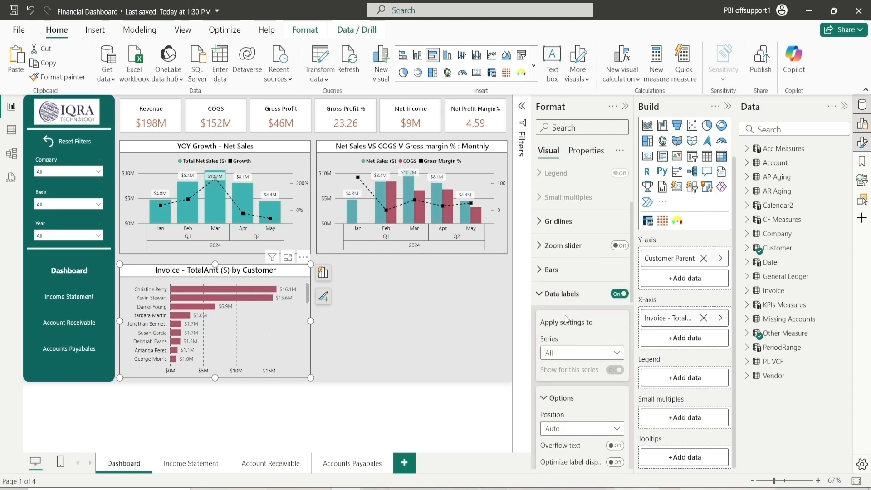
scroll(566, 320, "down", 6)
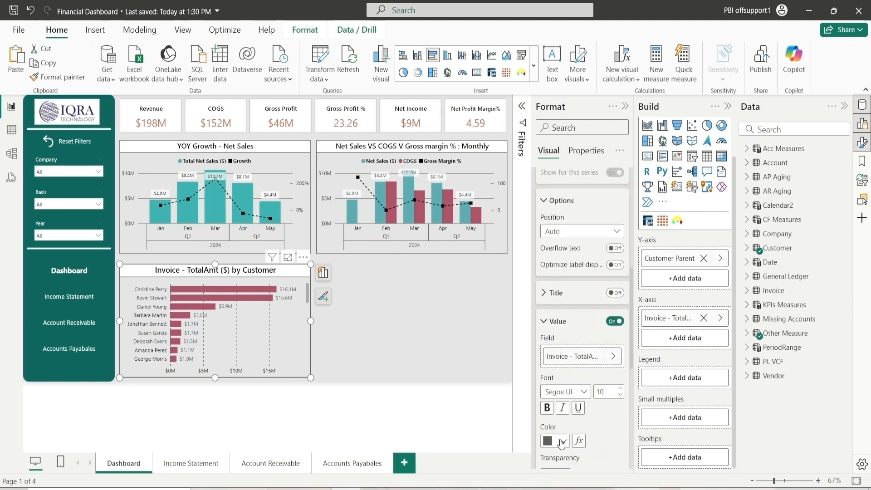
left_click(556, 440)
left_click(572, 350)
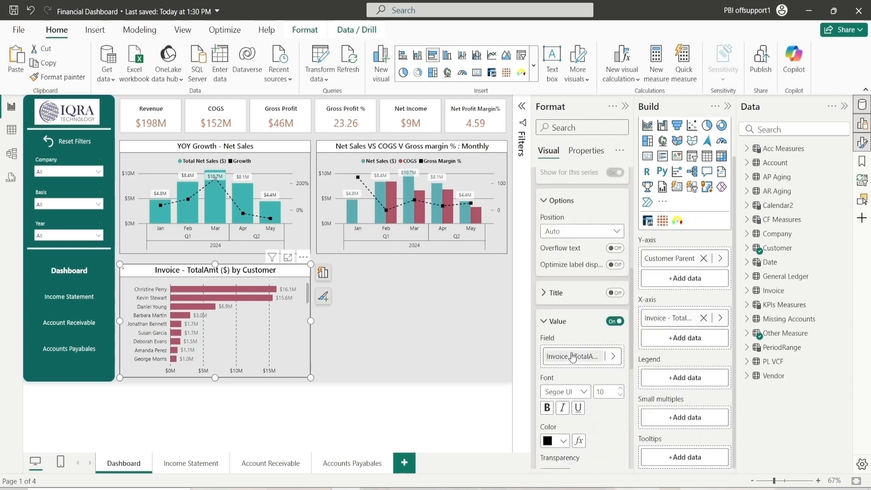
left_click(571, 322)
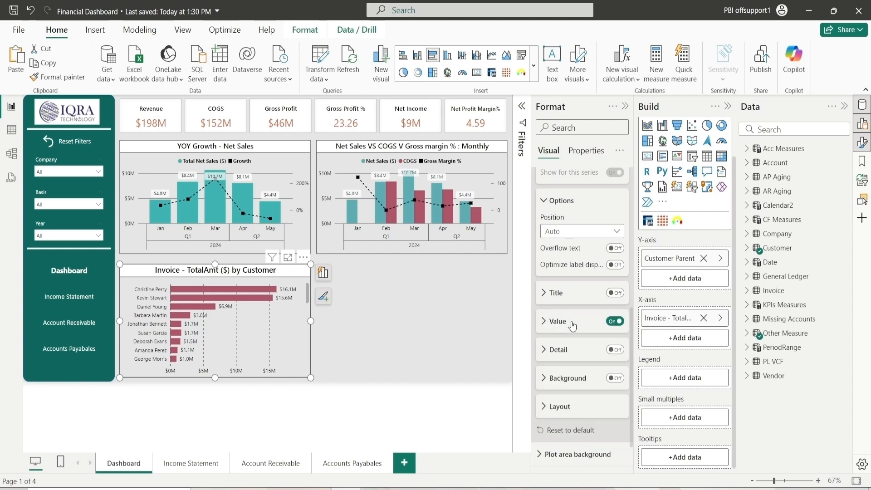
Turn on the data label background
left_click(556, 379)
scroll(576, 363, "down", 3)
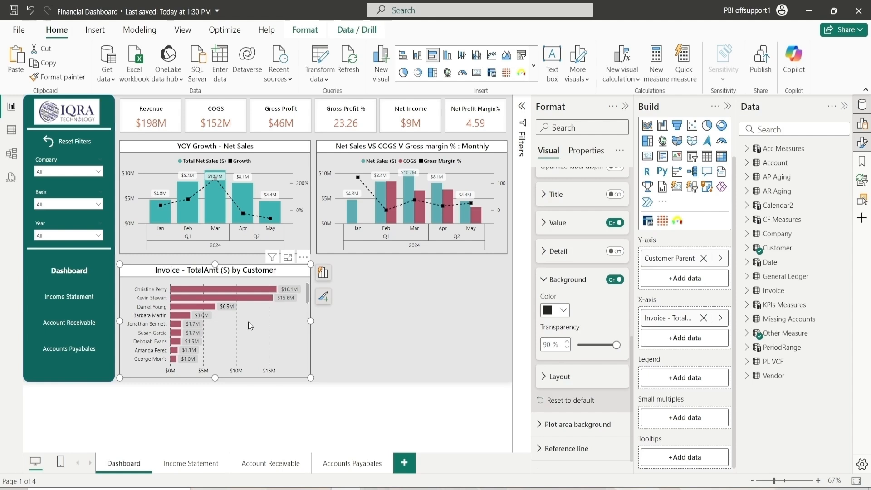
left_click(559, 285)
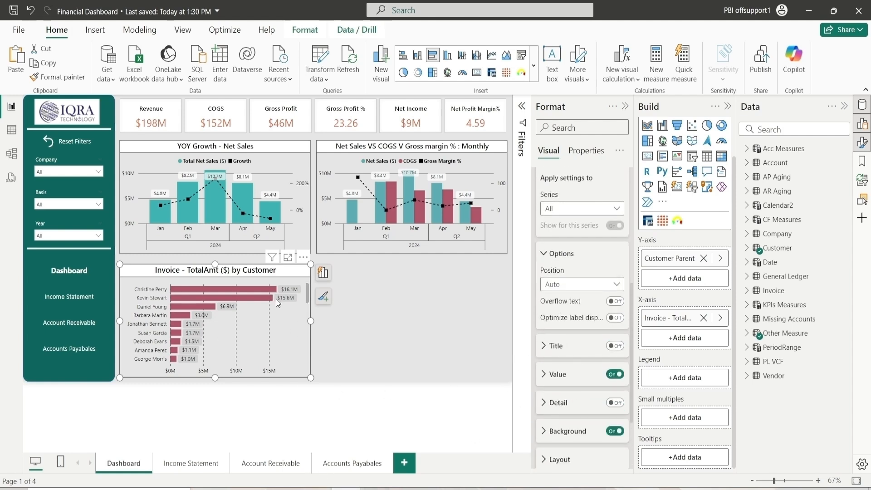
left_click(564, 255)
scroll(566, 263, "up", 3)
left_click(564, 254)
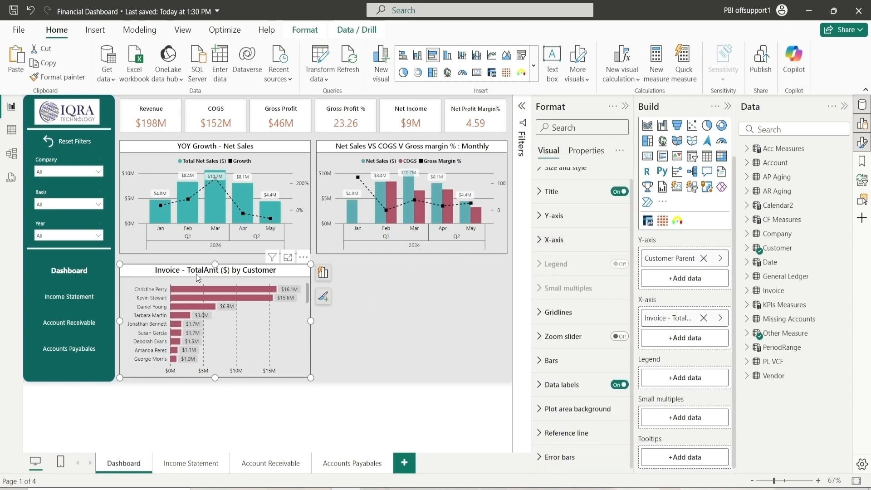
Duplicate the customer bar chart beside the original and set its horizontal position to 768 and vertical to 425
left_click(319, 489)
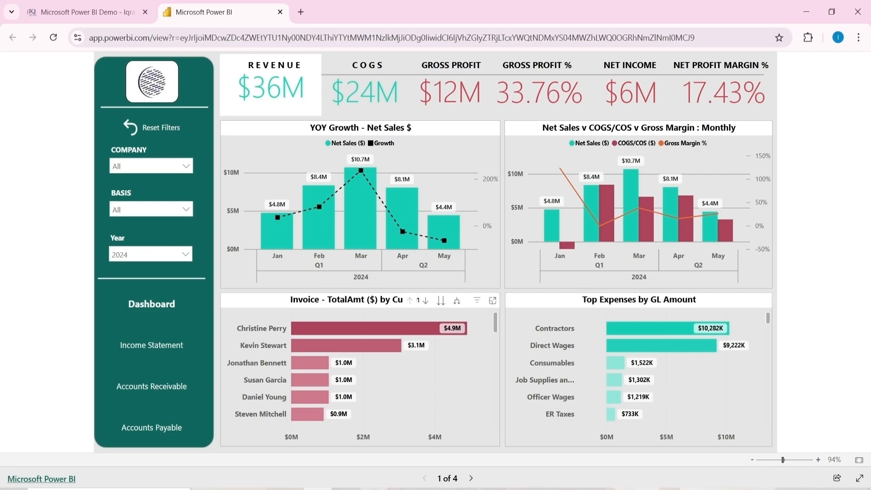
left_click(346, 489)
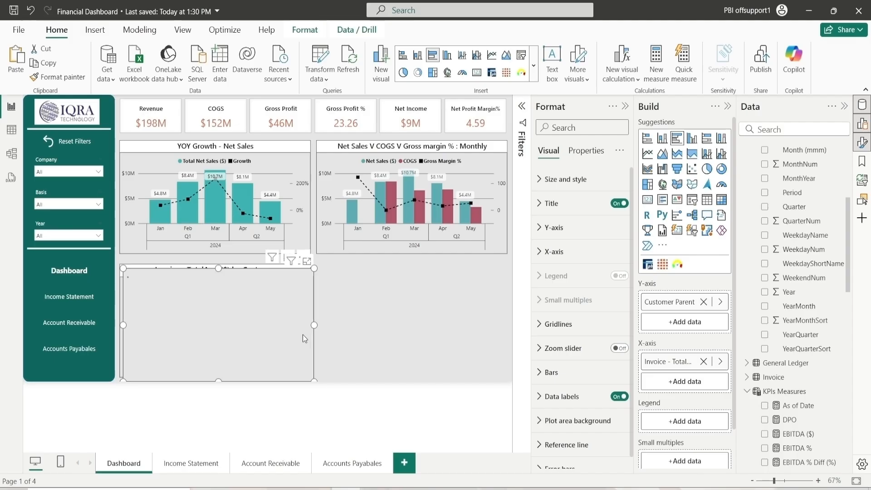
left_click_drag(303, 334, 481, 328)
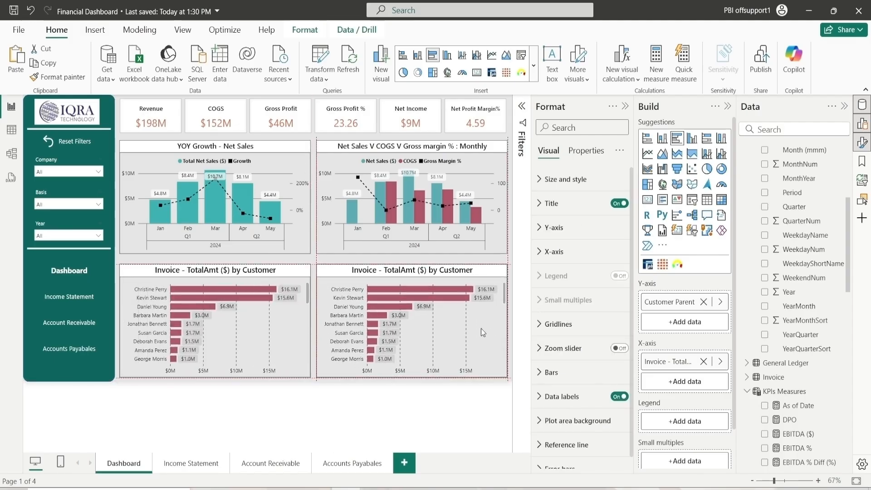
left_click(564, 179)
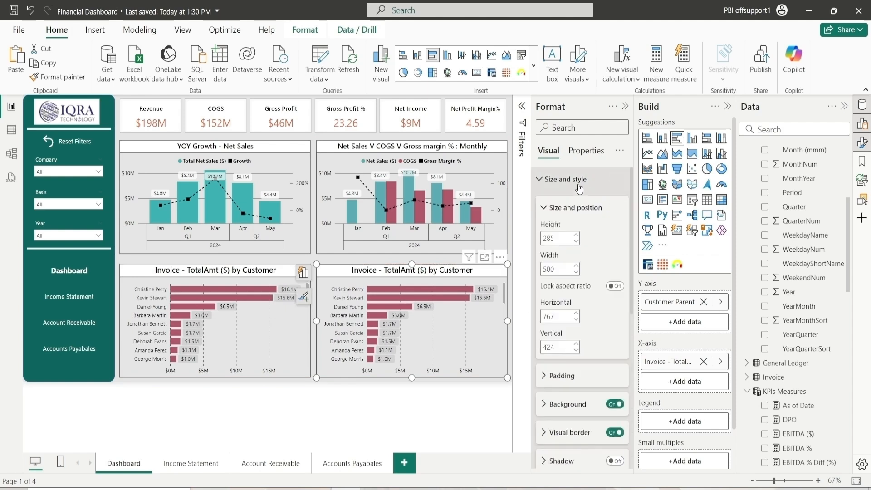
left_click(577, 317)
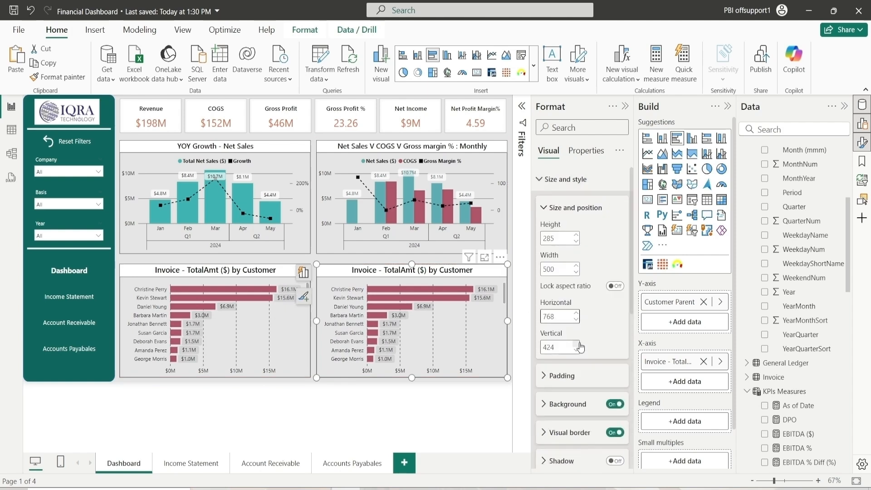
left_click(577, 343)
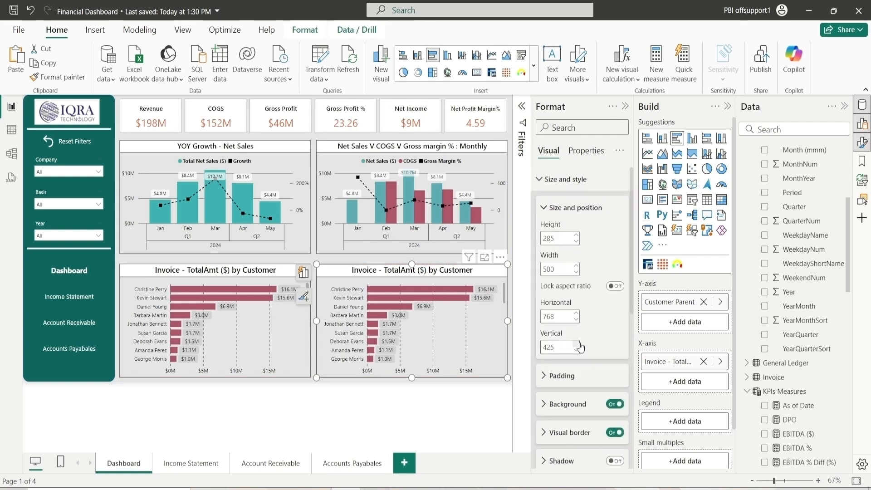
Remove the Customer Parent and invoice total fields from the duplicated bar chart
left_click(552, 208)
left_click(550, 179)
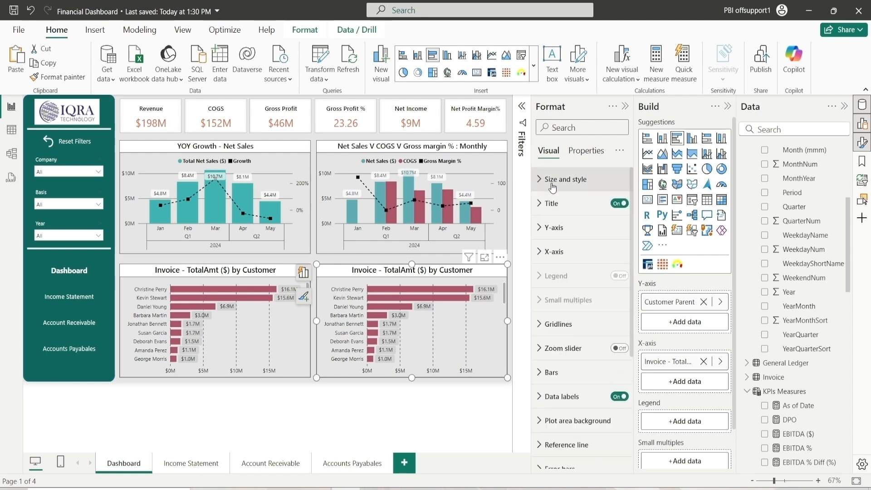
left_click(704, 361)
left_click(704, 302)
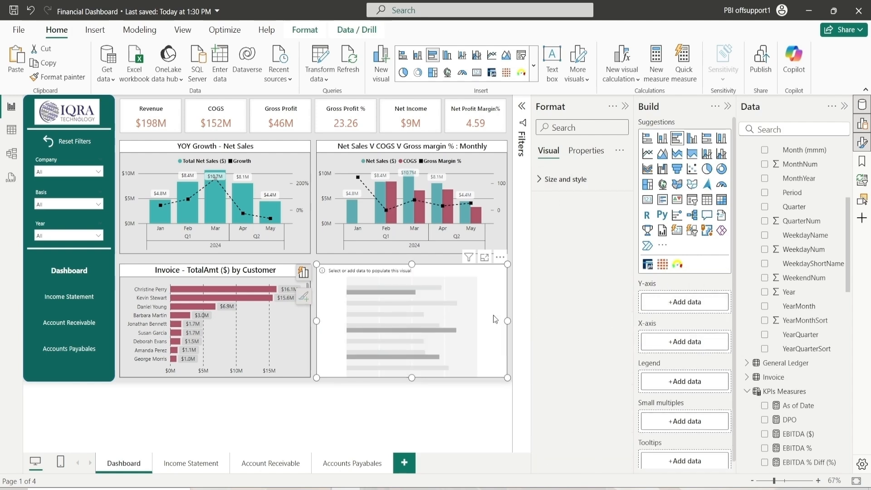
Place the Account table's Name field on the duplicated chart's Y-axis
scroll(790, 254, "down", 5)
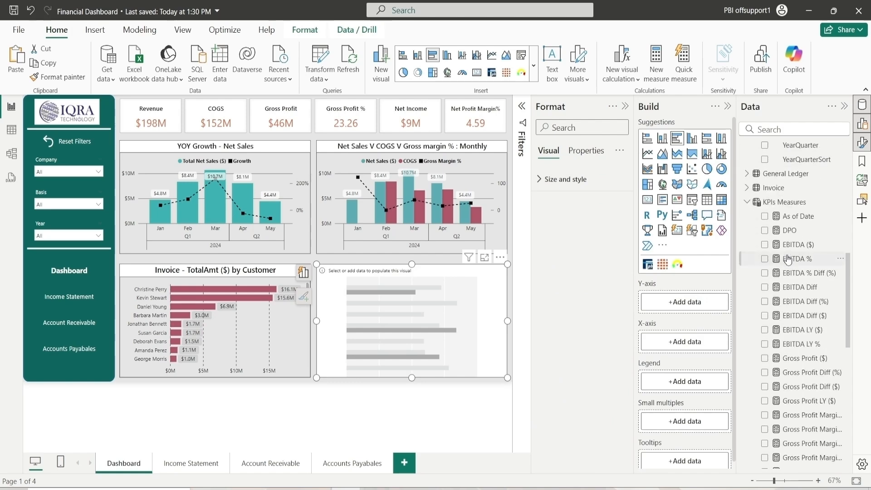
scroll(789, 254, "up", 3)
left_click(747, 295)
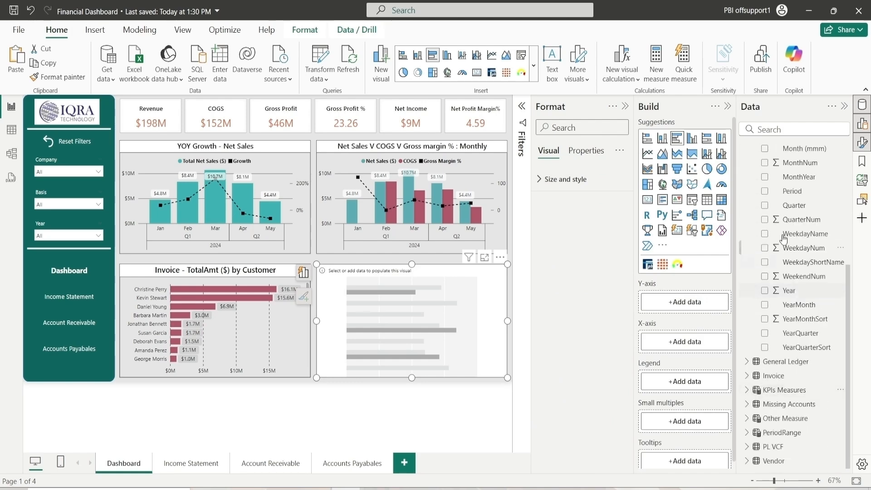
left_click(807, 125)
scroll(796, 194, "up", 5)
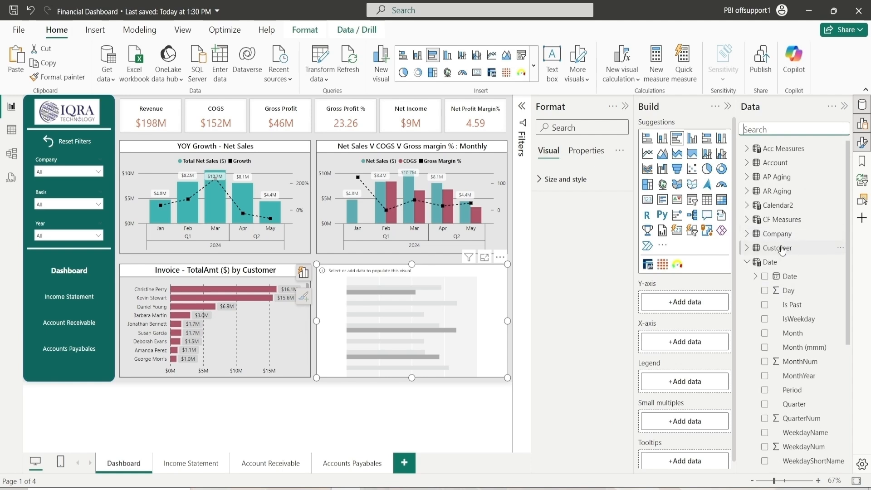
left_click(748, 262)
left_click(747, 163)
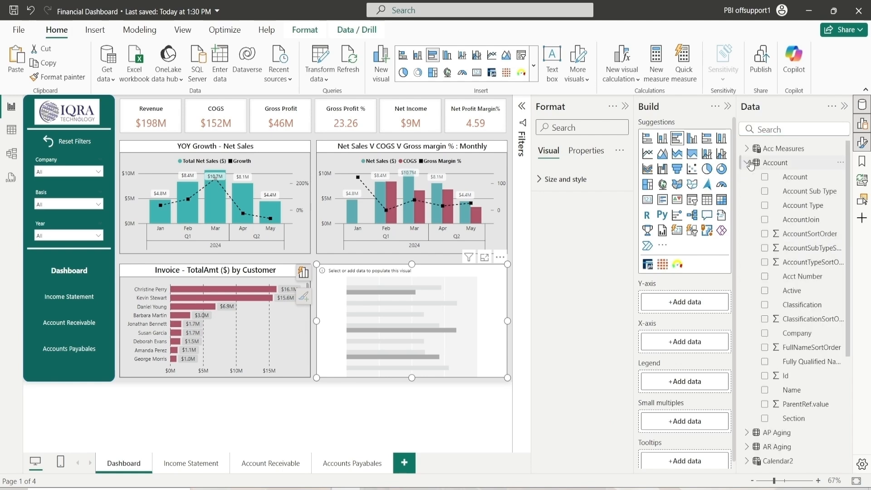
left_click_drag(803, 397, 683, 305)
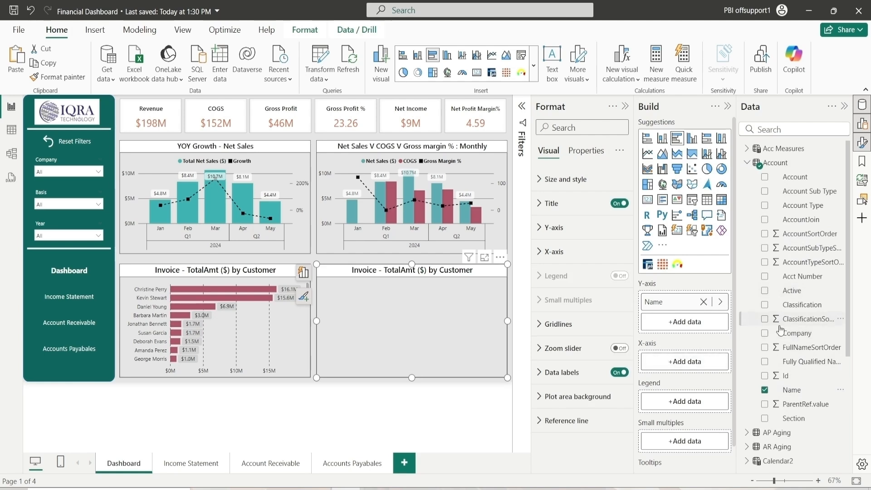
Search the fields for QBC and add the QBC Amt ($) measure to the chart's X-axis
scroll(767, 336, "down", 2)
scroll(778, 227, "up", 2)
left_click(786, 129)
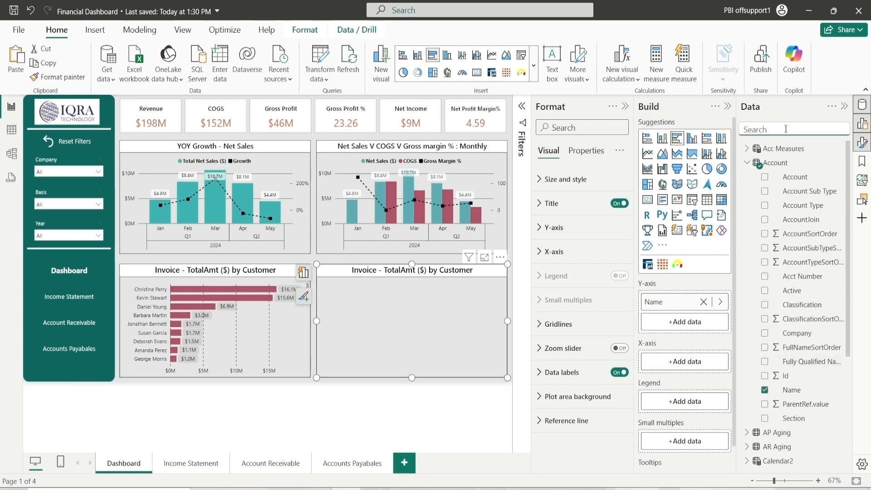
type("QBC")
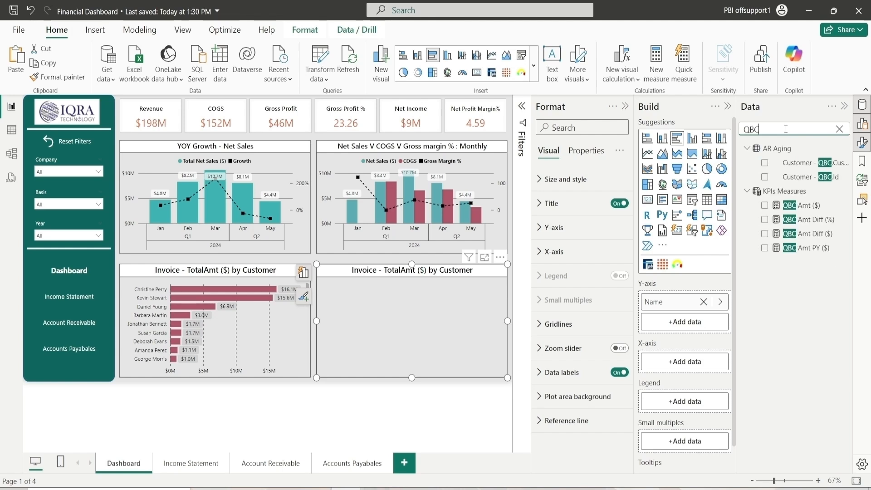
left_click(812, 213)
left_click_drag(812, 213, 704, 361)
left_click(839, 128)
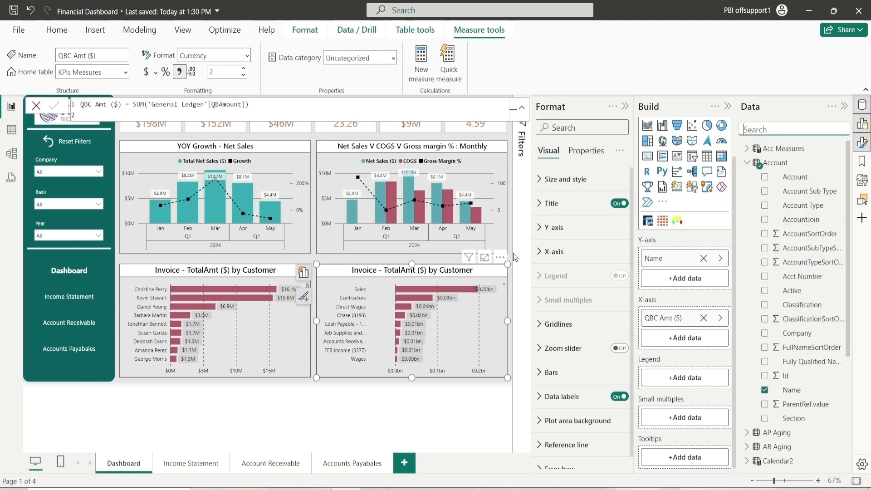
Add a Classification filter to the visual and restrict it to Expense
left_click(523, 131)
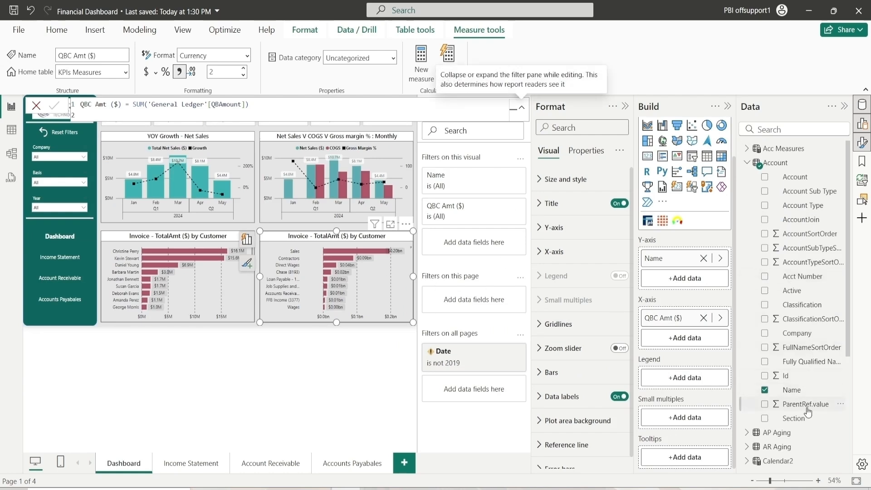
left_click_drag(804, 305, 484, 239)
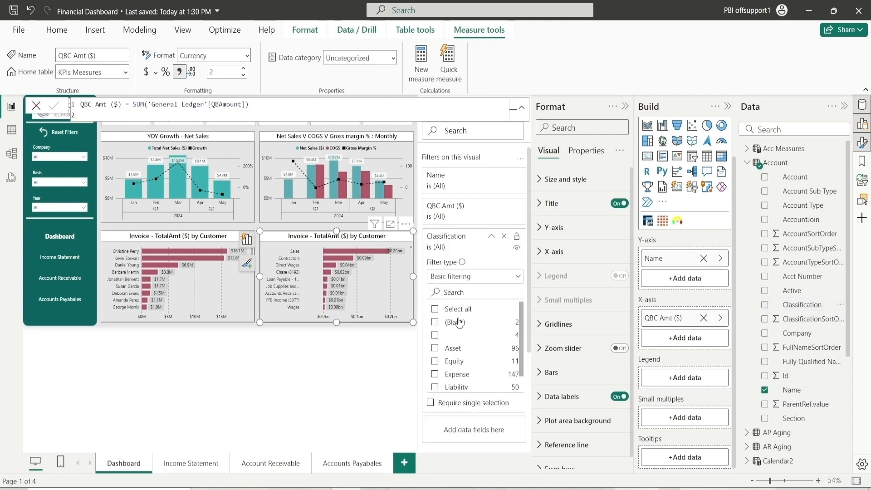
left_click(435, 375)
left_click(492, 236)
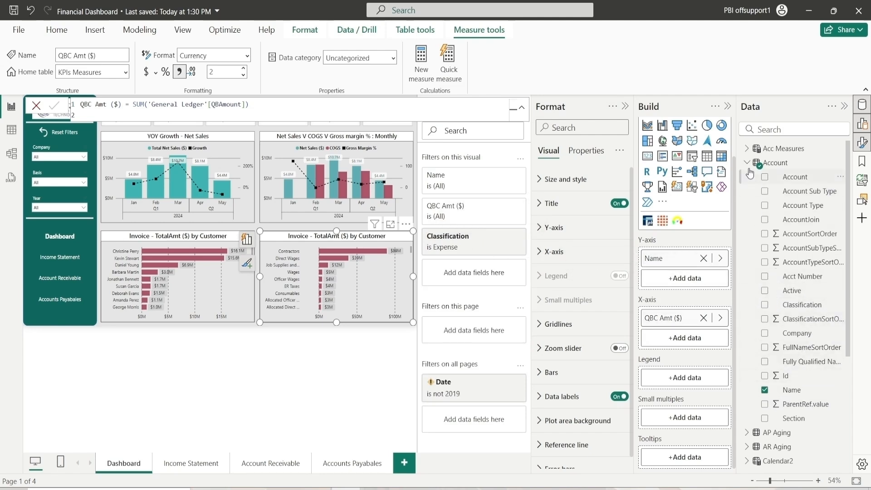
Add a Year filter to the visual using basic filtering and restrict it to 2024
left_click(747, 163)
left_click(747, 262)
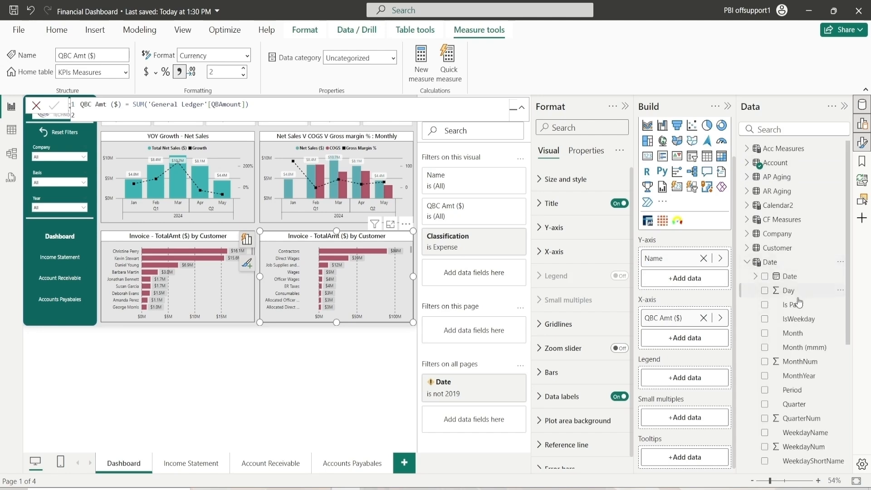
scroll(794, 391, "down", 2)
left_click_drag(795, 394, 474, 275)
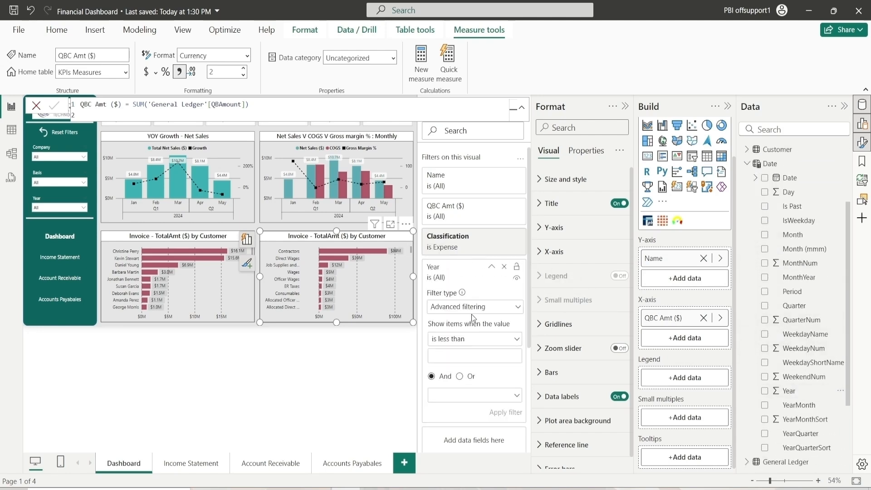
left_click(477, 312)
left_click(470, 341)
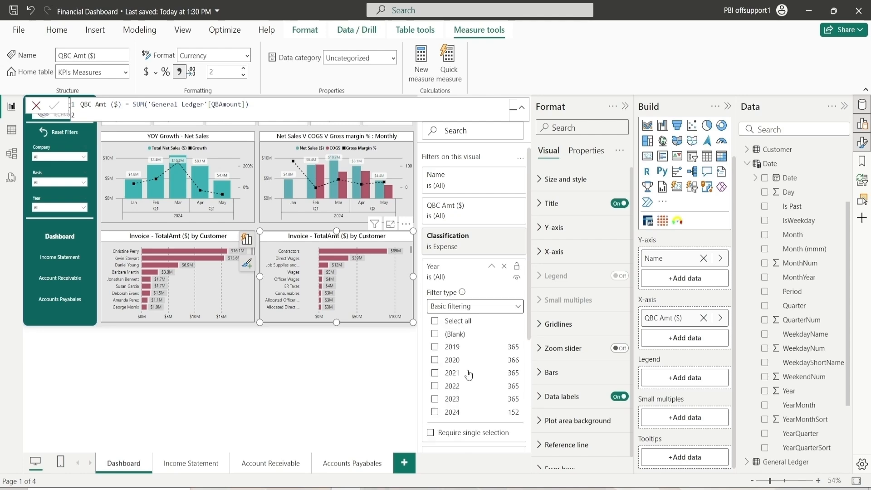
scroll(463, 326, "down", 2)
left_click(454, 314)
scroll(474, 272, "up", 2)
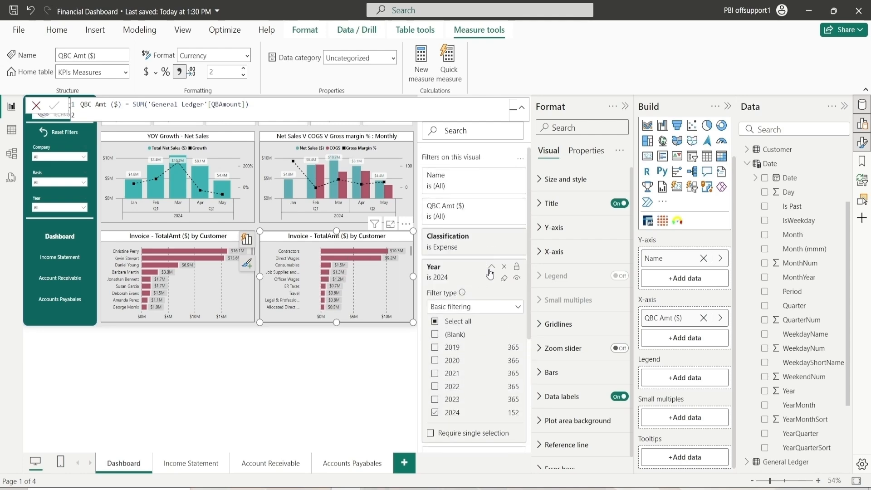
left_click(492, 268)
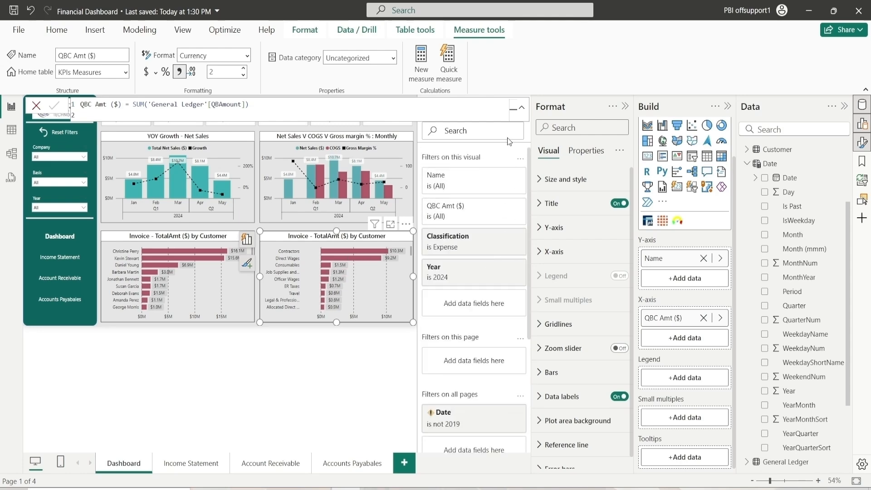
left_click(415, 295)
scroll(412, 293, "down", 3)
left_click(522, 107)
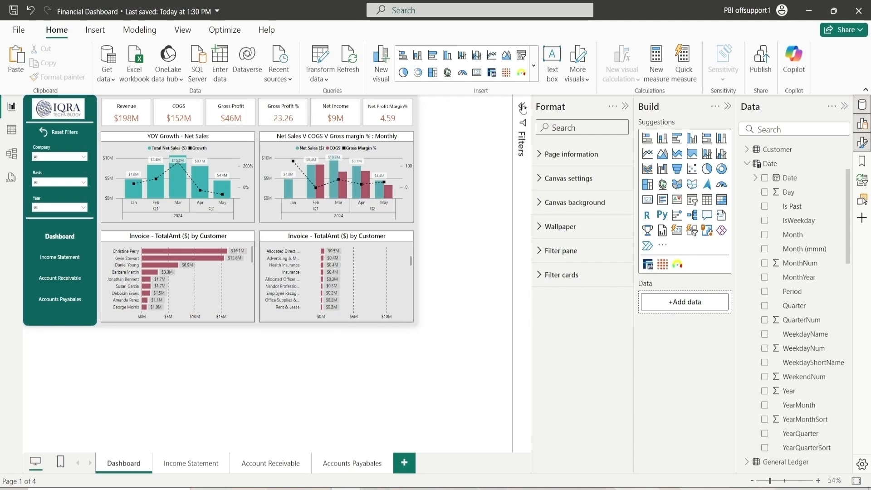
Set the duplicated chart's title to "Top Expenses by GL Amount"
left_click(504, 272)
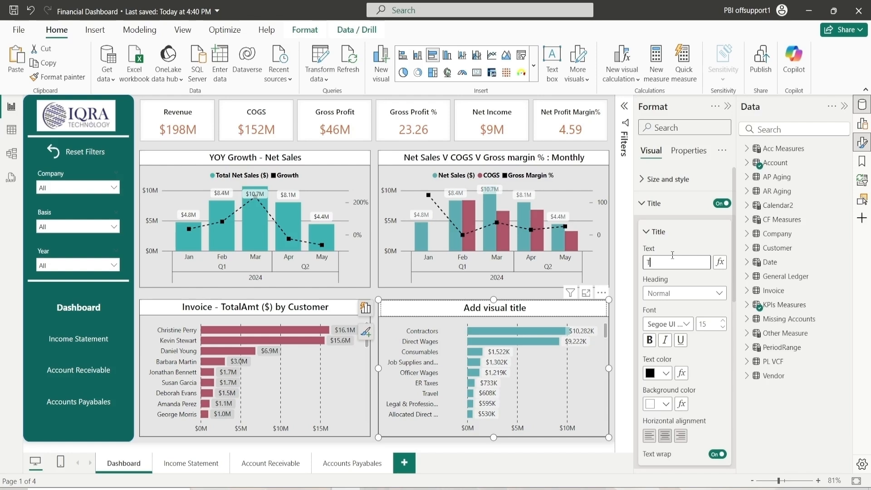
type("TopP")
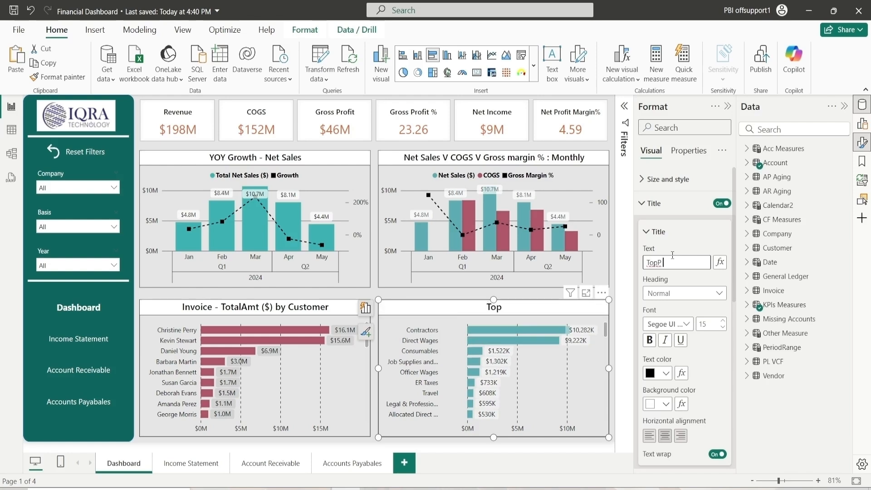
key("BackSpace")
type("ExpePn")
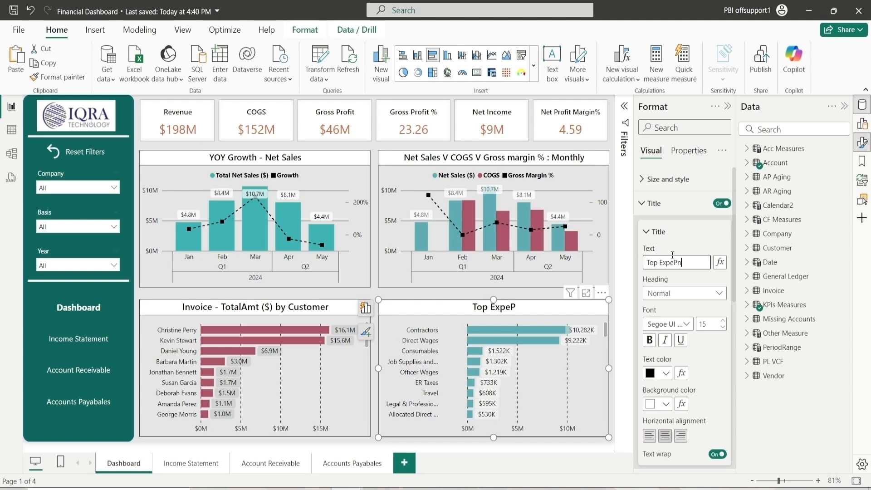
key("BackSpace")
key("BackSpace")
type("nses by")
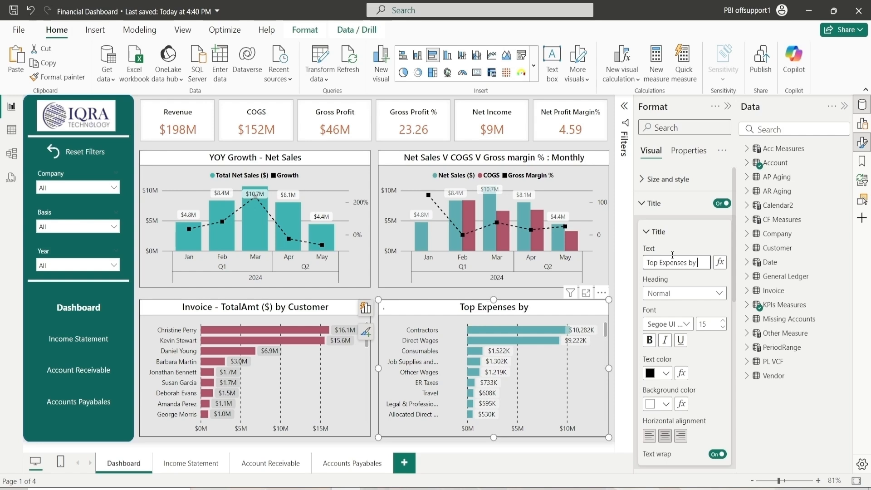
type(" GL A")
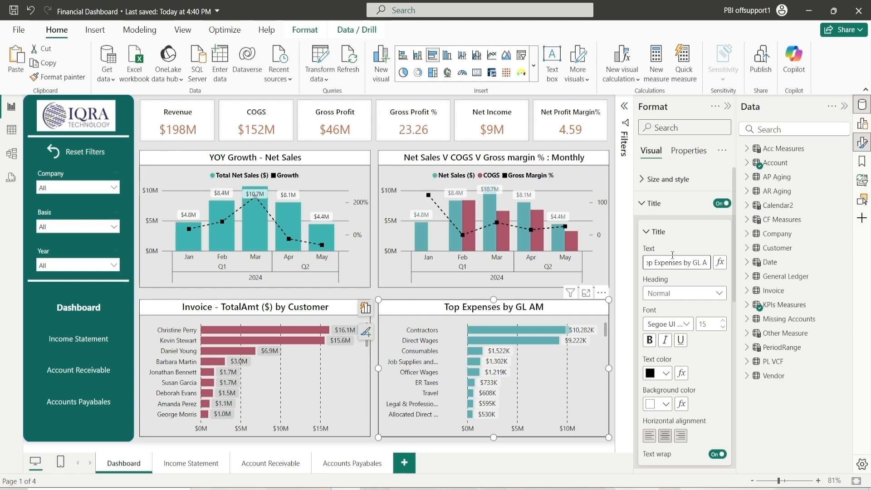
type("mount")
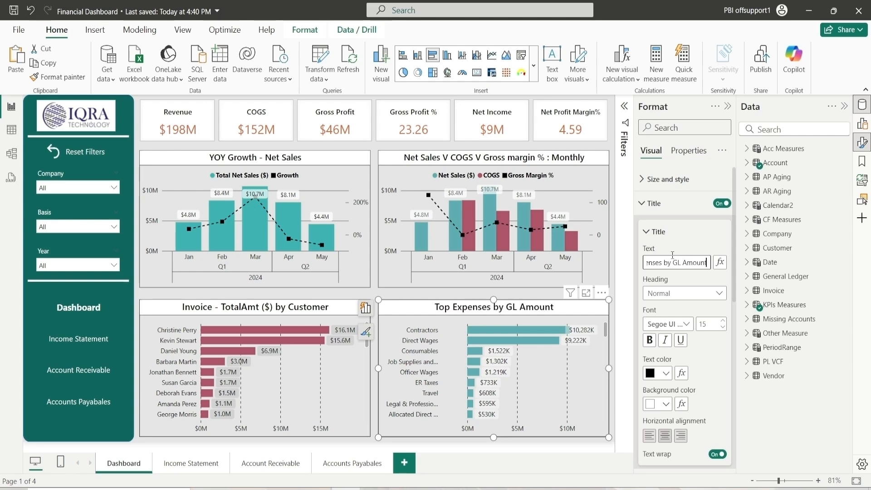
left_click(657, 237)
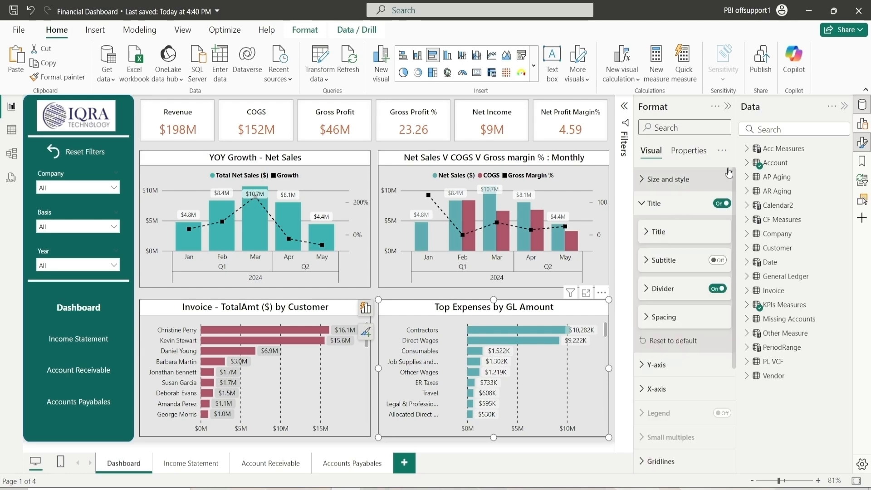
Open the Income Statement page of the published reference report to examine its layout
left_click(727, 107)
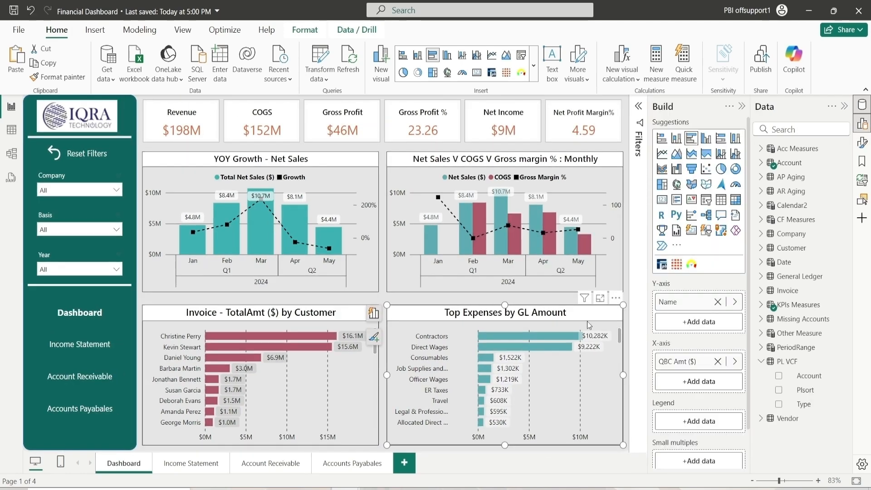
left_click(172, 463)
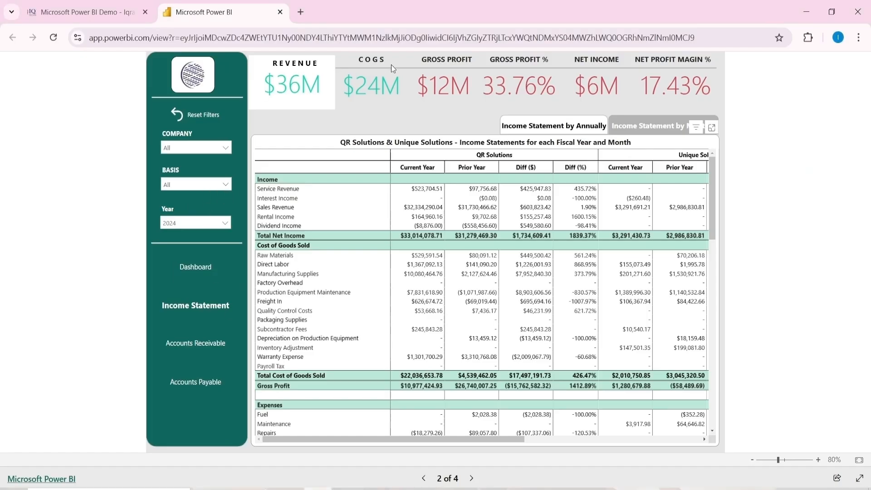
mouse_move(547, 242)
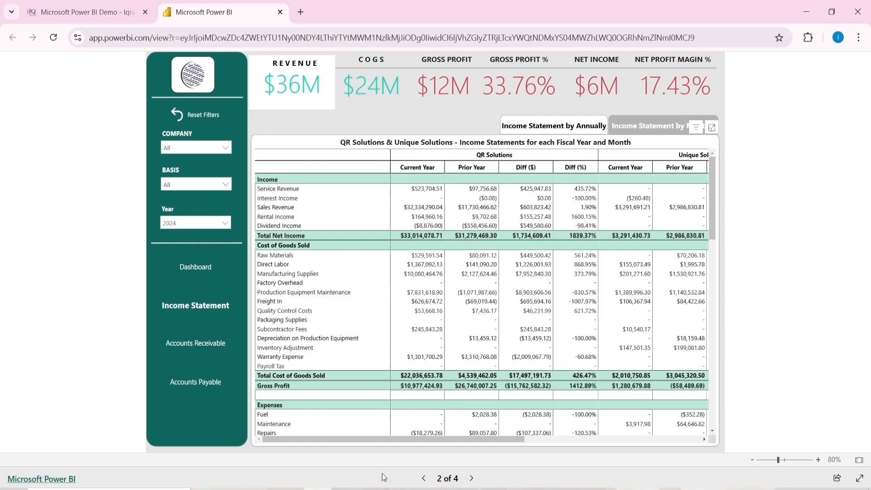
Return to the report's Income Statement page and insert a Financial Reporting Matrix by Profitbase visual
mouse_move(345, 486)
left_click(316, 464)
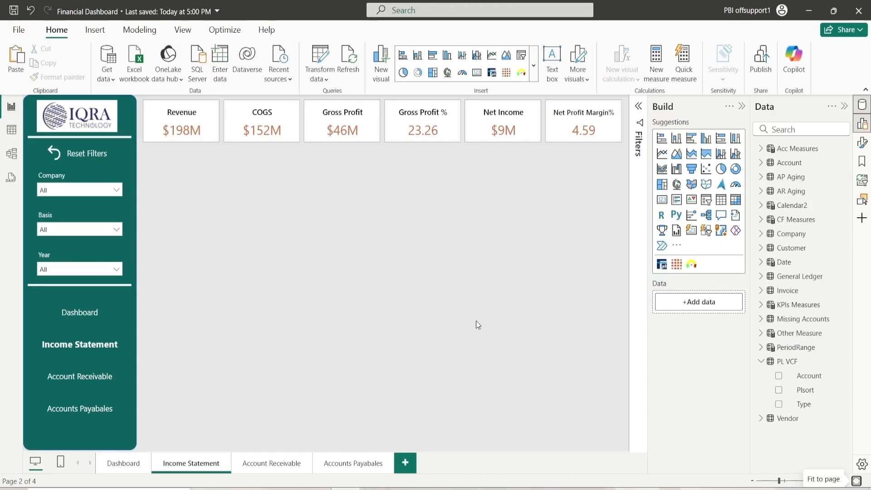
left_click(662, 264)
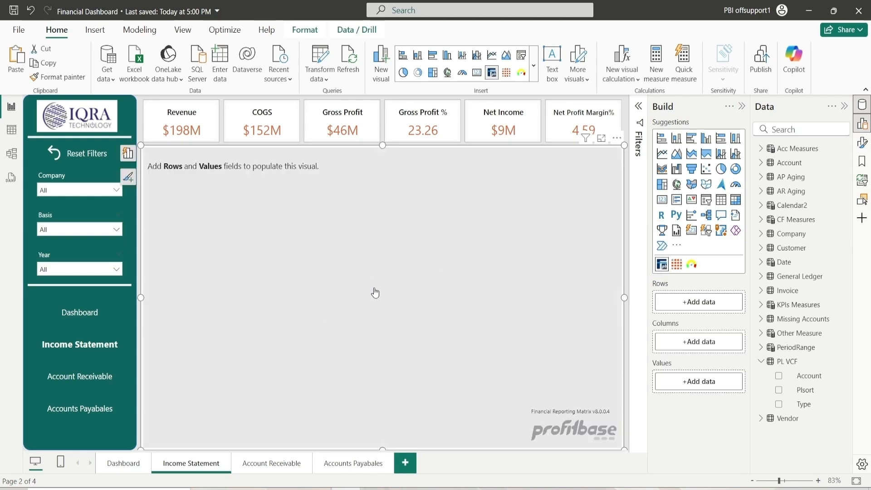
Set the matrix visual's size to height 605 and width 1020, positioned at horizontal 252 and vertical 110
double_click(485, 285)
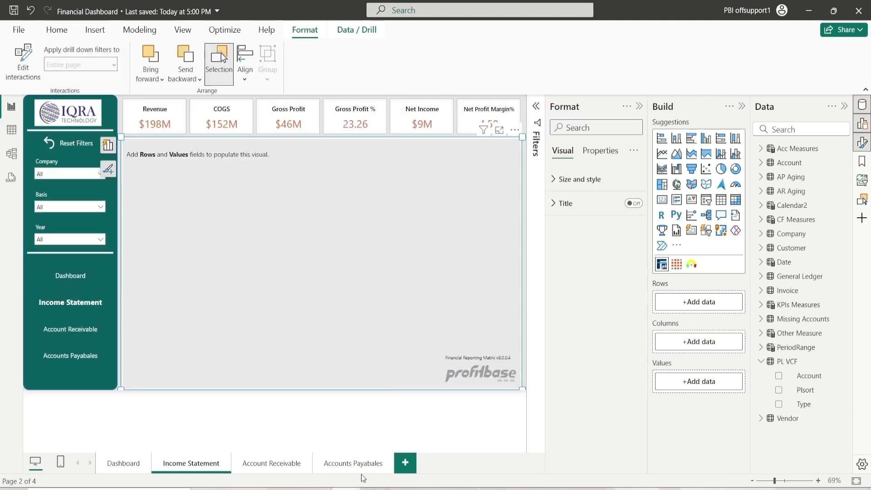
left_click(640, 109)
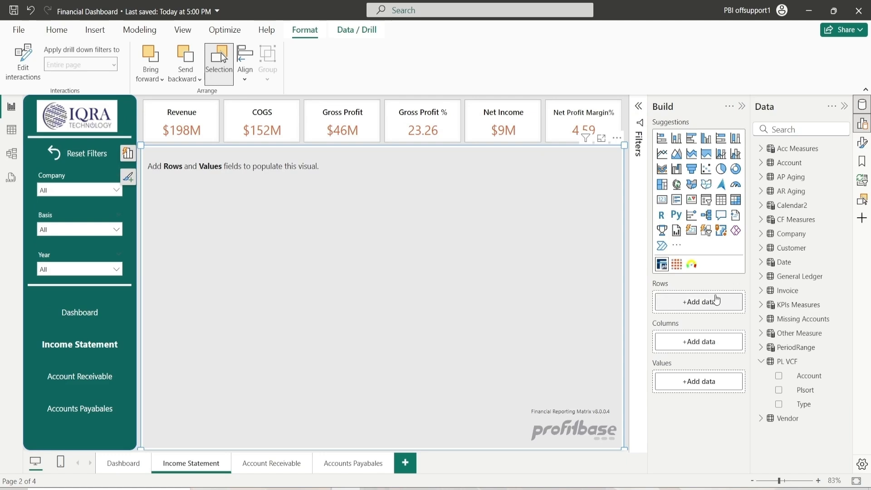
left_click(862, 143)
left_click(590, 182)
left_click(592, 188)
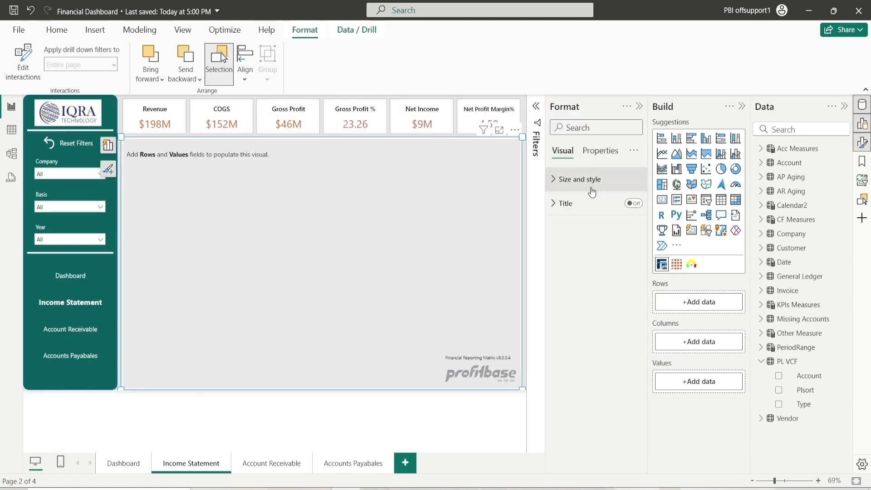
left_click(587, 180)
left_click(579, 207)
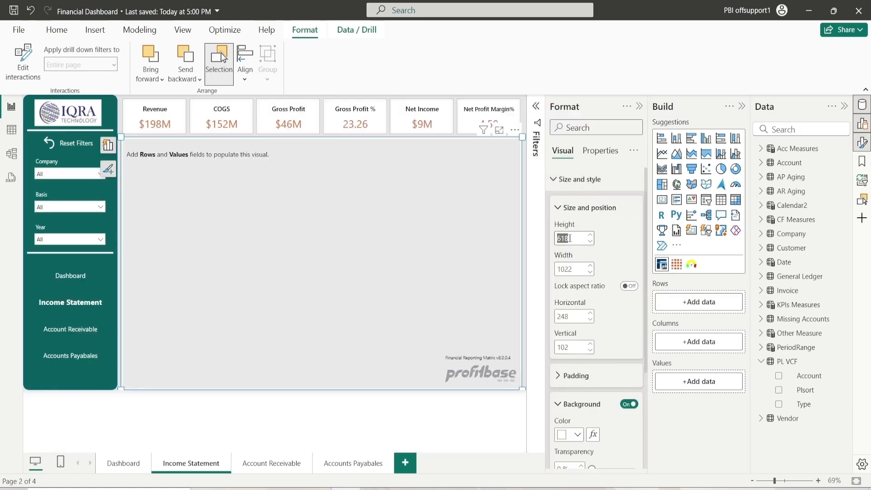
type("605")
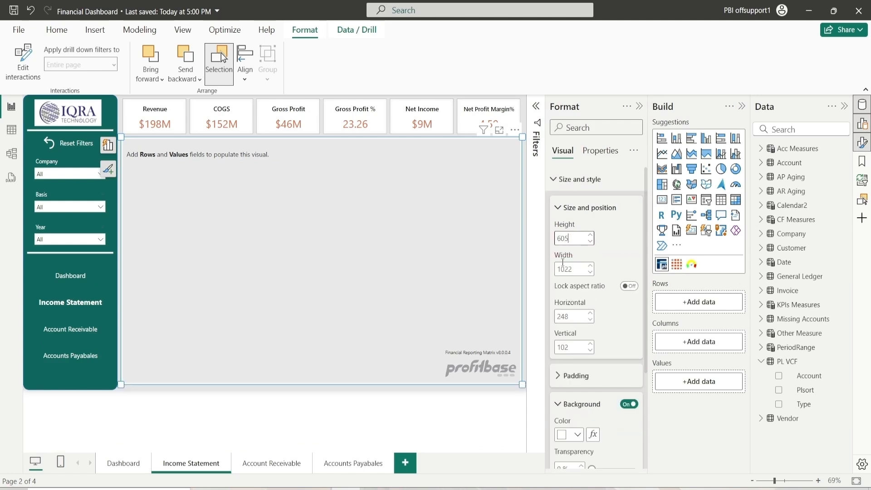
left_click(592, 273)
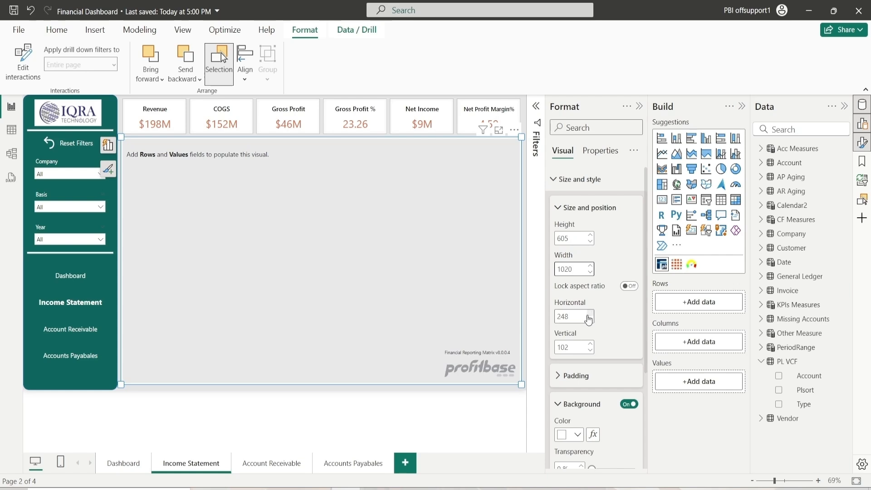
double_click(589, 314)
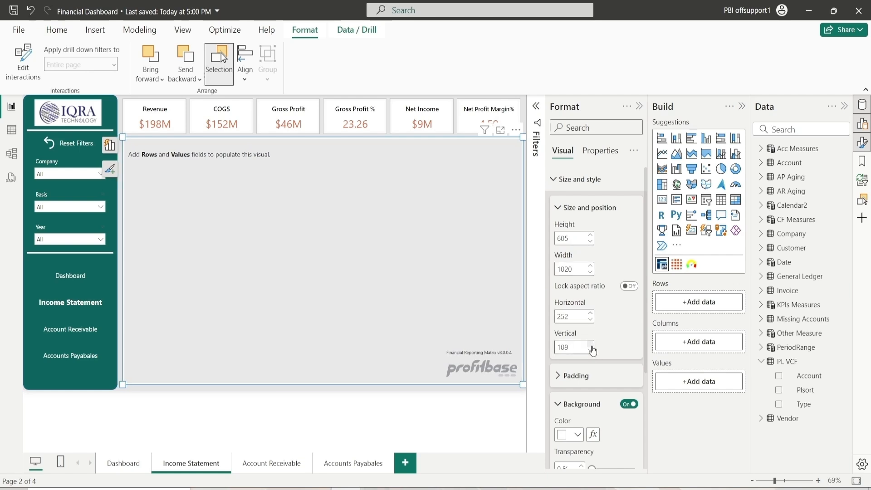
left_click(570, 404)
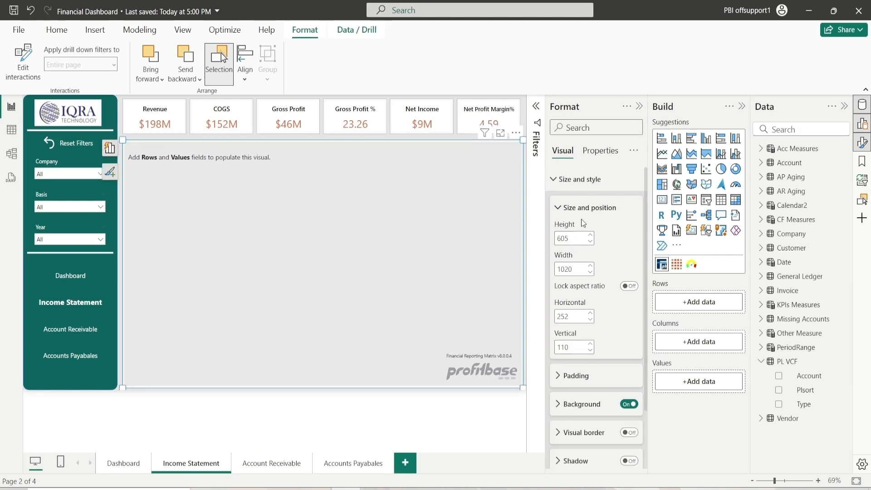
left_click(586, 208)
left_click(576, 180)
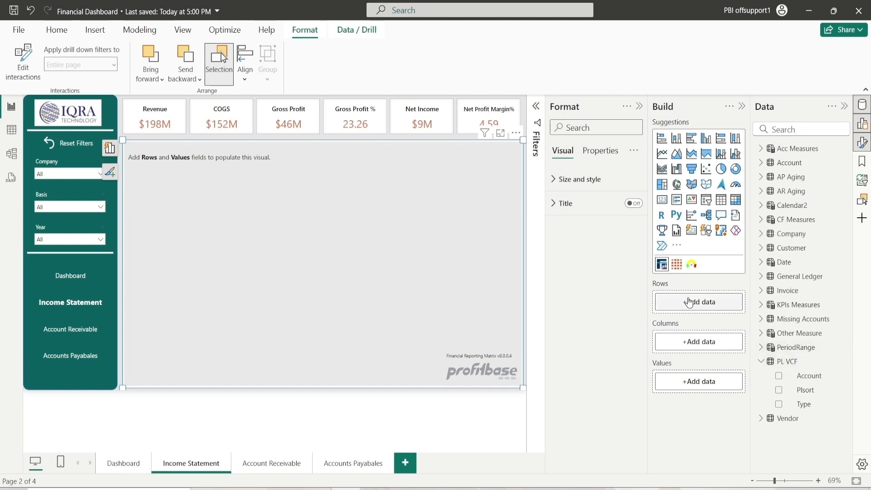
Add the PL VCF Account field to the matrix rows and the Company field to its columns
left_click_drag(808, 383, 705, 308)
left_click(761, 361)
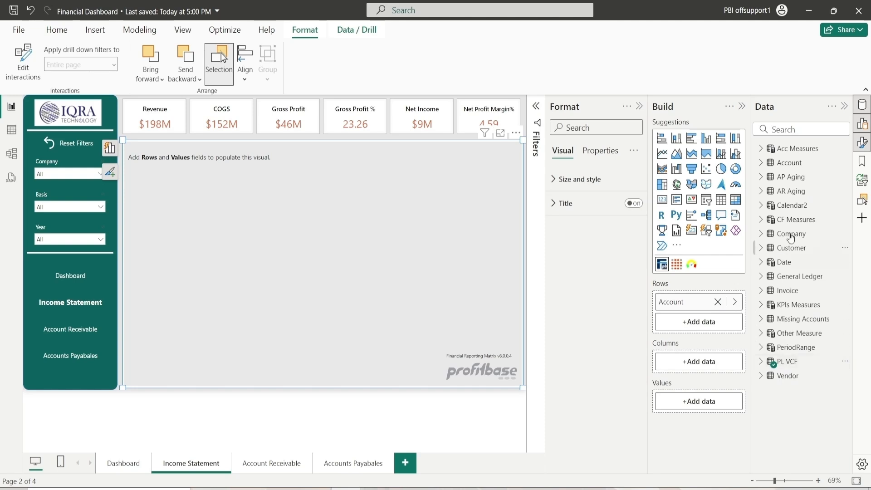
left_click(790, 129)
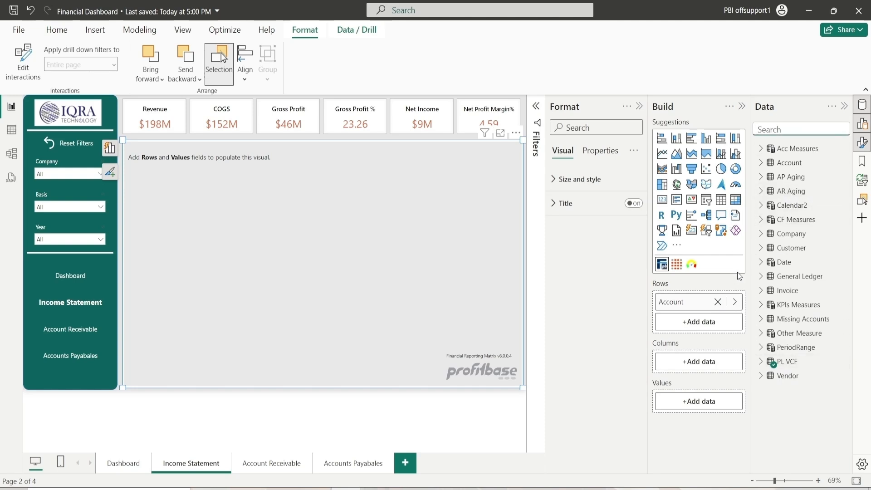
left_click(762, 234)
left_click_drag(811, 248, 705, 366)
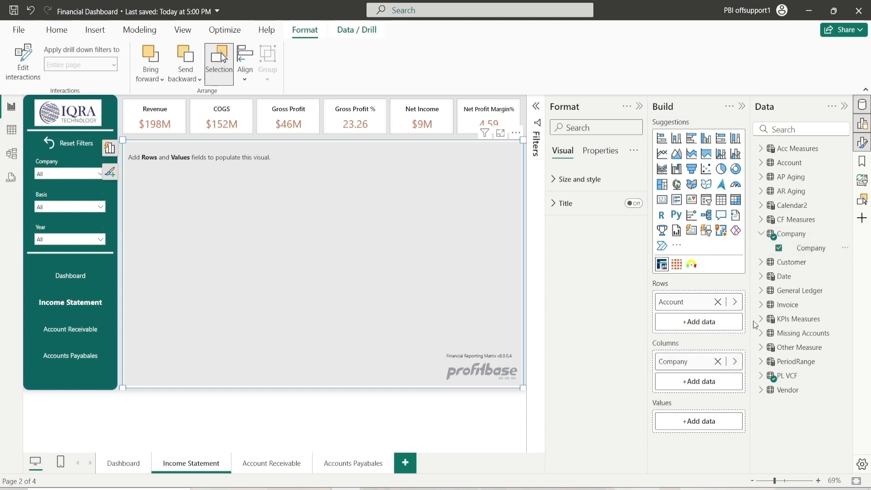
left_click(761, 234)
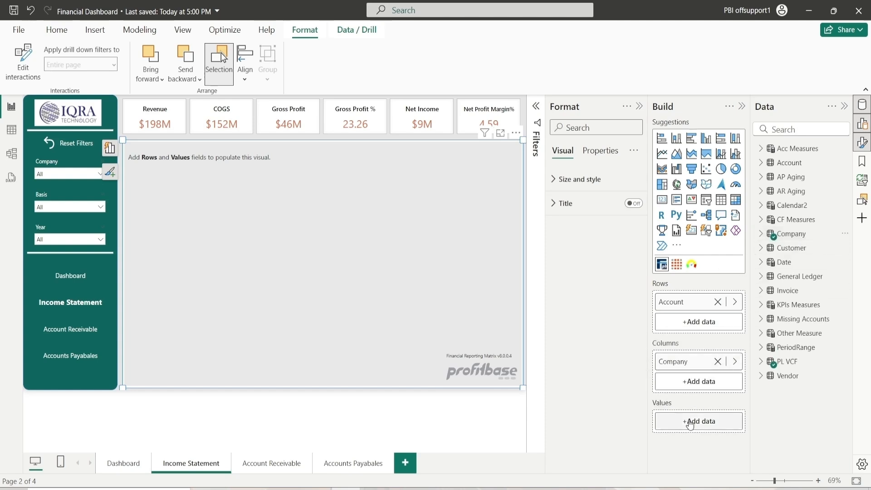
Add the QBC Amt ($), QBC Amt PY ($), QBC Amt Diff ($) and QBC Amt Diff (%) measures to the matrix values
left_click(761, 305)
scroll(791, 317, "down", 3)
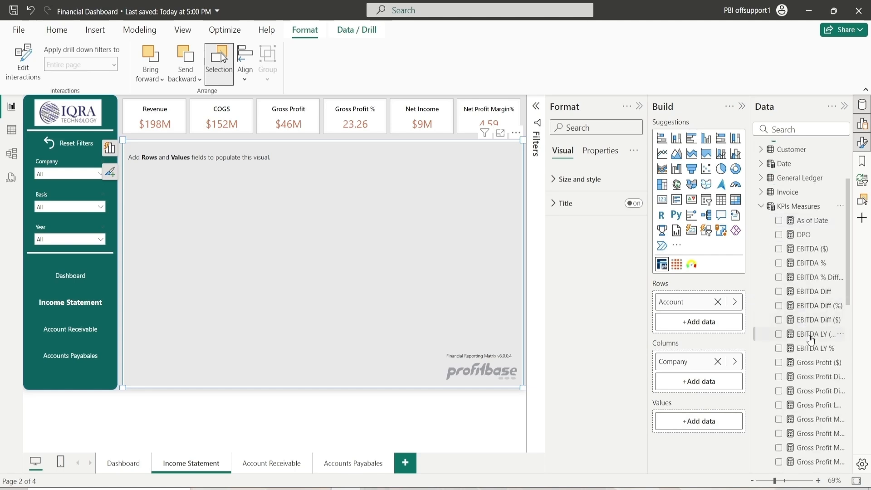
left_click_drag(801, 338, 699, 331)
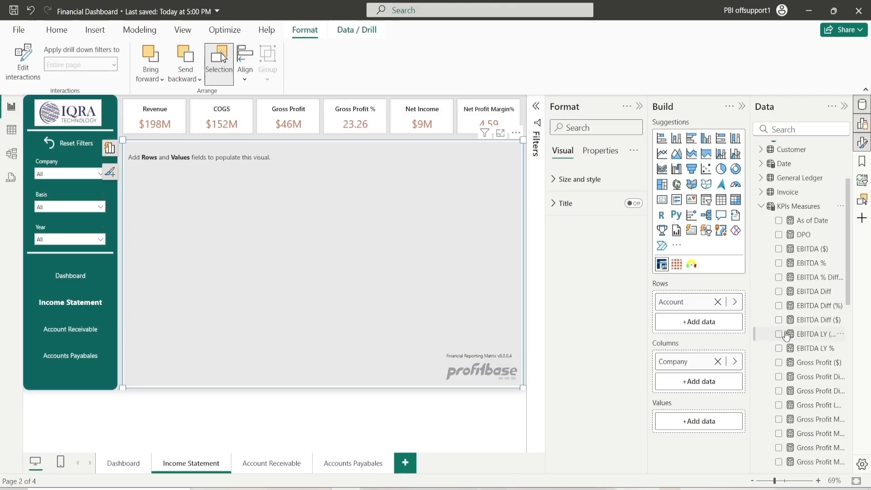
scroll(787, 336, "down", 10)
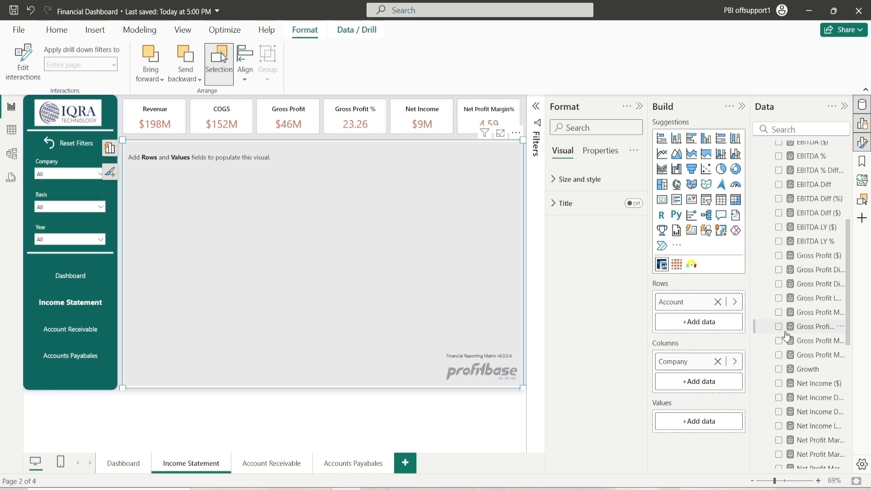
scroll(786, 336, "down", 3)
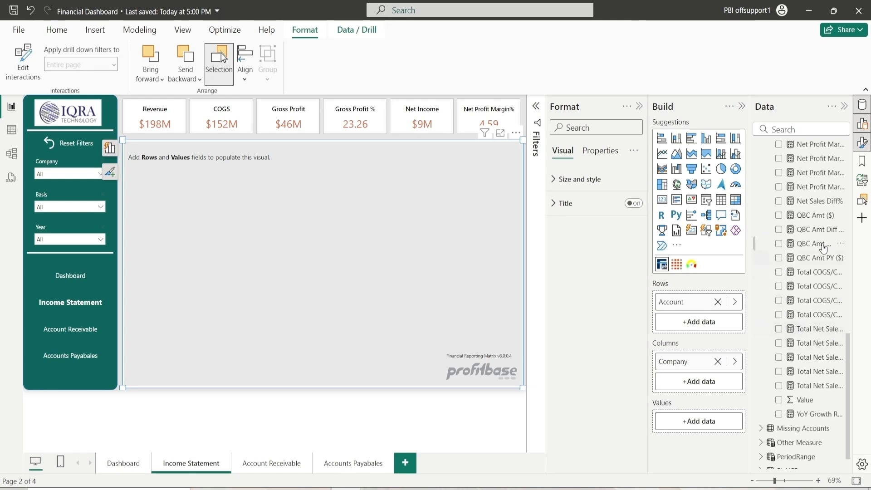
left_click(817, 215)
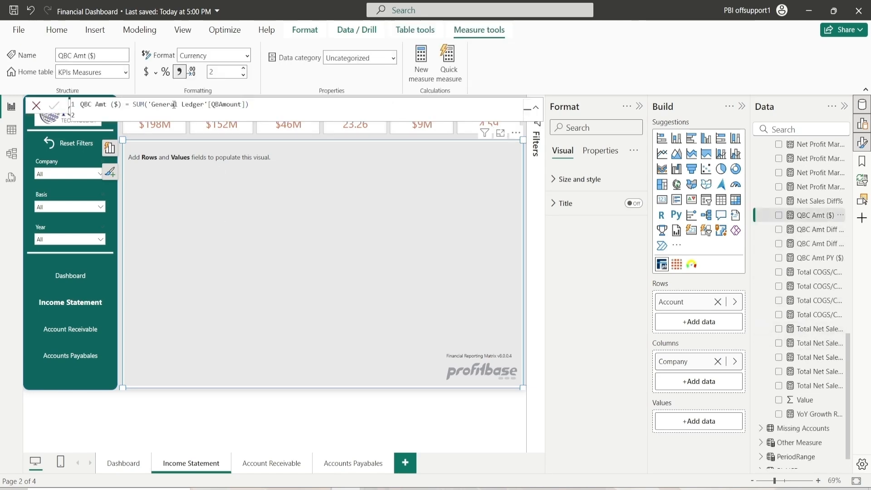
left_click(280, 111)
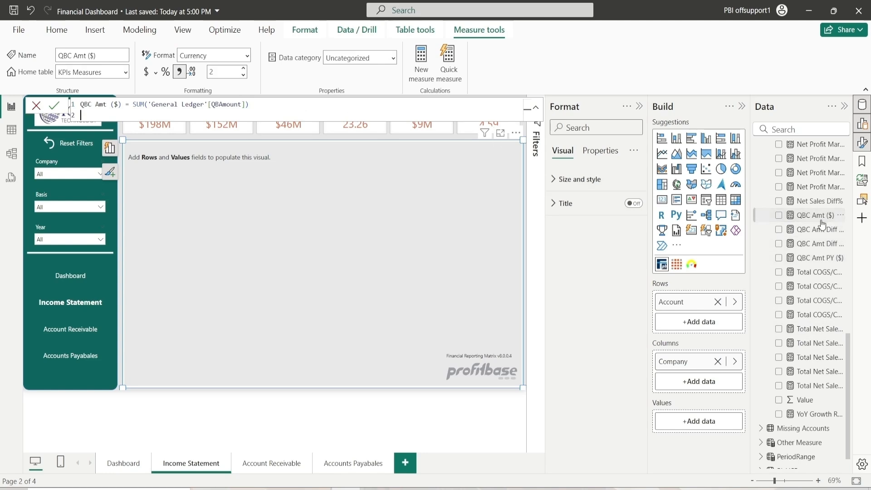
left_click_drag(821, 217, 715, 420)
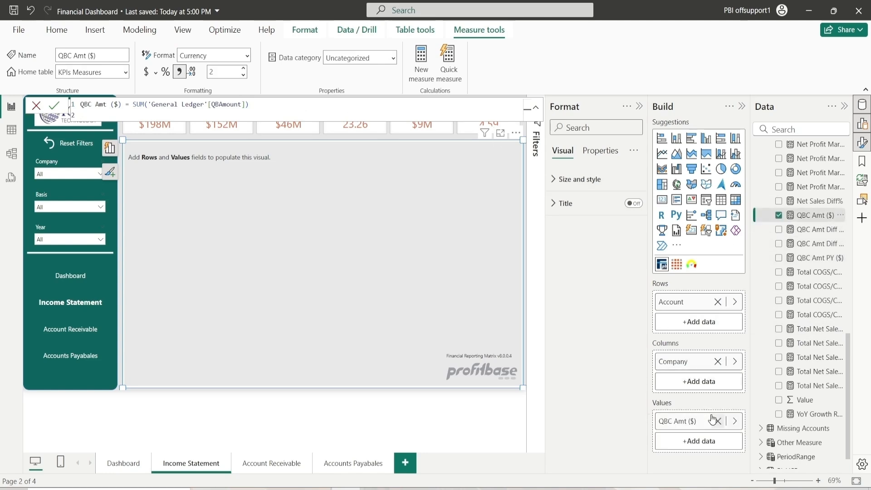
left_click_drag(752, 349, 699, 441)
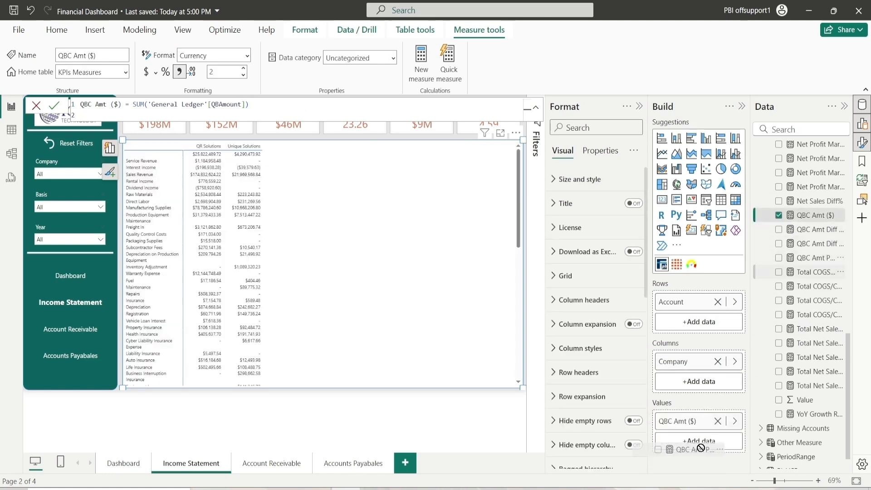
left_click_drag(825, 243, 703, 459)
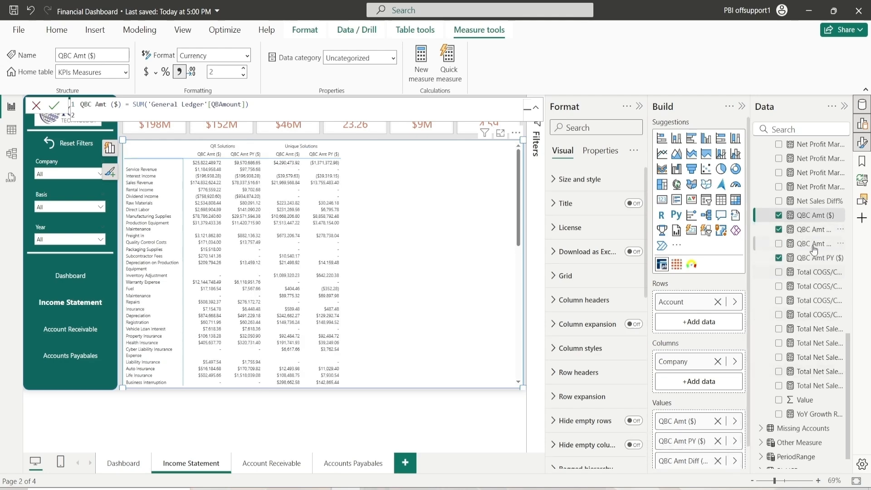
left_click_drag(813, 244, 698, 470)
left_click_drag(827, 237, 703, 456)
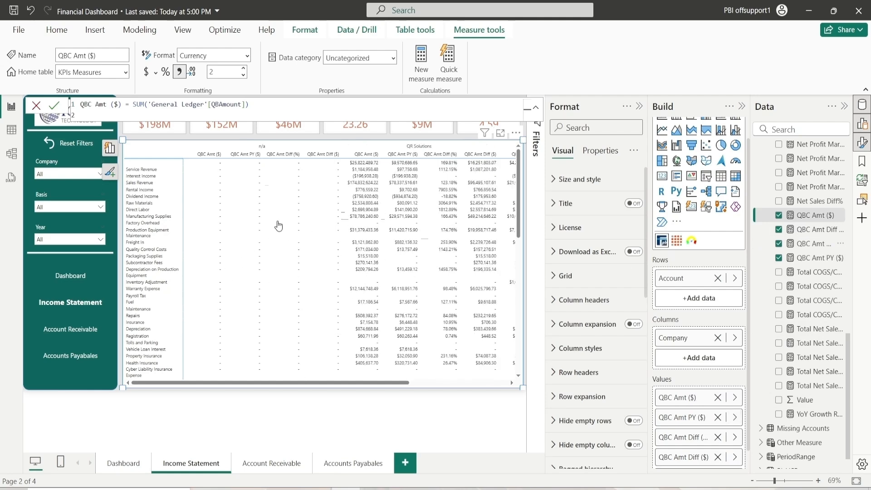
Filter the matrix's Company field to exclude the n/a company, keeping QR Solutions and Unique Solutions
left_click_drag(389, 384, 338, 379)
left_click(378, 407)
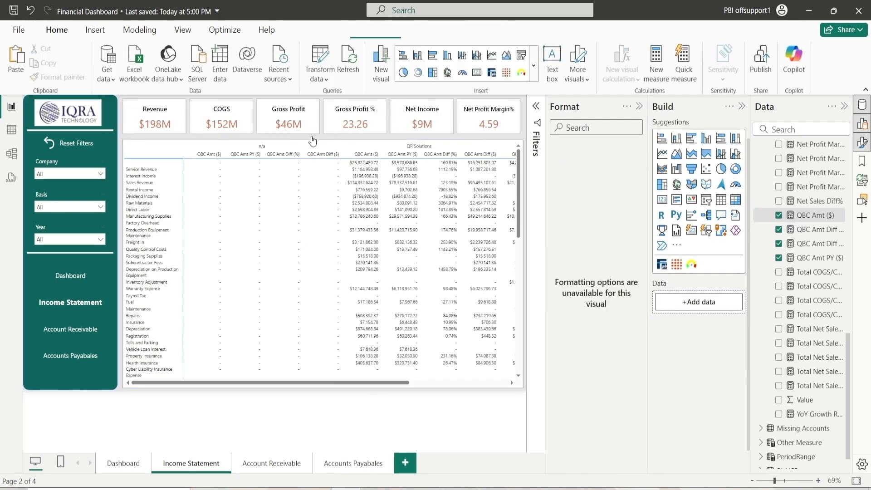
left_click(317, 140)
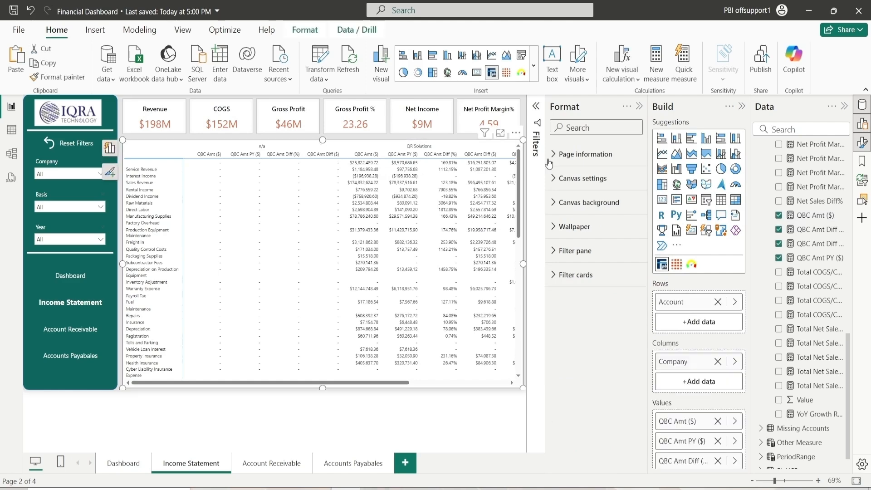
left_click(538, 107)
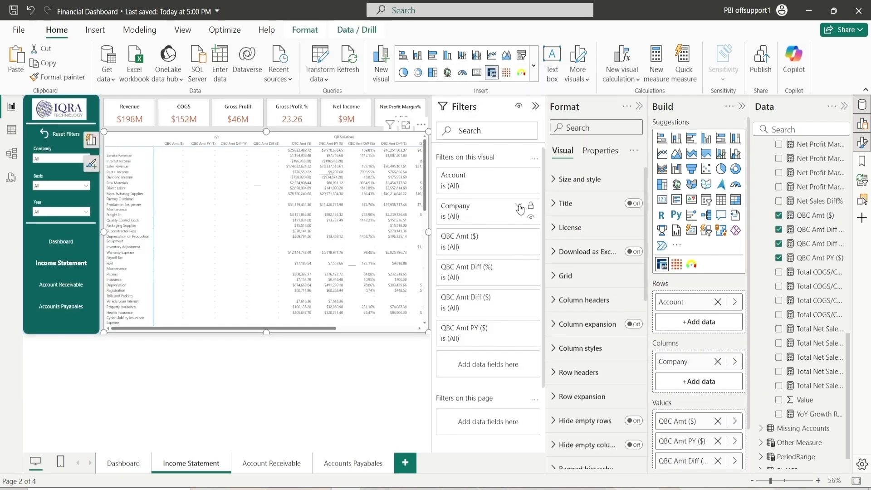
left_click(519, 208)
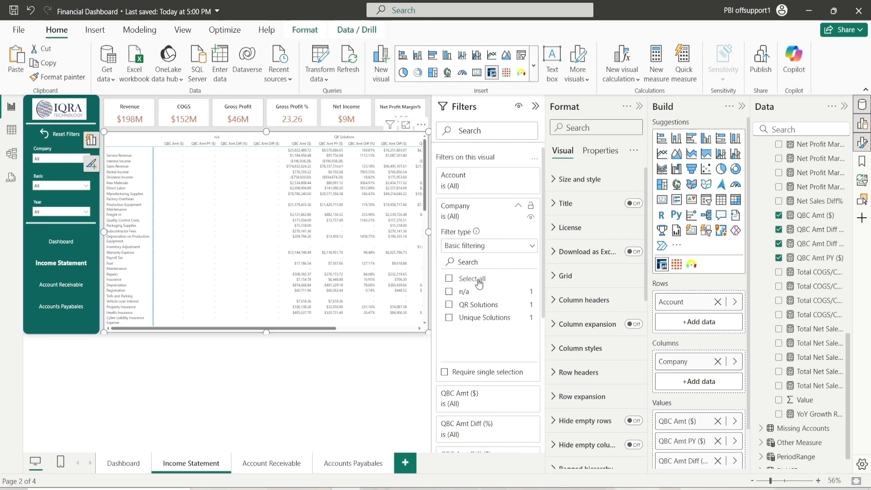
left_click(449, 291)
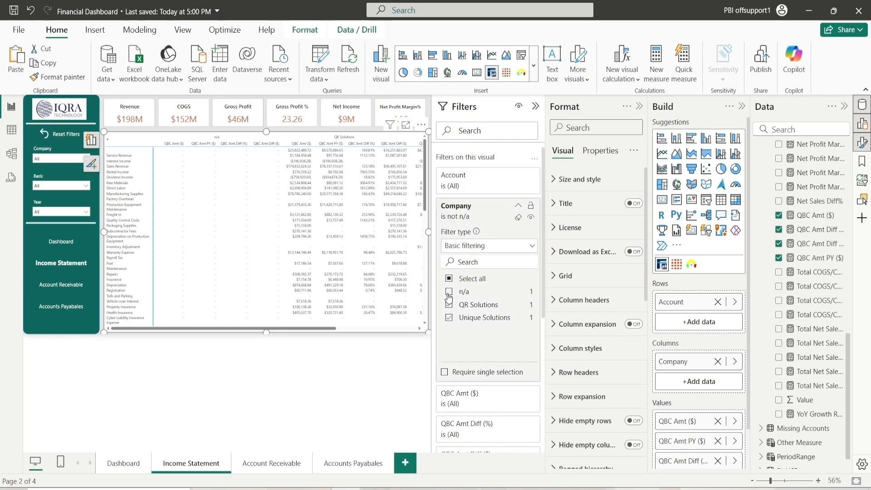
left_click(518, 207)
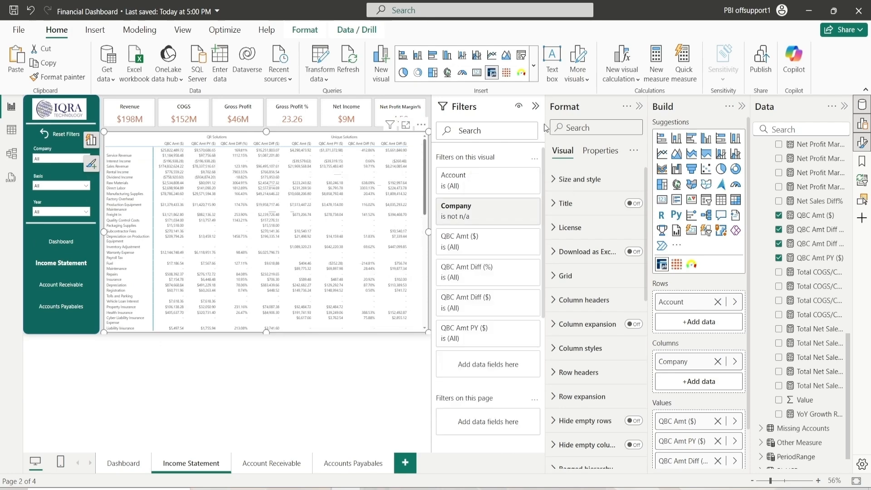
left_click(535, 106)
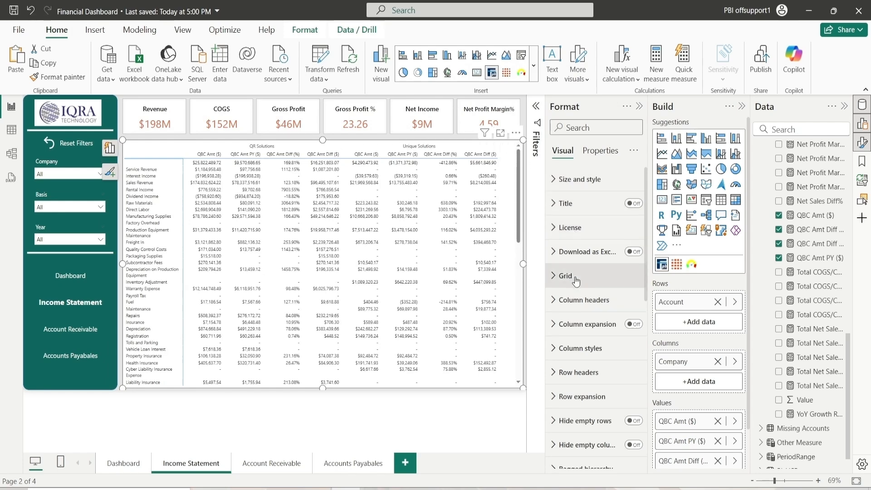
left_click(567, 232)
left_click(567, 228)
left_click(570, 181)
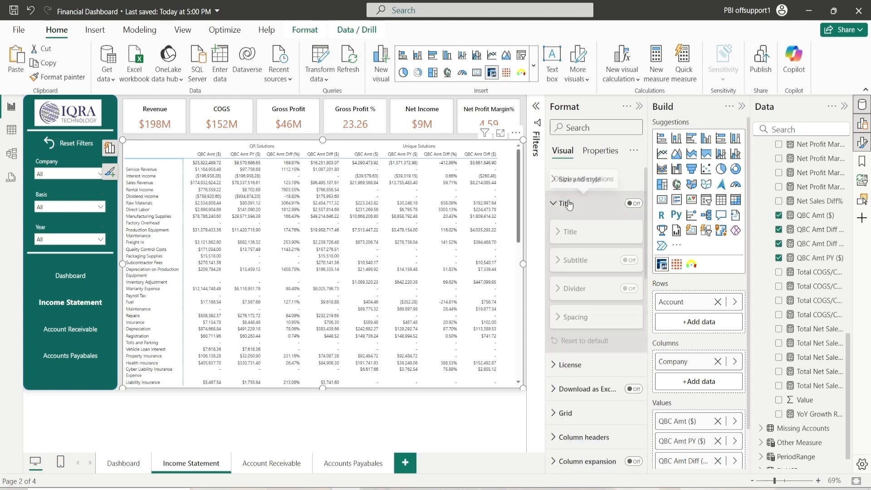
left_click(570, 181)
left_click(571, 181)
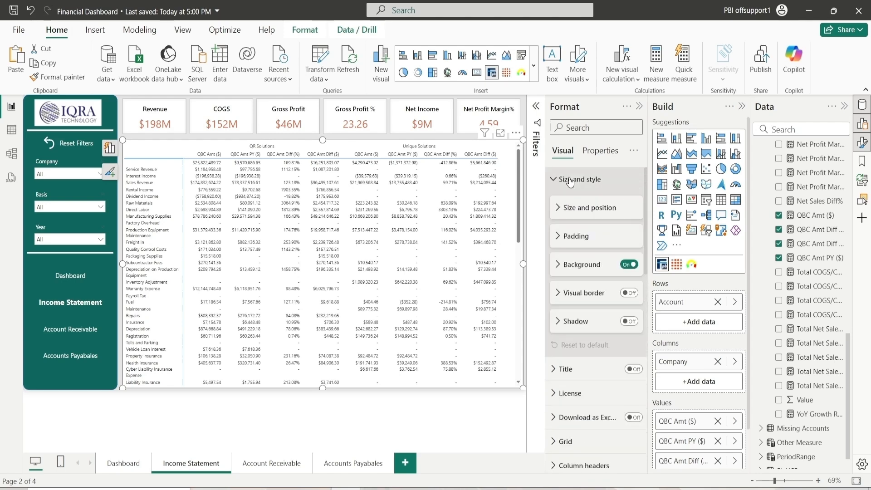
left_click(570, 266)
left_click(570, 266)
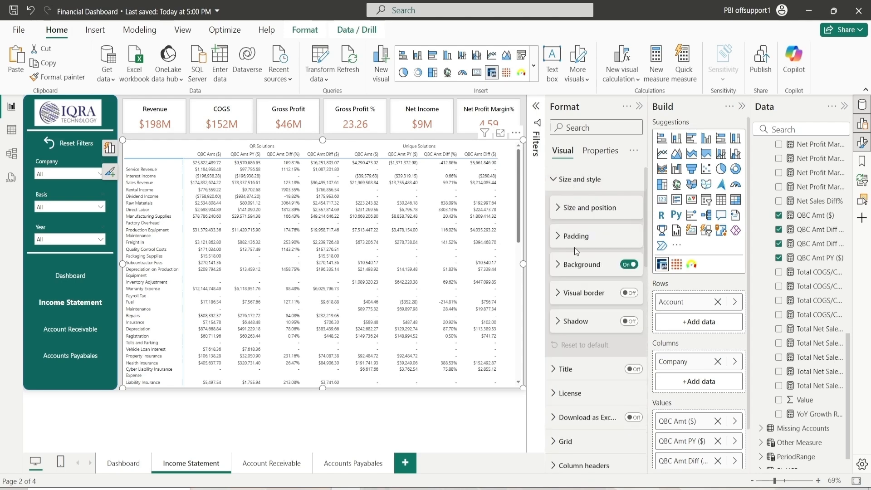
Turn on the matrix's vertical gridlines and set their color to a dark gray
left_click(573, 181)
left_click(576, 274)
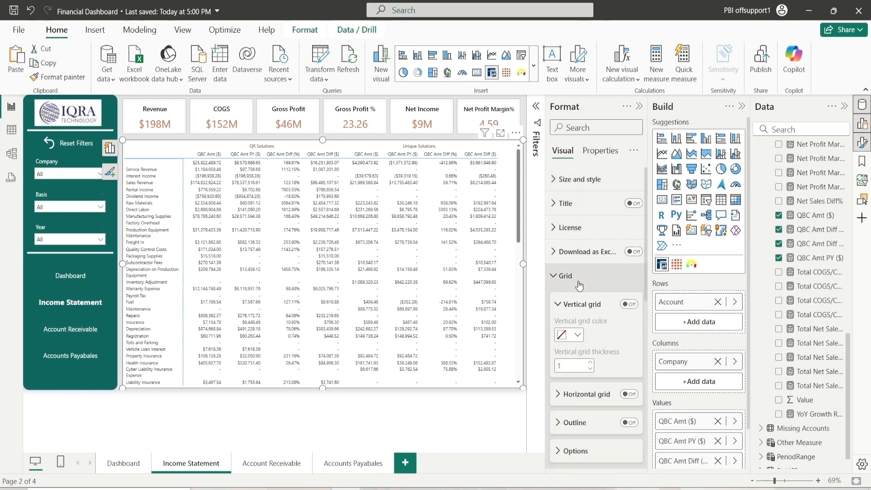
left_click(628, 304)
left_click(578, 335)
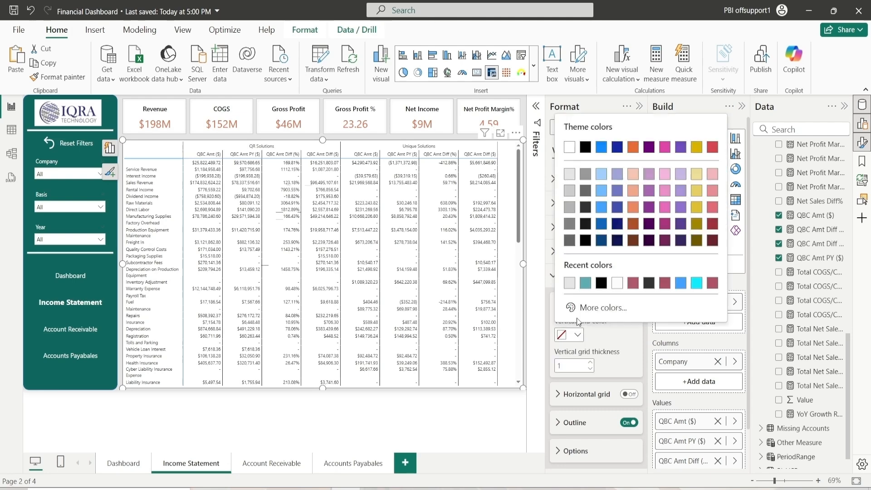
left_click(570, 175)
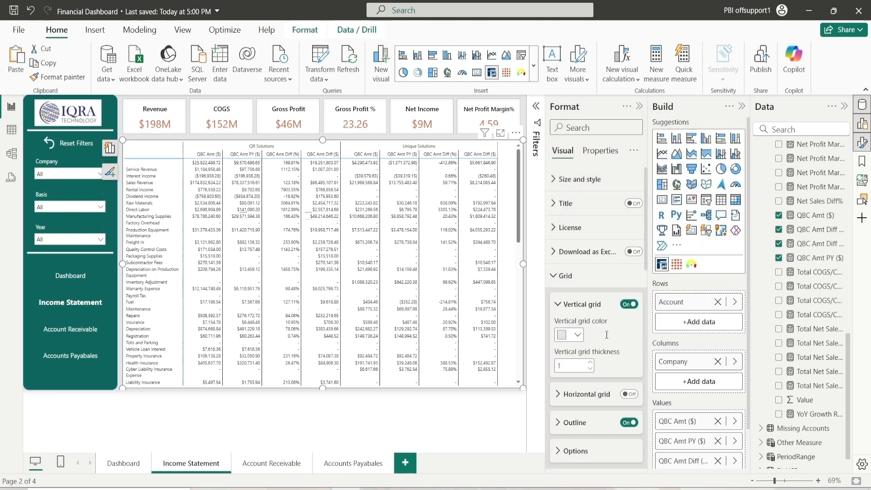
left_click(581, 336)
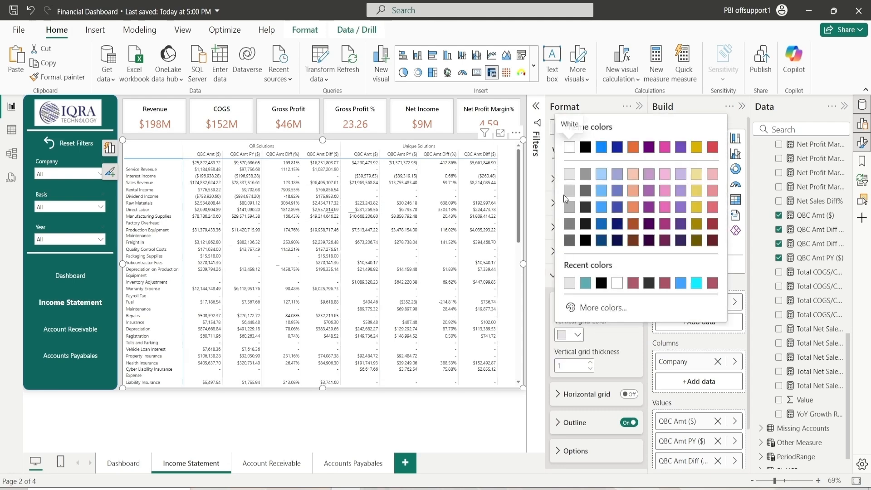
left_click(572, 198)
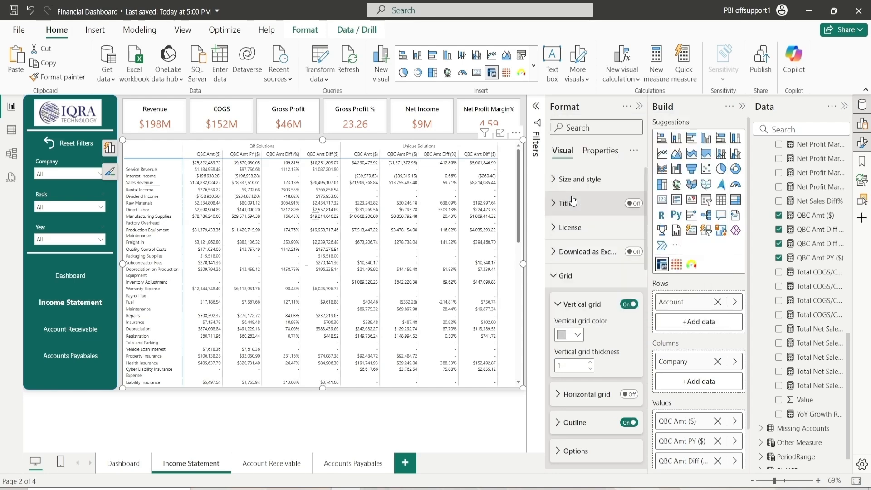
left_click(578, 335)
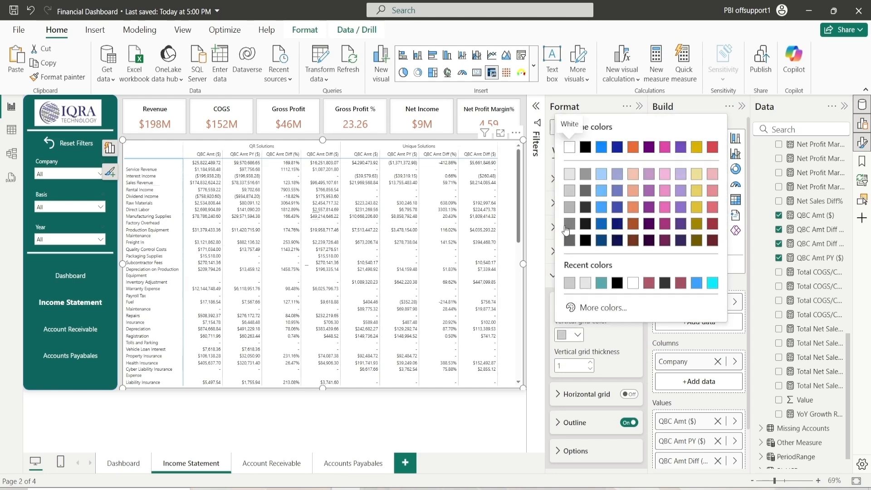
left_click(567, 227)
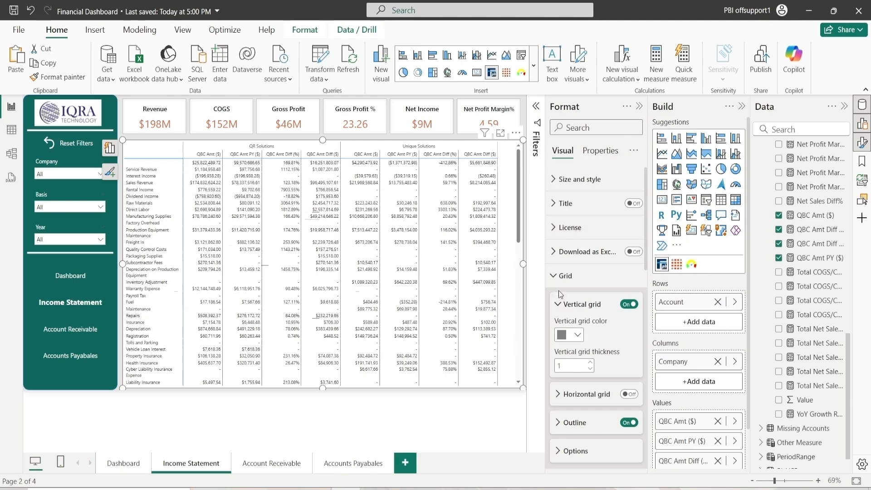
Set the matrix grid outline color to dark gray
left_click(559, 304)
left_click(574, 361)
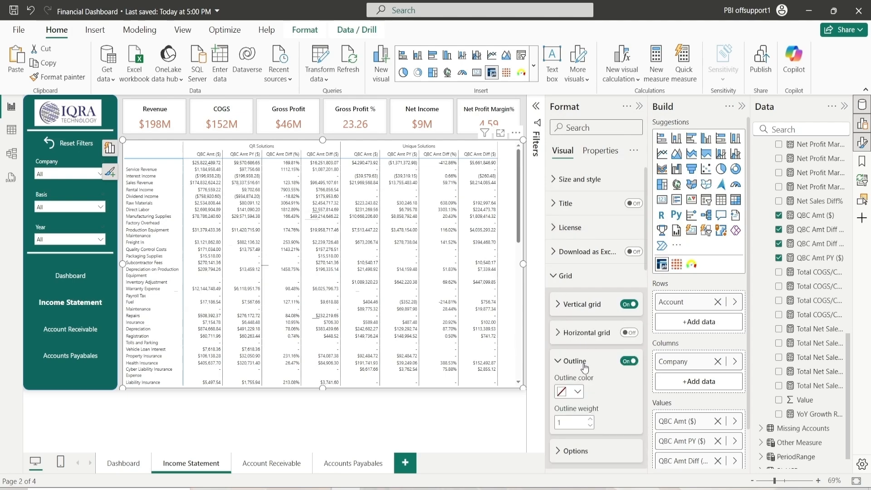
left_click(578, 294)
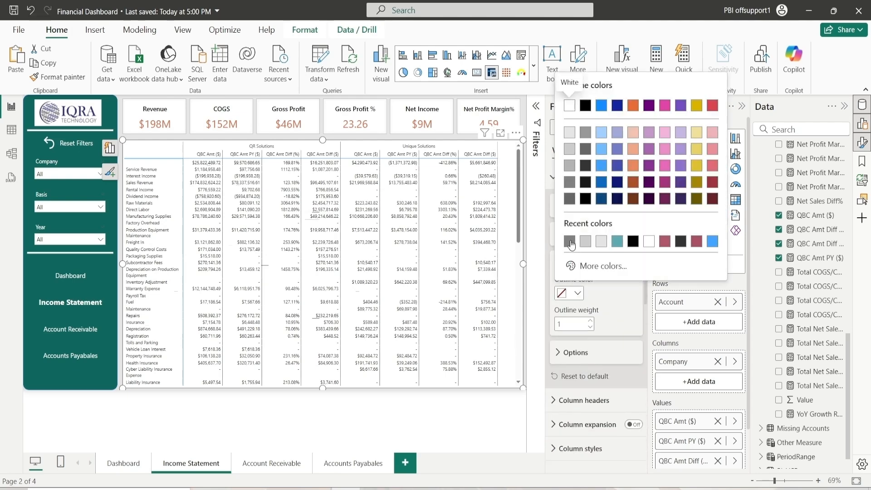
left_click(573, 246)
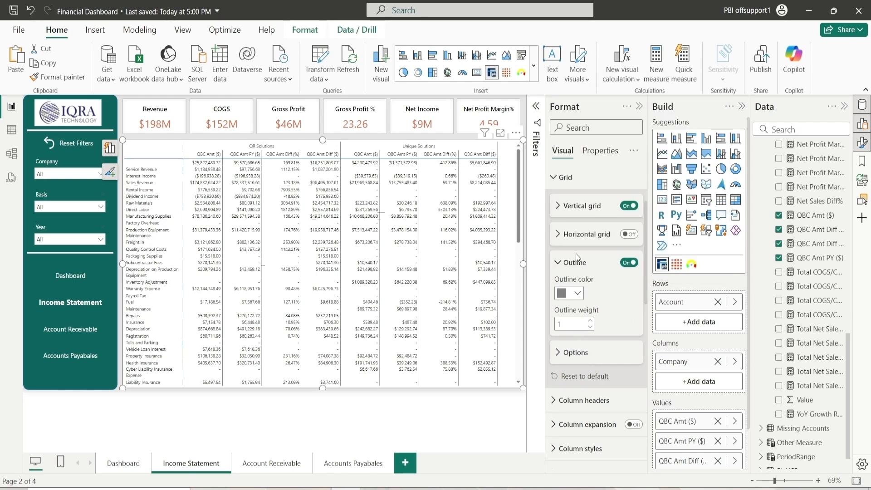
Increase the matrix grid row padding to 2
left_click(578, 263)
left_click(572, 290)
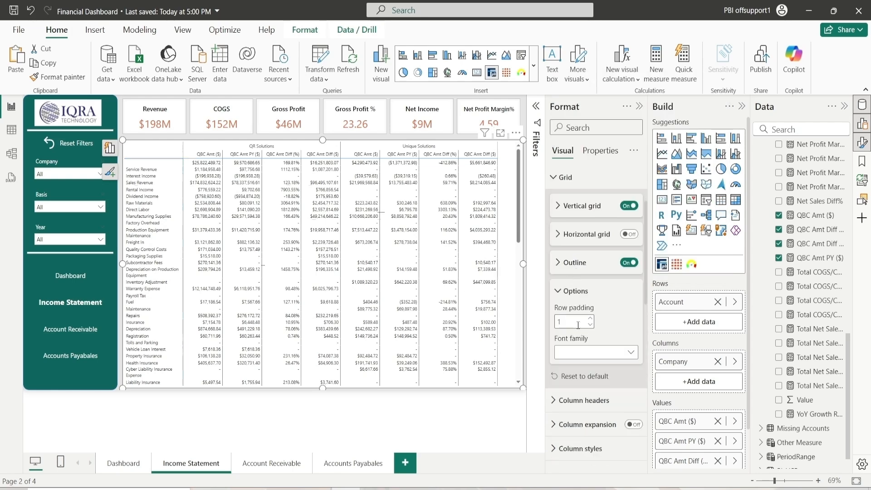
left_click(591, 320)
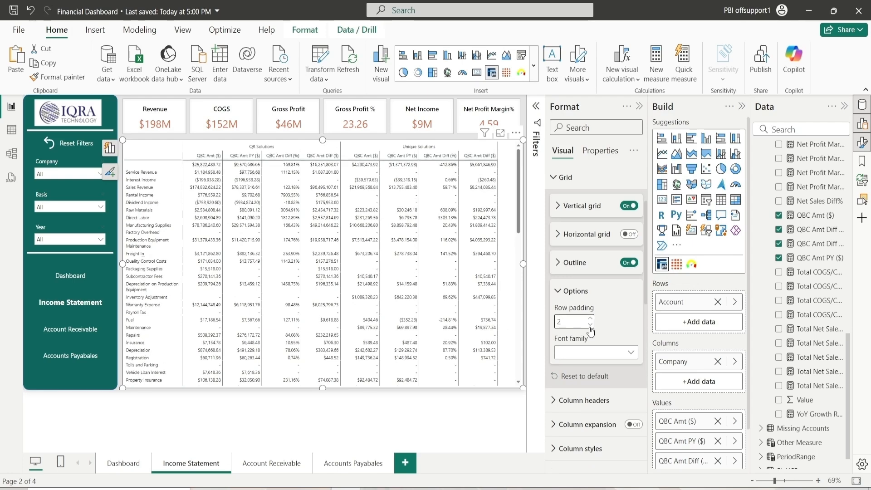
left_click(574, 293)
left_click(572, 177)
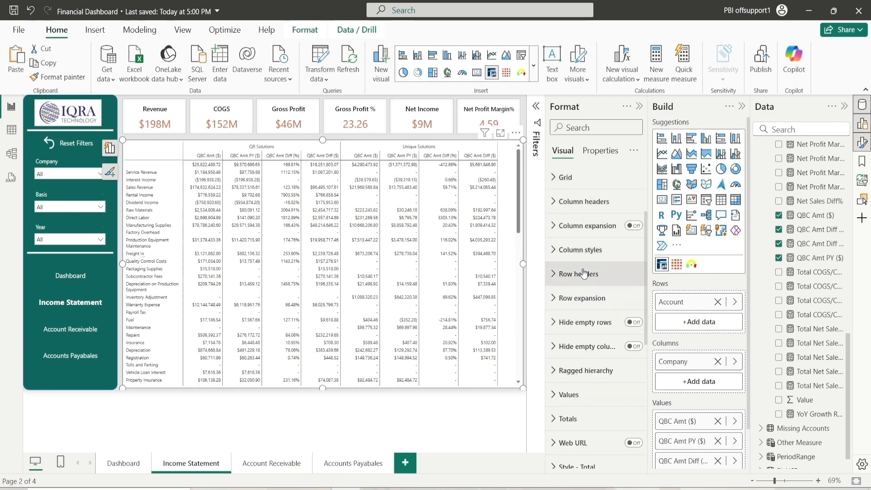
Set the Account column width to 240 in the matrix column styles
left_click(578, 250)
double_click(581, 291)
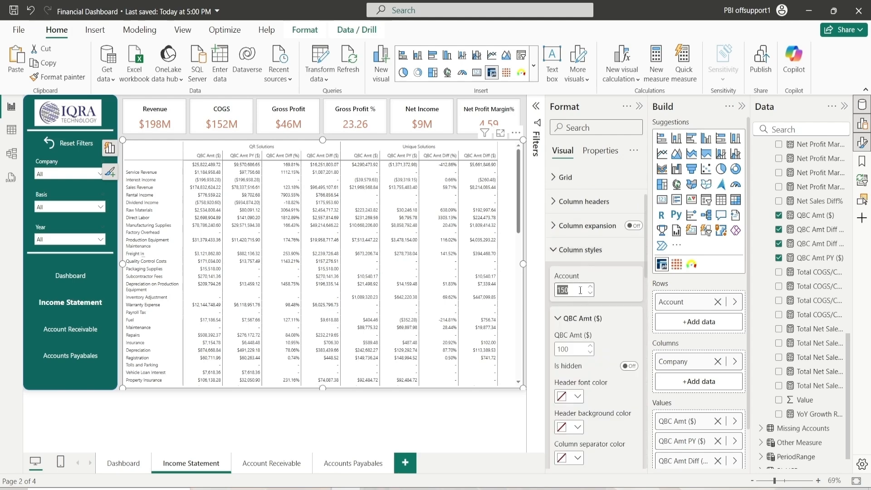
type("240")
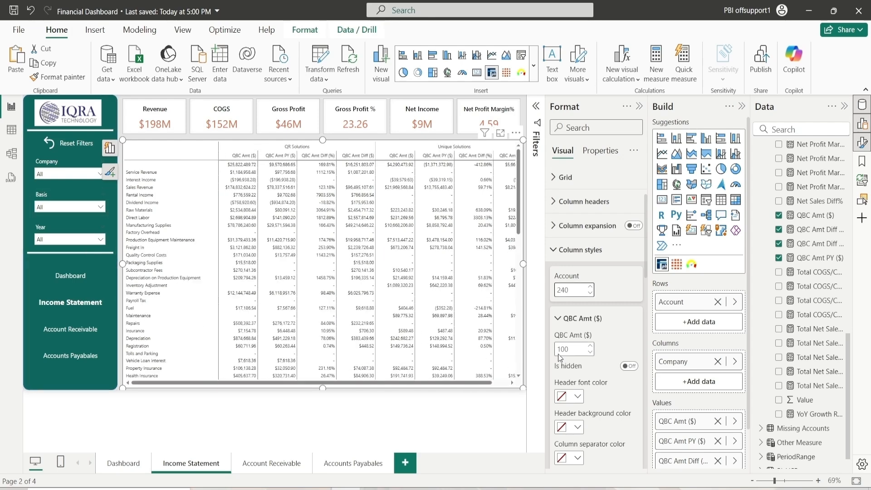
Set the QBC Amt ($) and QBC Amt PY ($) column widths to 110
left_click(577, 350)
type("1")
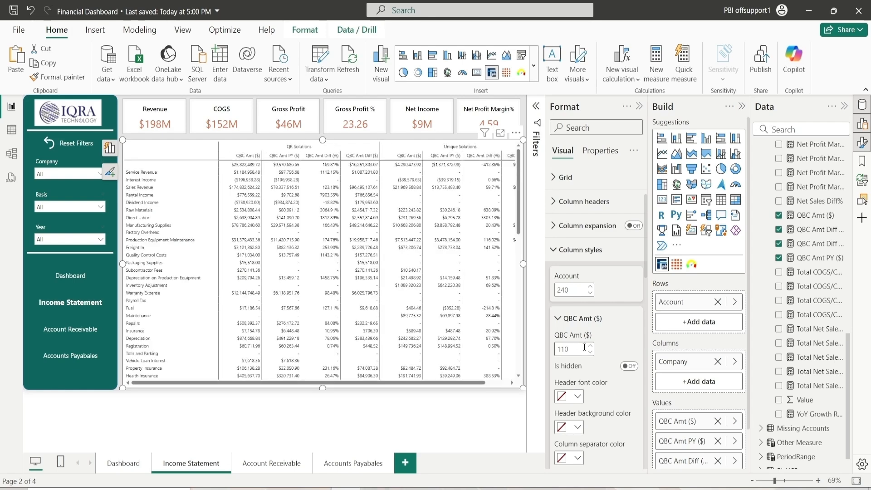
left_click(572, 319)
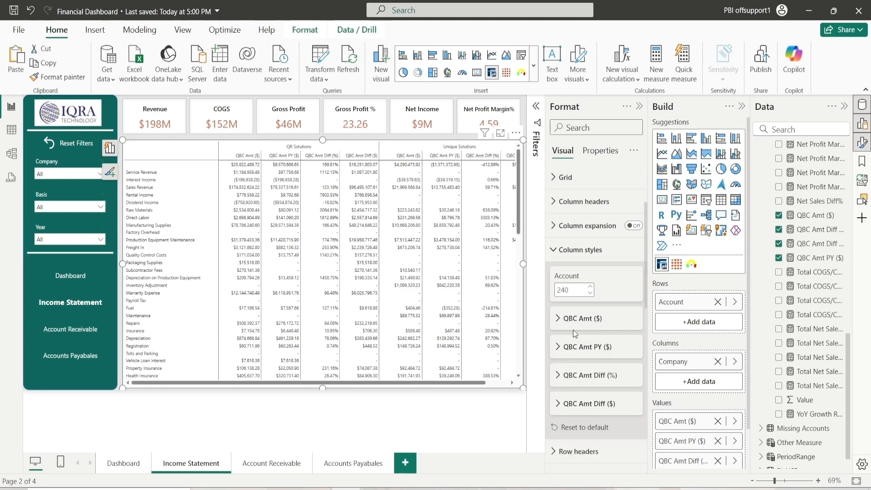
left_click(574, 348)
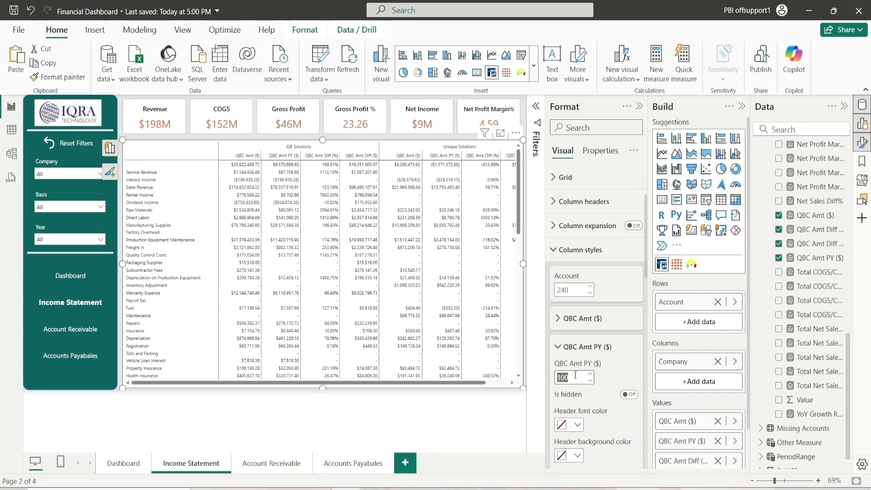
left_click(576, 376)
type("10")
left_click(568, 347)
Set the QBC Amt Diff (%) column width to 110 and edit the QBC Amt Diff ($) column width
left_click(567, 376)
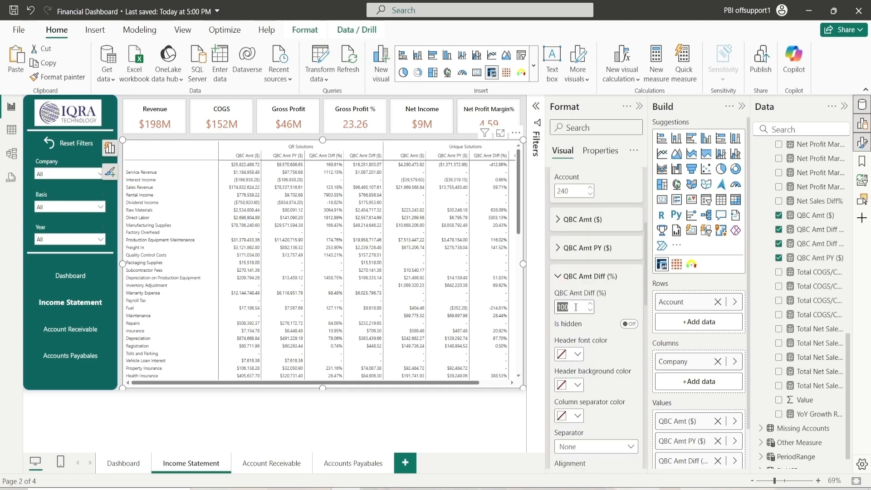
left_click(574, 277)
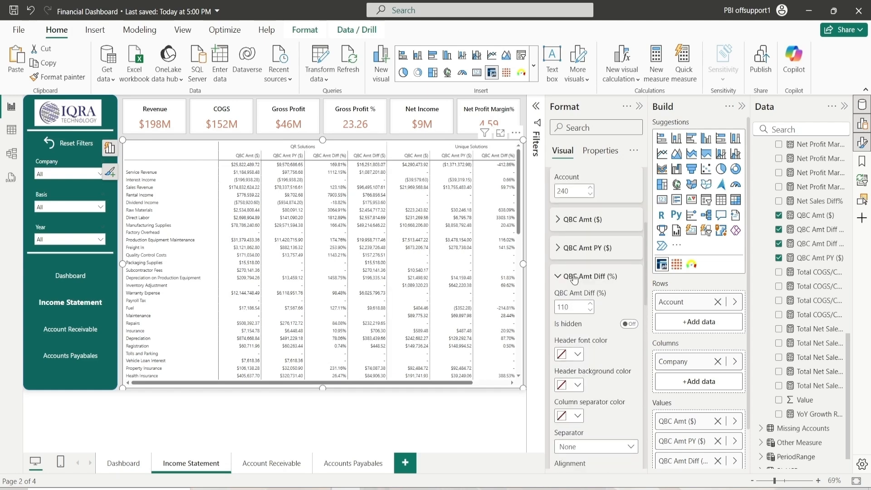
left_click(575, 304)
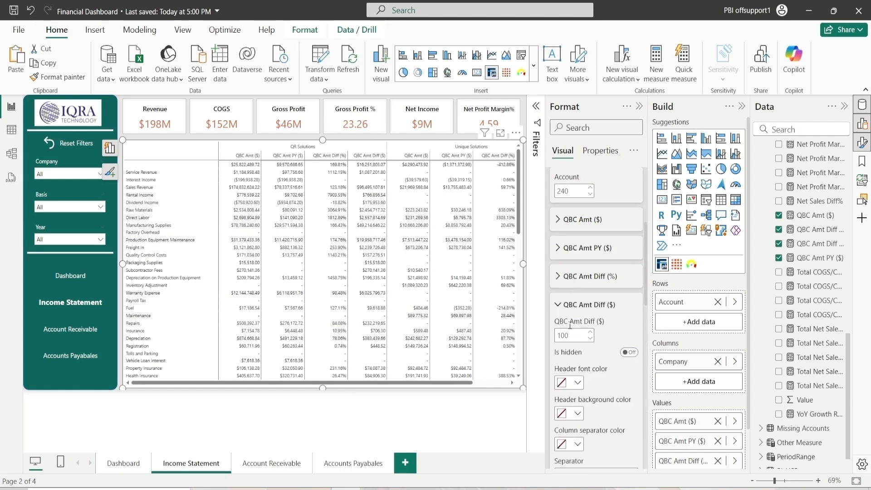
double_click(571, 338)
type("1")
left_click(575, 304)
scroll(574, 281, "up", 3)
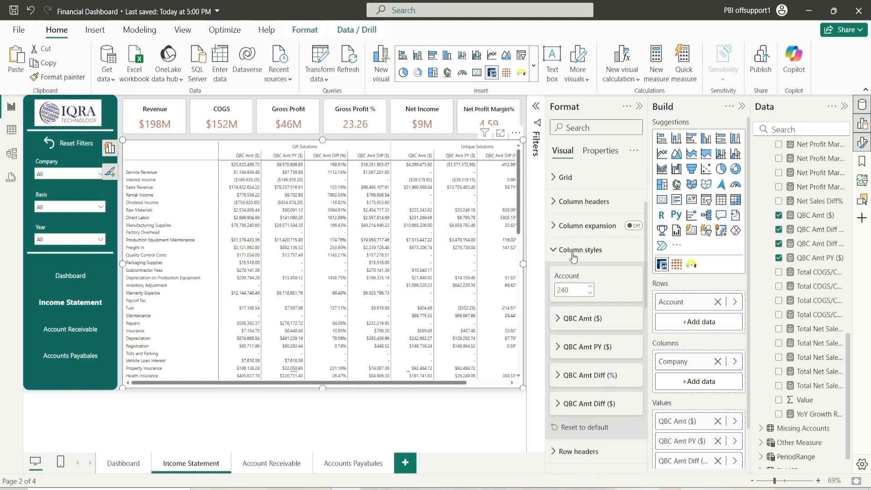
left_click(574, 257)
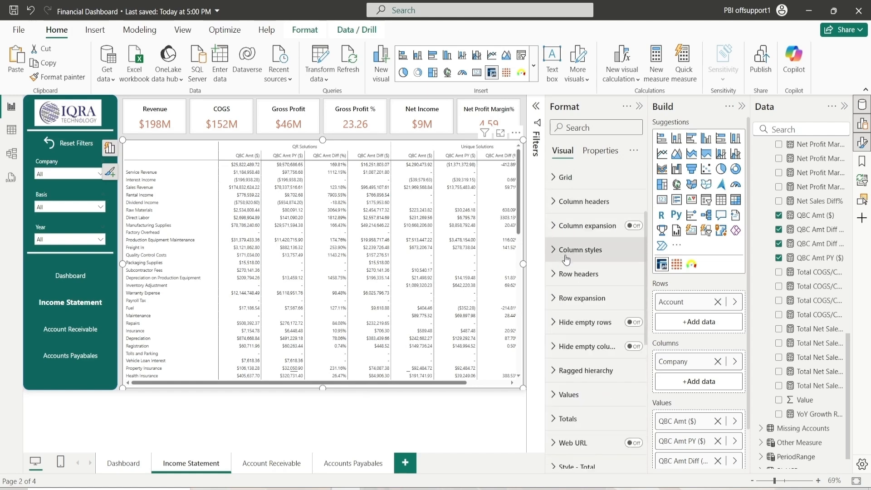
Set the row header caption font color to black and its background to a light color
left_click(570, 278)
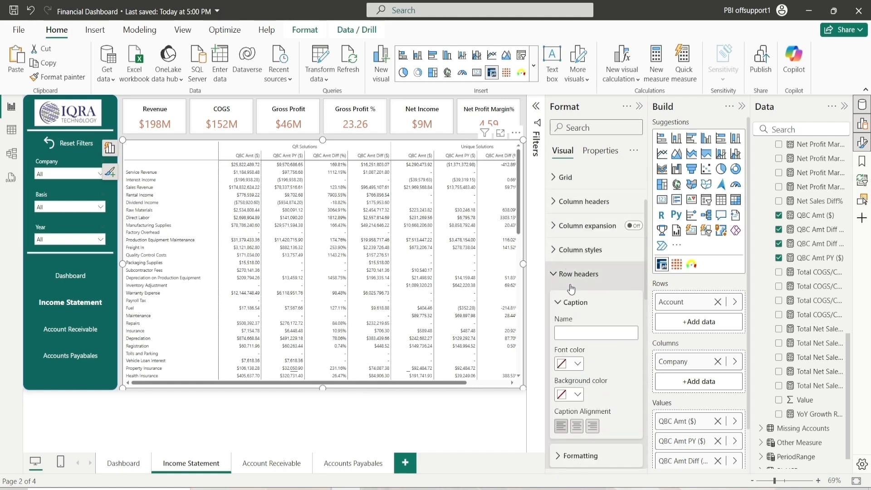
left_click(578, 365)
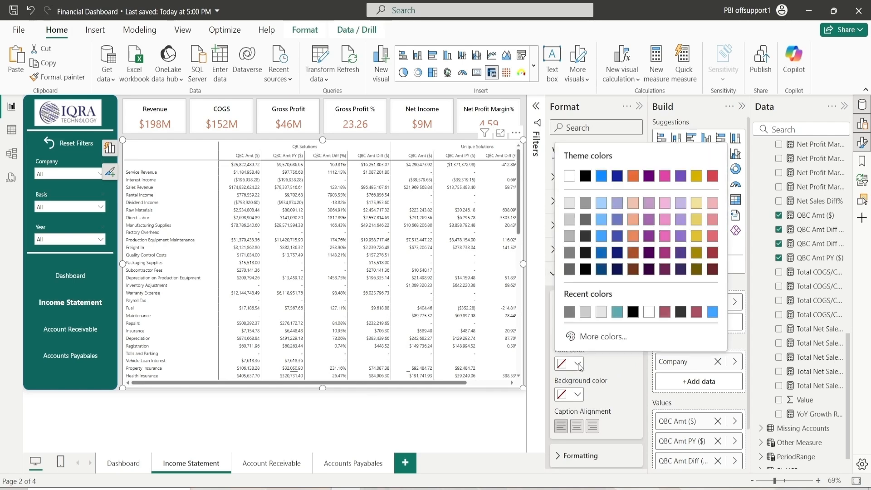
left_click(586, 269)
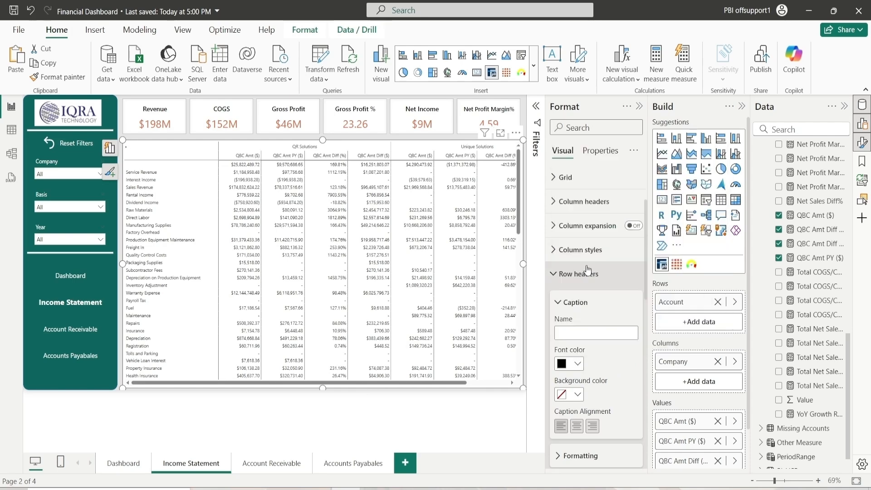
left_click(573, 393)
left_click(570, 200)
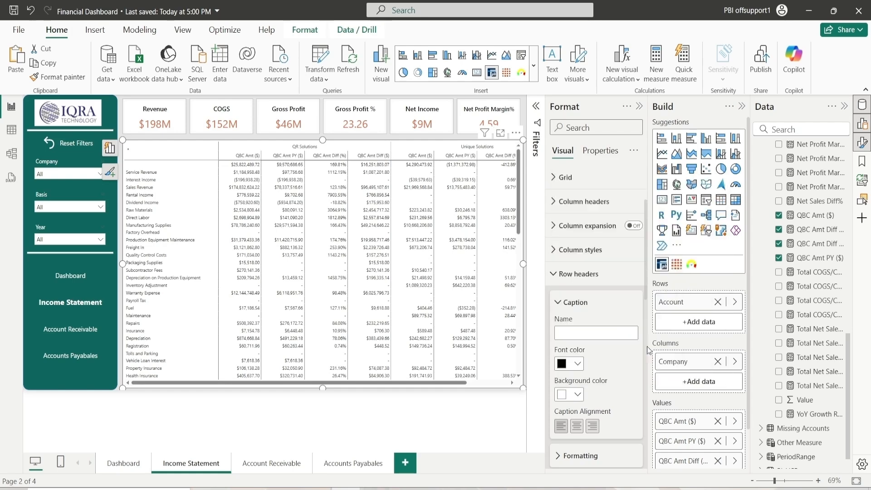
Set the row header caption alignment to left
left_click(575, 429)
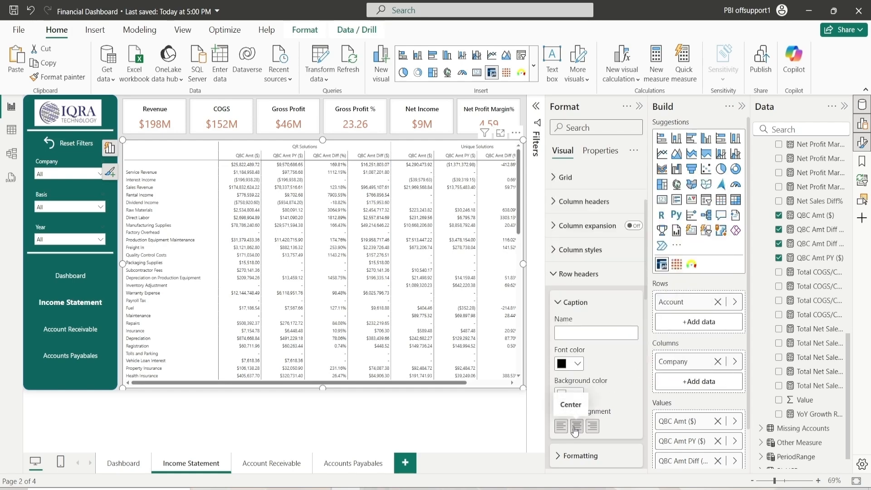
left_click(592, 427)
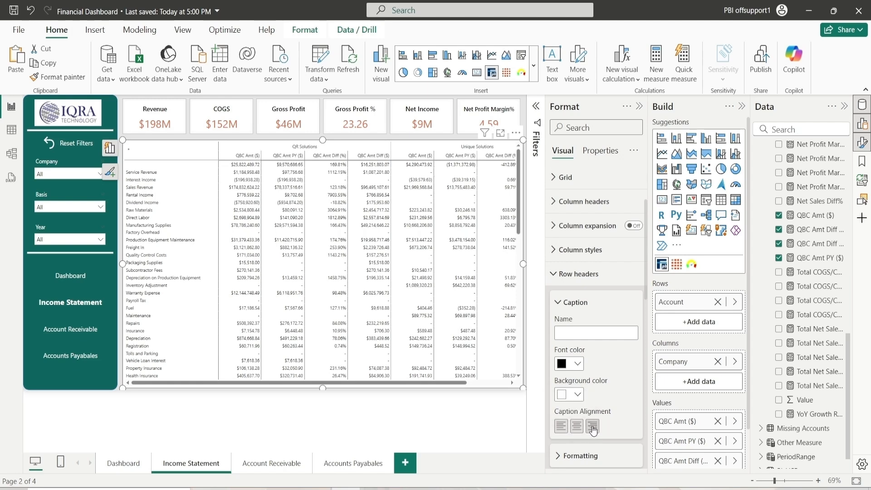
left_click(562, 427)
left_click(571, 303)
Turn on default expand rows and set the row header font color to black and background to white
left_click(589, 338)
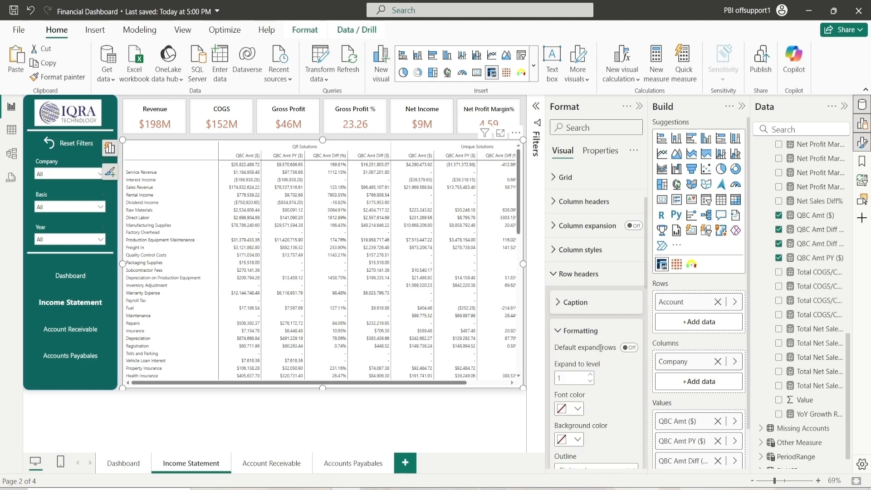
left_click(630, 348)
scroll(580, 358, "down", 2)
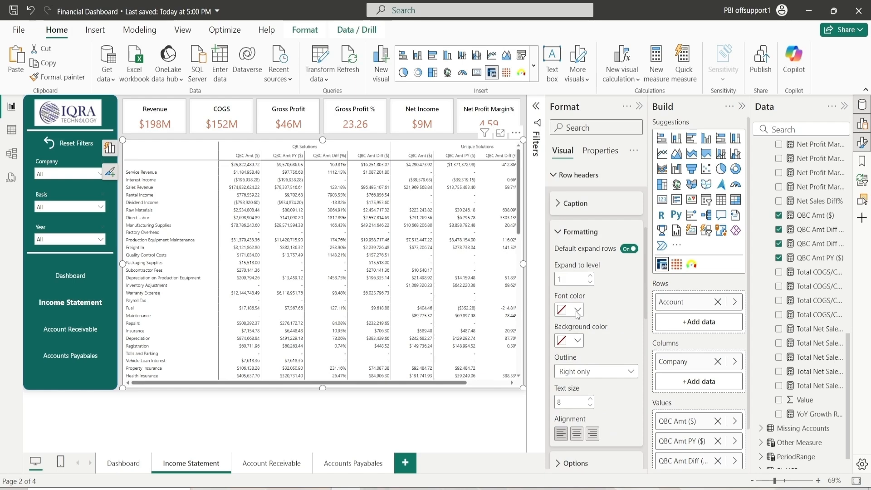
left_click(578, 310)
left_click(579, 340)
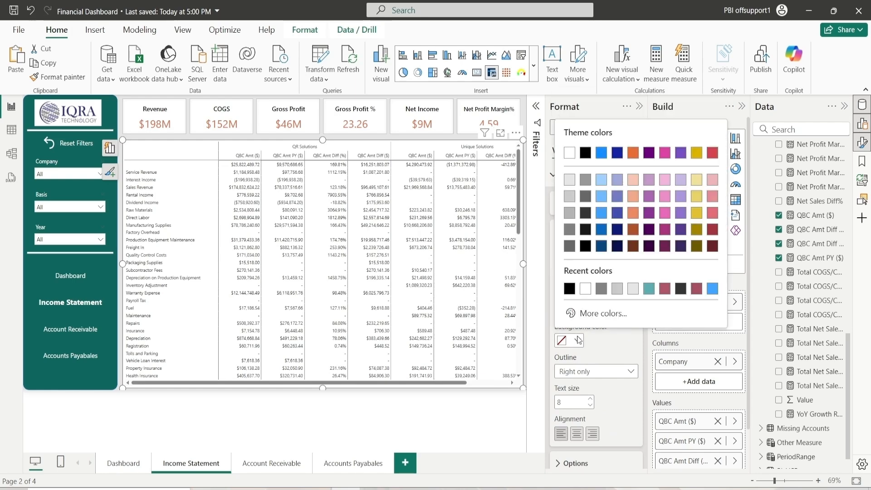
left_click(585, 290)
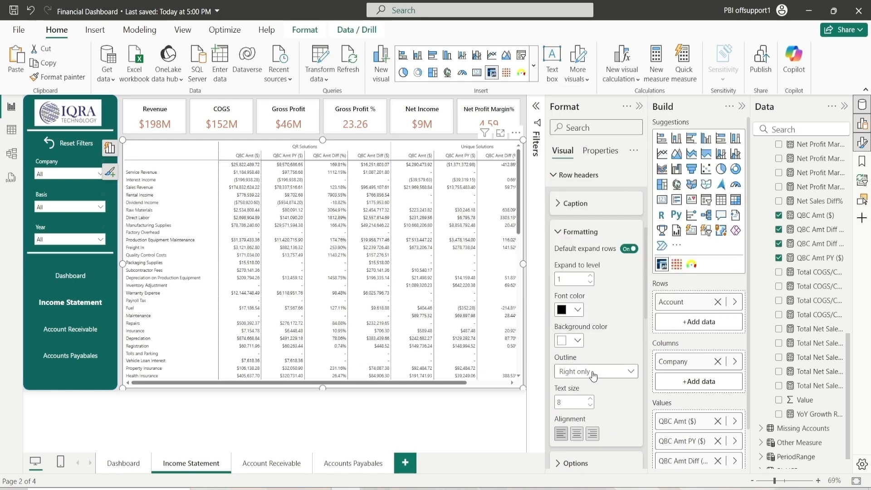
Set the row header outline to Frame and the text size to 10
left_click(594, 375)
left_click(599, 386)
left_click(584, 375)
left_click(588, 352)
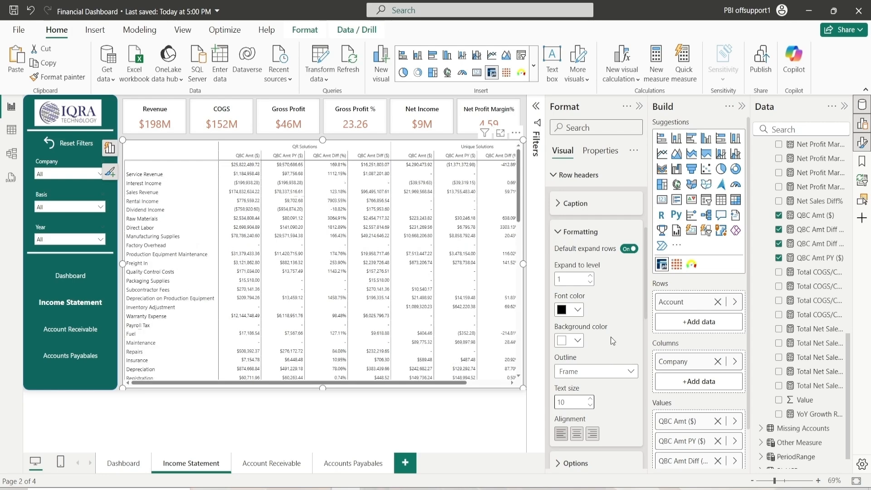
left_click(573, 232)
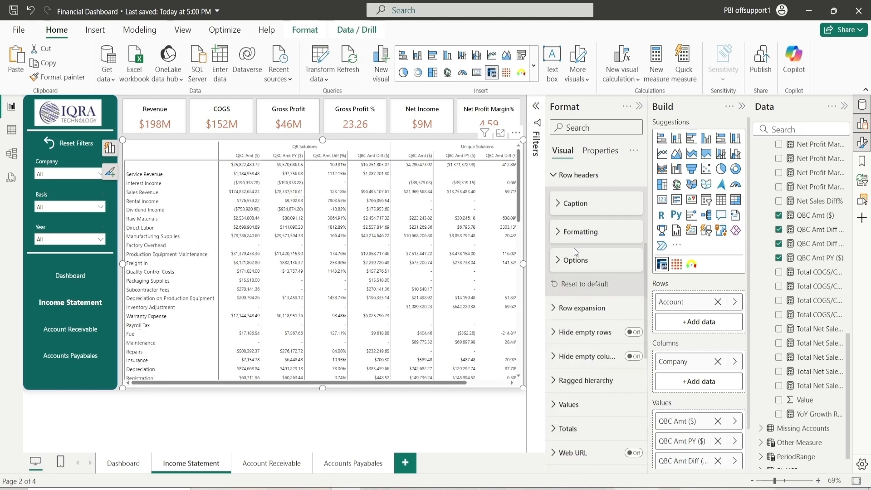
Review the row header options, row expansion settings and the value options of the matrix
left_click(574, 233)
left_click(574, 236)
left_click(572, 262)
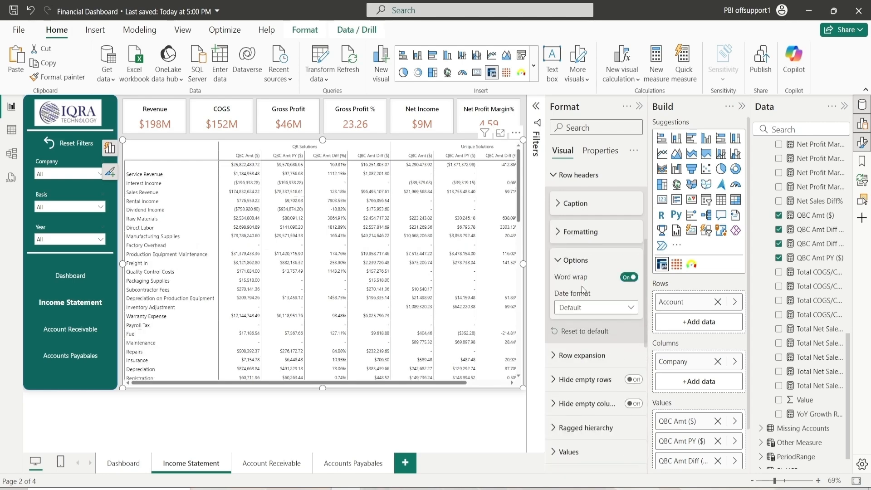
left_click(570, 264)
scroll(570, 264, "down", 4)
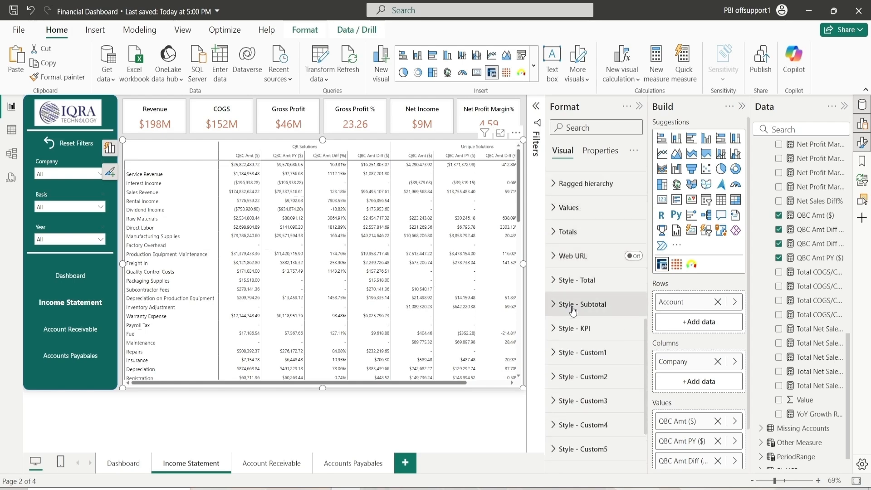
scroll(576, 245, "up", 2)
scroll(580, 236, "up", 3)
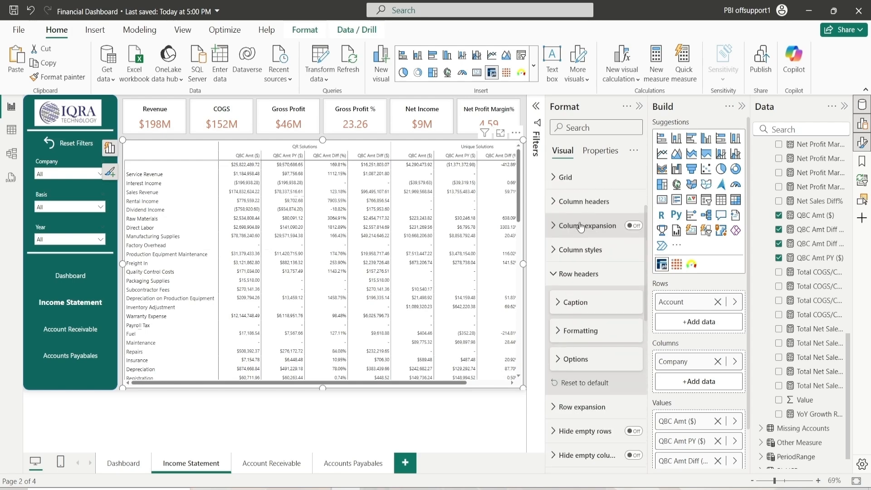
left_click(575, 278)
left_click(582, 298)
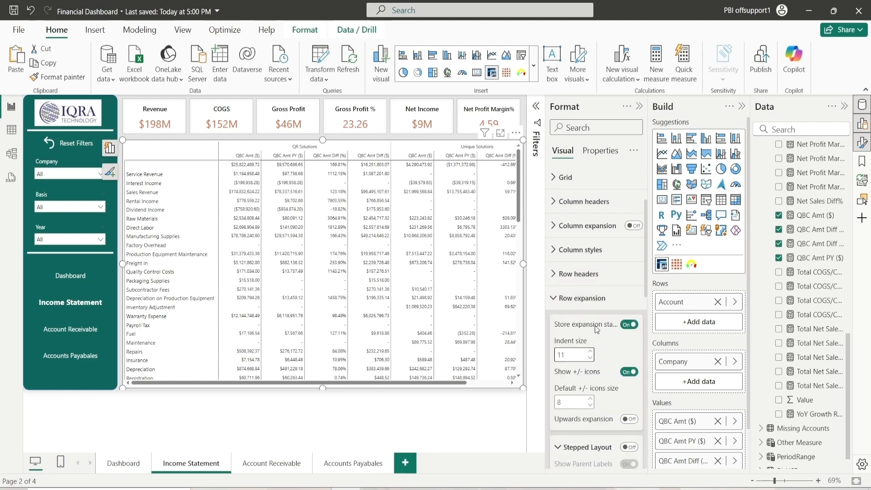
left_click(582, 298)
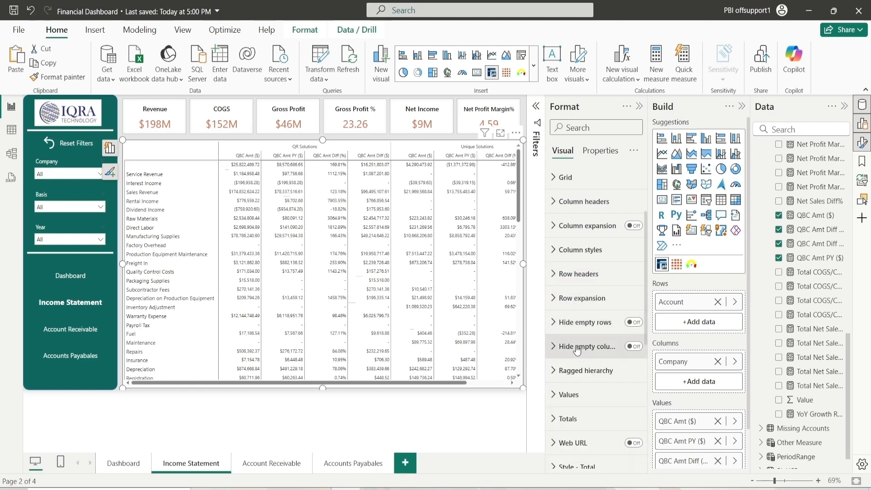
scroll(578, 349, "down", 3)
left_click(586, 296)
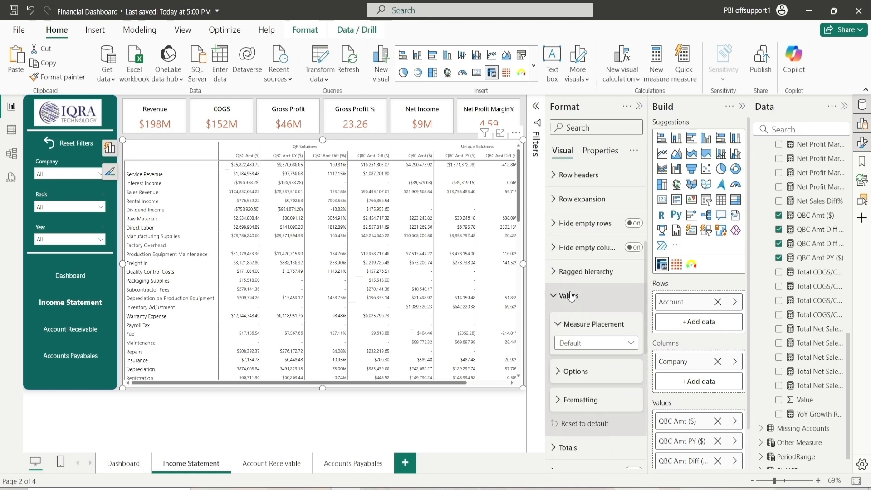
left_click(597, 348)
left_click(597, 347)
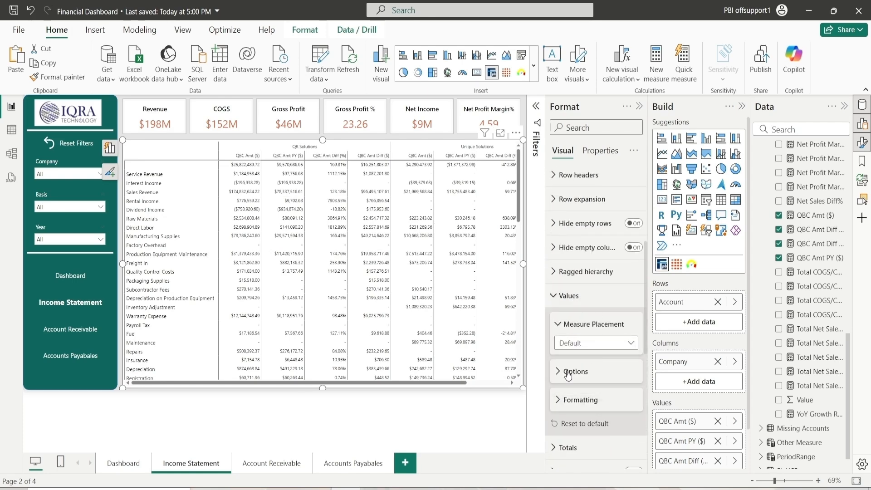
left_click(578, 371)
scroll(579, 370, "down", 5)
scroll(579, 371, "down", 4)
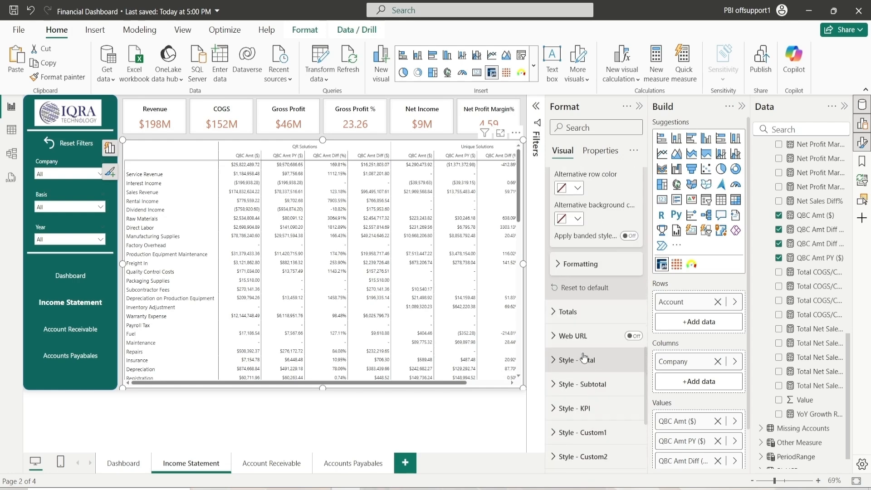
scroll(575, 297, "up", 9)
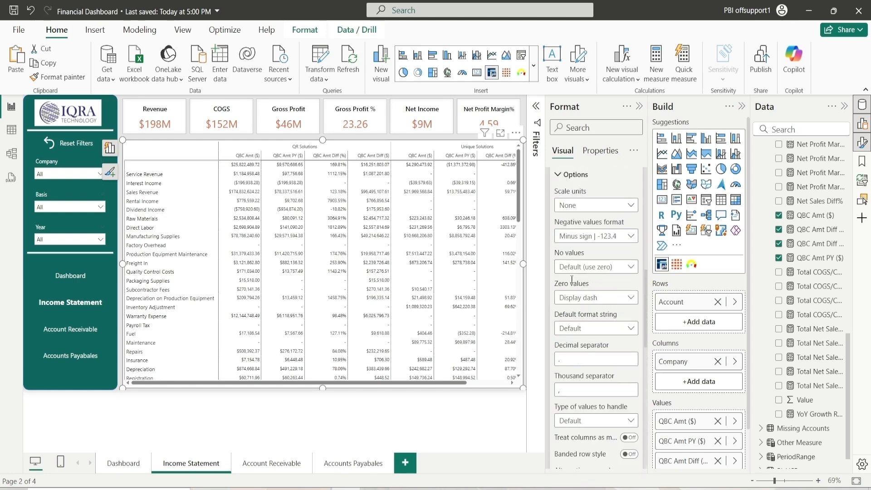
left_click(574, 372)
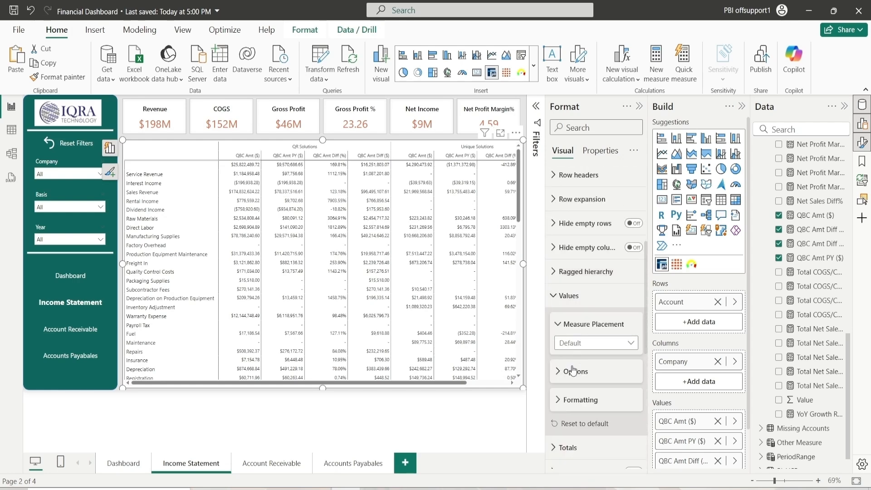
scroll(578, 369, "down", 3)
Set the values font color to black, background color to white and text size to 10
left_click(581, 302)
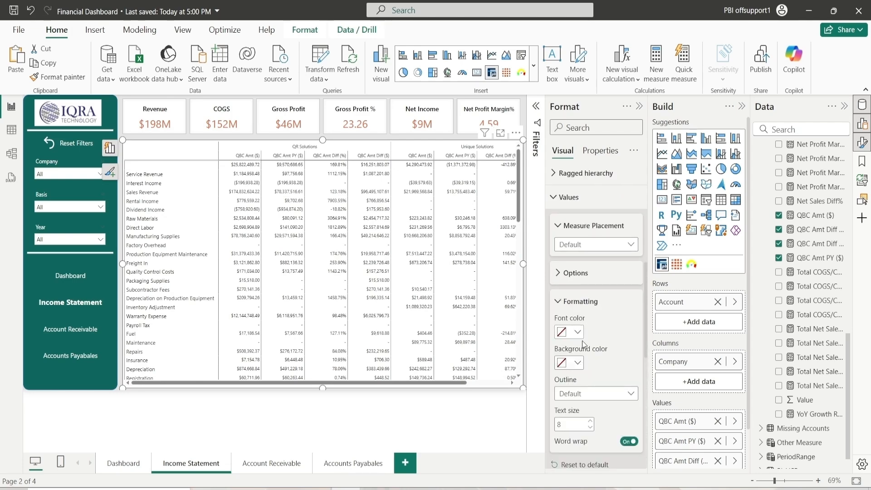
left_click(577, 332)
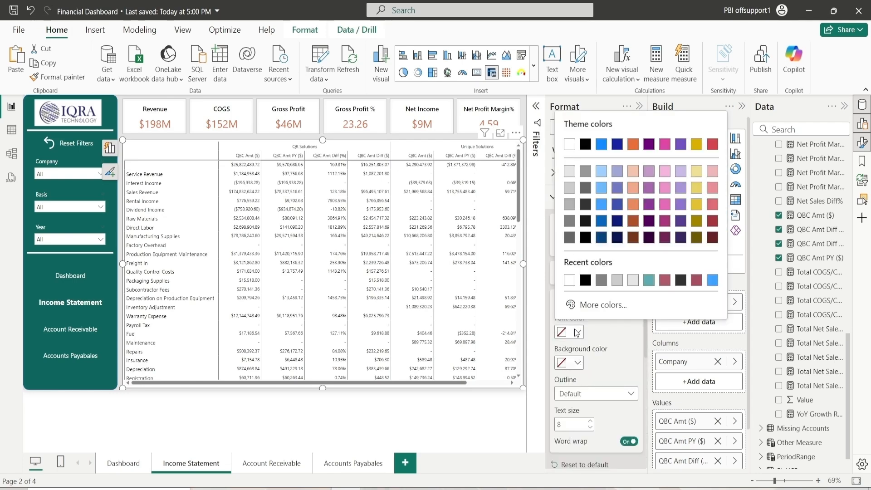
left_click(583, 280)
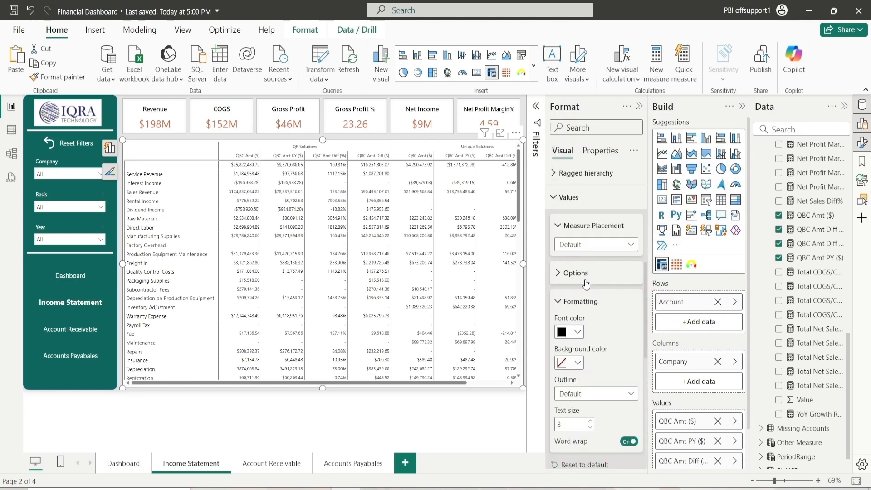
left_click(577, 364)
left_click(585, 311)
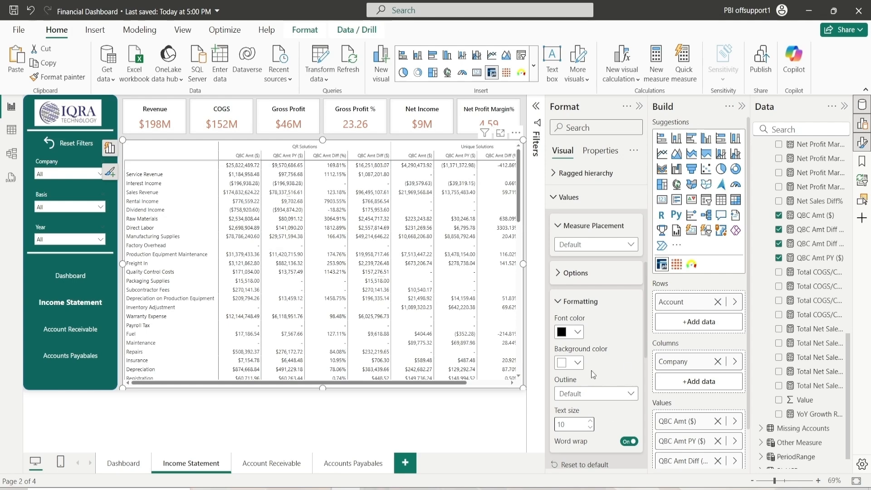
Turn on column subtotals in the matrix totals settings
left_click(574, 301)
scroll(578, 295, "up", 2)
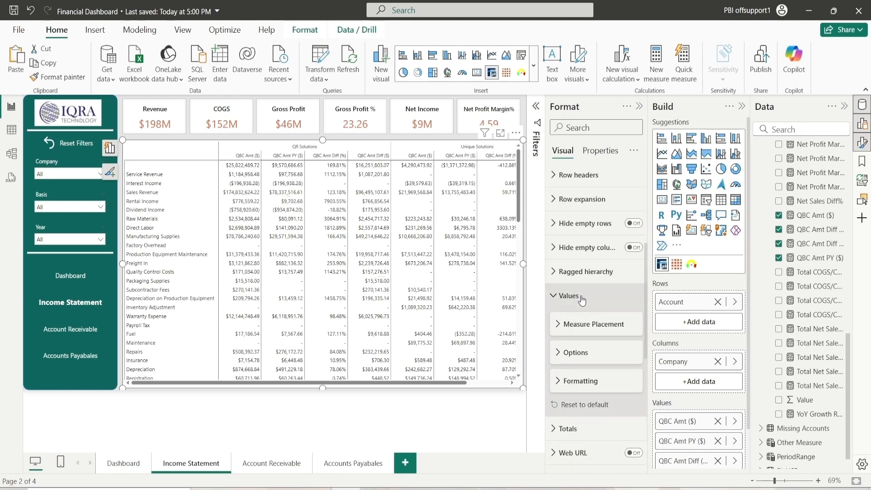
left_click(582, 300)
left_click(573, 320)
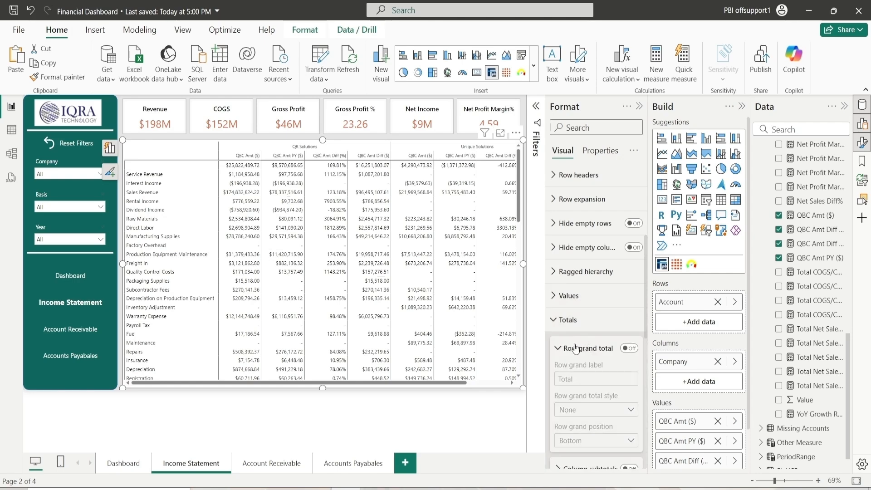
left_click(576, 348)
scroll(569, 284, "down", 2)
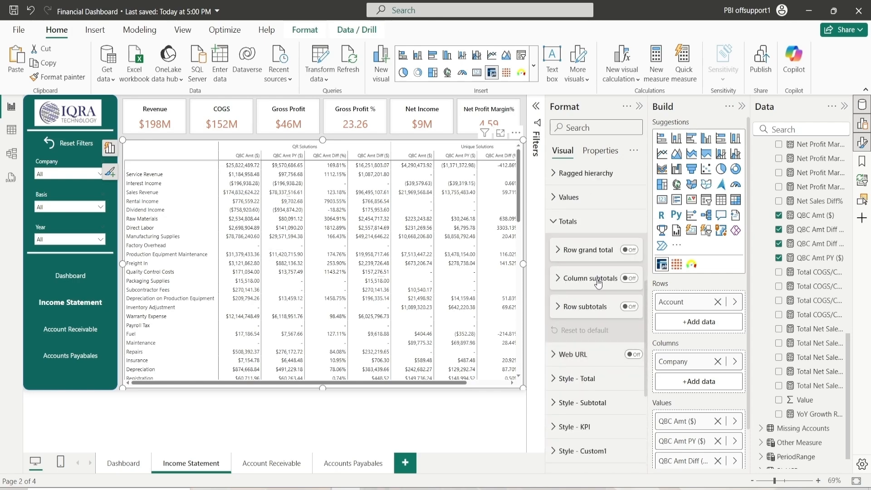
left_click(628, 279)
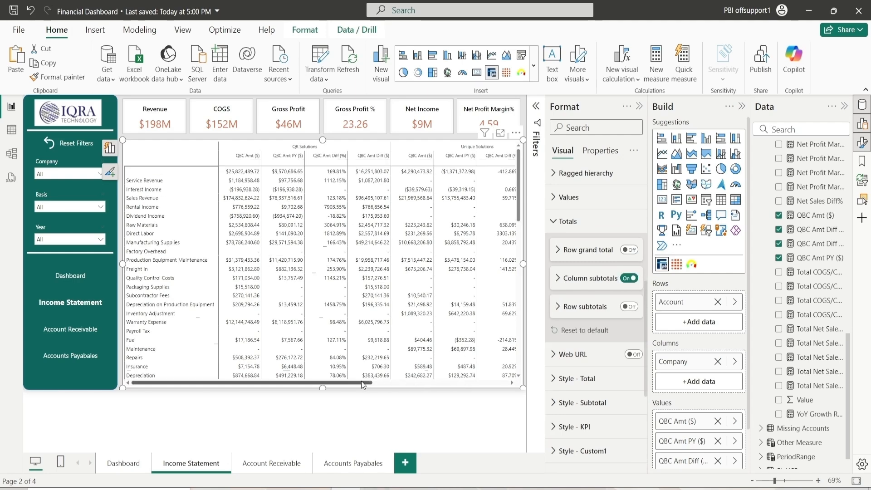
Examine the column subtotal settings and the total columns at the far end of the matrix
left_click_drag(362, 380, 505, 390)
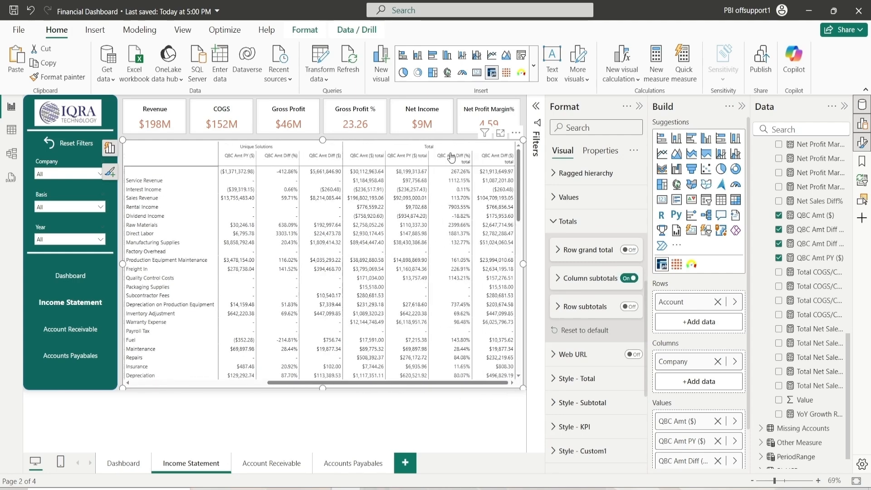
left_click(574, 280)
left_click(574, 279)
left_click(575, 279)
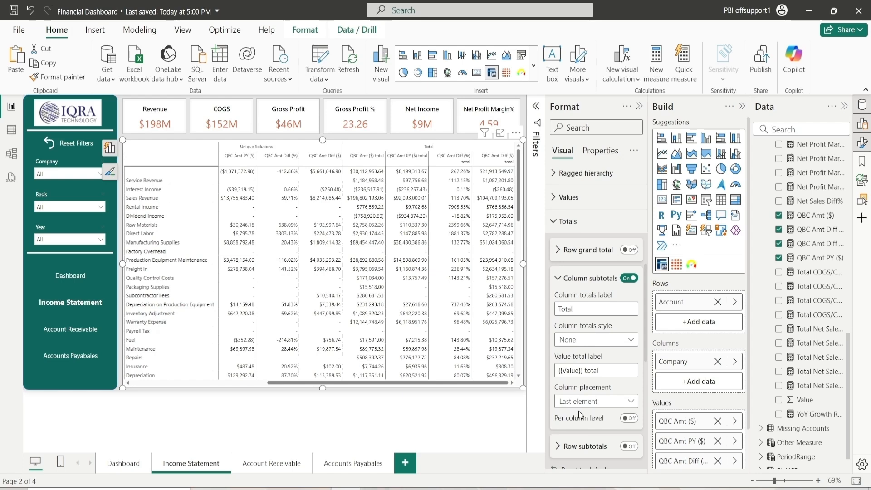
left_click(570, 282)
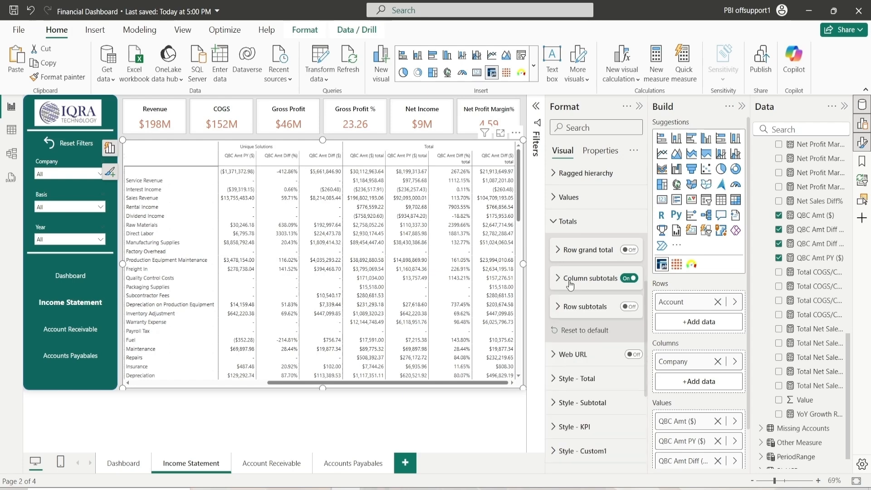
left_click(571, 282)
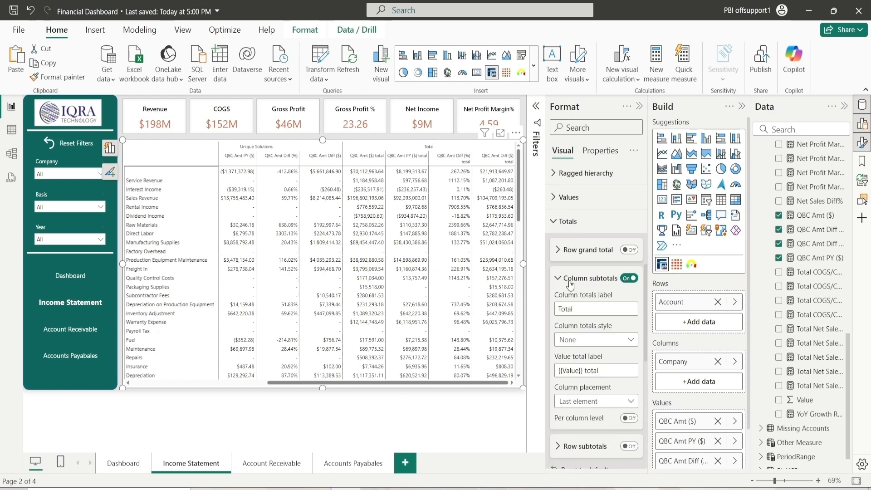
left_click(598, 402)
left_click(598, 402)
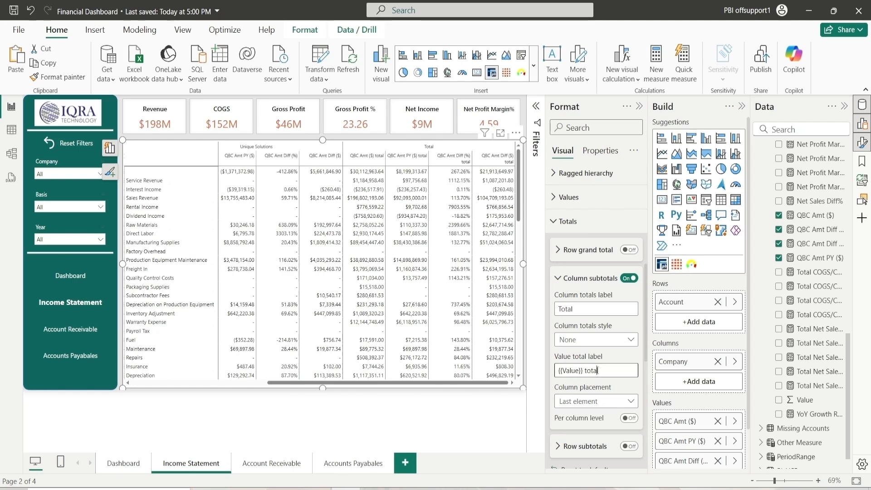
left_click(602, 339)
left_click(594, 324)
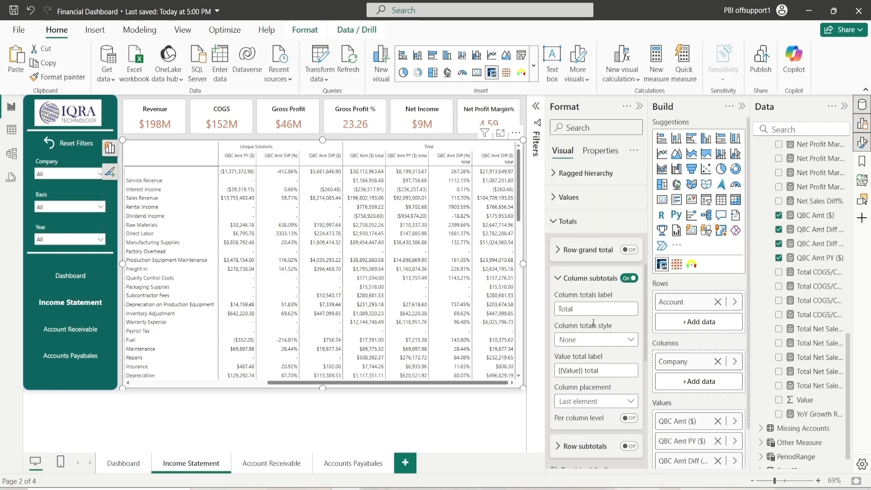
left_click(564, 279)
left_click(565, 221)
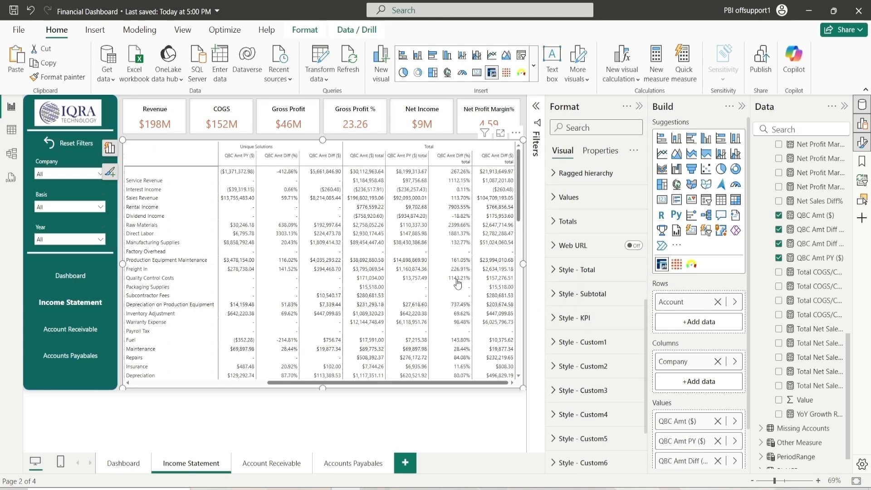
Open the matrix visual in edit mode from its more-options menu
left_click(516, 134)
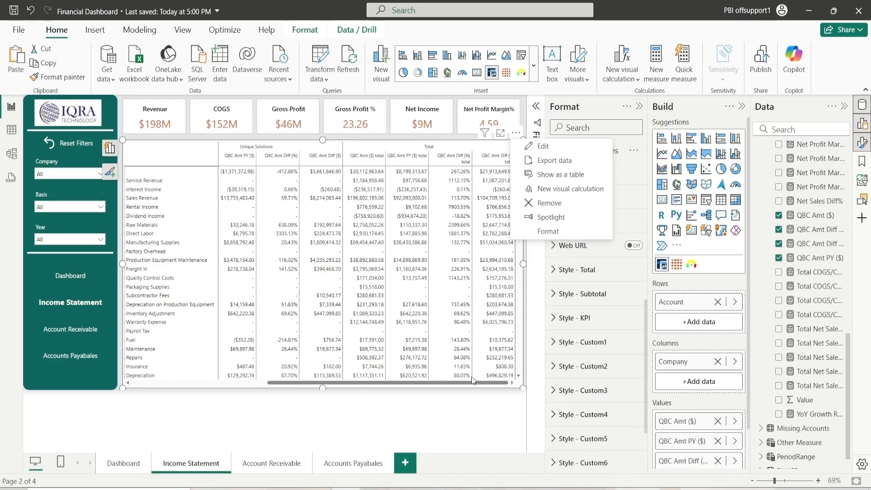
left_click(472, 378)
left_click(515, 133)
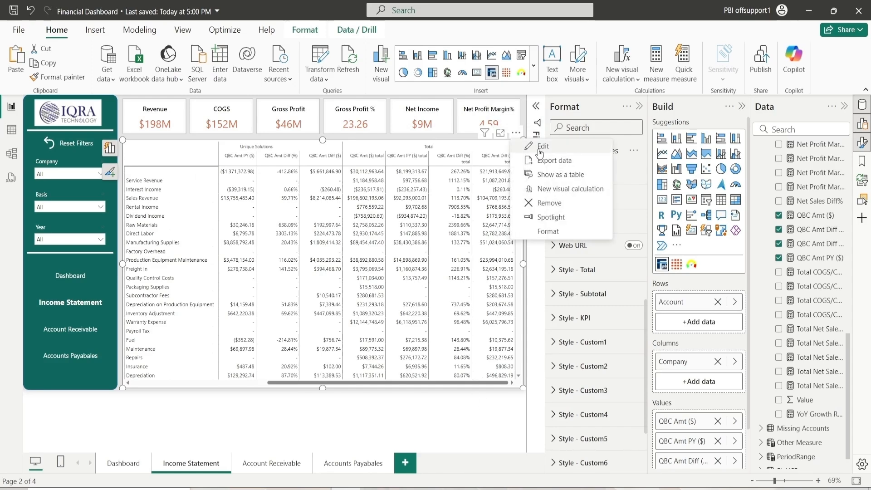
left_click(547, 152)
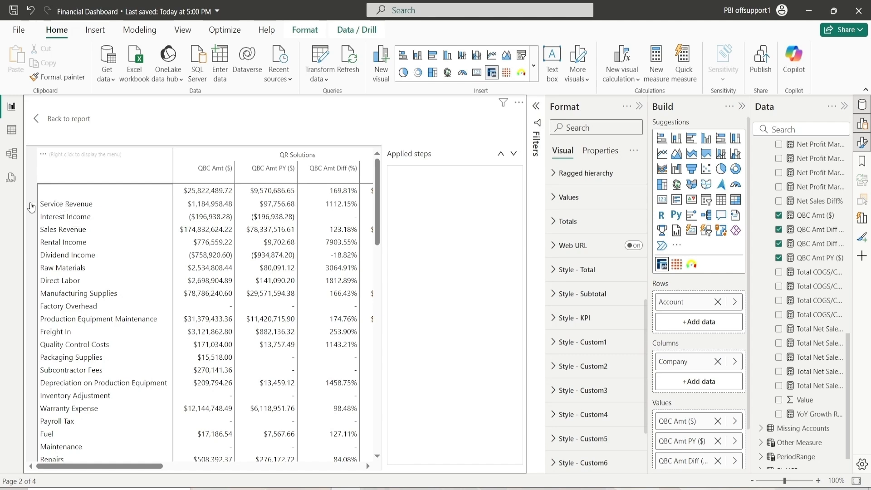
Insert a new row titled Income above Service Revenue in the matrix
right_click(66, 209)
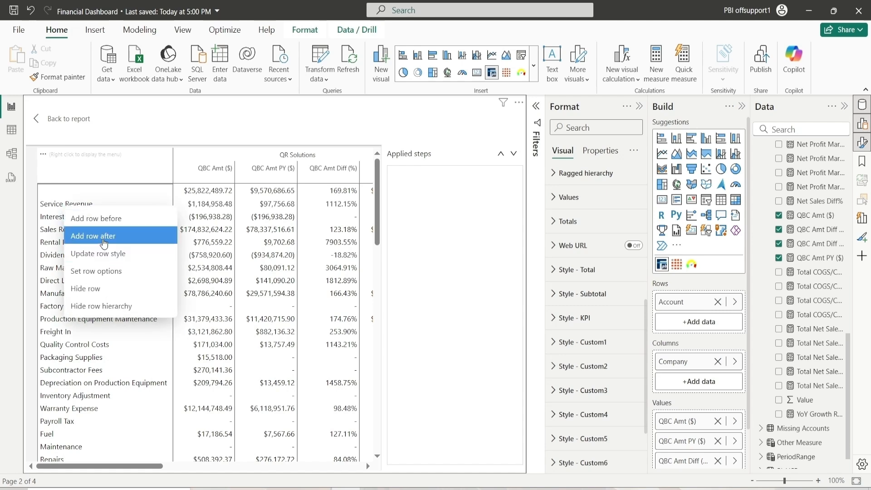
left_click(107, 223)
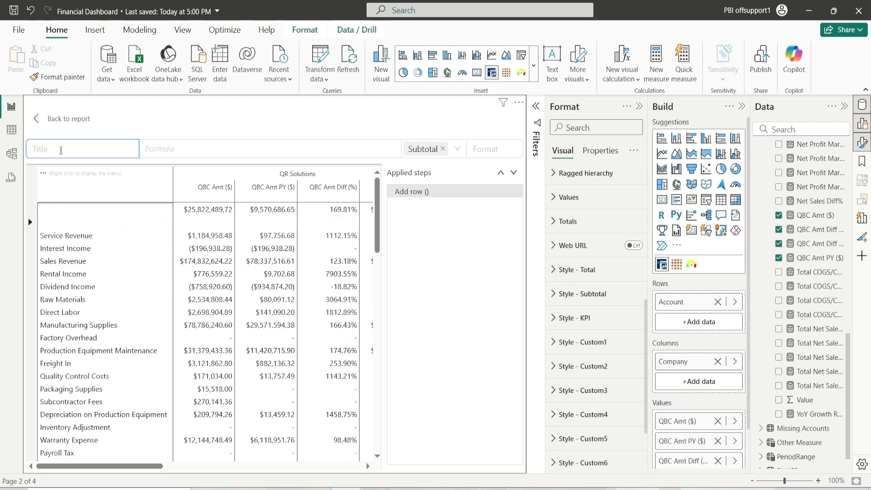
type("Inv")
type("ome")
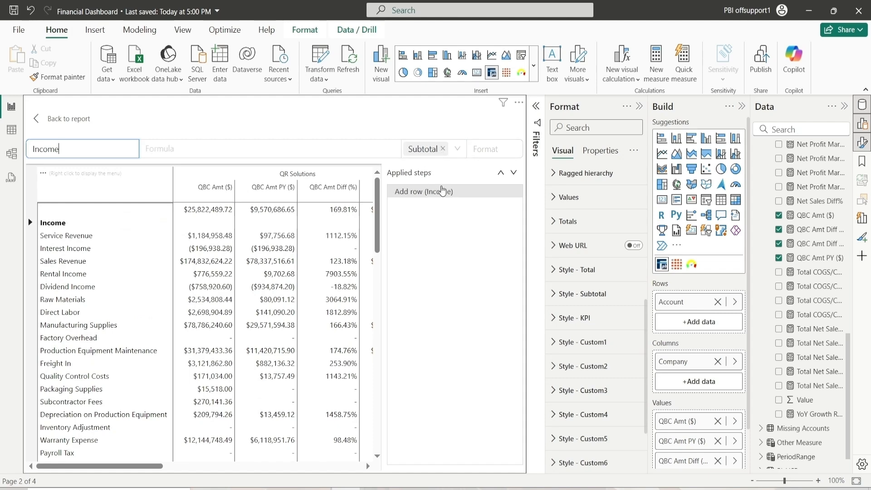
Set the Subtotal style font color to black and its background color to teal
left_click(585, 298)
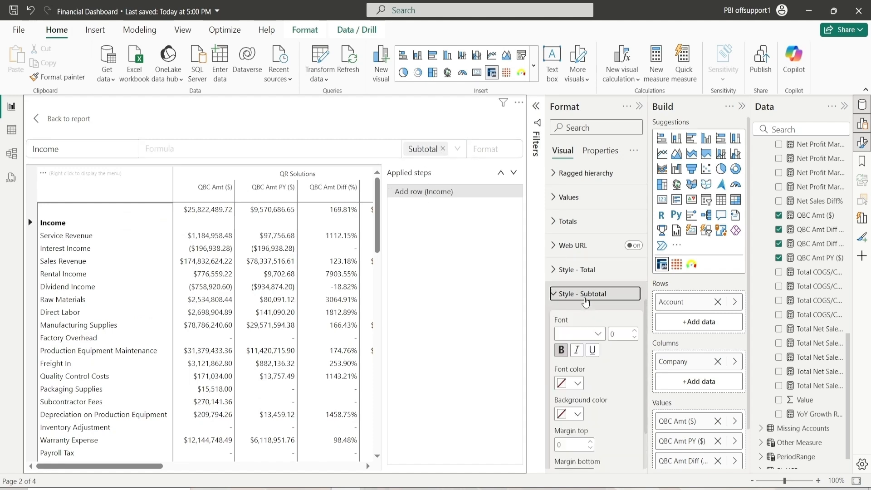
left_click(577, 383)
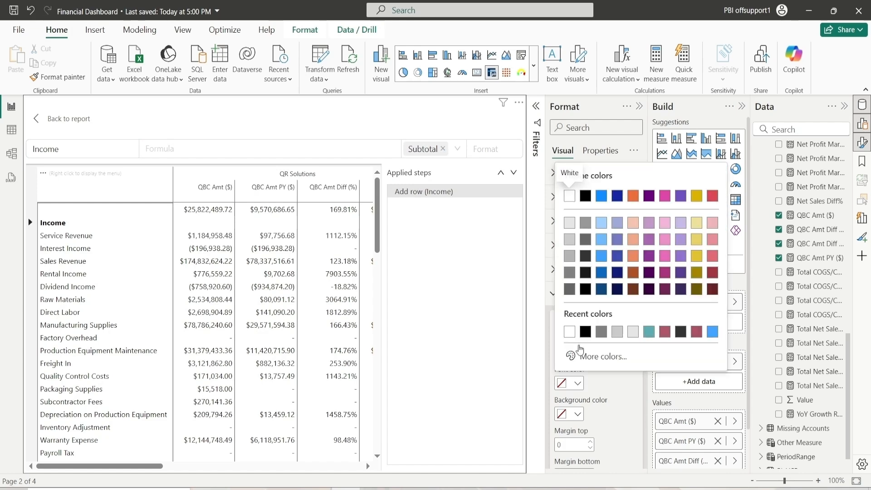
left_click(589, 336)
left_click(573, 414)
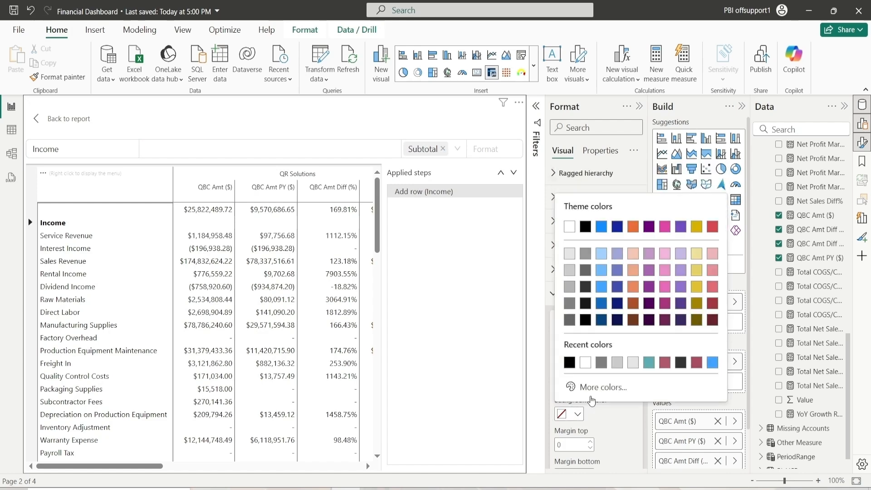
left_click(648, 363)
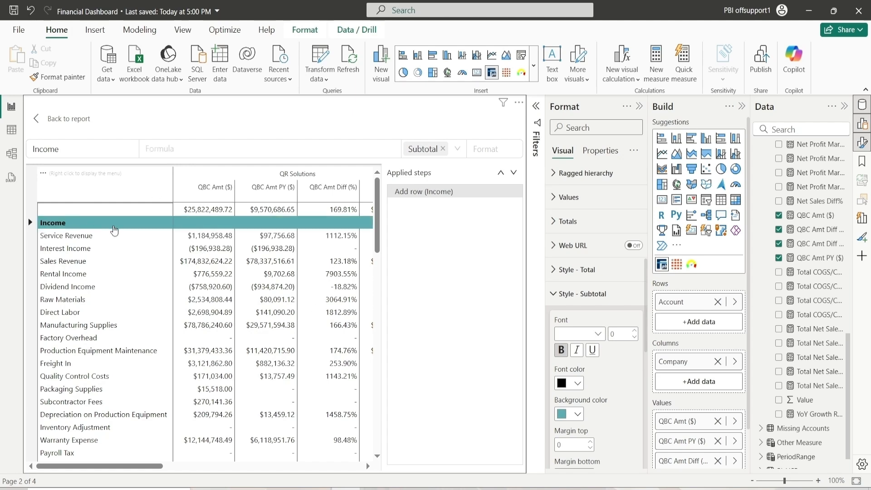
scroll(579, 369, "down", 6)
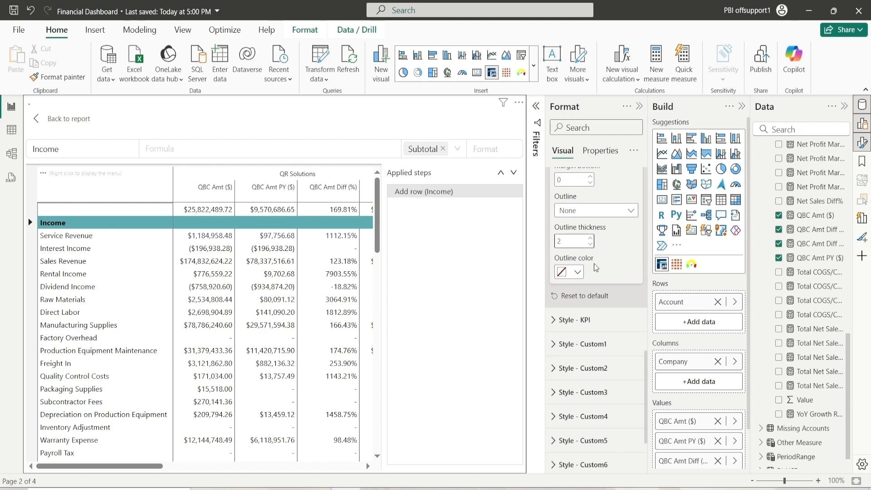
Set the Subtotal style outline color to black and collapse the Subtotal style settings
left_click(579, 272)
left_click(587, 221)
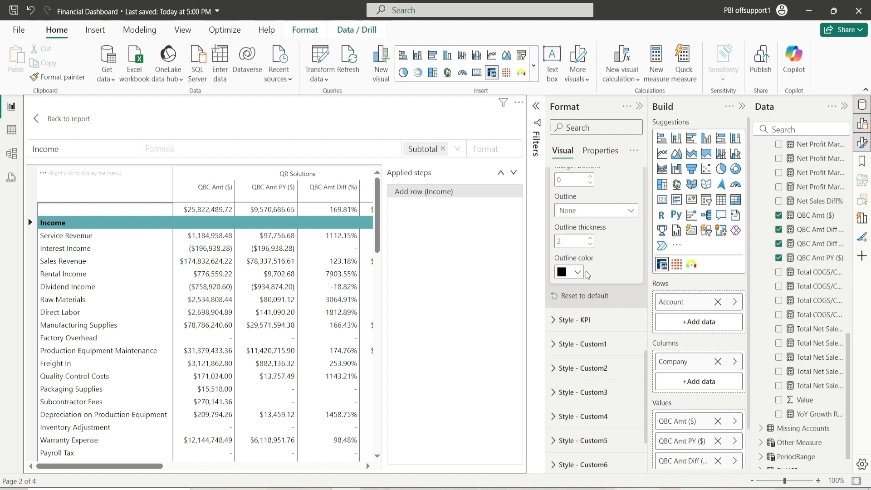
scroll(586, 274, "up", 5)
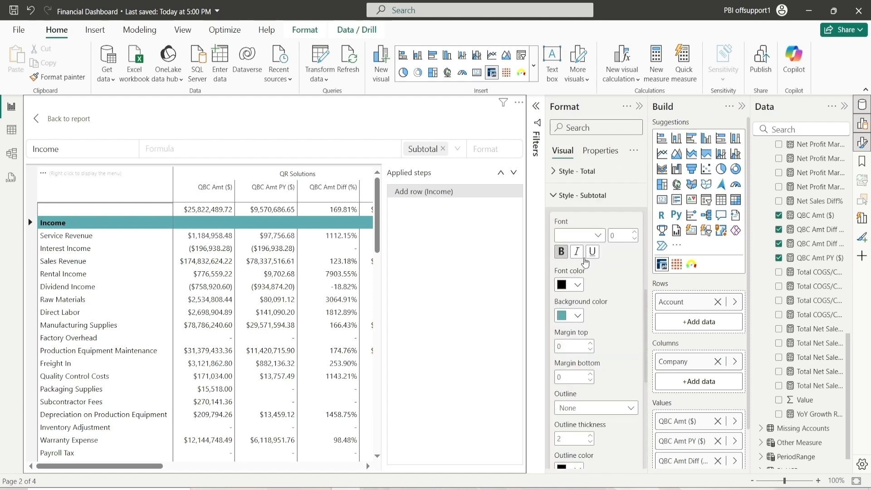
left_click(577, 196)
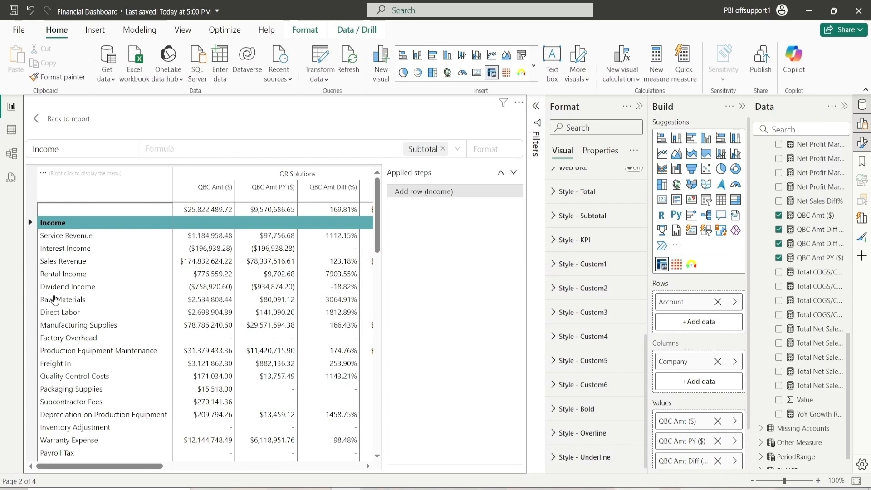
Insert a new row titled Total Net Income after Dividend Income in the matrix
right_click(67, 291)
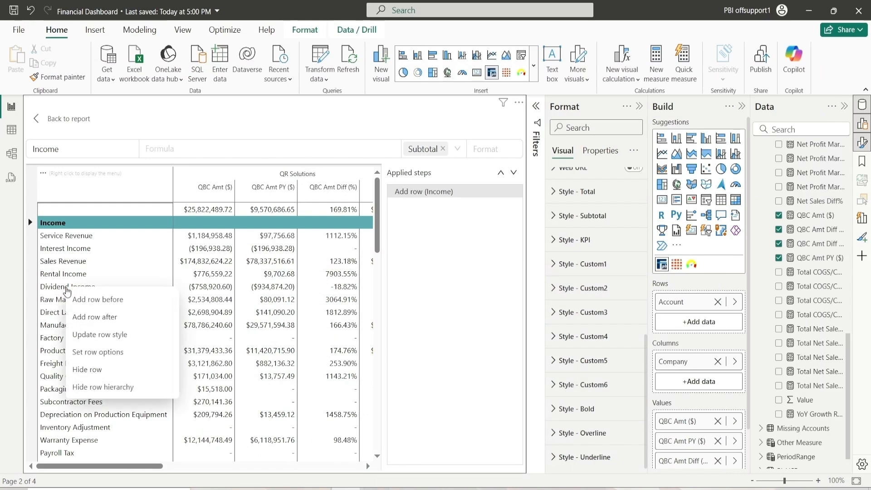
left_click(110, 317)
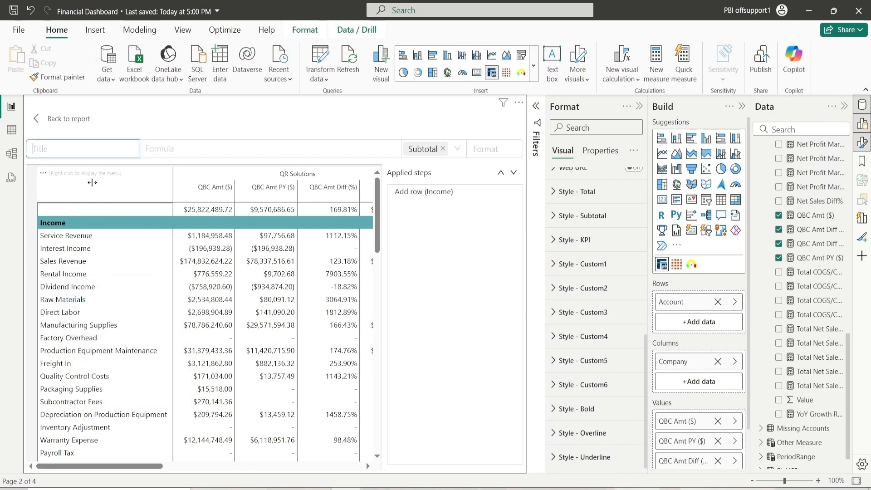
type("Total ")
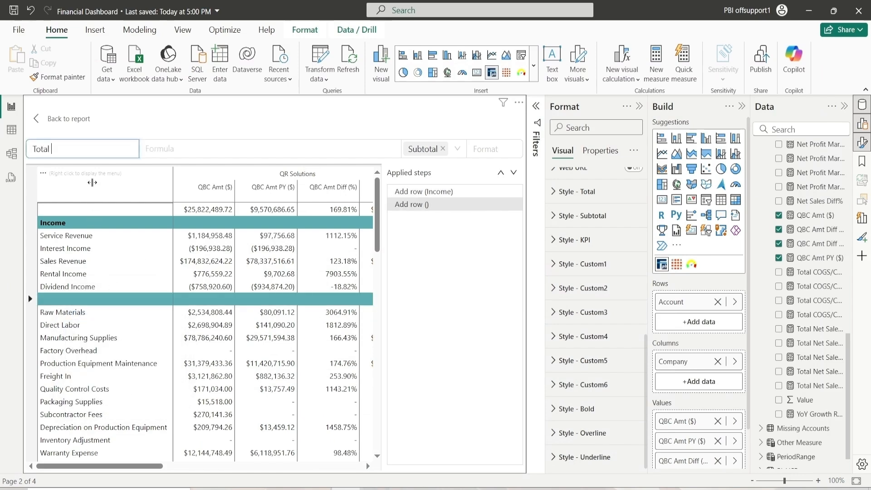
type("Net Income")
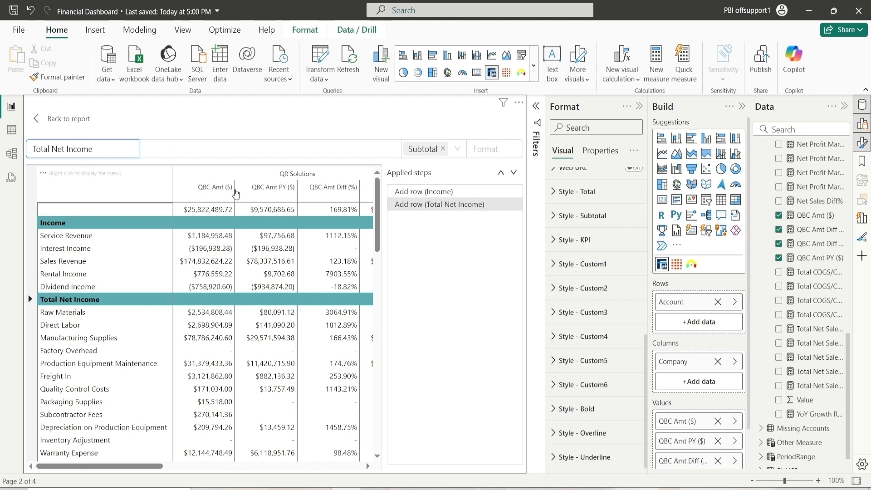
Define Total Net Income as Service Revenue + Interest Income + Sales Revenue + Rental Income + Dividend Income
left_click(182, 149)
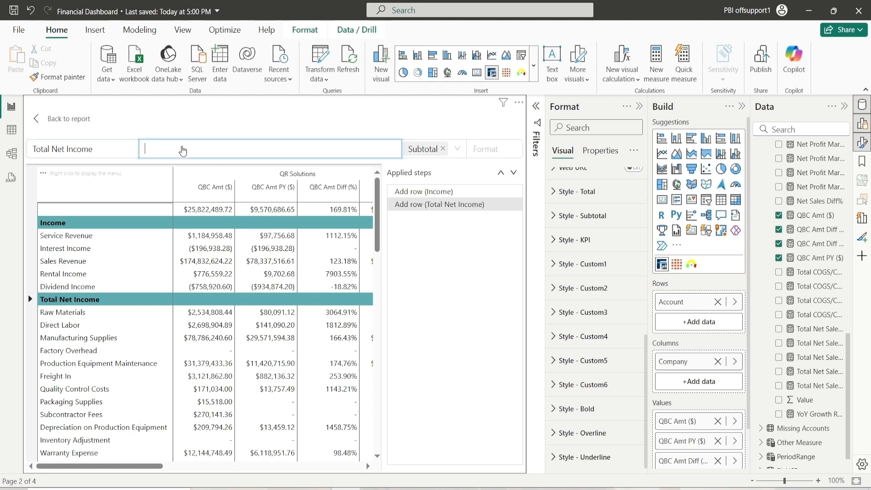
left_click(62, 241)
left_click(62, 249)
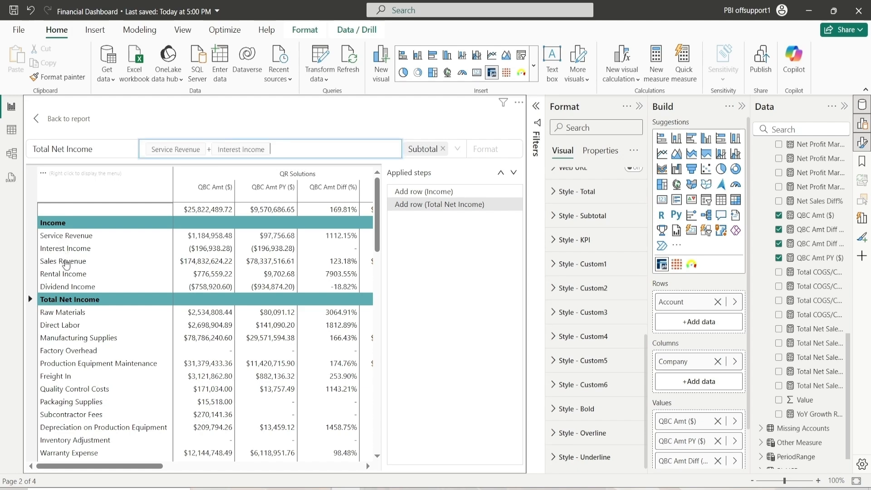
left_click(63, 262)
left_click(71, 274)
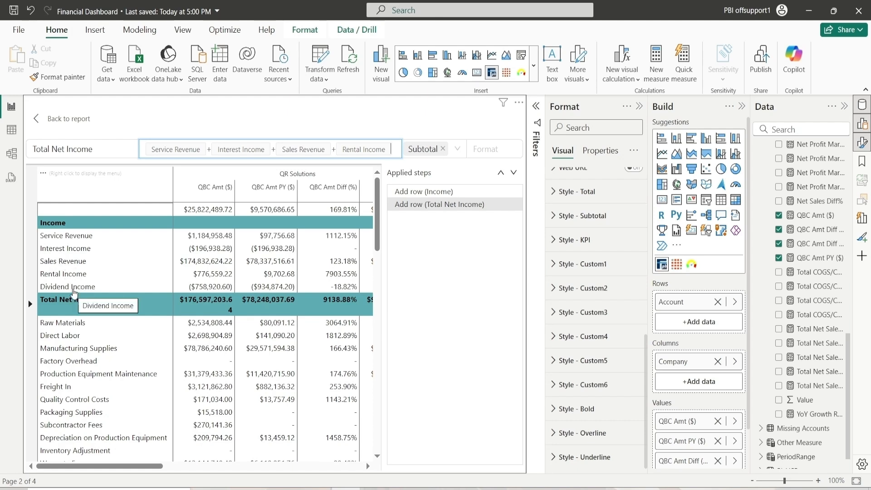
left_click(74, 293)
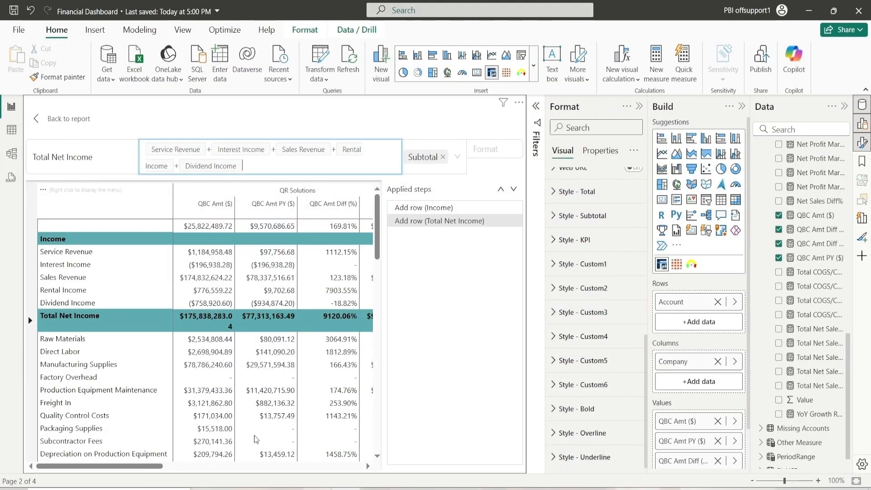
Insert a new row titled Cost of Goods Sold above Raw Materials
right_click(47, 341)
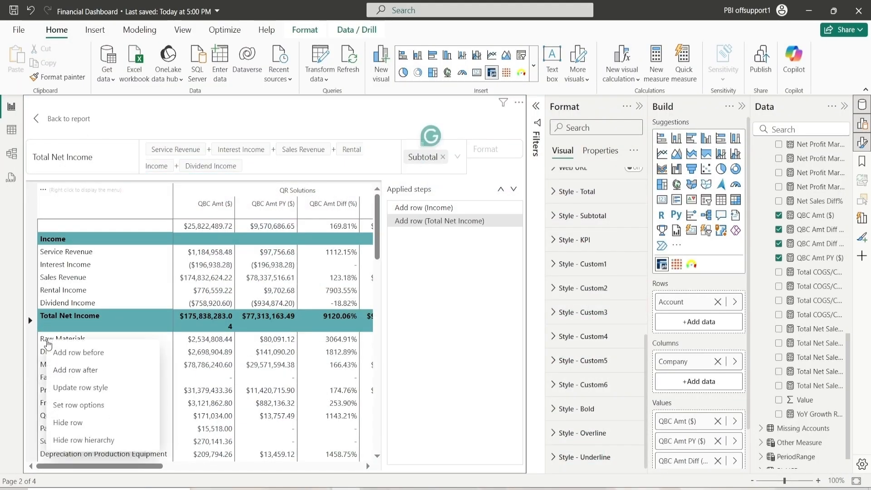
left_click(71, 353)
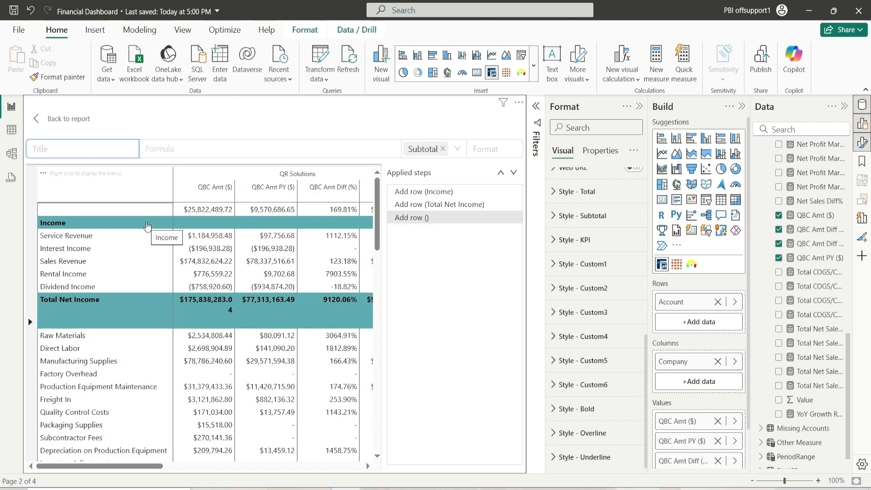
type("COst of Goo")
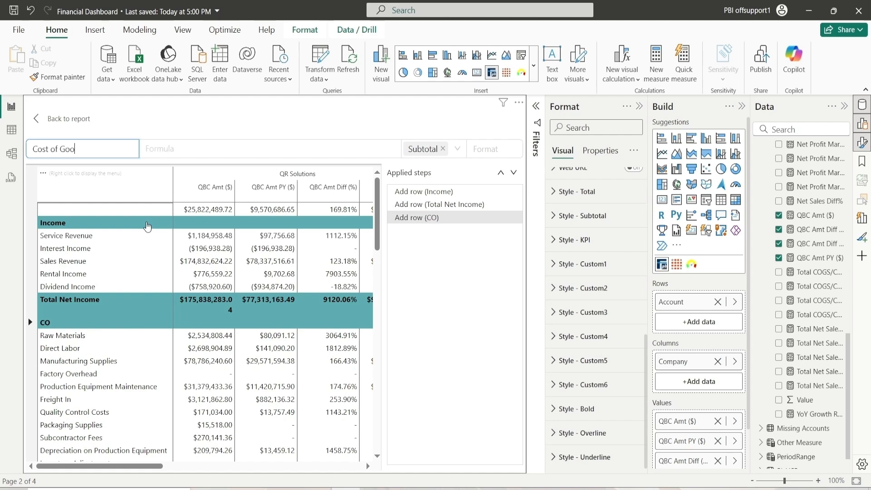
type("ds Sold")
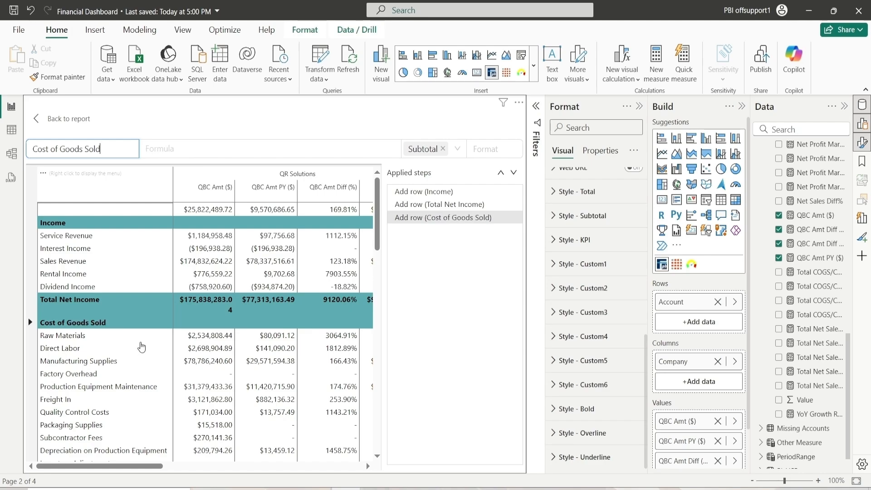
Insert a new row titled Total Cost of Goods Sold after Payroll Tax
scroll(142, 347, "down", 10)
scroll(142, 347, "up", 4)
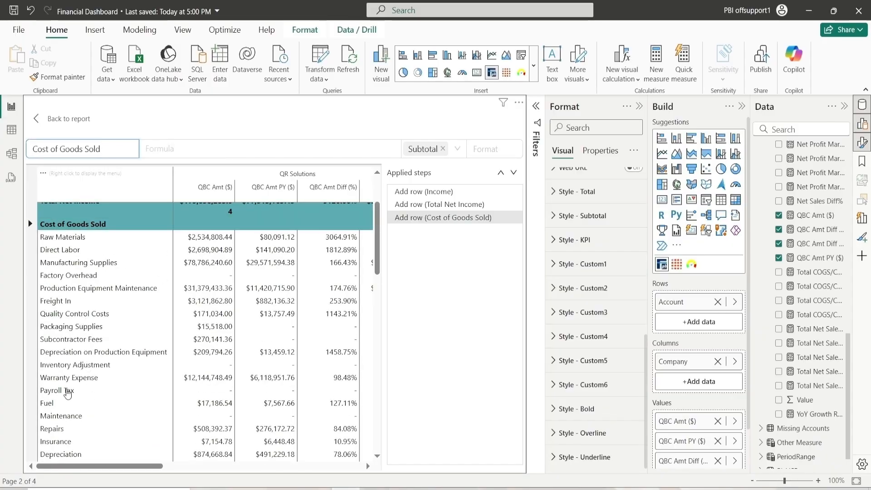
right_click(68, 393)
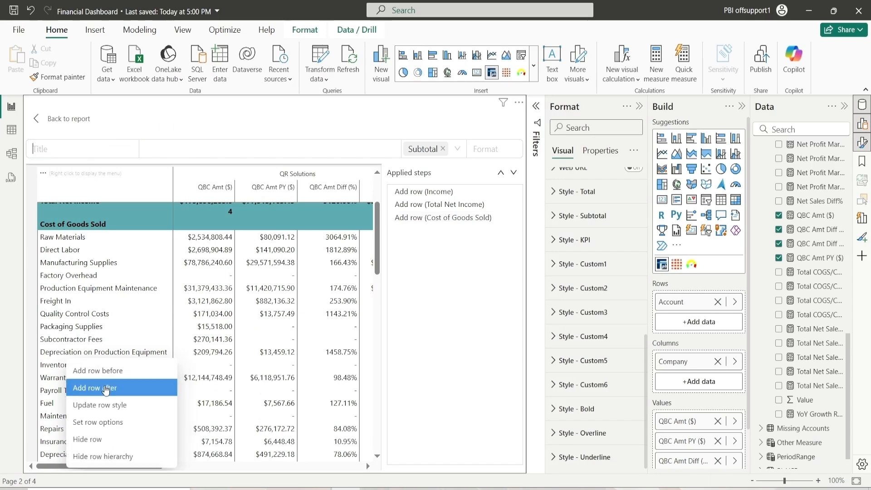
left_click(109, 389)
type("To")
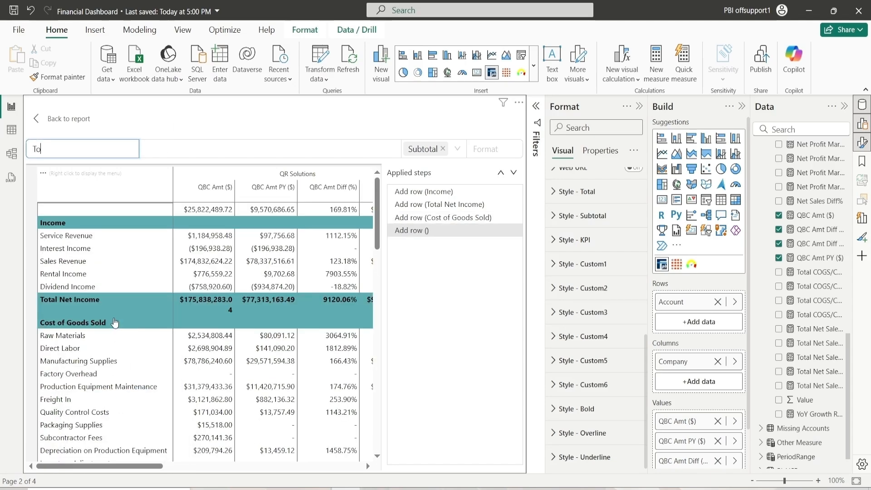
type("tal Cos")
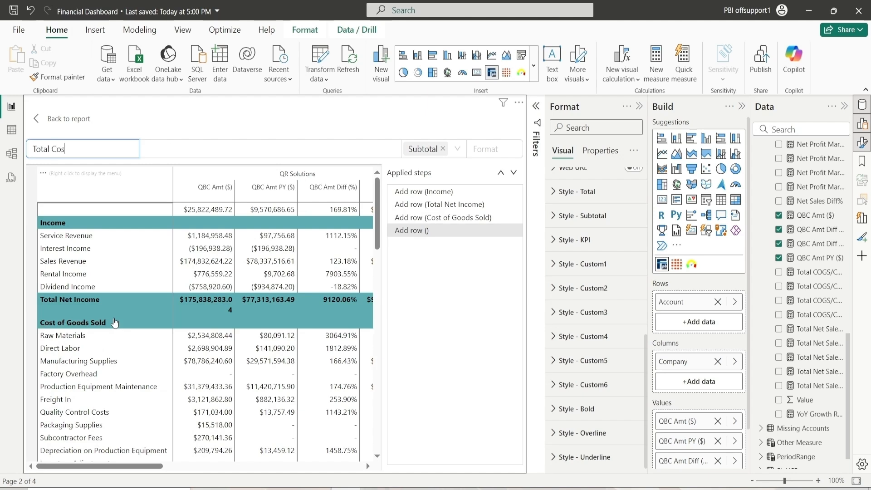
type("t of Goods So")
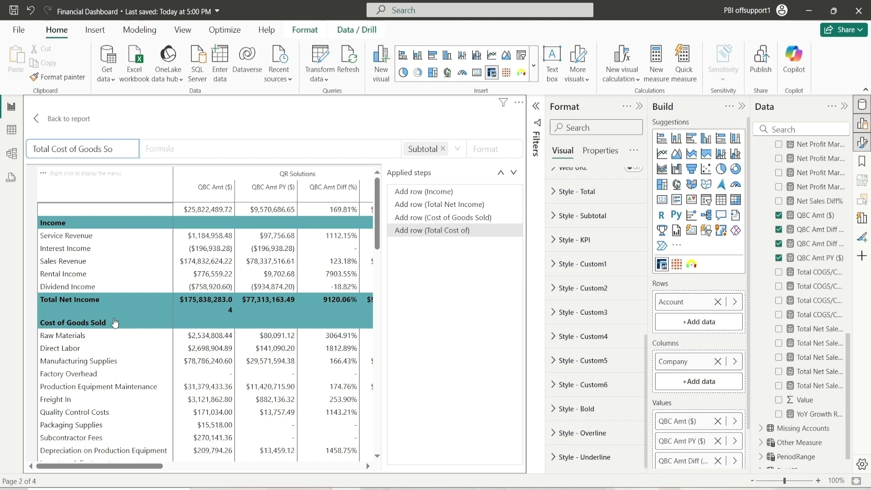
type("ld")
Define Total Cost of Goods Sold as the sum of the rows from Raw Materials through Payroll Tax, removing the duplicate entry and stray title character
scroll(110, 308, "down", 3)
left_click(179, 150)
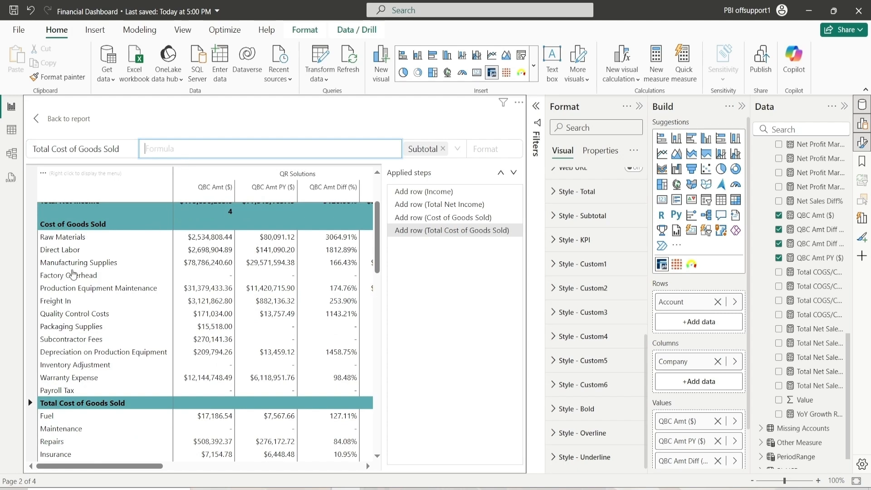
left_click(47, 238)
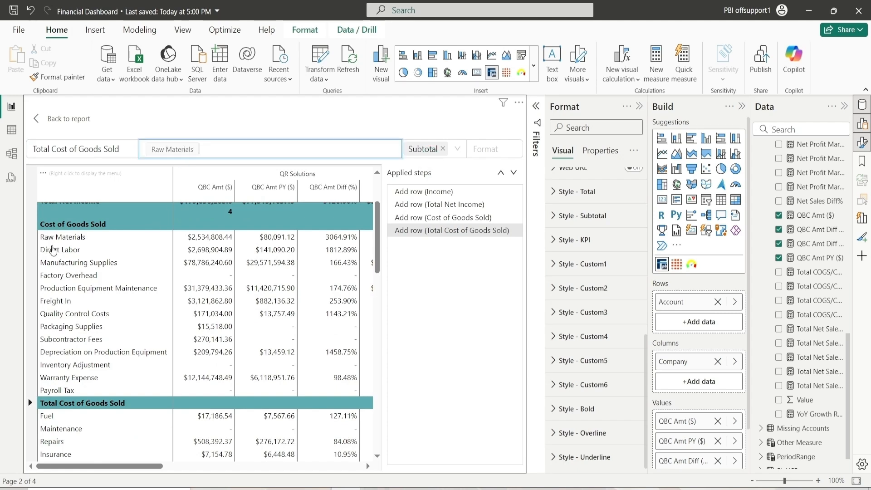
left_click(53, 250)
left_click(55, 267)
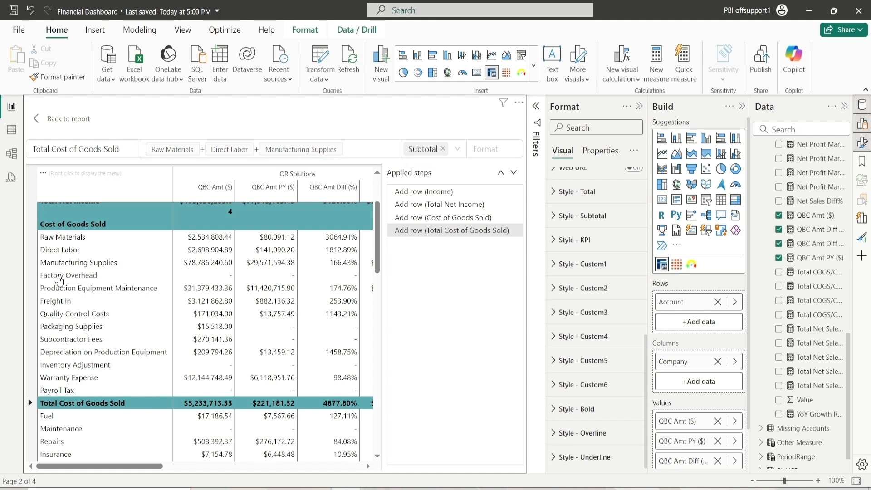
left_click(60, 277)
left_click(65, 306)
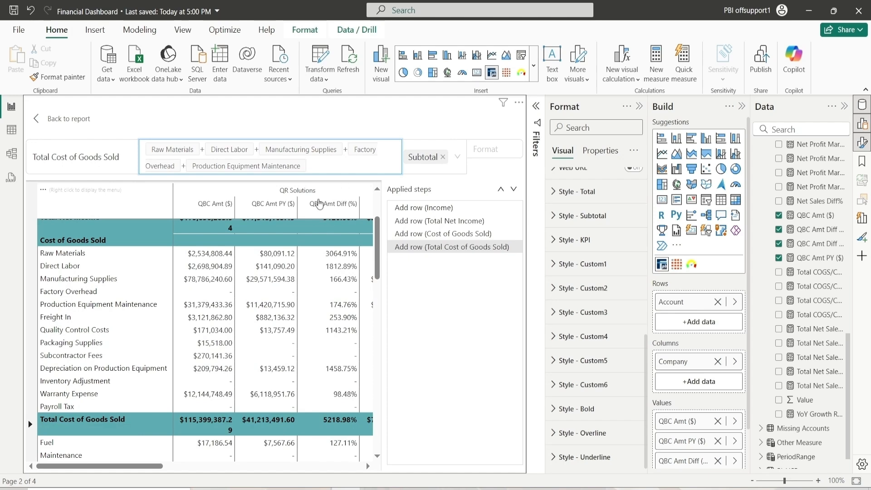
left_click(58, 321)
left_click(59, 330)
left_click(59, 346)
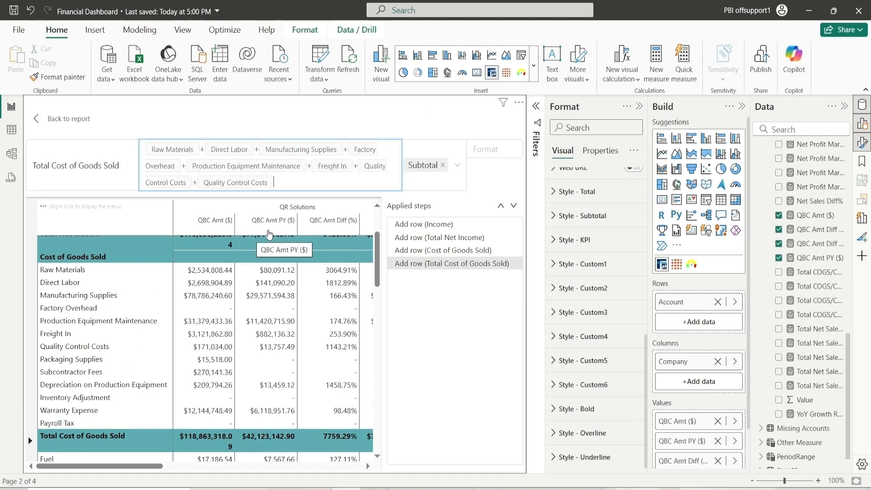
key("BackSpace")
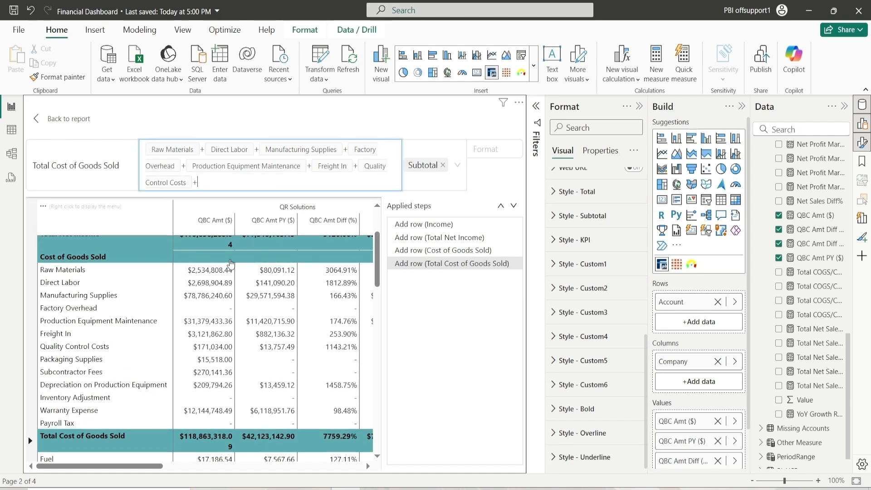
left_click(75, 360)
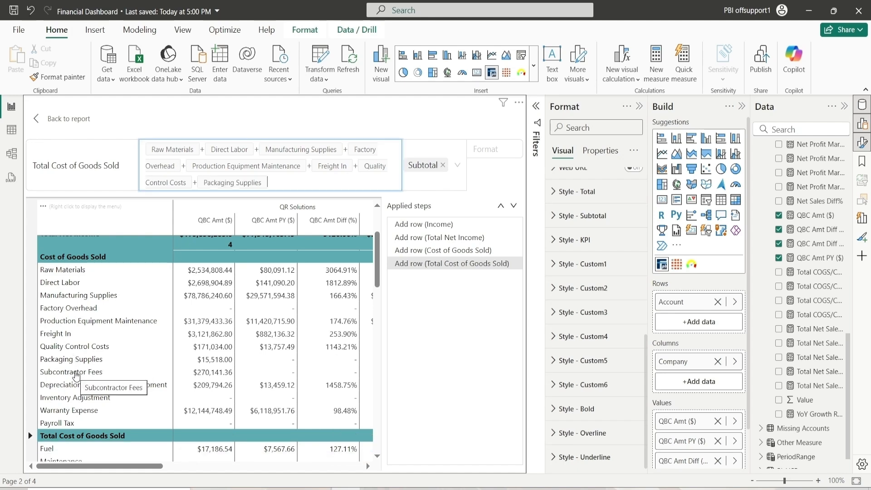
left_click(76, 373)
left_click(85, 386)
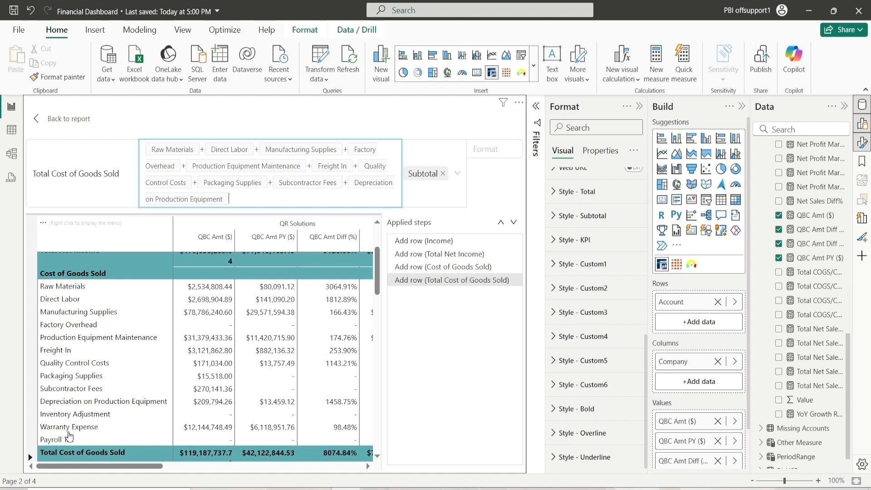
left_click(67, 414)
left_click(69, 427)
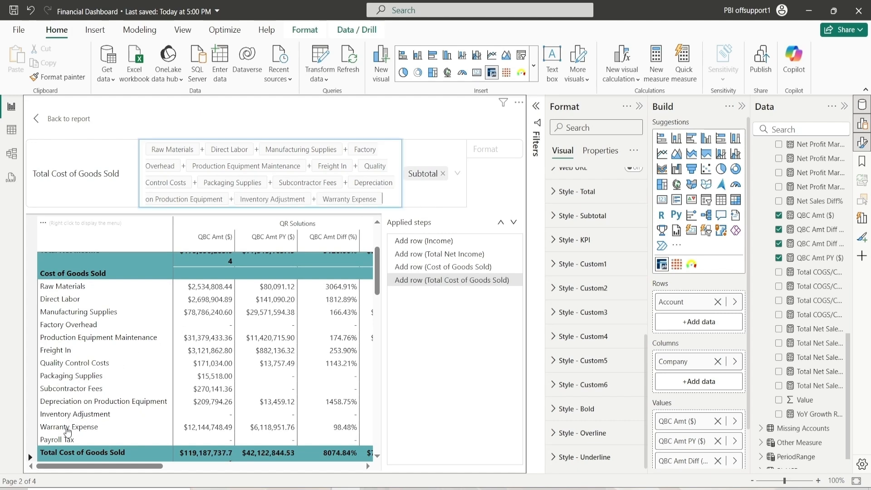
left_click(58, 440)
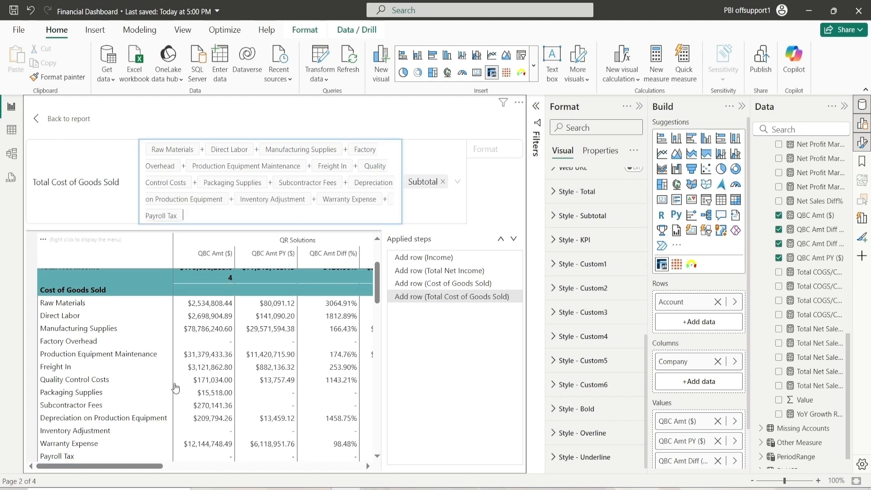
scroll(179, 379, "down", 5)
scroll(186, 385, "up", 3)
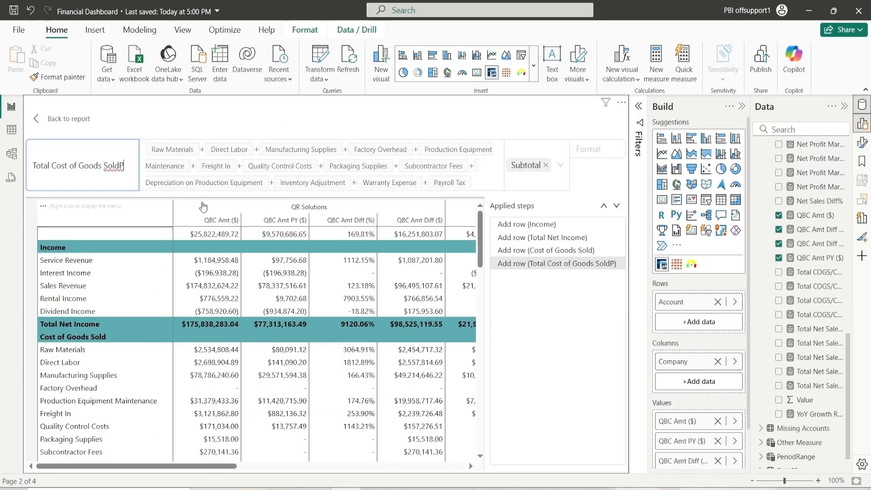
key("BackSpace")
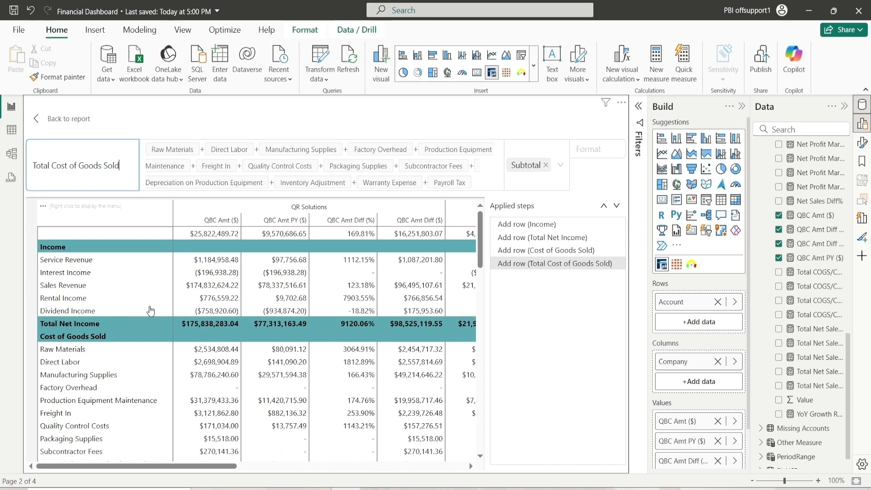
Insert a new row titled Gross Profit after Total Cost of Goods Sold
scroll(150, 313, "down", 5)
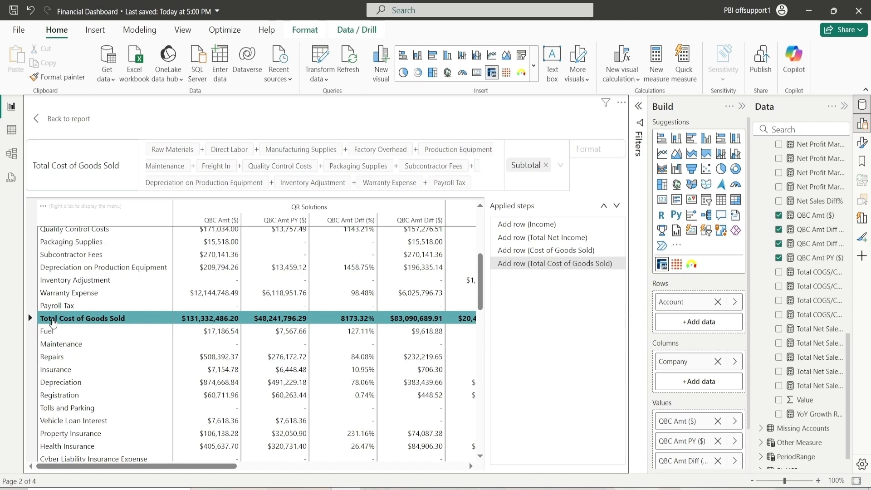
right_click(53, 319)
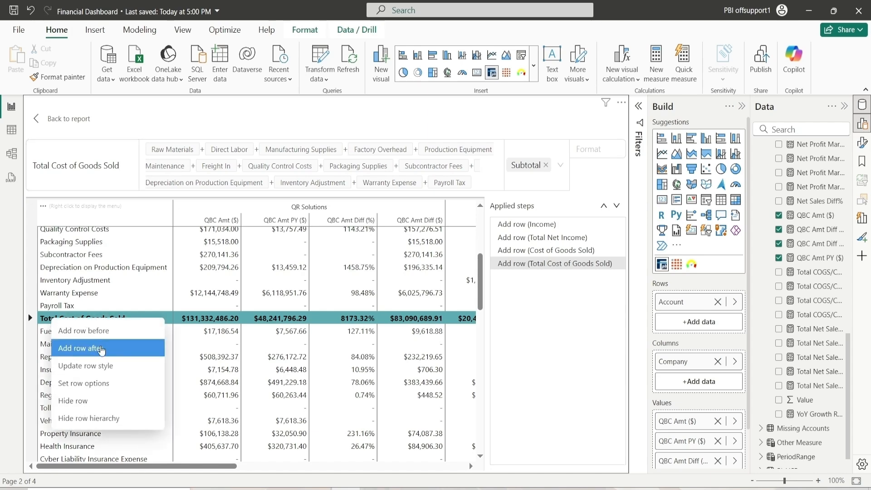
left_click(103, 349)
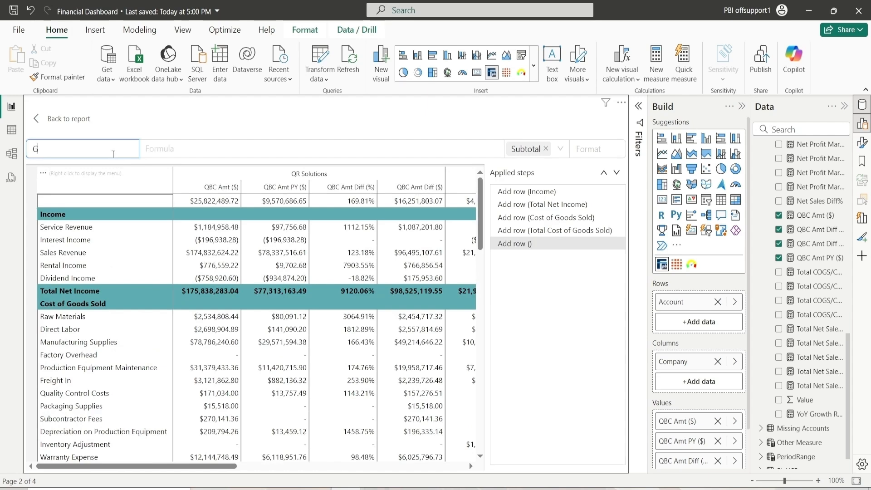
type("Gross Pe")
key("BackSpace")
type("rofit")
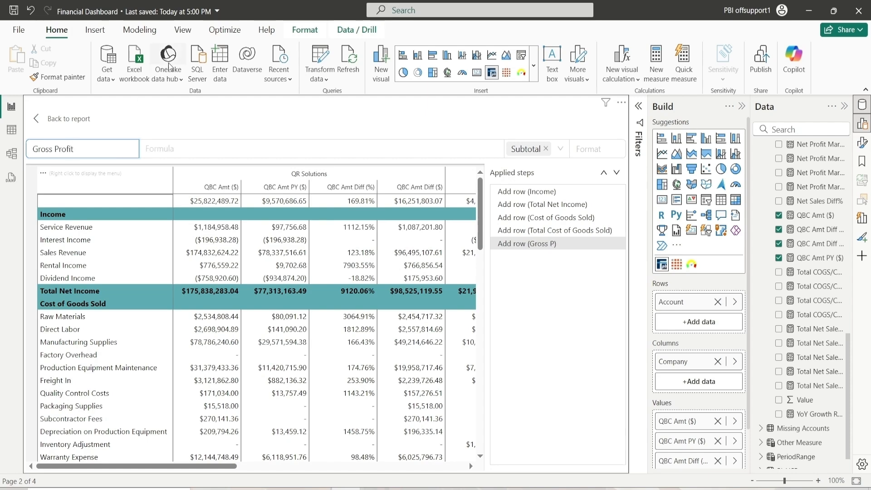
Define Gross Profit as Total Net Income - Total Cost of Goods Sold
left_click(180, 157)
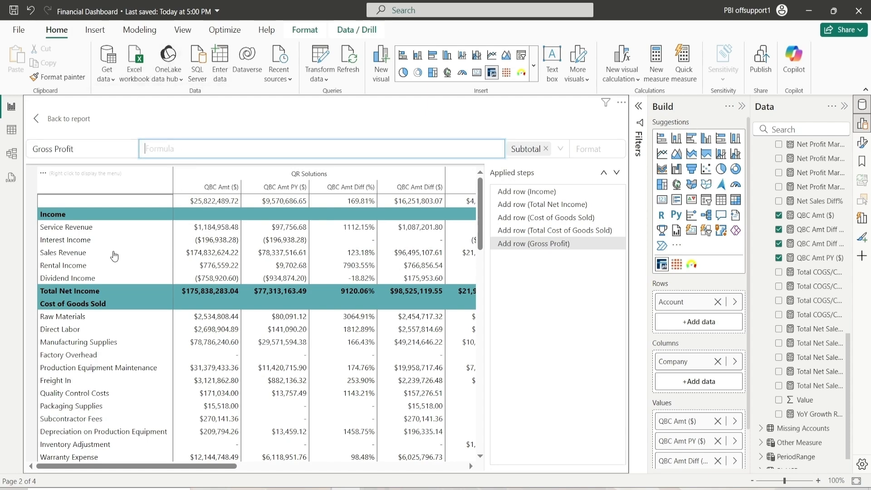
left_click(68, 292)
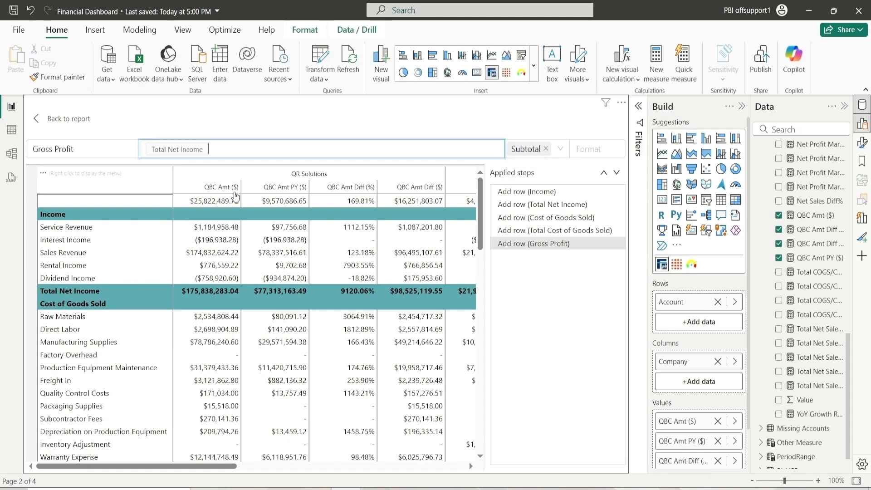
type("-")
scroll(218, 320, "down", 3)
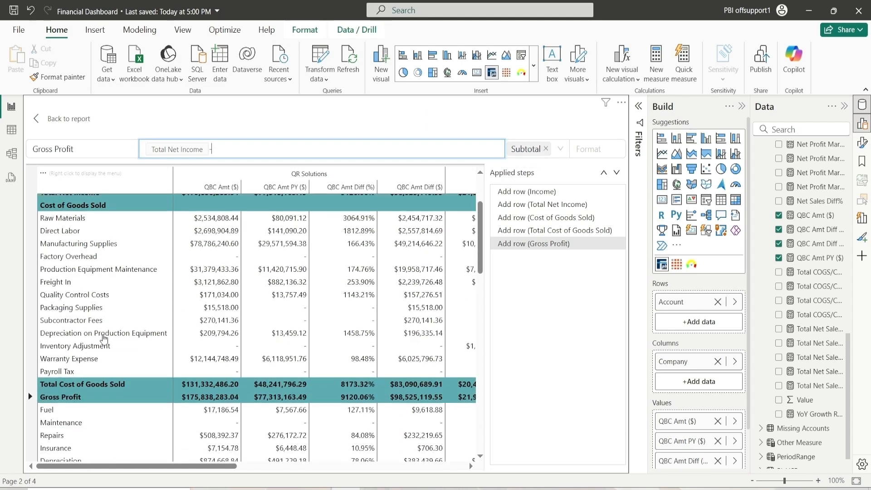
left_click(94, 387)
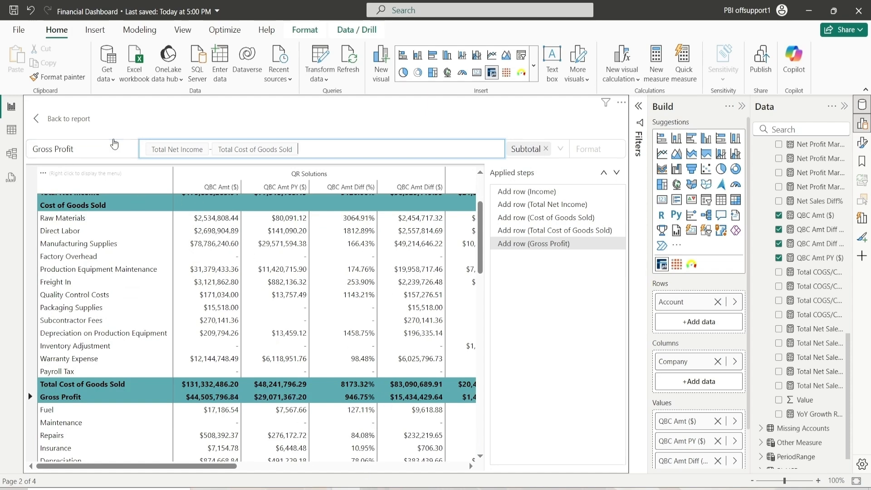
Compare with the reference report, then insert a blank row after Gross Profit and set its style to Total
scroll(131, 397, "down", 5)
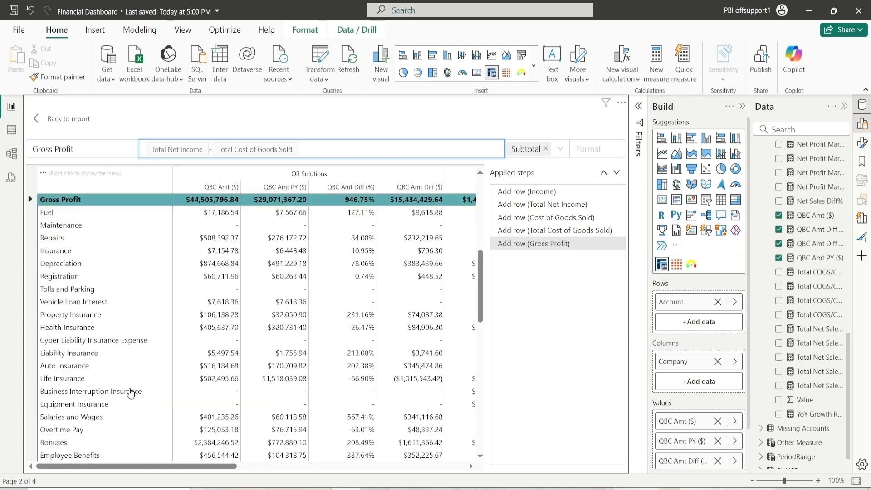
scroll(63, 230, "up", 2)
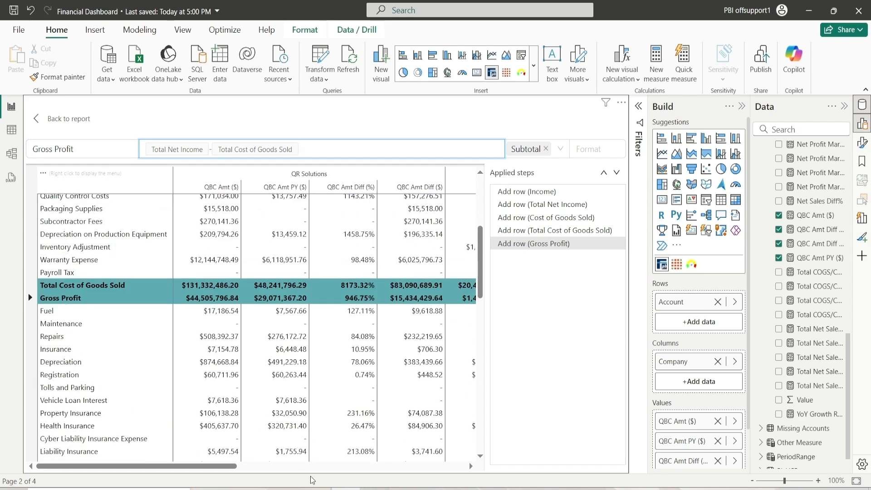
left_click(318, 488)
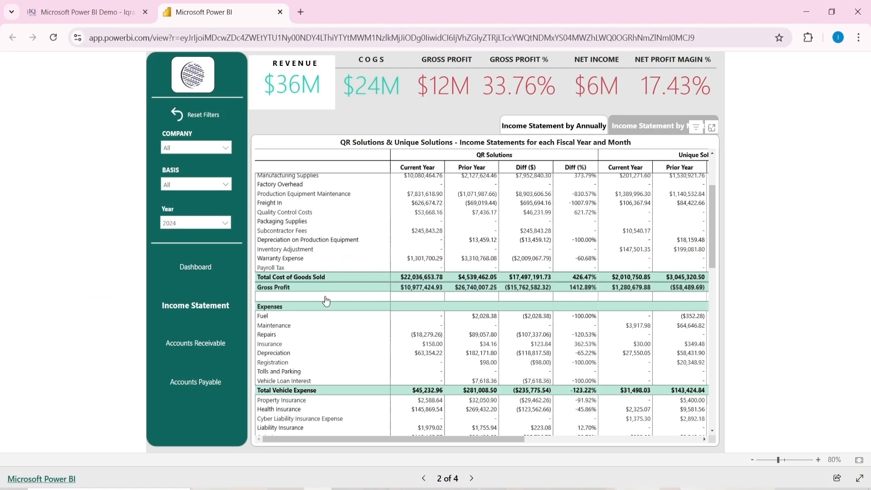
left_click(350, 489)
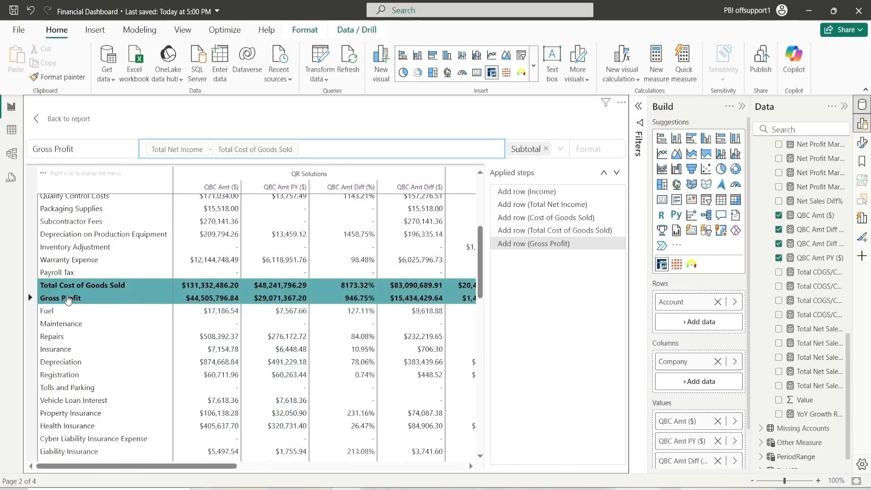
right_click(121, 299)
left_click(108, 325)
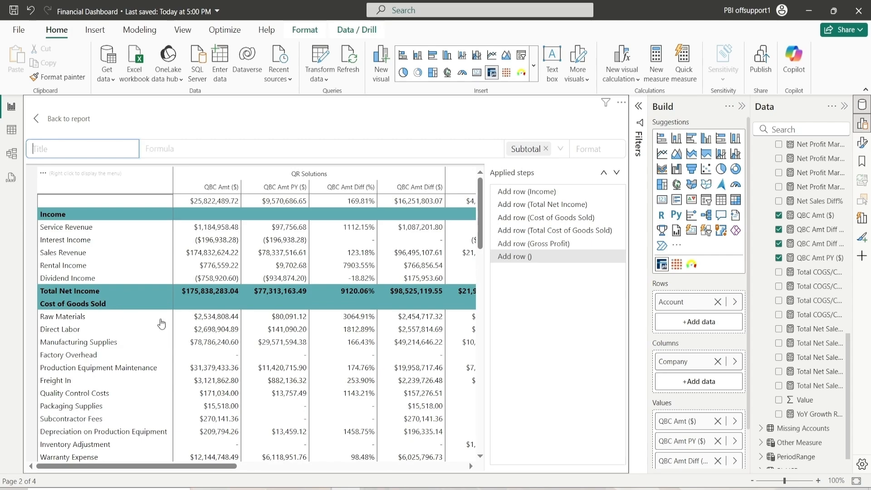
scroll(64, 331, "down", 5)
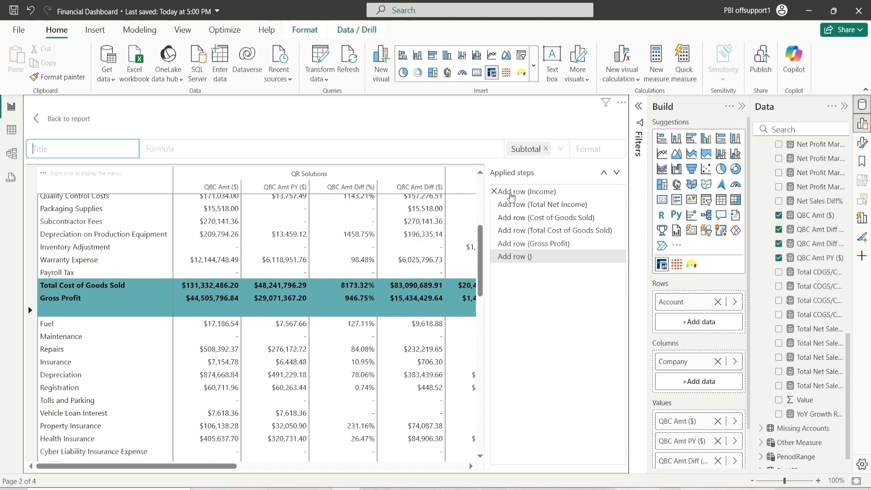
left_click(546, 148)
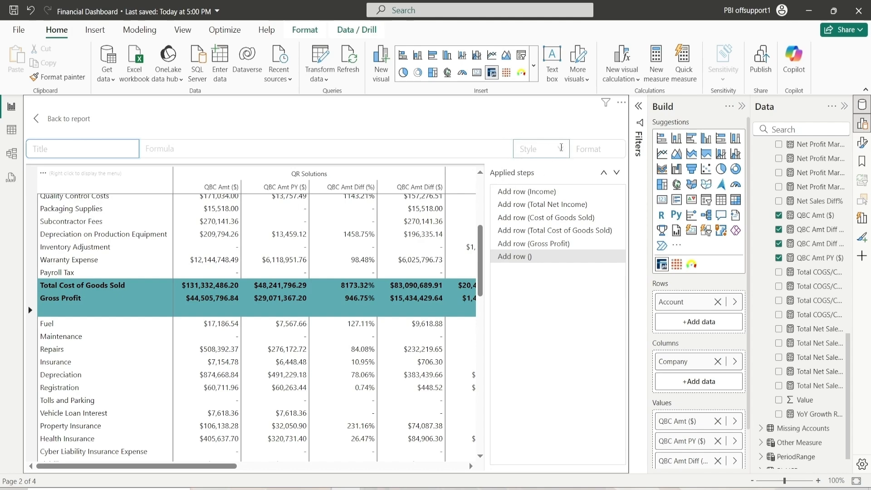
left_click(562, 148)
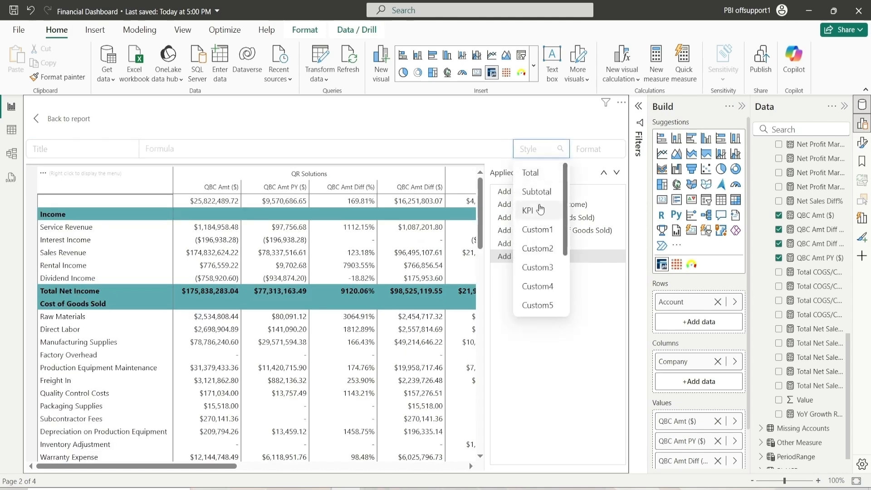
left_click(540, 173)
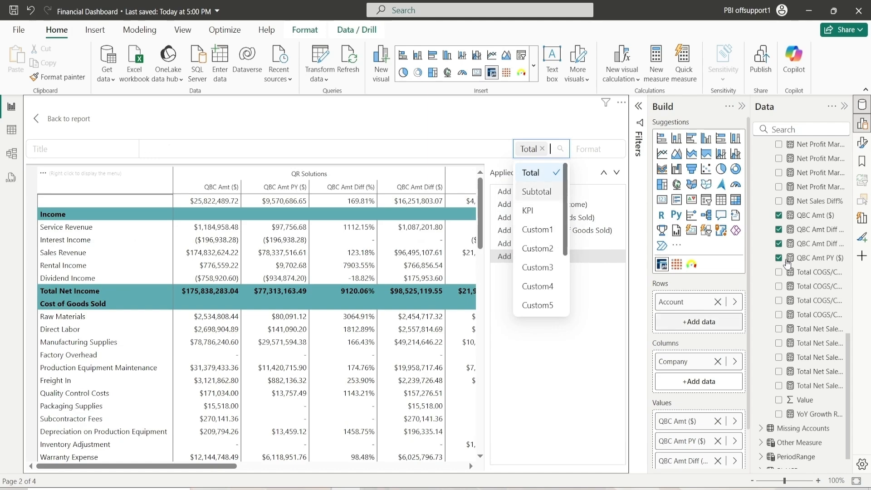
Set the background color of the Total row style to white
left_click(862, 142)
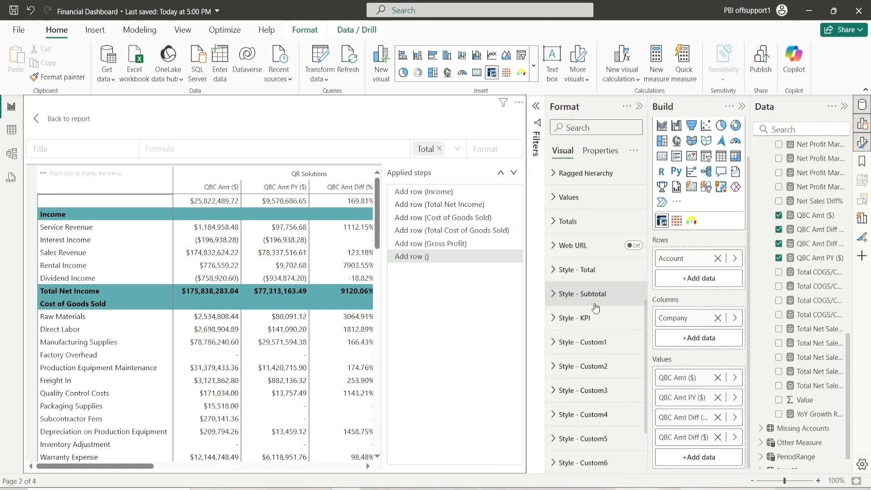
left_click(588, 270)
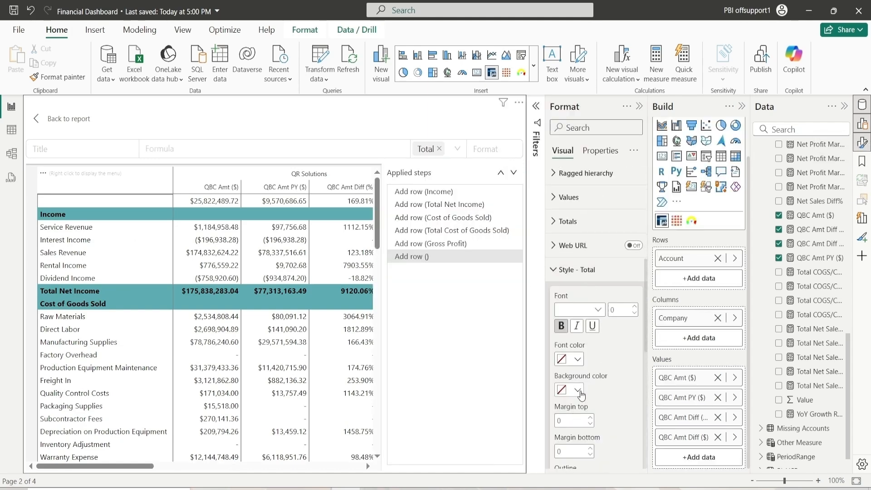
left_click(579, 390)
left_click(601, 340)
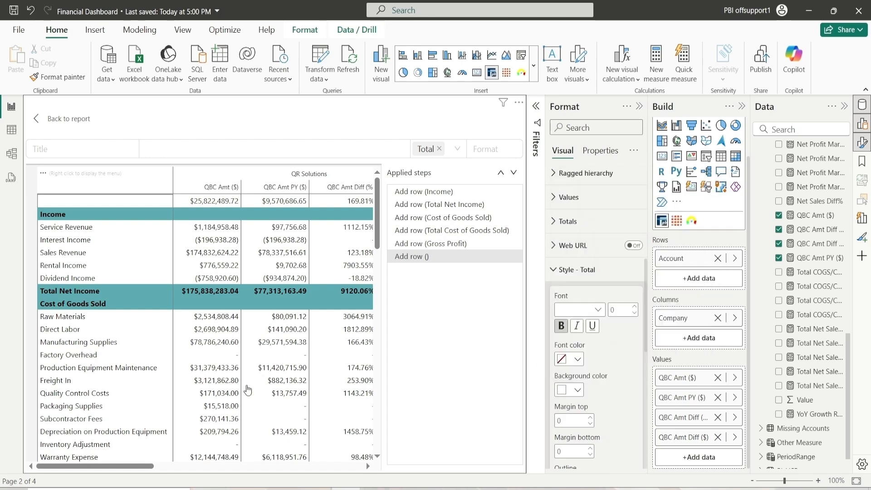
scroll(157, 360, "down", 5)
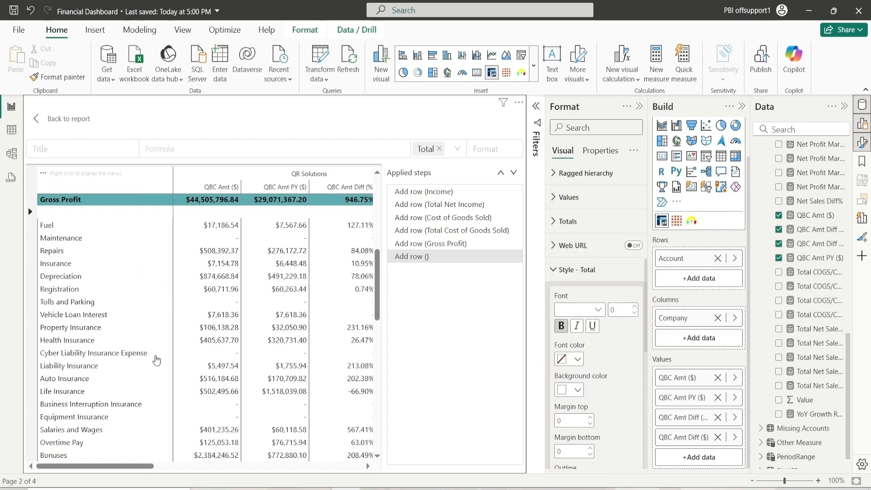
Insert a new row titled Expense before Fuel
right_click(63, 226)
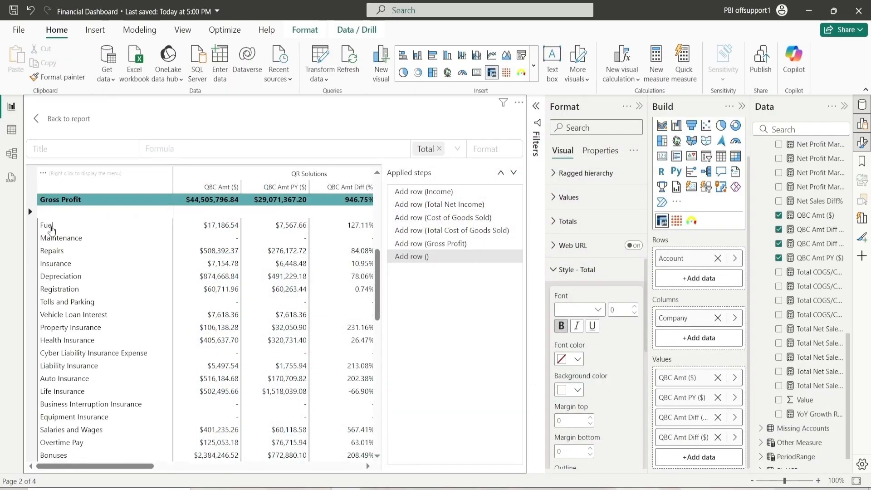
right_click(52, 231)
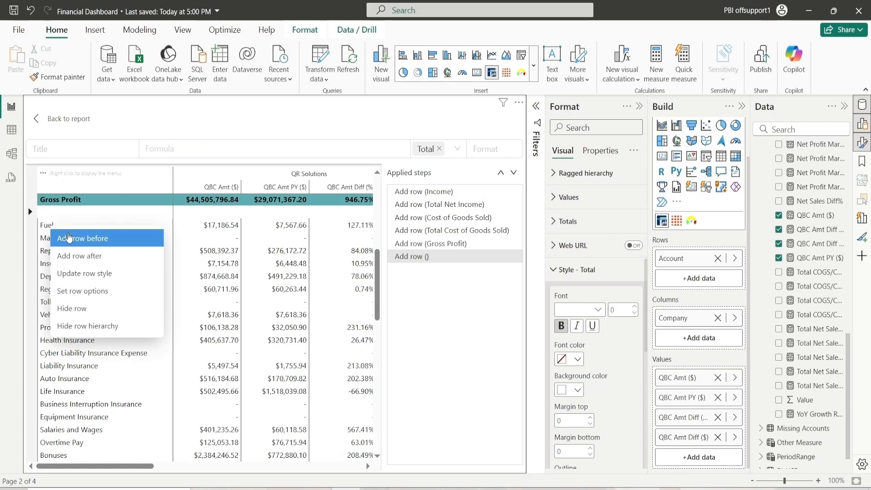
left_click(76, 238)
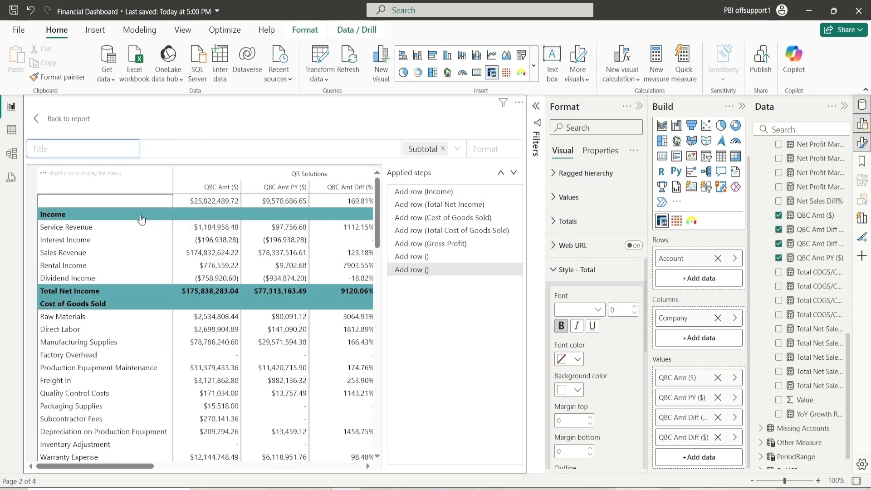
scroll(92, 263, "down", 15)
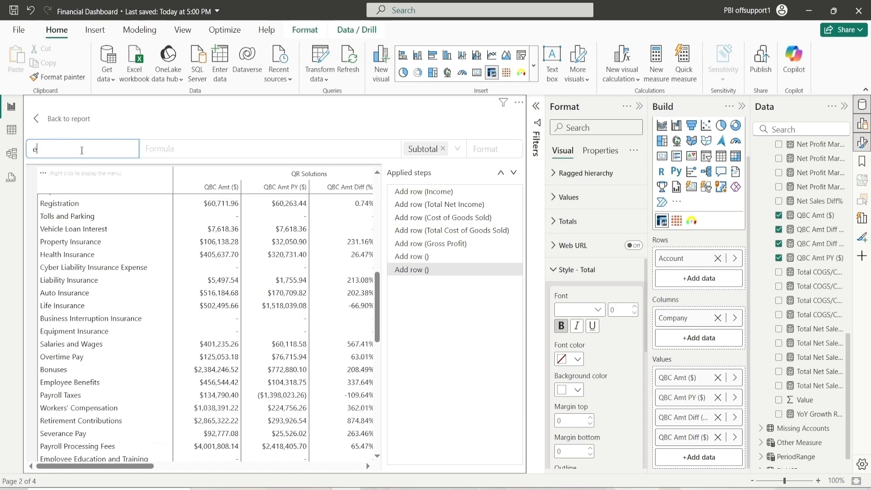
type("expens")
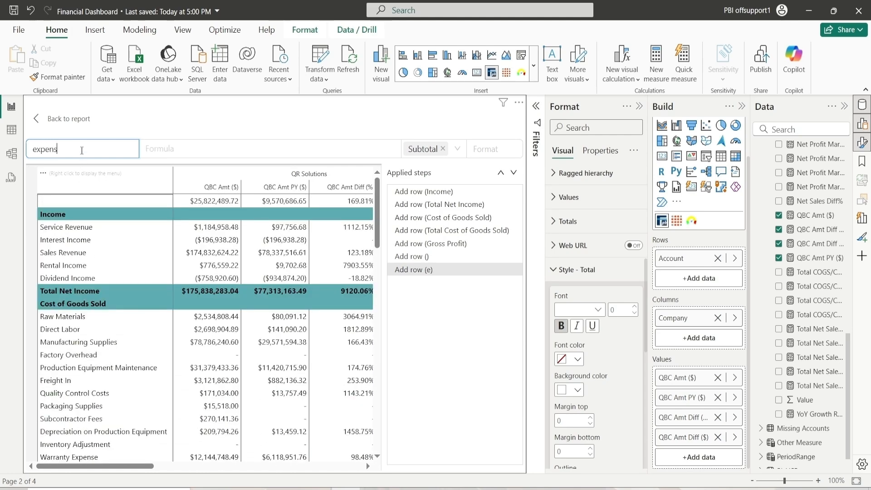
key("BackSpace")
key("BackSpace")
key("BackSpace")
key("BackSpace")
key("BackSpace")
key("BackSpace")
type("Expense")
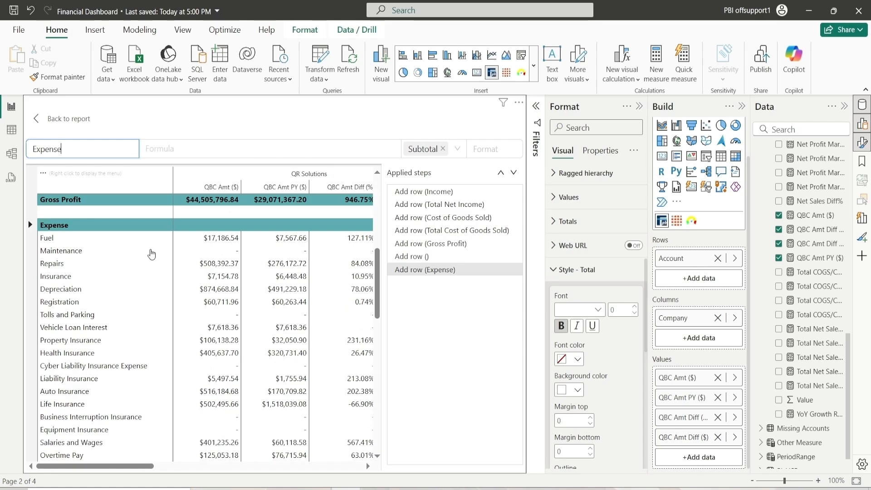
Insert a new row titled Total Vehicle Expenses after Vehicle Loan Interest
scroll(151, 253, "down", 3)
right_click(63, 331)
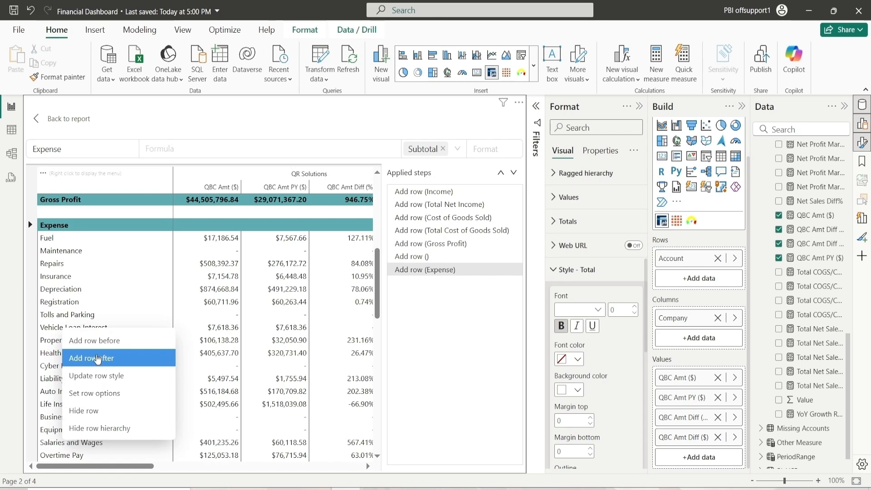
left_click(97, 359)
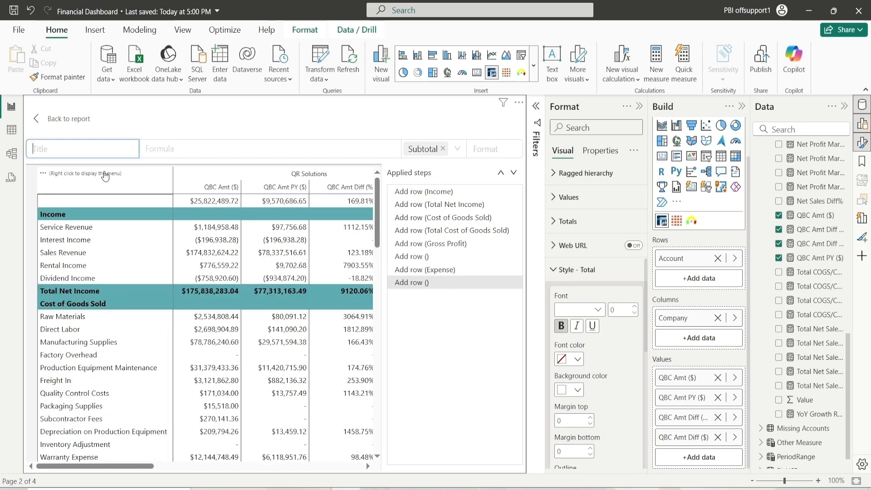
type("Total Vehic")
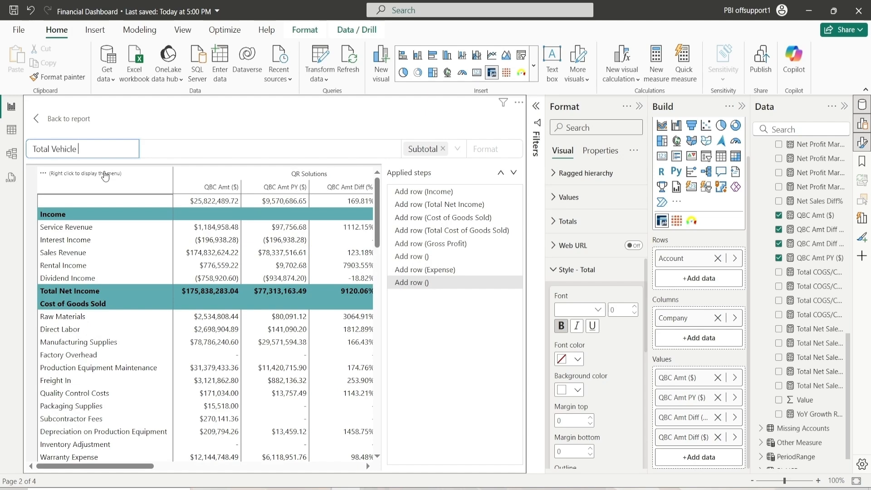
type("le Expense")
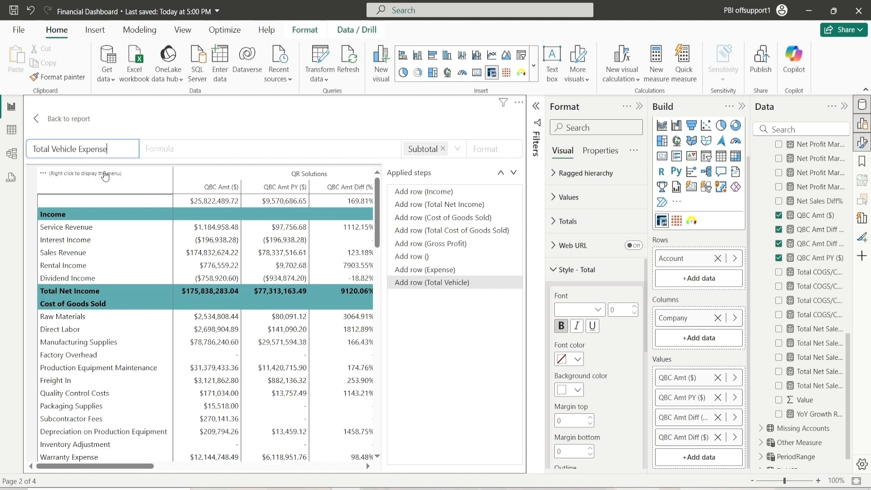
type("s")
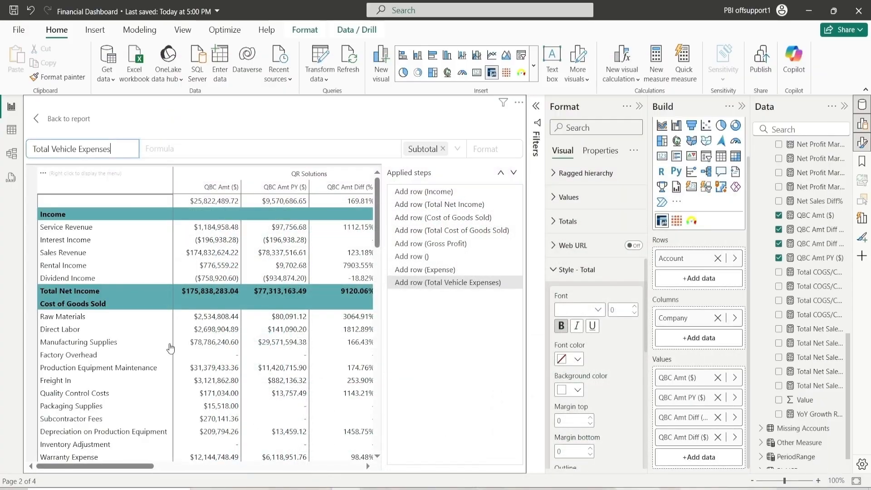
scroll(171, 346, "down", 10)
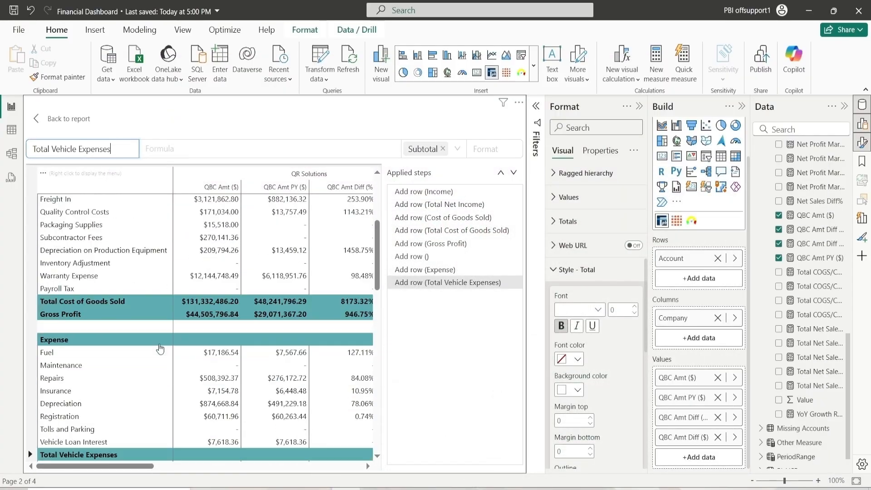
Build the Total Vehicle Expenses formula by adding Fuel, Maintenance, Repairs, Insurance, Depreciation, Registration, Tolls and Parking and Vehicle Loan Interest
left_click(152, 150)
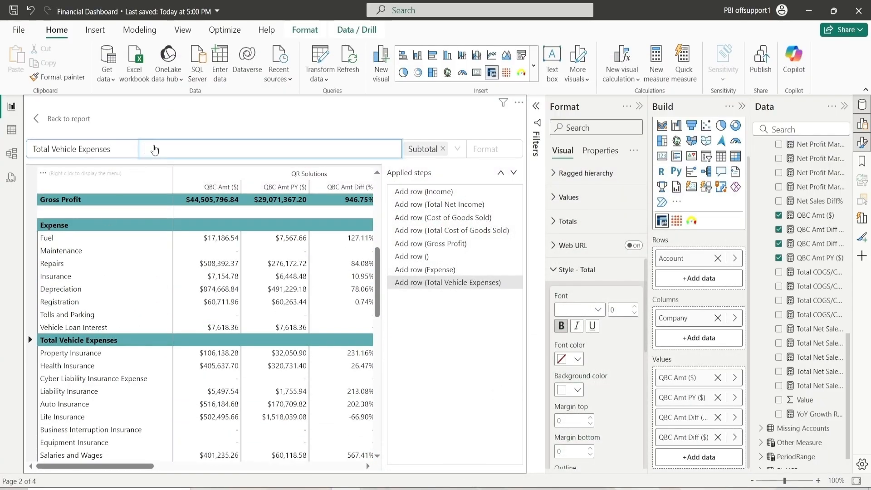
left_click(49, 239)
left_click(53, 252)
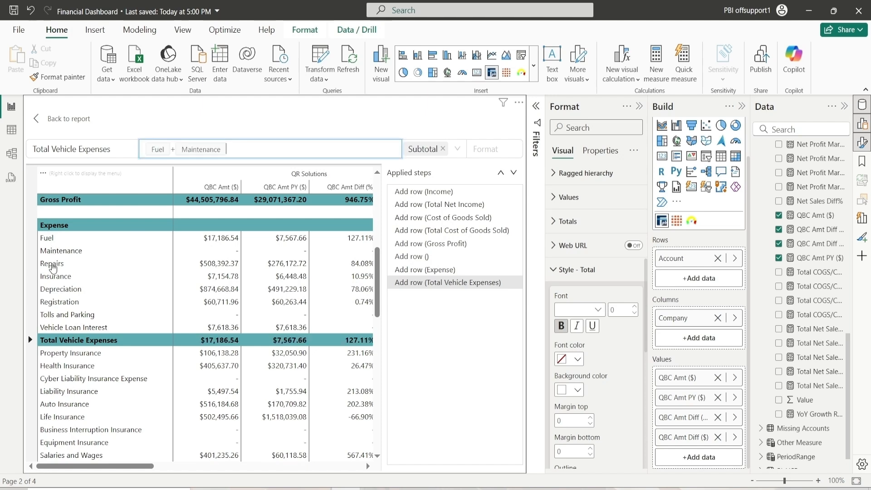
left_click(54, 265)
left_click(55, 278)
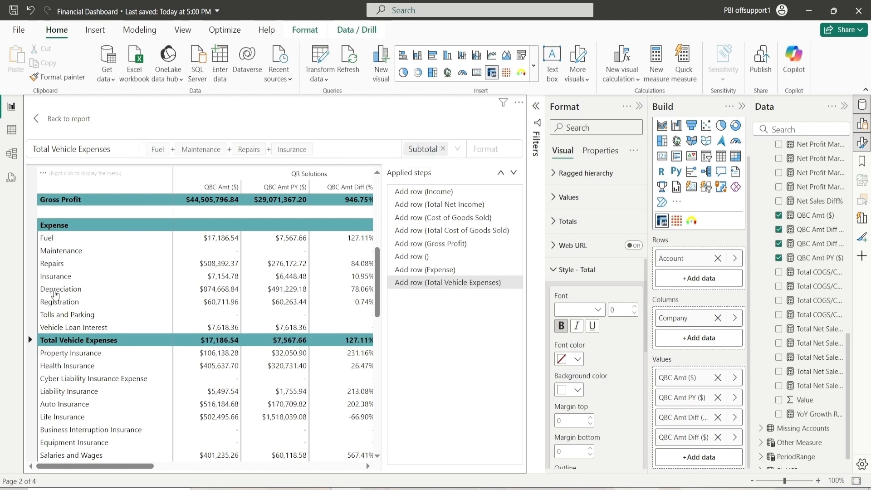
left_click(55, 291)
left_click(56, 303)
left_click(57, 318)
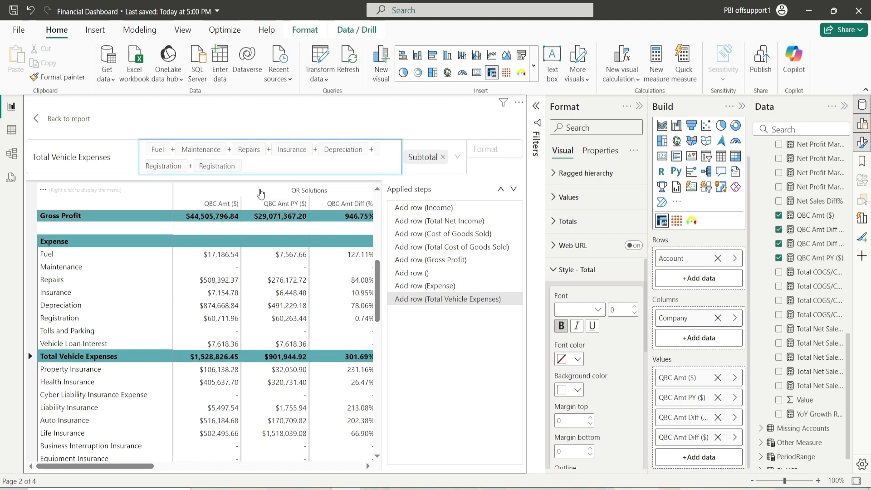
left_click(65, 331)
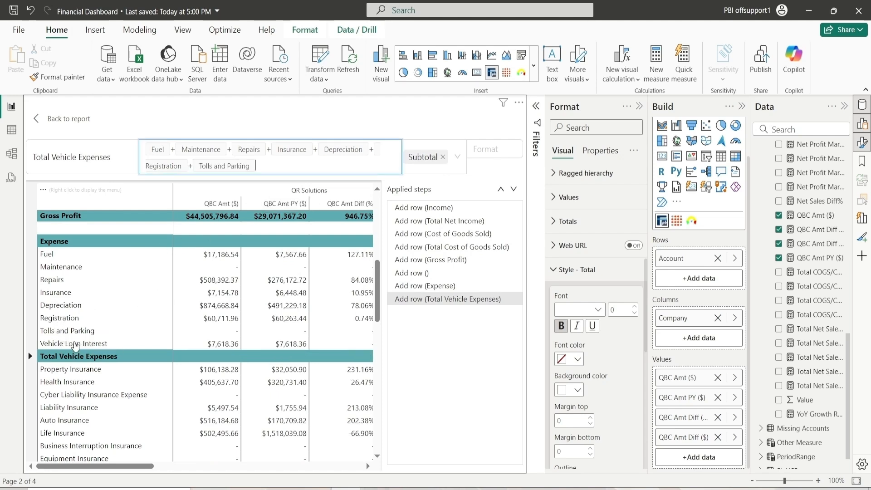
left_click(76, 345)
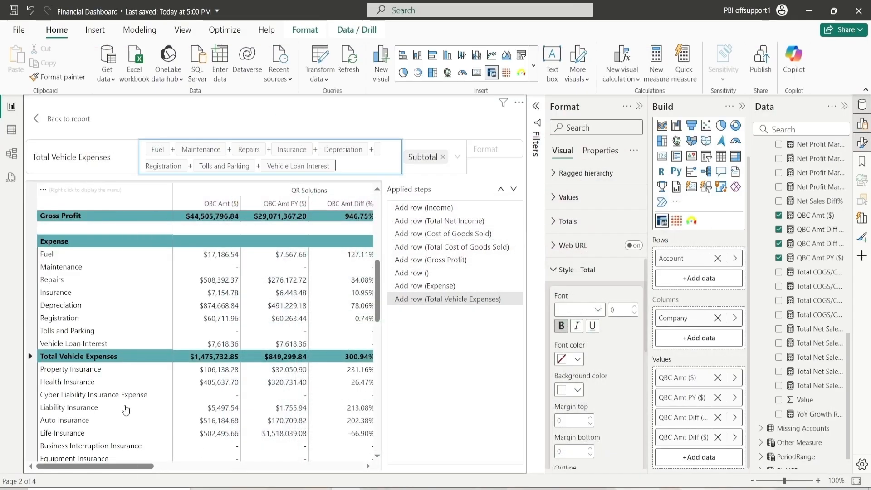
Compare with the reference report, then insert a new row titled Total Insurance after Equipment Insurance
scroll(80, 348, "down", 5)
scroll(80, 347, "up", 3)
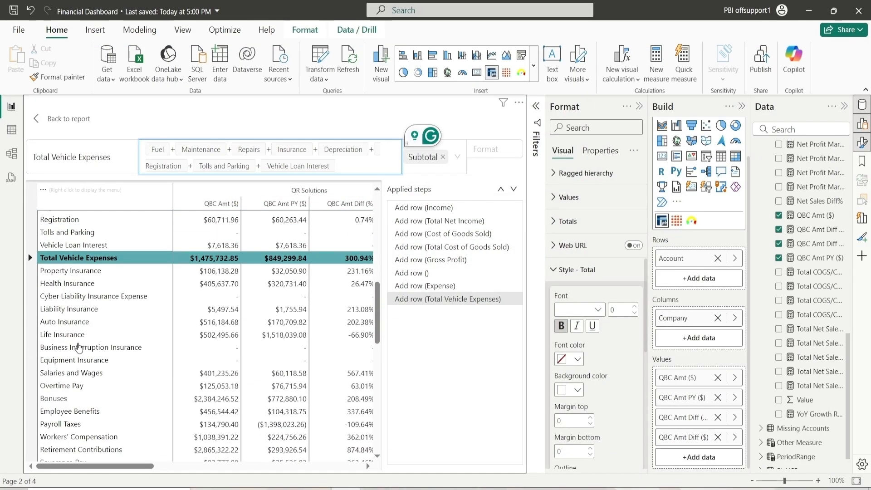
right_click(81, 361)
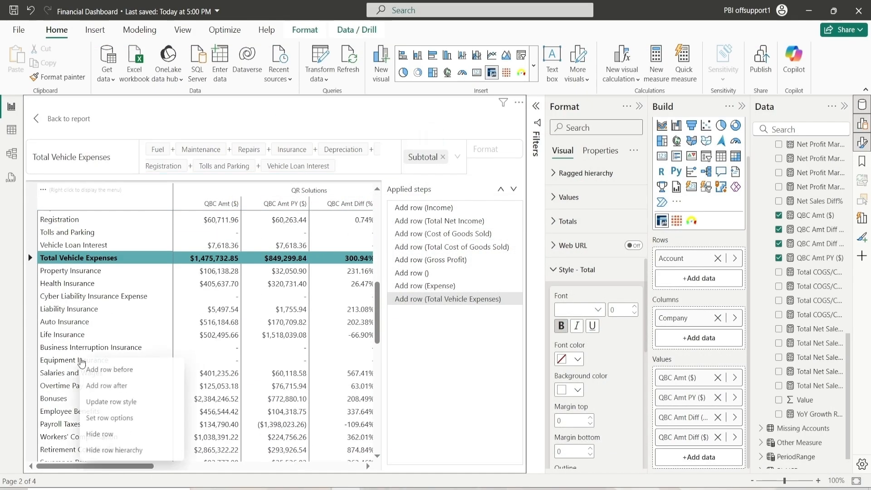
left_click(102, 387)
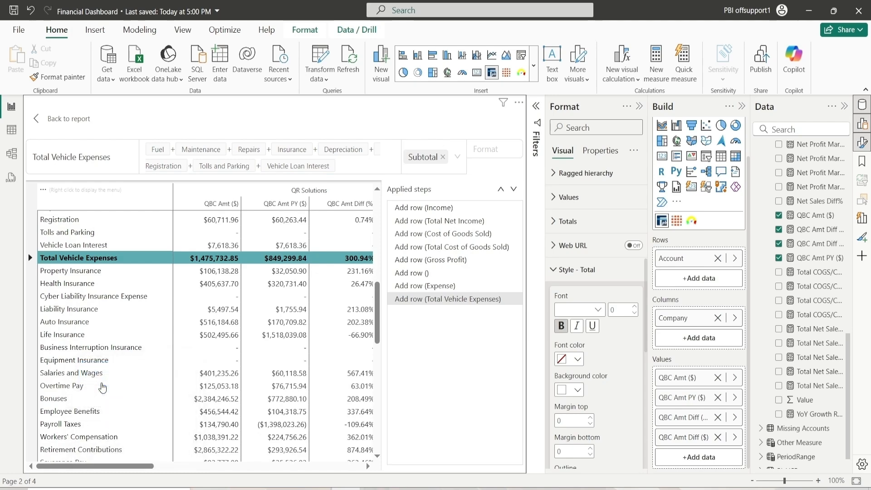
left_click(76, 361)
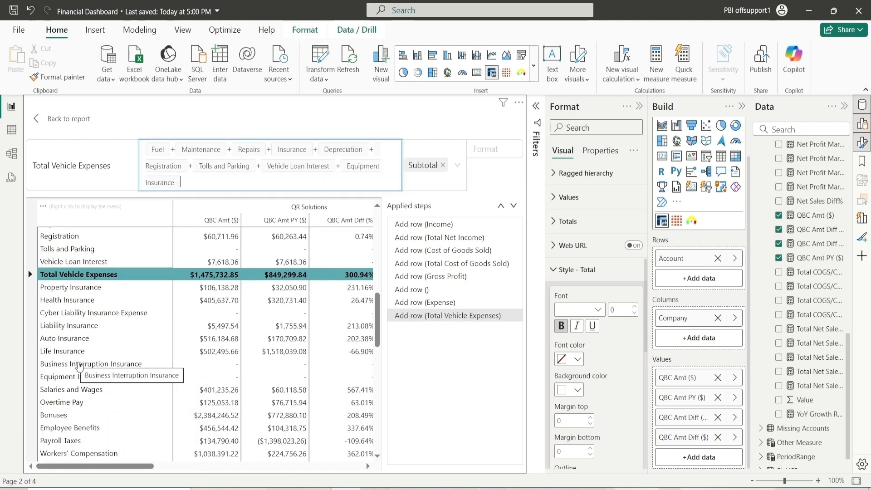
scroll(77, 363, "down", 3)
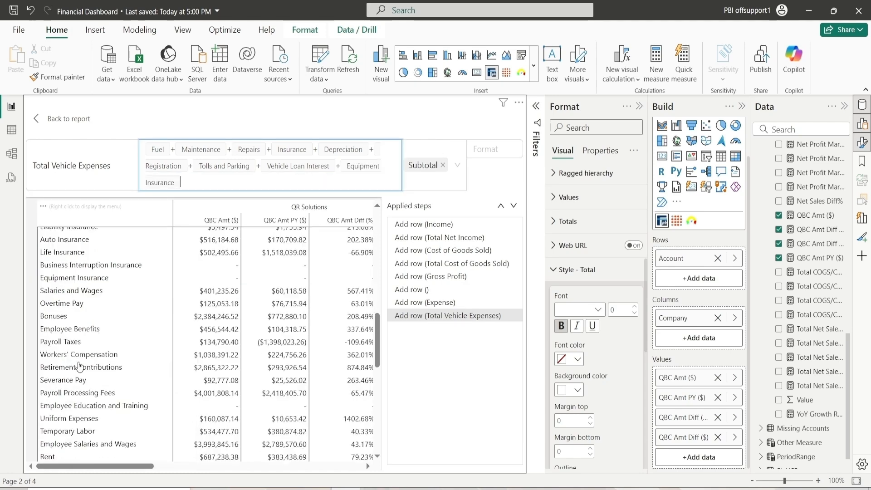
right_click(68, 285)
left_click(103, 313)
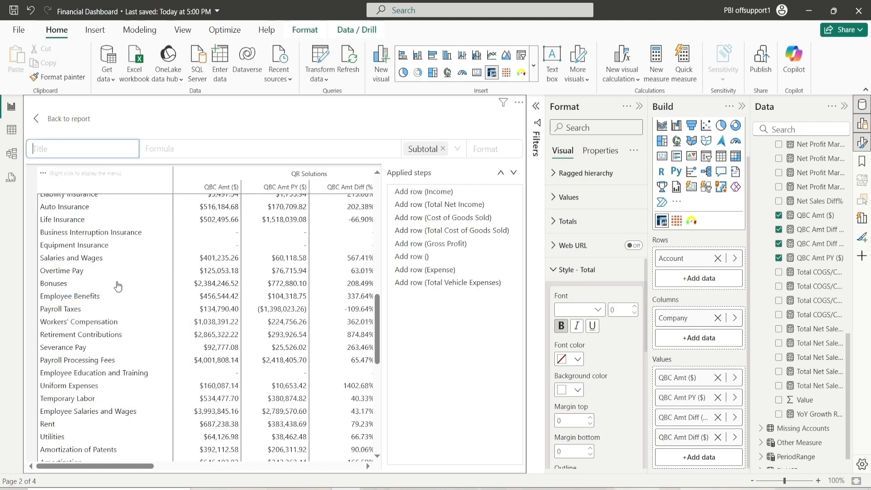
type("Total I")
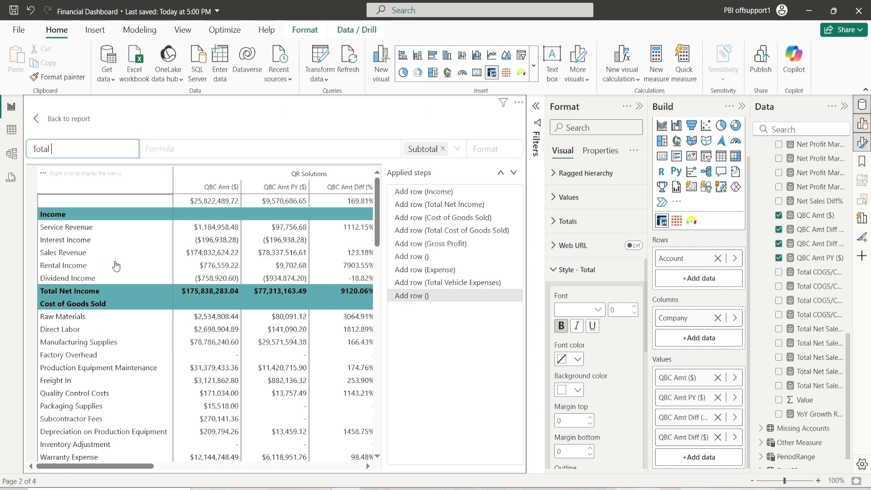
type("nsuar")
key("BackSpace")
type("ramc")
key("BackSpace")
key("BackSpace")
type("nce")
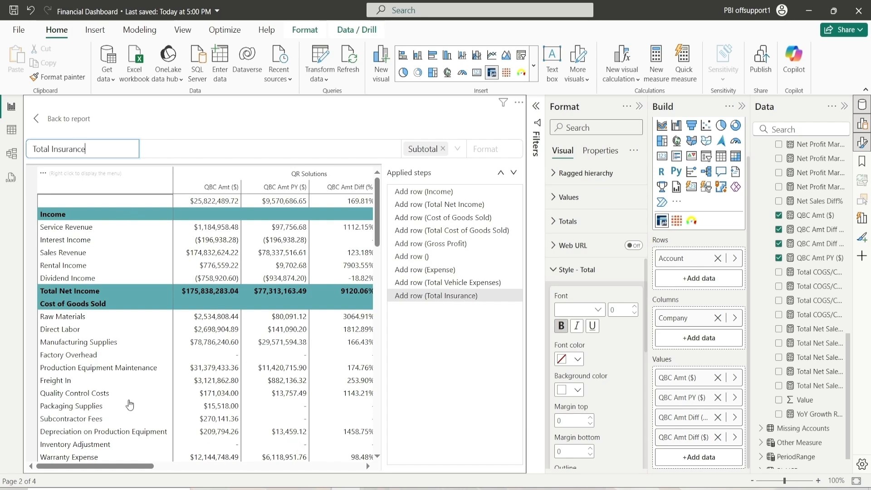
Build the Total Insurance formula by adding Property Insurance through Equipment Insurance, including Cyber Liability Insurance Expense and Business Interruption Insurance
scroll(128, 400, "down", 10)
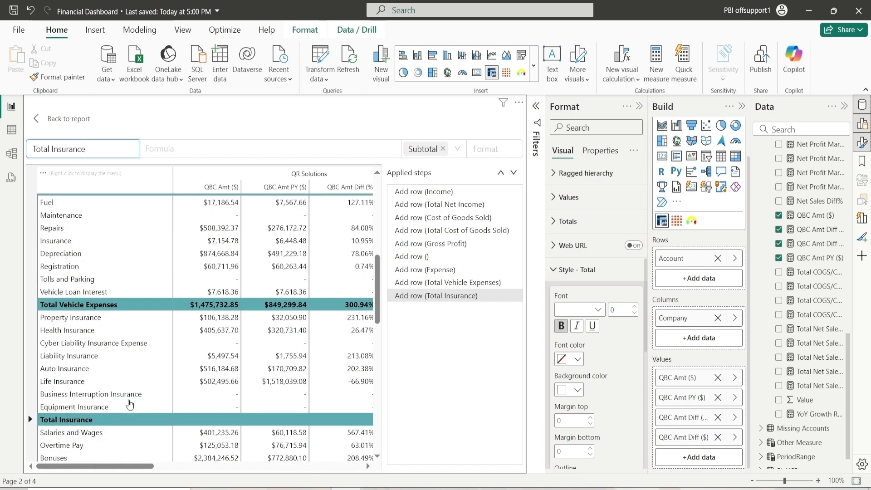
left_click(158, 149)
left_click(51, 256)
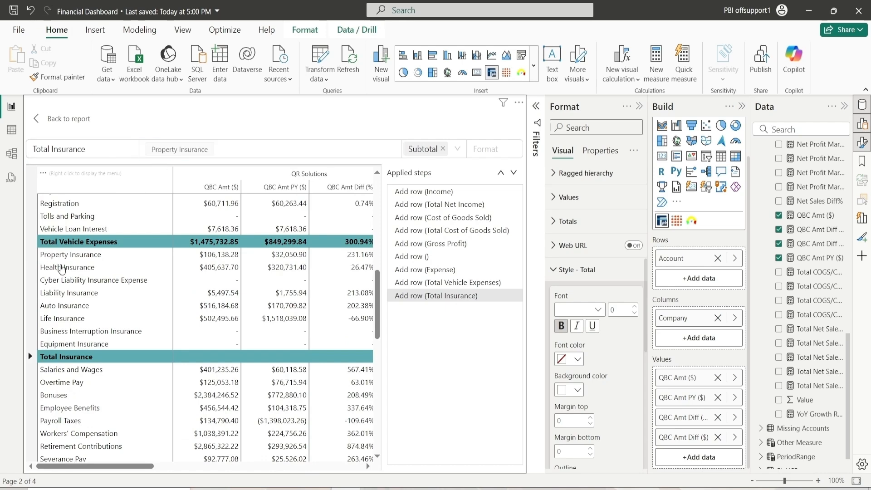
left_click(61, 268)
left_click(67, 281)
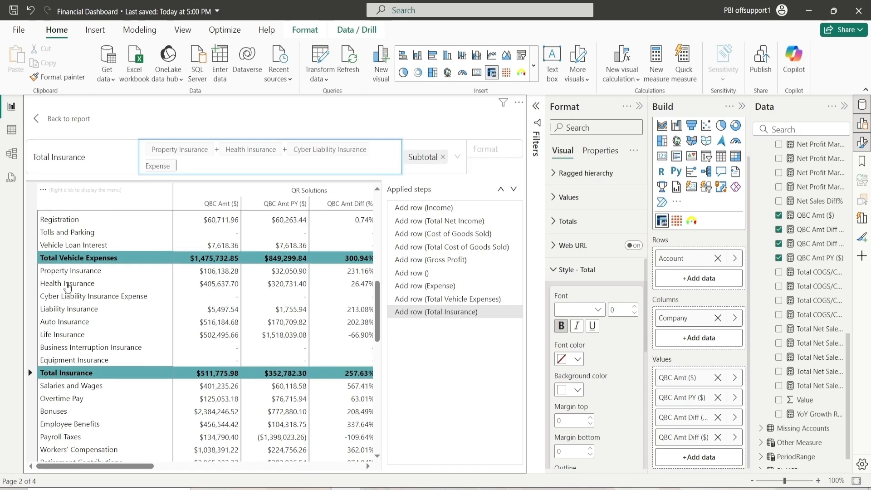
left_click(62, 310)
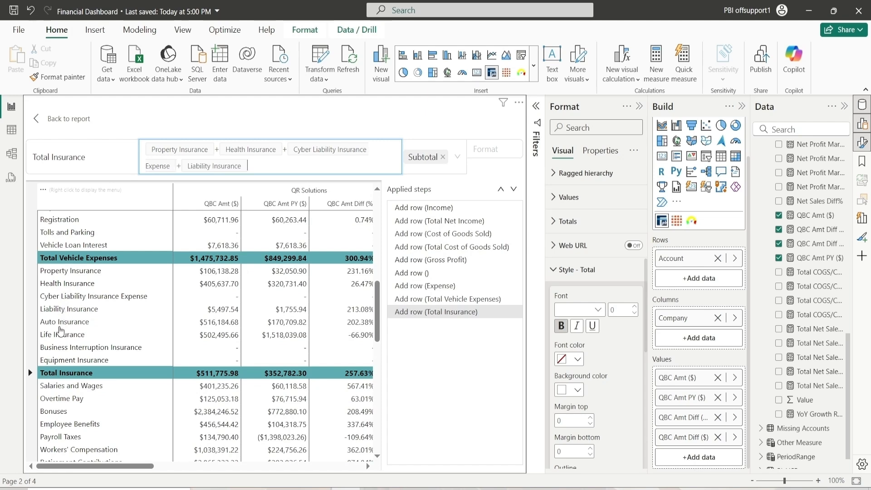
left_click(61, 323)
left_click(65, 336)
left_click(71, 349)
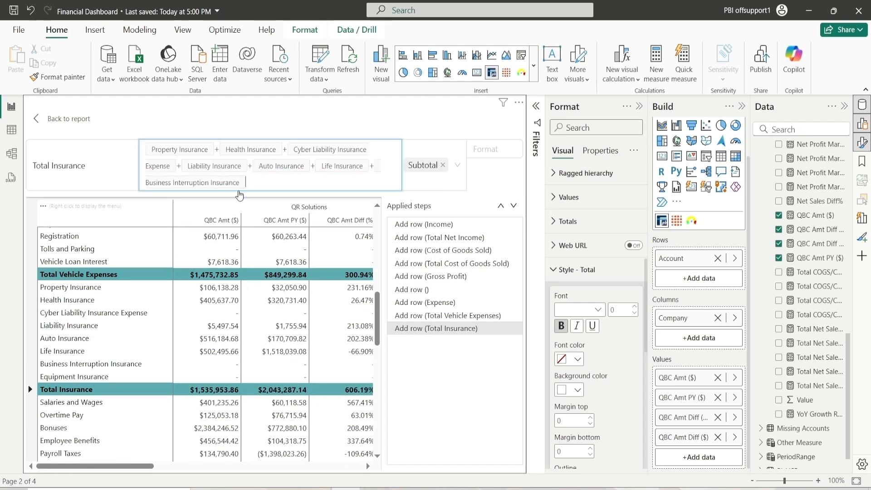
left_click(76, 376)
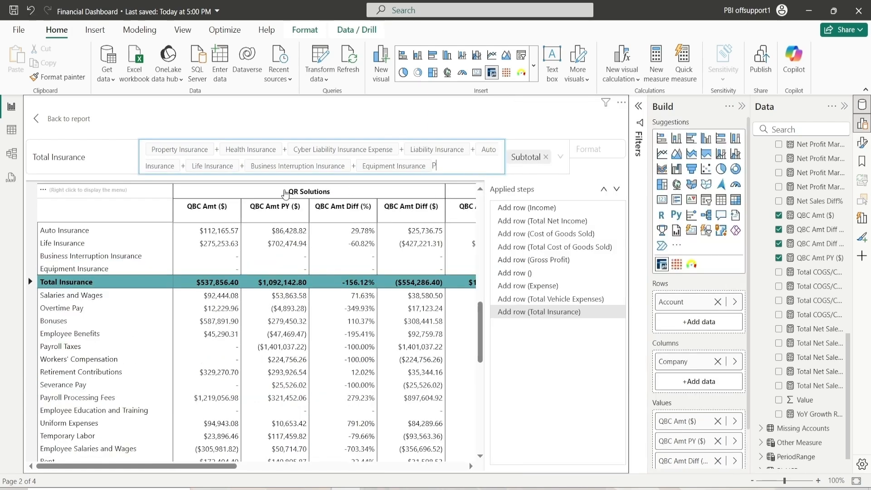
Compare the payroll section of the matrix with the reference report to find where the next total row goes
scroll(190, 309, "down", 12)
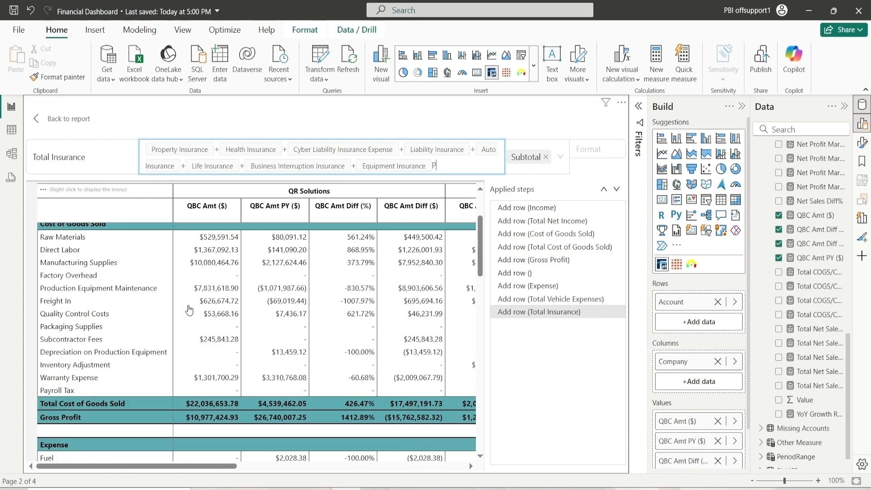
scroll(189, 310, "down", 6)
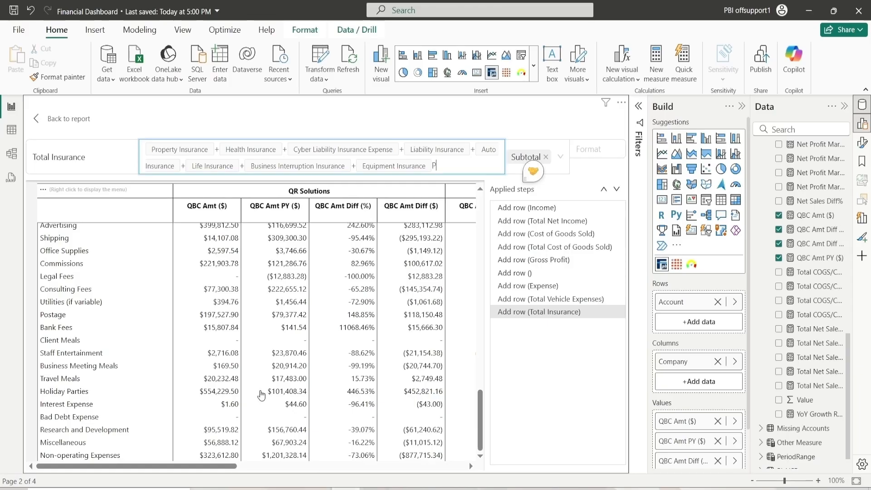
scroll(260, 393, "up", 5)
scroll(152, 356, "up", 6)
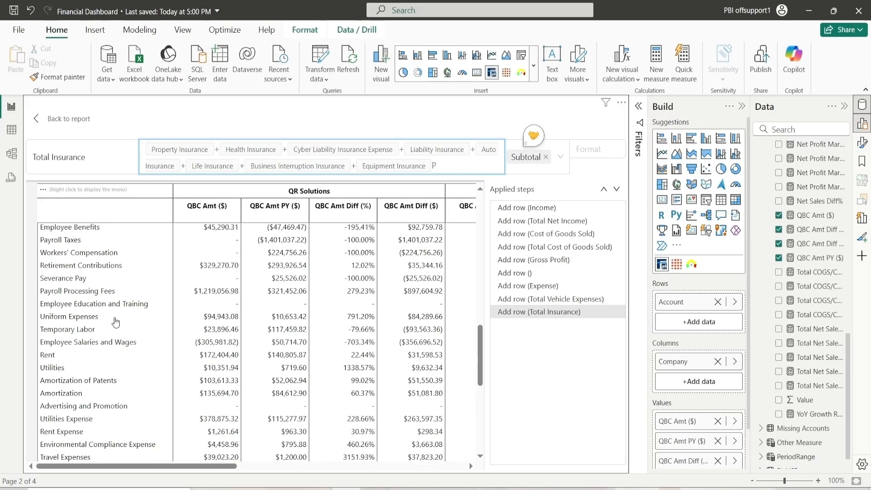
scroll(96, 302, "down", 9)
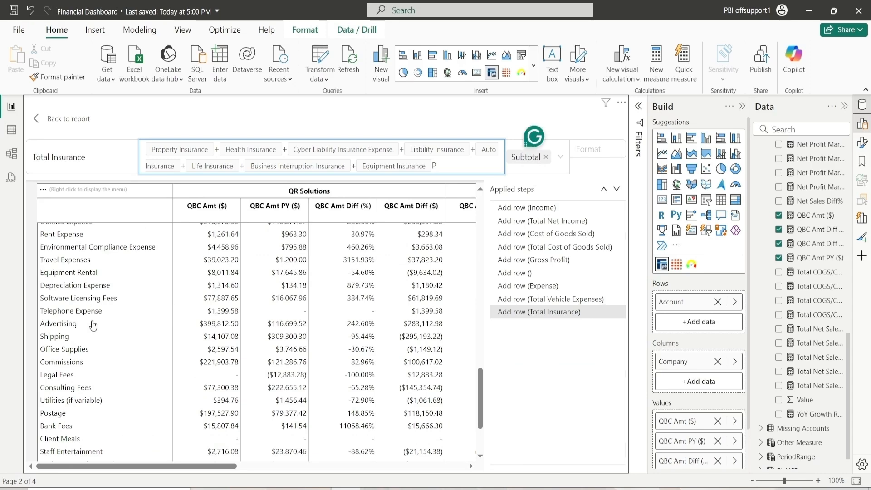
scroll(83, 275, "up", 4)
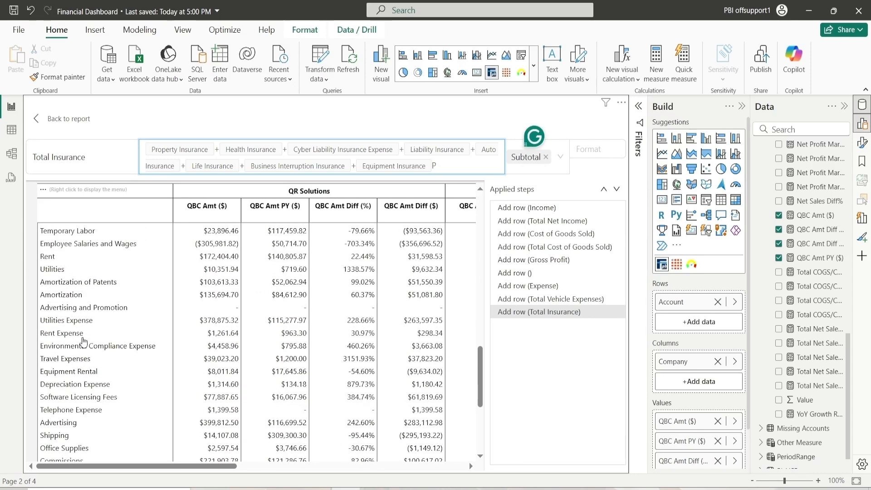
scroll(83, 338, "up", 4)
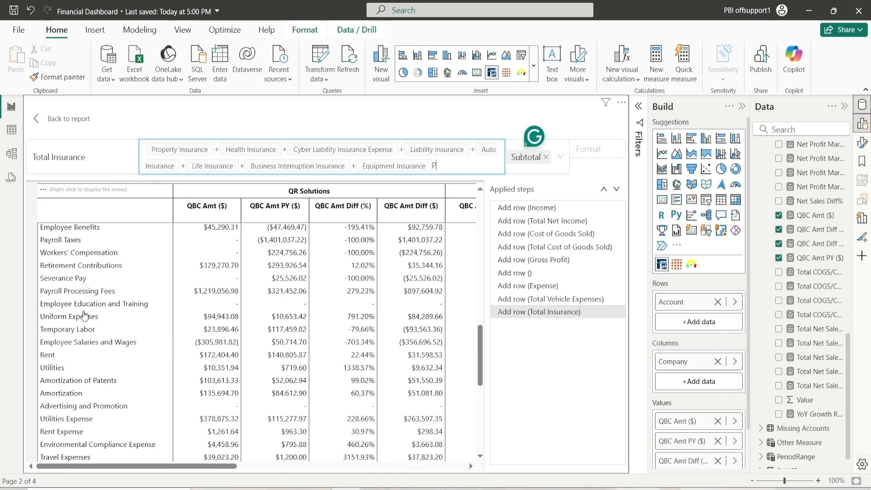
Insert a new row titled Total Payroll after Employee Salaries and Wages
left_click(91, 343)
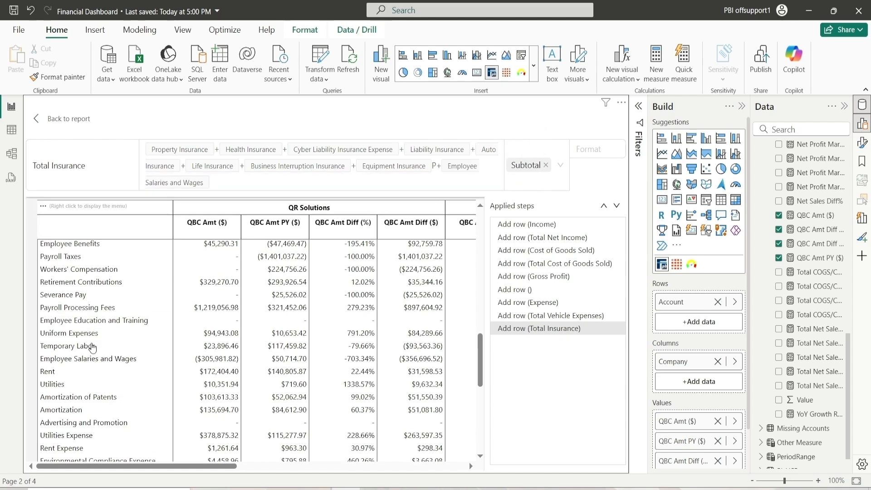
right_click(91, 361)
left_click(65, 361)
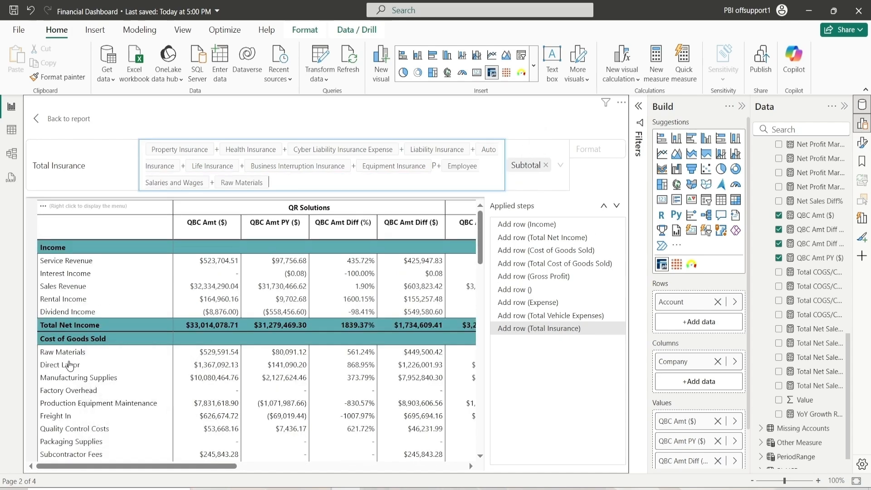
scroll(78, 363, "down", 10)
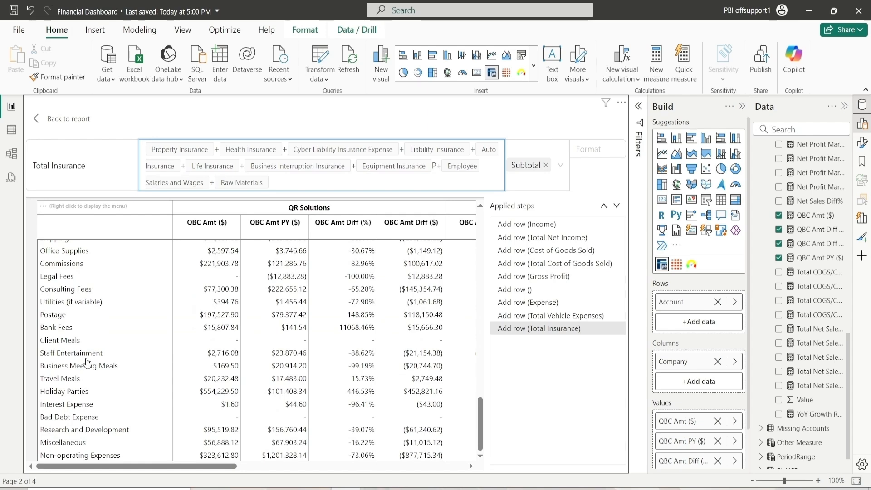
scroll(87, 362, "up", 6)
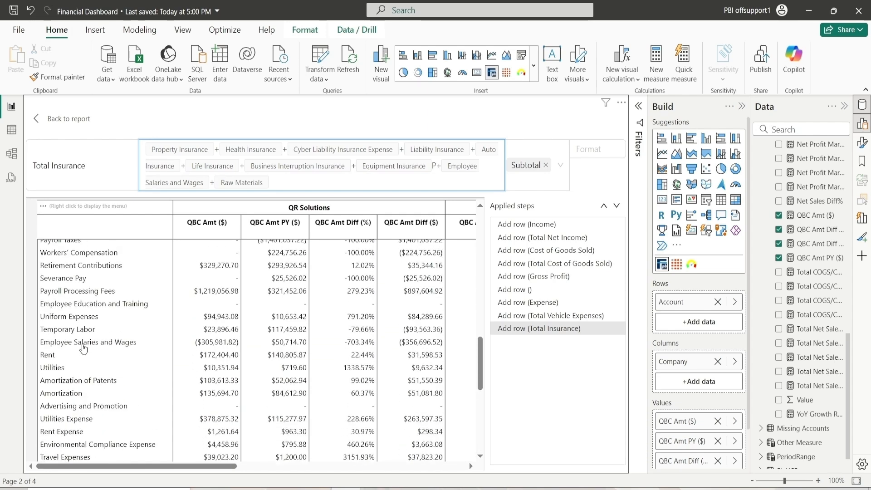
right_click(83, 348)
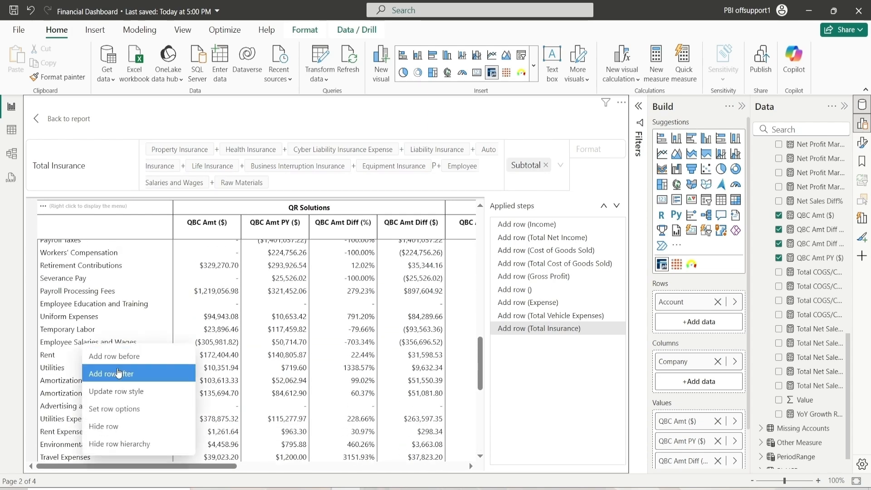
left_click(118, 373)
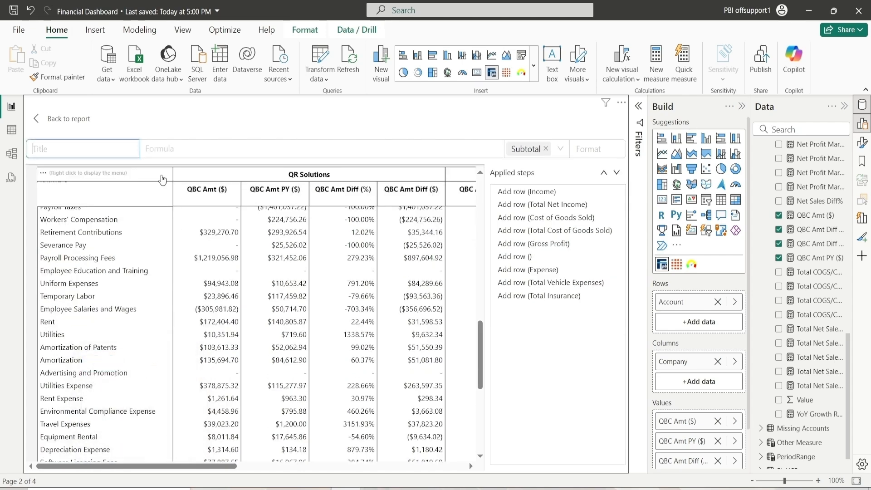
type("T")
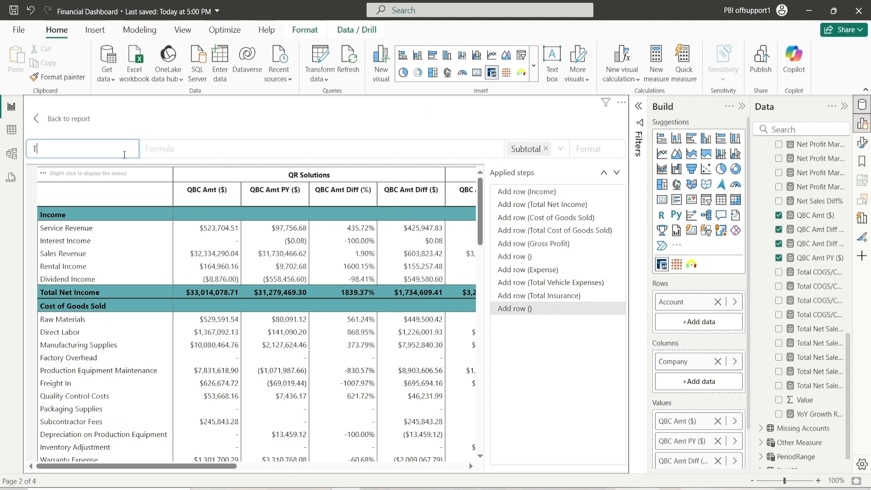
type("Otaotal Payroll Expense")
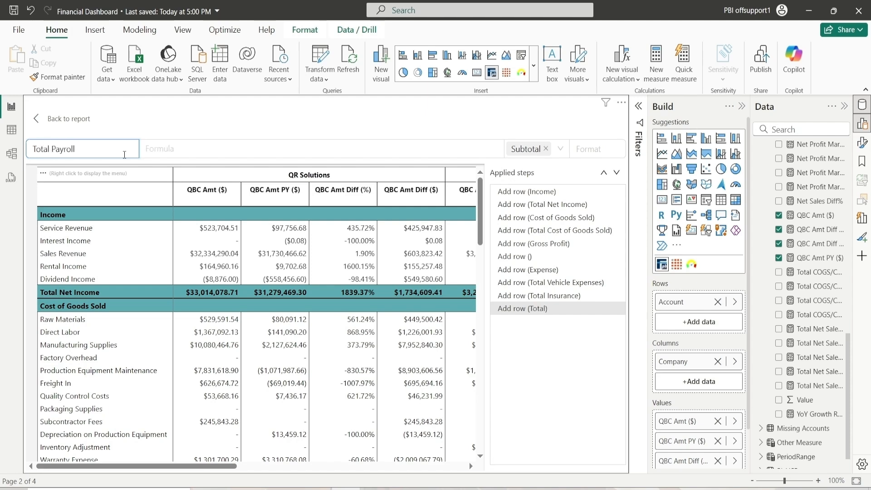
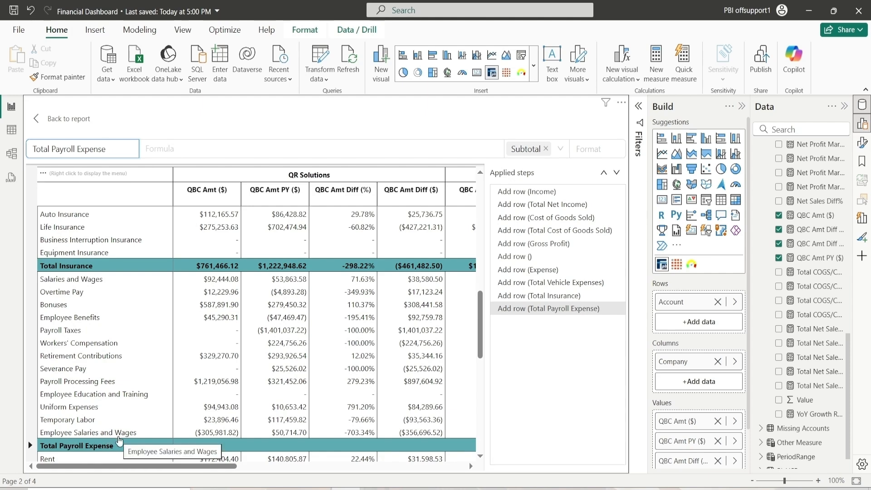
Build the Total Payroll Expense formula by adding every payroll account from Salaries and Wages through Employee Salaries and Wages
left_click(159, 156)
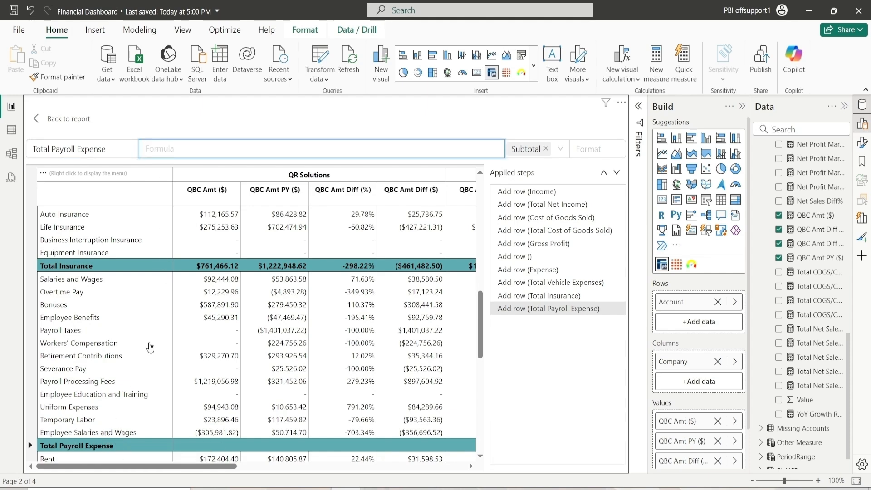
left_click(64, 283)
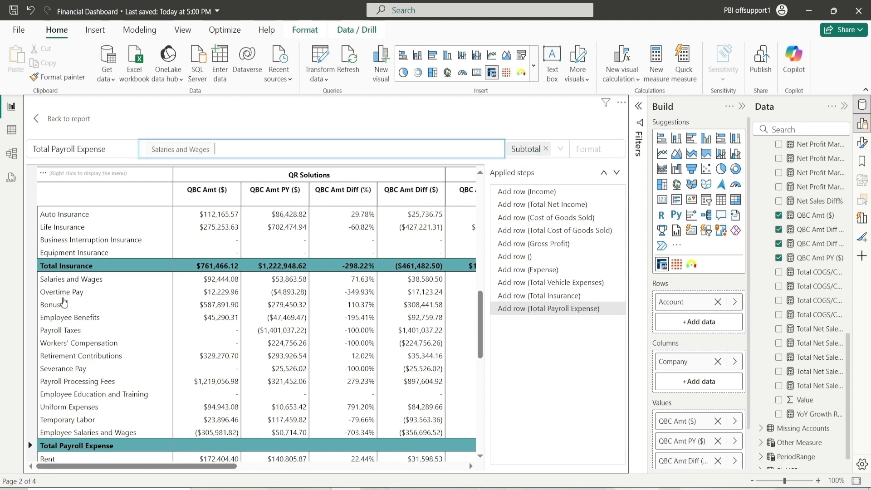
left_click(61, 292)
left_click(59, 306)
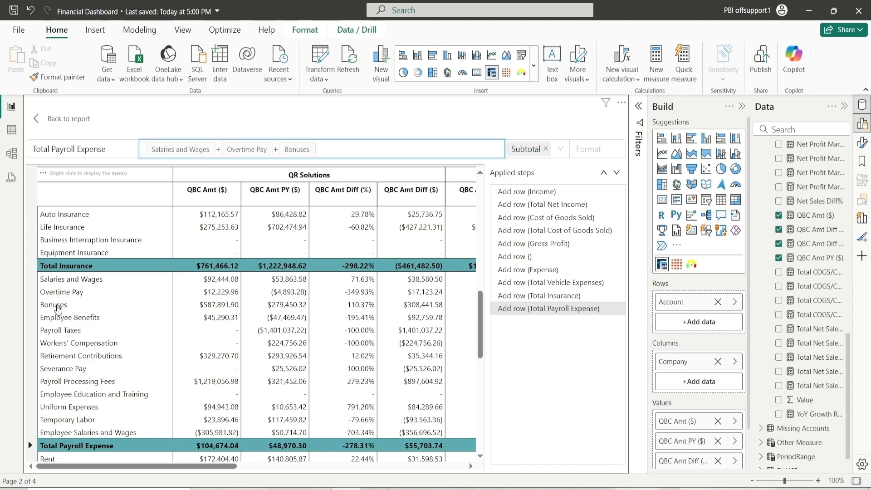
left_click(58, 323)
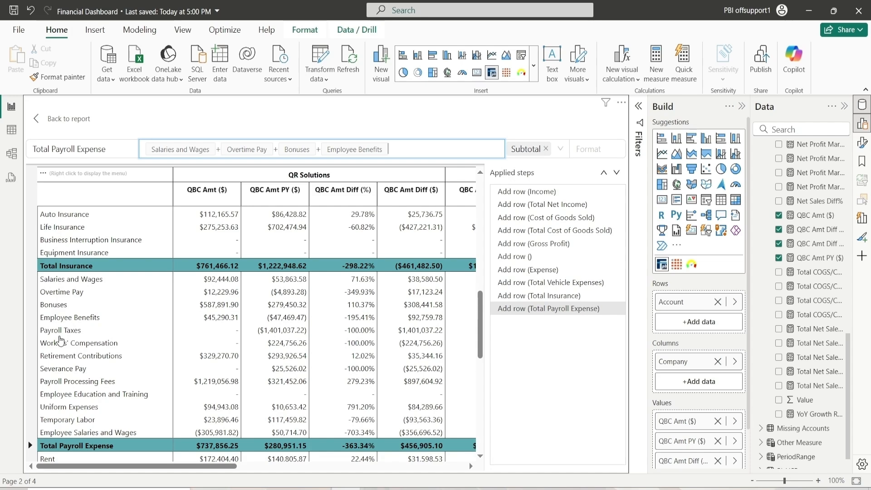
left_click(60, 331)
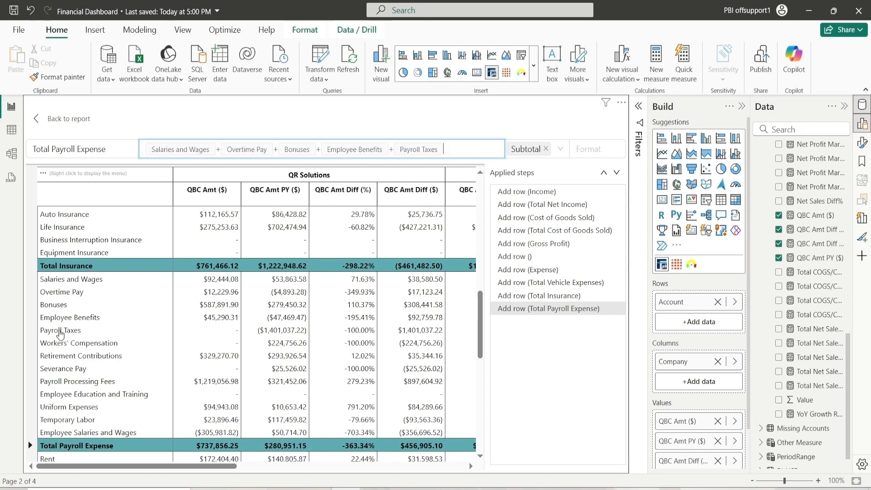
left_click(66, 343)
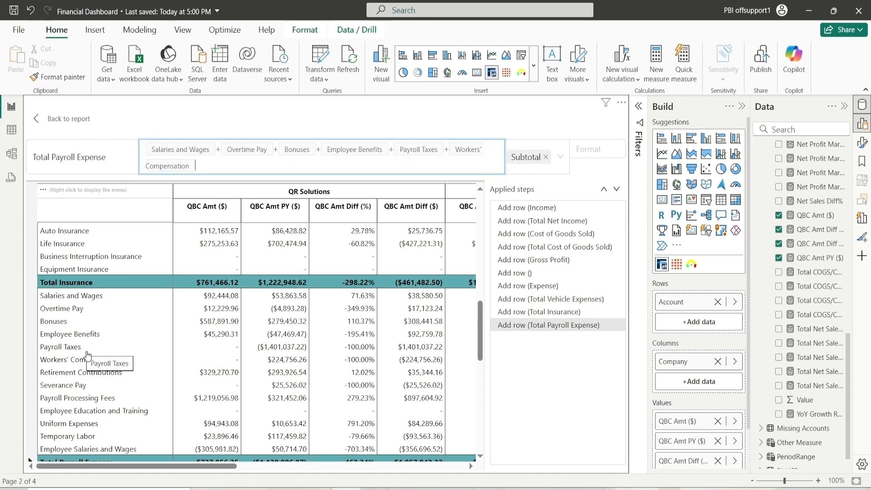
left_click(82, 375)
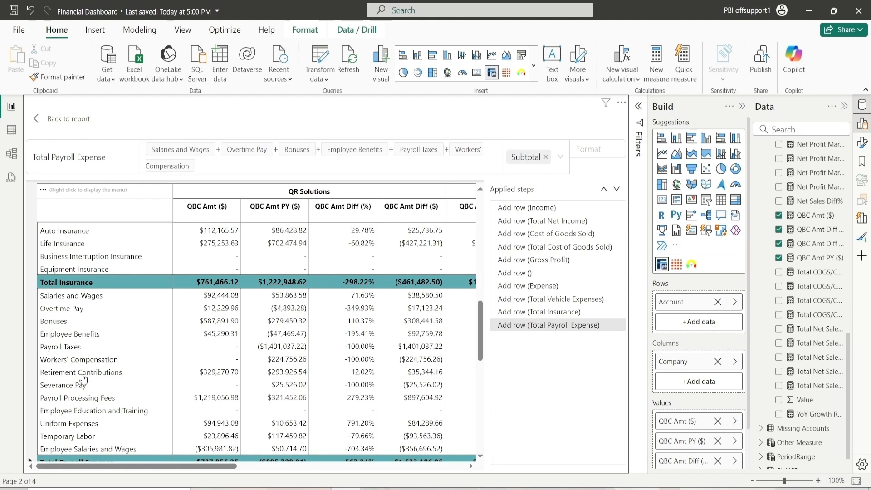
left_click(70, 386)
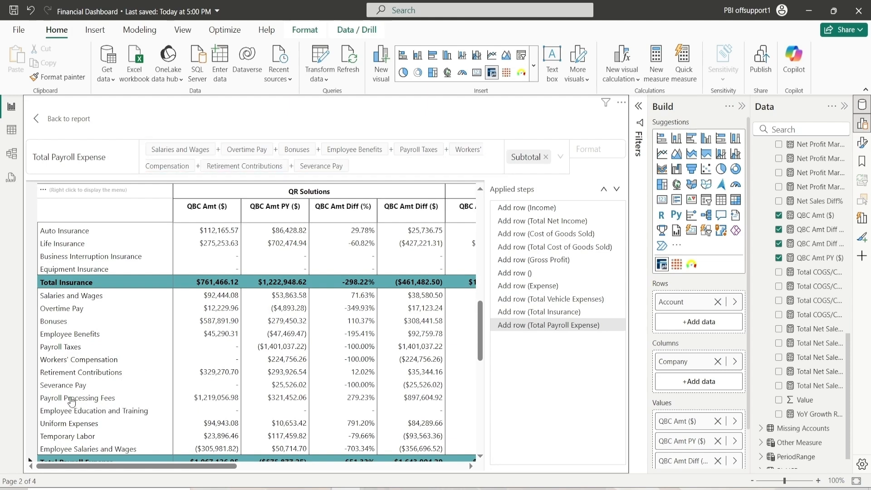
left_click(71, 400)
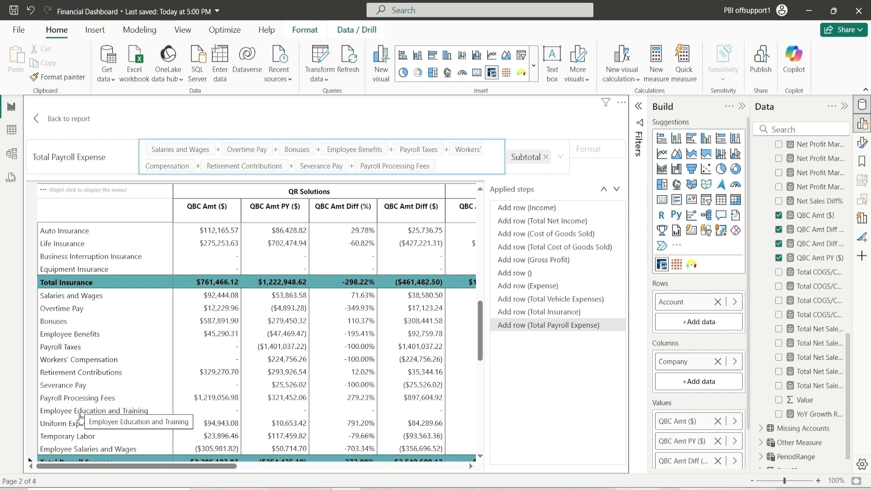
left_click(76, 412)
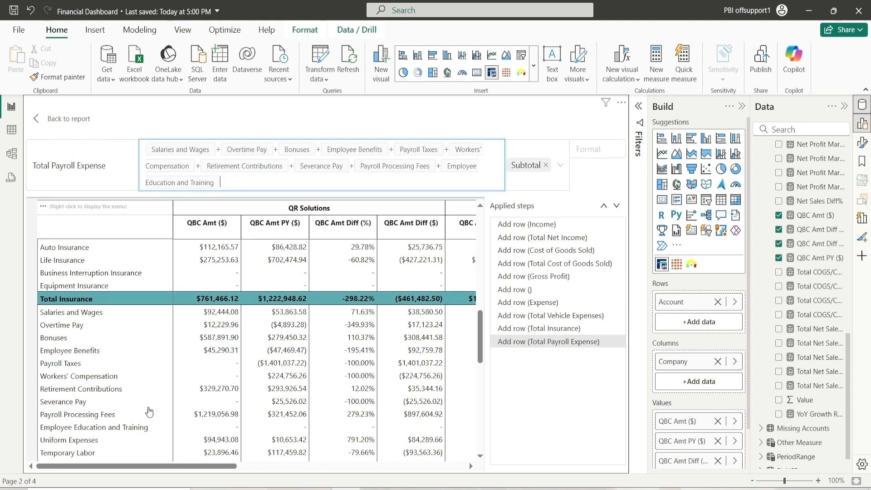
scroll(149, 410, "down", 3)
left_click(86, 344)
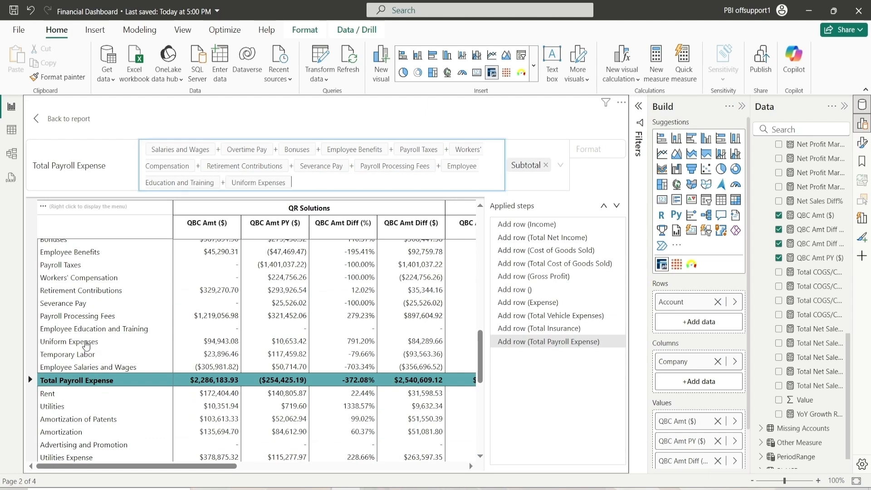
left_click(73, 355)
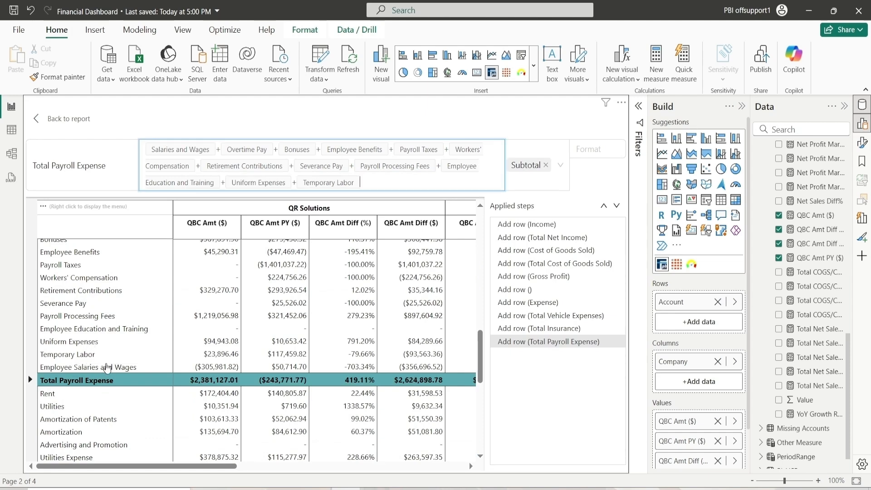
left_click(91, 369)
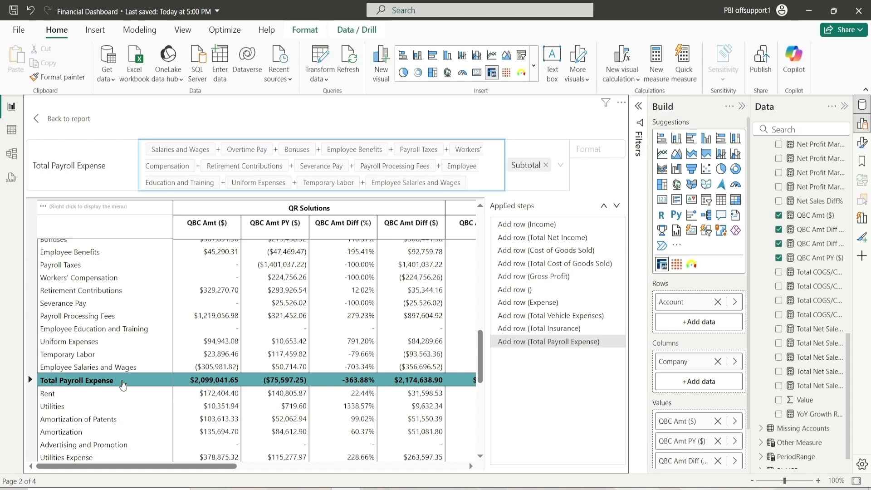
Add a new row after Amortization titled Total Fixed Expense
scroll(123, 384, "down", 3)
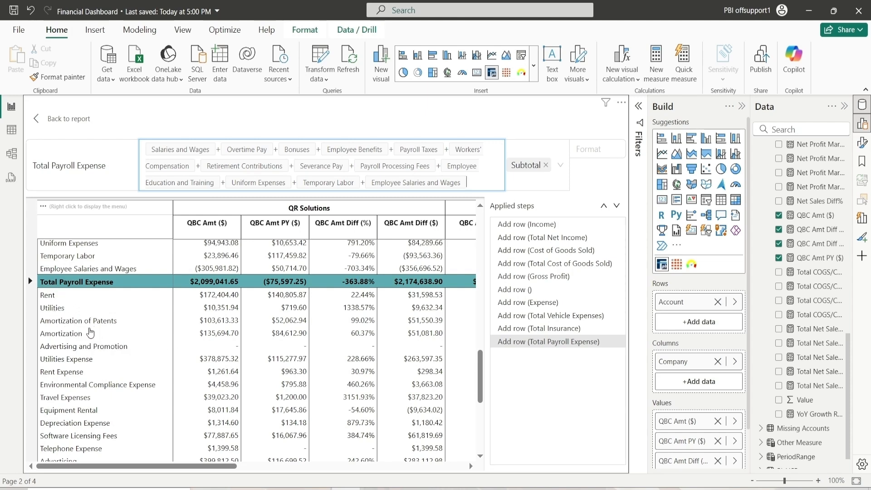
right_click(65, 341)
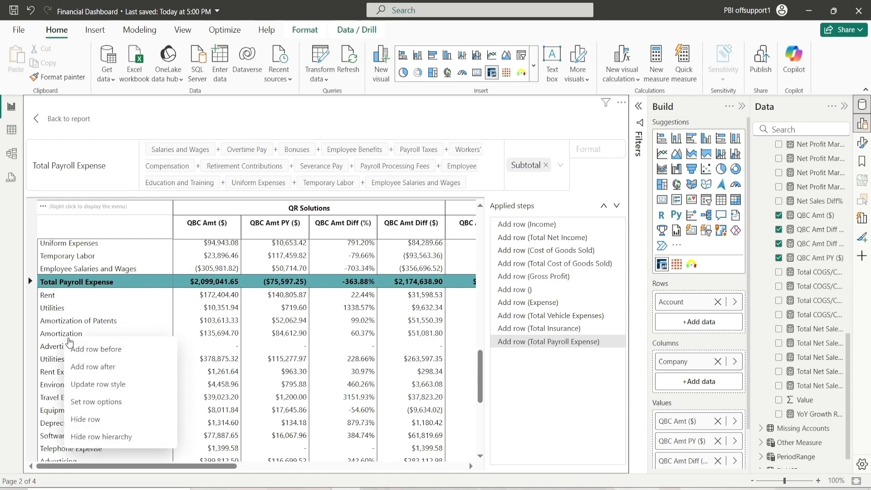
left_click(98, 366)
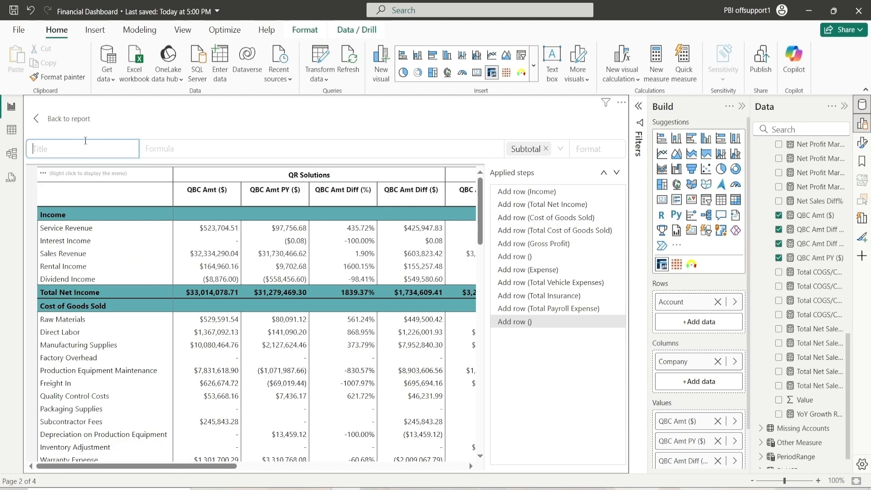
type("Total Fixed Expense")
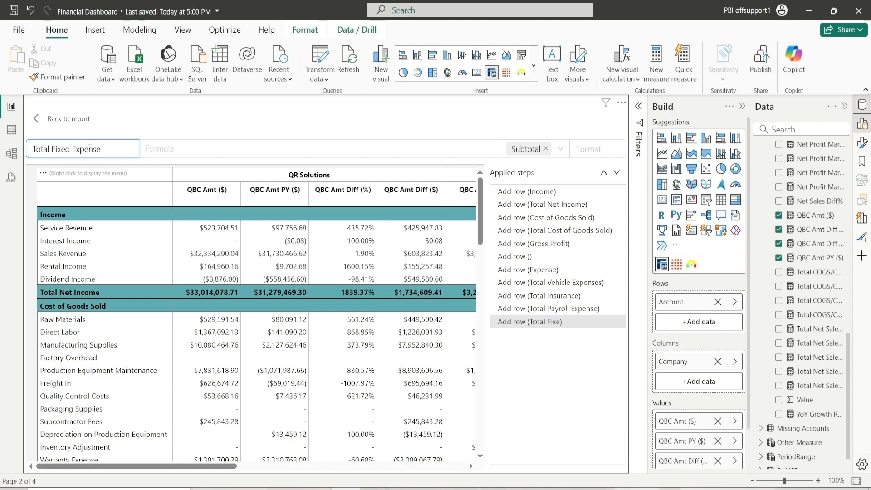
Set the Total Fixed Expense formula to Rent + Utilities + Amortization of Patents + Amortization
left_click(179, 150)
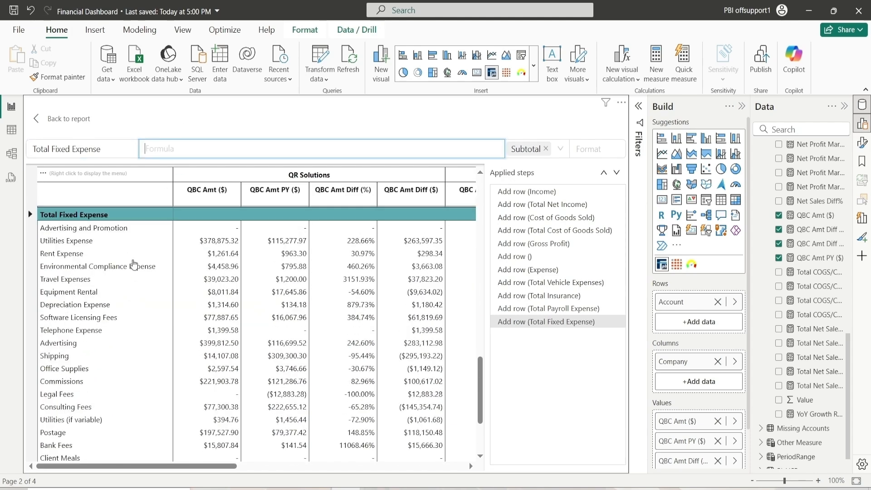
left_click(44, 263)
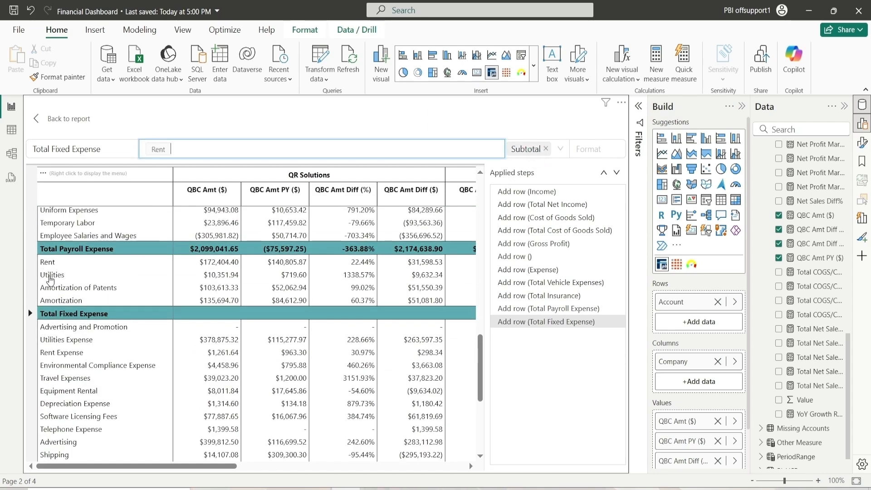
left_click(50, 276)
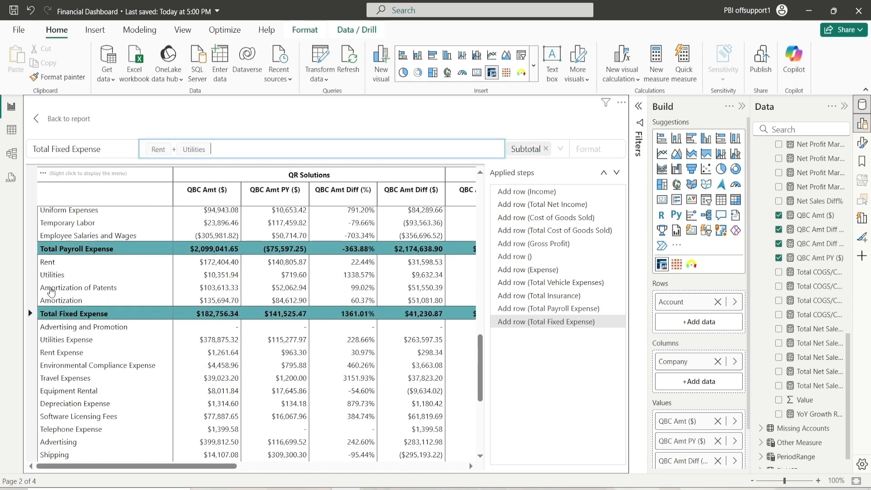
left_click(53, 287)
left_click(62, 301)
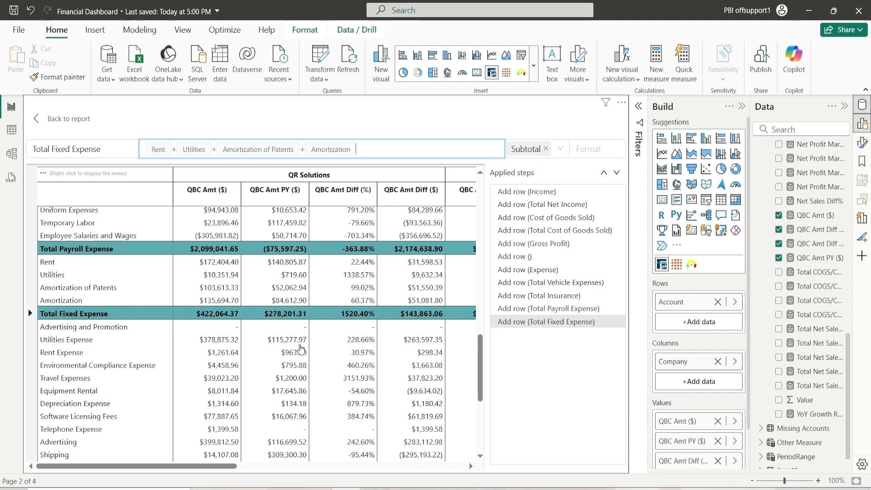
Add a new row after Telephone Expense titled Variable Expense
scroll(222, 332, "down", 3)
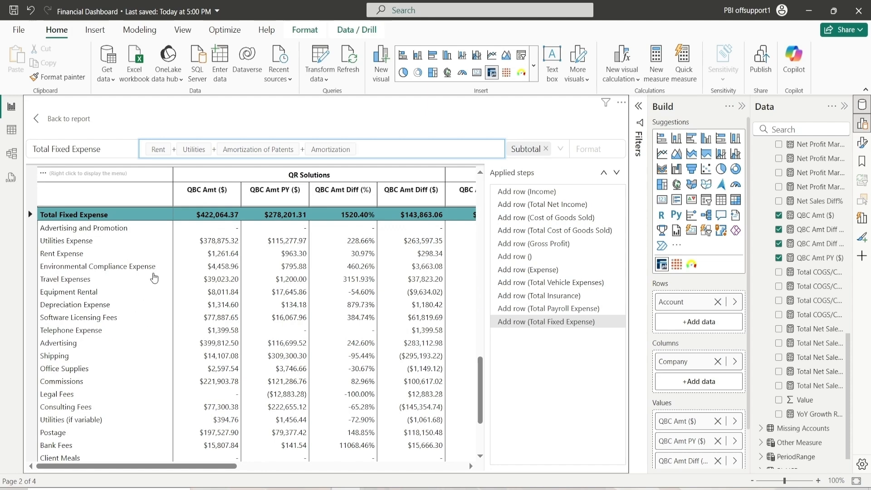
right_click(61, 335)
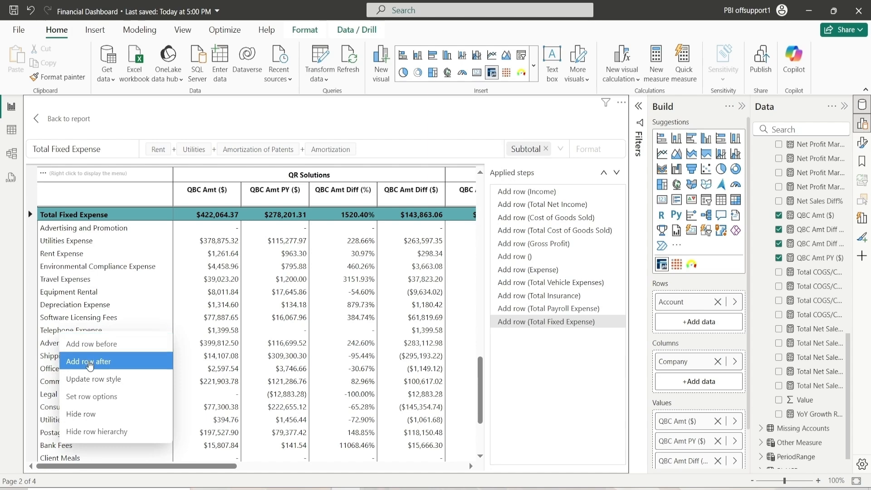
left_click(90, 363)
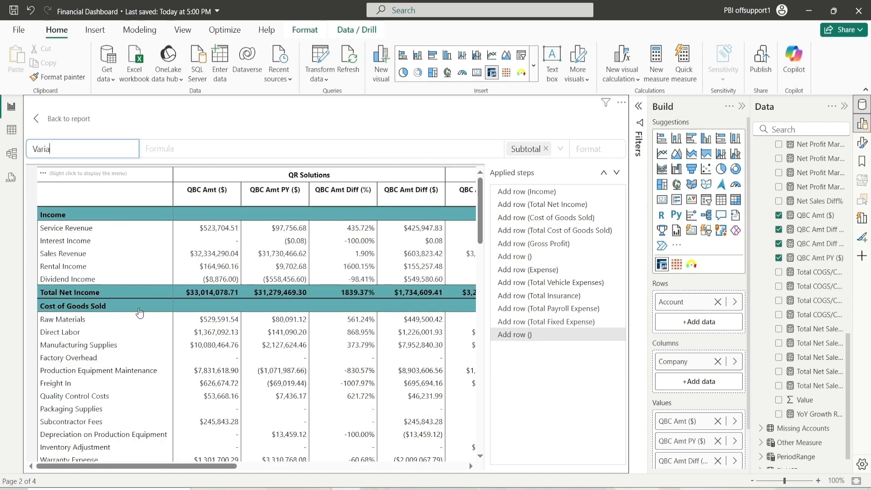
type("Variable Expne")
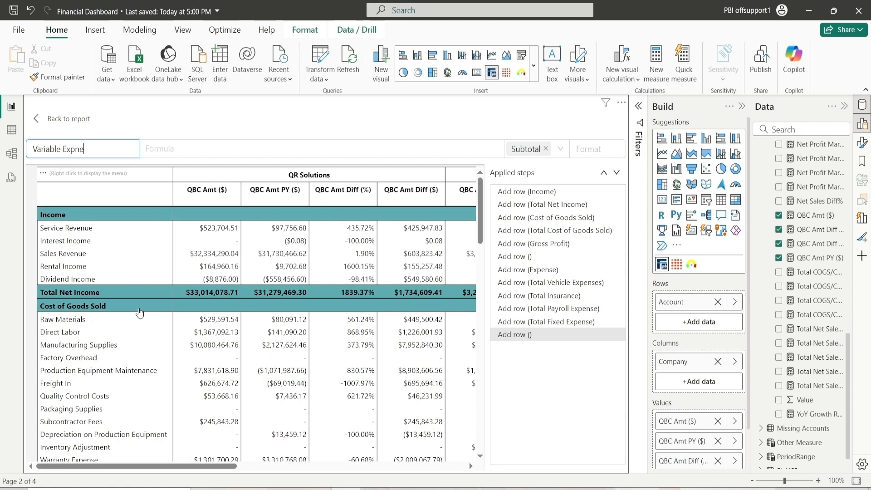
type("se")
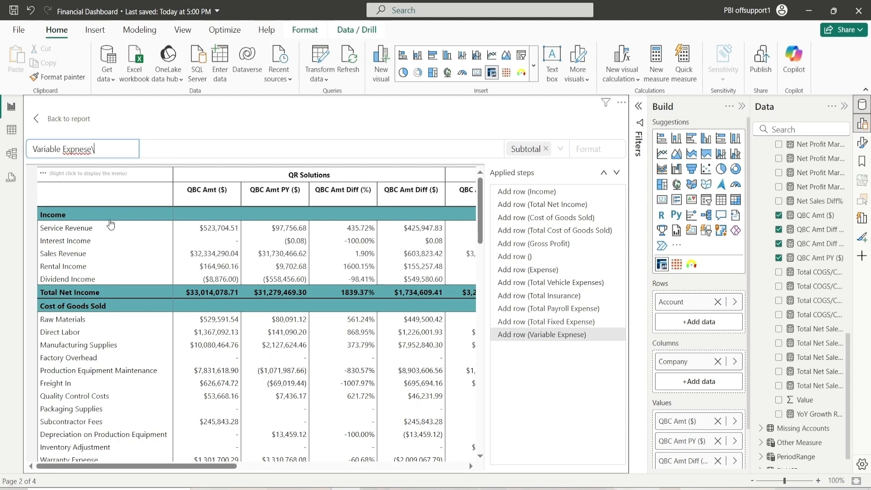
key("BackSpace")
type("emnse")
key("Left")
key("Left")
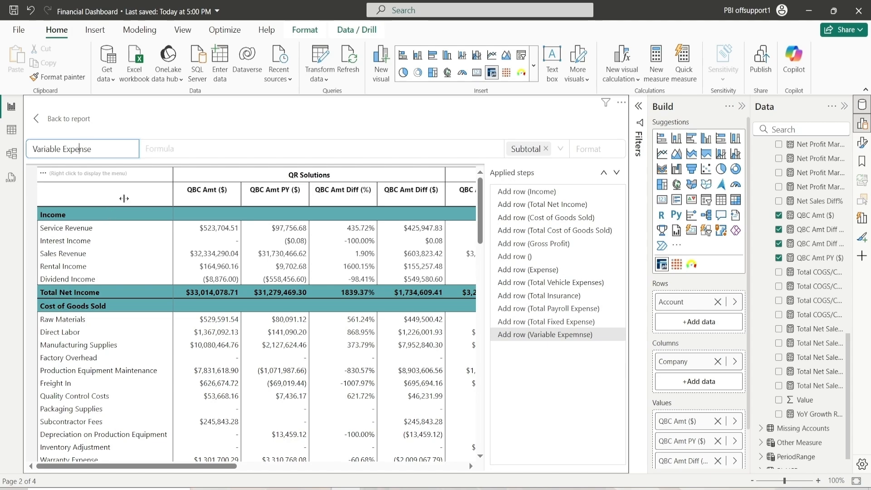
left_click(182, 156)
Scroll through the matrix to review the Variable Expense row and the accounts listed below it
scroll(152, 399, "down", 3)
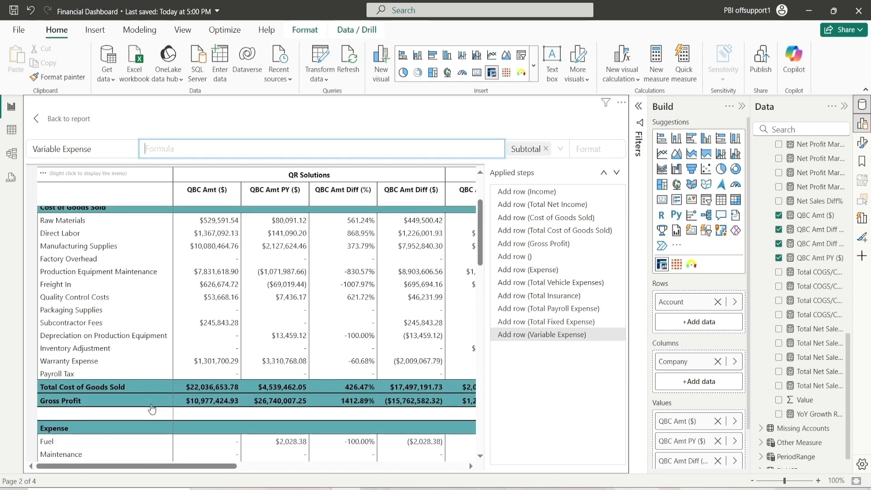
scroll(152, 409, "down", 8)
scroll(150, 404, "down", 1)
scroll(145, 393, "up", 1)
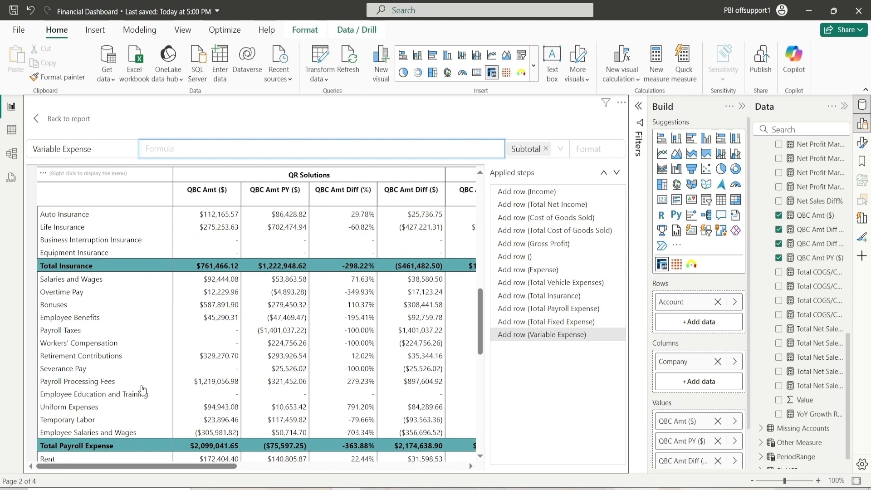
scroll(126, 389, "down", 9)
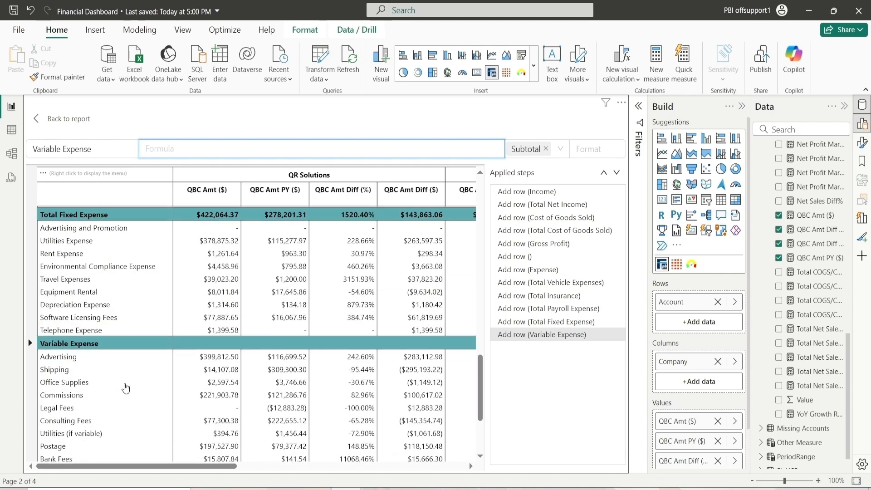
scroll(126, 389, "down", 3)
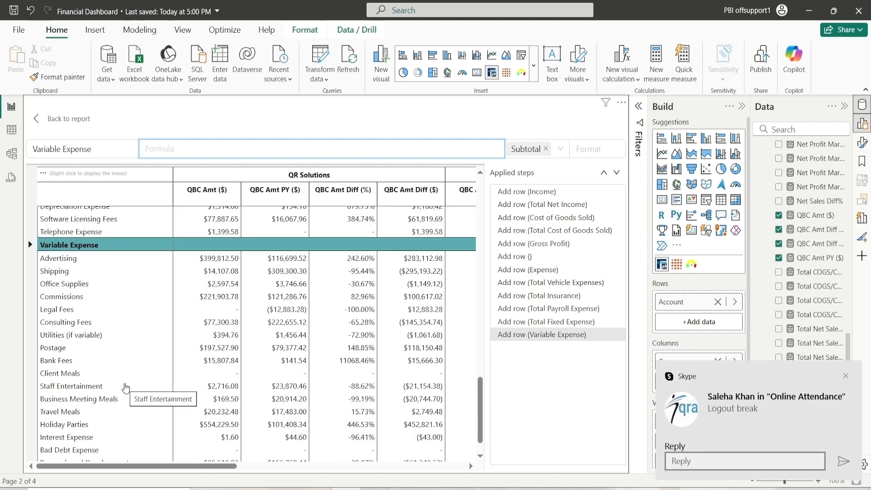
type("P")
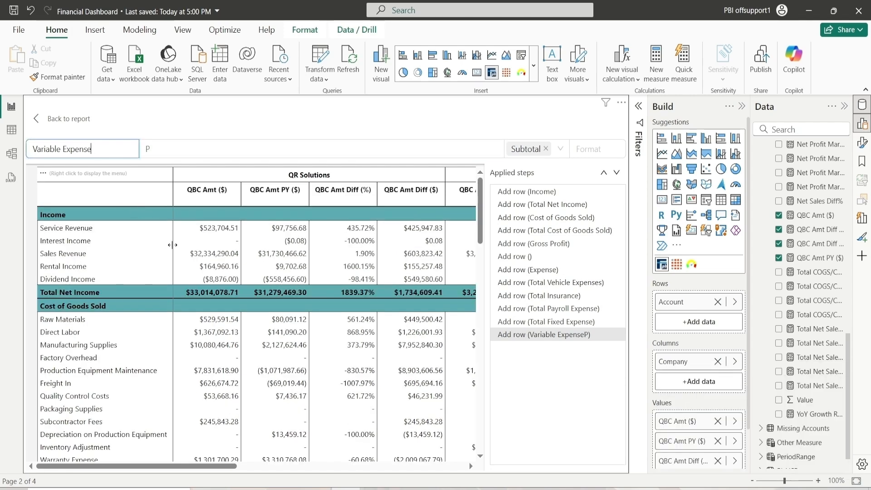
left_click(210, 151)
key("BackSpace")
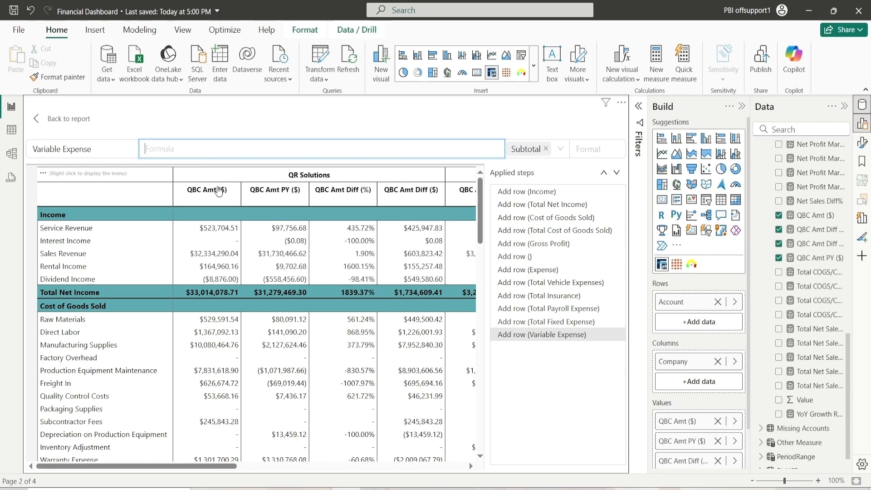
scroll(192, 327, "down", 10)
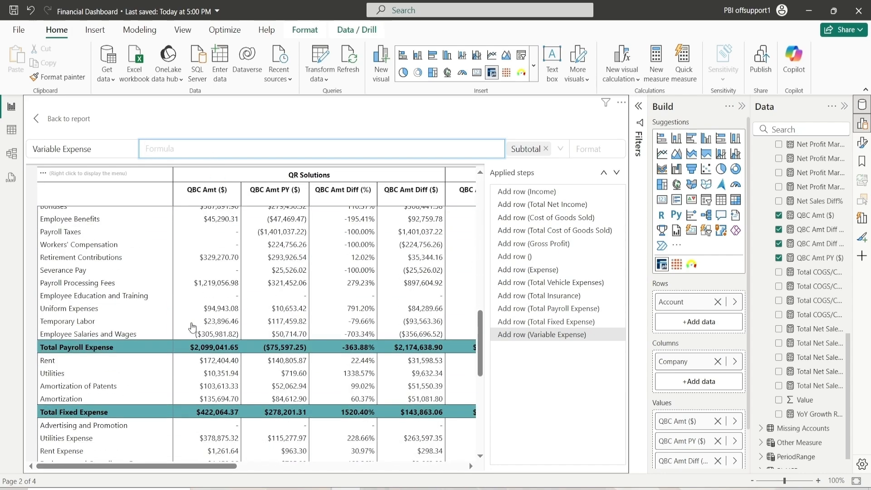
scroll(192, 327, "down", 7)
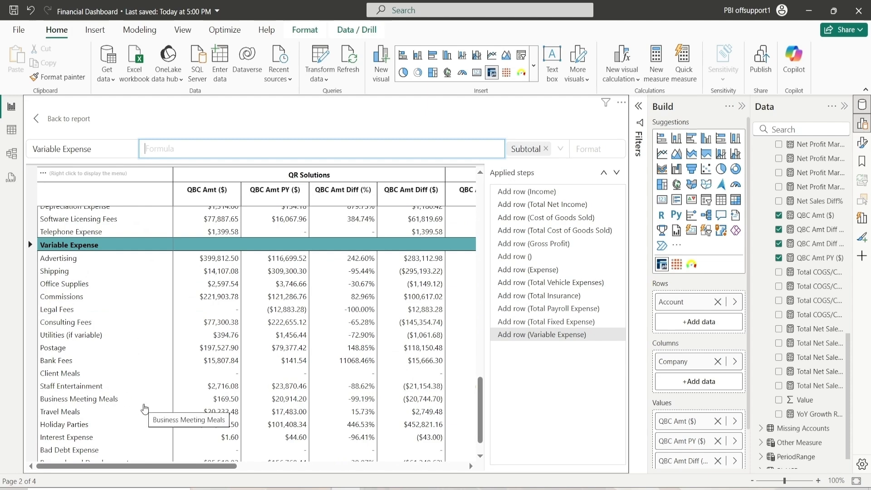
Add a new row after Holiday Parties titled Total Variable Expense
right_click(76, 426)
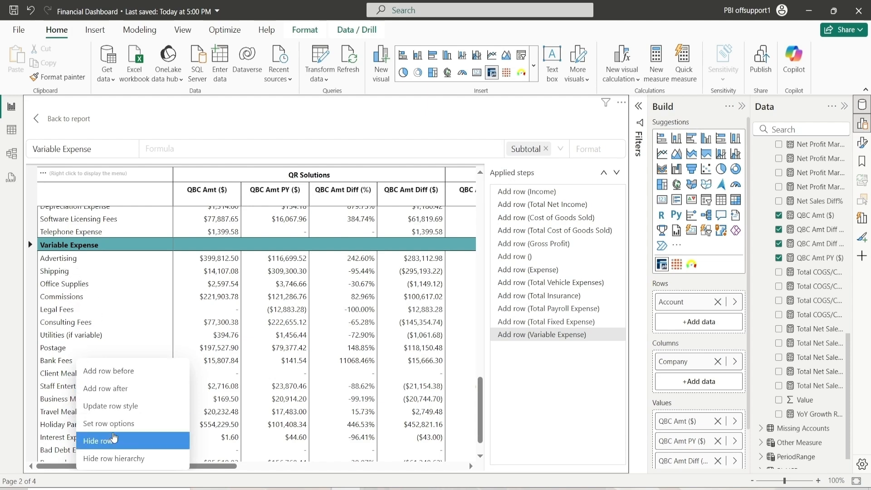
left_click(59, 429)
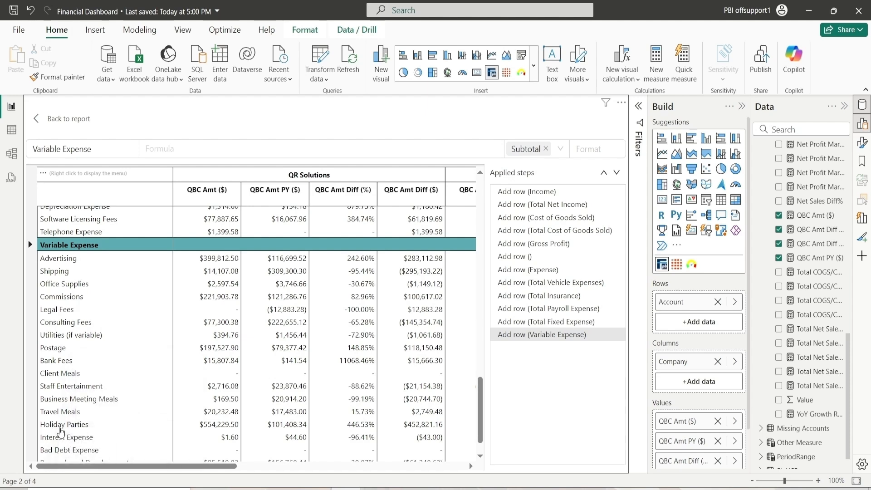
right_click(59, 429)
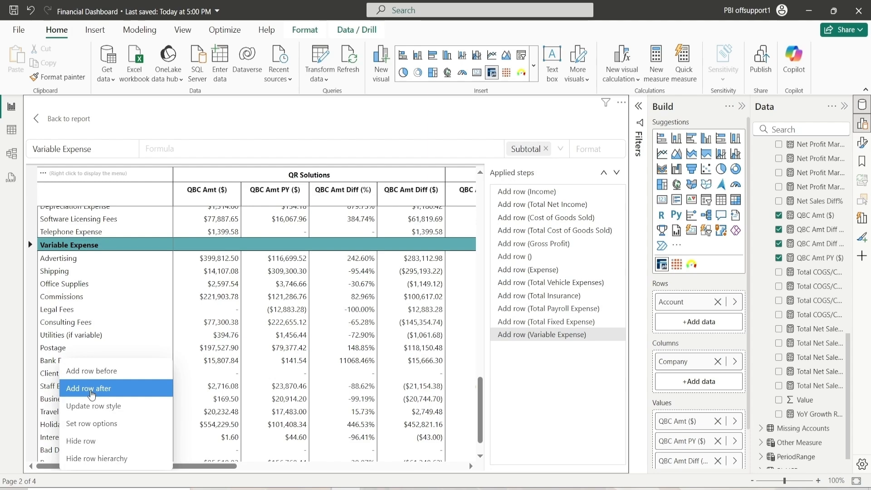
left_click(91, 395)
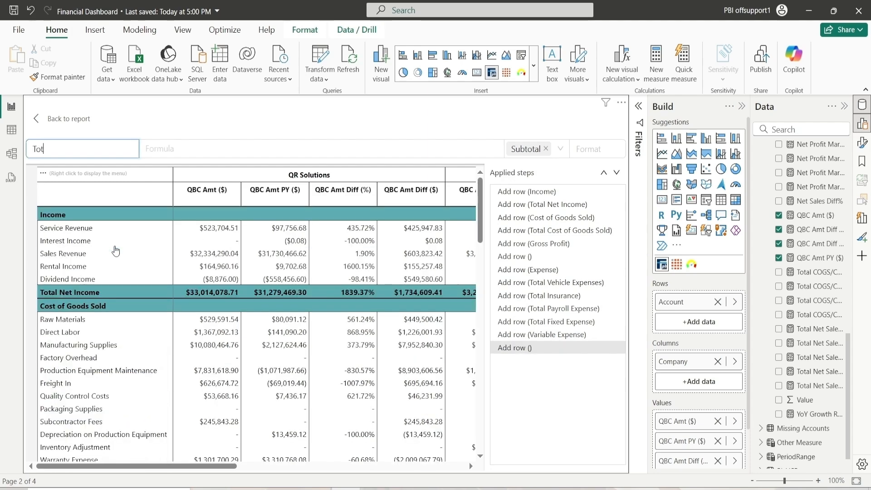
type("Total Variable Ex")
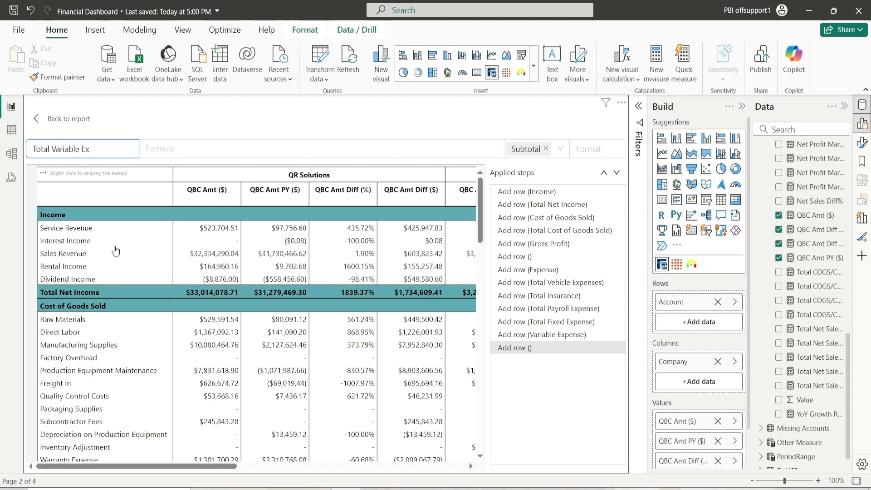
type("pense")
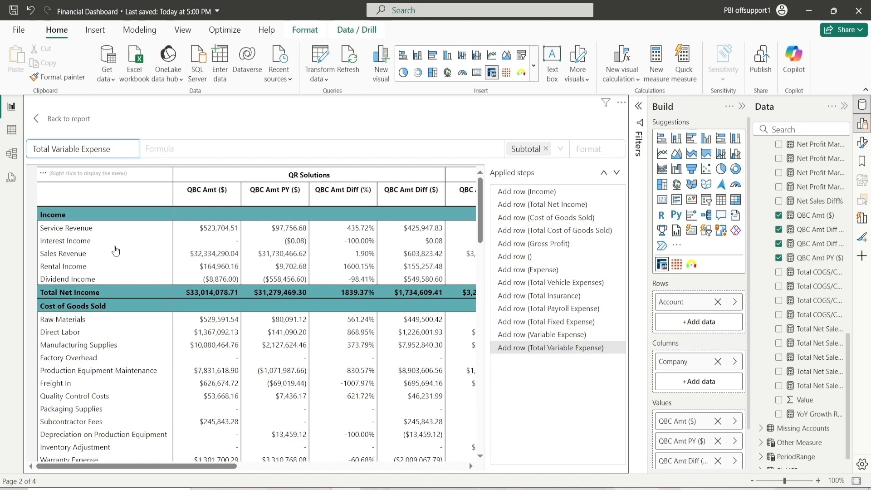
left_click(152, 154)
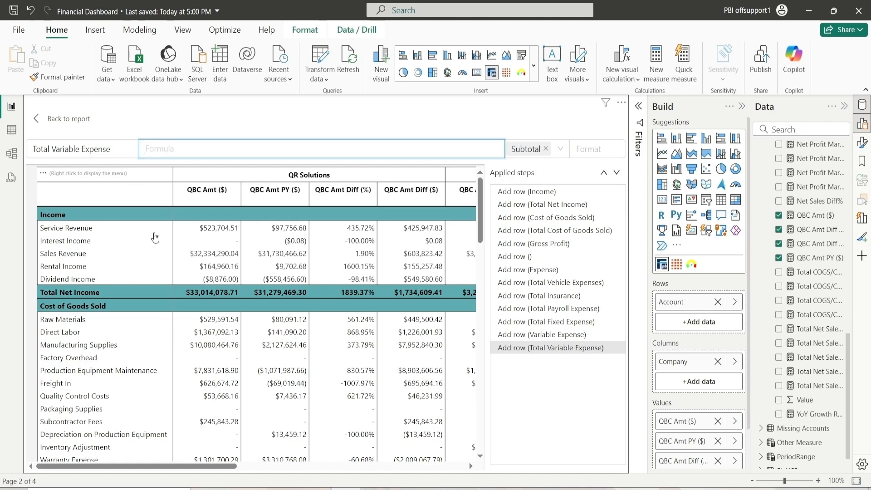
Start the Total Variable Expense formula as Advertising + Shipping + Office Supplies + Commissions + Legal Fees + Consulting Fees
scroll(97, 298, "down", 2)
scroll(97, 297, "down", 15)
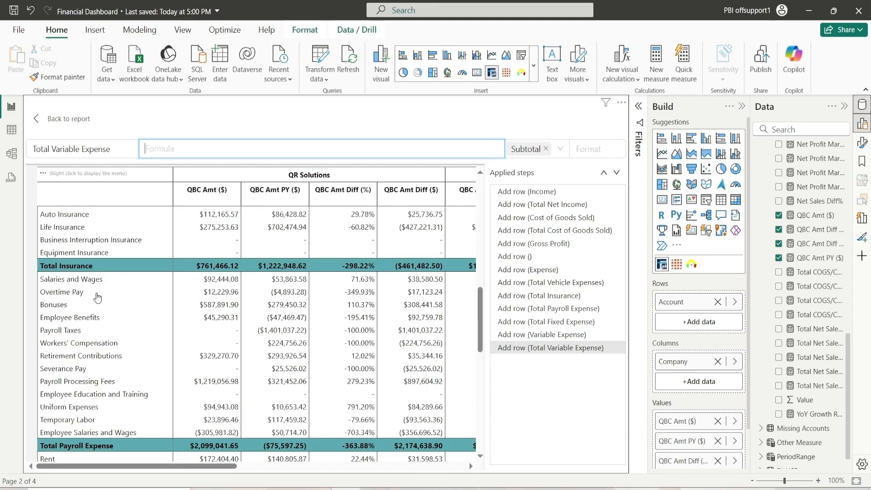
scroll(92, 296, "up", 8)
scroll(93, 296, "down", 5)
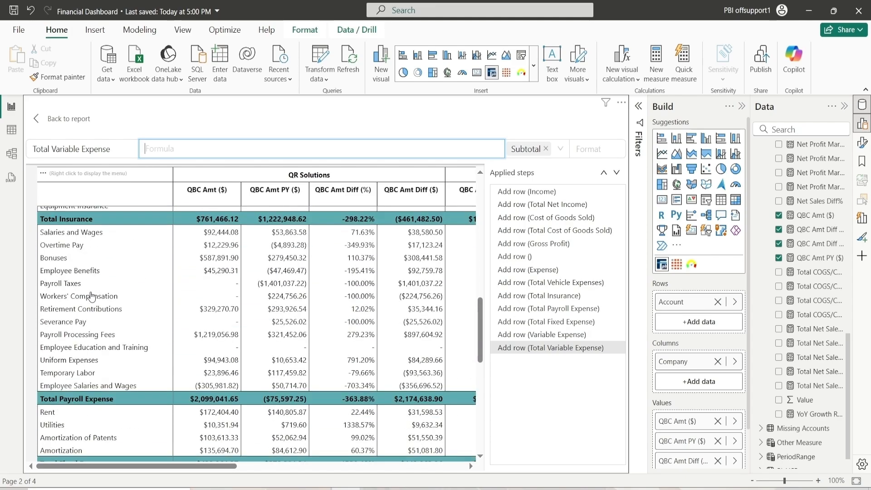
scroll(91, 294, "down", 9)
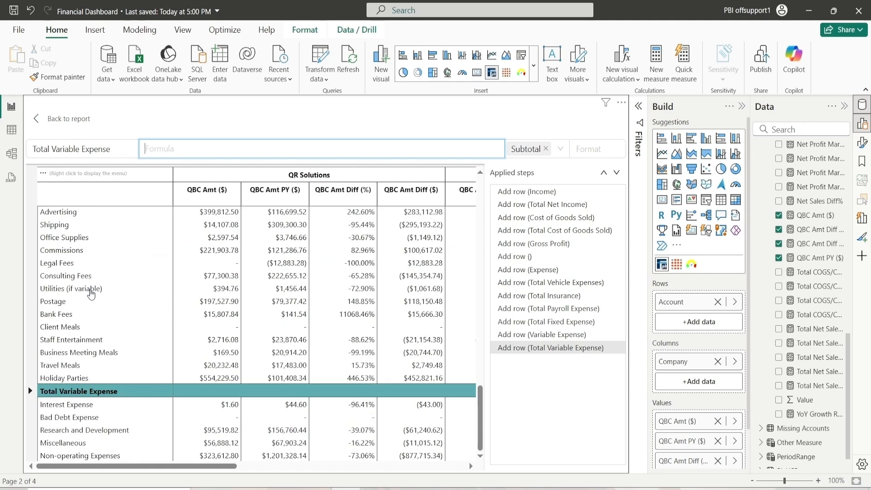
scroll(91, 294, "up", 3)
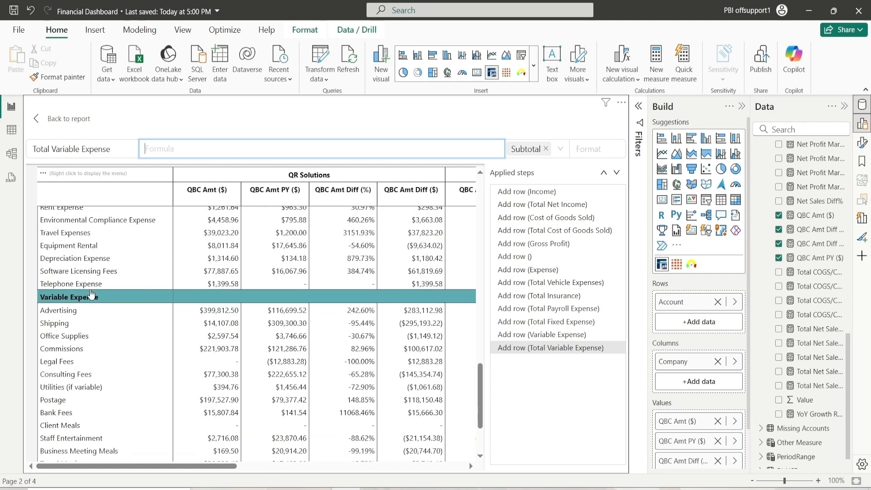
left_click(66, 313)
left_click(50, 328)
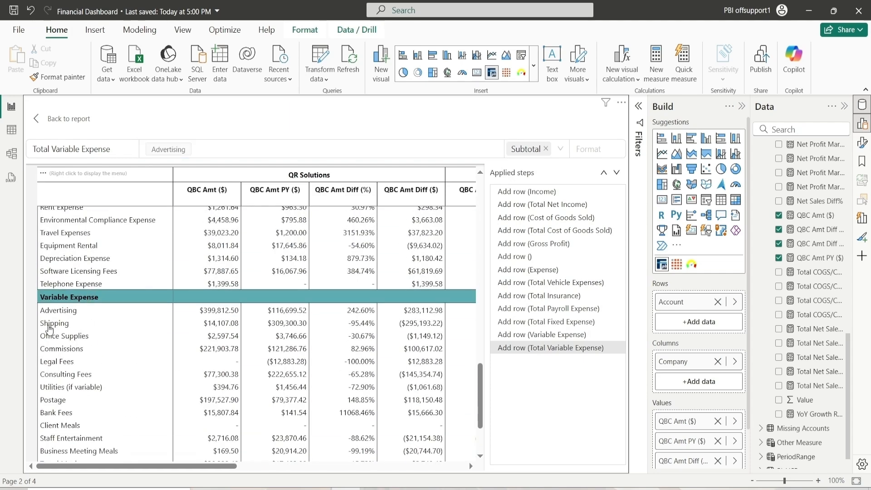
left_click(51, 338)
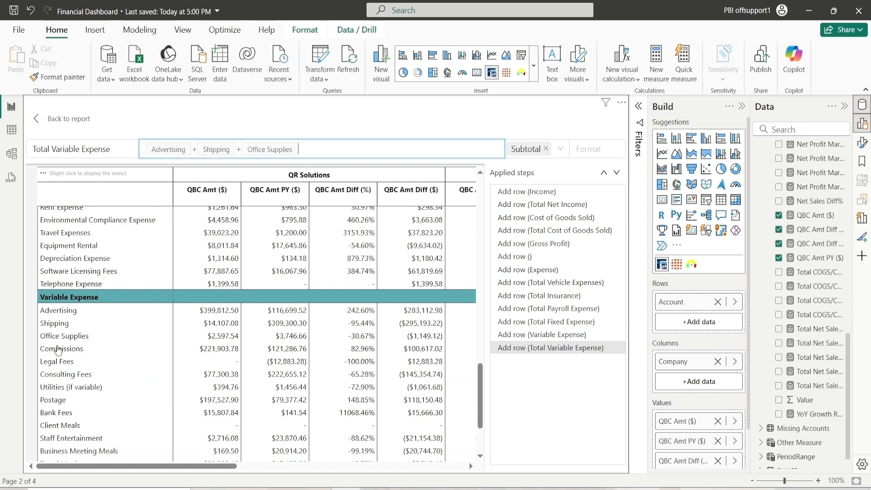
left_click(58, 350)
left_click(56, 363)
left_click(63, 377)
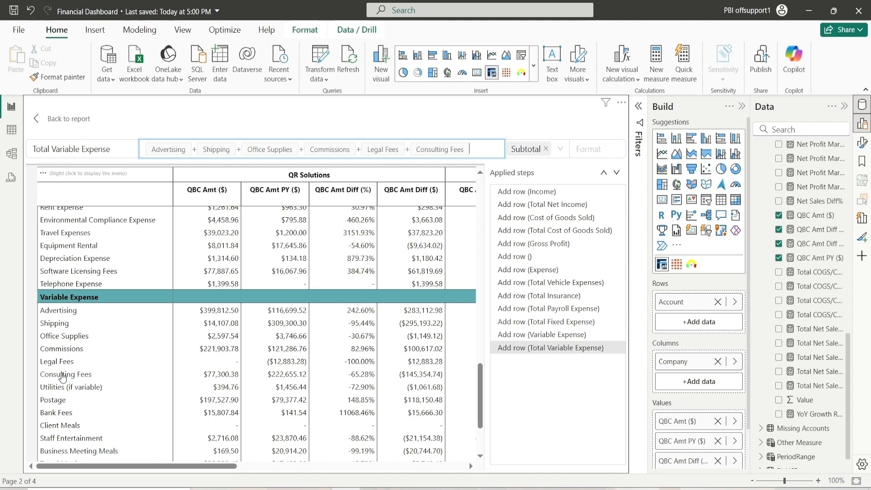
Extend the formula with Utilities (if variable), Postage, Bank Fees, Client Meals, Staff Entertainment, Business Meeting Meals, Travel Meals and Holiday Parties
scroll(63, 377, "down", 4)
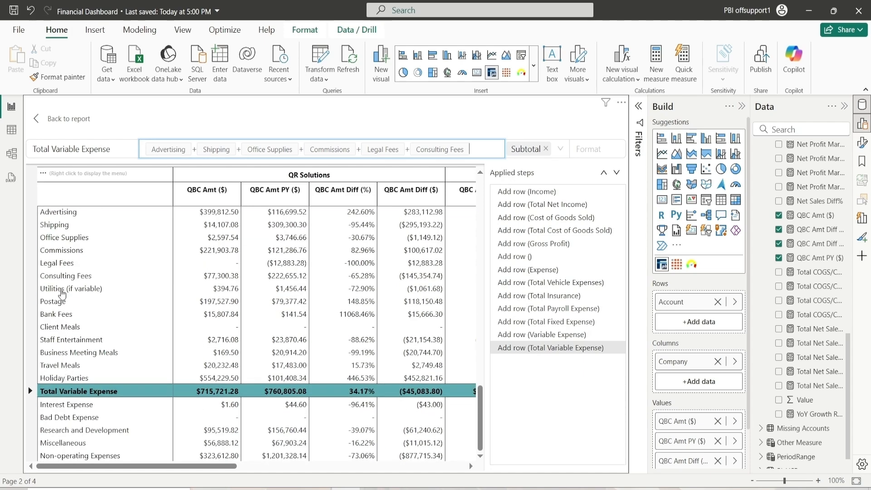
scroll(63, 298, "up", 4)
scroll(63, 298, "down", 4)
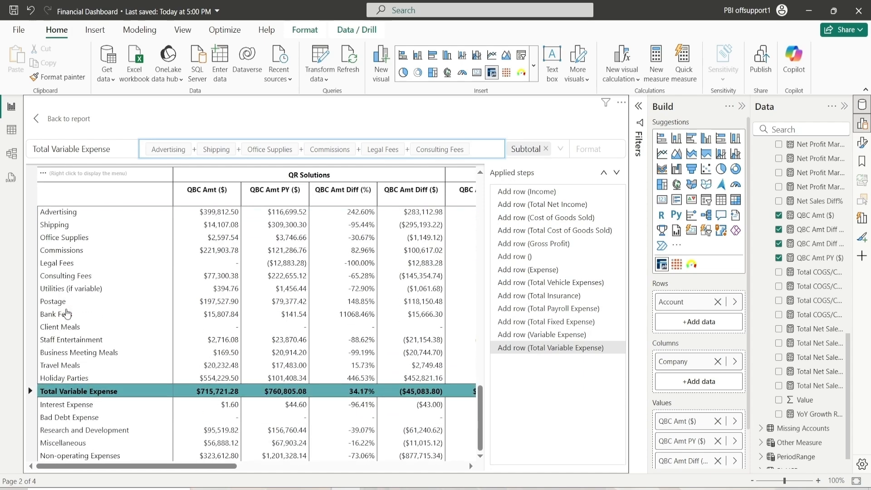
left_click(64, 290)
left_click(42, 321)
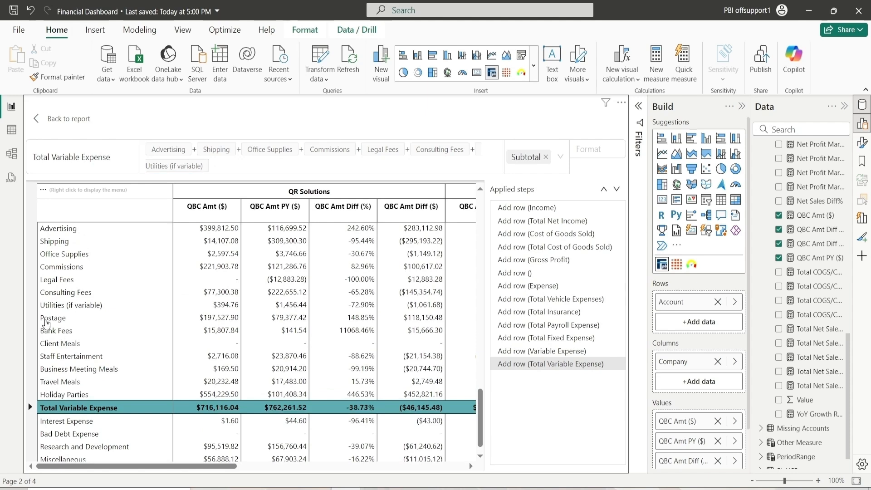
left_click(49, 335)
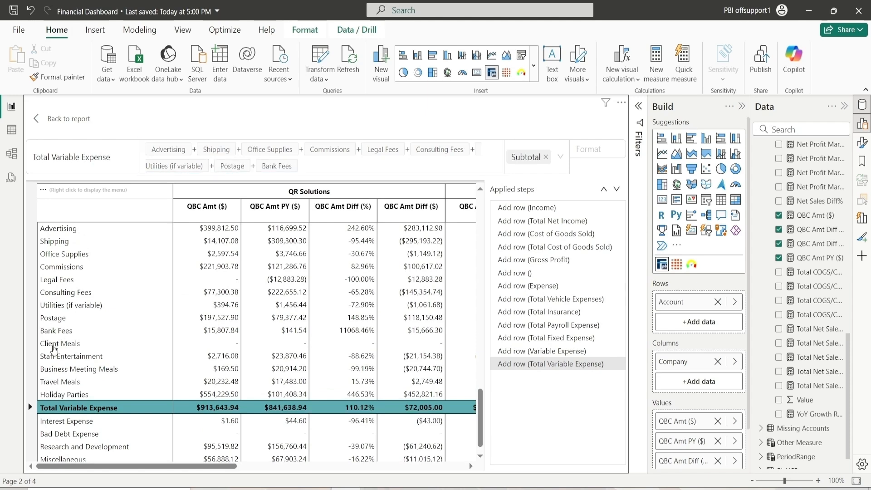
left_click(53, 345)
left_click(61, 358)
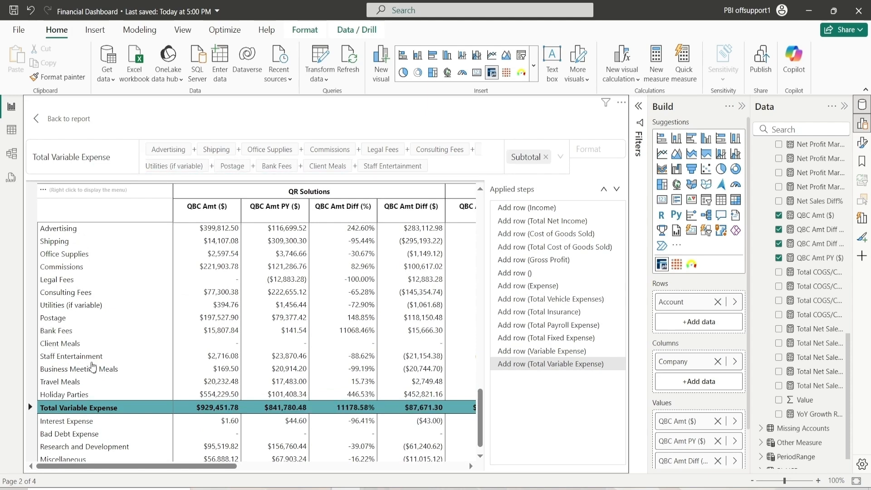
left_click(71, 373)
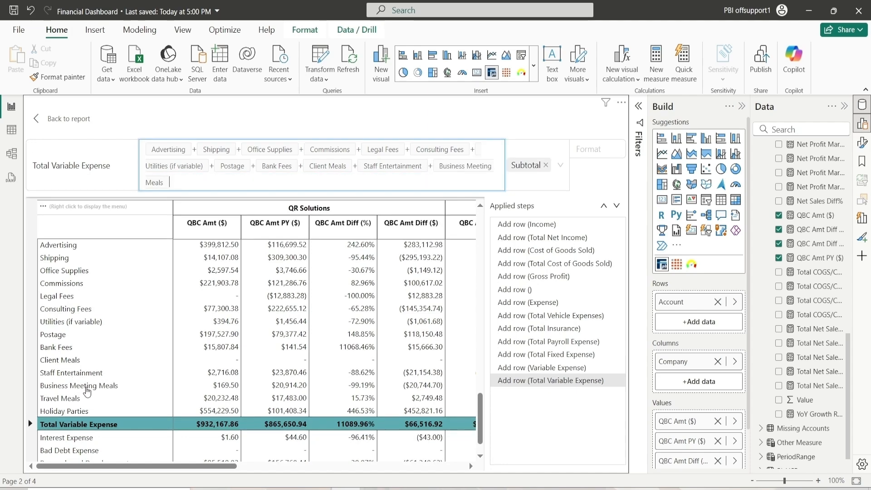
left_click(69, 399)
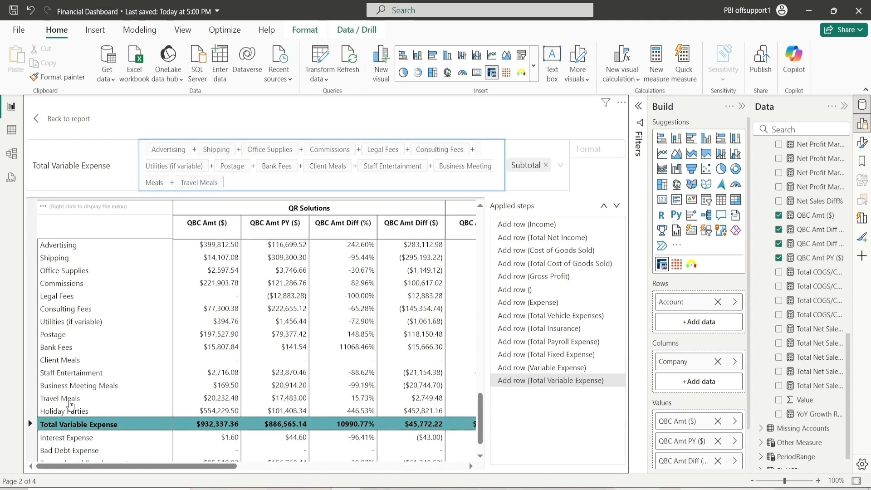
left_click(75, 413)
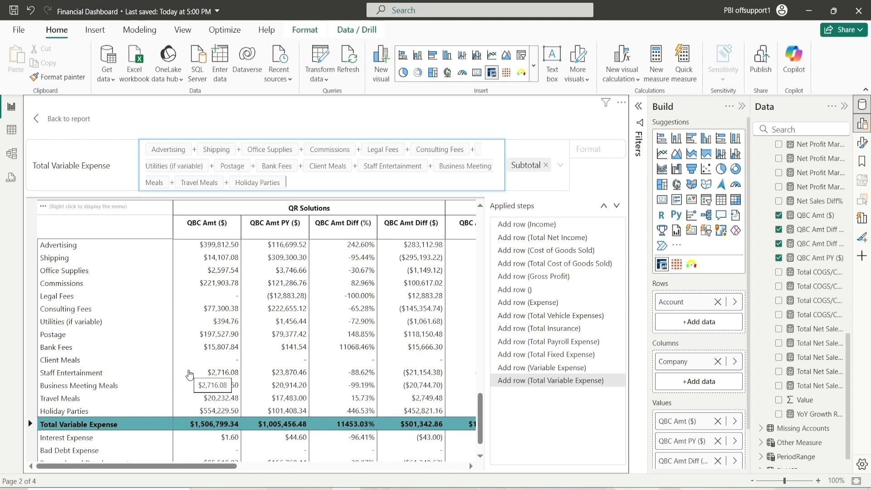
Add a new row after Total Variable Expense titled Total Expenses
scroll(190, 375, "up", 2)
scroll(190, 376, "down", 3)
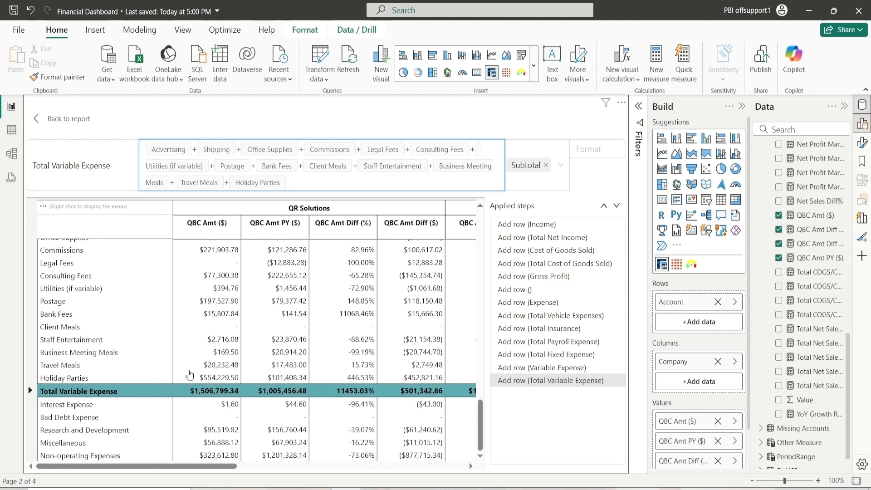
right_click(77, 397)
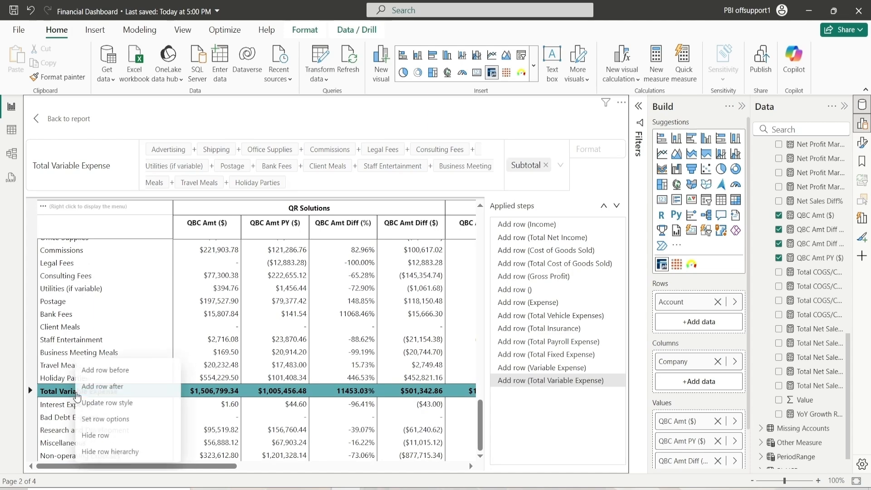
left_click(94, 389)
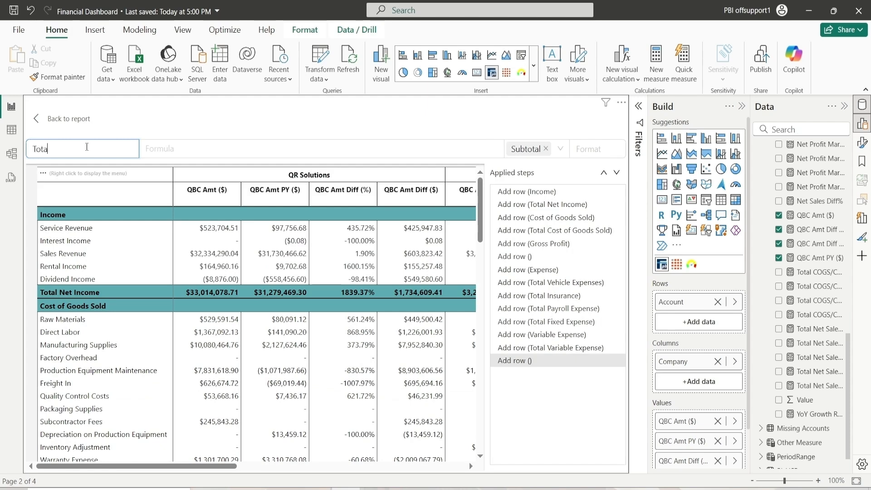
type("Total Expenses")
left_click(192, 149)
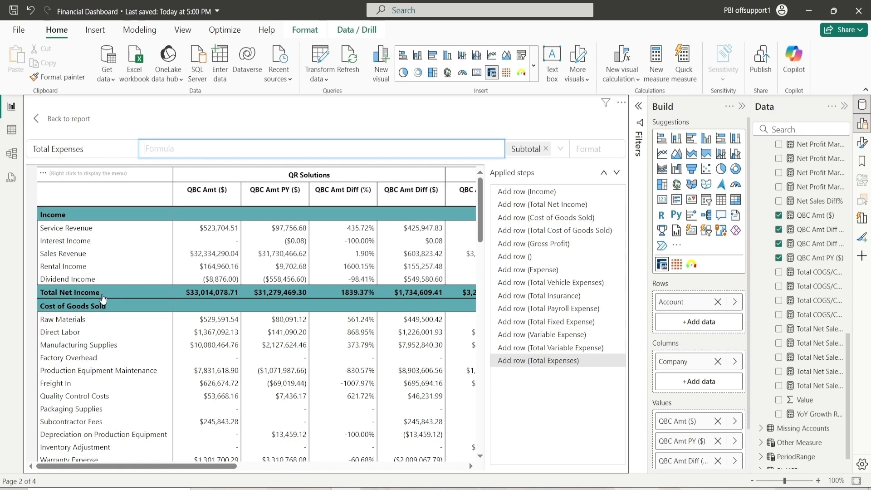
Set the Total Expenses formula to Total Vehicle Expenses + Total Insurance + Total Payroll Expense + Total Fixed Expense + Total Variable Expense
scroll(107, 301, "down", 3)
scroll(103, 300, "down", 3)
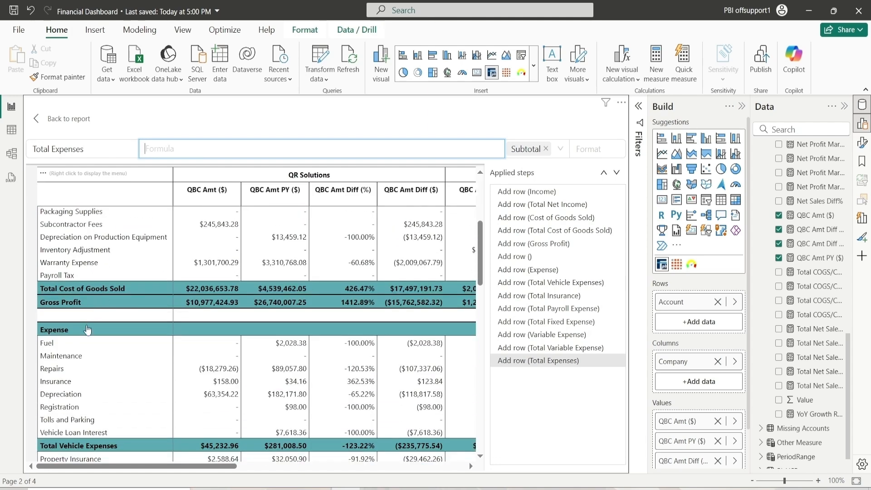
left_click(112, 444)
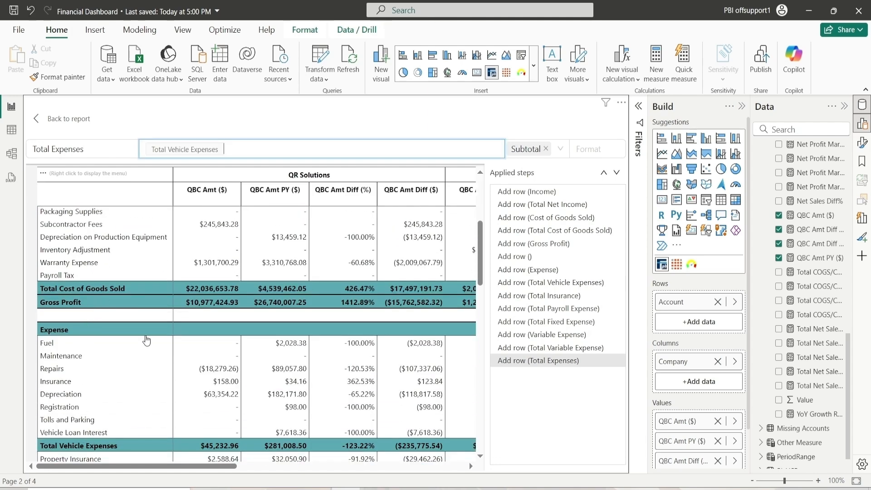
scroll(146, 341, "down", 3)
scroll(147, 340, "down", 3)
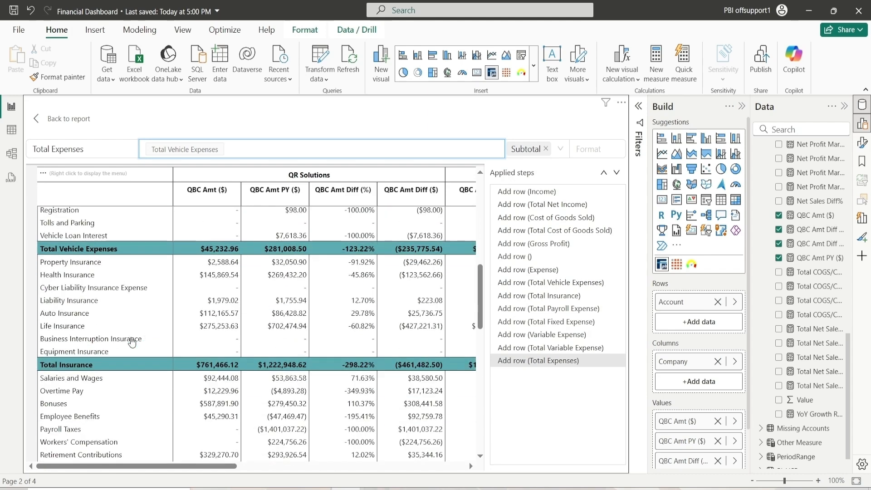
left_click(73, 366)
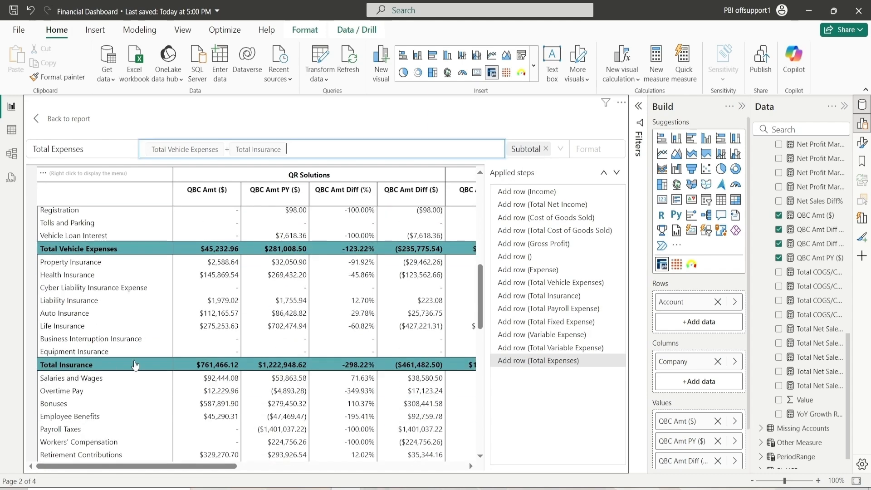
scroll(134, 365, "down", 6)
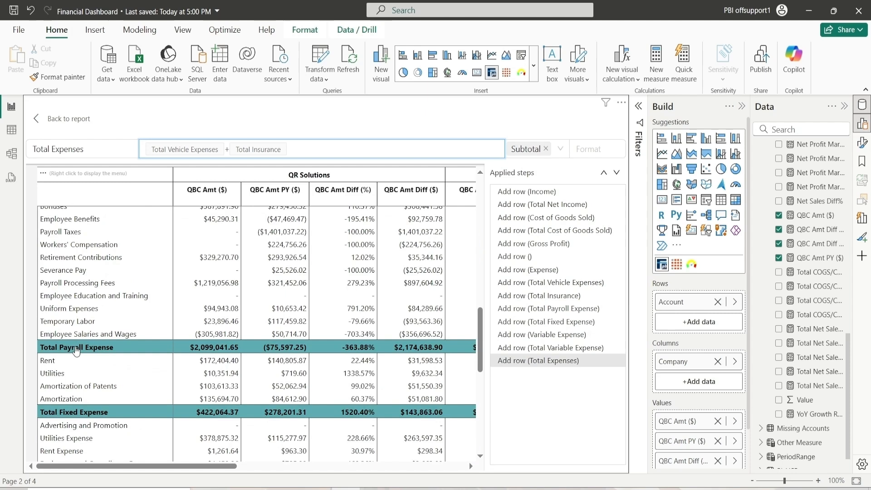
left_click(104, 349)
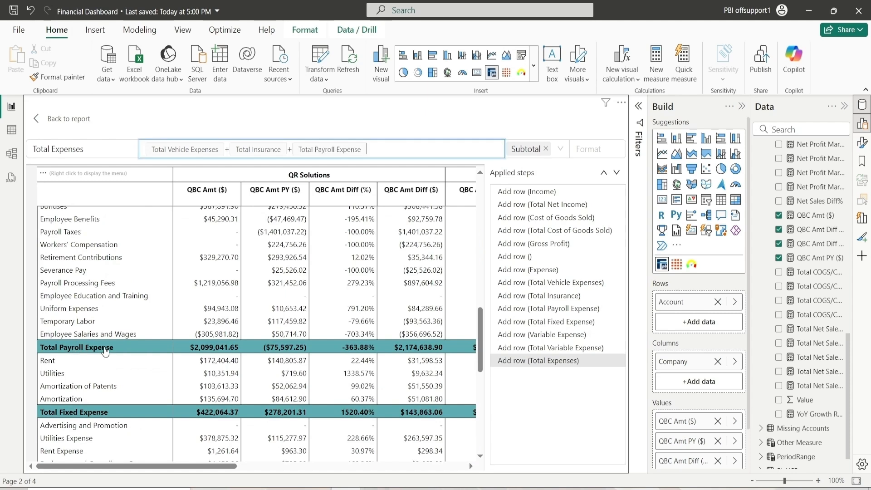
left_click(76, 412)
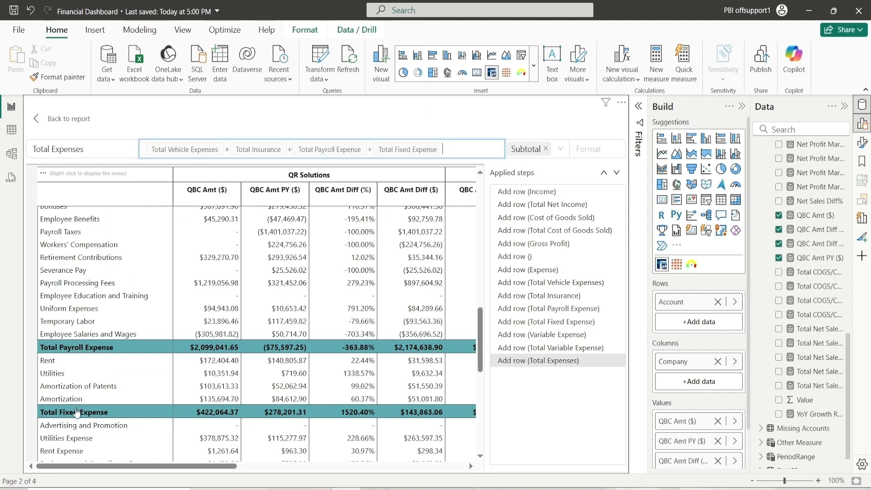
scroll(149, 357, "down", 3)
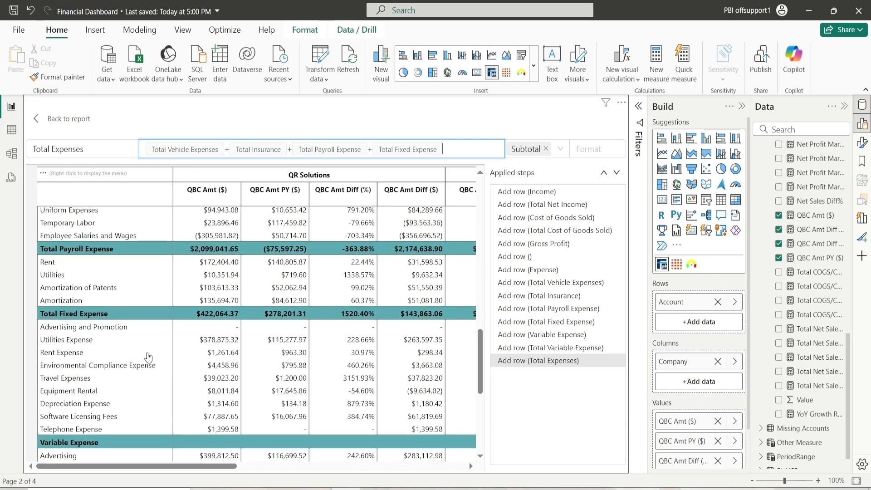
scroll(73, 395, "down", 8)
left_click(76, 382)
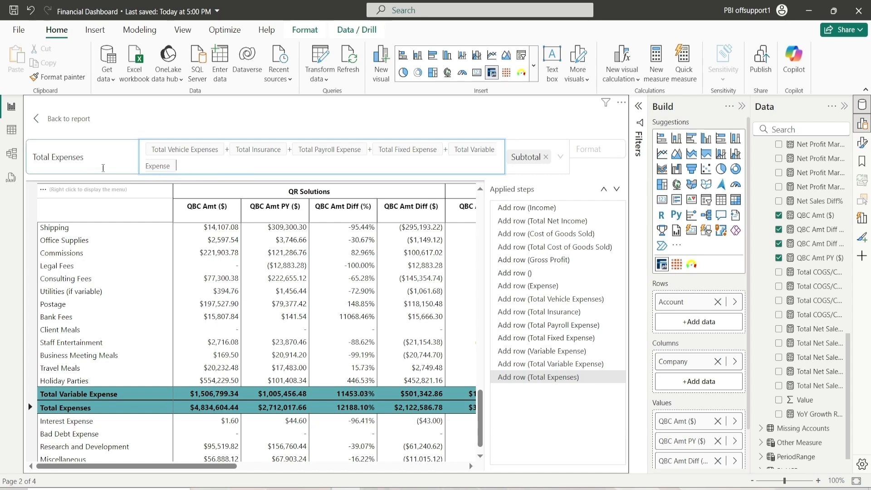
scroll(127, 308, "down", 1)
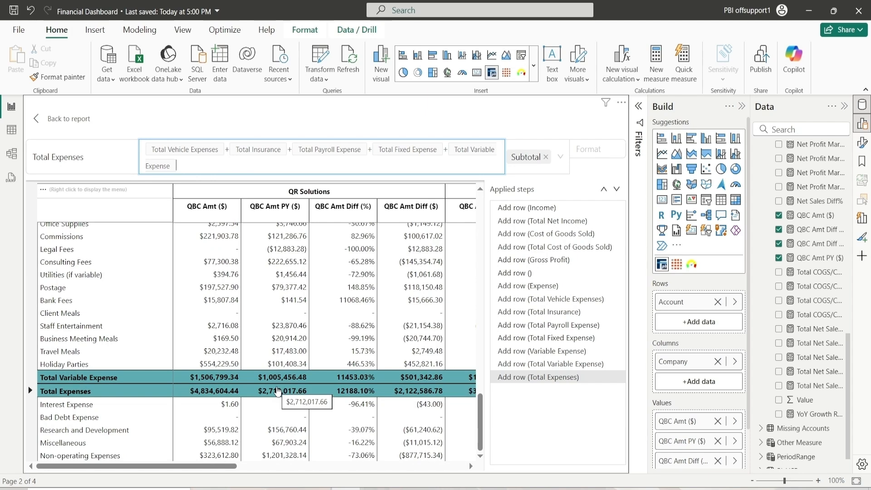
Add a new row after Total Expenses titled Net Operating Income
right_click(62, 391)
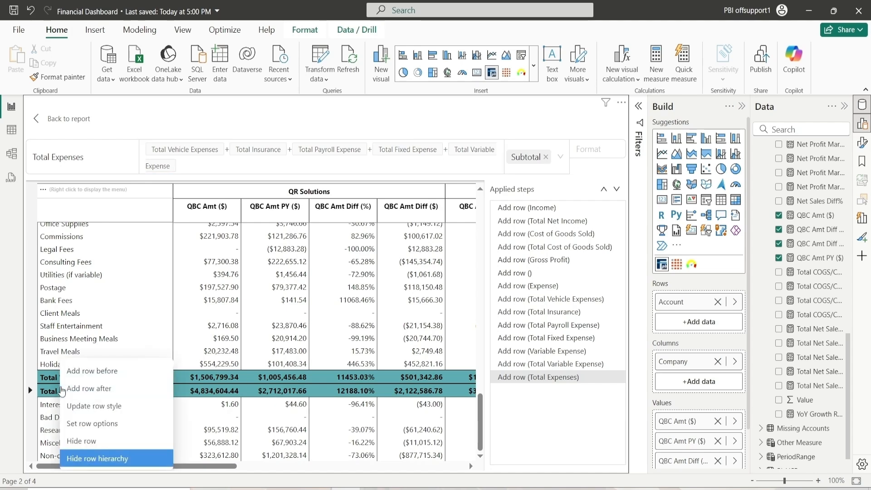
left_click(89, 390)
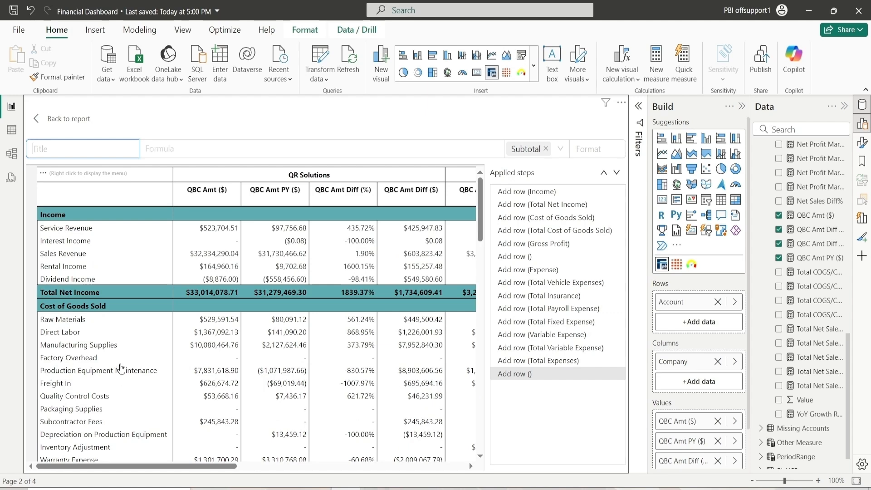
type("Net Operatong")
key("BackSpace")
key("BackSpace")
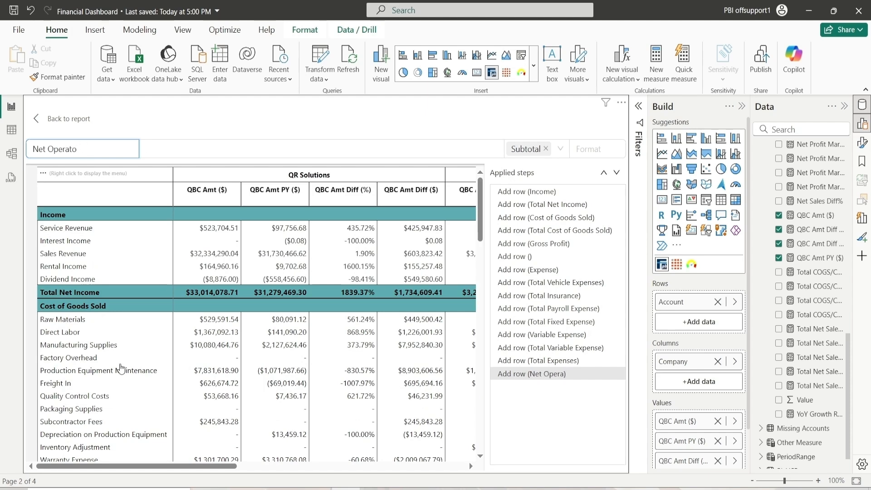
type("ng Income")
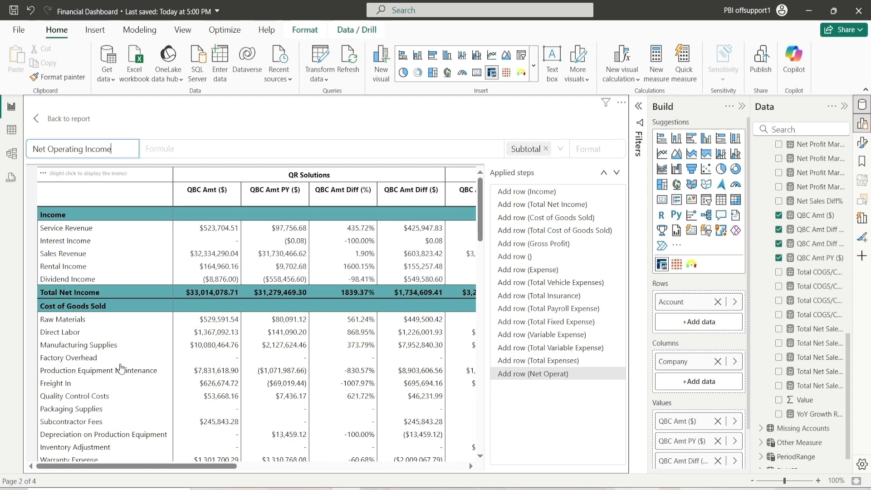
Set the Net Operating Income formula to Gross Profit - Total Expenses + Non-operating Expenses + Non-operating Expenses
left_click(194, 148)
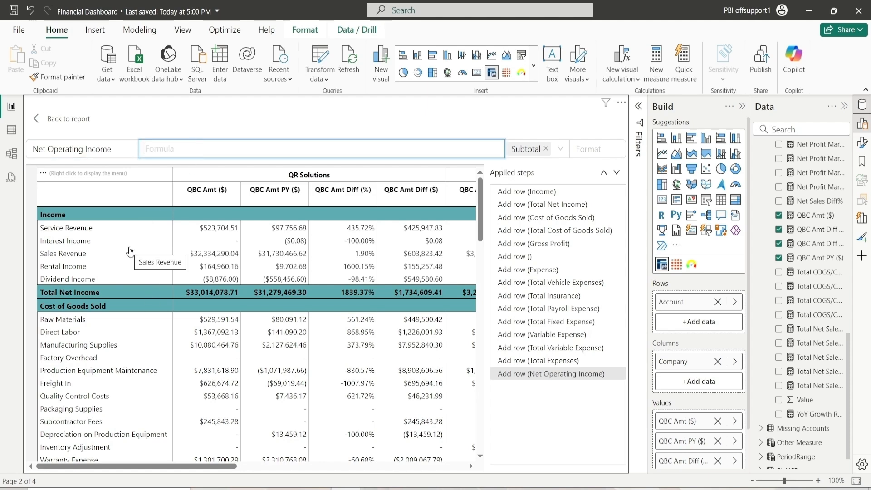
scroll(131, 251, "down", 10)
scroll(112, 280, "up", 3)
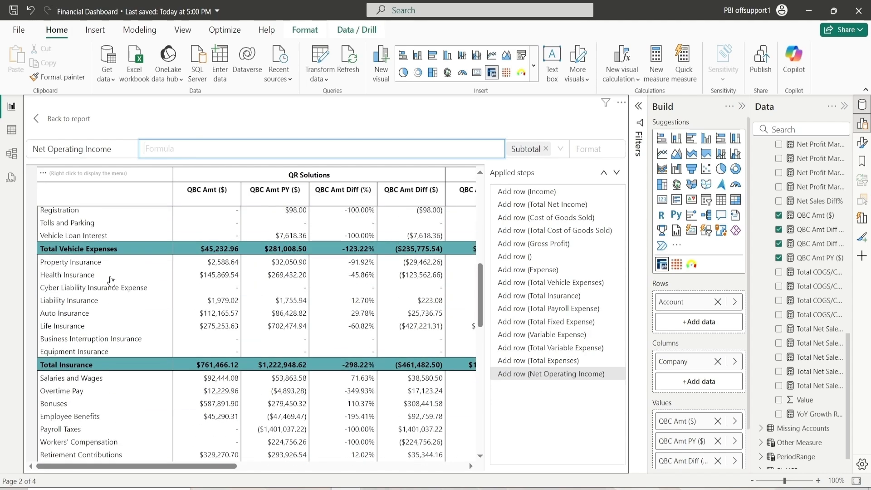
scroll(112, 280, "up", 8)
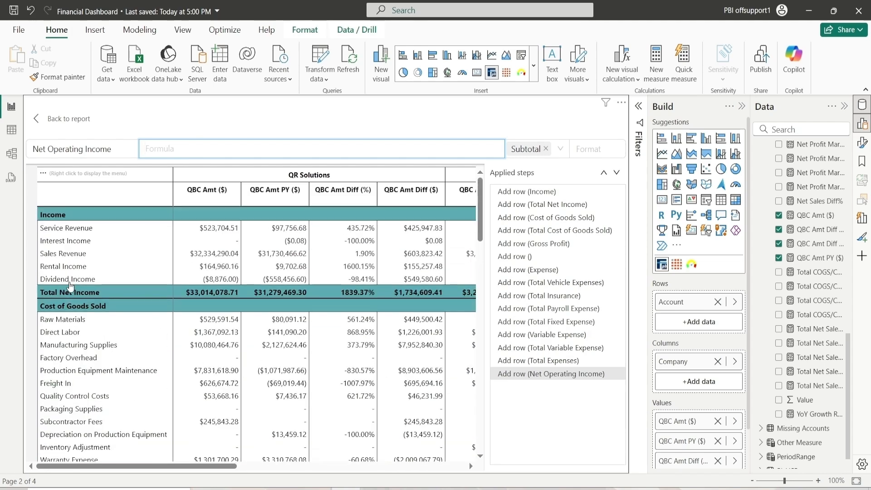
scroll(69, 285, "down", 5)
left_click(68, 304)
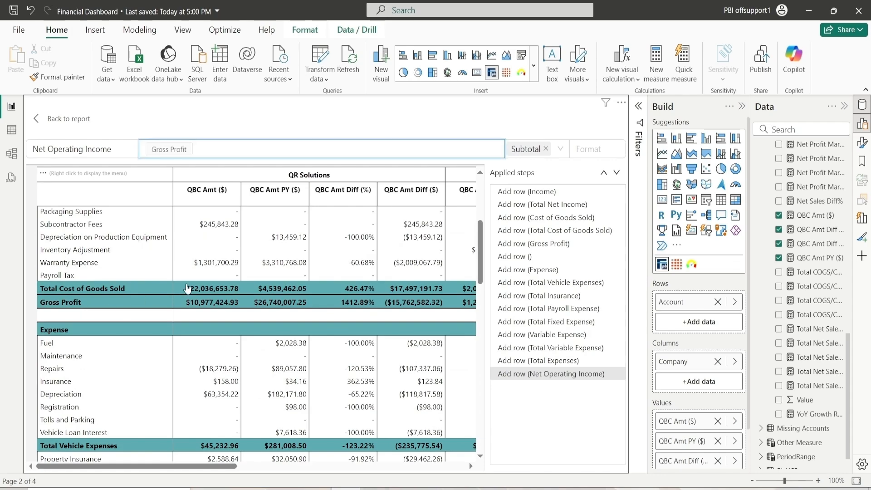
type("-")
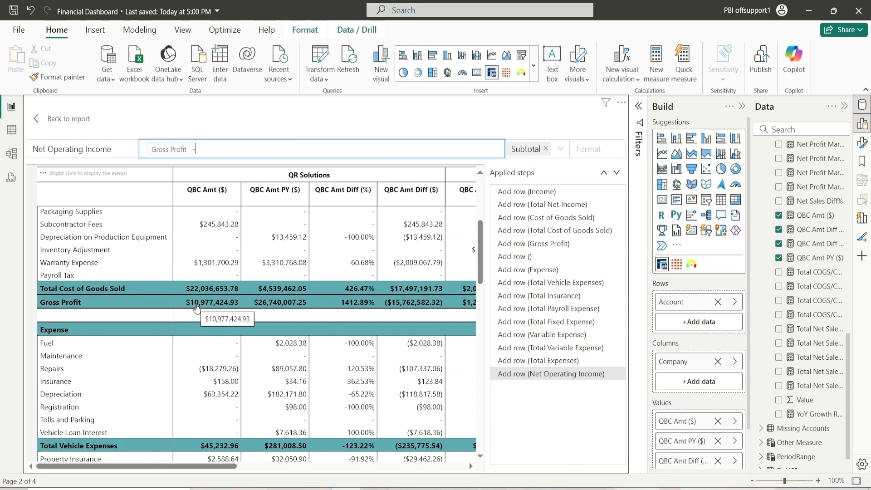
scroll(196, 307, "up", 2)
scroll(184, 306, "down", 4)
scroll(185, 306, "up", 2)
scroll(191, 309, "down", 2)
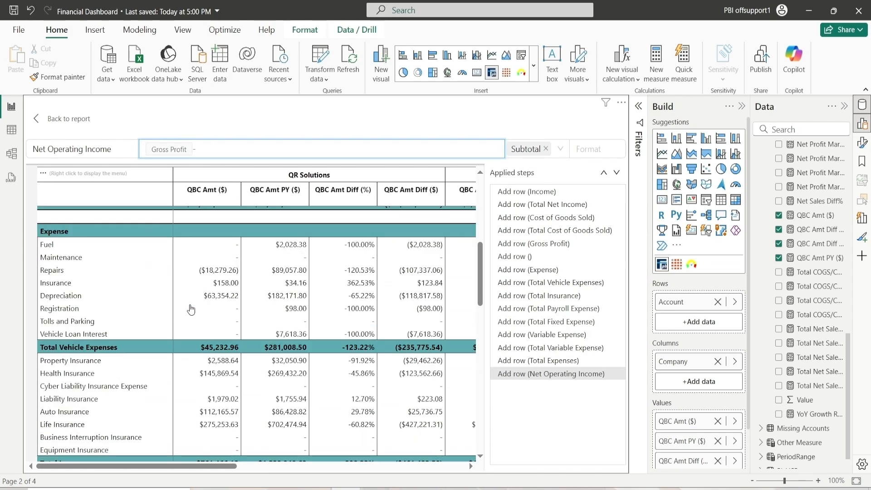
scroll(190, 309, "down", 10)
left_click(82, 380)
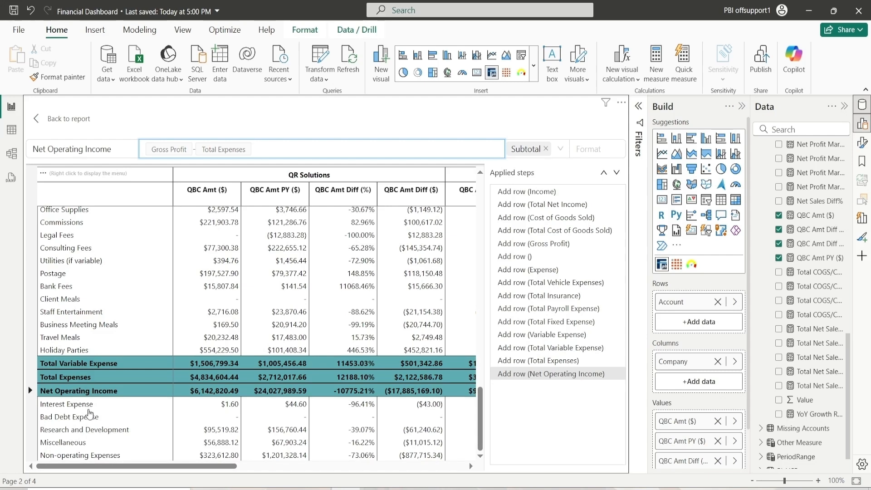
right_click(69, 464)
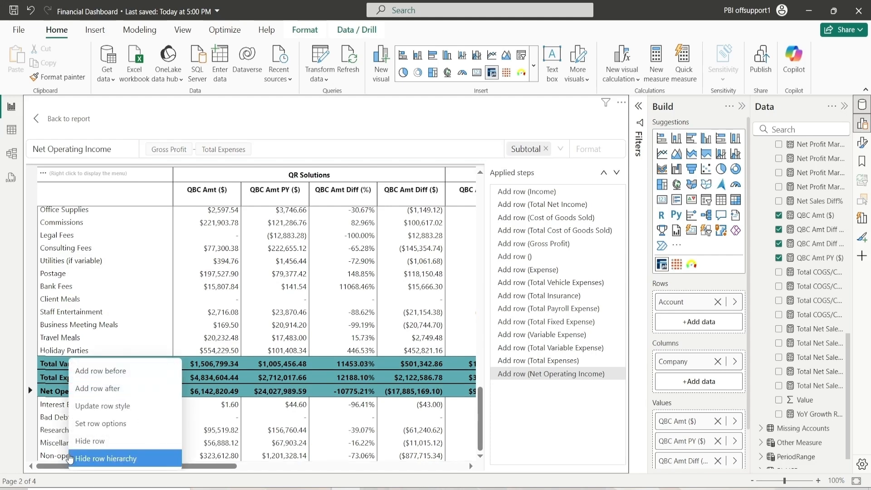
double_click(57, 457)
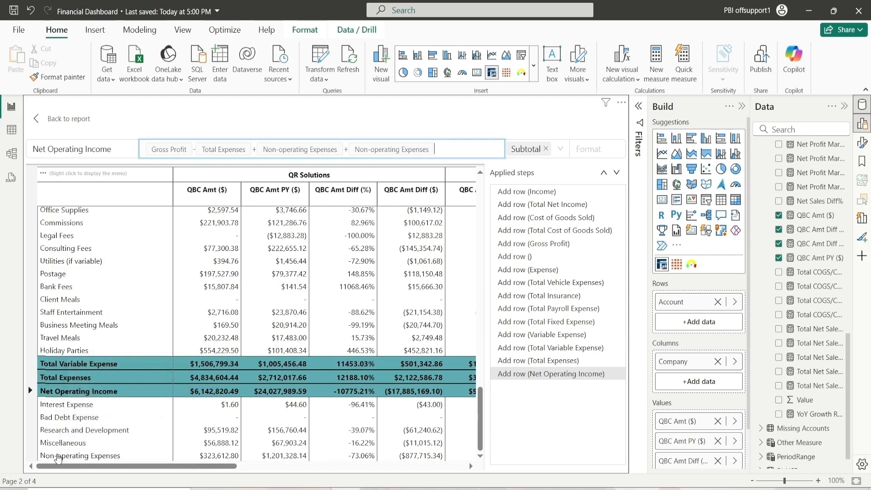
Add a new row after Non-operating Expenses titled Total Other Expenses
right_click(57, 456)
left_click(96, 388)
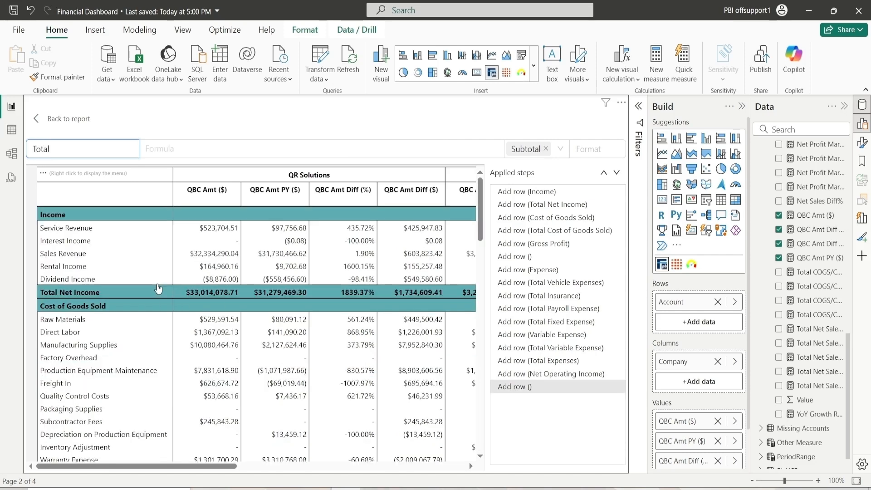
key("Tab")
type("Total Other Ex")
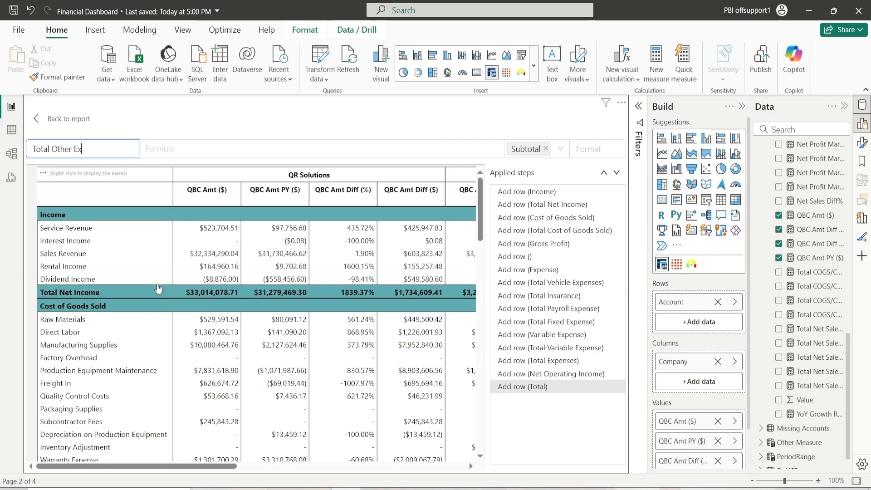
type("penses")
key("Tab")
Set the Total Other Expenses formula to Interest Expense + Bad Debt Expense + Research and Development + Miscellaneous + Non-operating Expenses
scroll(138, 334, "down", 15)
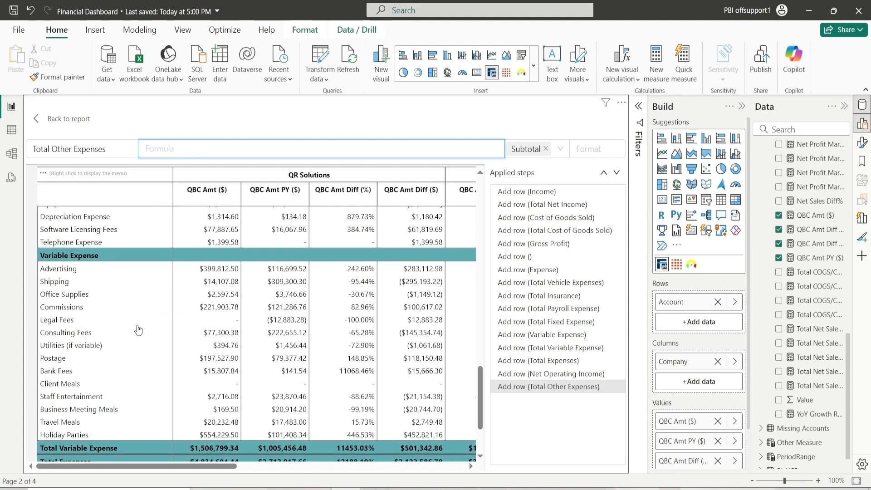
scroll(137, 330, "down", 2)
scroll(136, 330, "down", 2)
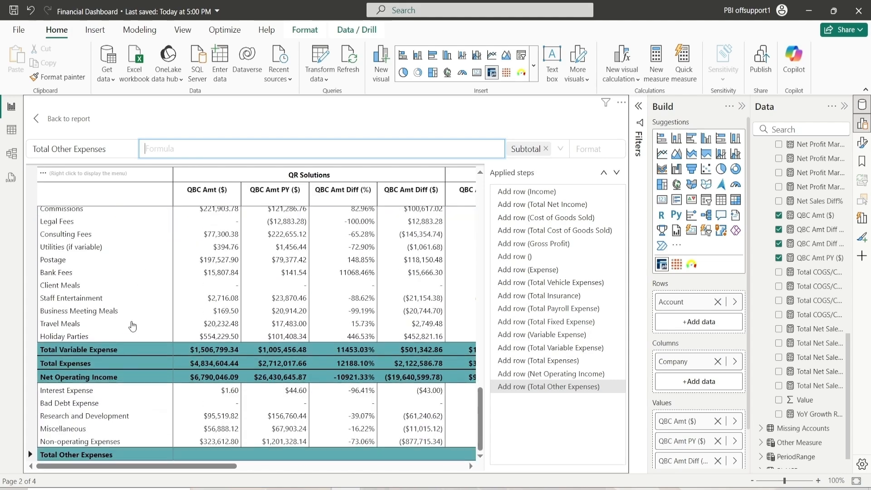
left_click(73, 393)
left_click(68, 405)
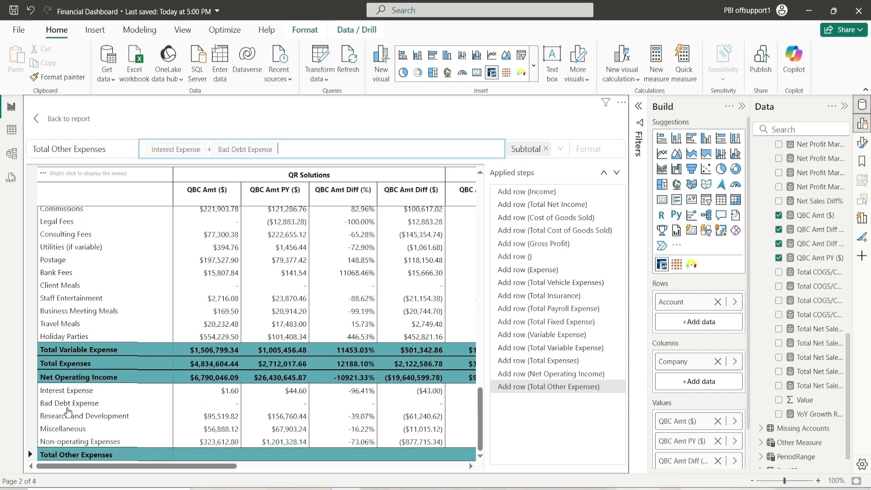
left_click(68, 416)
left_click(69, 429)
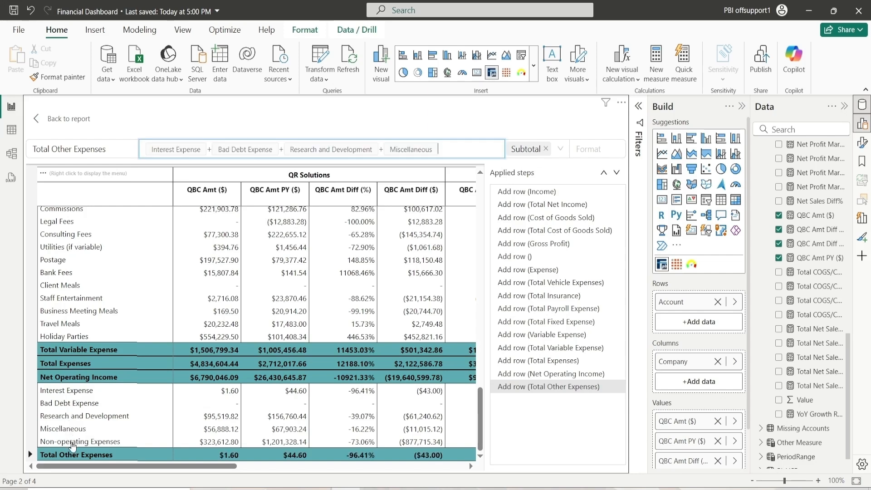
left_click(71, 442)
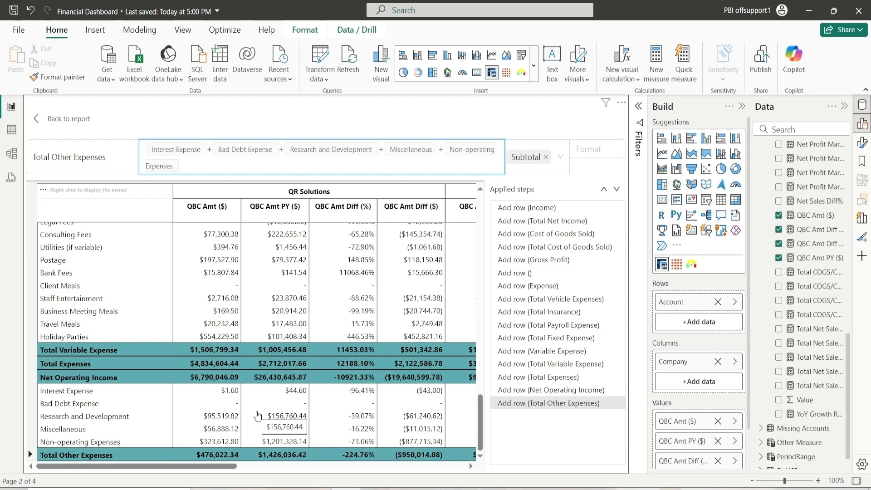
Add a new row after Total Other Expenses titled Net Other Income
right_click(90, 456)
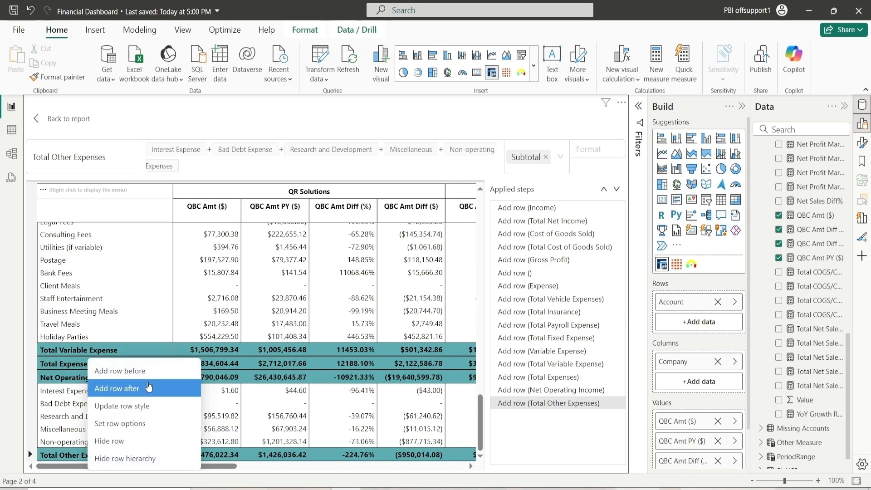
left_click(149, 388)
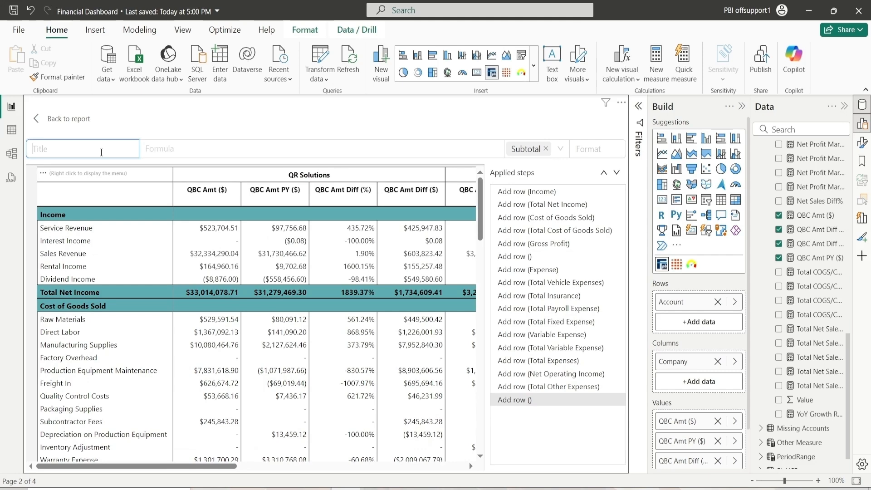
type("Net O")
type("hter")
key("BackSpace")
key("BackSpace")
key("BackSpace")
key("BackSpace")
type("t")
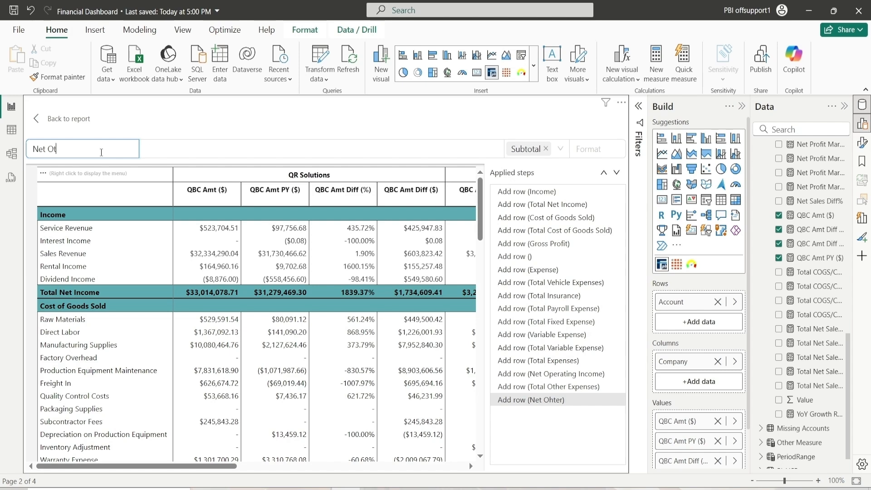
type("her Income")
Set the Net Other Income formula to Total Other Expenses * -1
left_click(152, 151)
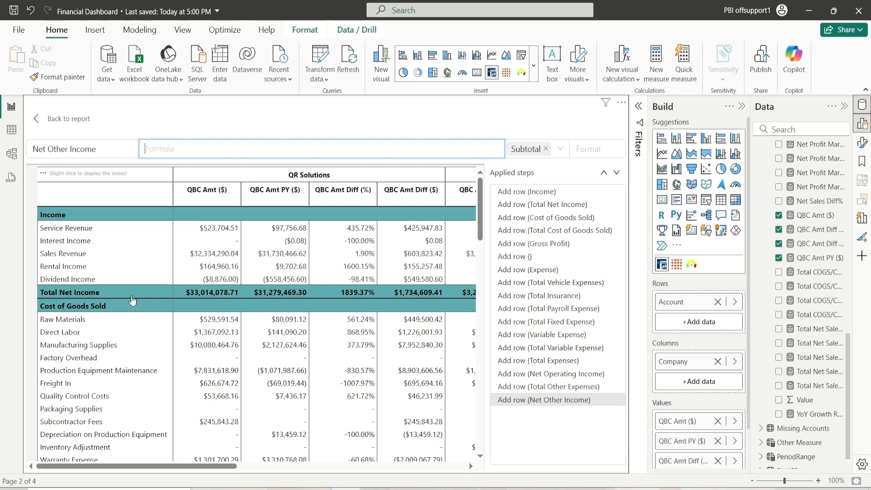
scroll(132, 300, "down", 5)
scroll(132, 300, "down", 10)
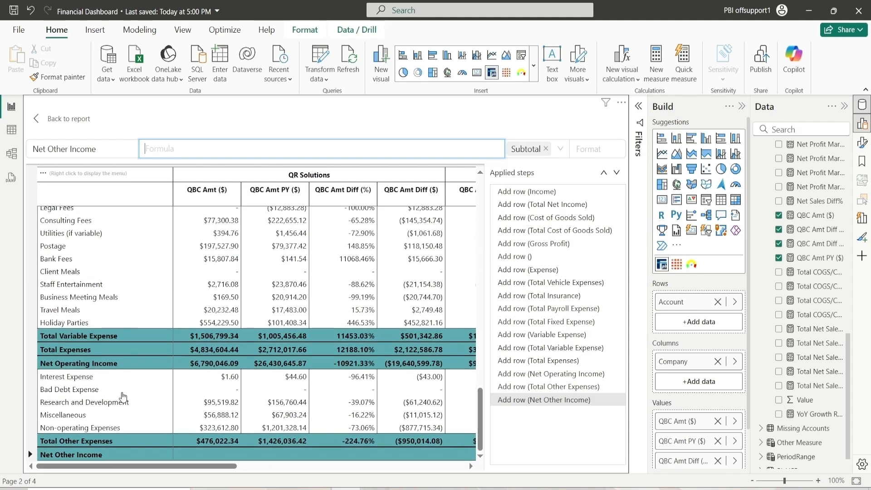
left_click(91, 445)
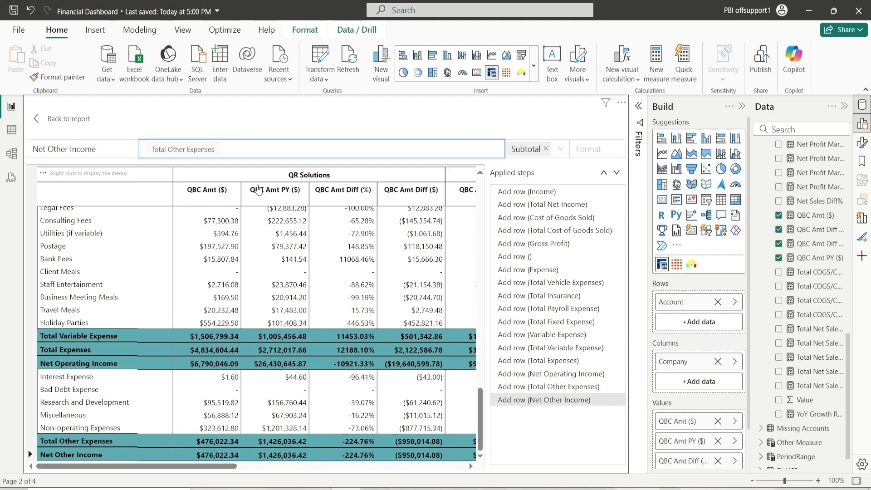
type("* -1")
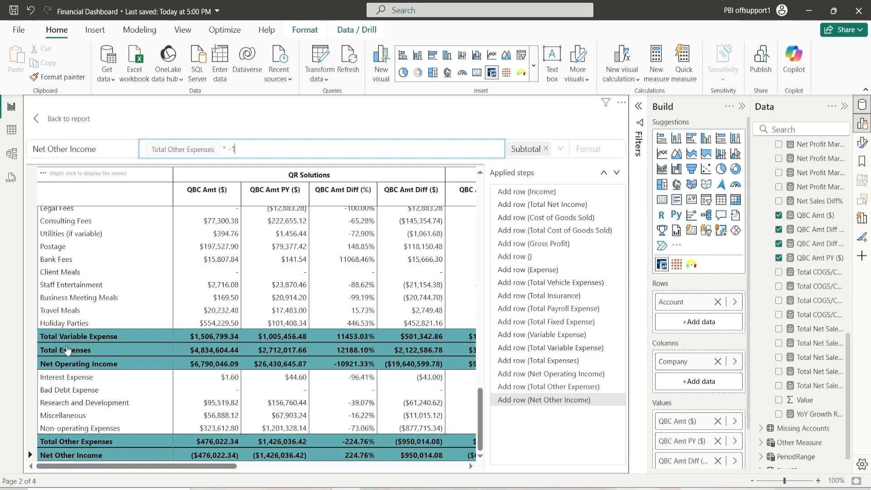
right_click(83, 454)
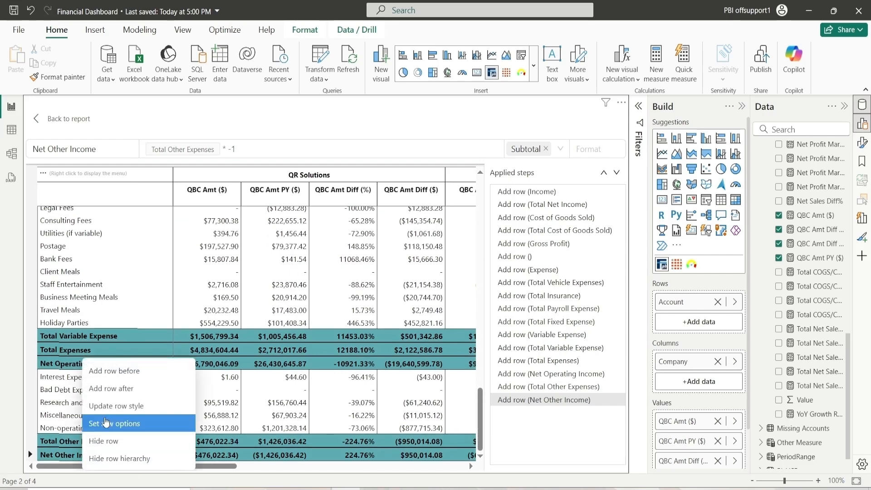
left_click(124, 386)
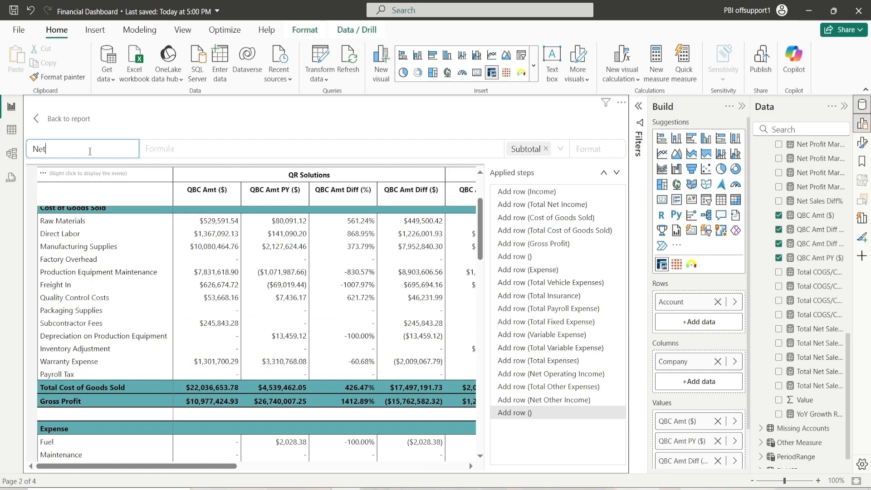
type("Net Income")
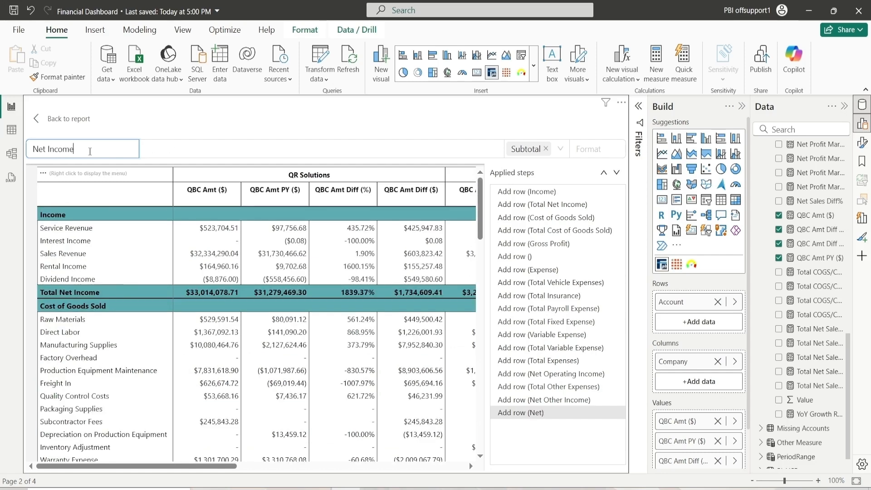
left_click(171, 158)
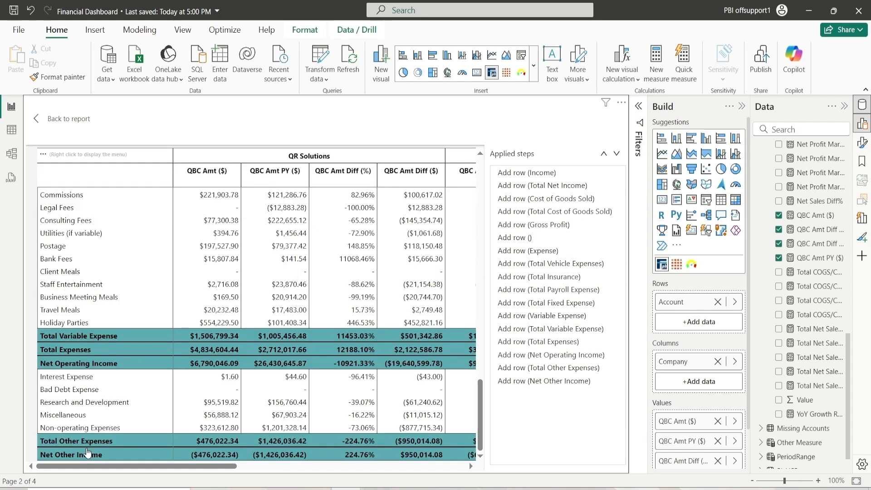
Add a new row after Net Other Income titled Net Income
left_click(87, 455)
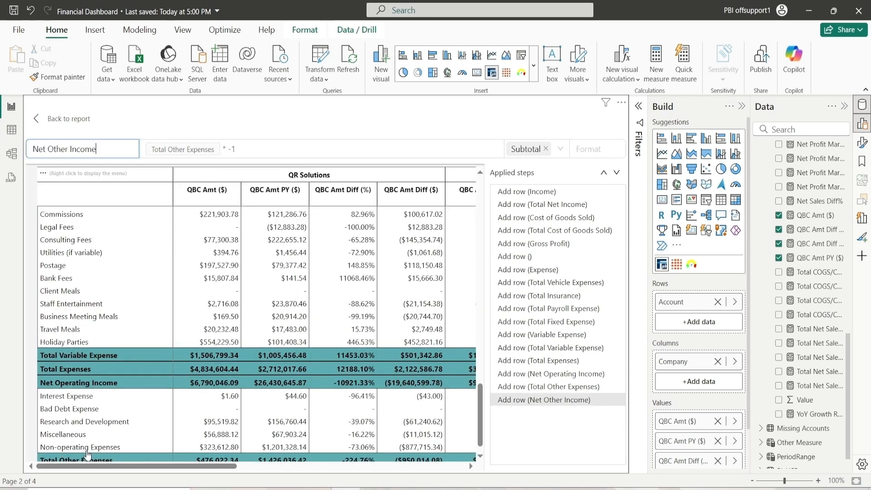
right_click(85, 460)
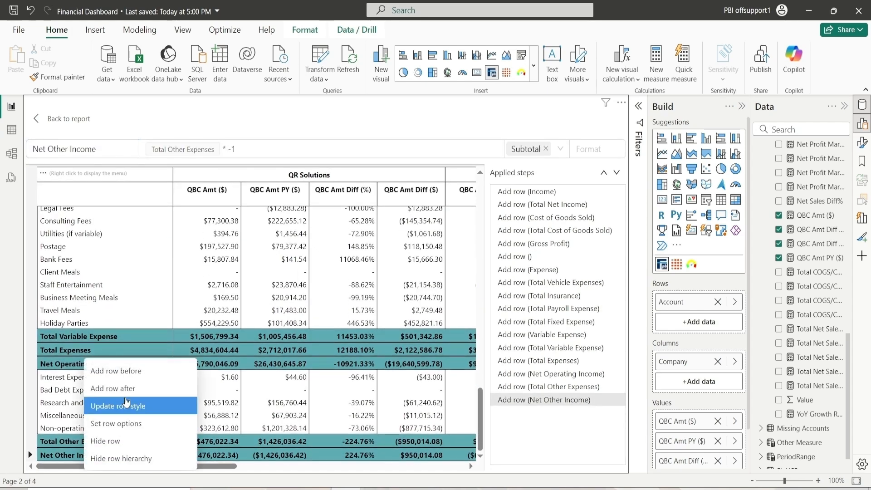
left_click(114, 384)
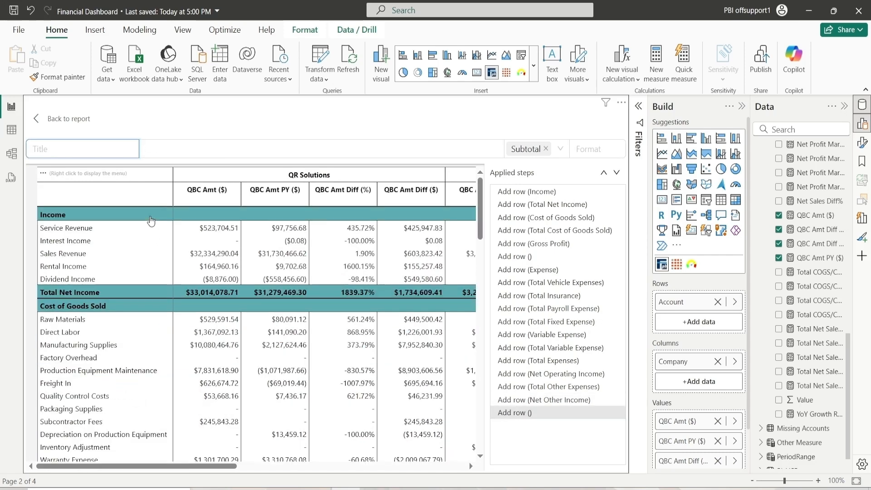
type("Net Income")
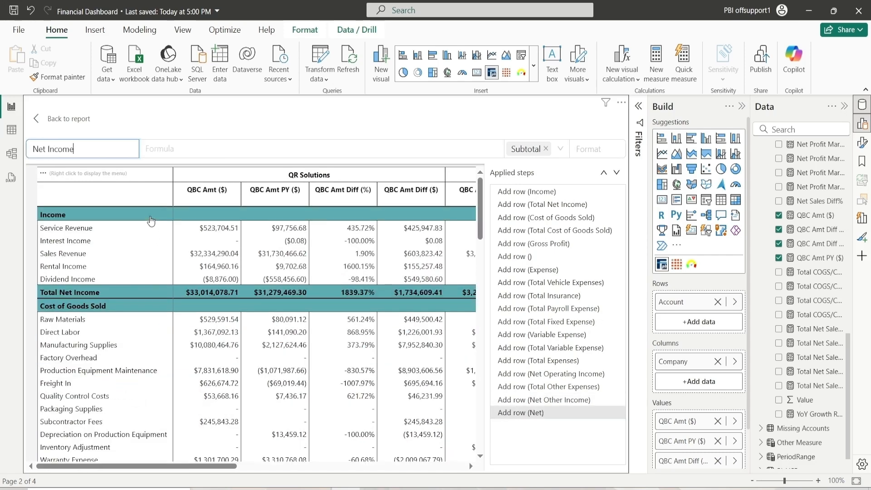
Set the Net Income formula to Net Operating Income + Net Other Income and return to the report
left_click(196, 152)
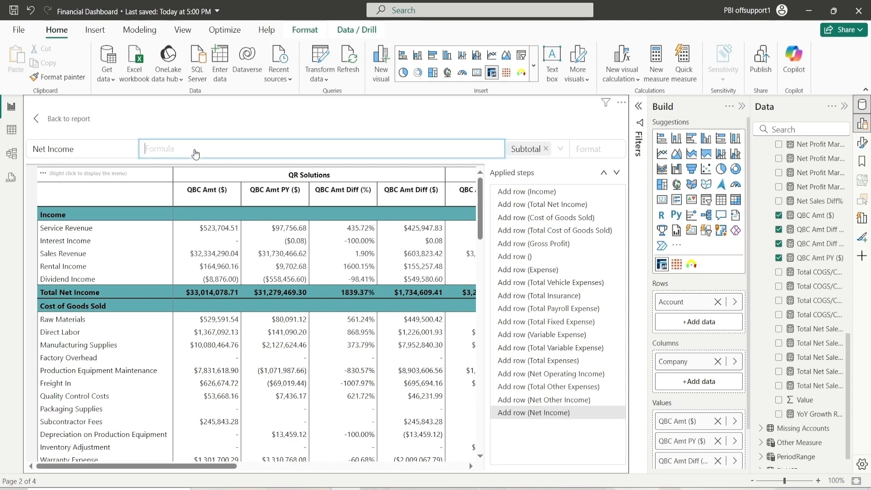
scroll(225, 316, "down", 2)
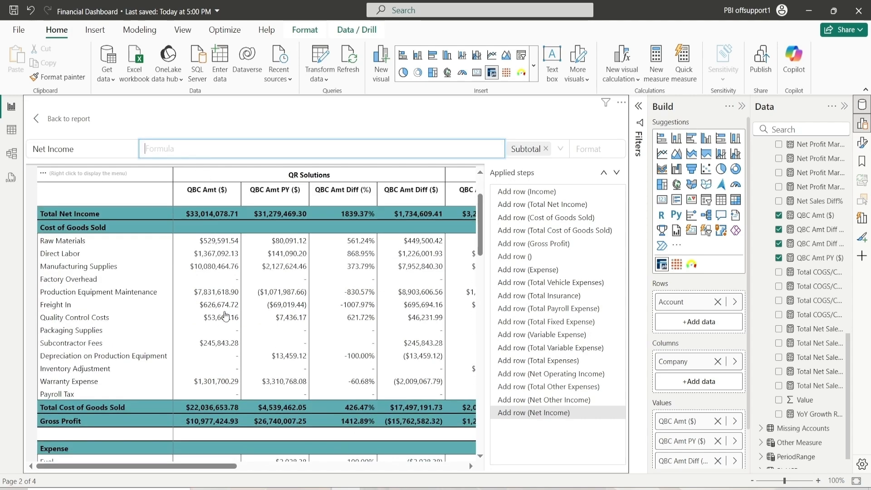
scroll(225, 316, "down", 12)
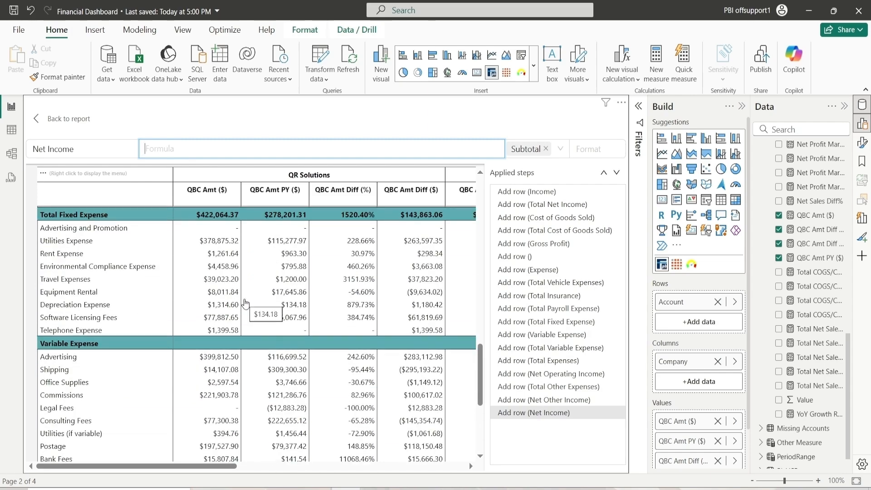
scroll(279, 320, "down", 5)
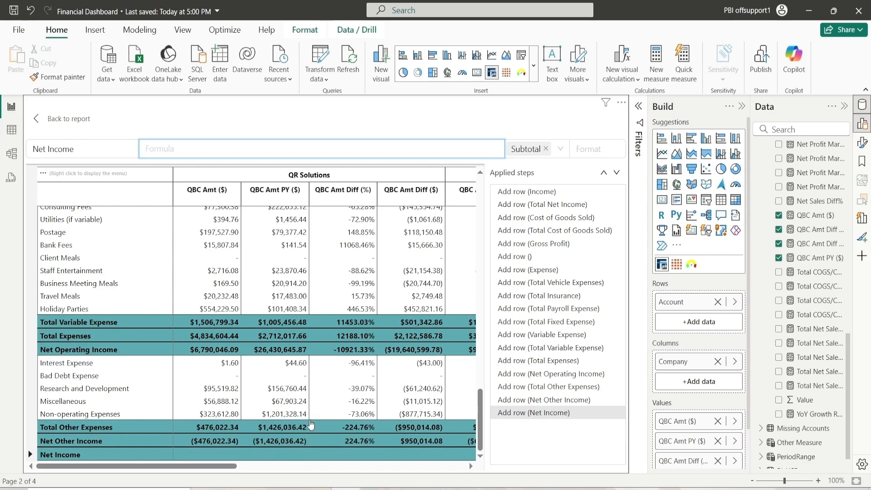
left_click(95, 356)
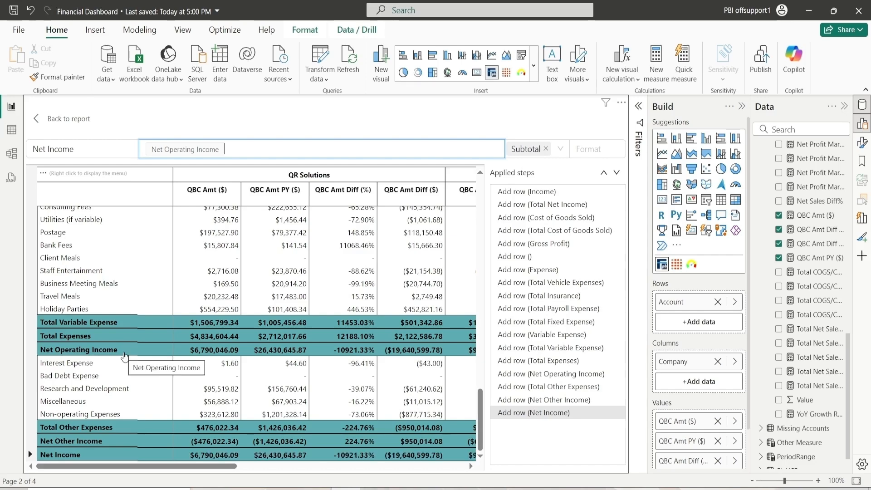
mouse_move(279, 466)
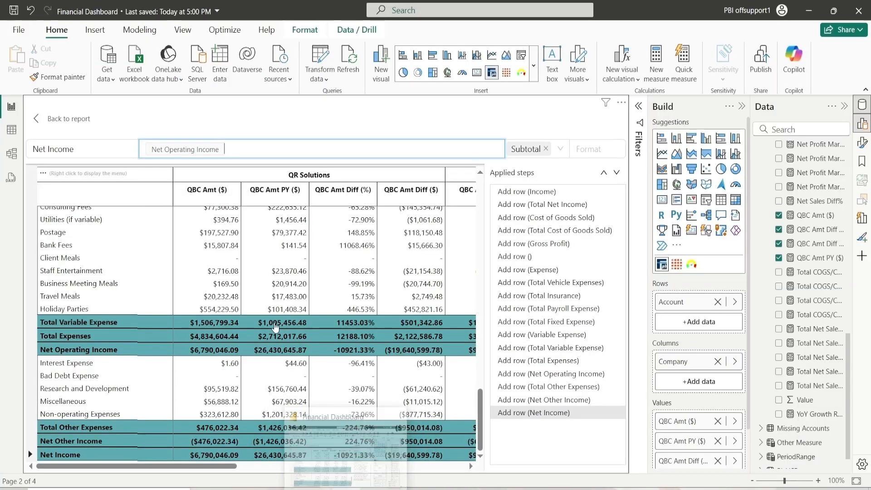
left_click(107, 441)
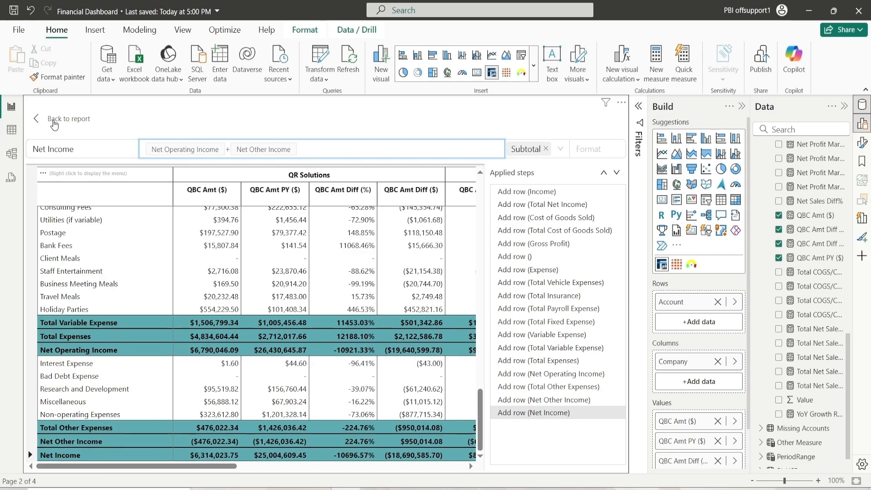
left_click(54, 124)
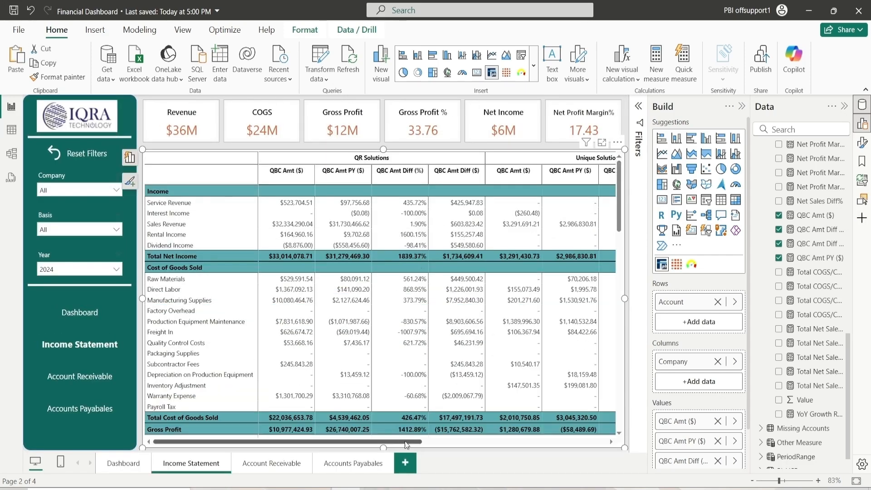
Rename the QBC Amt ($) value field in the matrix to Current Year
mouse_move(411, 445)
left_mouse_down()
mouse_move(598, 438)
mouse_move(411, 435)
left_mouse_up()
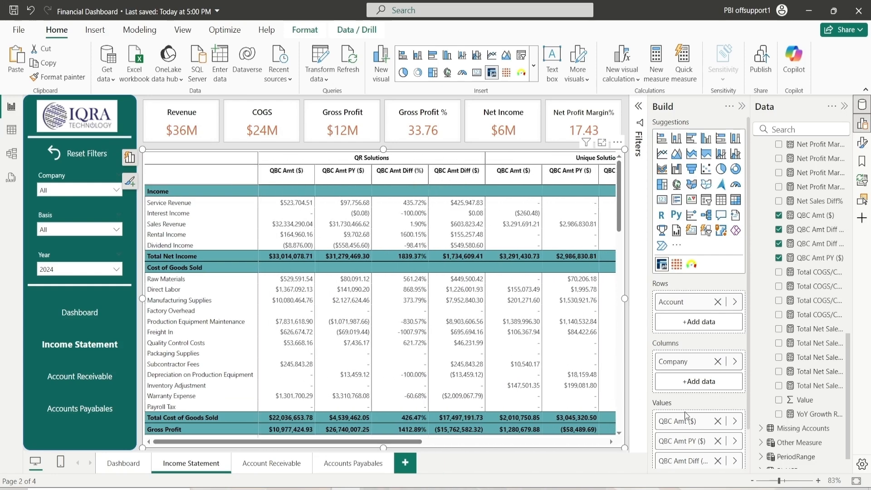
scroll(691, 413, "down", 2)
double_click(693, 378)
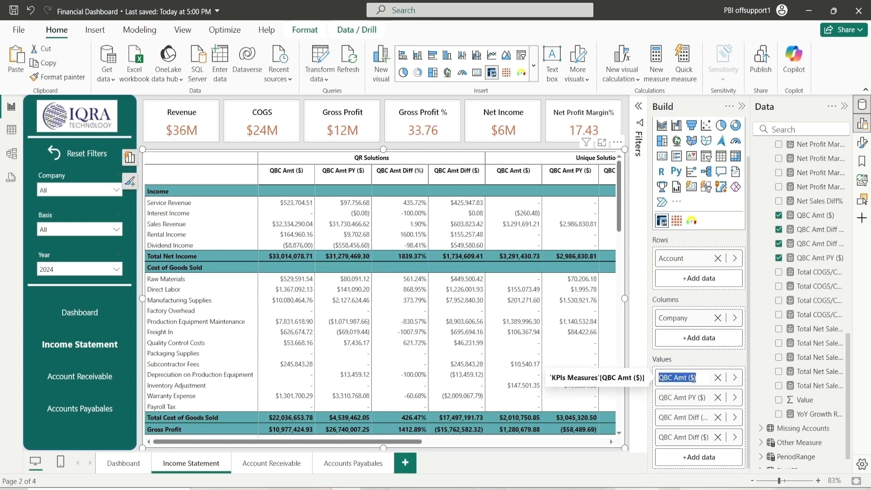
type("Current Year")
key("Return")
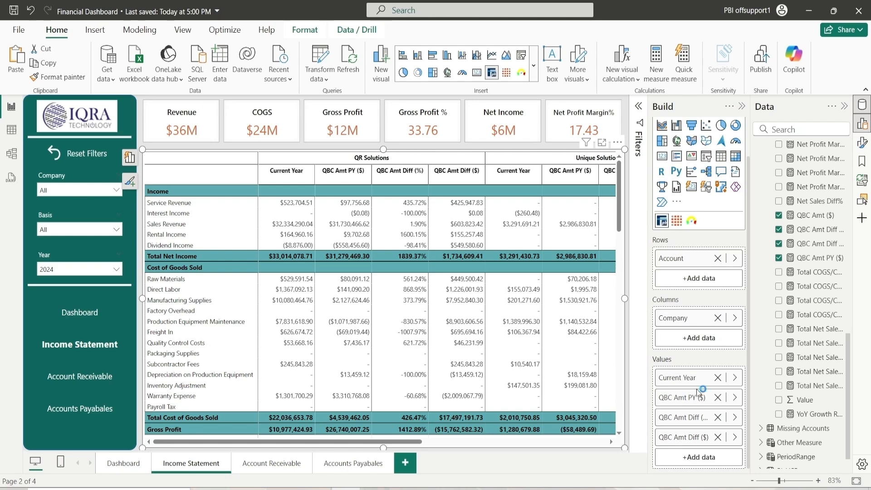
Rename the QBC Amt PY ($) value field to Prior Year
double_click(683, 399)
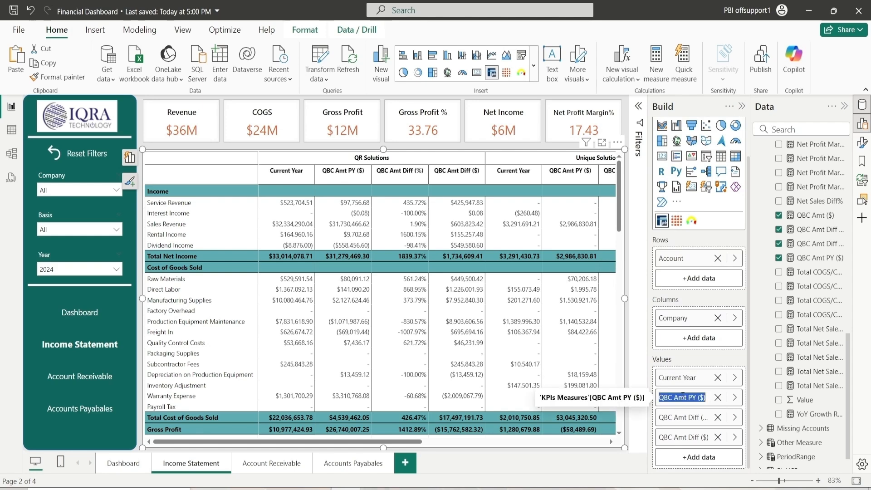
type("Pr")
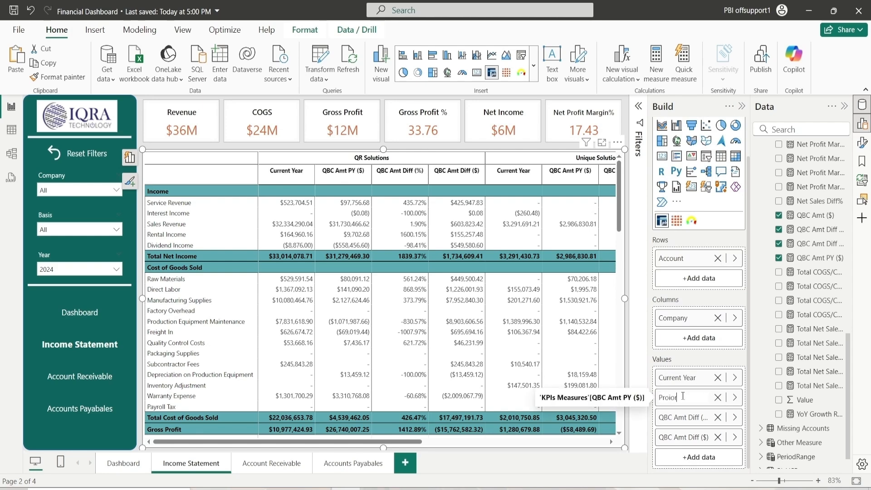
type("oior")
key("Left")
key("Return")
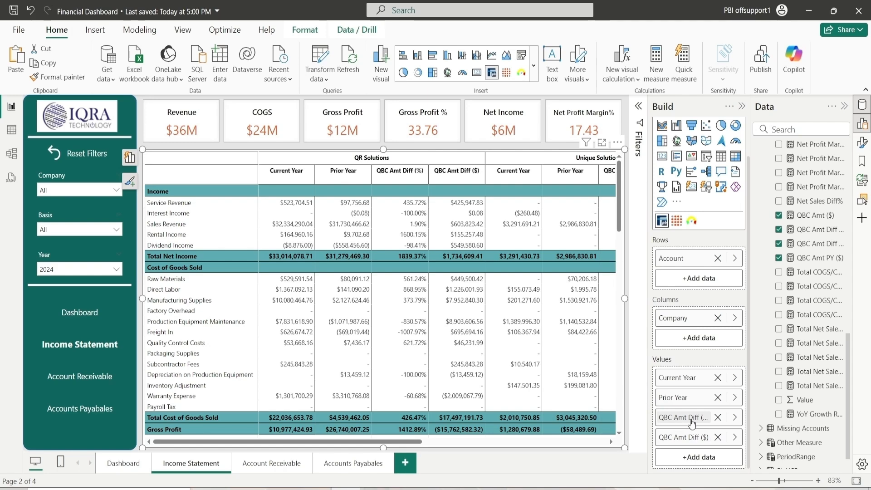
Rename the QBC Amt Diff (%) value field to Diff (%)
double_click(691, 423)
key("End")
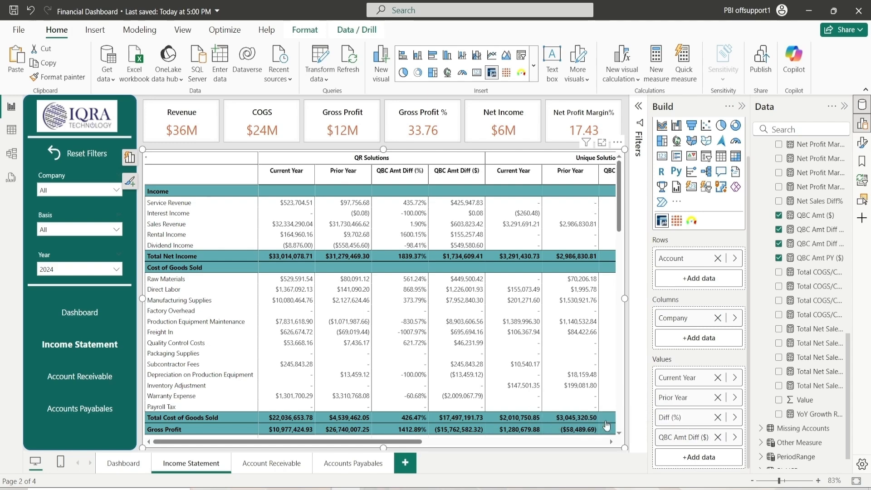
key("Return")
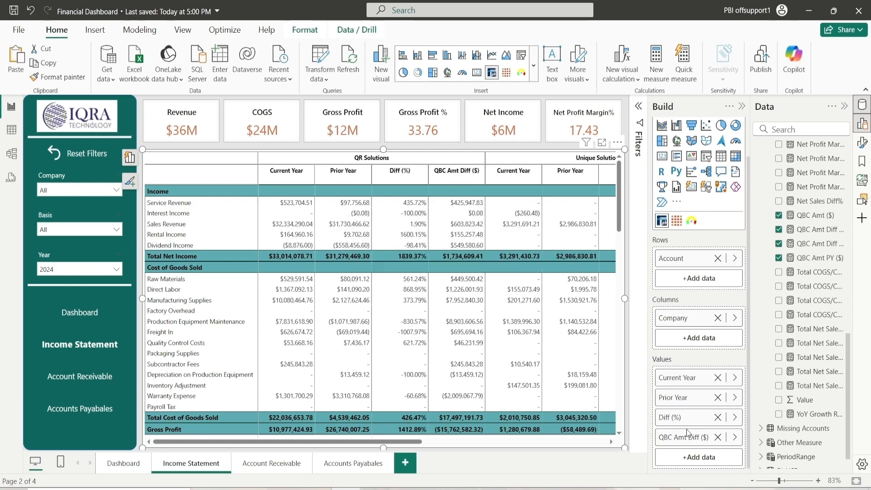
Move the QBC Amt Diff ($) value field above Diff (%) and rename it Diff ($)
mouse_move(685, 437)
left_mouse_down()
mouse_move(684, 405)
mouse_move(689, 423)
left_mouse_up()
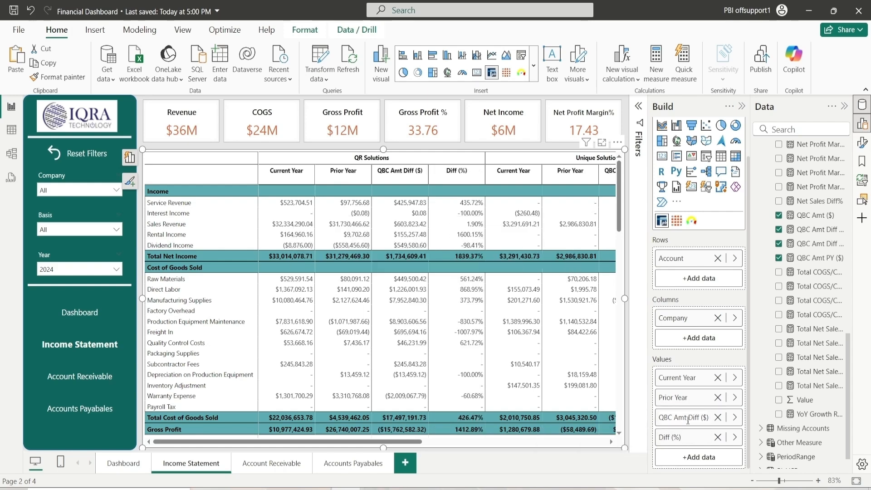
double_click(688, 420)
left_click(688, 419)
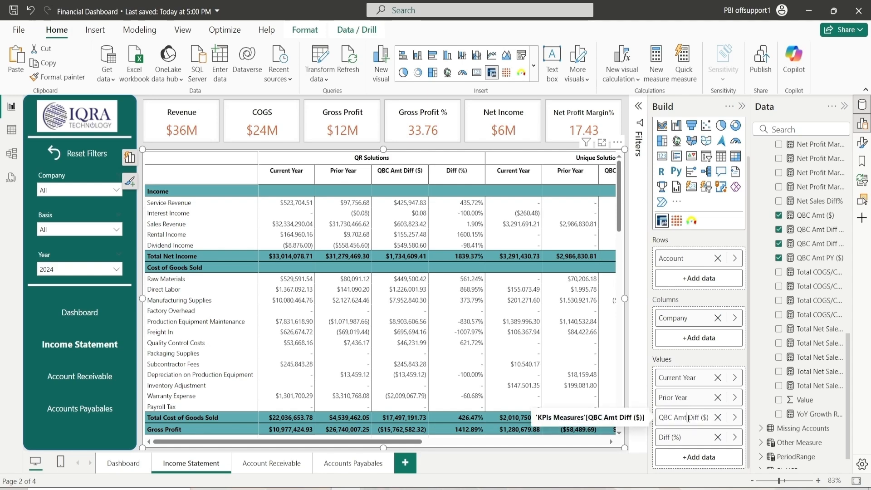
key("BackSpace")
key("BackSpace")
key("BackSpace")
key("BackSpace")
key("BackSpace")
key("BackSpace")
key("BackSpace")
key("BackSpace")
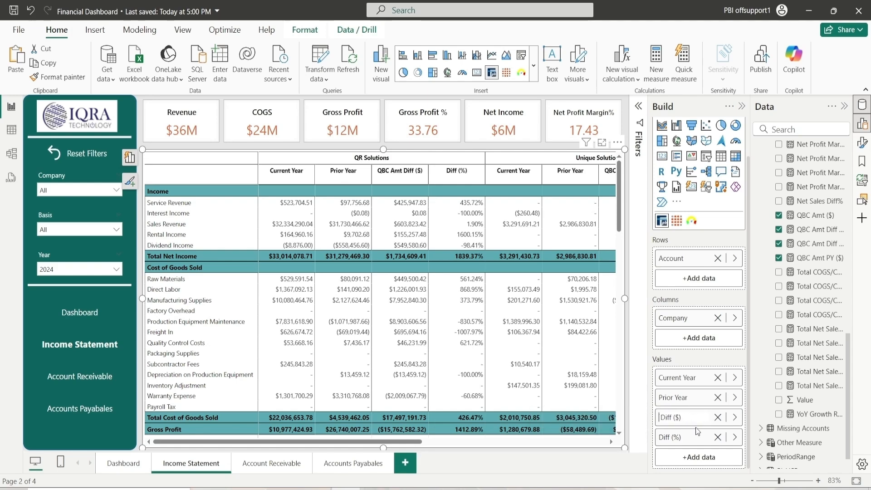
key("Return")
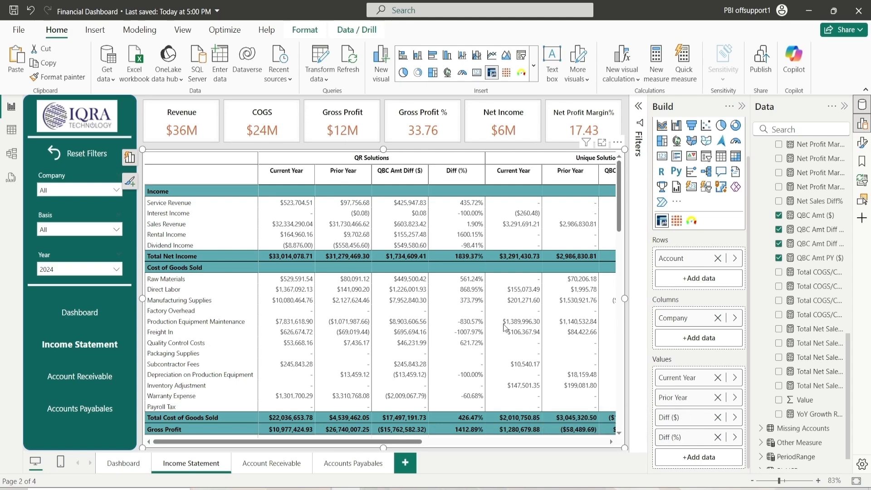
In the browser, examine the published report's Income Statement by Annually and by Monthly views
left_click_drag(352, 439, 320, 431)
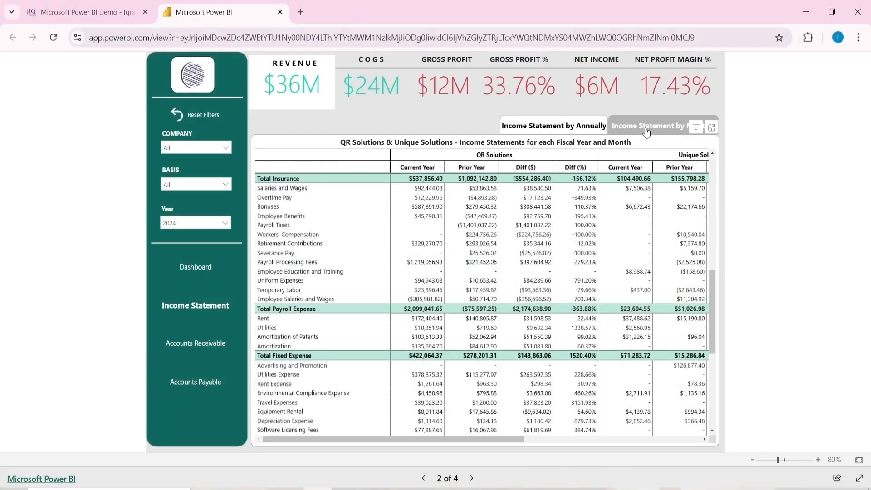
left_click(647, 130)
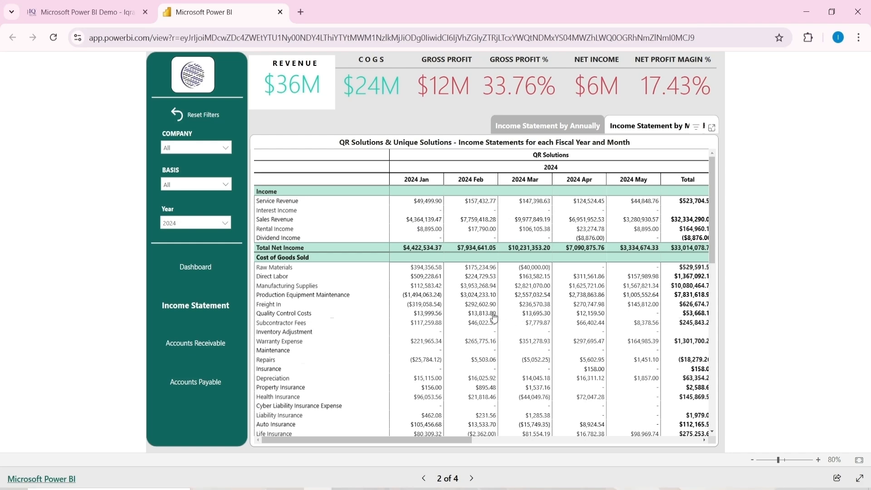
left_click_drag(442, 440, 357, 383)
left_click(543, 127)
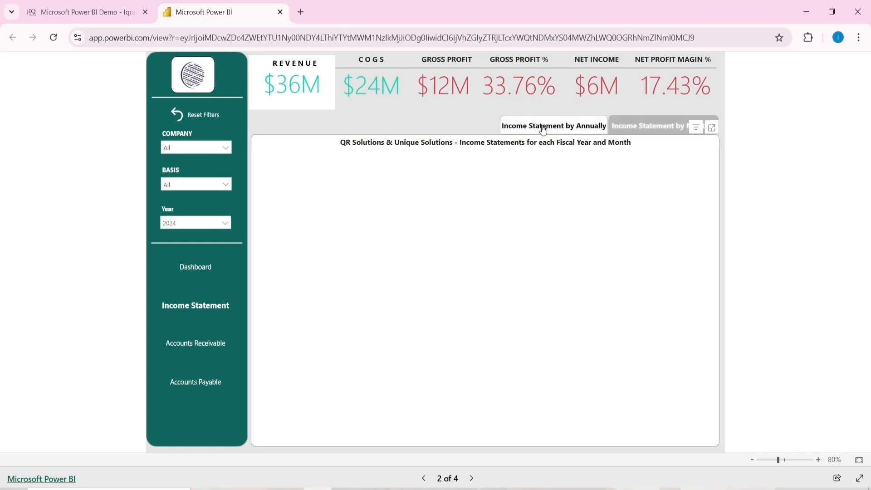
left_click(636, 128)
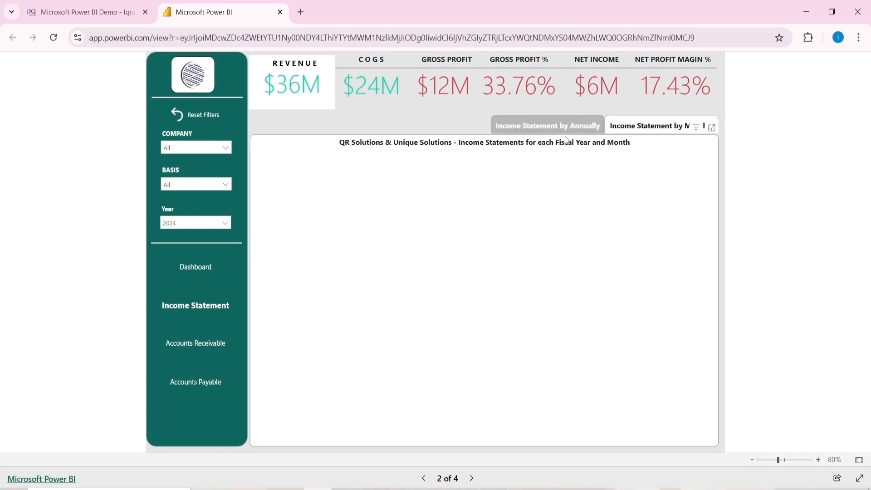
left_click(584, 133)
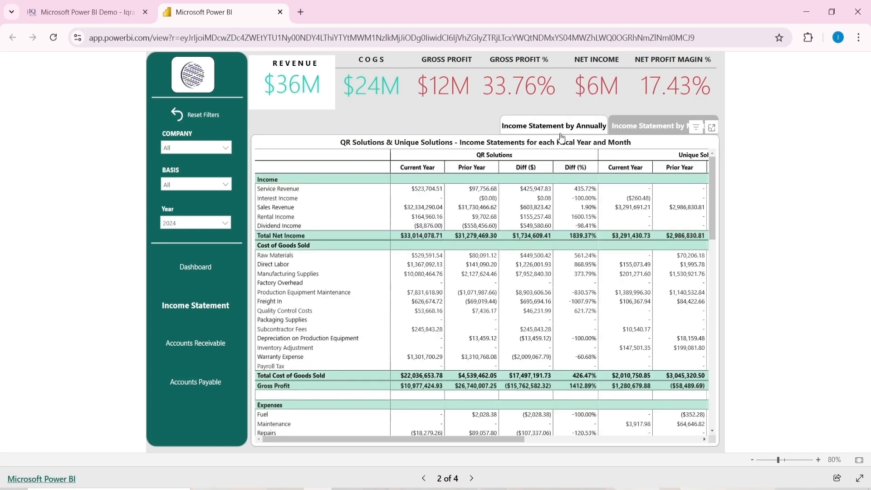
left_click(626, 132)
left_click(583, 132)
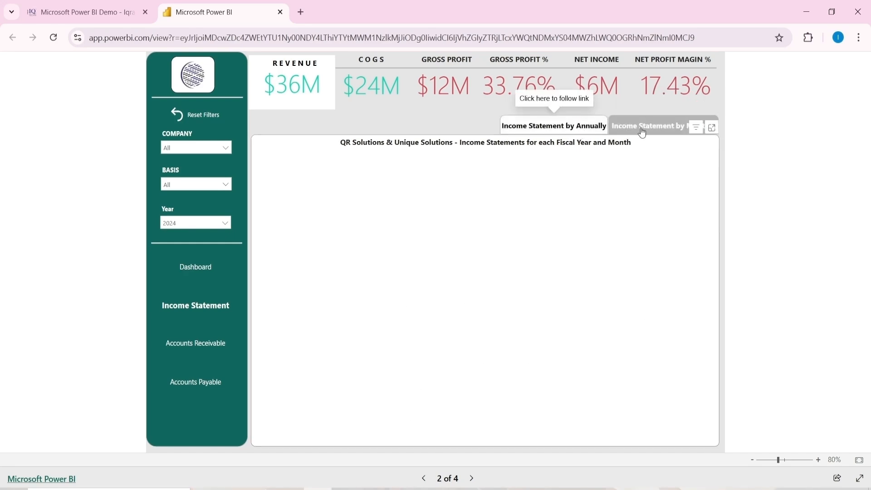
left_click(642, 133)
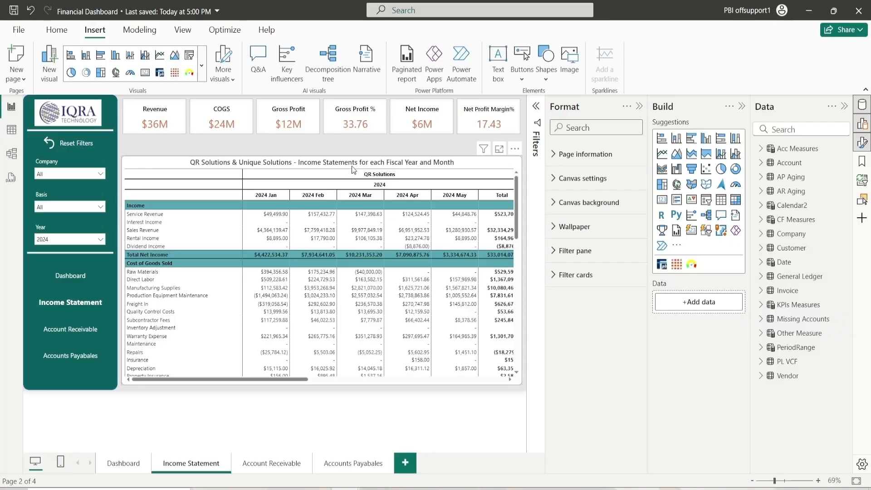
left_click(352, 164)
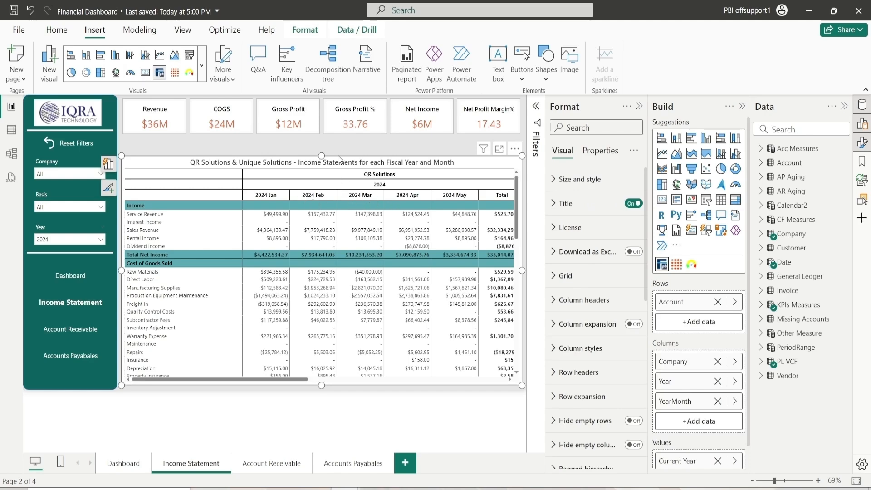
mouse_move(325, 155)
left_mouse_down()
mouse_move(321, 208)
mouse_move(332, 156)
left_mouse_up()
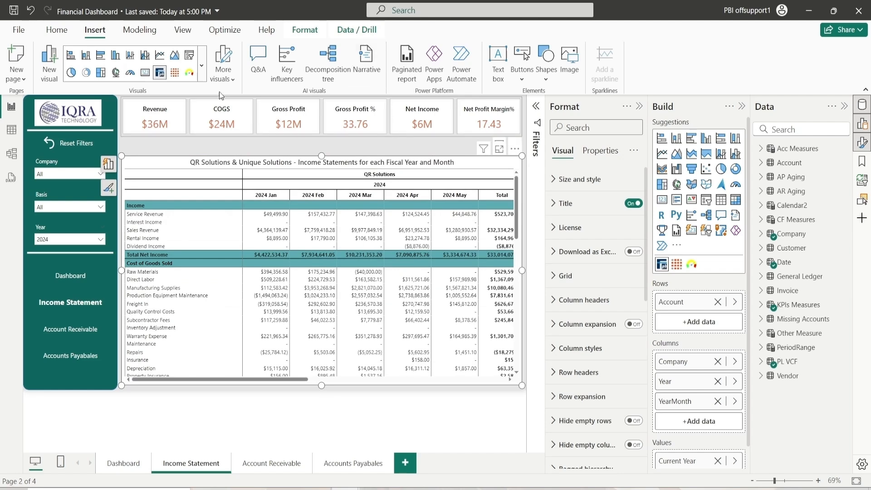
left_click(334, 408)
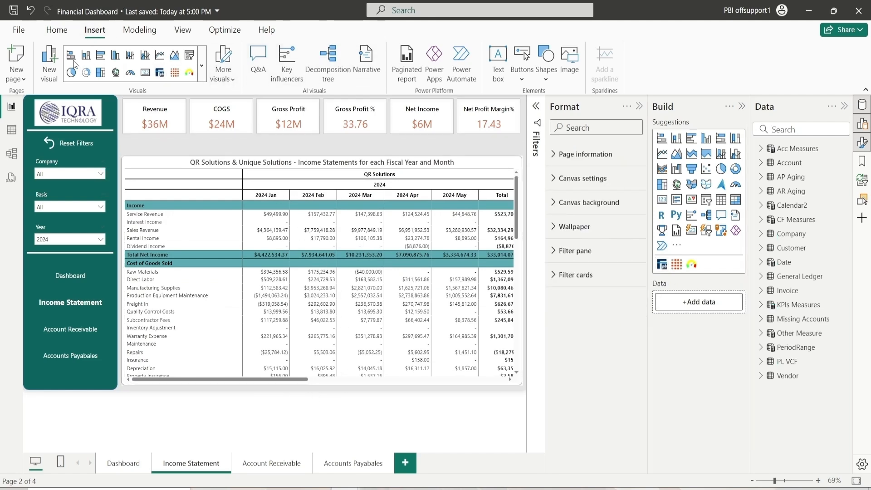
Insert a blank button and place it above the matrix, left of centre
left_click(528, 78)
left_click(546, 247)
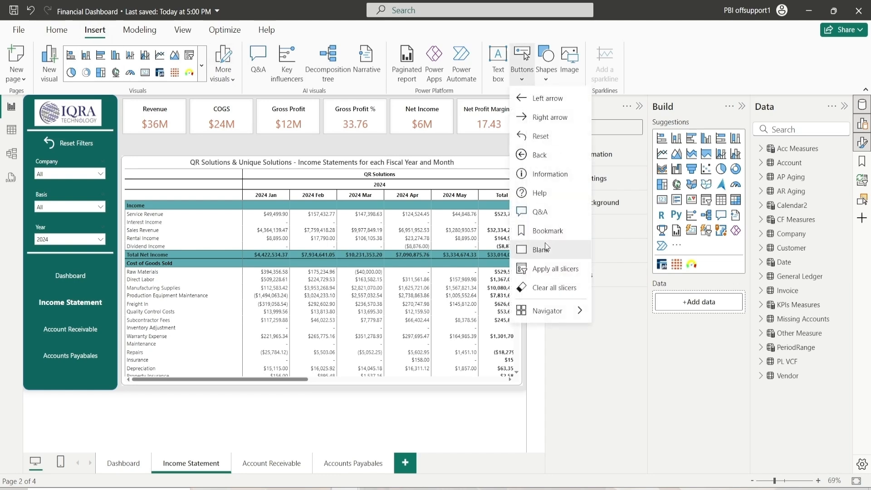
left_click(522, 78)
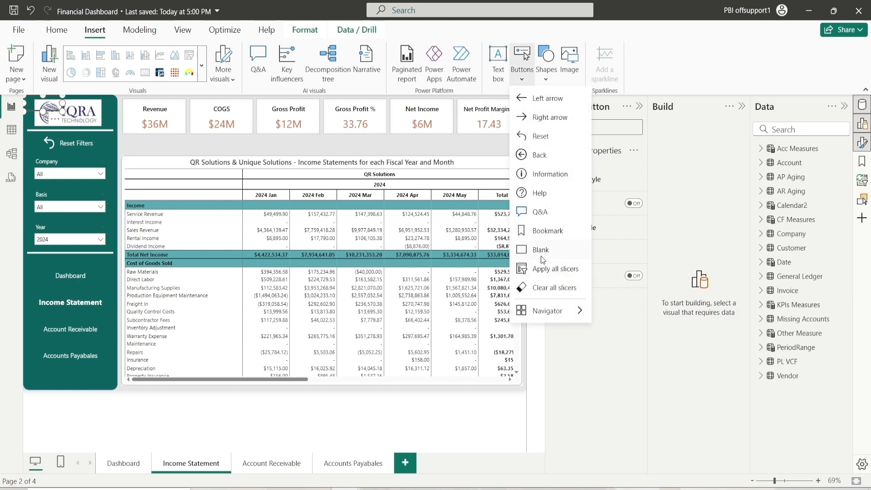
left_click_drag(50, 102, 324, 144)
Insert a second blank button above the matrix and set its width to 235
left_click(522, 78)
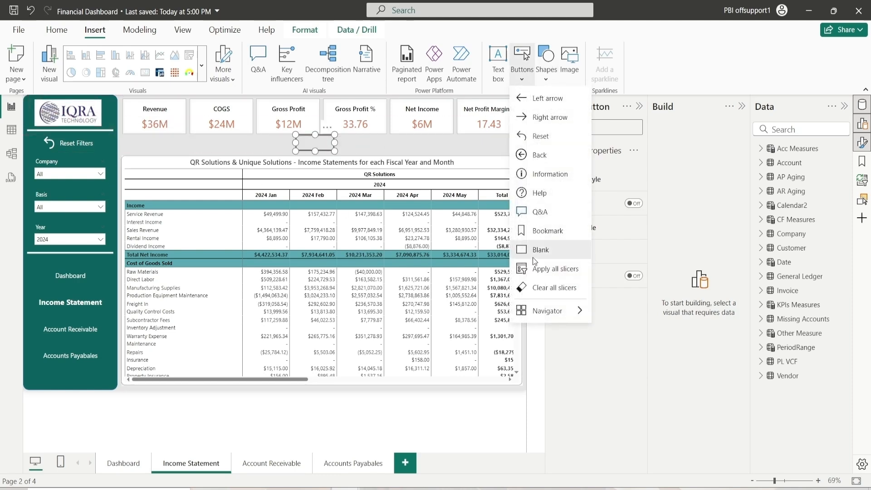
left_click(546, 249)
left_click_drag(75, 117, 448, 141)
left_click(562, 179)
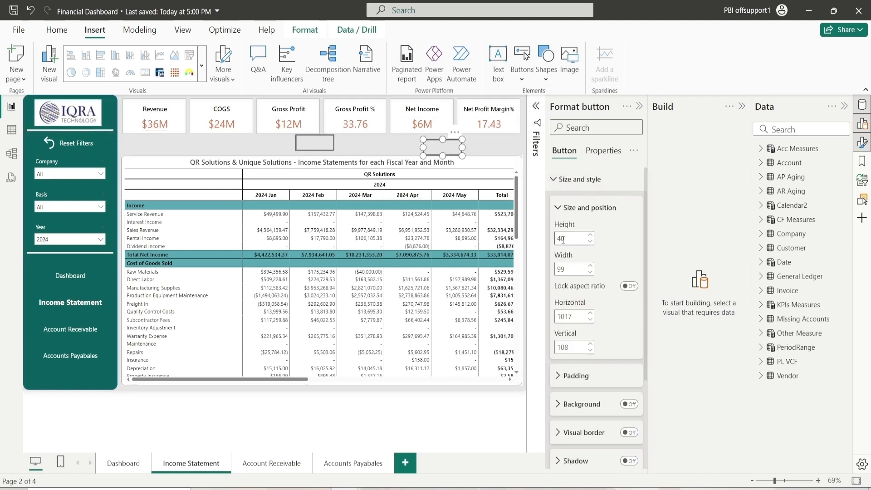
type("3")
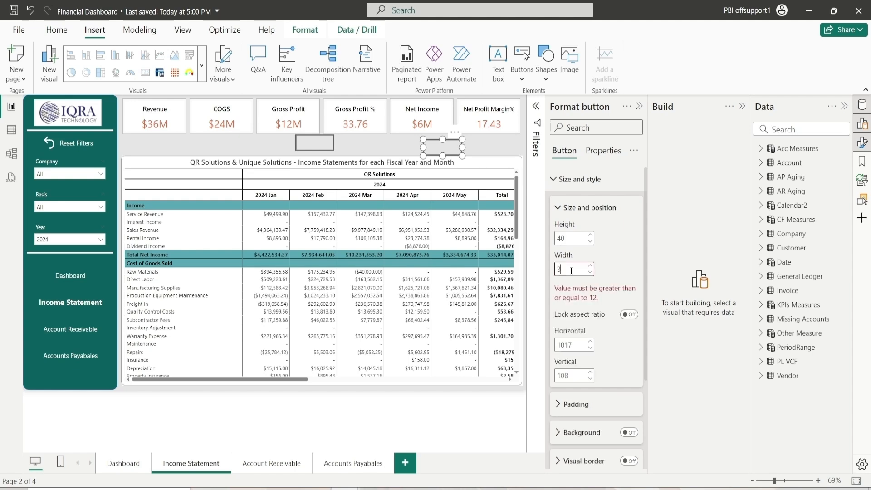
key("BackSpace")
type("235")
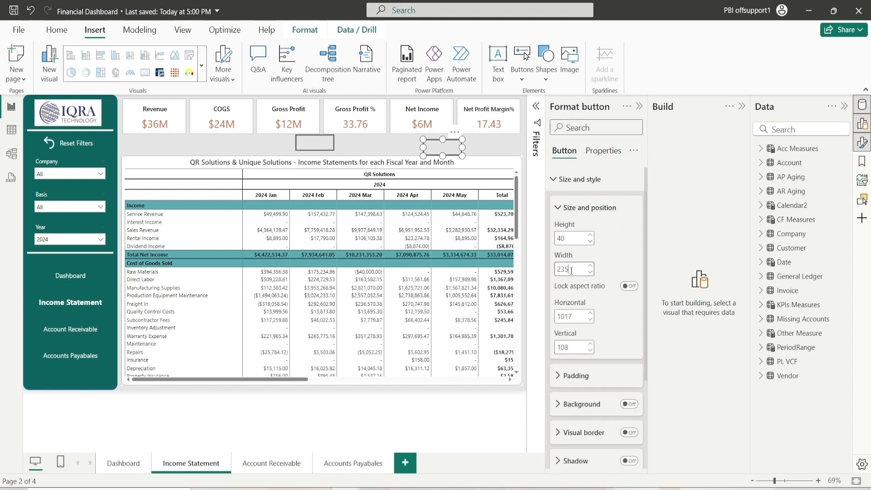
left_click(486, 148)
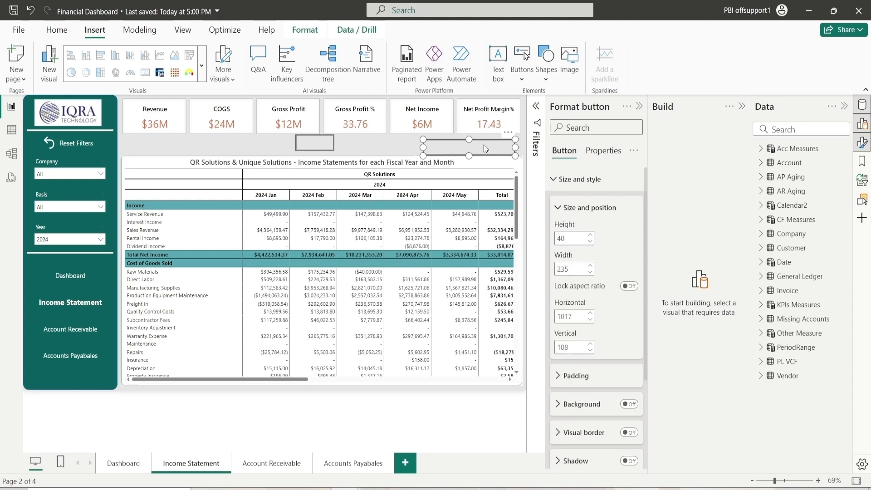
Arrange the two buttons side by side above the matrix's right half
left_click(315, 143)
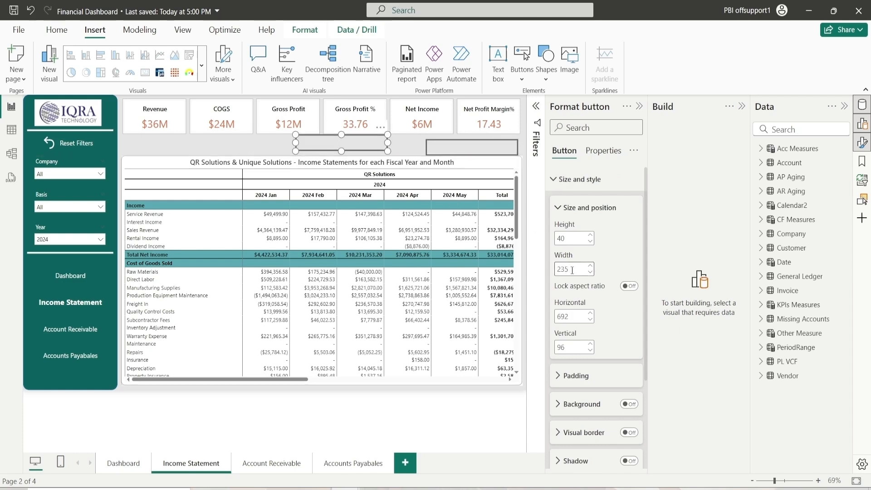
left_click_drag(372, 144, 402, 149)
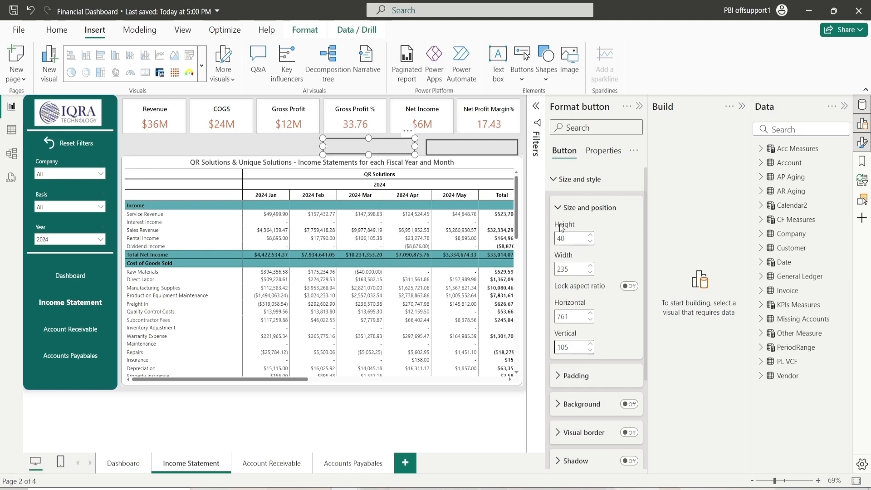
left_click(445, 150)
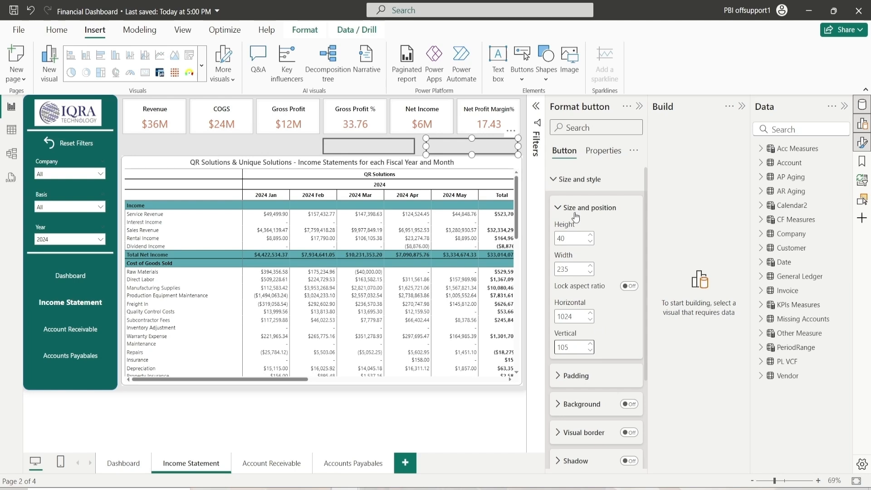
left_click(589, 208)
left_click(579, 179)
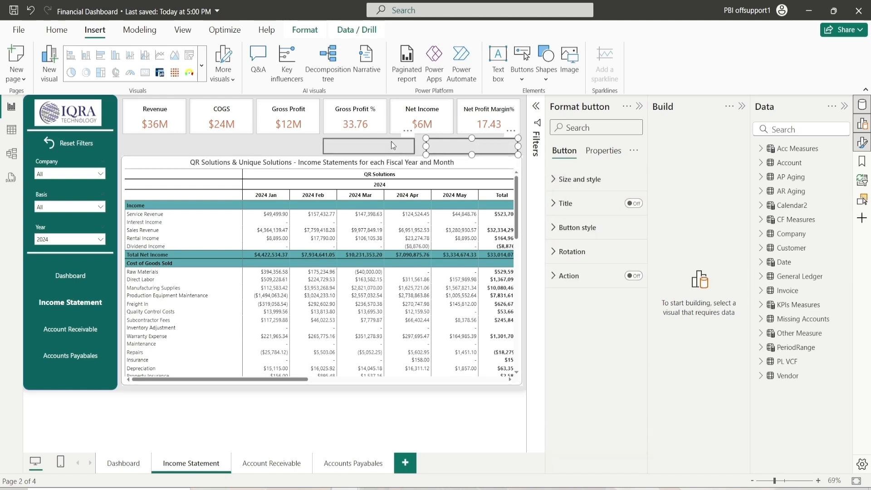
left_click_drag(392, 144, 397, 144)
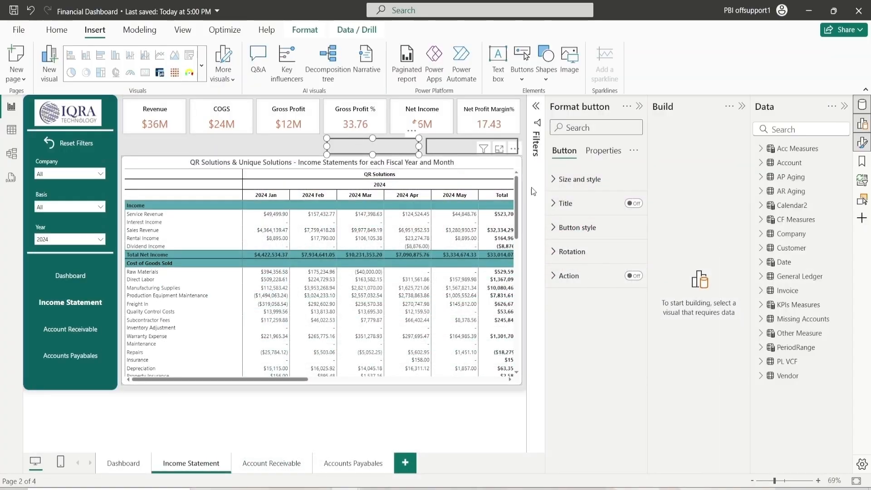
Turn on the first button's text and label it "Income Statement by Annually"
left_click(580, 227)
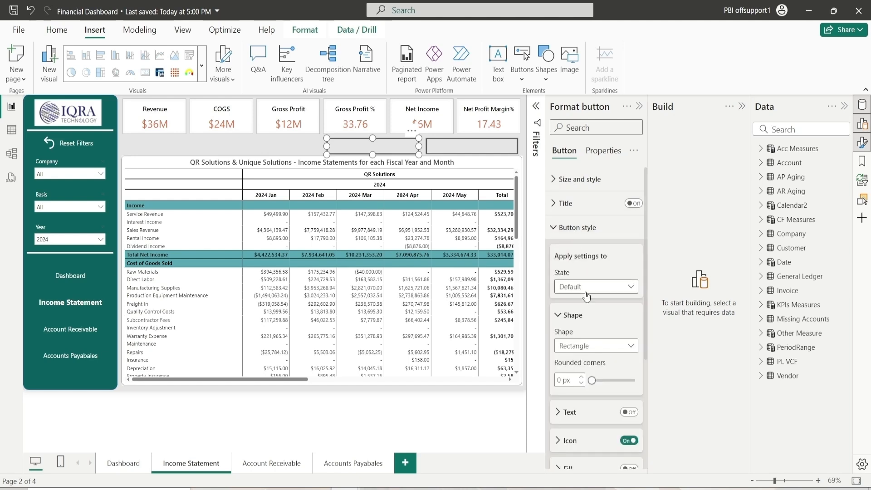
left_click(570, 316)
left_click(629, 344)
left_click(591, 350)
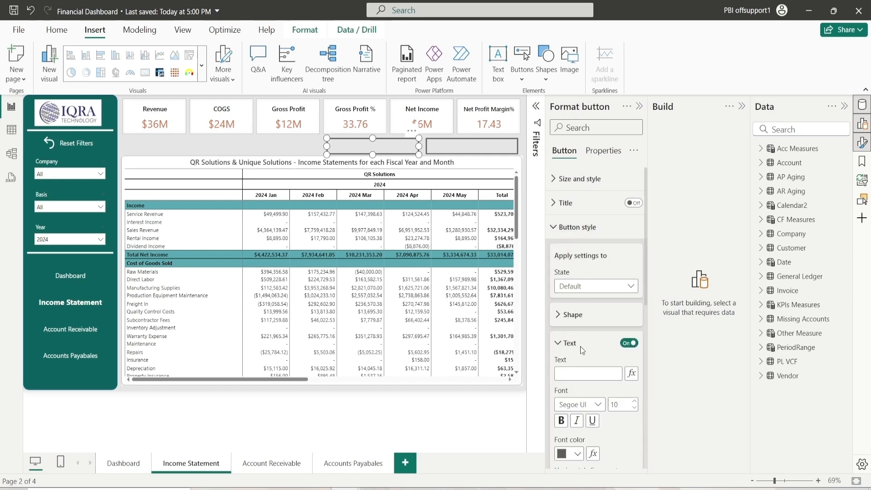
scroll(589, 318, "down", 2)
left_click(591, 278)
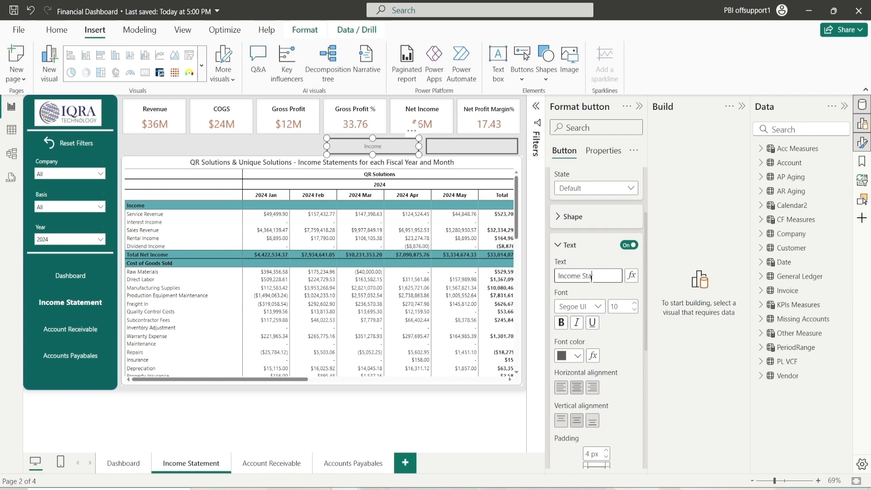
type("Income Statement by Annually")
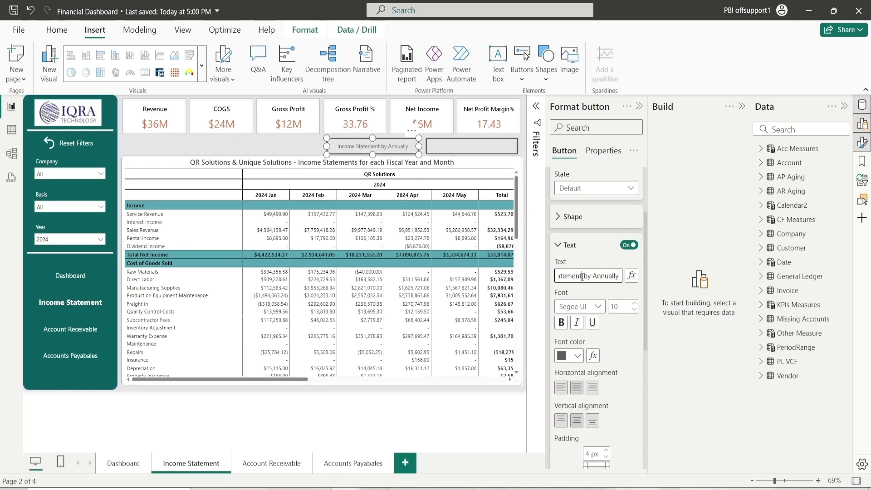
Turn on the second button's text and label it "Income Statement by Monthly", reusing the copied label
key("ctrl+a")
key("ctrl+c")
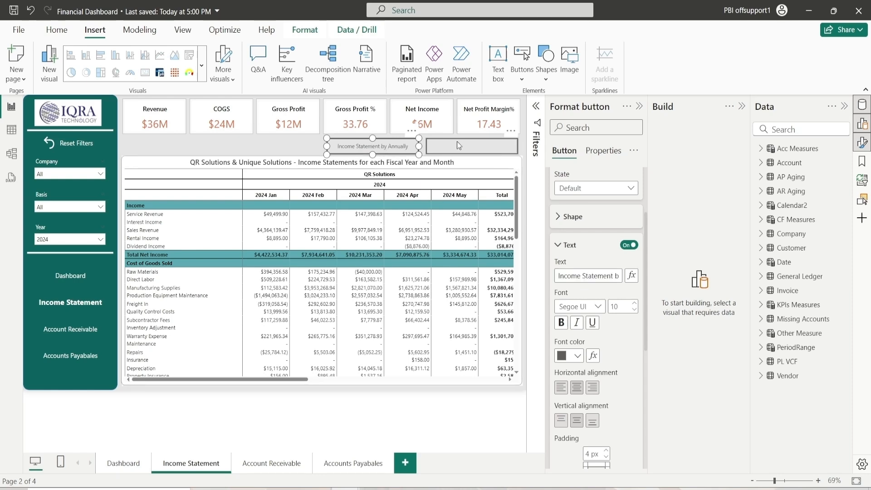
left_click(457, 141)
left_click(629, 246)
left_click(617, 275)
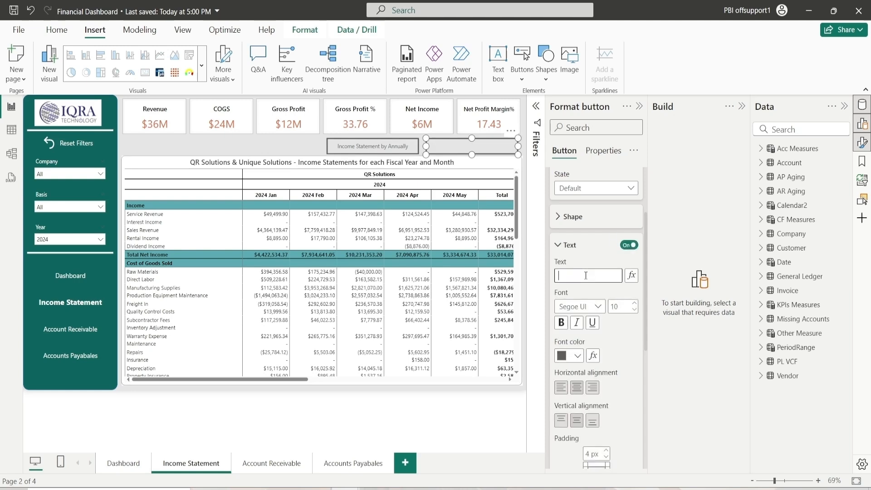
key("ctrl+v")
key("BackSpace")
key("BackSpace")
key("BackSpace")
key("BackSpace")
key("BackSpace")
key("BackSpace")
key("BackSpace")
key("BackSpace")
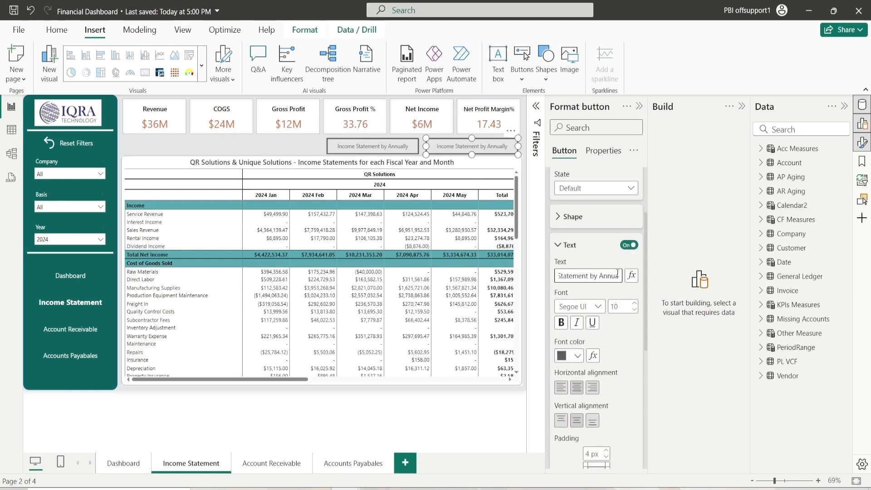
type("Monthly")
Set the first button's shape rounded corners to 14 px
left_click(388, 139)
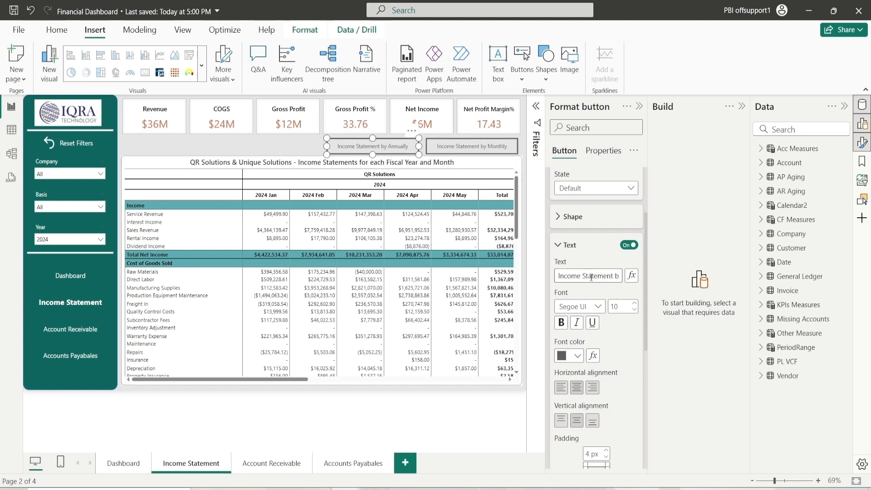
left_click(583, 224)
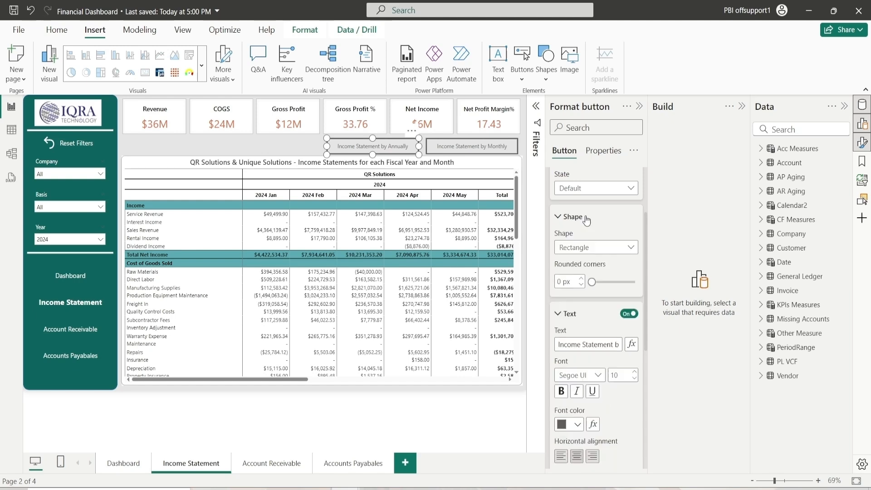
scroll(574, 255, "up", 3)
scroll(585, 269, "down", 2)
left_click_drag(593, 282, 598, 283)
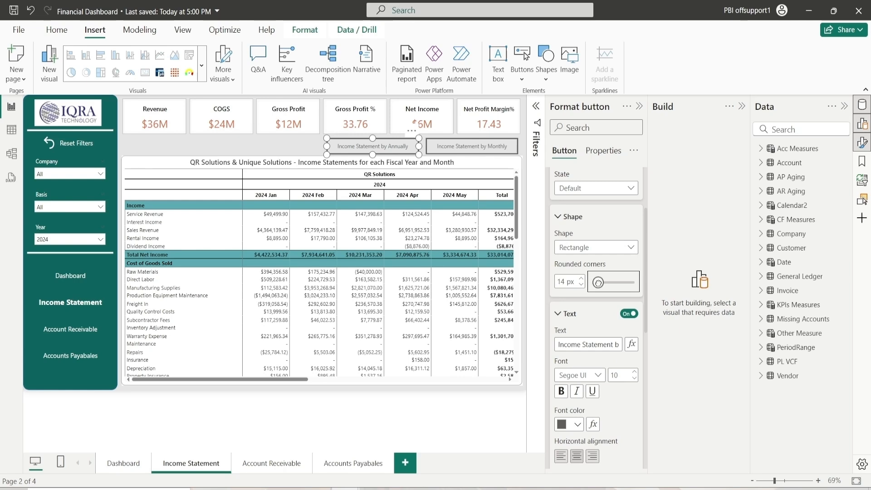
left_click(582, 285)
left_click(572, 216)
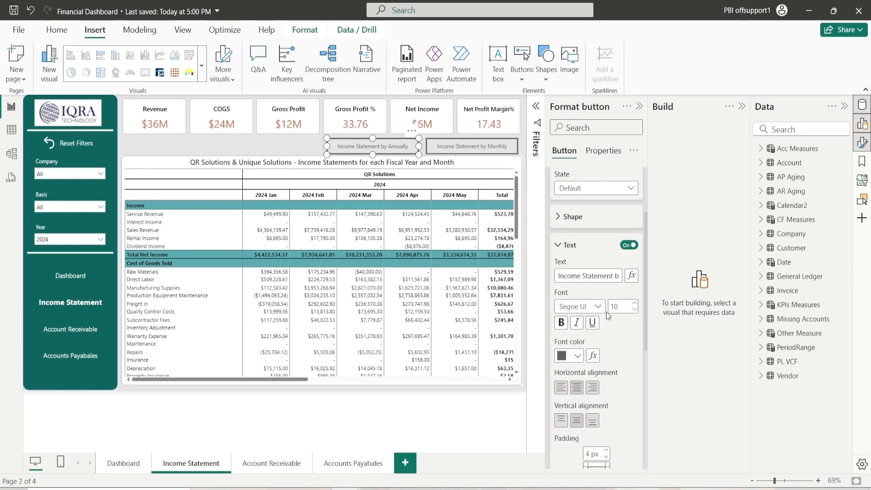
Set the first button's text font to Segoe UI at size 12
left_click(595, 310)
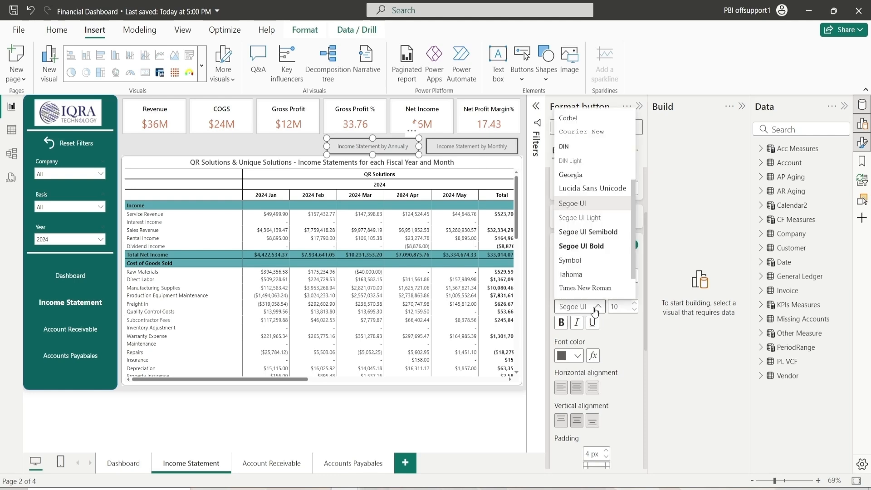
left_click(594, 207)
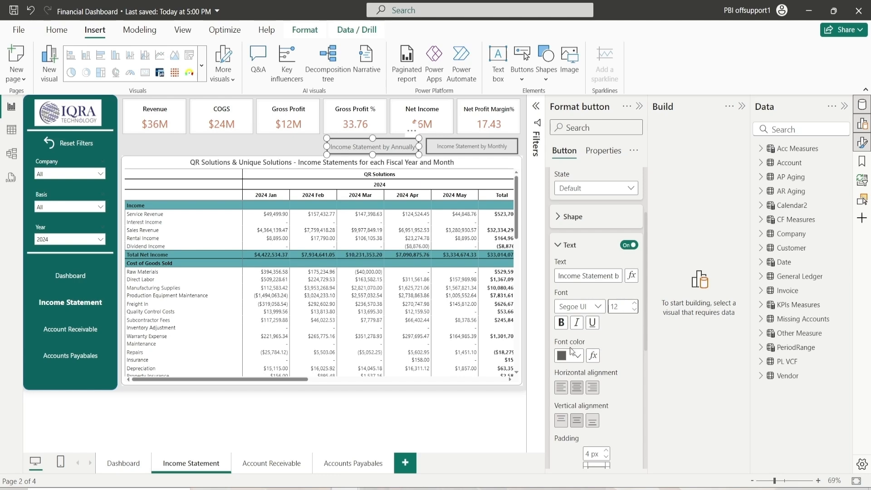
Choose a font colour for the first button's text
left_click(573, 354)
left_click(569, 306)
scroll(596, 392, "down", 2)
left_click(574, 322)
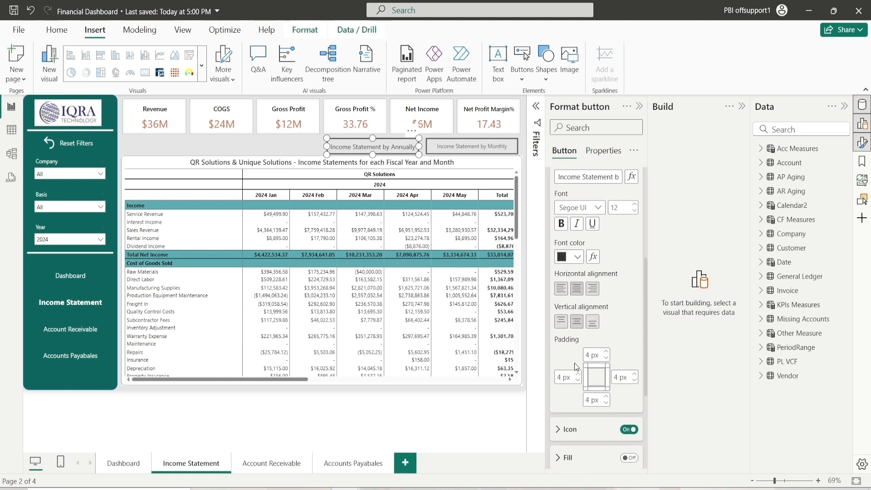
scroll(574, 355, "up", 2)
left_click(570, 240)
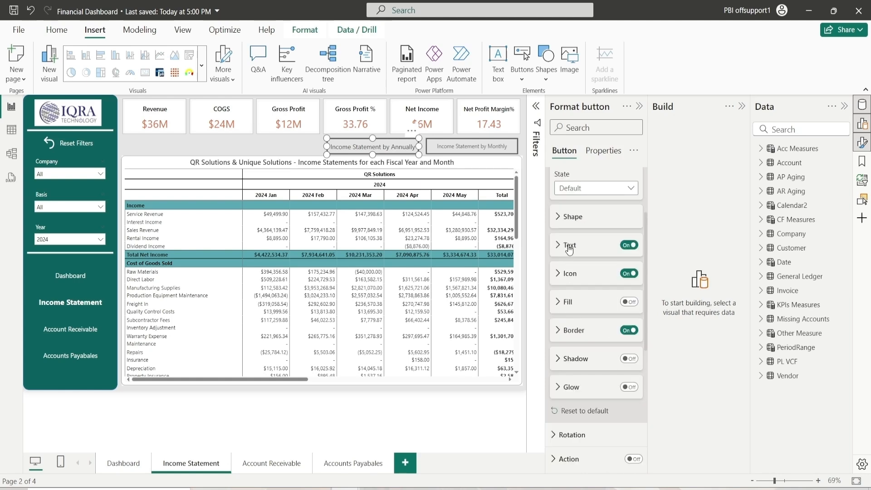
Turn on the first button's fill
left_click(571, 274)
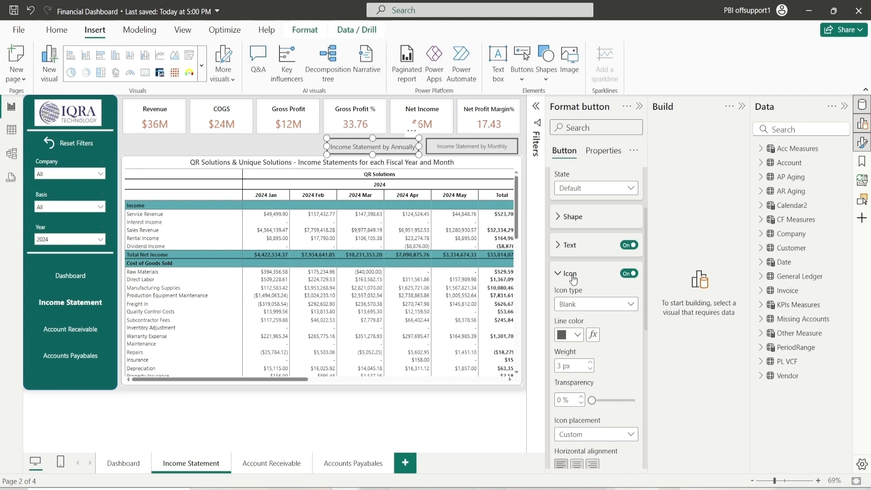
left_click(573, 275)
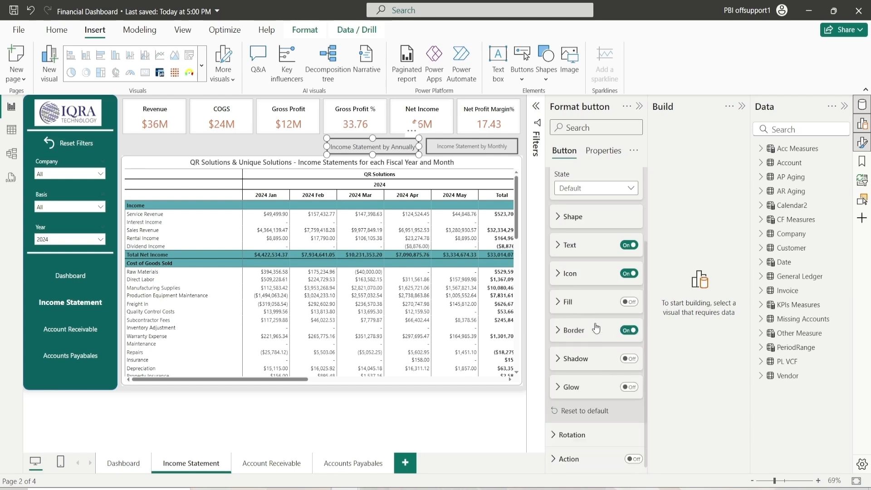
left_click(628, 303)
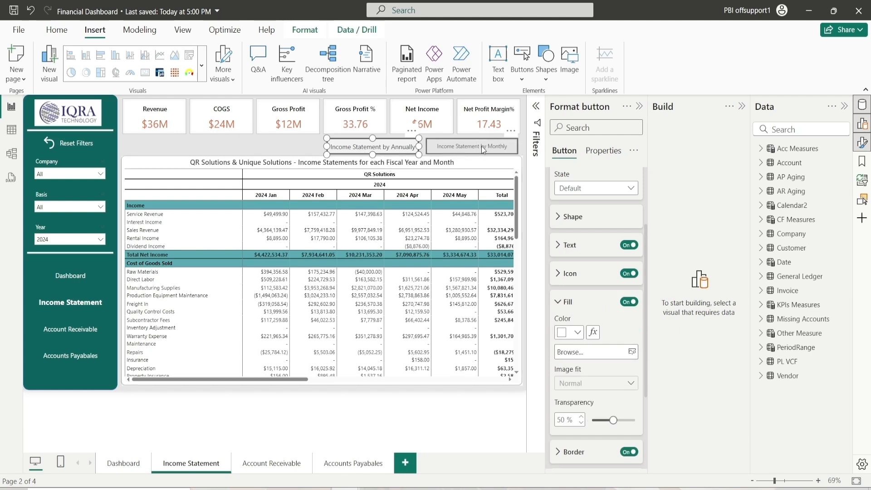
left_click(580, 309)
left_click(592, 336)
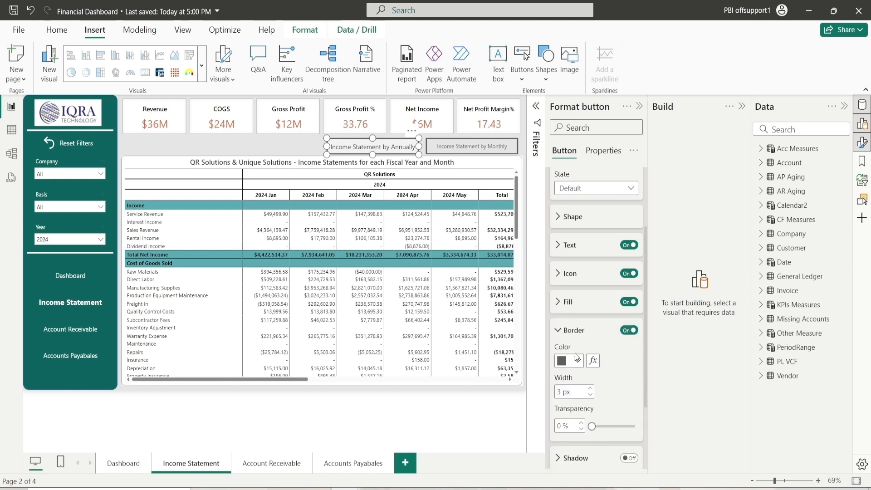
Set the first button's border colour and a border width of 2 px
left_click(577, 361)
left_click(587, 233)
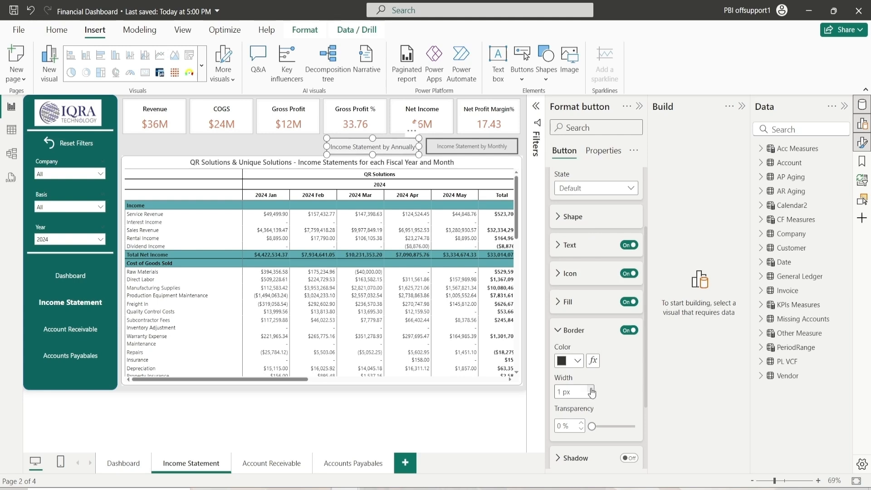
left_click(591, 389)
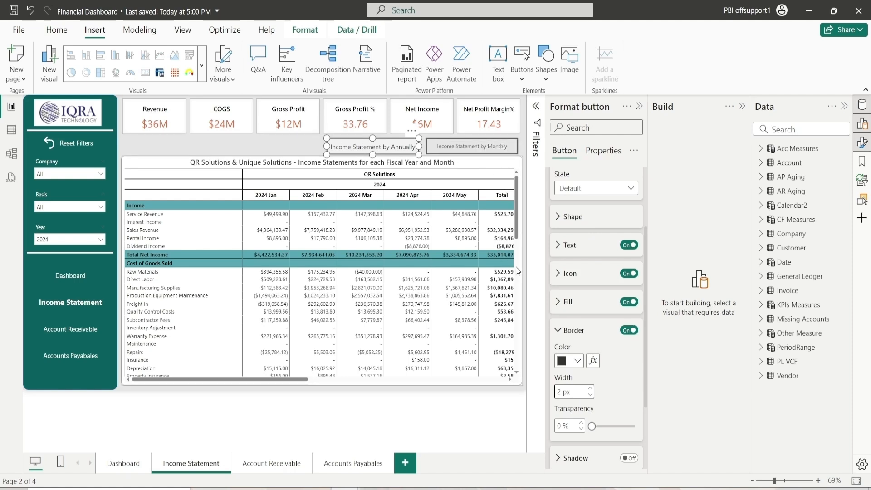
Copy the first button's formatting onto the Monthly button with Format Painter
left_click(57, 30)
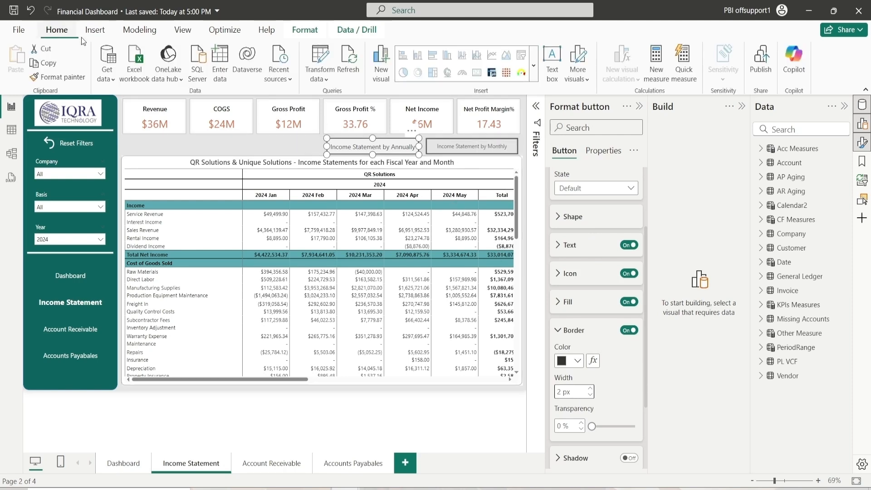
left_click(77, 78)
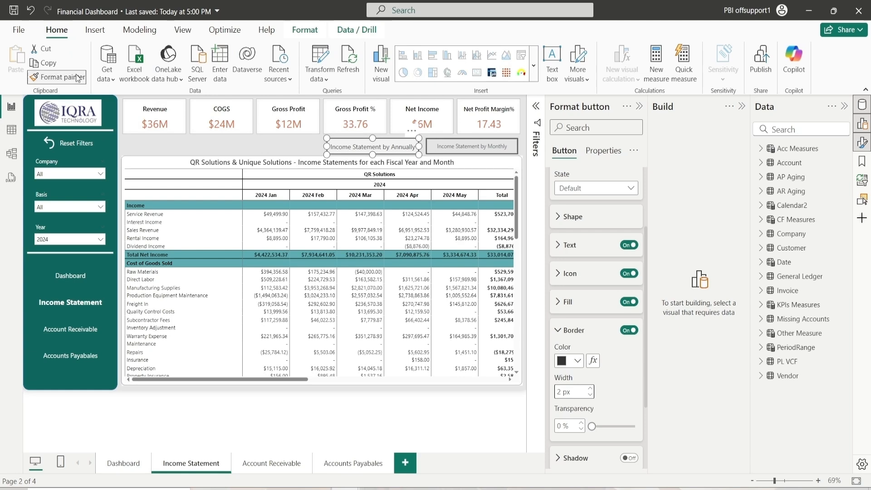
left_click(454, 143)
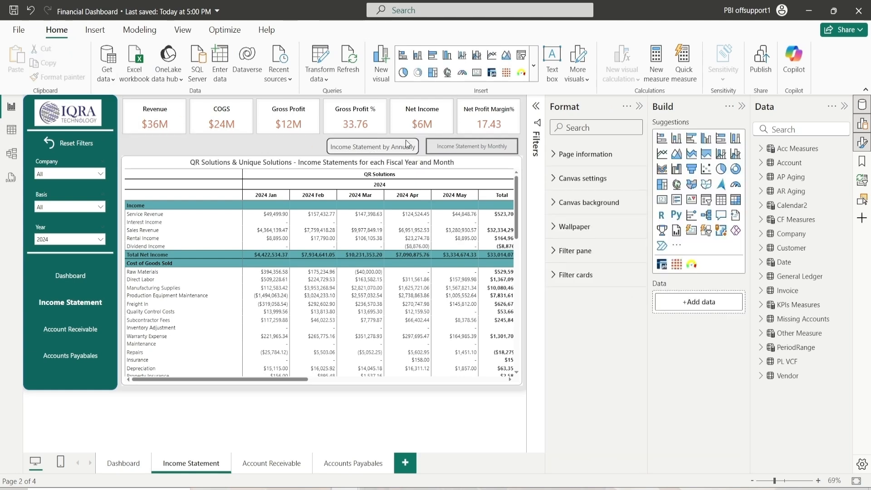
left_click(443, 146)
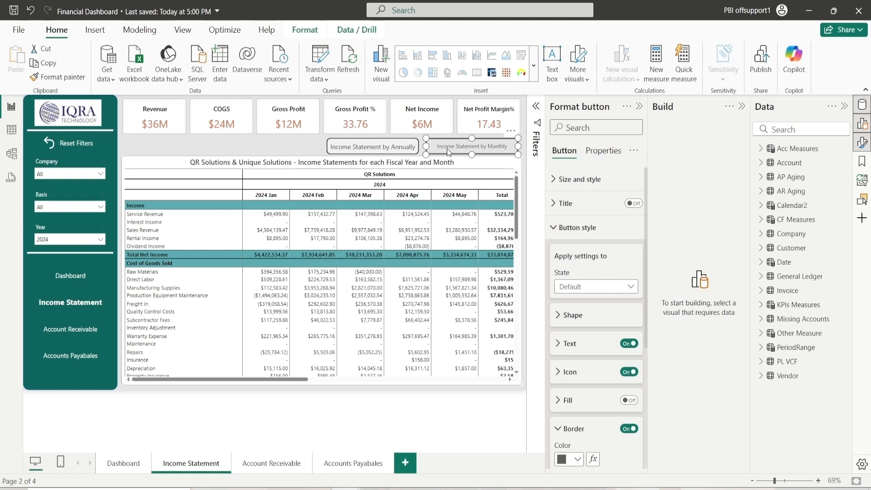
Reapply the Annually button's formatting to the Monthly button with Format Painter
left_click(381, 147, "ctrl")
left_click(60, 78)
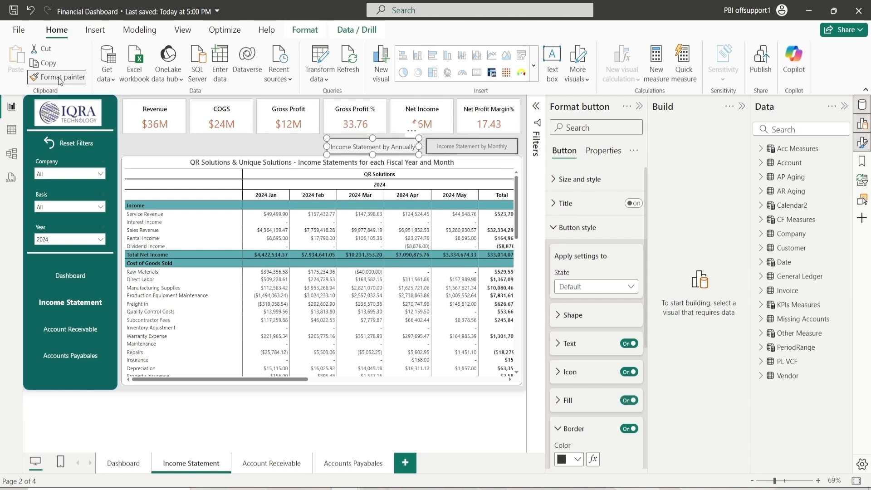
left_click(474, 145)
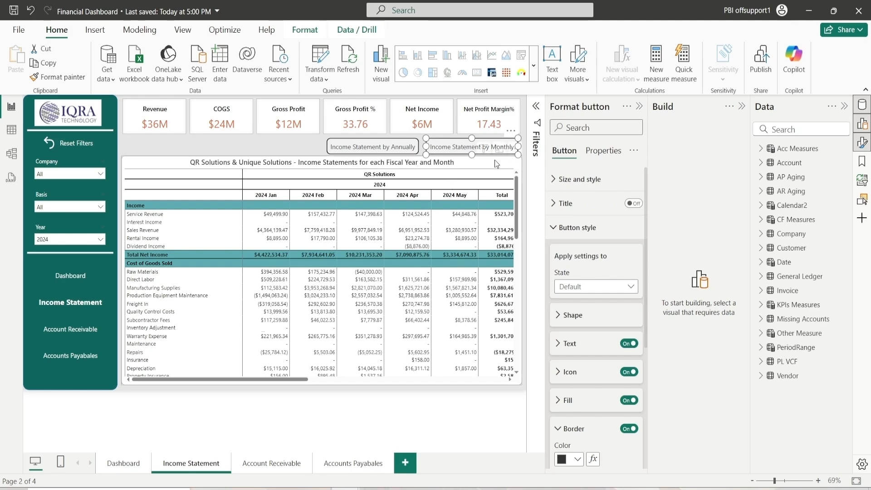
Open the Bookmarks and Selection panes and add two new bookmarks
left_click(862, 161)
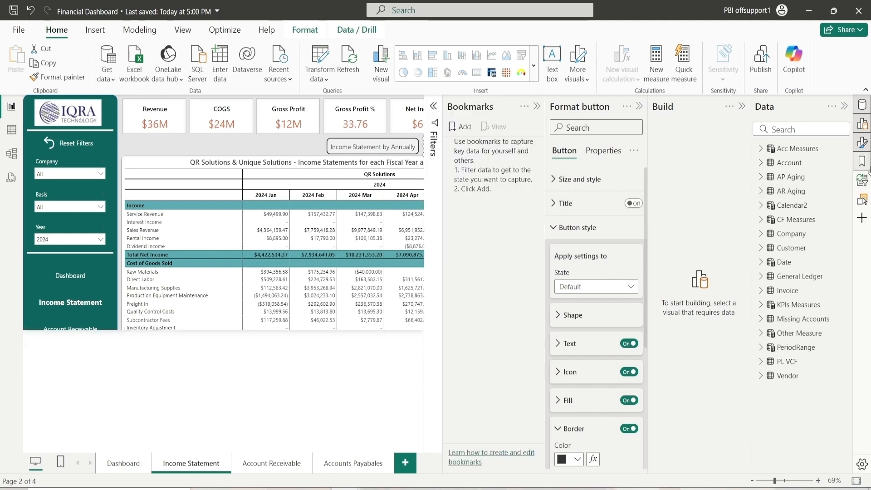
left_click(863, 200)
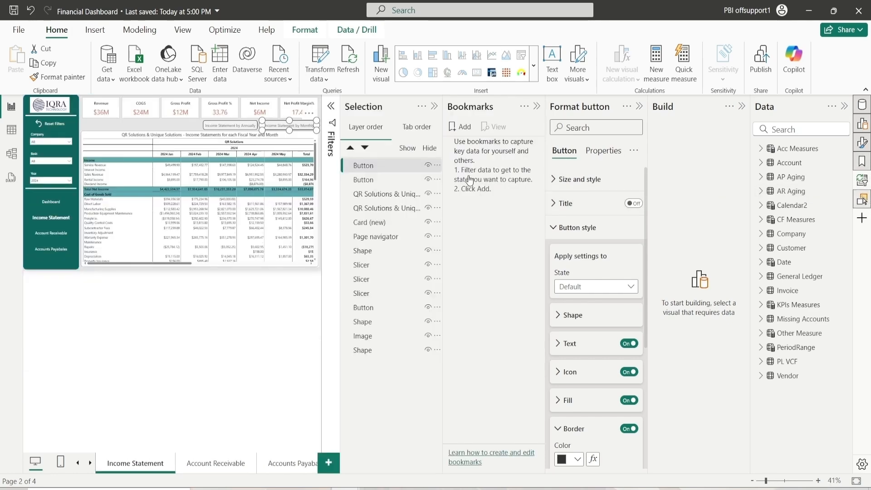
left_click(640, 106)
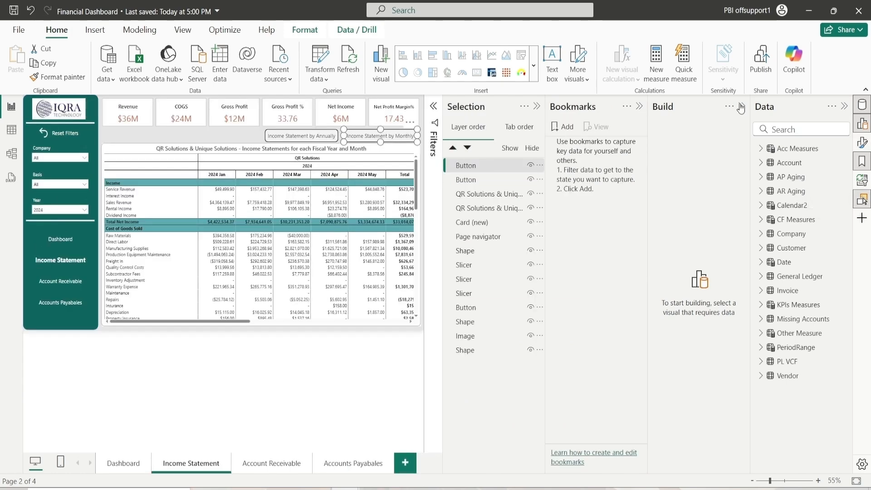
left_click(741, 106)
left_click(862, 143)
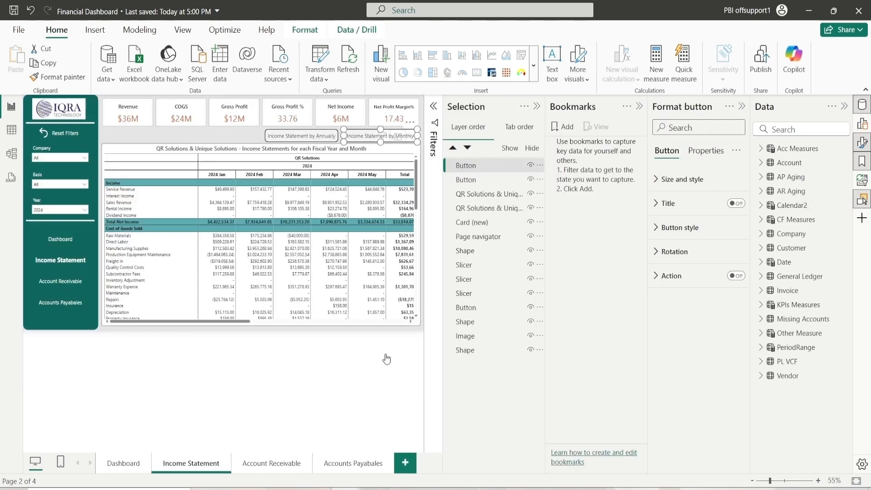
left_click(565, 130)
left_click(564, 130)
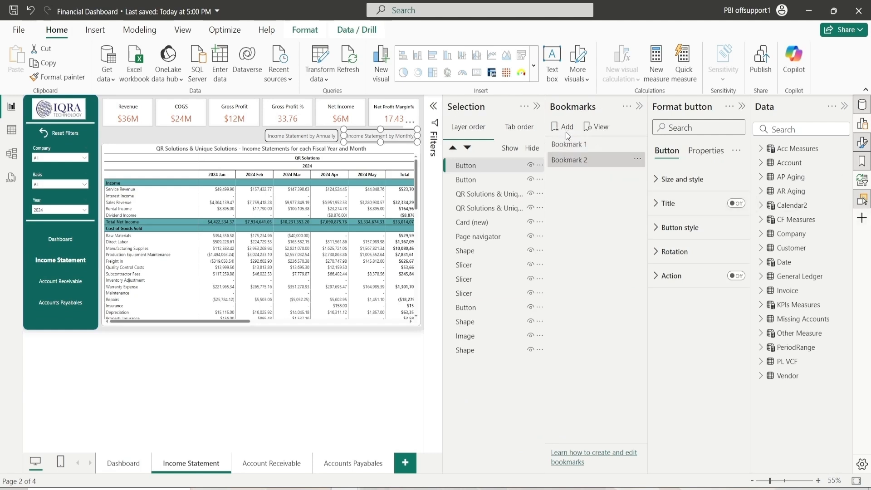
Rename the two bookmarks to Annually and Monthly
double_click(590, 145)
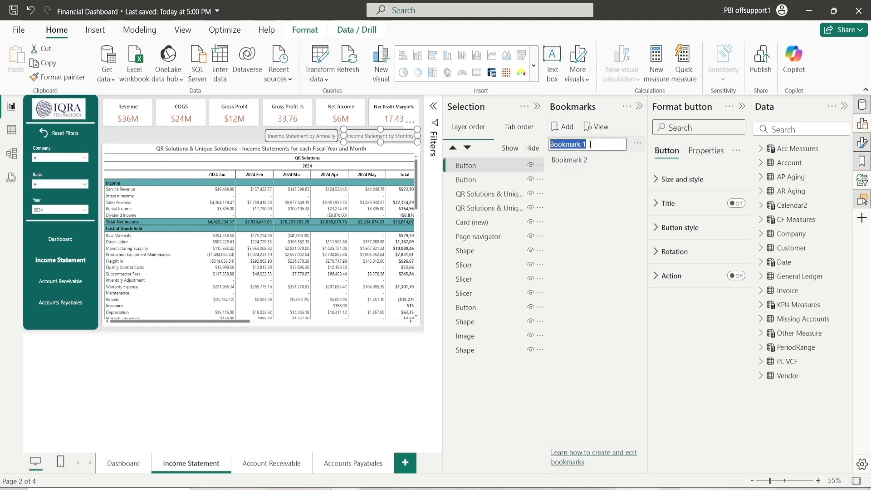
type("Annually")
key("Return")
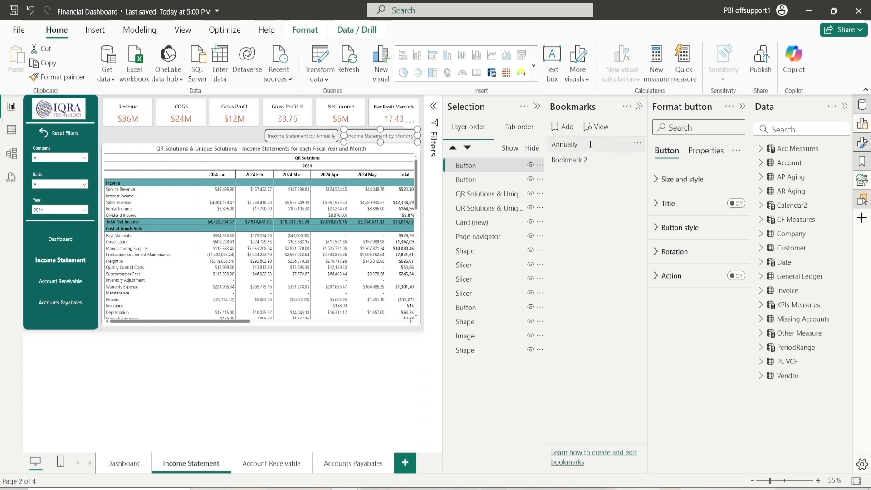
double_click(588, 159)
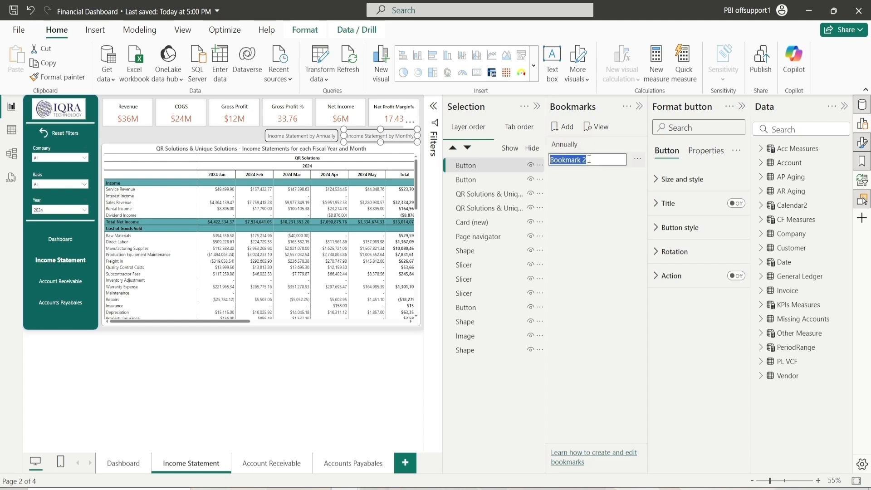
type("Monthly")
key("Return")
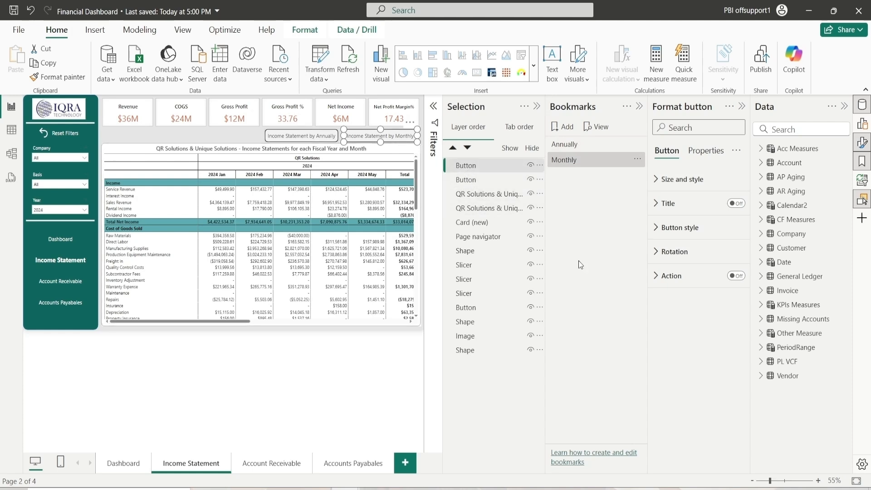
Turn on the Annually button's action and set it to the Annually bookmark
left_click(566, 148)
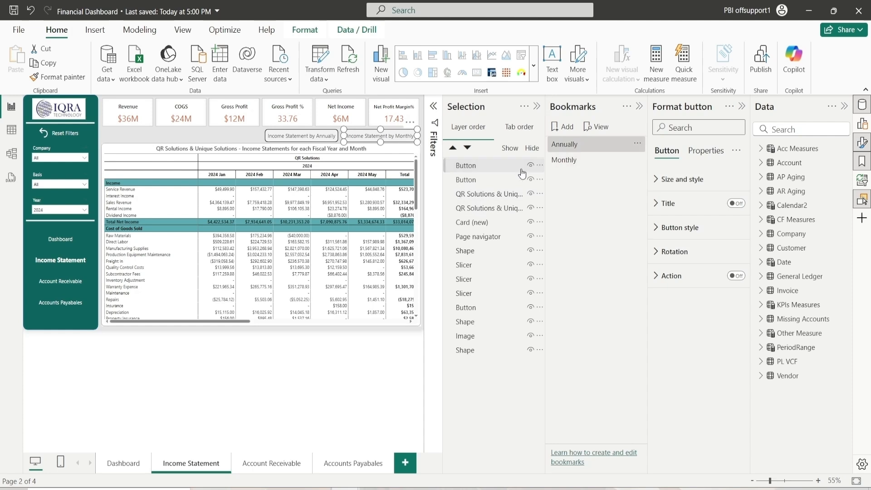
left_click(488, 180)
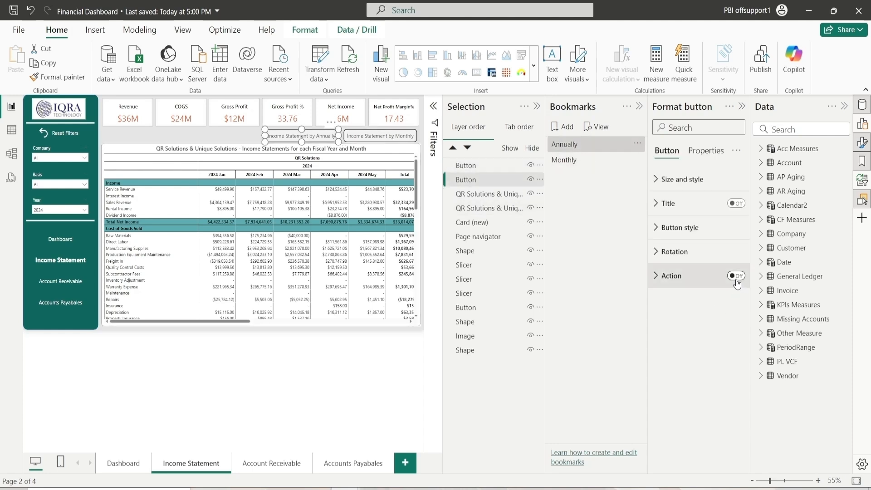
left_click(736, 276)
left_click(694, 278)
left_click(695, 336)
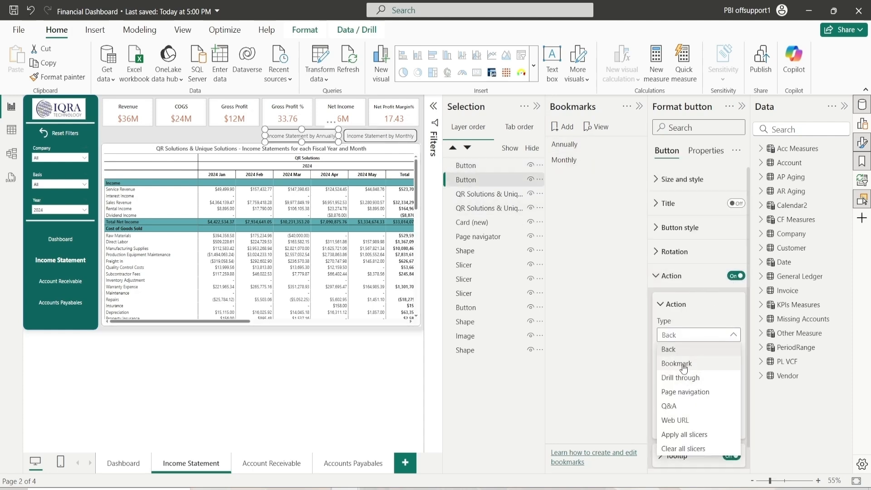
left_click(677, 363)
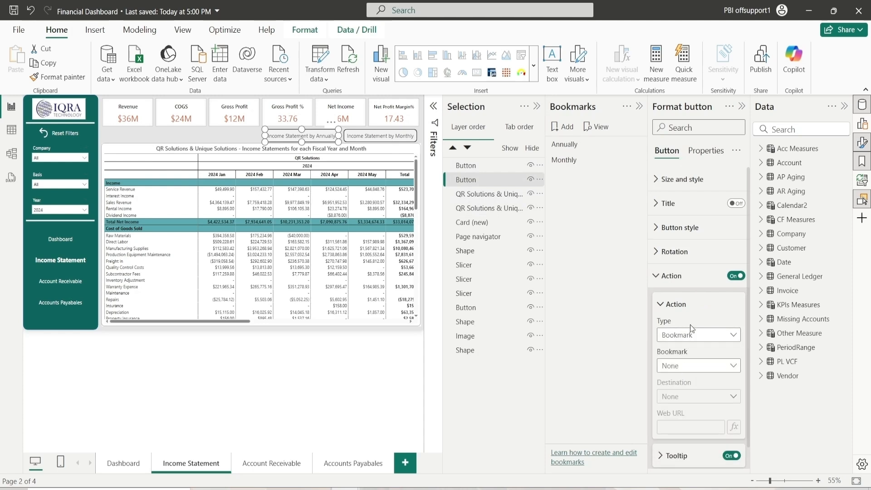
left_click(690, 366)
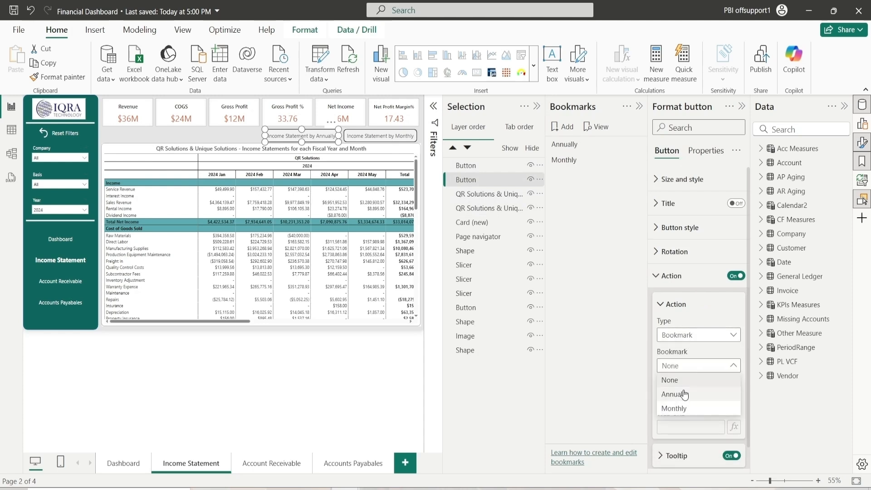
left_click(689, 394)
Turn on the Monthly button's action and set it to the Monthly bookmark
left_click(478, 168)
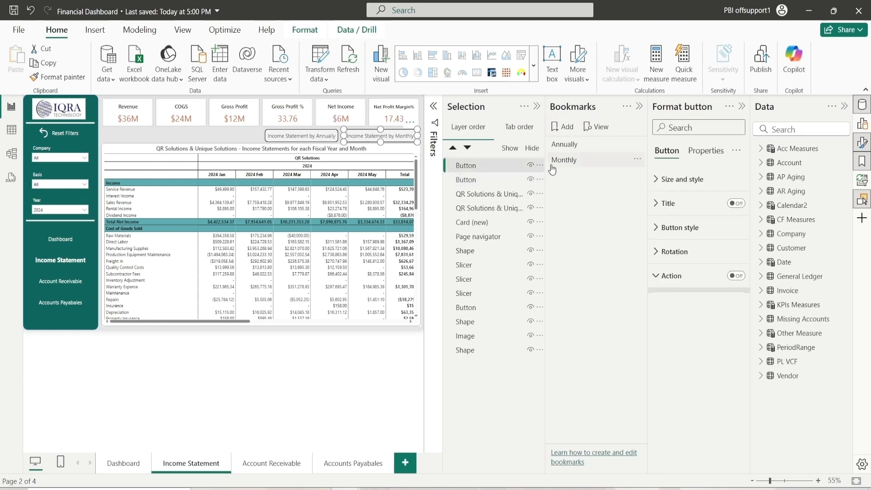
left_click(564, 160)
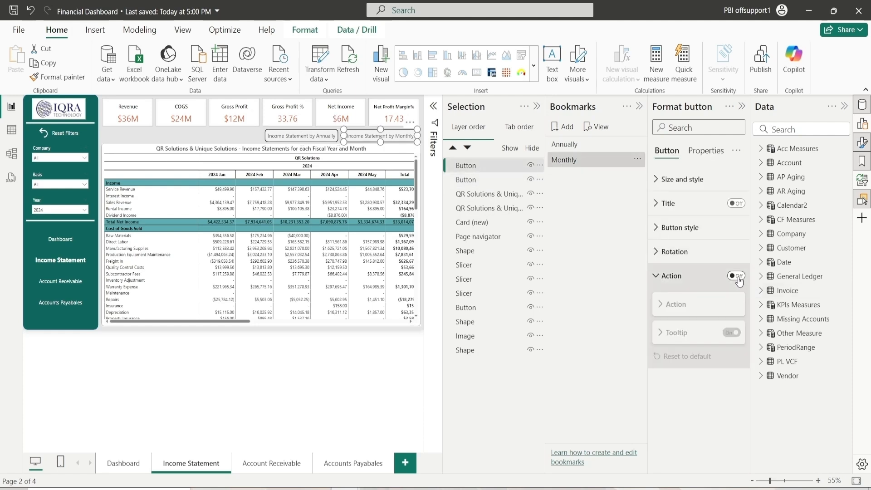
left_click(736, 276)
left_click(690, 335)
left_click(676, 363)
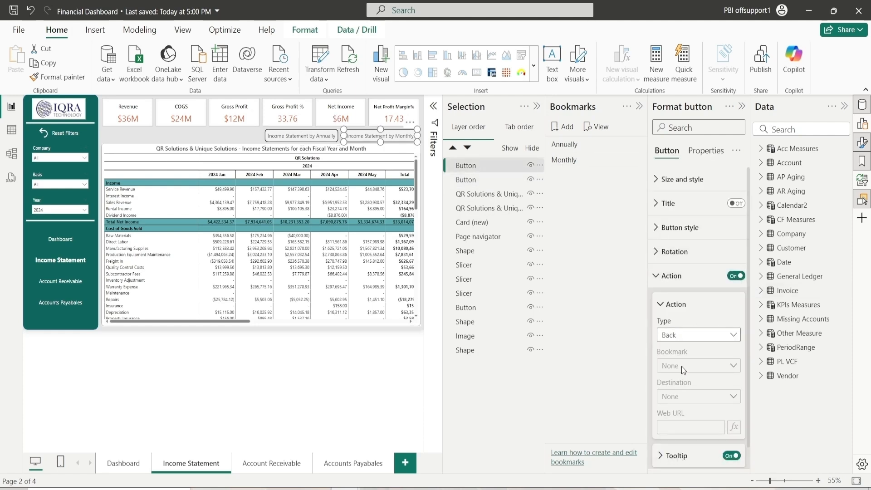
scroll(685, 363, "down", 1)
left_click(699, 344)
left_click(680, 386)
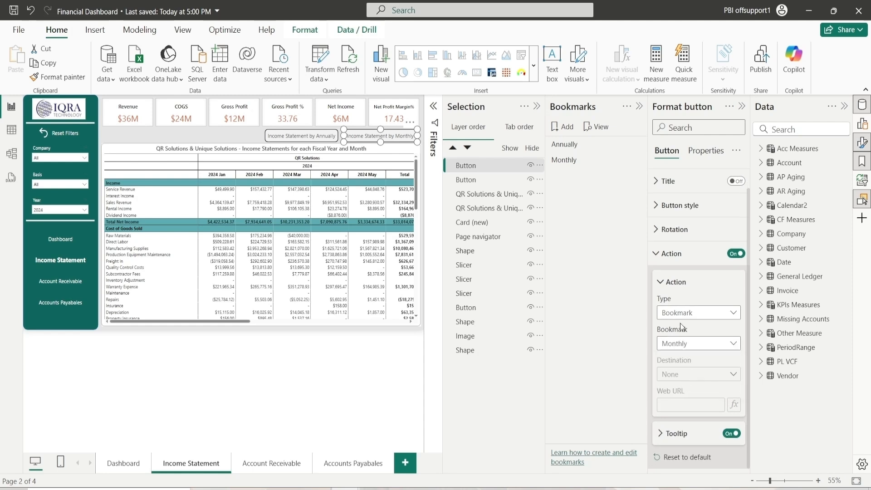
Hide the monthly matrix so the annual matrix shows, and update the Annually bookmark
left_click(474, 208)
left_click(471, 194, "ctrl")
left_click(467, 179, "ctrl")
left_click(471, 165, "ctrl")
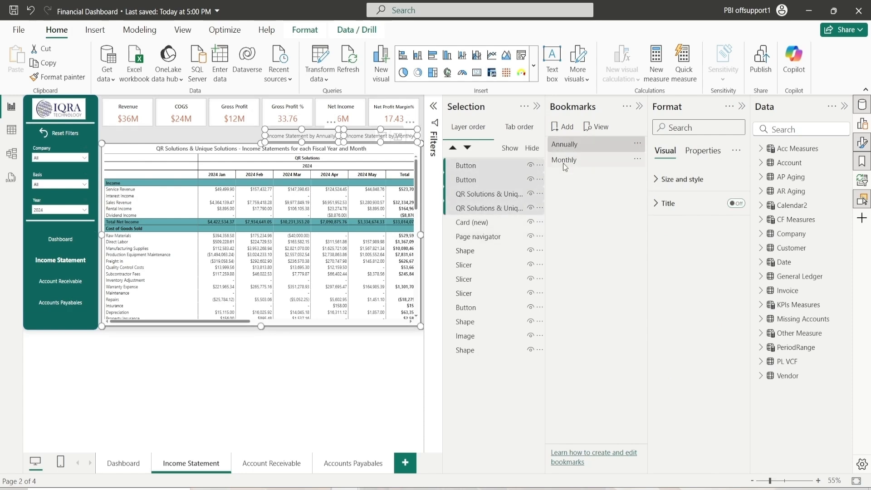
left_click(531, 196)
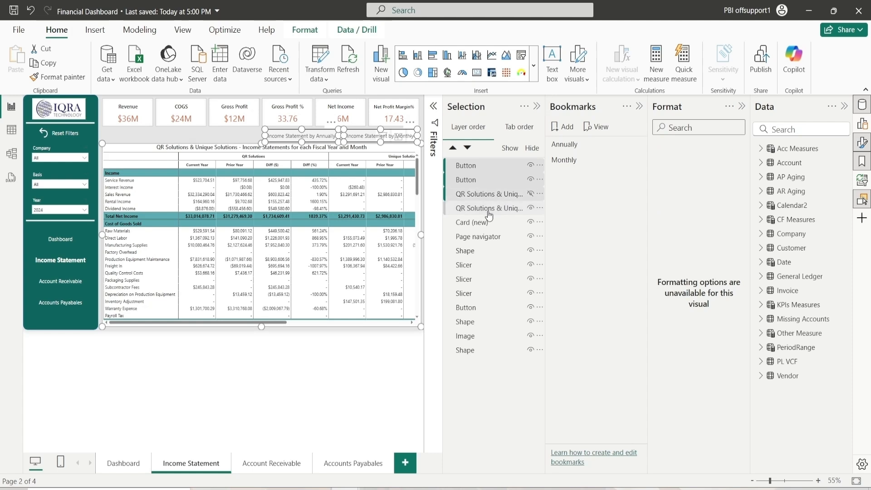
right_click(603, 145)
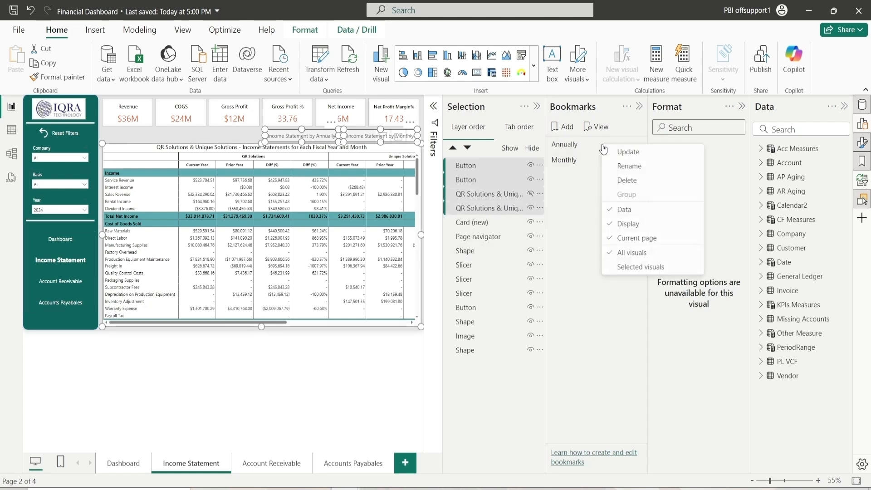
left_click(626, 152)
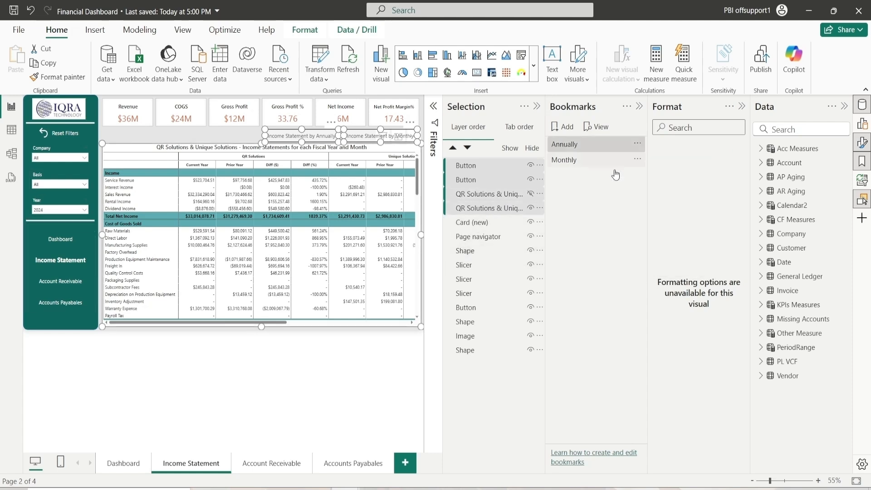
With the Monthly bookmark applied, hide the annual matrix and update the Monthly bookmark
left_click(567, 162)
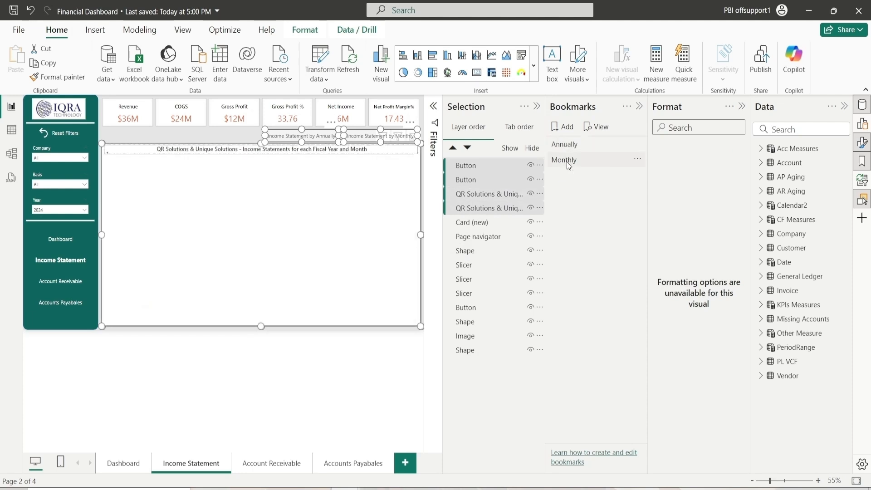
left_click(530, 208)
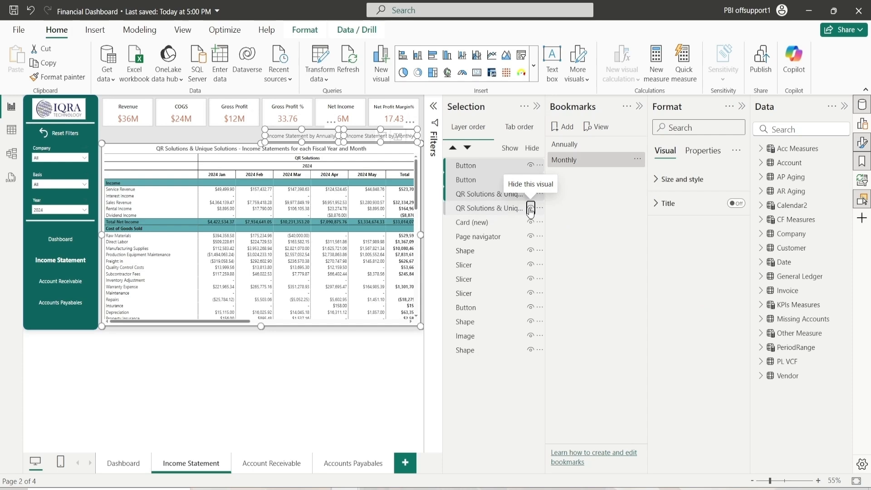
left_click(492, 211, "ctrl")
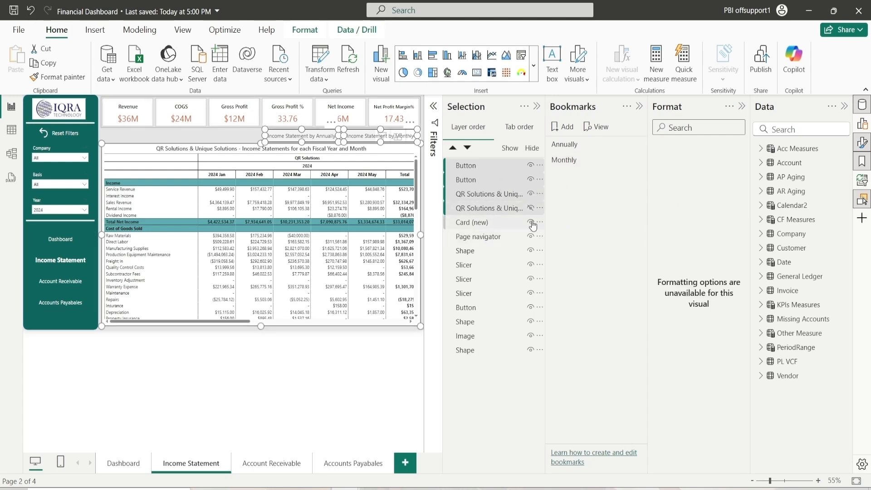
right_click(572, 163)
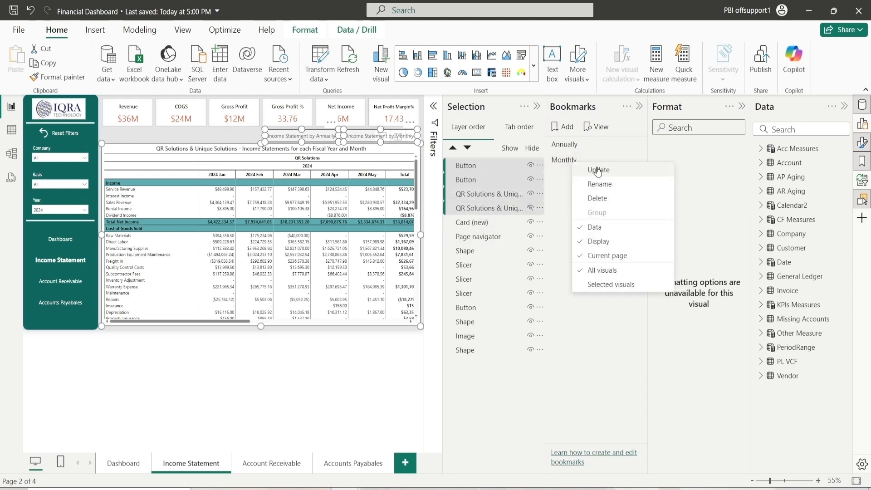
left_click(598, 171)
Close the side panes and test switching between the annual and monthly views with the two buttons
left_click(640, 108)
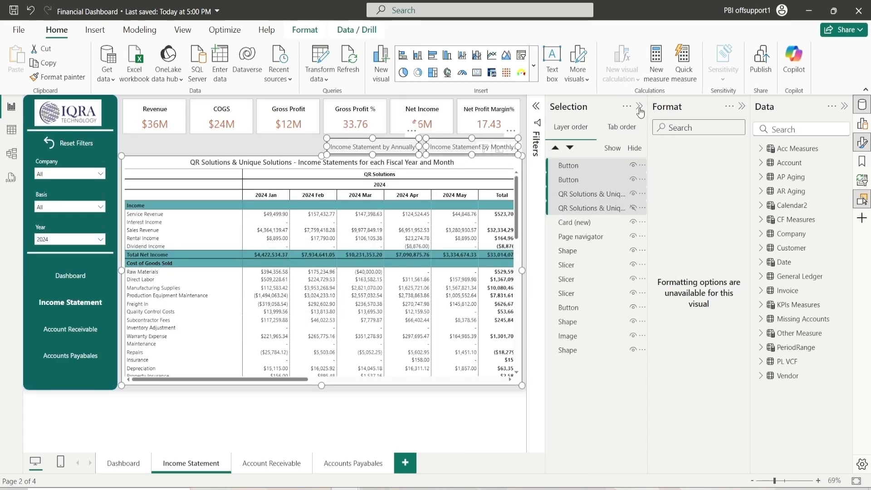
left_click(640, 108)
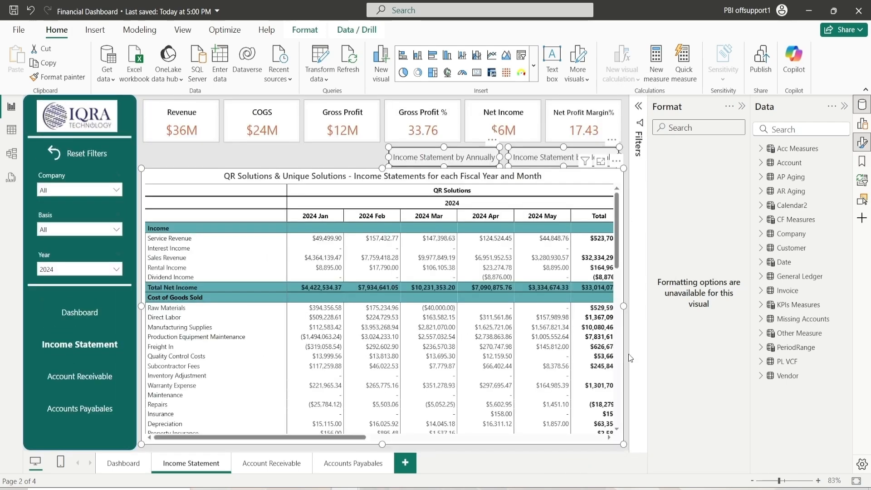
left_click(629, 357)
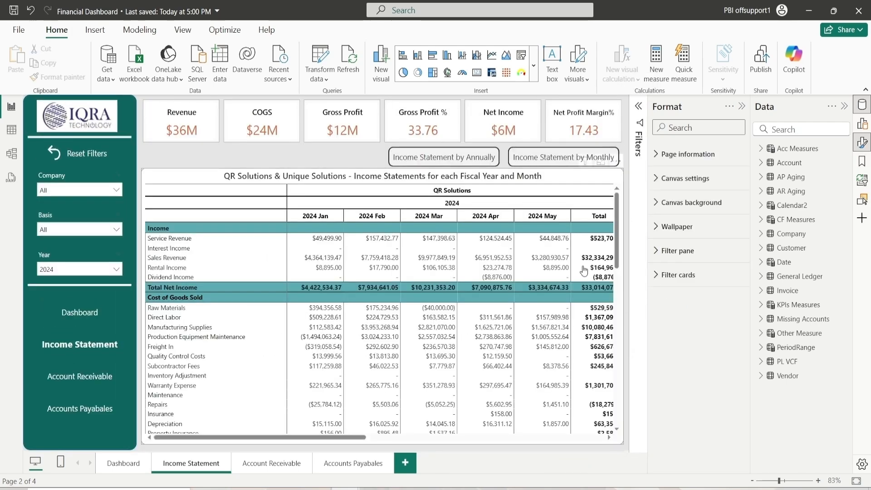
left_click(462, 159, "ctrl")
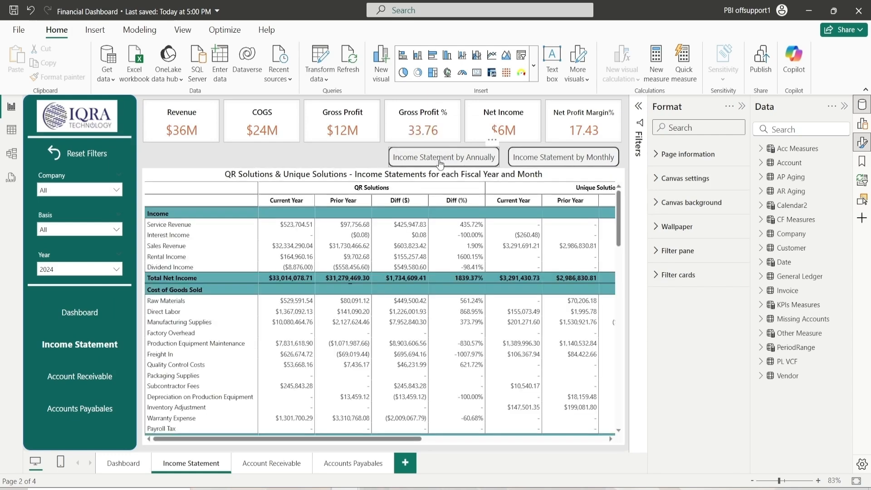
left_click(543, 163, "ctrl")
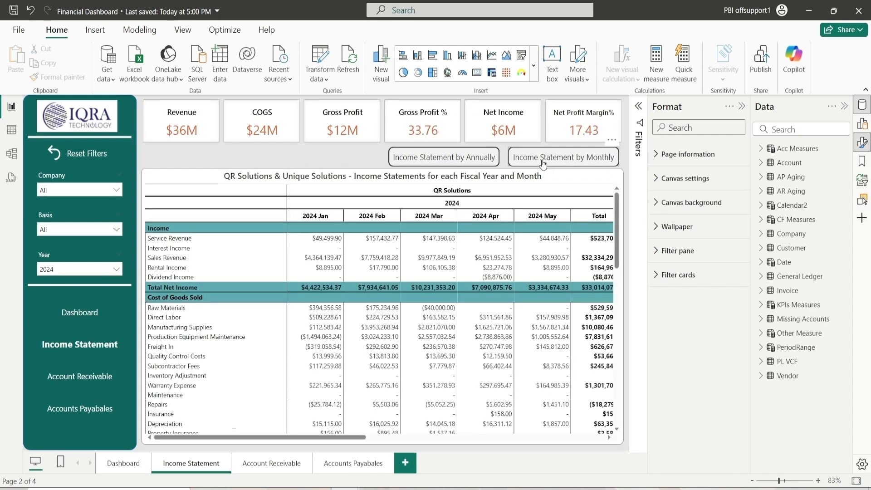
left_click(435, 159, "ctrl")
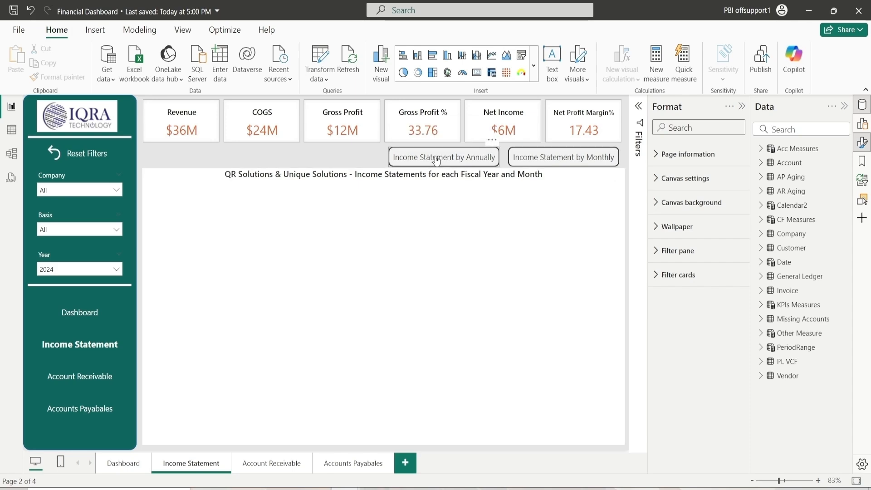
left_click(568, 156, "ctrl")
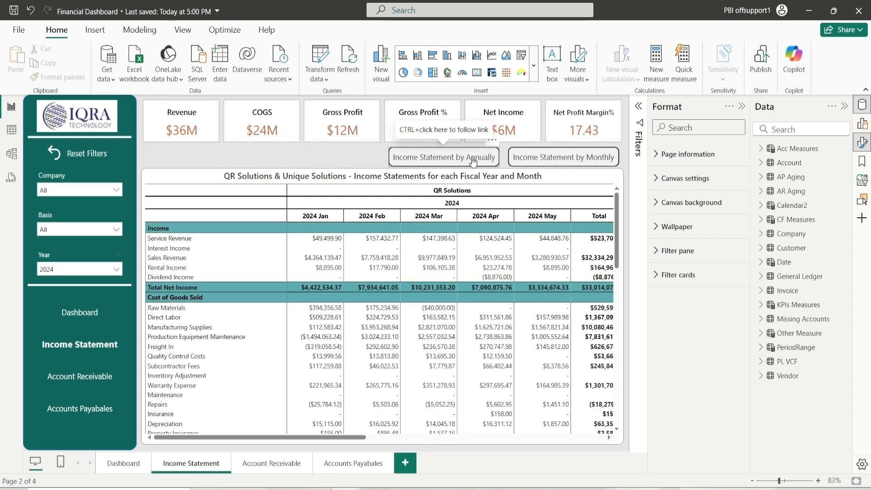
left_click(473, 161, "ctrl")
left_click(543, 159, "ctrl")
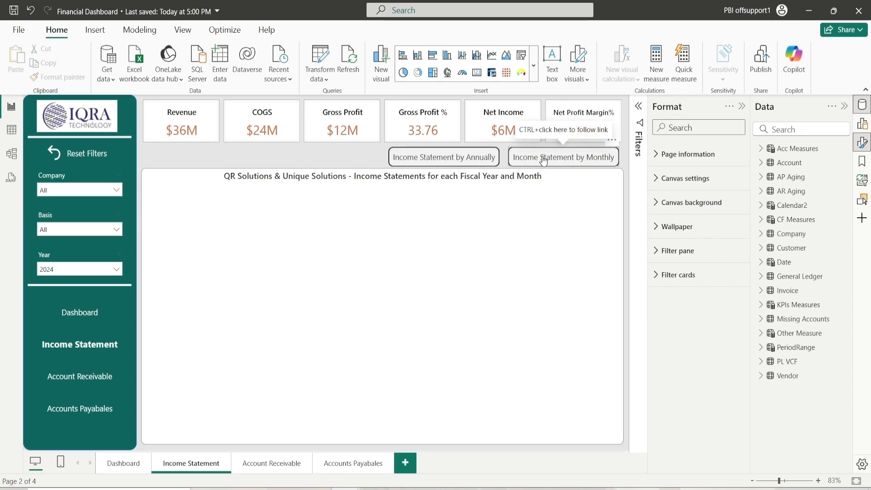
left_click(468, 161, "ctrl")
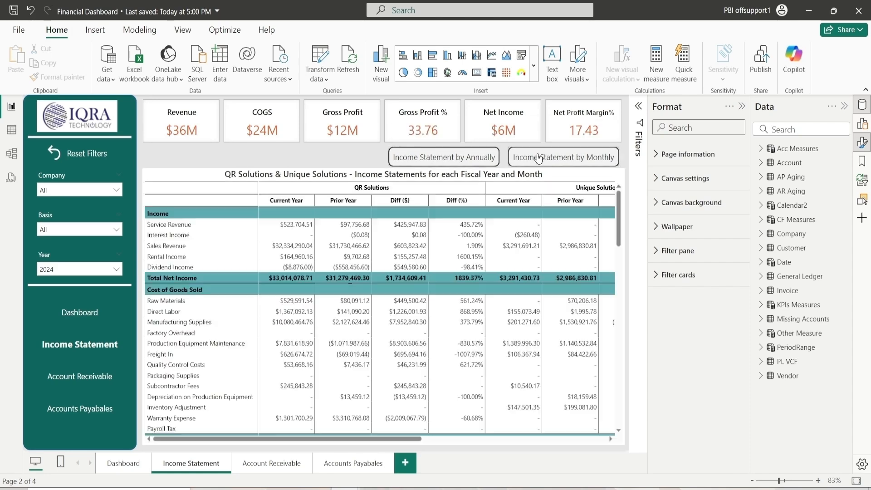
left_click(539, 158, "ctrl")
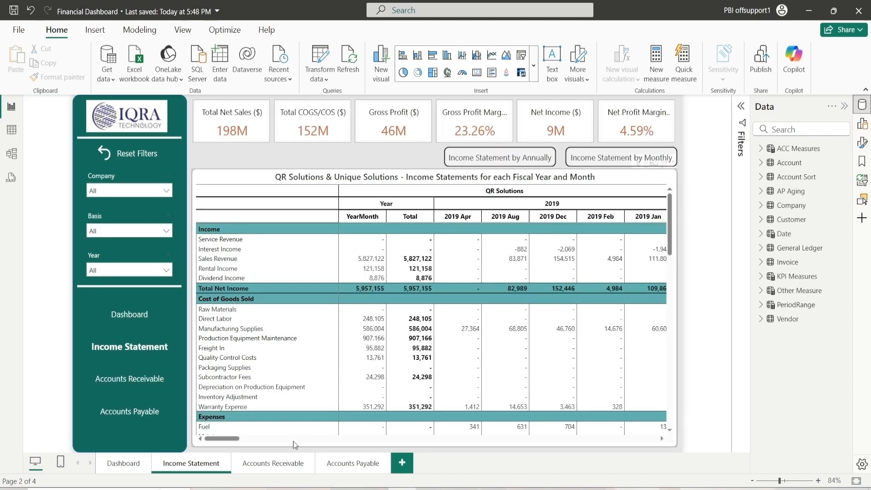
Open the Accounts Receivable page
left_click(278, 463)
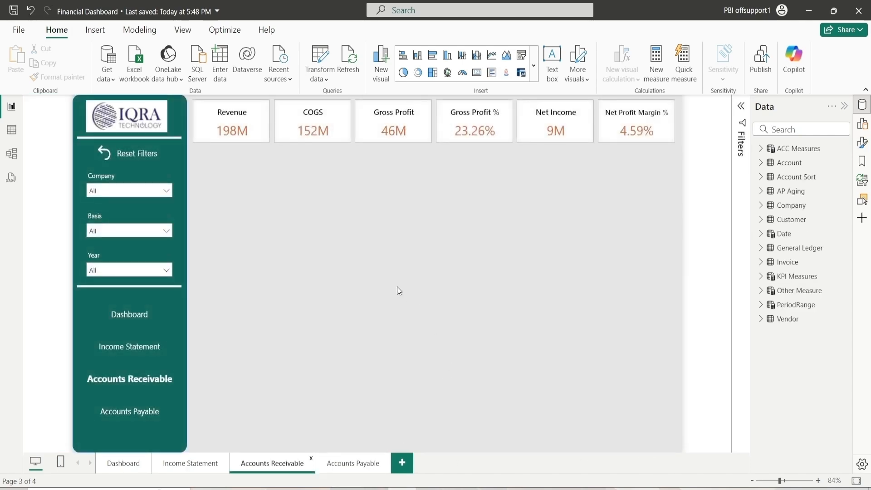
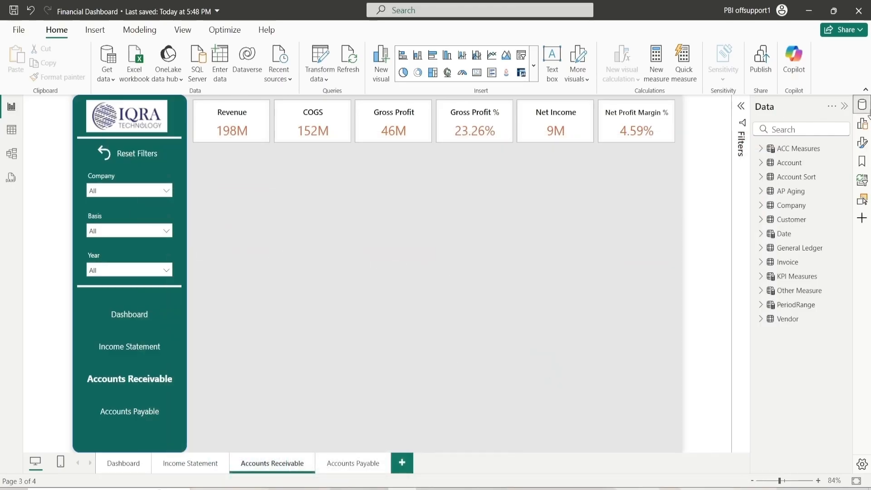
Add a clustered bar chart to the Accounts Receivable page and set its height to 260 and width to 500
left_click(862, 123)
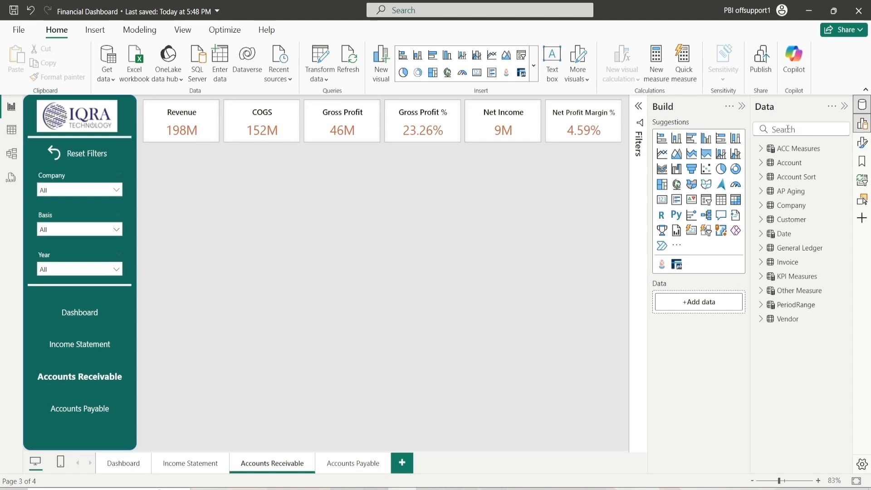
left_click(690, 139)
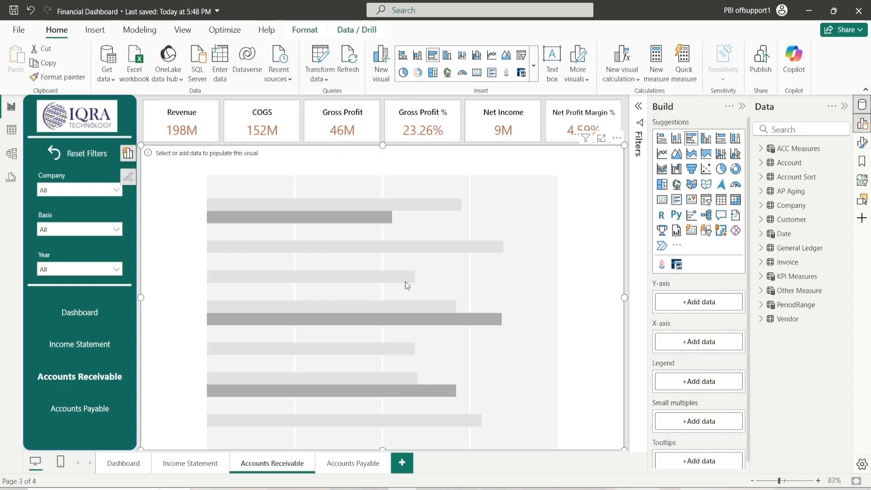
left_click(862, 142)
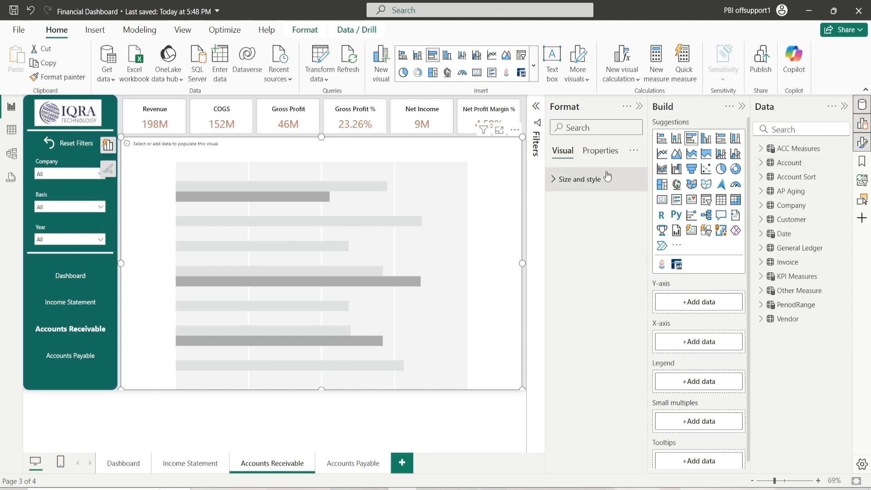
left_click(573, 180)
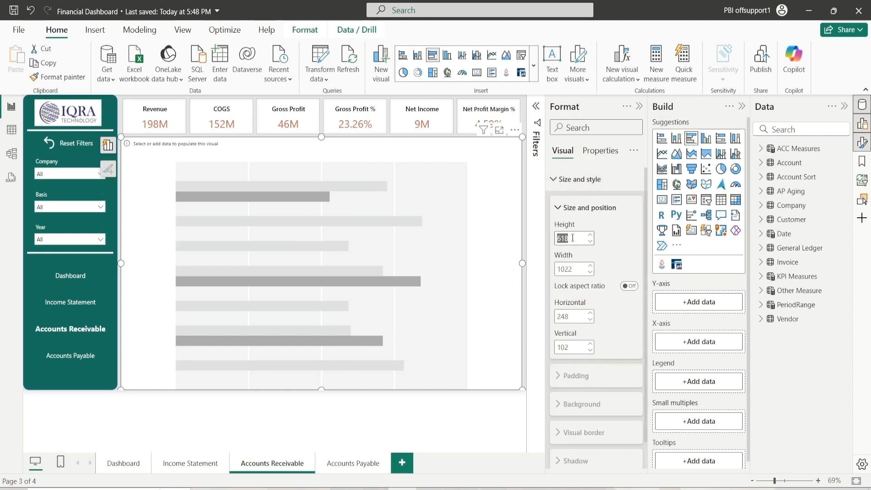
type("260")
key("Return")
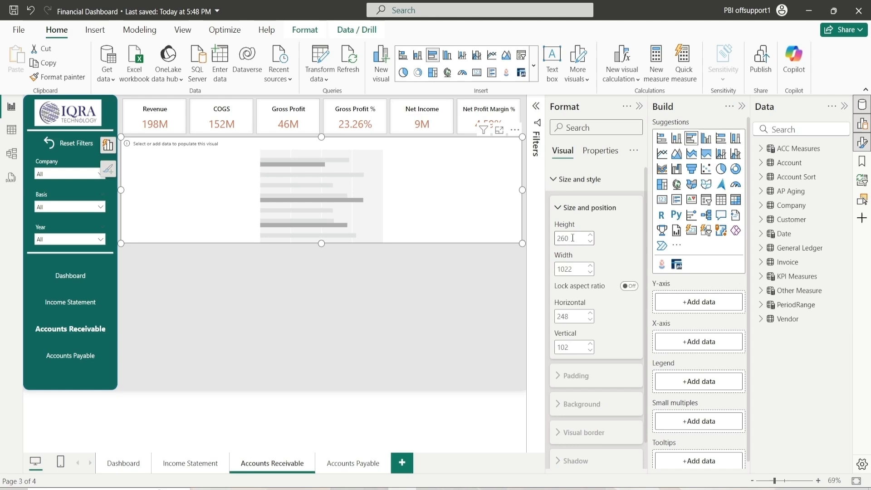
left_click(577, 265)
type("500")
key("Return")
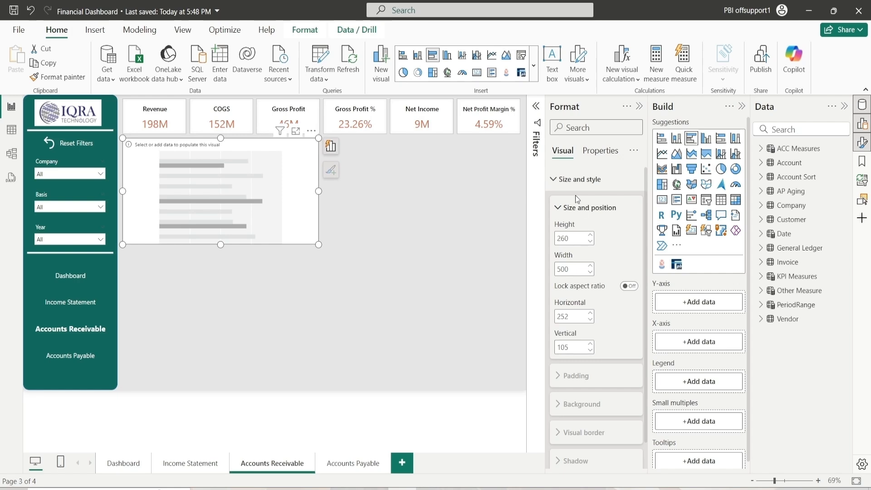
left_click(585, 207)
left_click(579, 180)
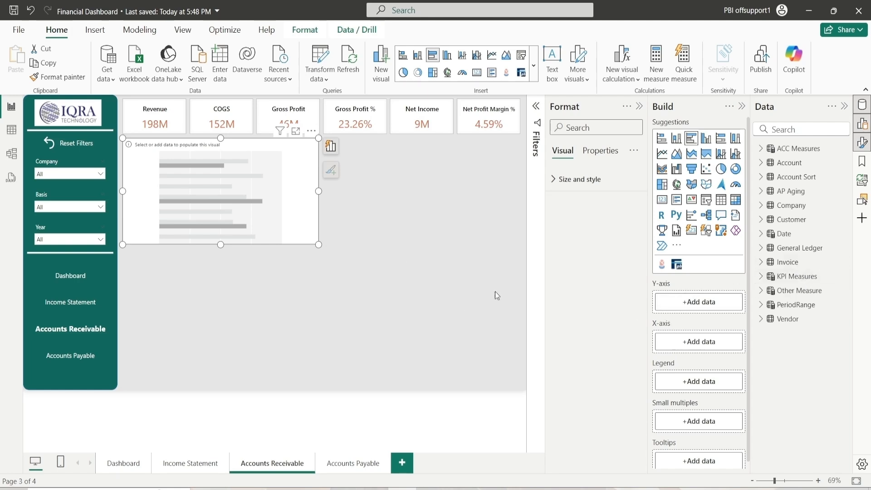
Search the fields for Customer and place the Customer Parent field on the bar chart's Y-axis
left_click(807, 127)
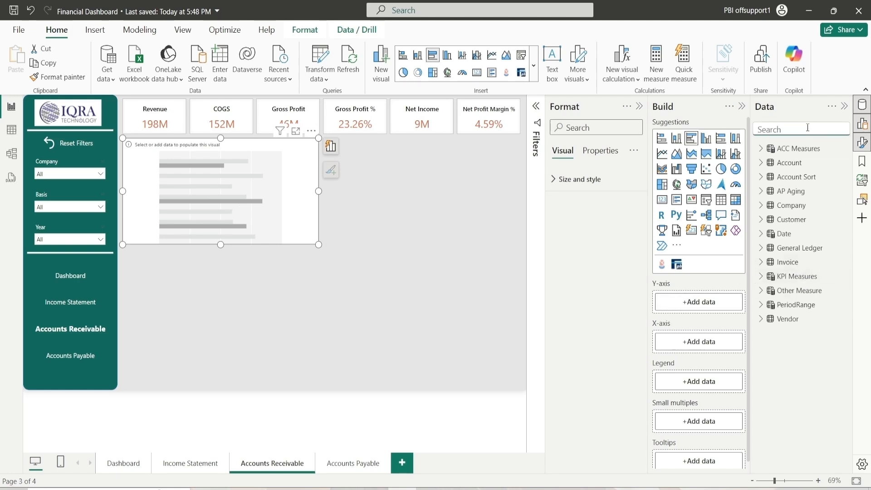
type("Compa")
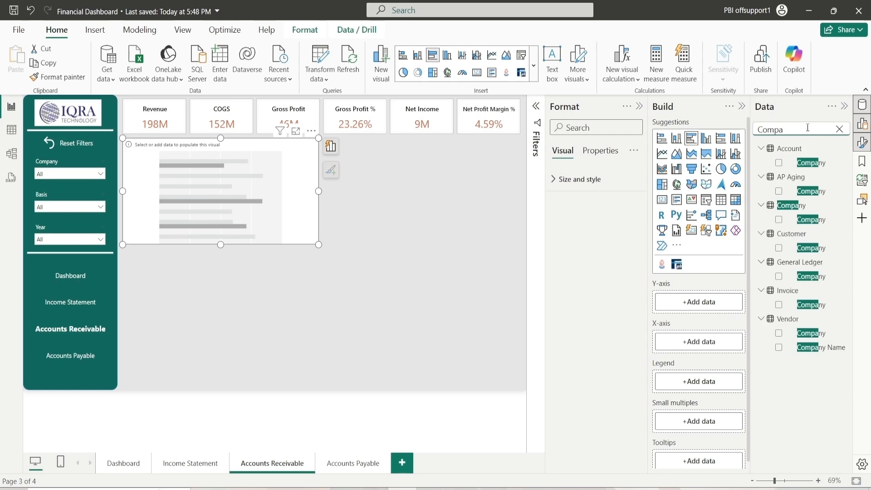
key("BackSpace")
key("BackSpace")
key("BackSpace")
key("BackSpace")
key("BackSpace")
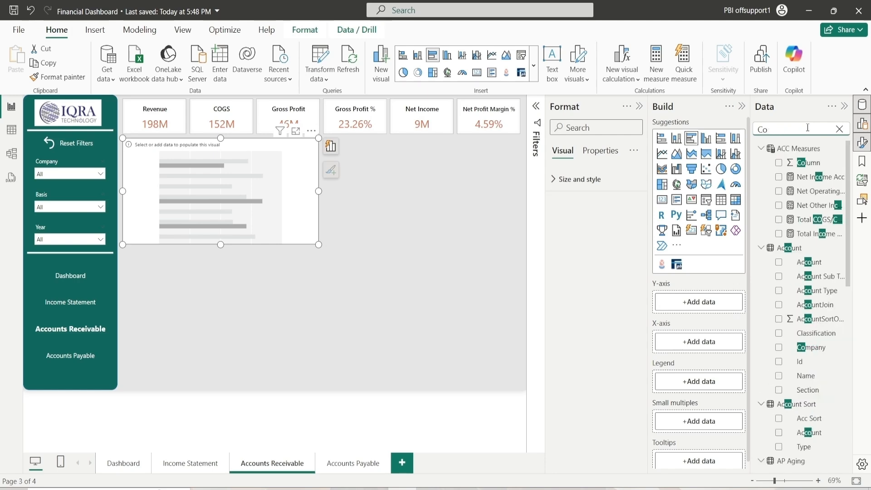
type("Customer")
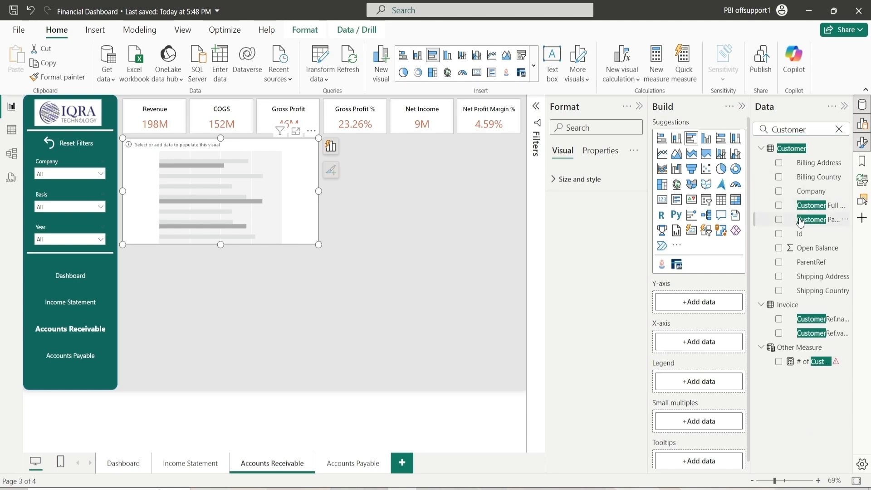
left_click_drag(800, 221, 688, 309)
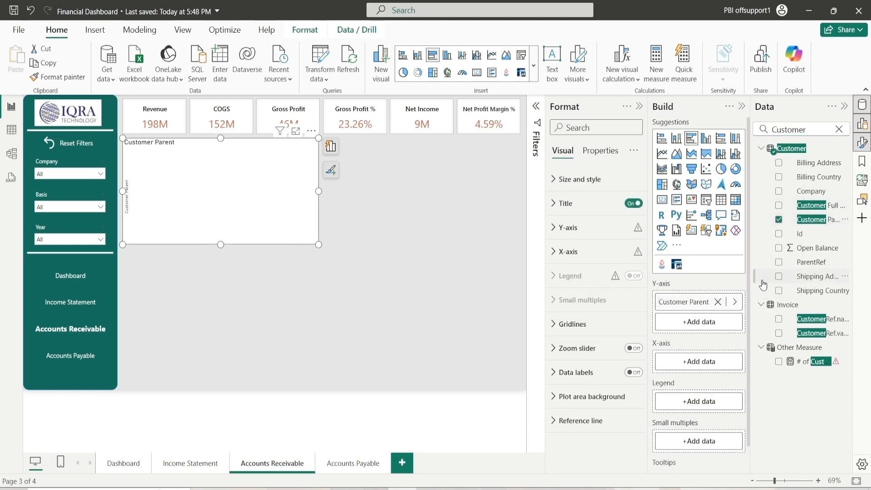
Add the Invoice table's Balance field to the bar chart's X-axis
left_click(839, 130)
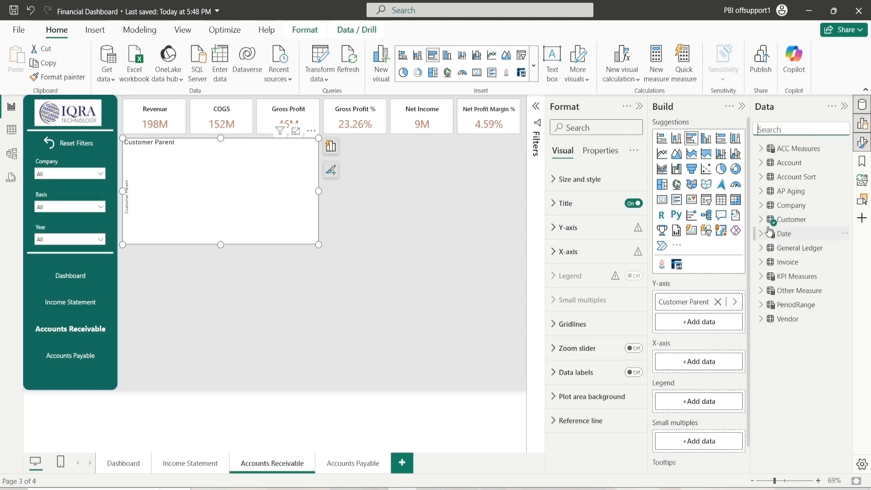
left_click(765, 262)
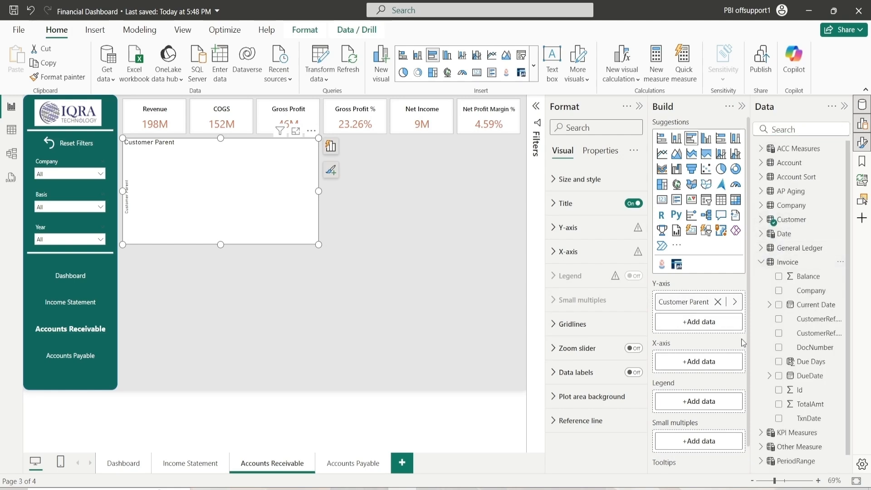
left_click_drag(809, 277, 717, 366)
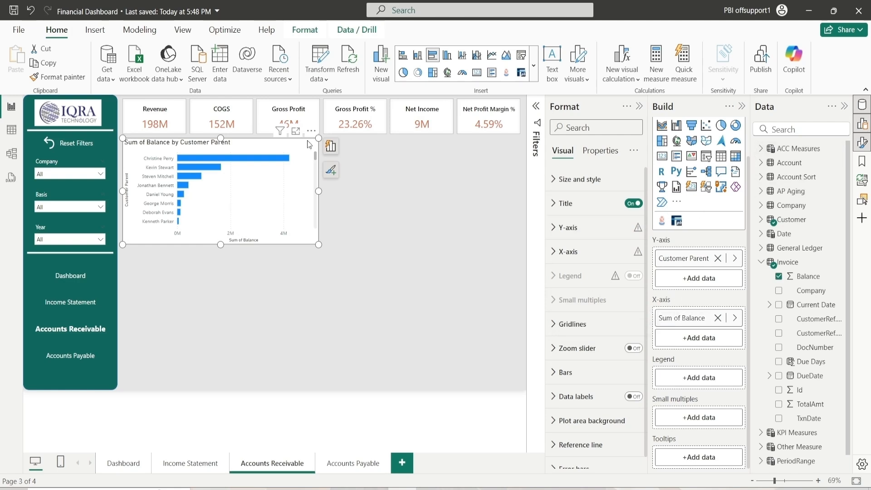
Give the bar chart a light gray background and turn on its visual border
left_click(584, 183)
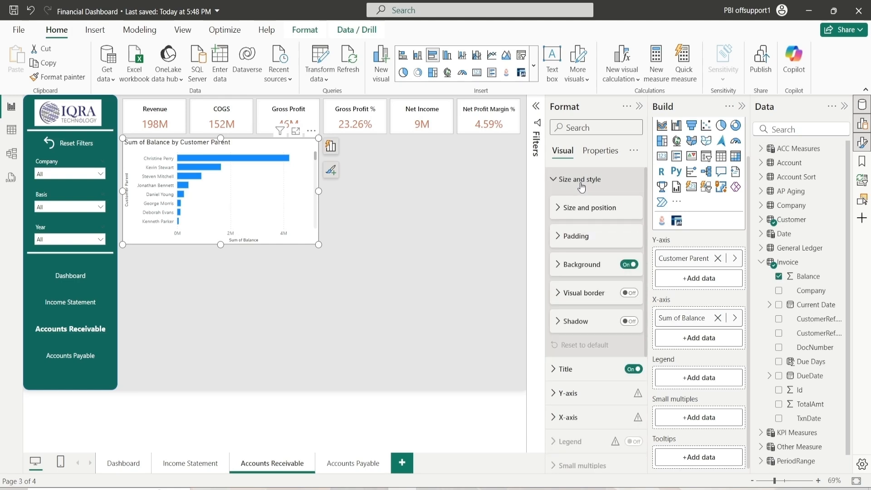
left_click(567, 271)
left_click(572, 295)
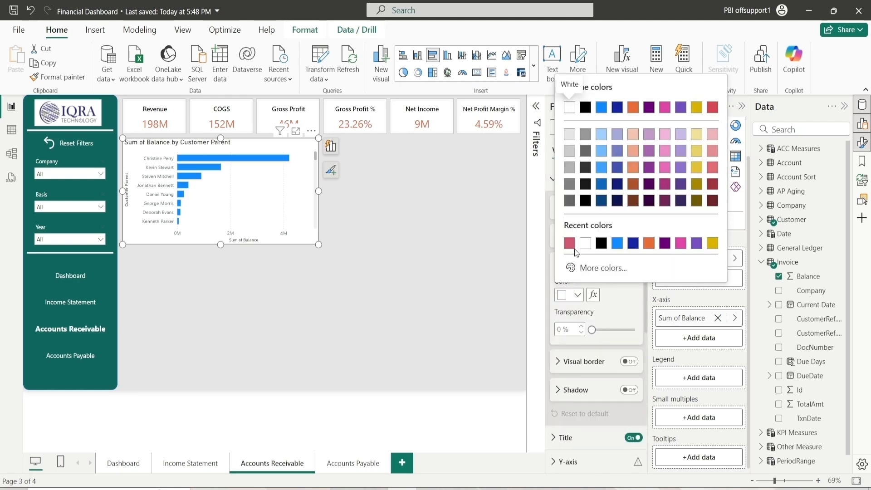
left_click(602, 309)
left_click(567, 298)
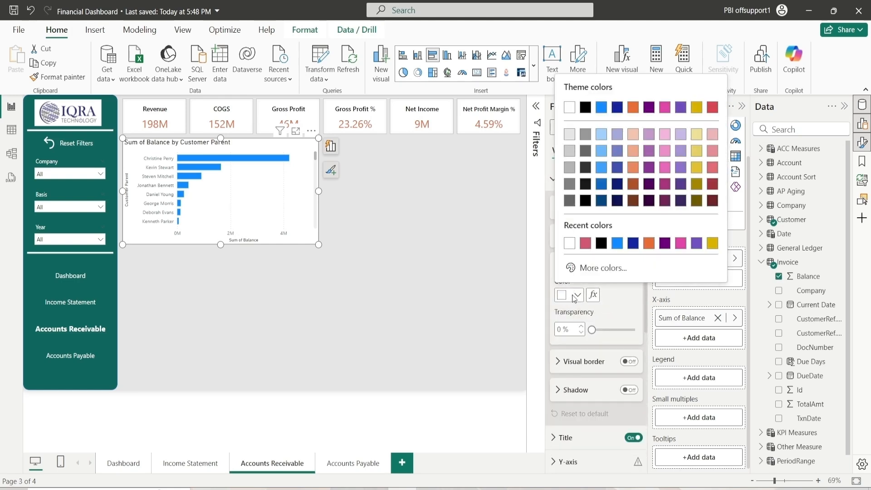
left_click(571, 136)
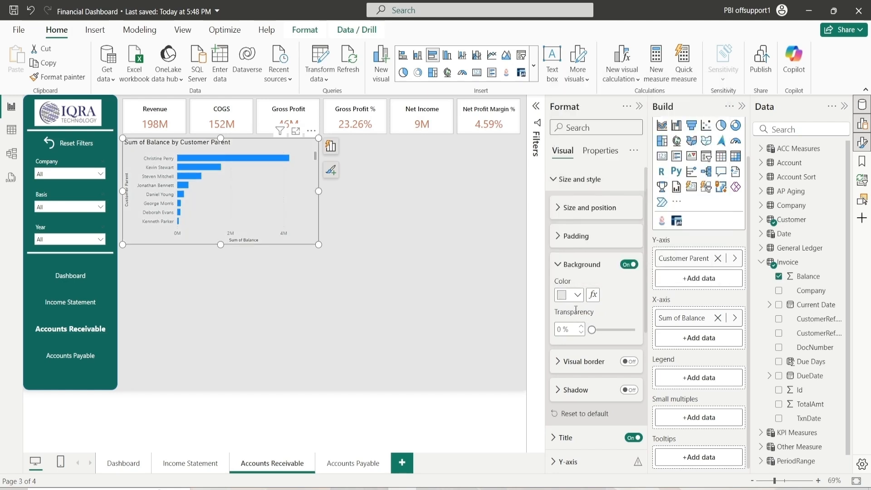
left_click(570, 271)
left_click(629, 293)
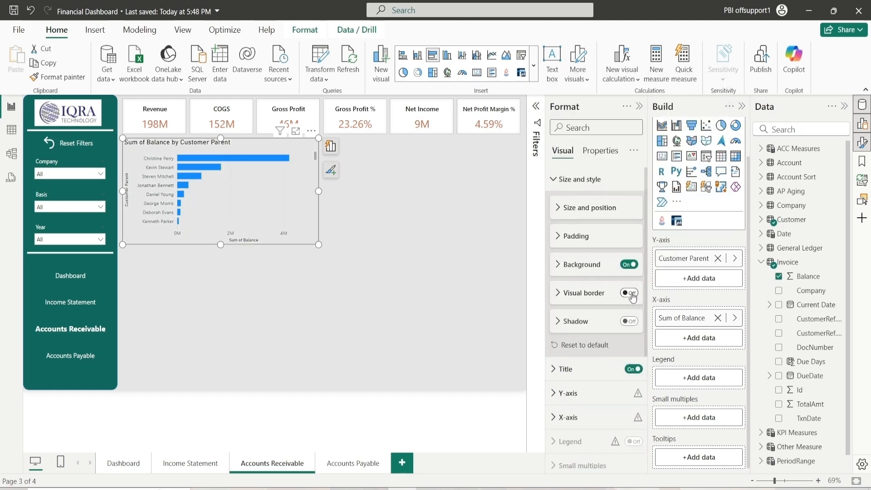
left_click(589, 295)
left_click(588, 305)
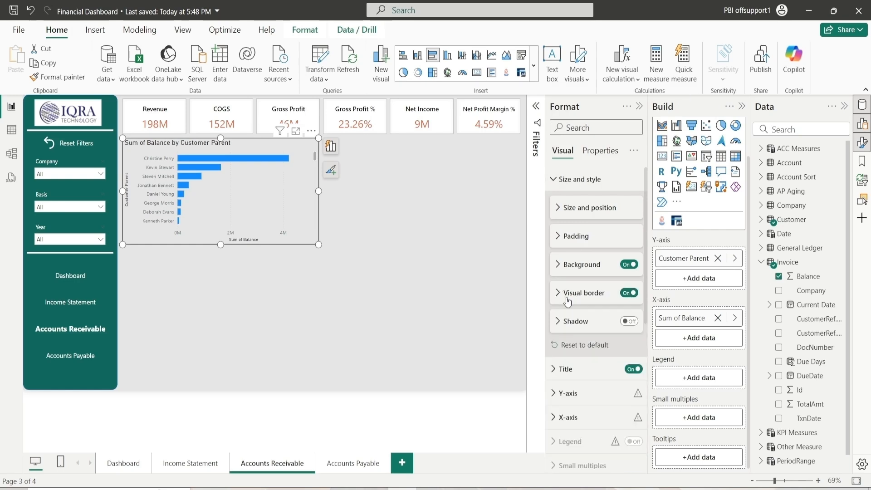
Set the Y-axis label color to black and turn off the Y-axis title
left_click(572, 186)
left_click(569, 228)
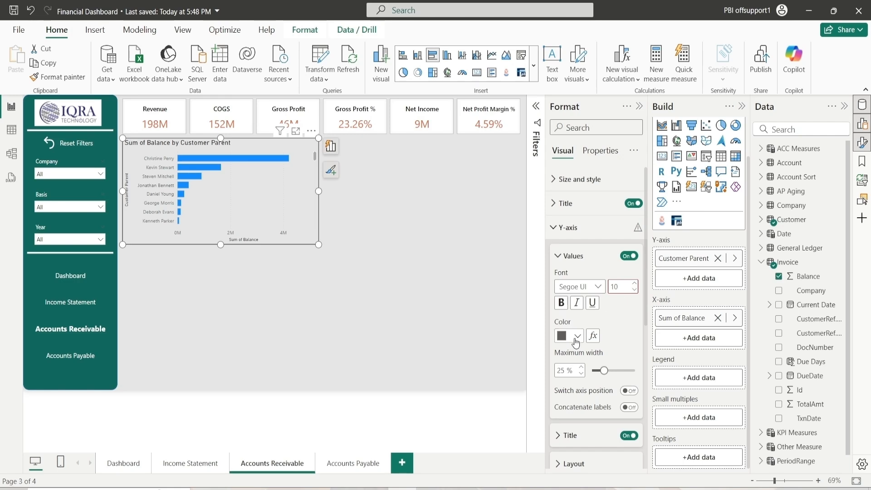
left_click(577, 336)
left_click(578, 148)
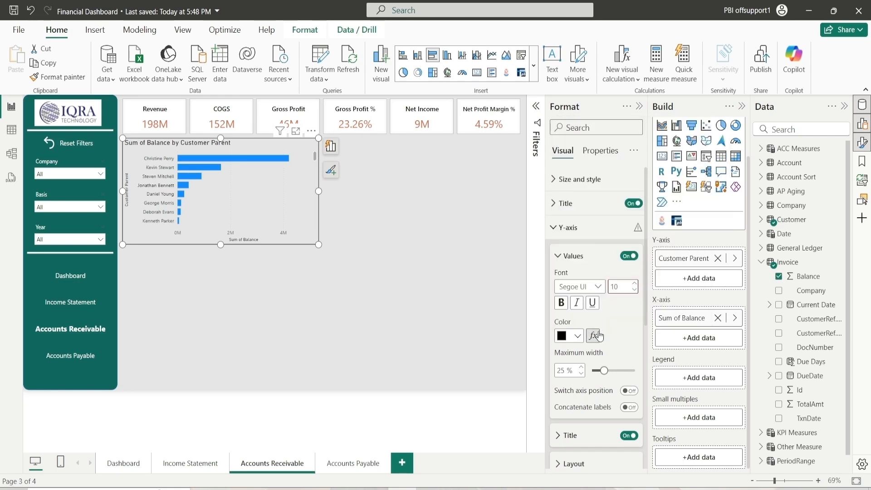
left_click(579, 255)
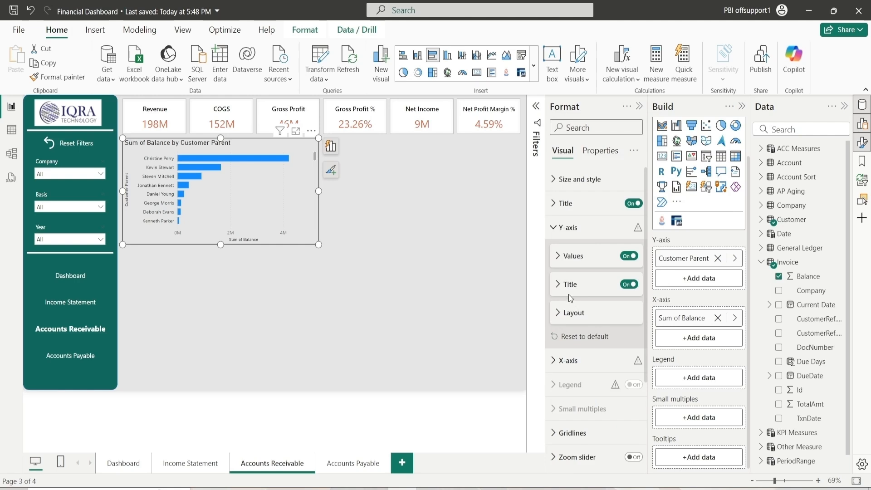
left_click(630, 284)
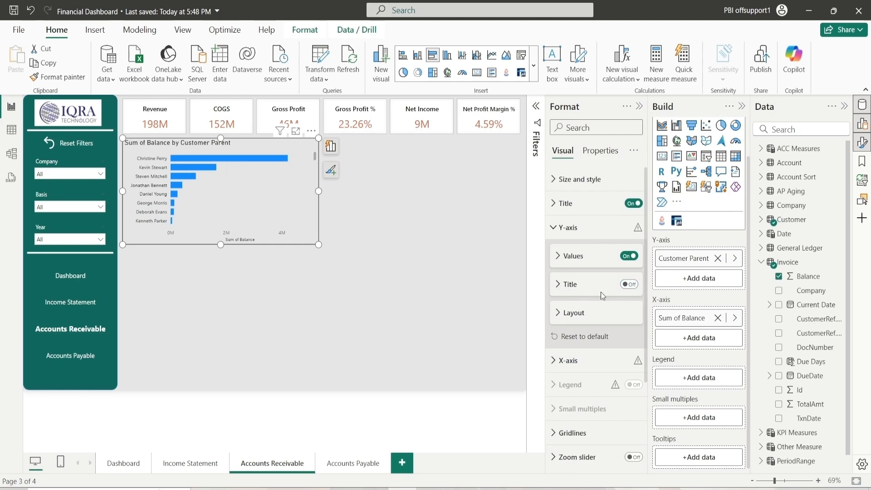
Set the X-axis value color to black and turn off the X-axis title
left_click(564, 234)
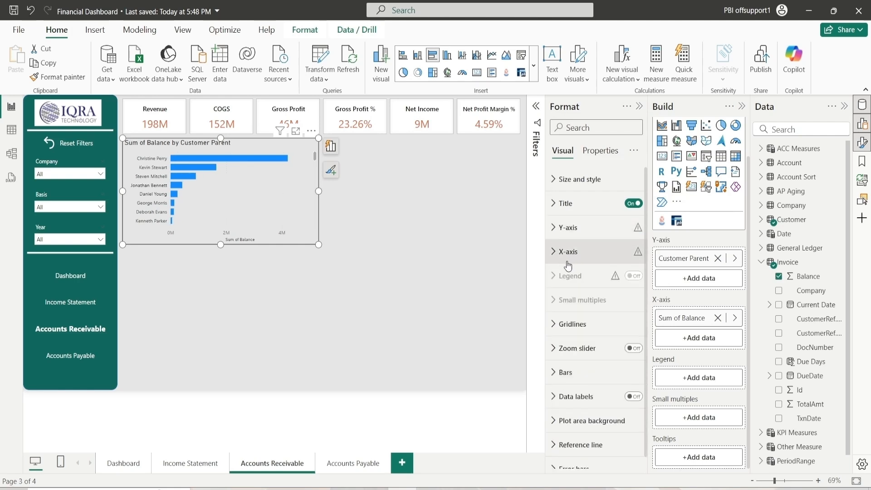
left_click(565, 252)
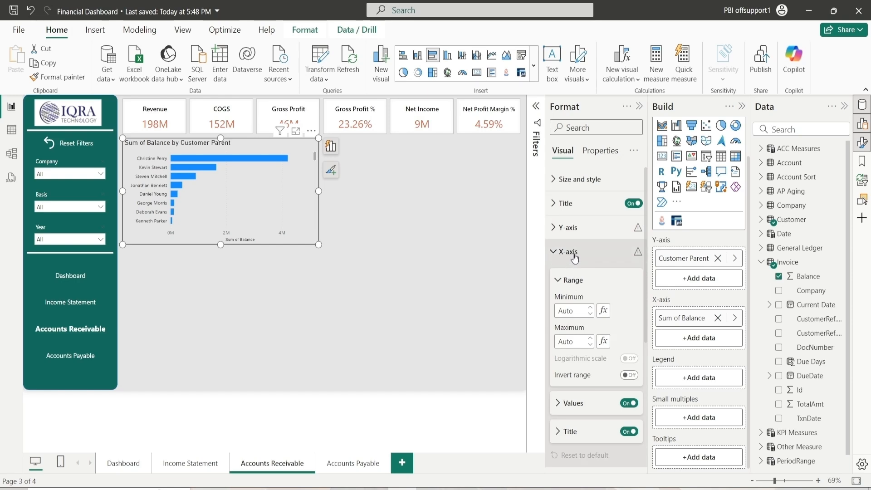
left_click(566, 280)
left_click(571, 307)
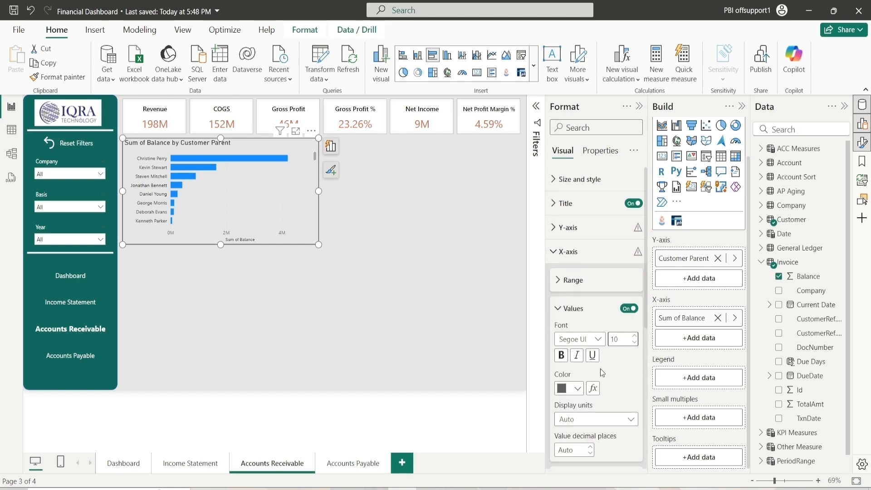
left_click(578, 388)
left_click(575, 198)
scroll(597, 370, "down", 2)
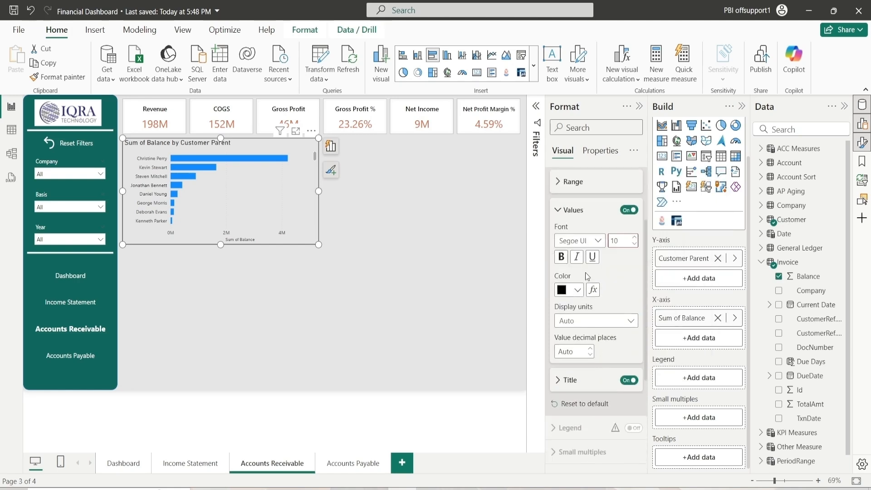
left_click(575, 215)
left_click(628, 239)
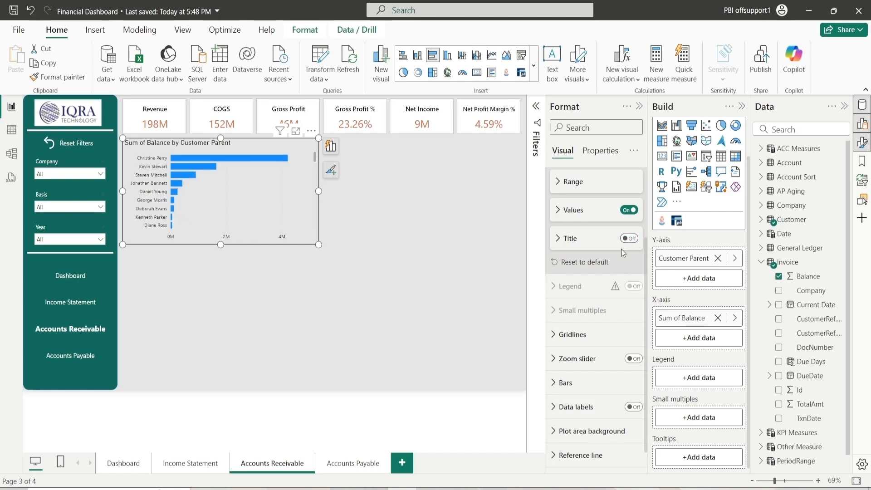
Change the vertical gridline color to a darker gray
scroll(598, 229, "down", 1)
scroll(598, 228, "up", 2)
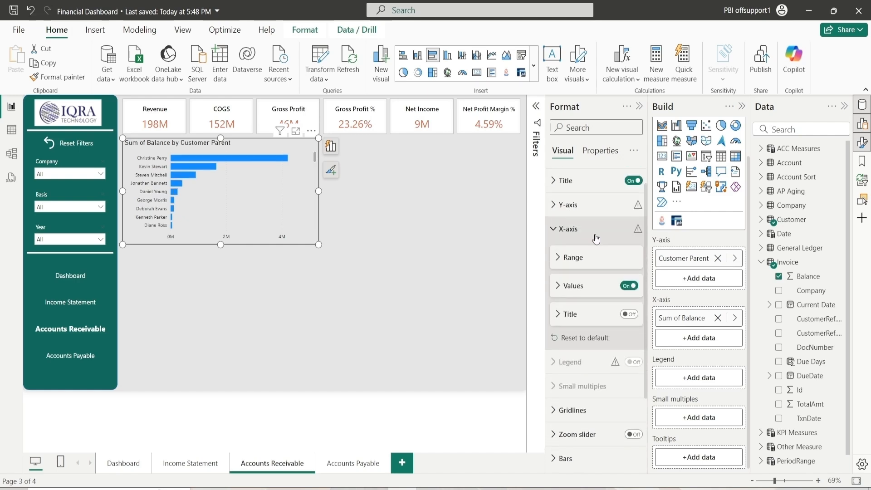
left_click(590, 236)
left_click(590, 313)
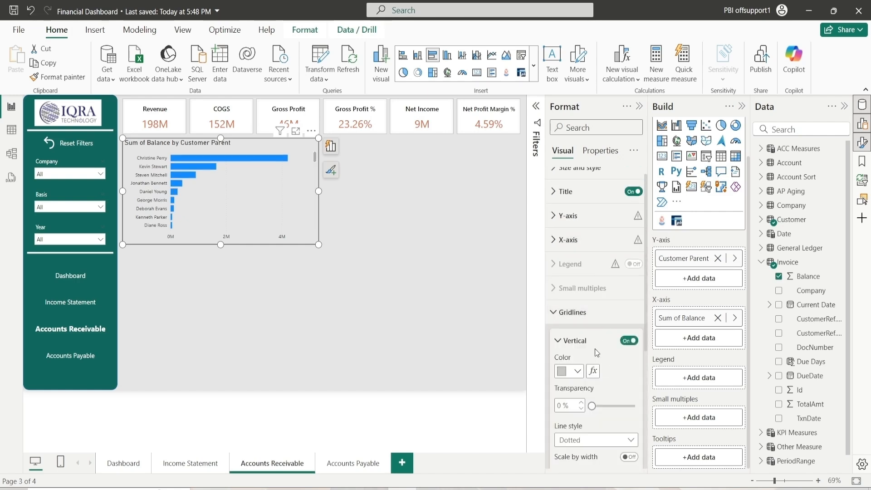
scroll(594, 348, "down", 4)
scroll(595, 349, "up", 2)
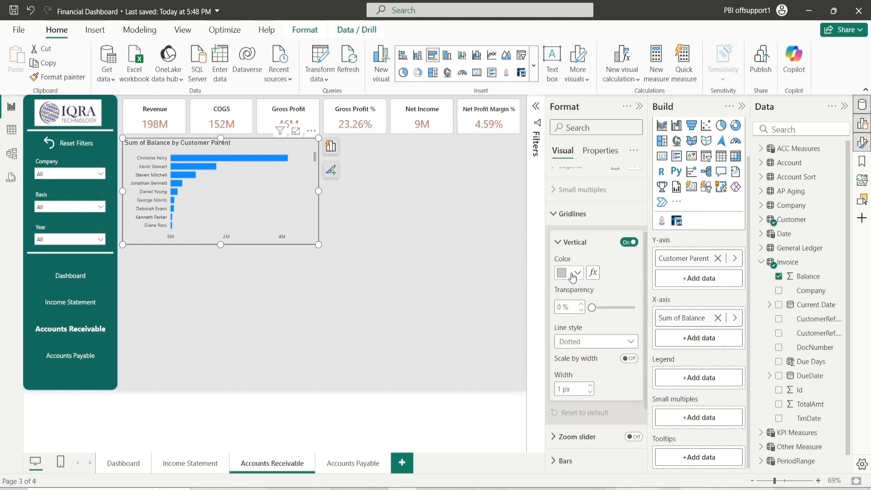
left_click(569, 273)
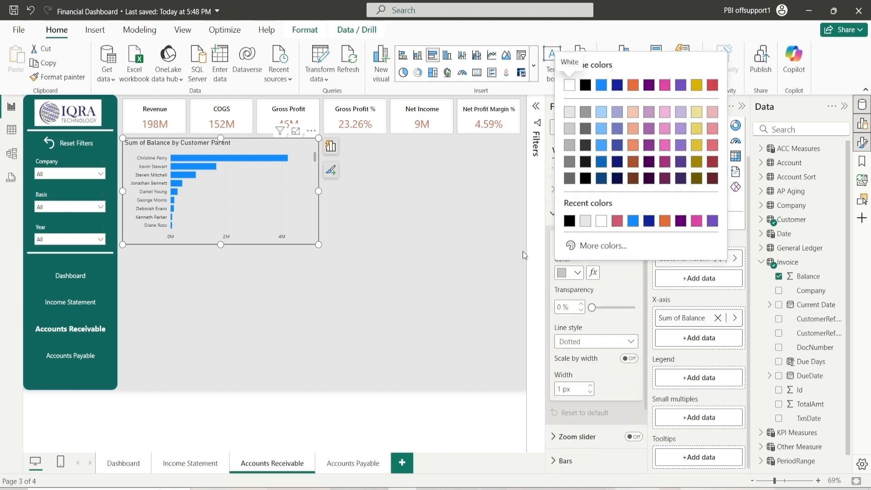
left_click(586, 128)
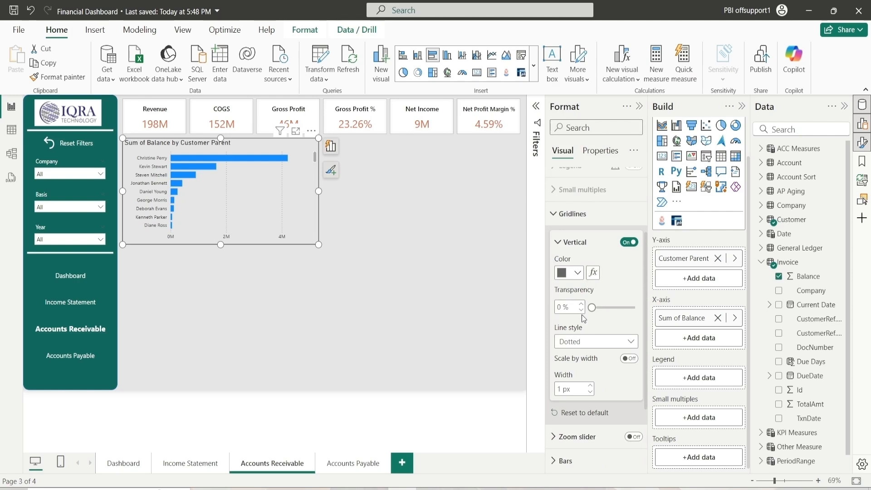
Set the vertical gridline line style to Dashed
left_click(591, 346)
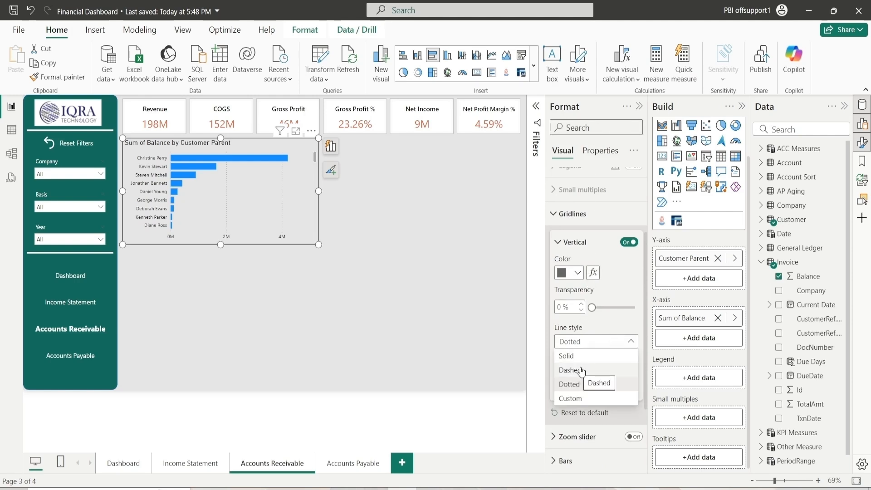
left_click(582, 383)
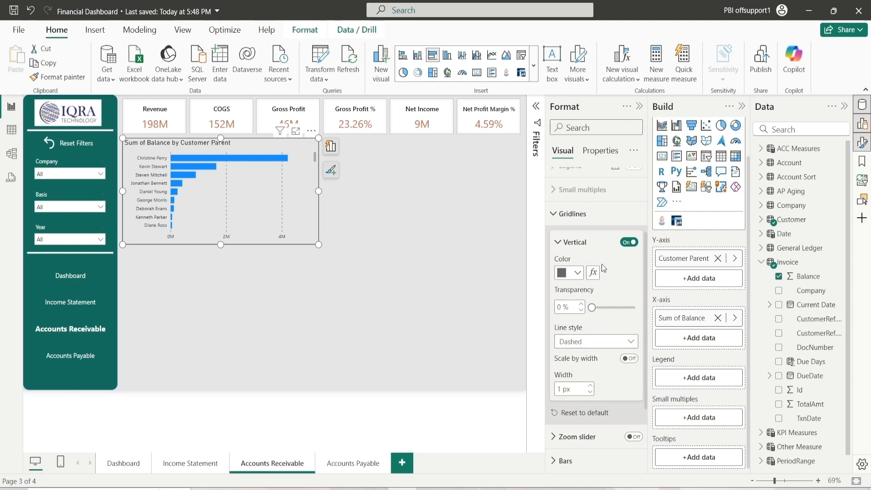
scroll(597, 303, "up", 3)
left_click(566, 343)
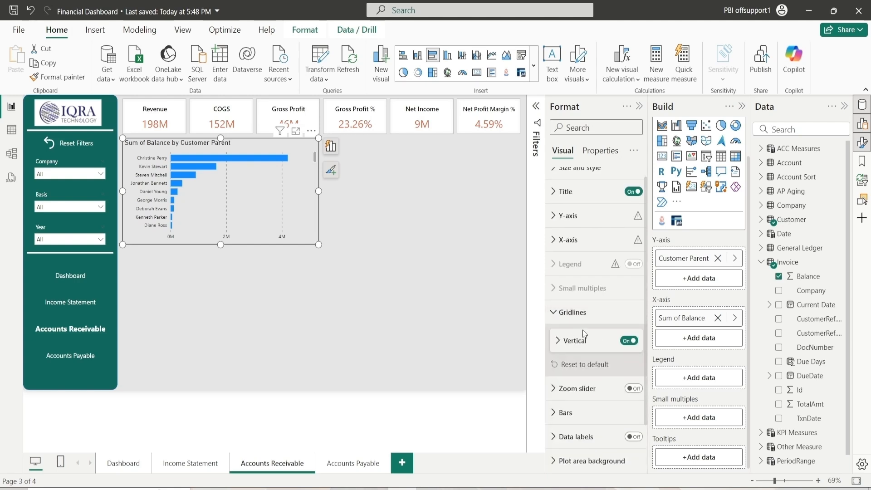
left_click(576, 314)
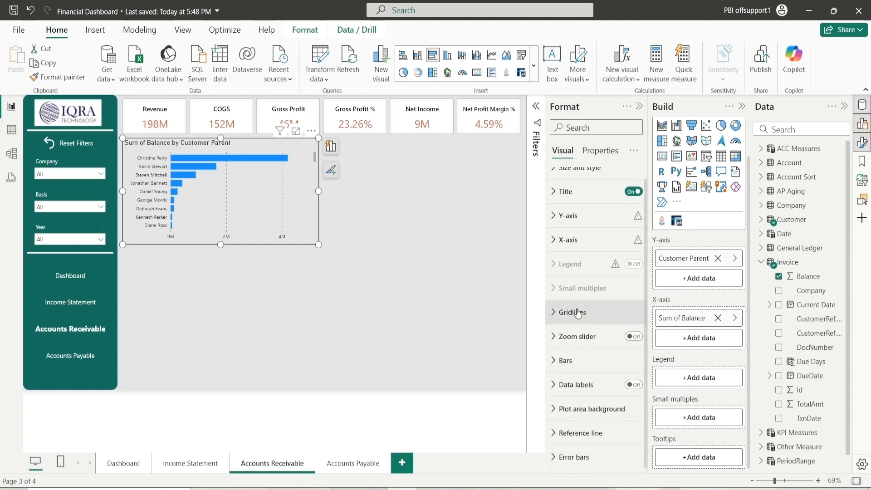
Change the bar color to the pink-red swatch from recent colors
left_click(576, 360)
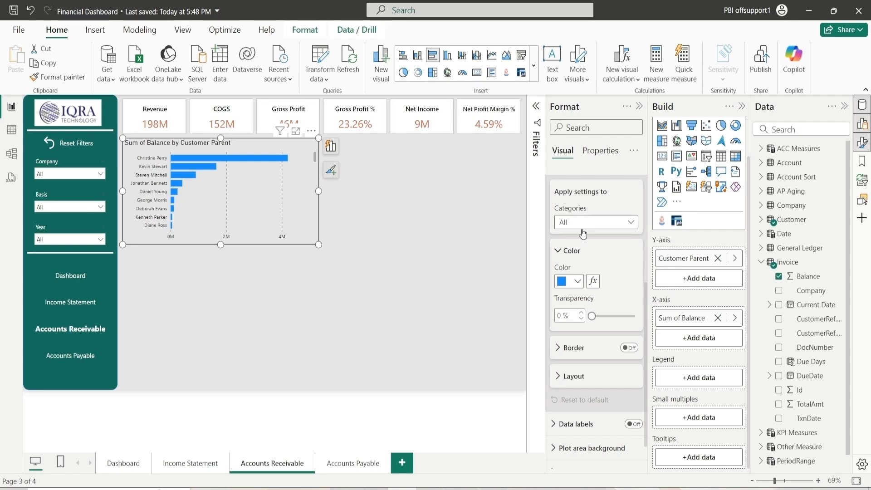
left_click(577, 281)
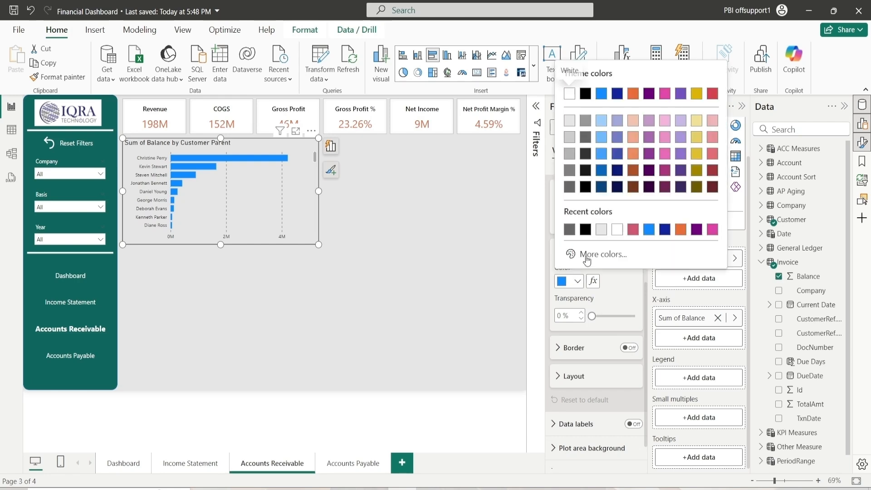
left_click(634, 230)
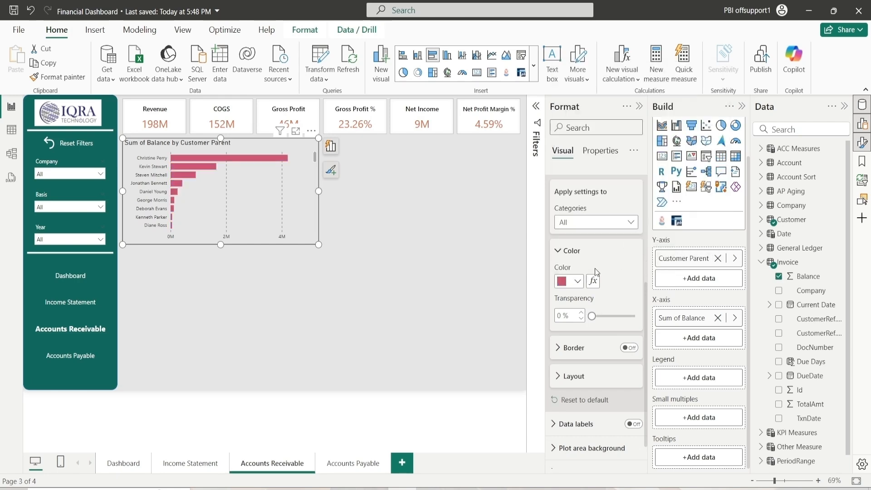
scroll(595, 270, "up", 2)
left_click(574, 349)
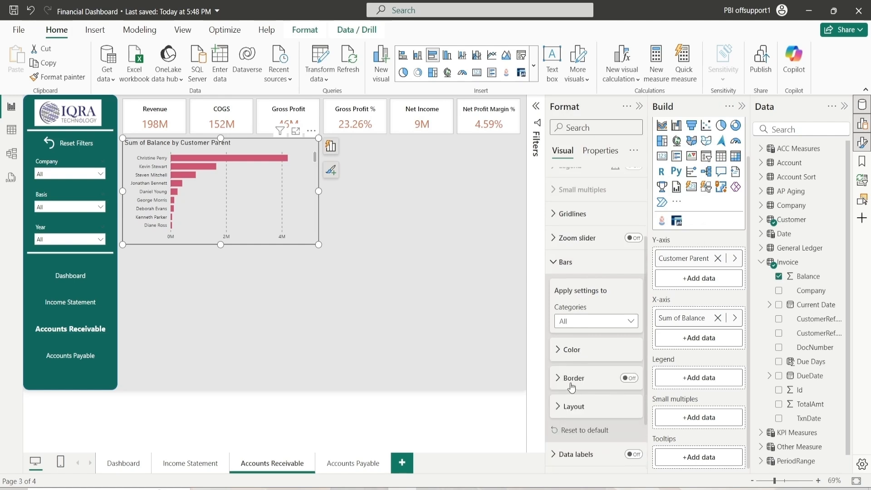
left_click(573, 262)
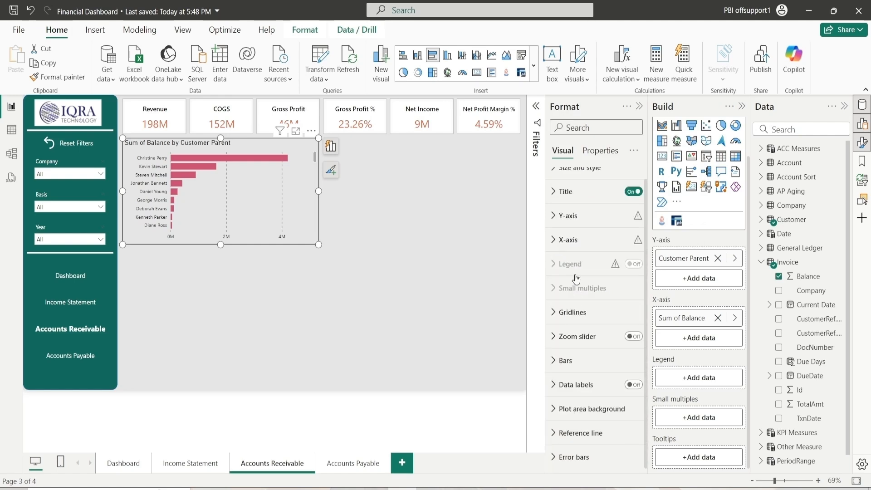
Turn on data labels and set their position to Outside end
left_click(630, 386)
left_click(592, 385)
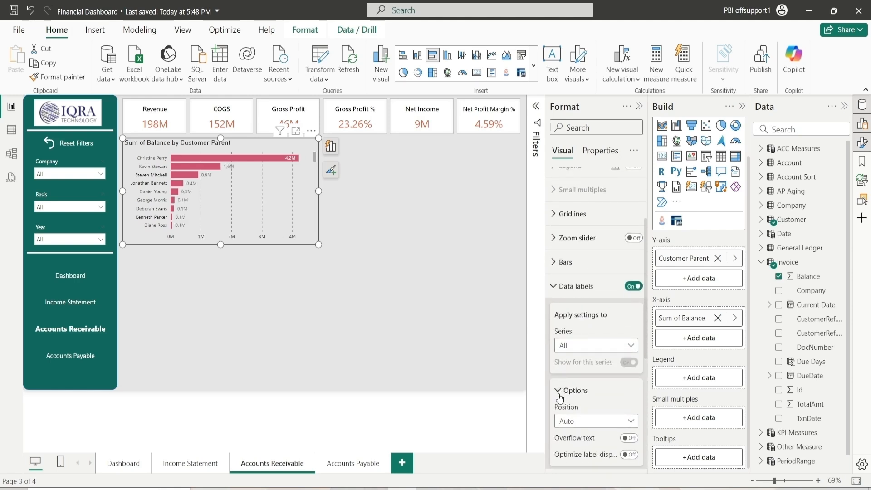
scroll(565, 388, "down", 4)
scroll(565, 388, "down", 1)
left_click(586, 186)
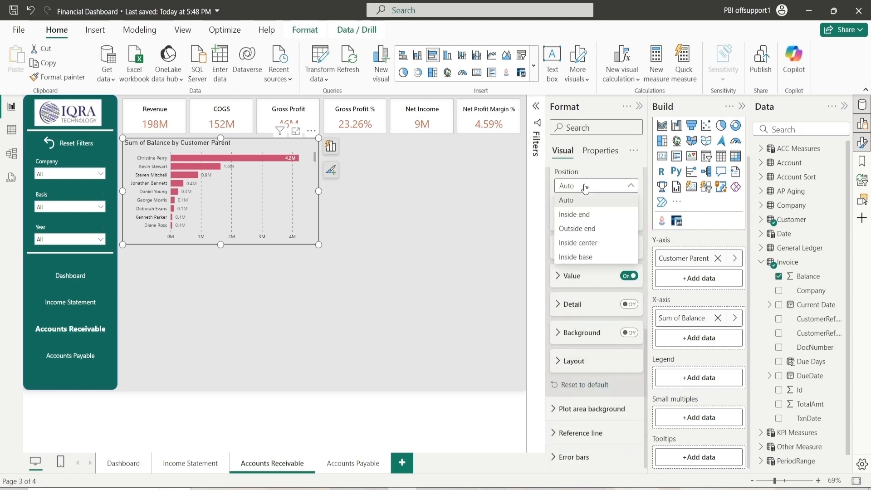
left_click(587, 230)
Set the data label value color to black
scroll(589, 258, "up", 2)
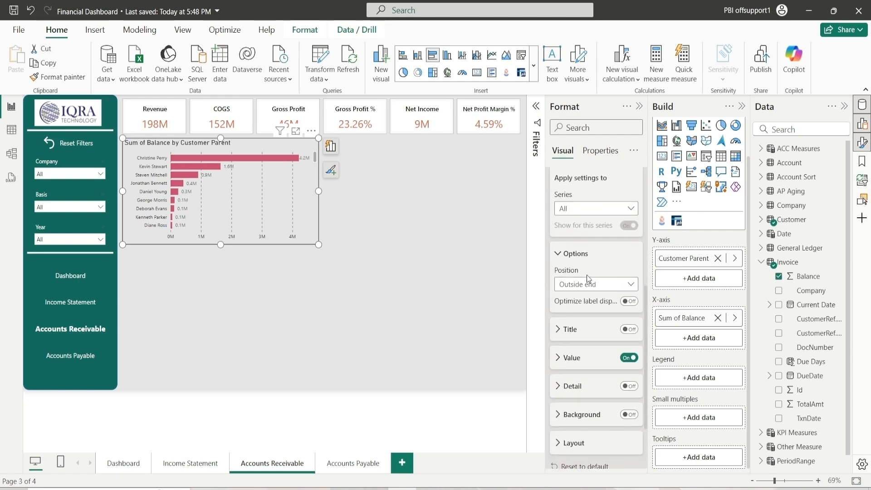
left_click(573, 255)
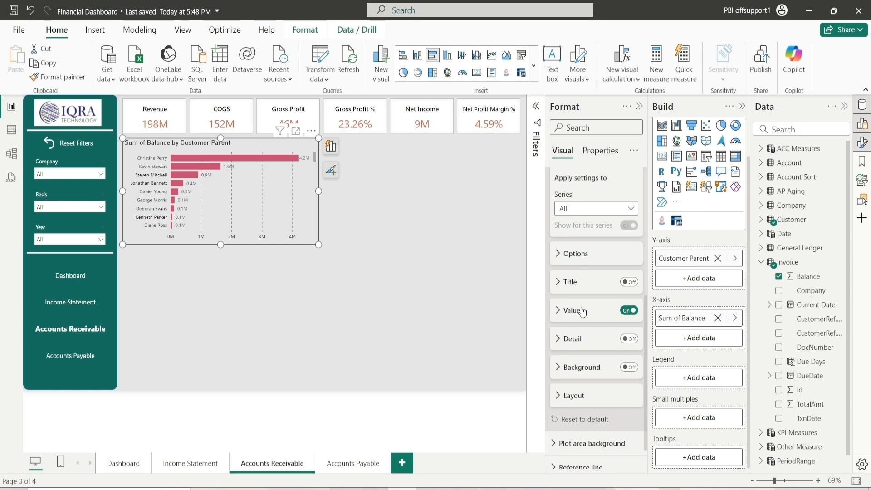
left_click(568, 310)
scroll(592, 331, "down", 2)
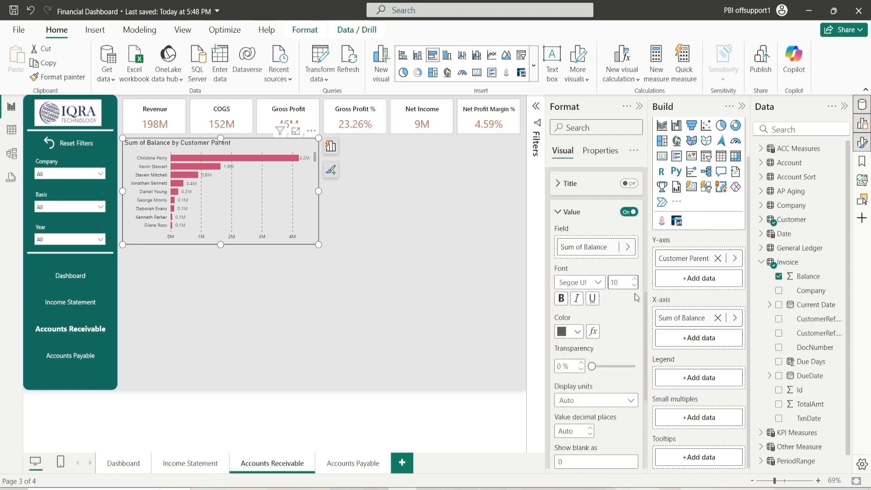
left_click(571, 339)
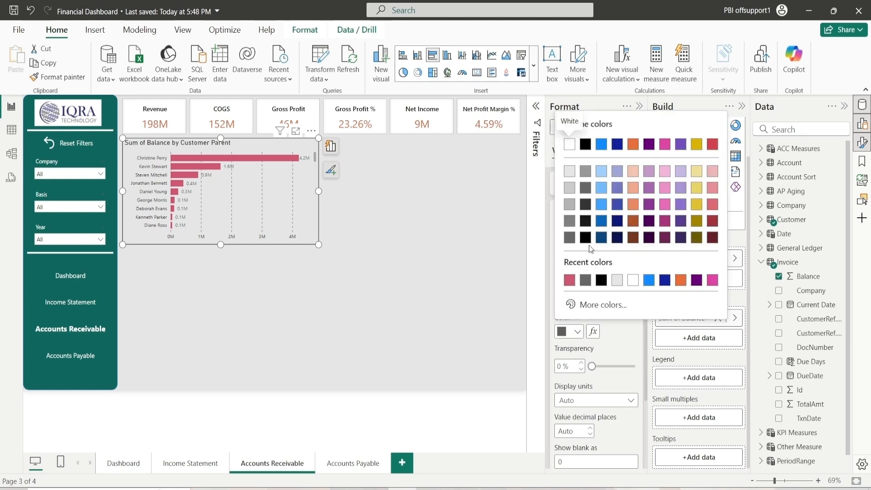
left_click(579, 144)
scroll(595, 319, "down", 2)
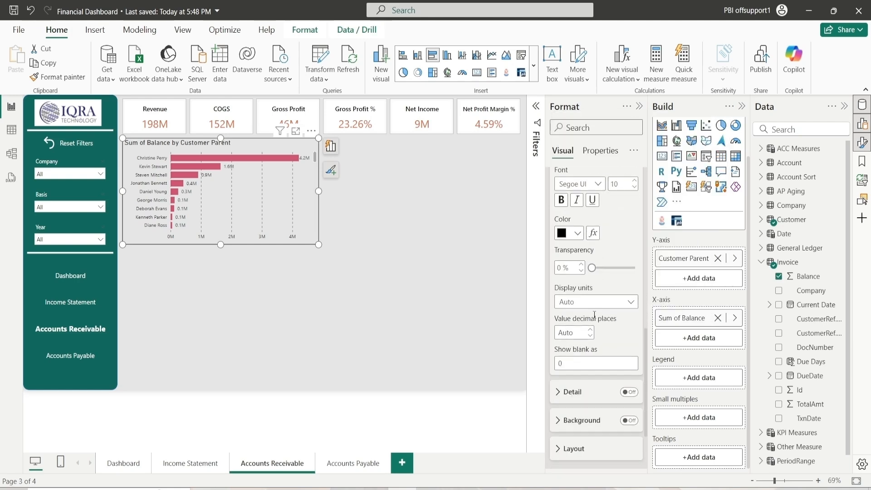
scroll(591, 363, "up", 2)
Turn on the data label background, make it white, and set its transparency to about 59%
left_click(568, 212)
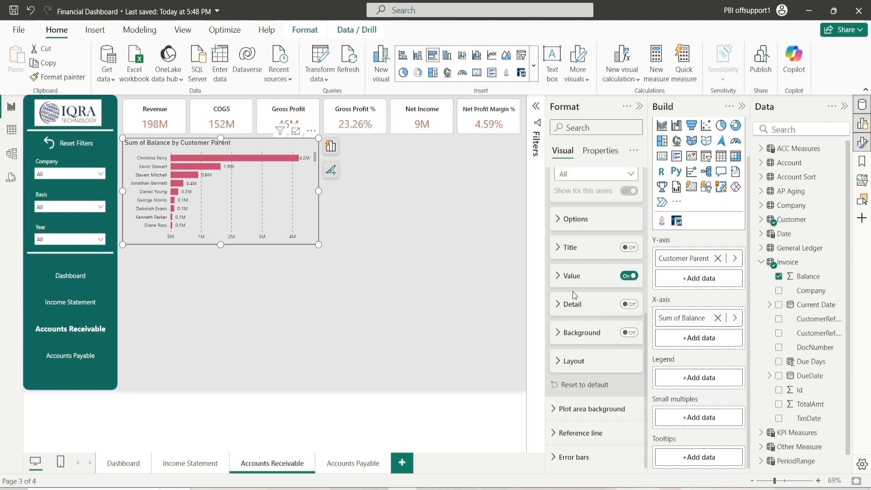
left_click(628, 333)
left_click(565, 334)
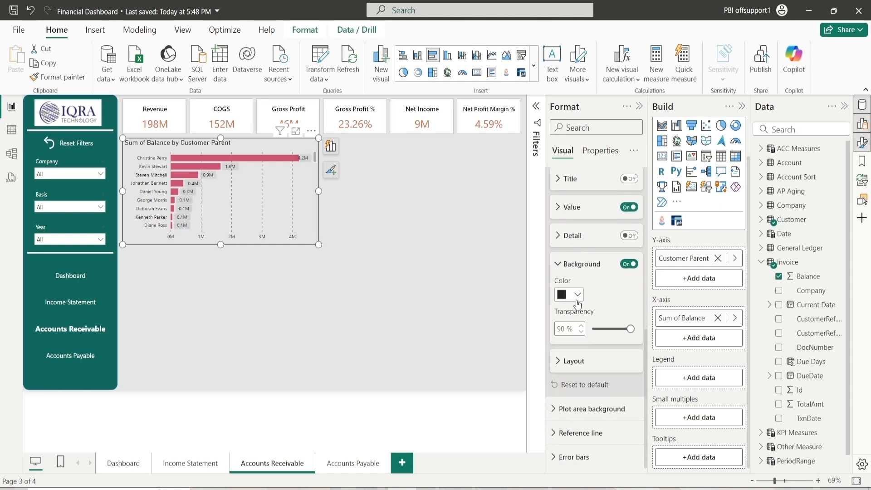
left_click(577, 296)
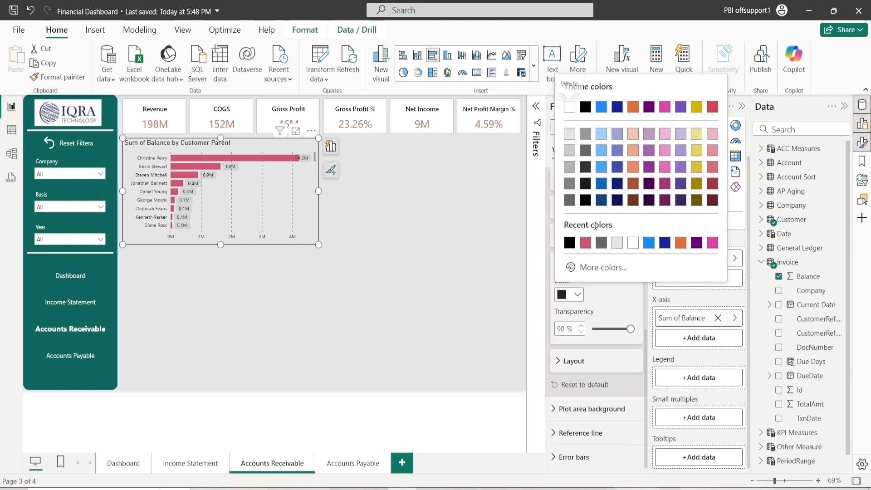
left_click(630, 248)
left_click_drag(613, 326, 617, 328)
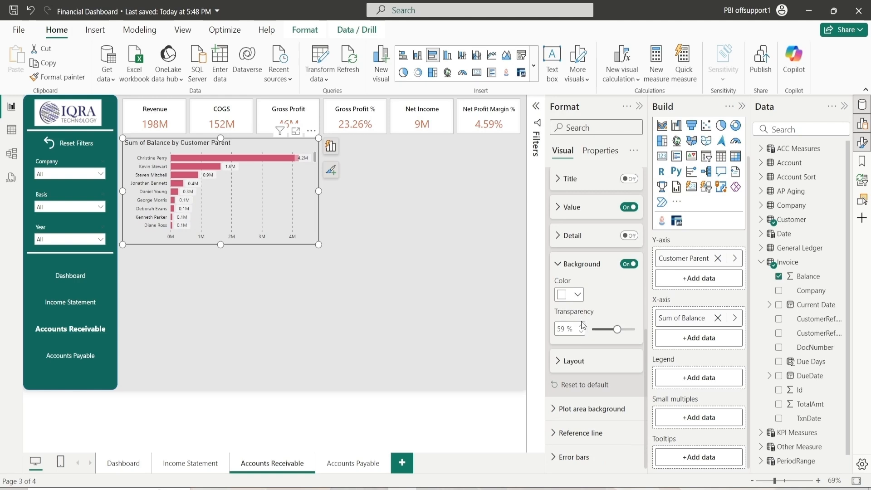
Rename the chart title to Amount by Customer
scroll(586, 272, "up", 5)
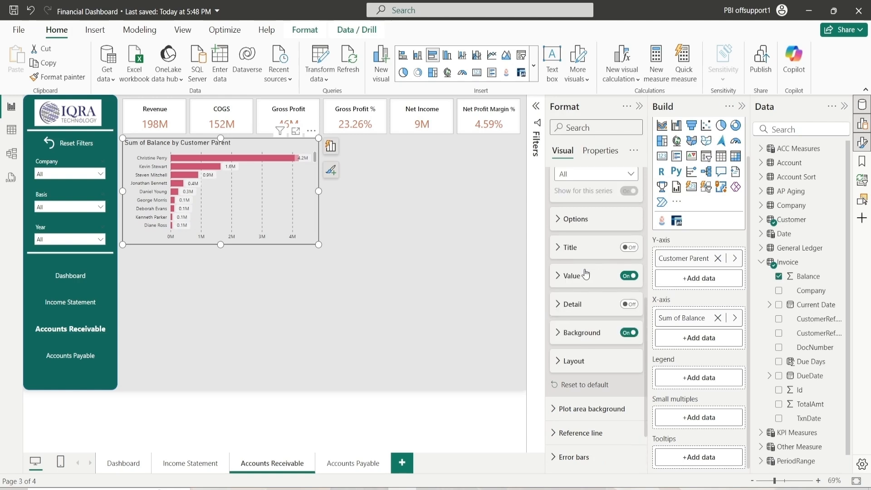
left_click(573, 214)
scroll(589, 304, "up", 1)
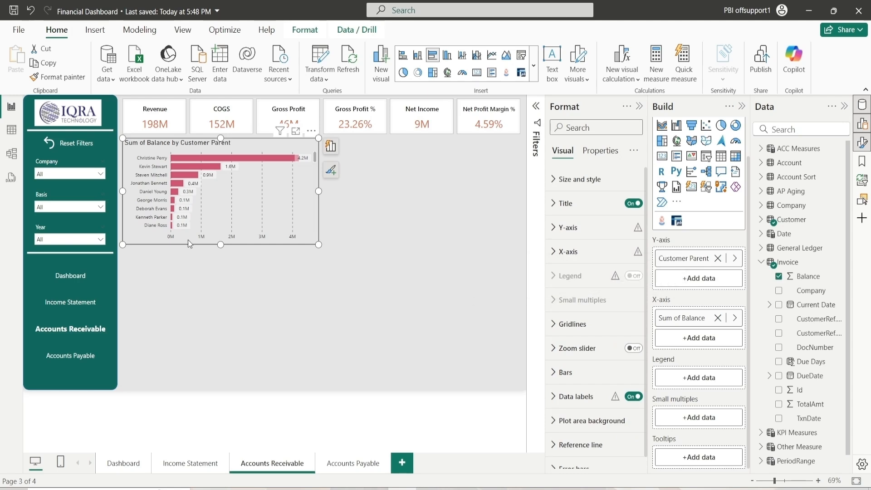
mouse_move(173, 159)
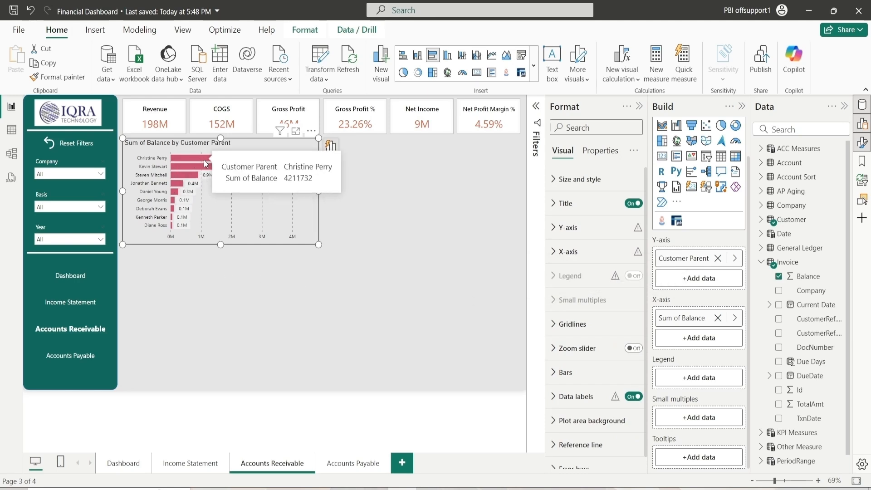
left_click(578, 203)
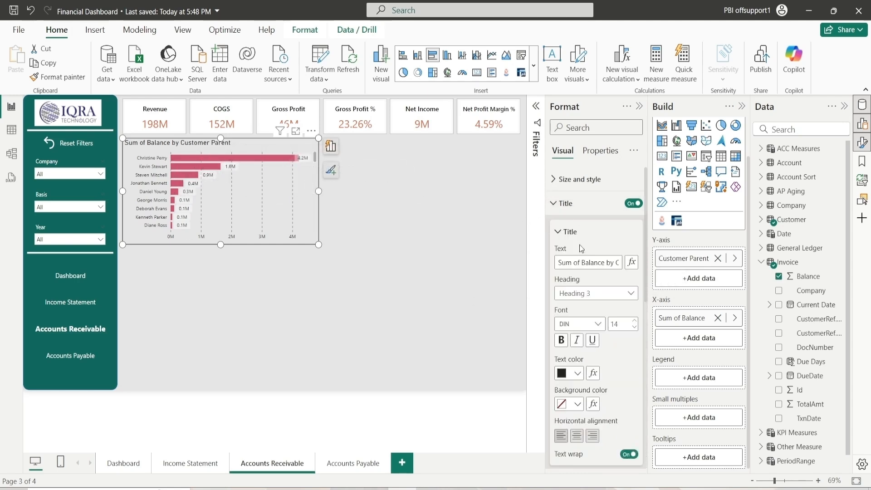
left_click_drag(583, 263, 541, 268)
key("BackSpace")
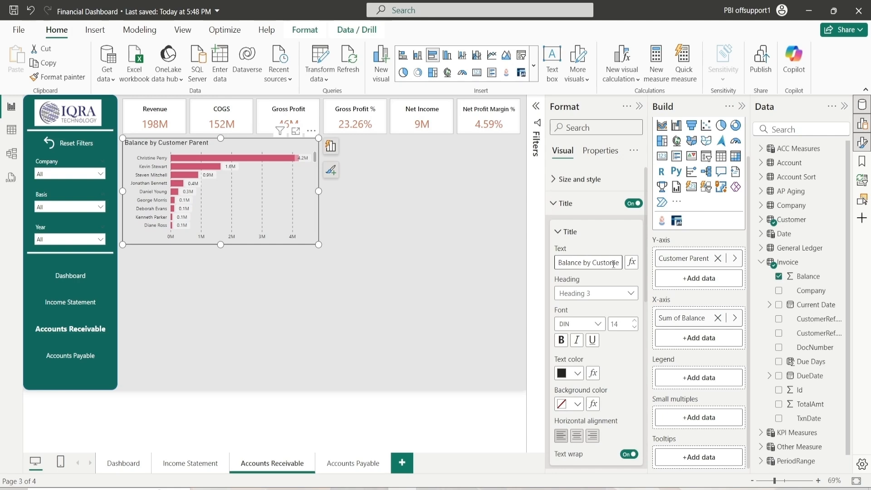
key("End")
key("BackSpace")
key("BackSpace")
key("BackSpace")
key("BackSpace")
key("BackSpace")
key("BackSpace")
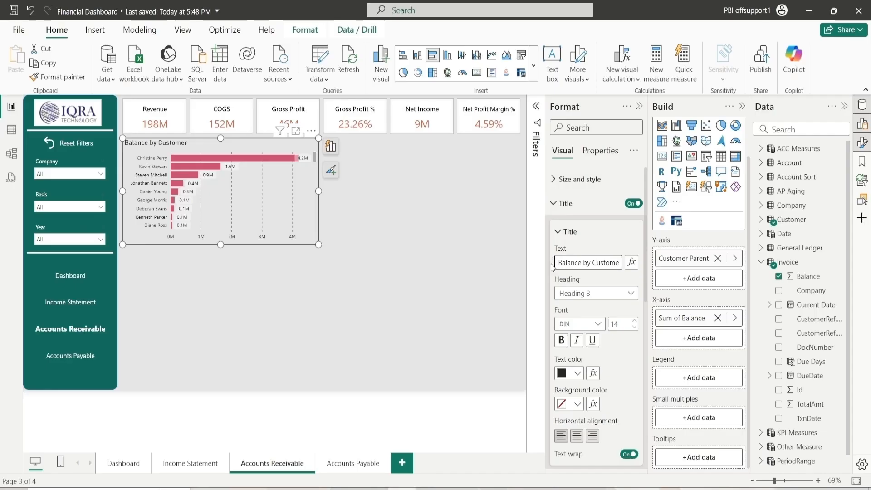
double_click(563, 262)
type("Amount by Custome")
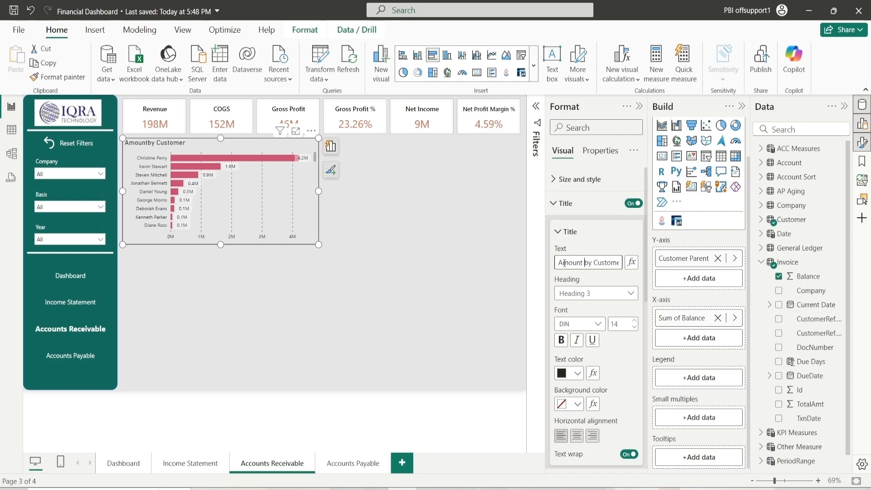
key("End")
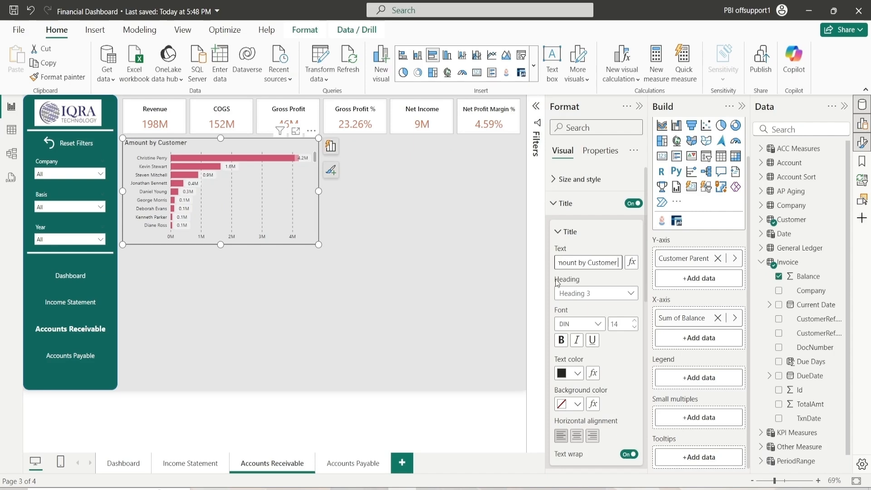
Set the title font to a bold Segoe UI variant and its size to 13
left_click(583, 324)
scroll(592, 295, "down", 4)
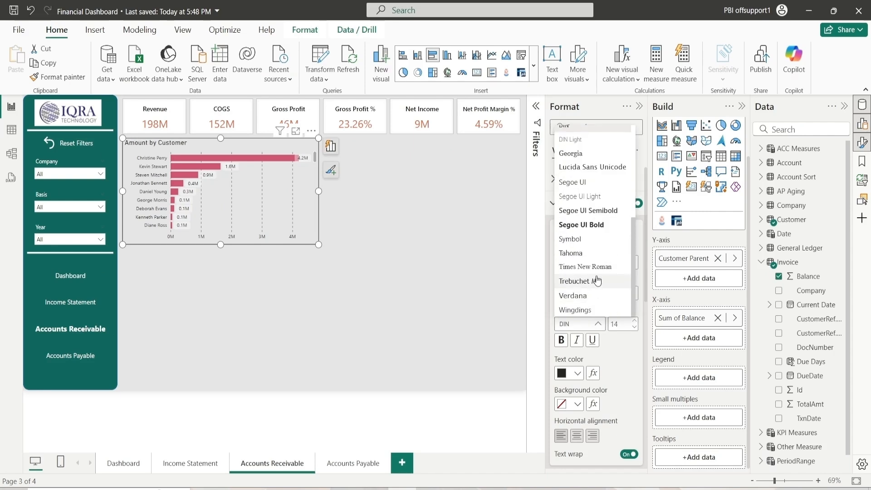
left_click(585, 182)
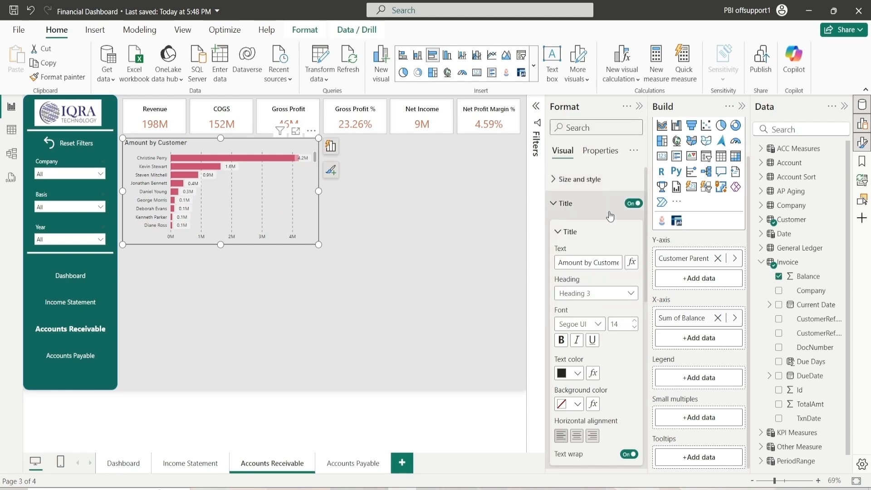
left_click(597, 329)
left_click(593, 249)
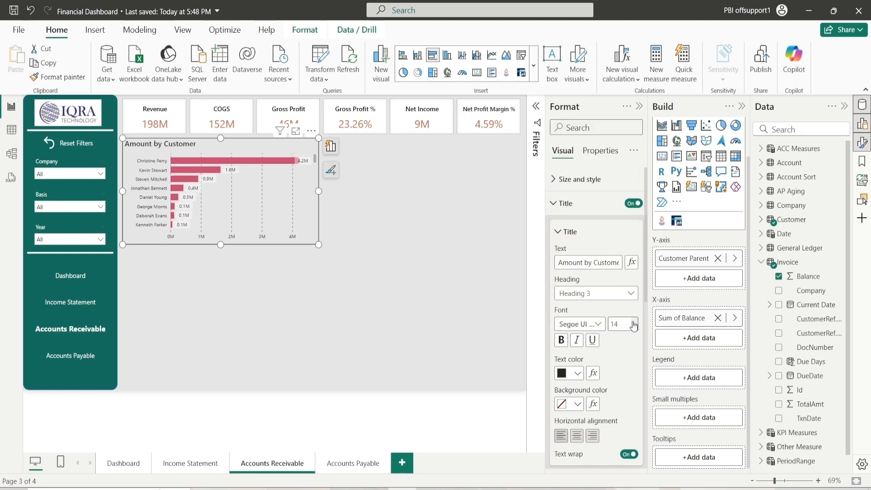
left_click(635, 327)
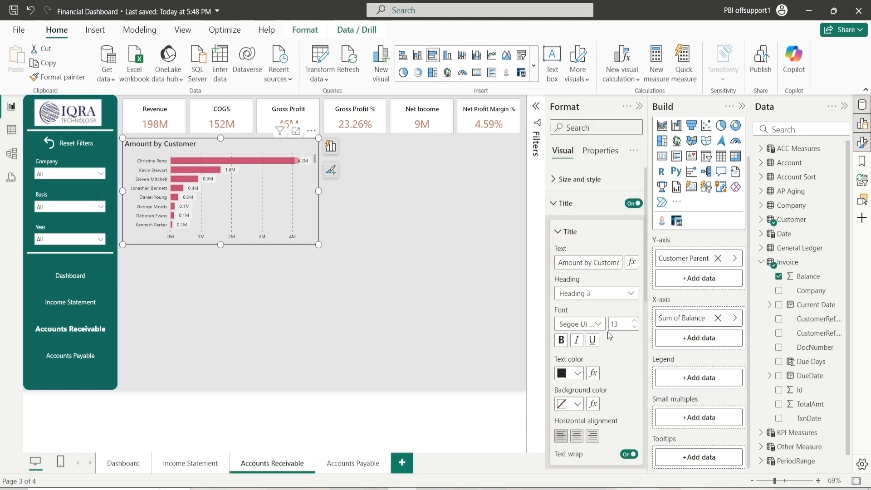
Set the bar chart title's text color to black and its background color to white
left_click(579, 374)
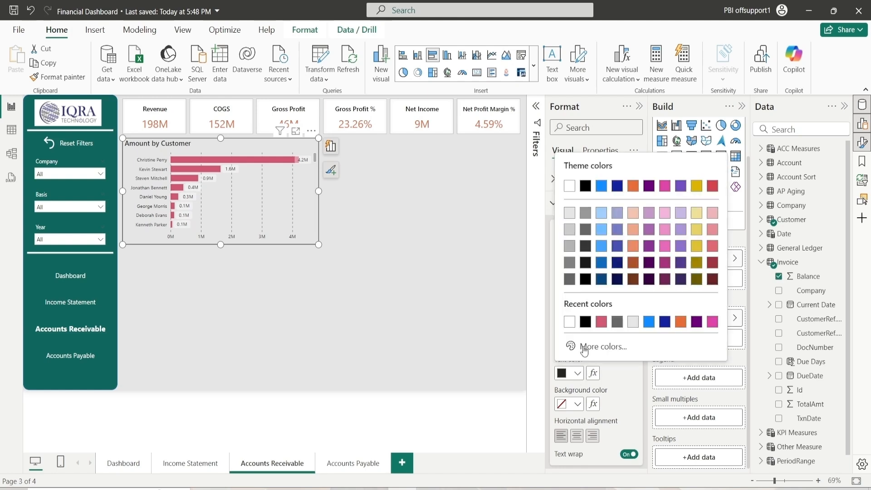
left_click(587, 279)
scroll(609, 381, "down", 3)
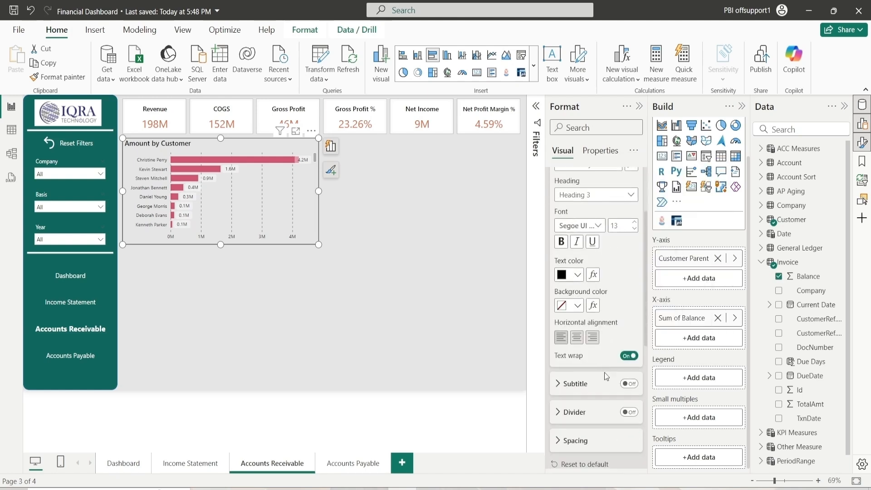
left_click(577, 305)
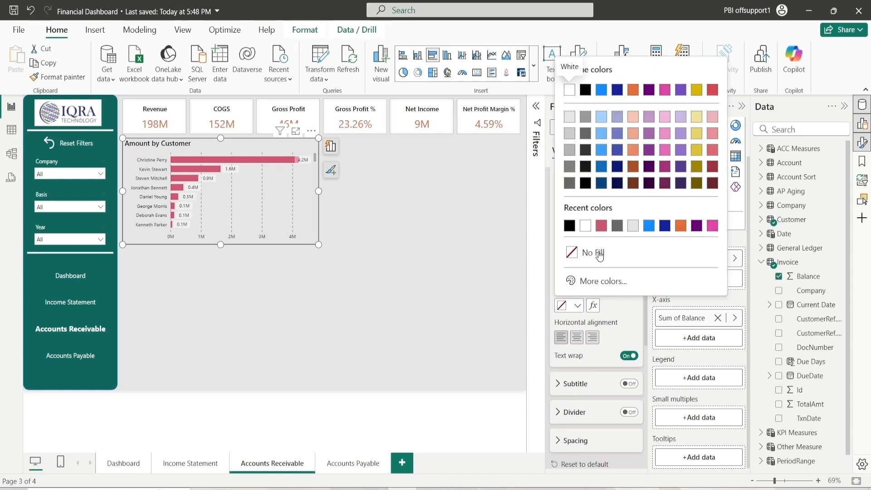
left_click(585, 226)
Center-align the bar chart title
scroll(608, 347, "up", 1)
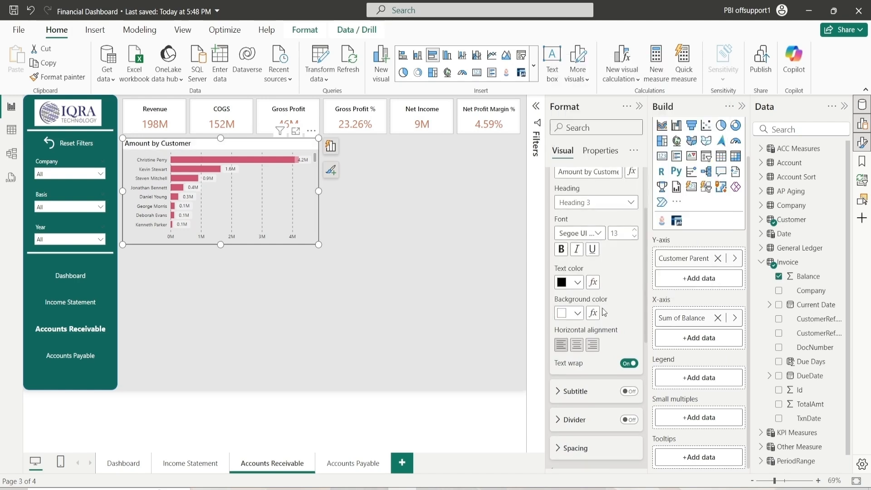
left_click(580, 340)
scroll(590, 338, "up", 2)
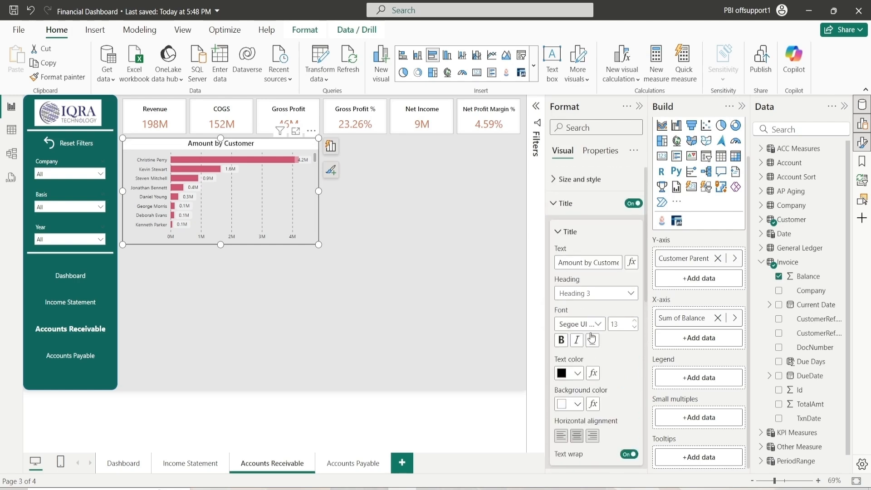
left_click(576, 232)
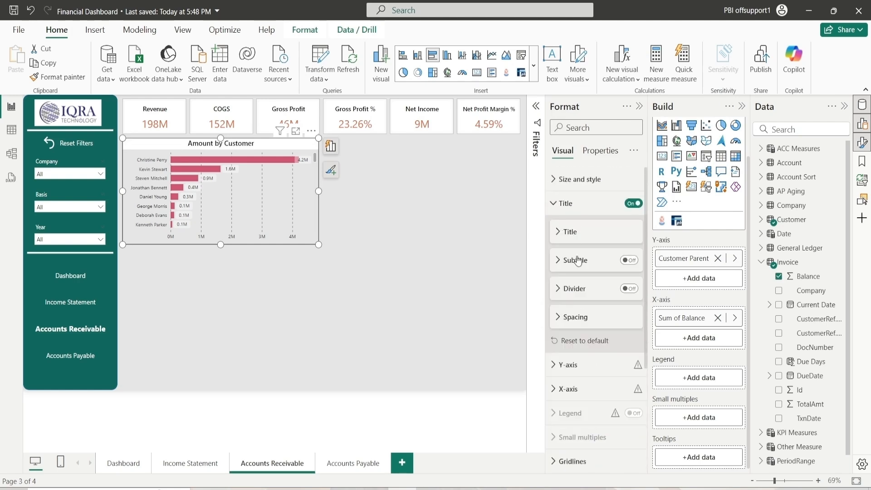
Turn on the title divider and set its color to Black, 20% lighter
left_click(629, 288)
left_click(573, 289)
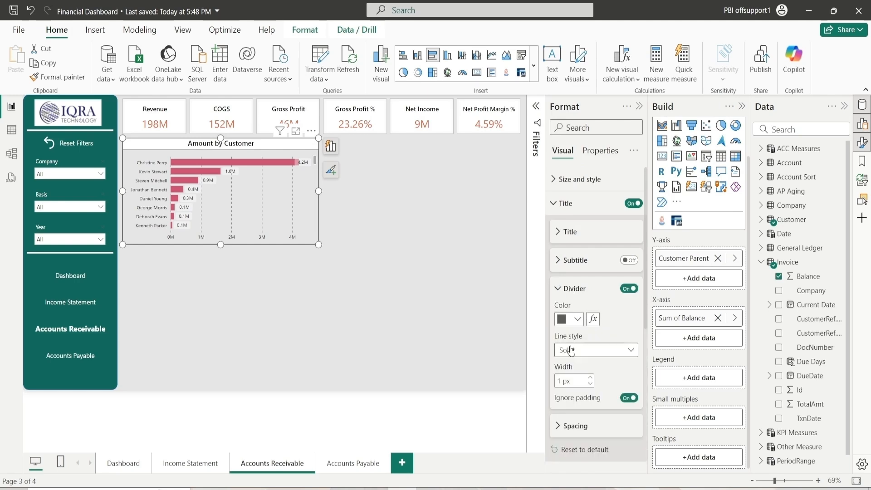
left_click(569, 319)
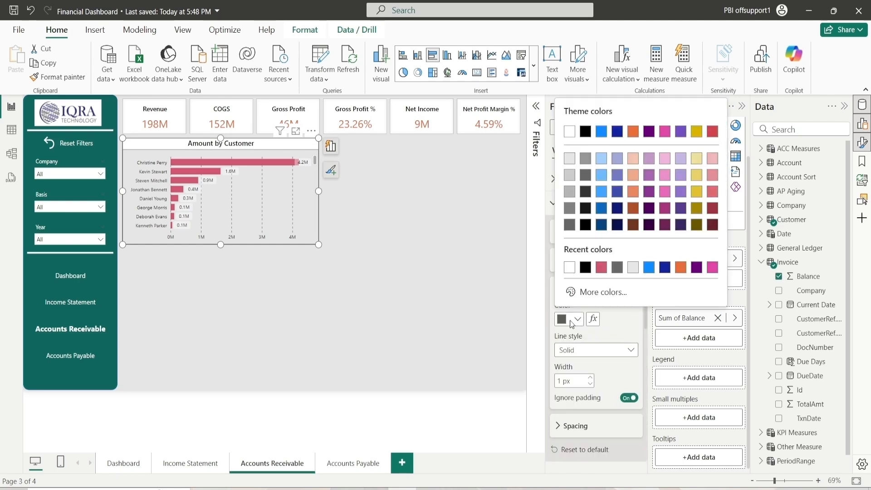
left_click(585, 176)
left_click(579, 289)
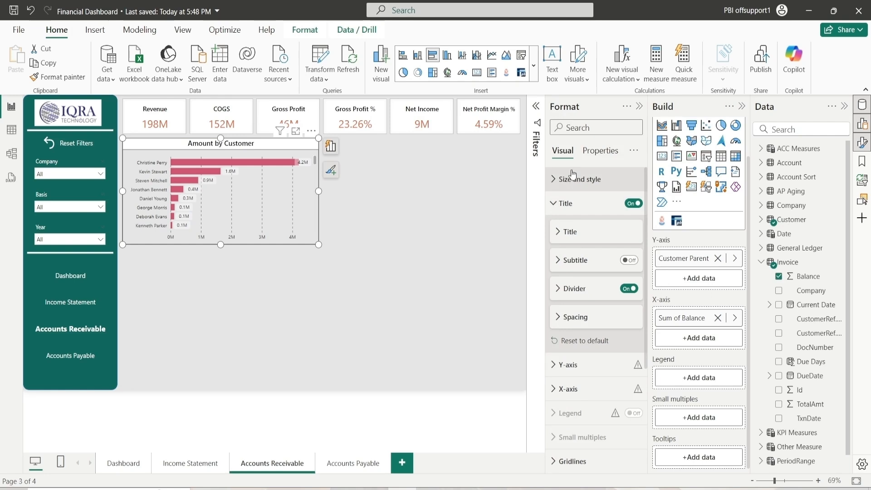
left_click(559, 203)
Deselect the chart and view the published reference report's Accounts Receivable page
left_click(415, 266)
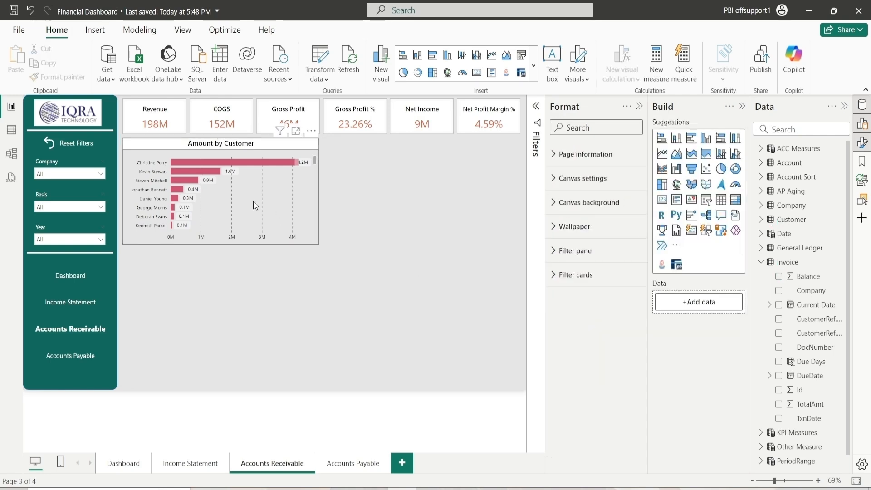
left_click(222, 190)
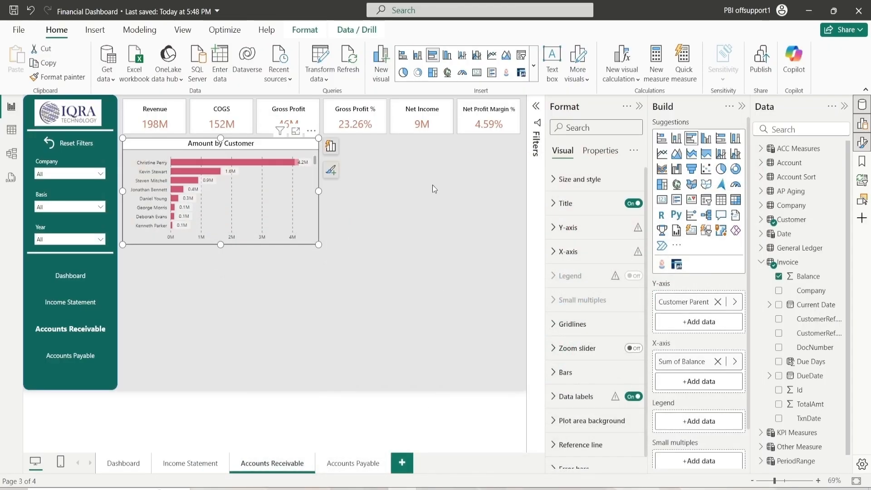
left_click(432, 185)
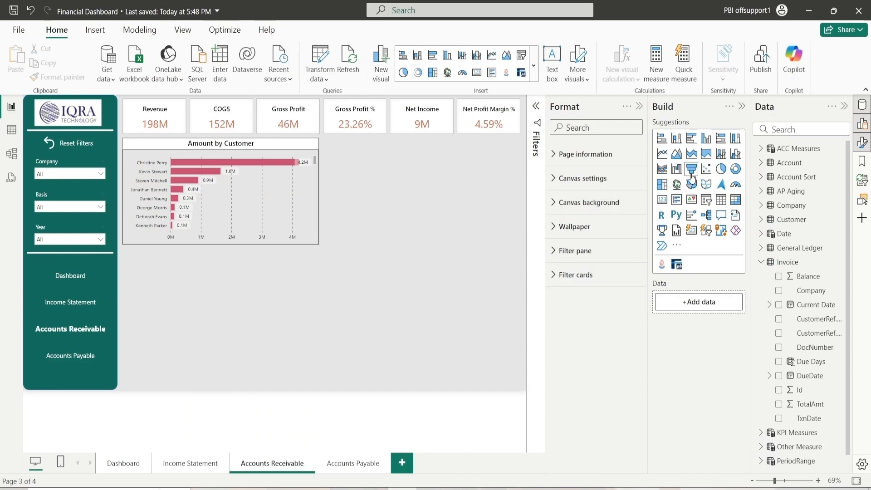
Add a donut chart beside the bar chart and set its height to 260, width to 500, and horizontal position to 768
left_click(736, 171)
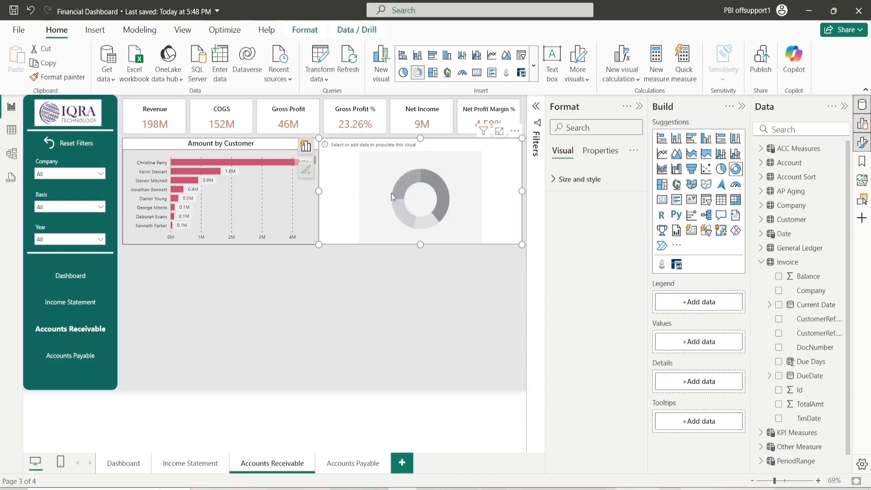
left_click_drag(391, 193, 396, 193)
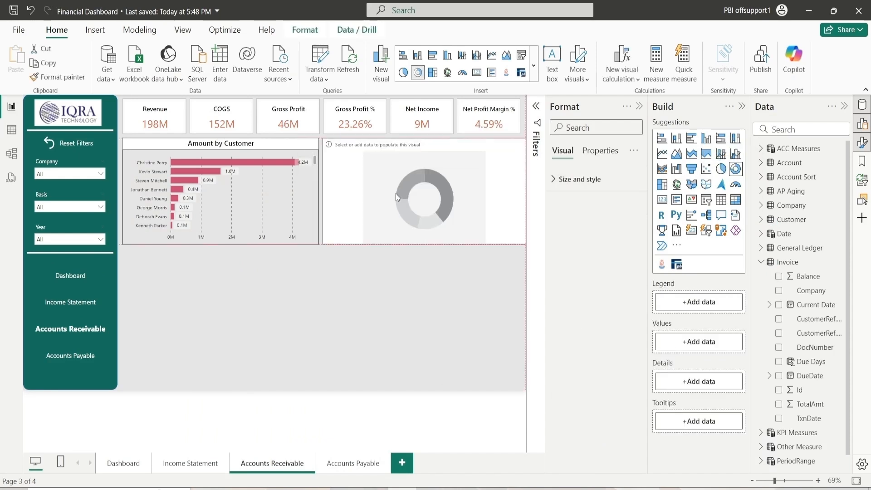
left_click(552, 180)
left_click(561, 208)
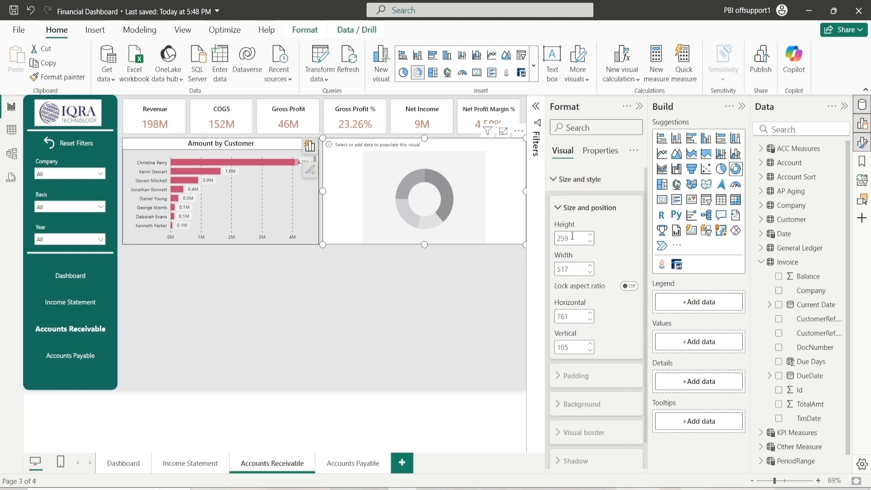
type("260")
left_click(576, 268)
type("500")
key("Return")
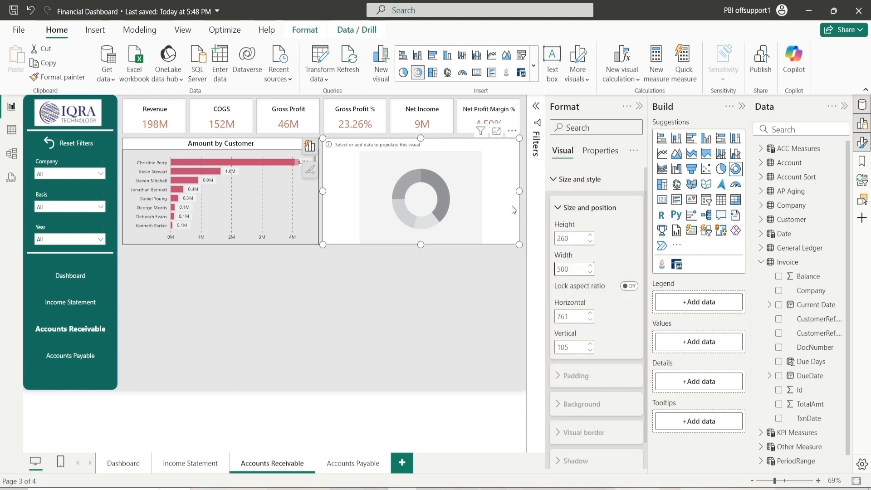
left_click(579, 312)
type("768")
key("Return")
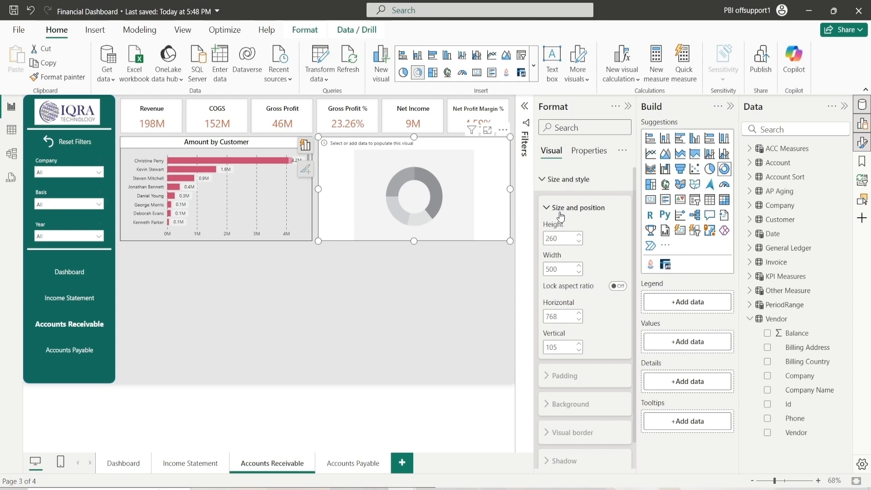
left_click(561, 215)
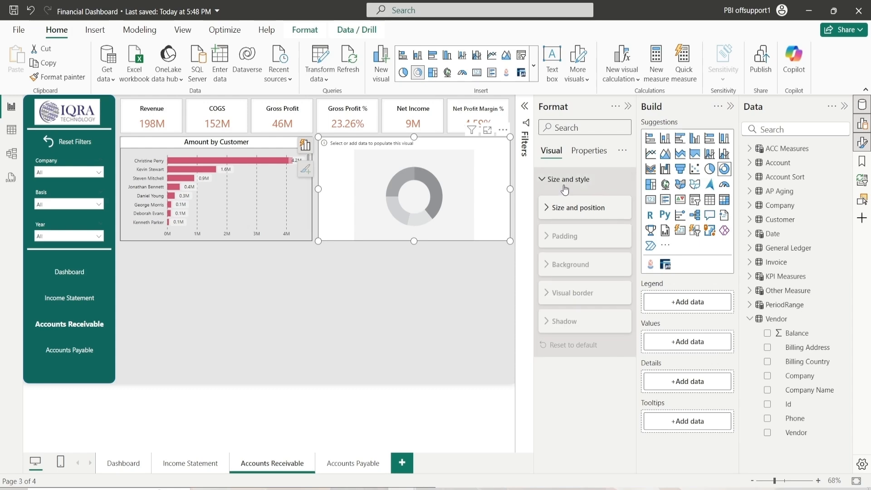
left_click(564, 186)
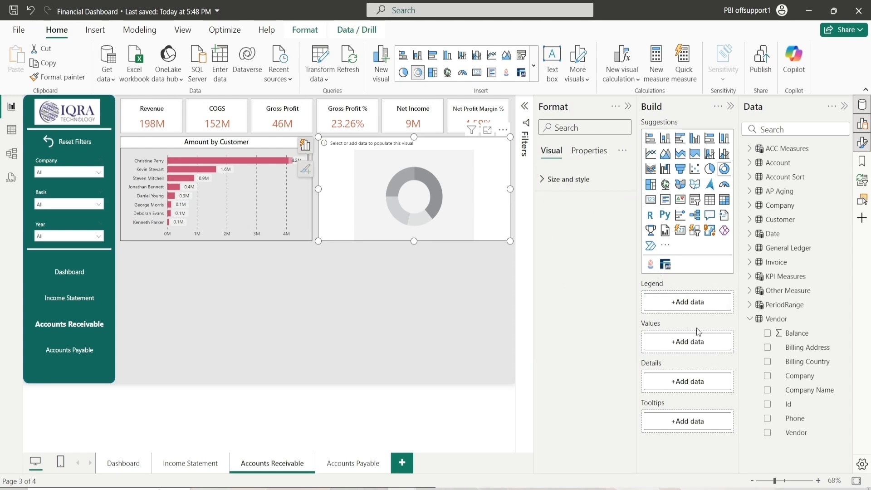
Put the Invoice Category field in the donut's legend and Balance in its values
left_click(750, 320)
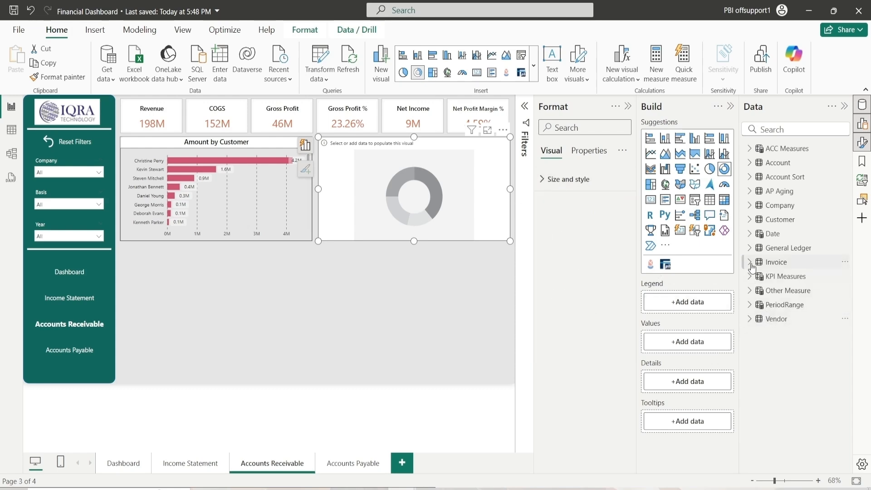
left_click(751, 263)
left_click_drag(797, 291, 690, 303)
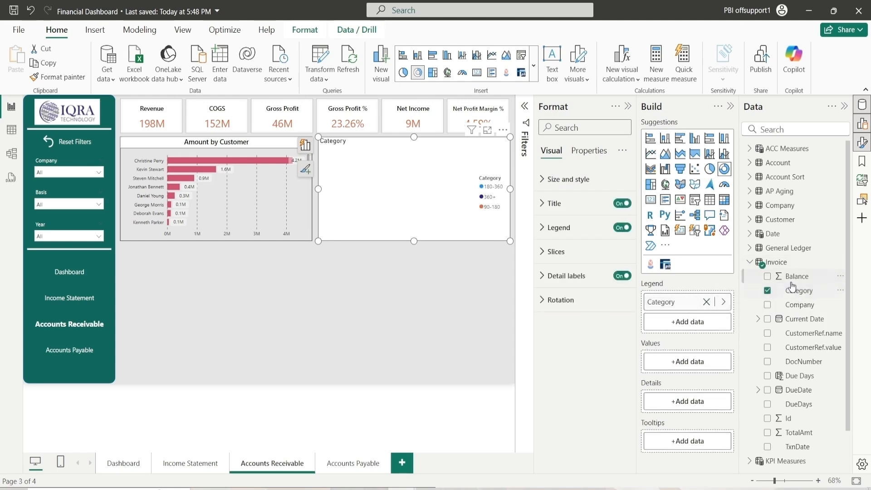
left_click_drag(796, 276, 698, 370)
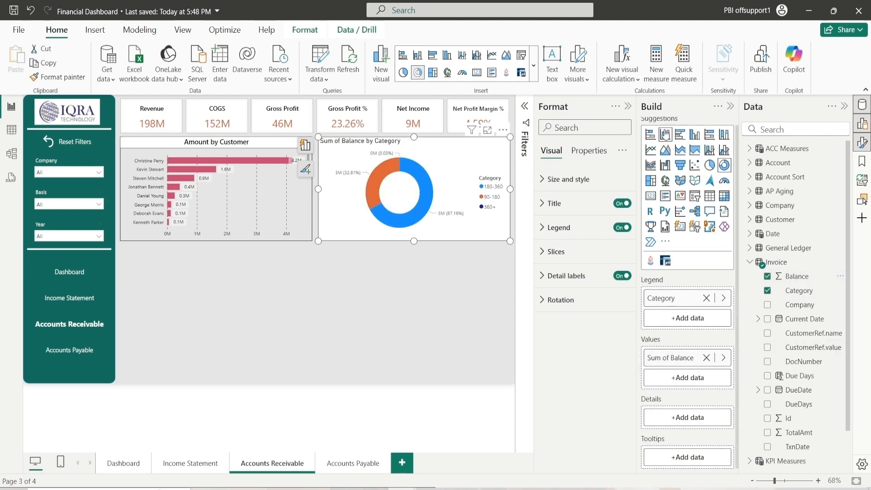
Set the donut chart's background color to White, 10% darker and toggle its visual border
left_click(732, 107)
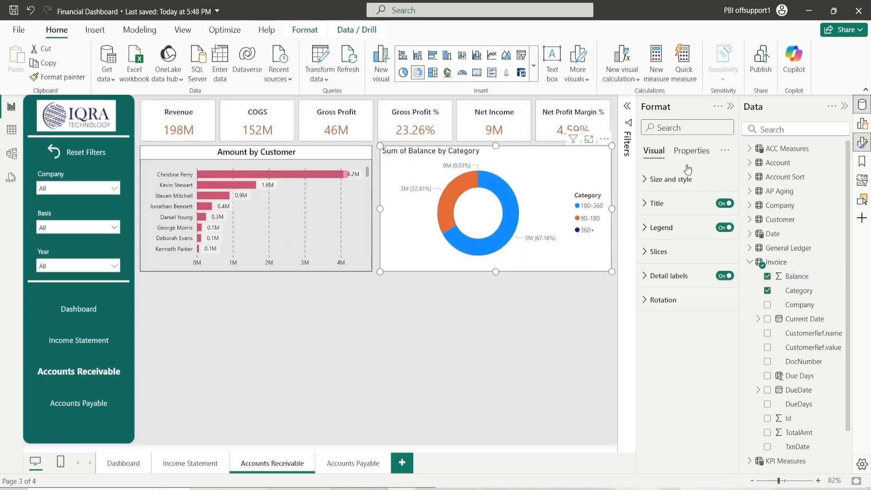
left_click(660, 181)
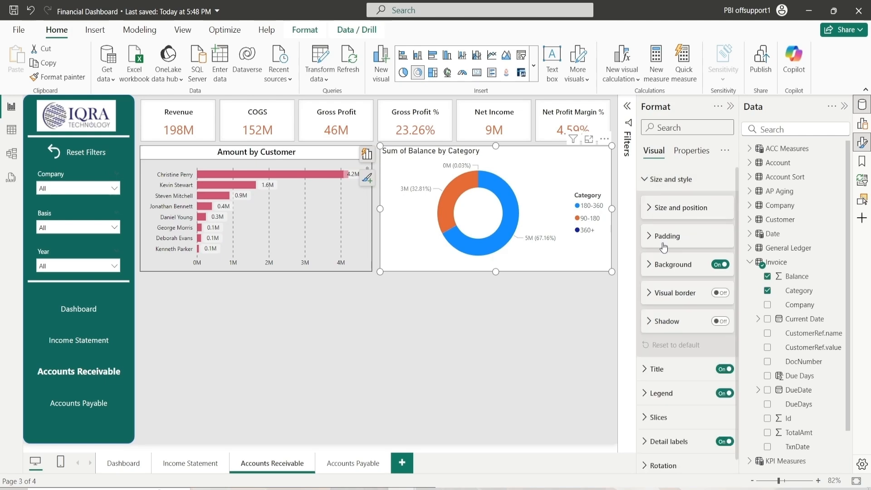
left_click(659, 266)
left_click(670, 294)
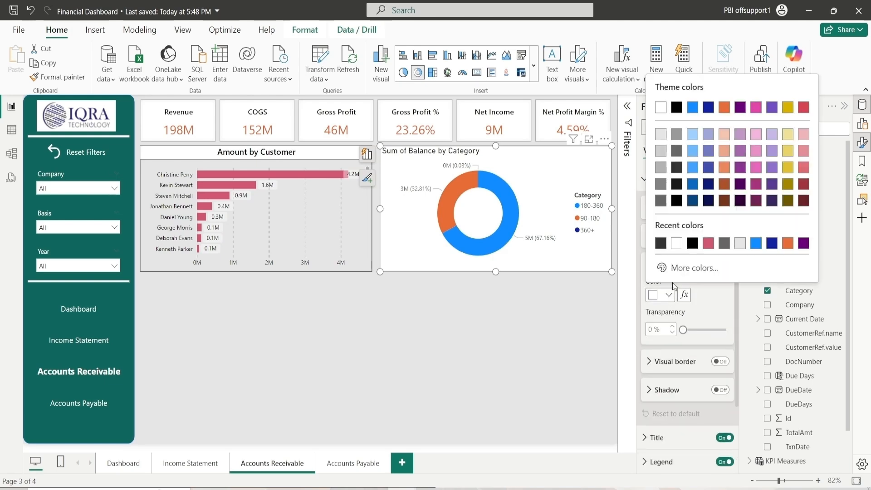
left_click(661, 135)
left_click(662, 266)
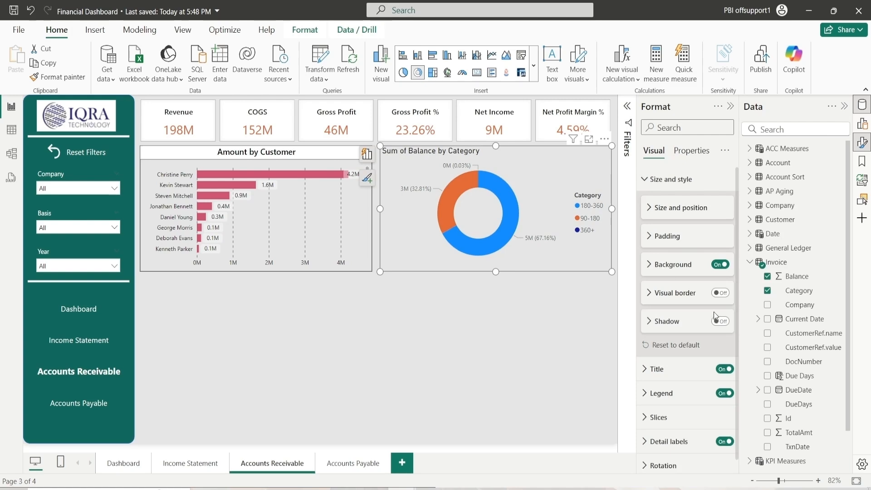
left_click(721, 293)
left_click(664, 181)
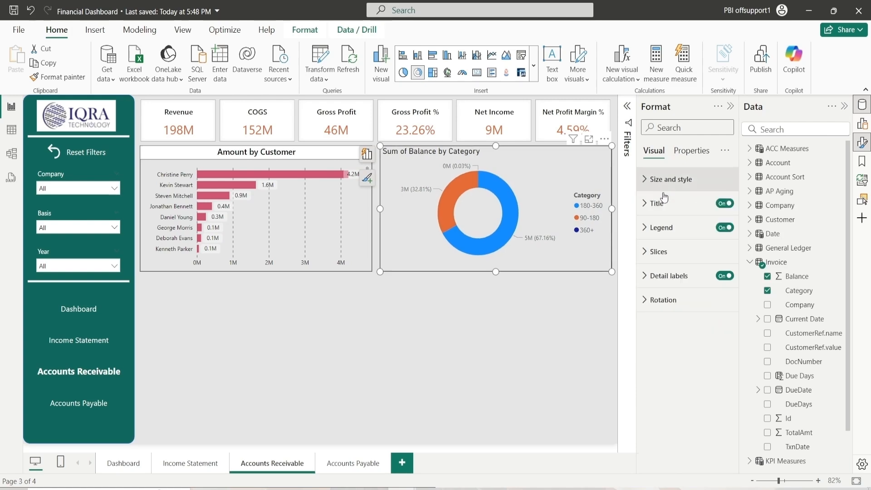
Rename the donut chart title to Aging : Open Balance
left_click(662, 203)
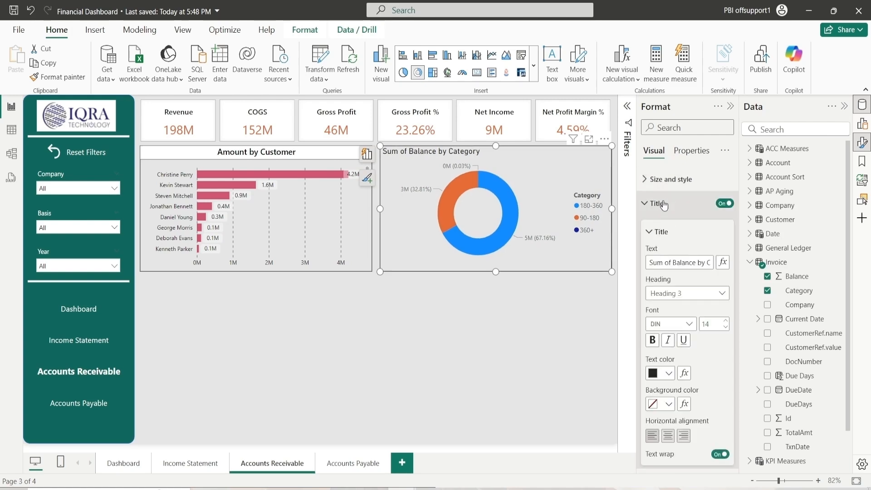
left_click(696, 264)
type("Aging ")
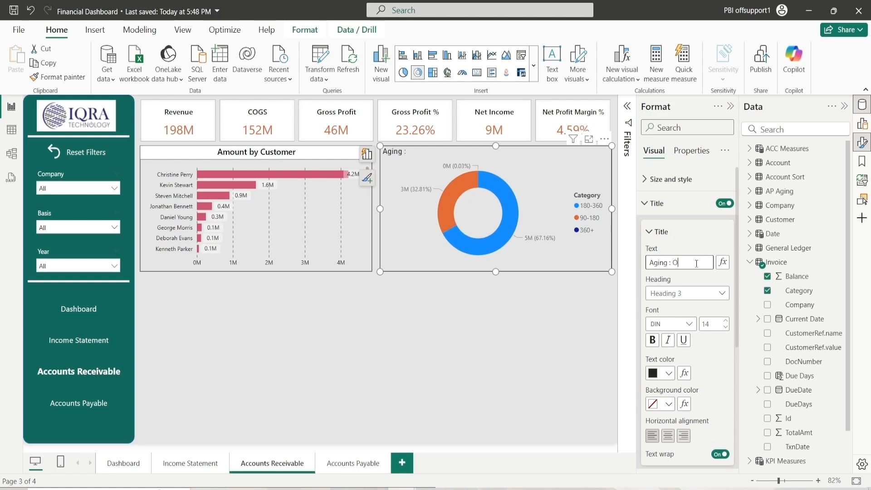
type(": Open Balance")
Set the donut title font to a bold Segoe UI variant and its size to 13
left_click(678, 323)
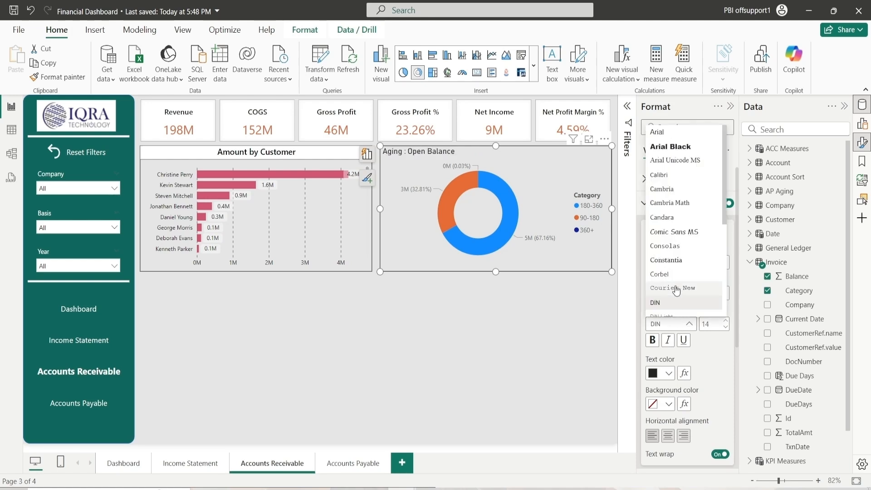
scroll(679, 261, "down", 3)
left_click(692, 210)
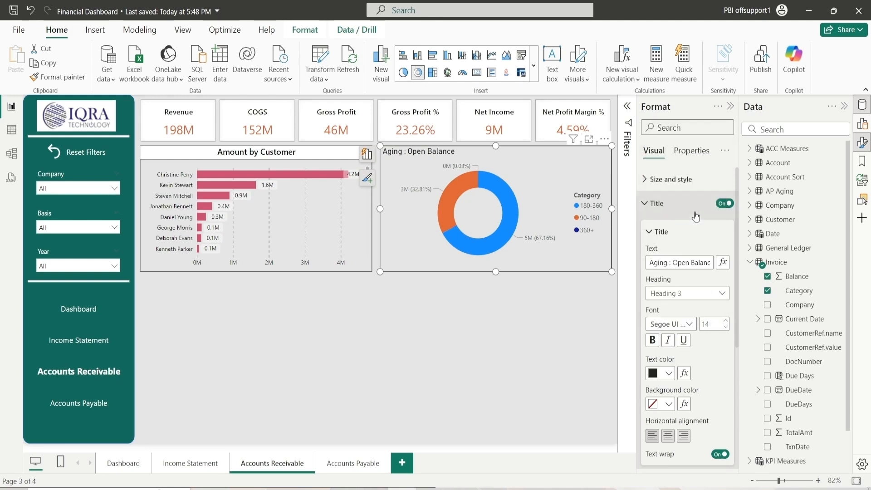
left_click(725, 327)
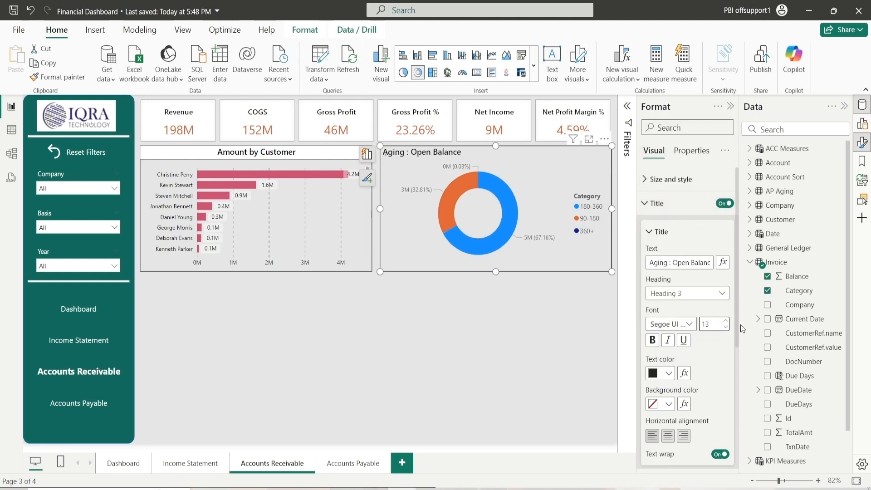
Set the donut title's text color to black and its background color to white
left_click(669, 374)
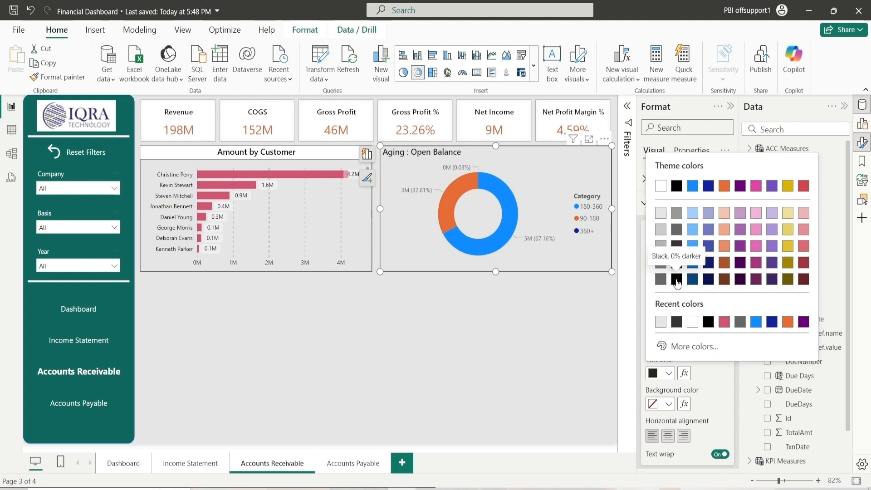
left_click(677, 280)
scroll(699, 356, "down", 3)
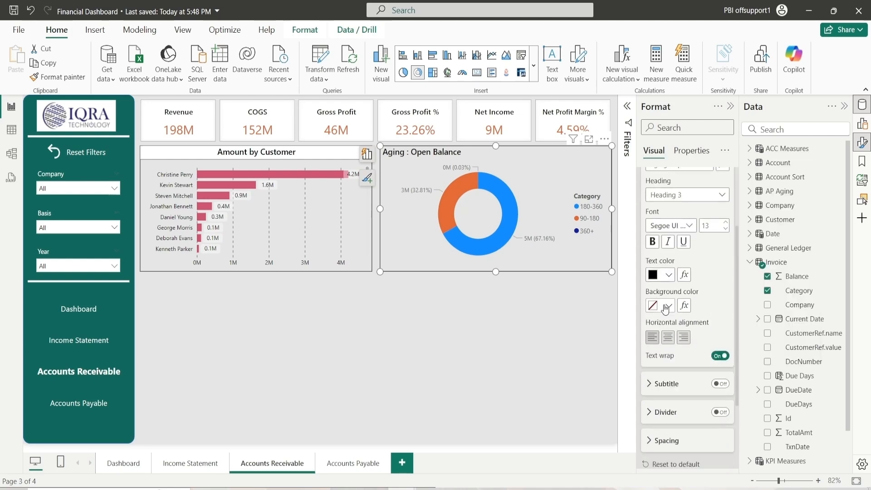
left_click(666, 309)
left_click(706, 278)
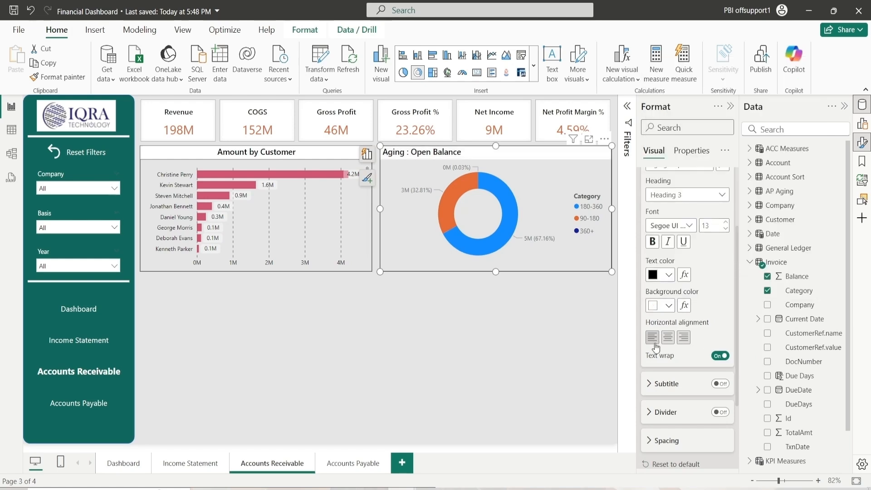
Center the donut chart title and turn on the title divider, choosing a divider color
left_click(669, 339)
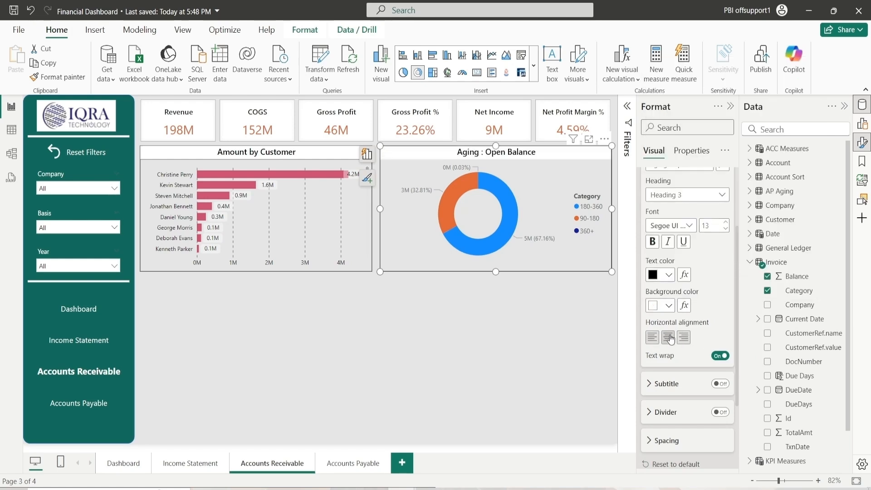
scroll(706, 305, "up", 3)
left_click(654, 232)
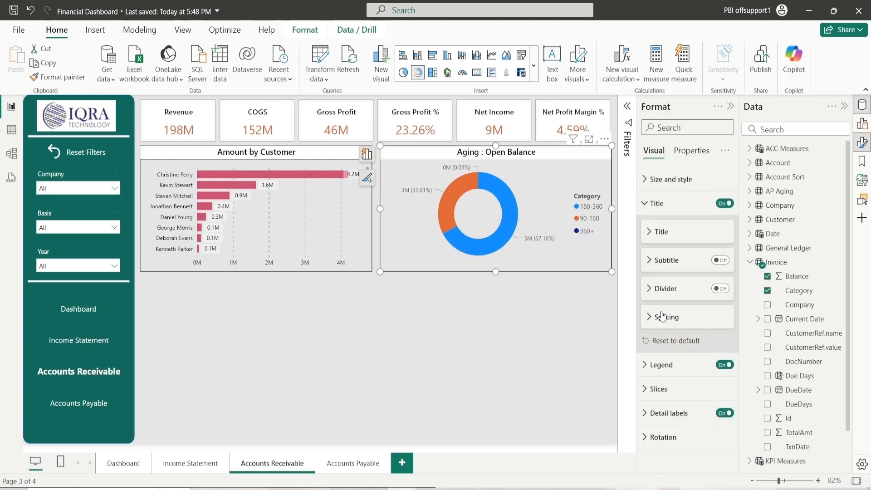
left_click(723, 289)
left_click(671, 289)
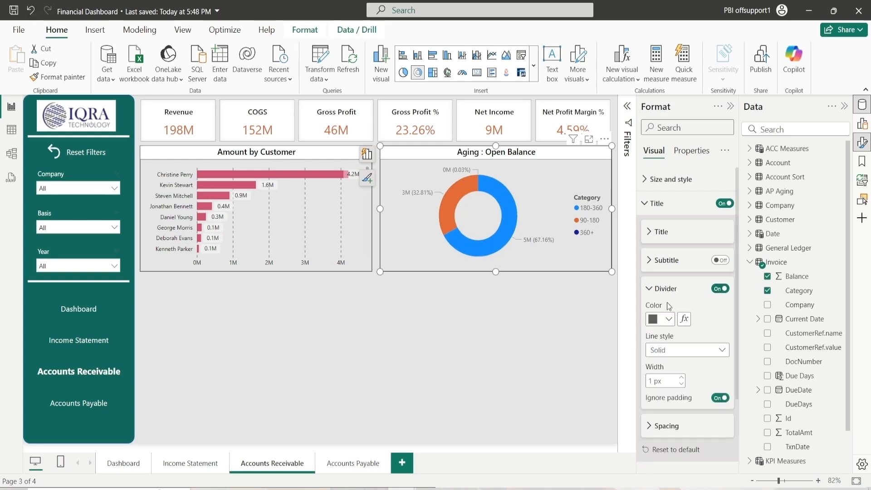
left_click(663, 319)
left_click(677, 267)
left_click(672, 290)
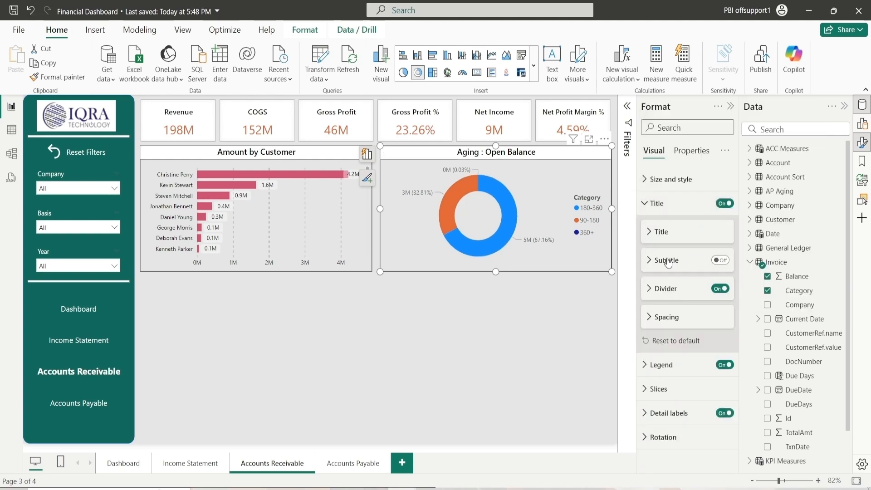
left_click(660, 203)
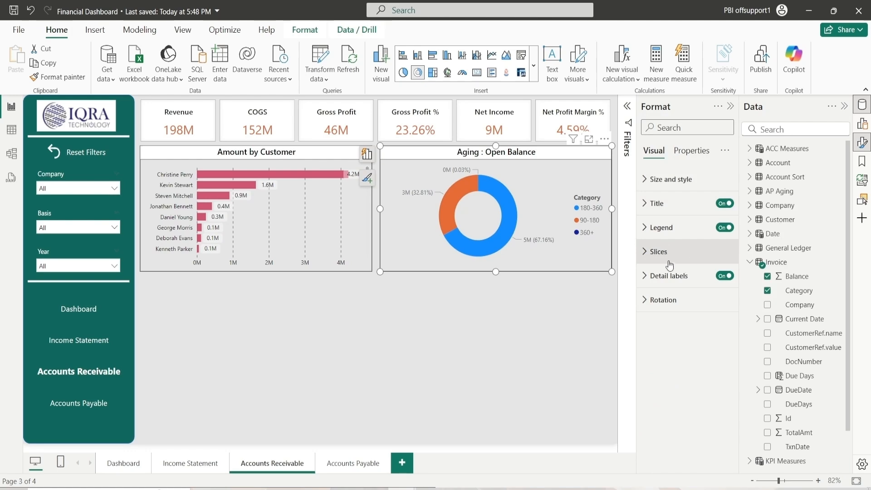
Turn off the donut legend's title and set the legend text color to a darker black shade
left_click(661, 227)
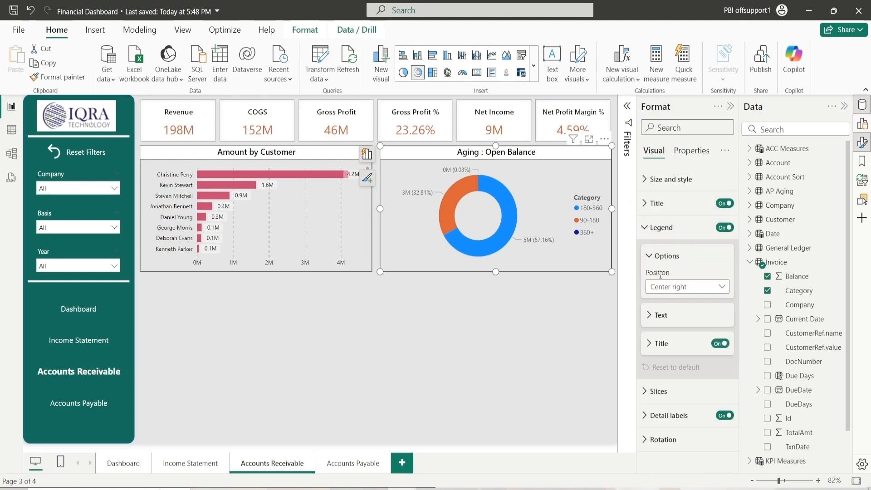
left_click(655, 256)
left_click(721, 312)
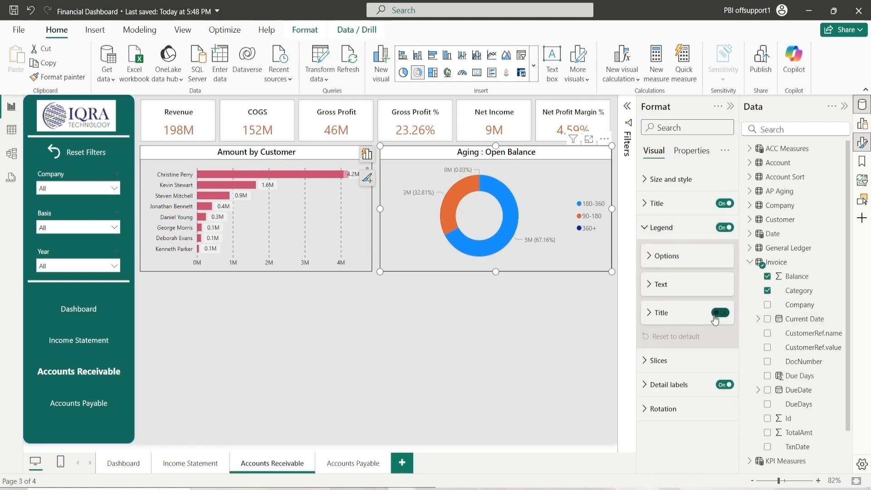
left_click(662, 286)
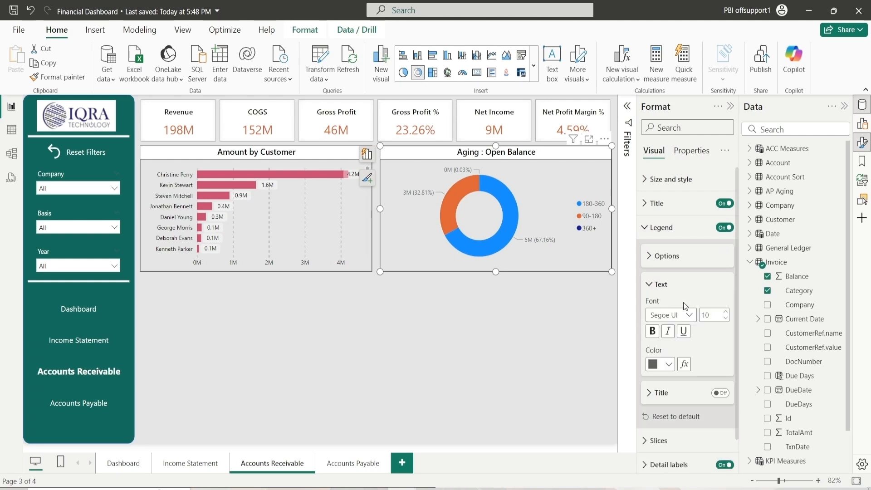
left_click(661, 364)
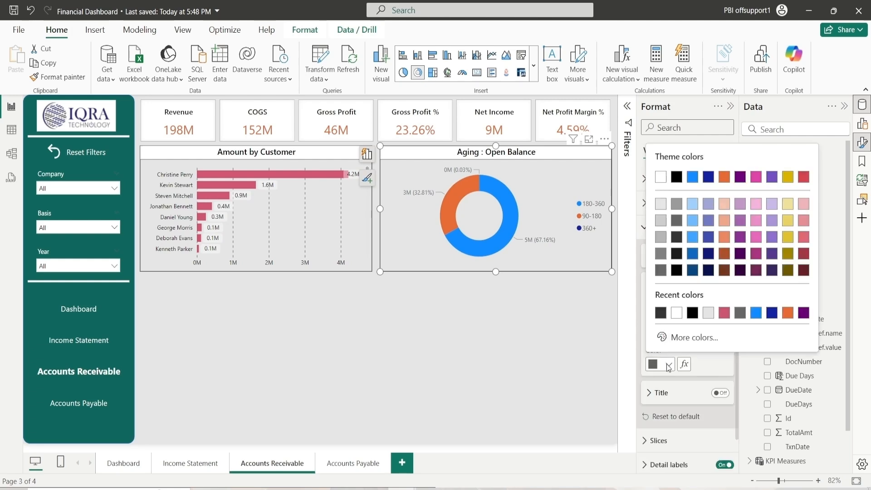
left_click(678, 270)
left_click(662, 286)
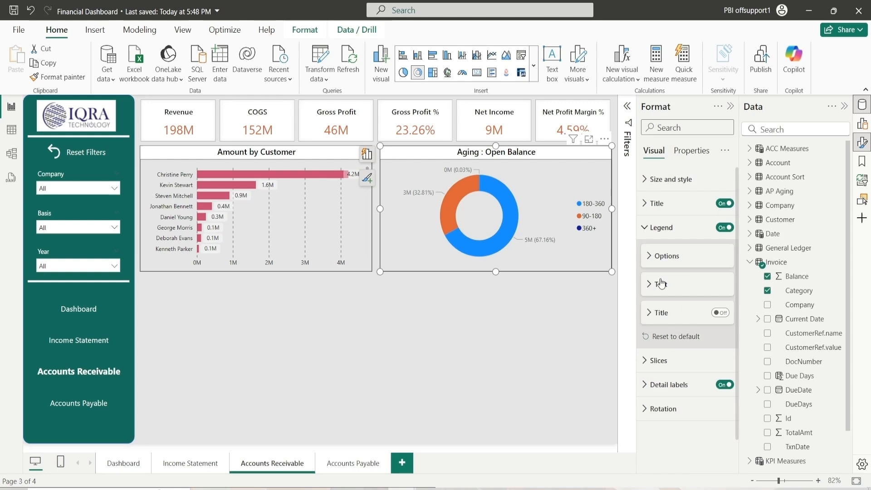
left_click(663, 232)
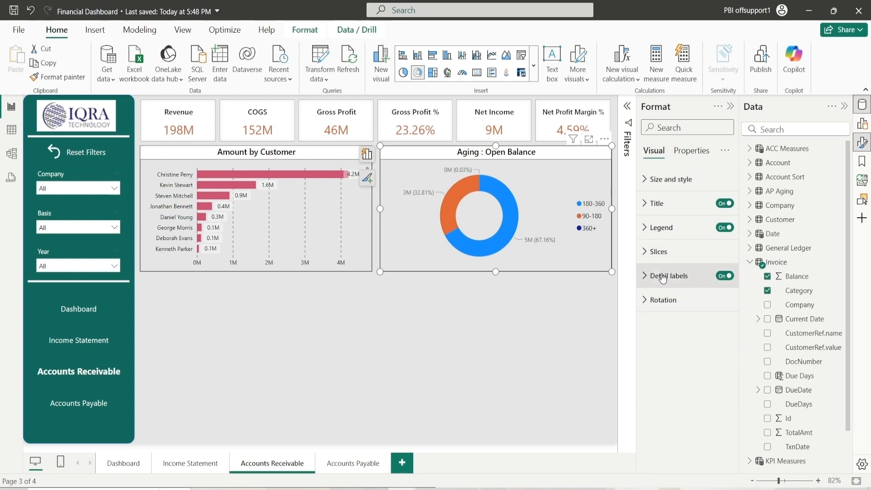
Set the donut chart's detail label values color to black
left_click(663, 230)
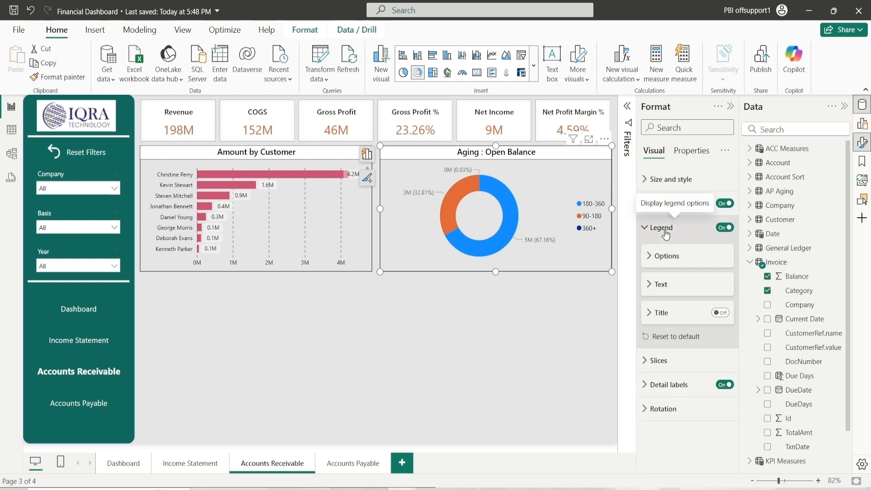
left_click(665, 231)
left_click(662, 279)
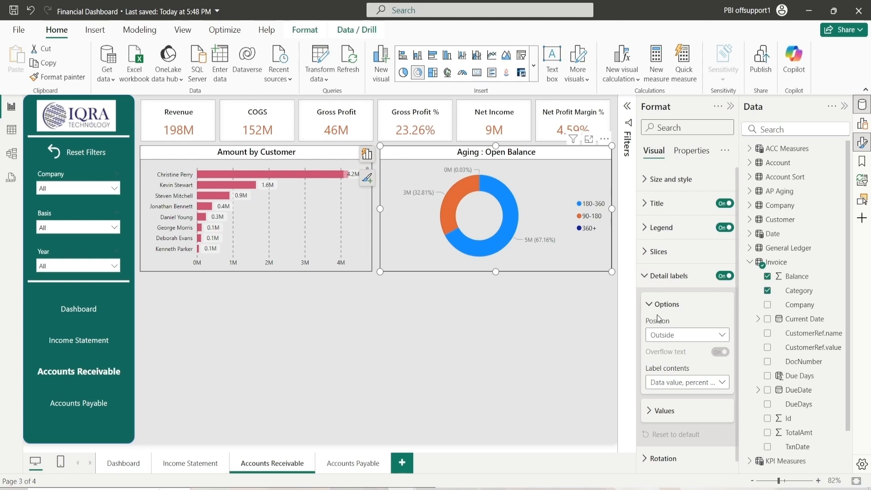
left_click(661, 304)
left_click(663, 332)
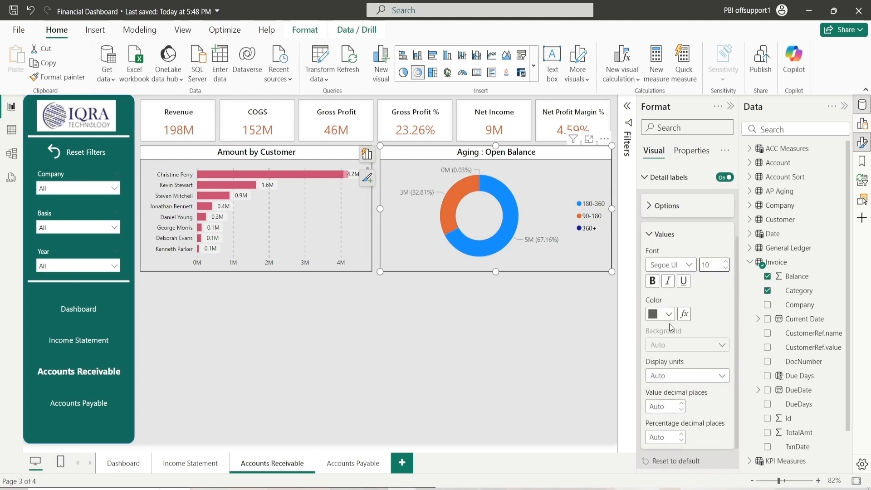
left_click(669, 314)
left_click(662, 263)
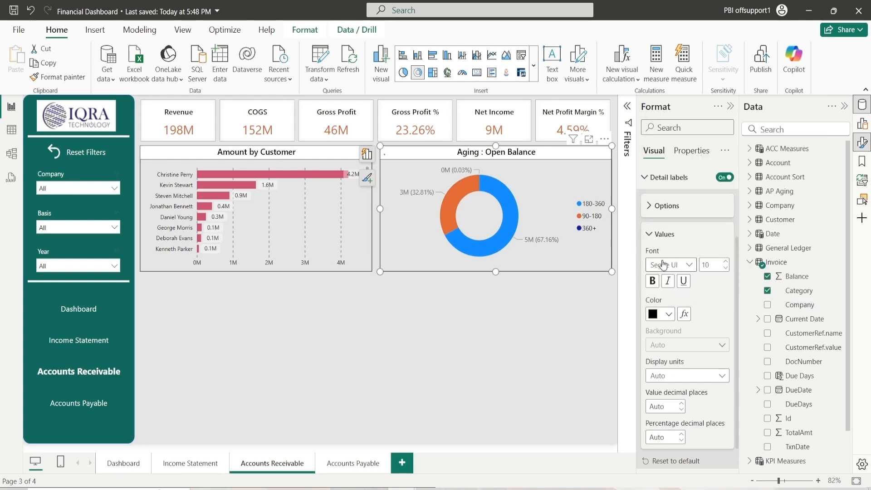
left_click(660, 235)
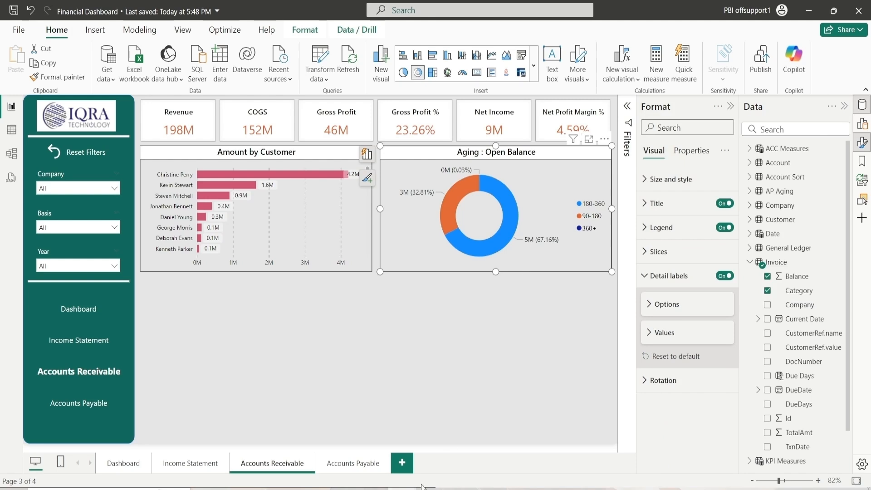
Insert a new matrix visual on the Accounts Receivable page
left_click(402, 316)
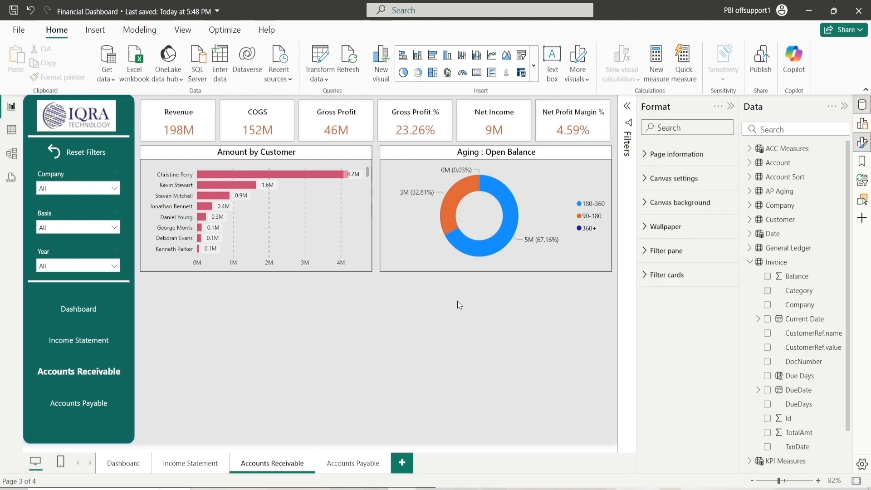
left_click(864, 124)
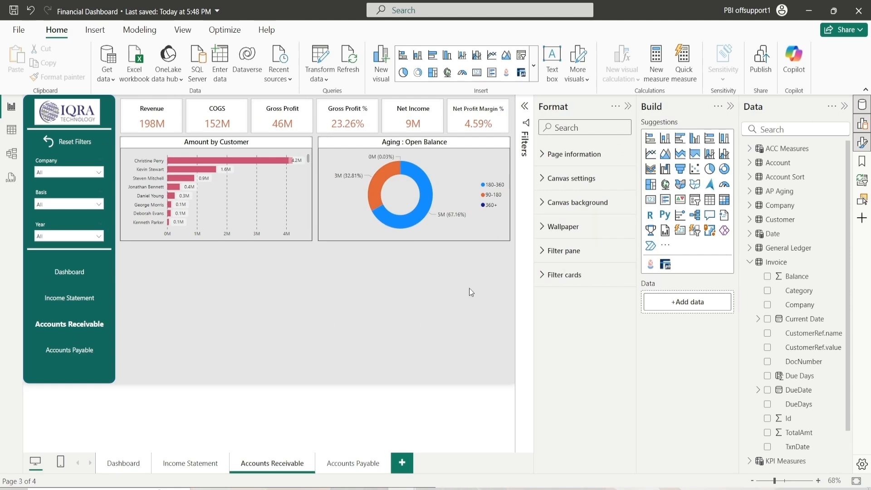
left_click(724, 200)
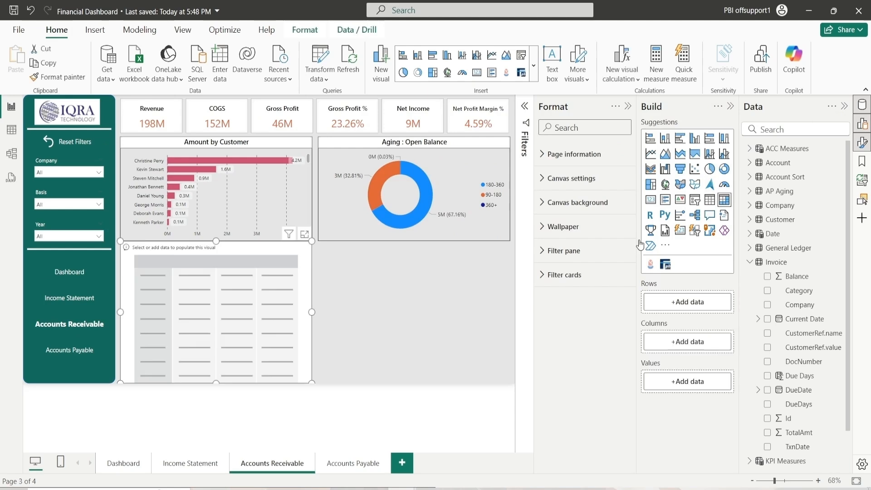
Size and place the matrix below the charts: height 340, width about 1015, horizontal 252, vertical 374
left_click_drag(274, 305, 273, 306)
left_click(568, 179)
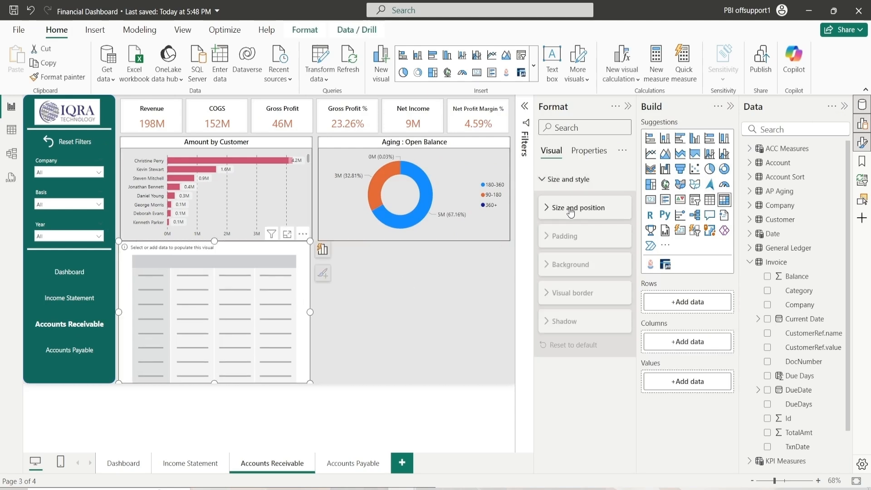
left_click(573, 209)
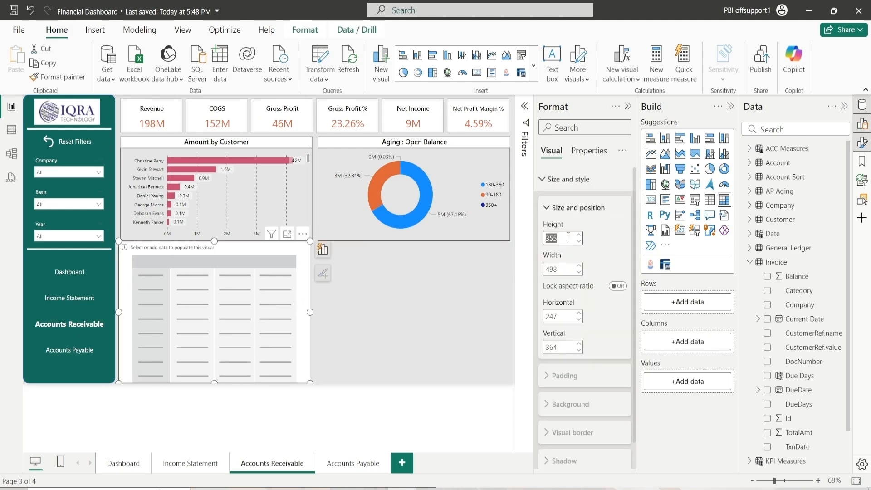
type("340")
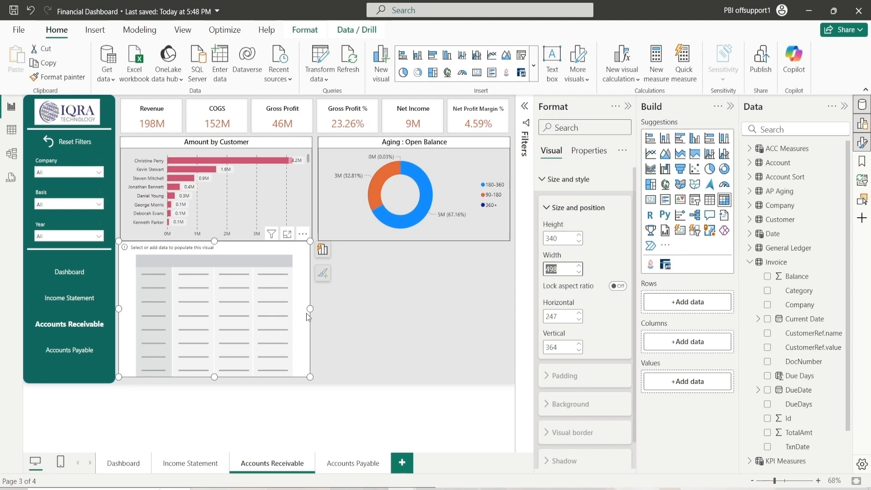
left_click_drag(311, 306, 511, 308)
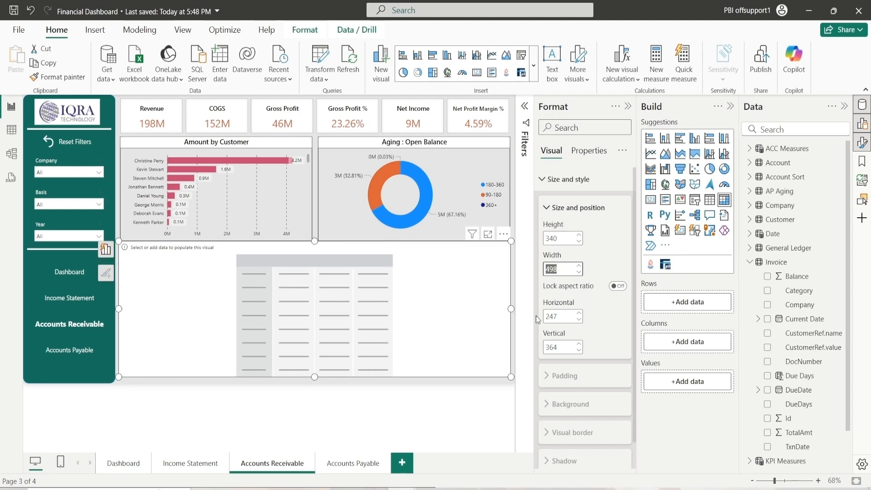
left_click(579, 313)
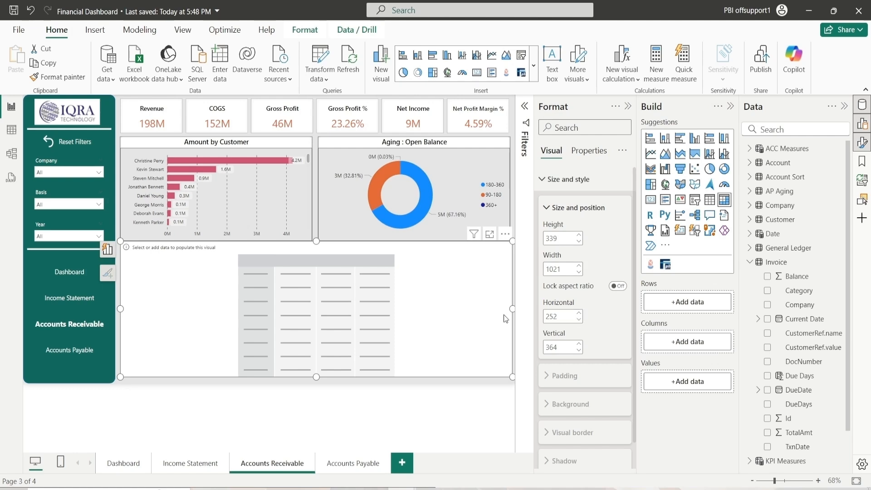
left_click_drag(511, 309, 509, 309)
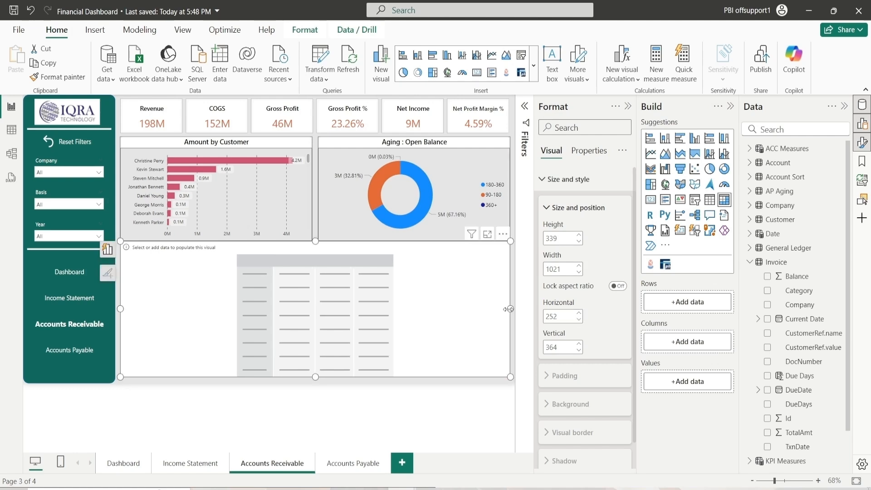
left_click(577, 345)
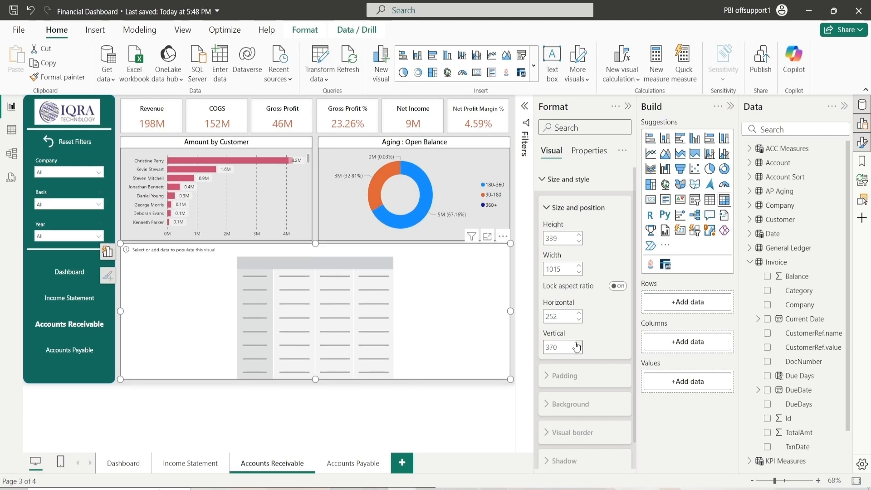
left_click(578, 344)
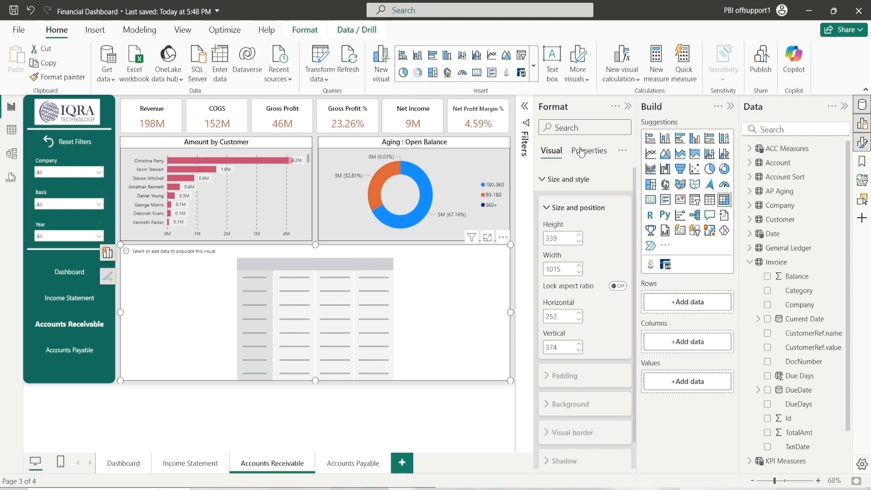
left_click(628, 107)
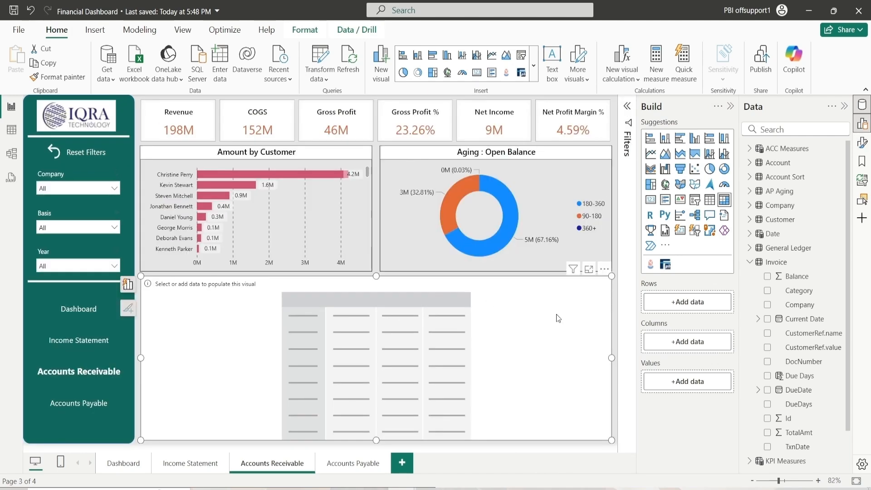
Add Customer Parent and Customer Full Name from the Customer table to the matrix rows
left_click(751, 263)
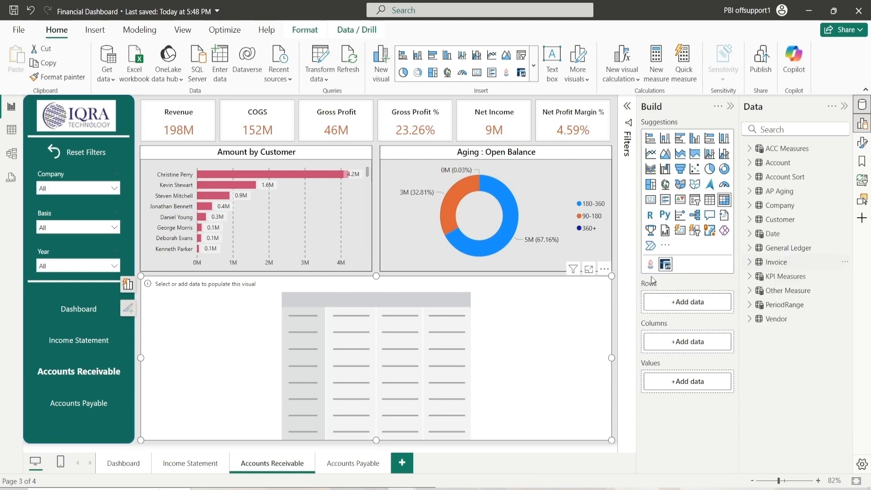
left_click(750, 223)
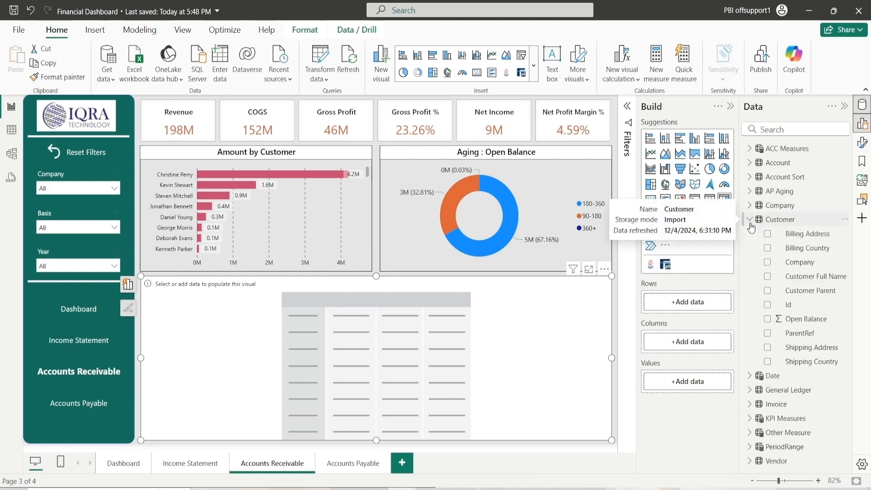
left_click_drag(817, 296, 690, 302)
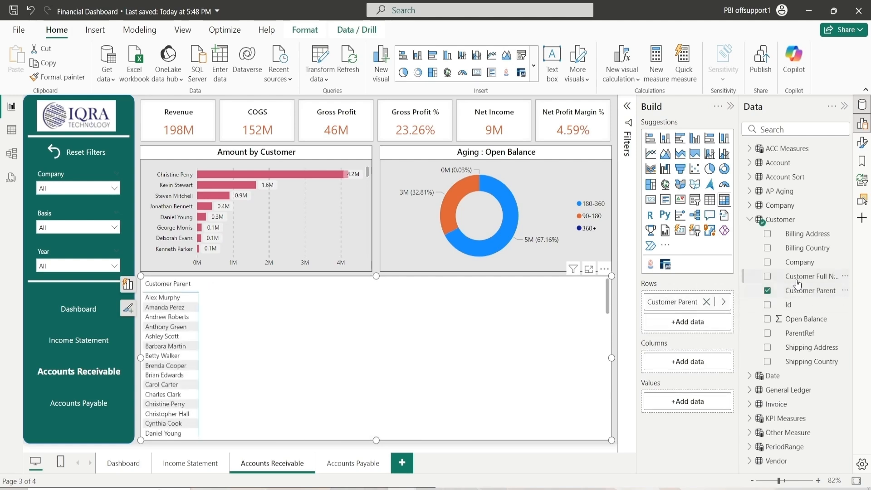
left_click_drag(810, 277, 687, 321)
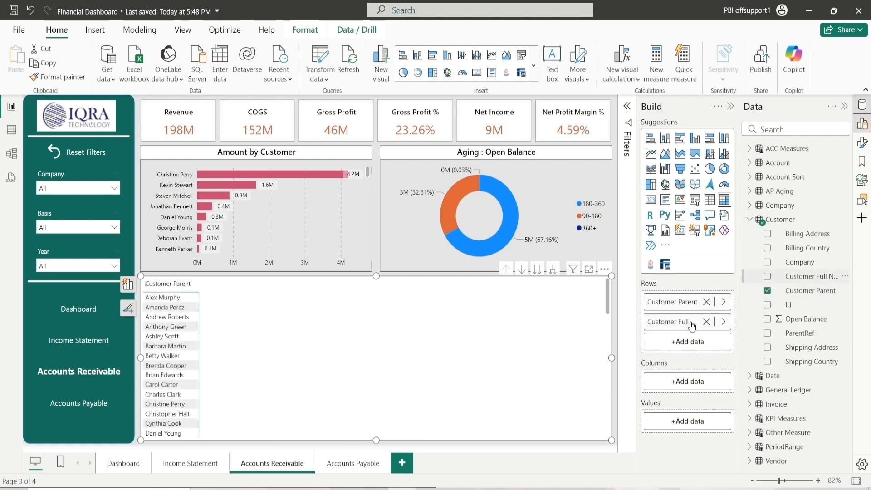
Add the Invoice Category field to the matrix columns and Balance to its values
left_click(750, 219)
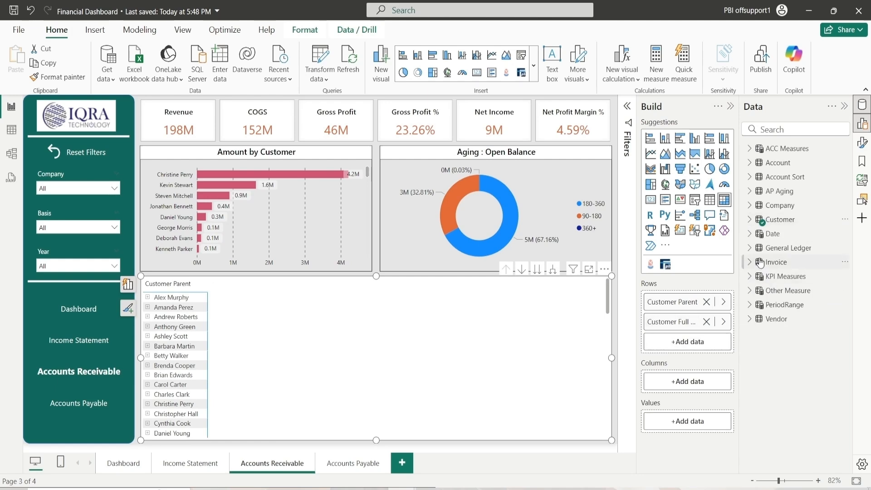
left_click(750, 263)
left_click_drag(799, 290, 680, 382)
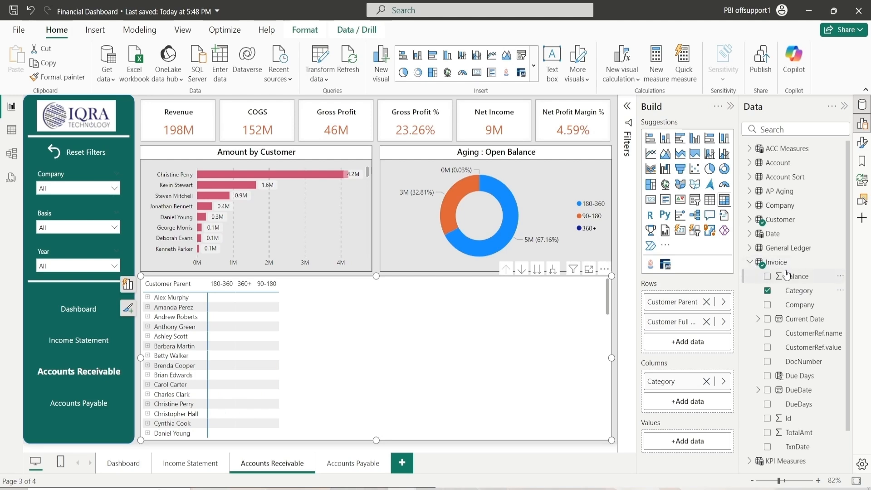
left_click_drag(792, 278, 690, 444)
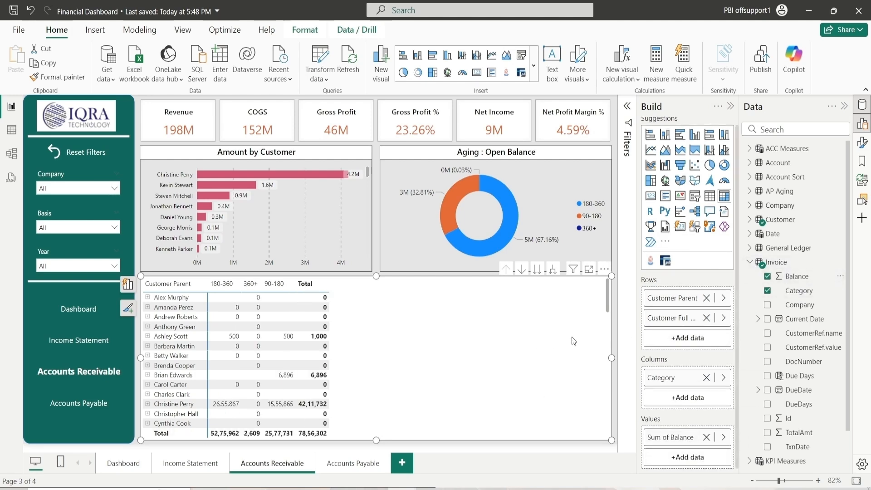
Open the matrix's format settings and set its background color to light grey
left_click(749, 263)
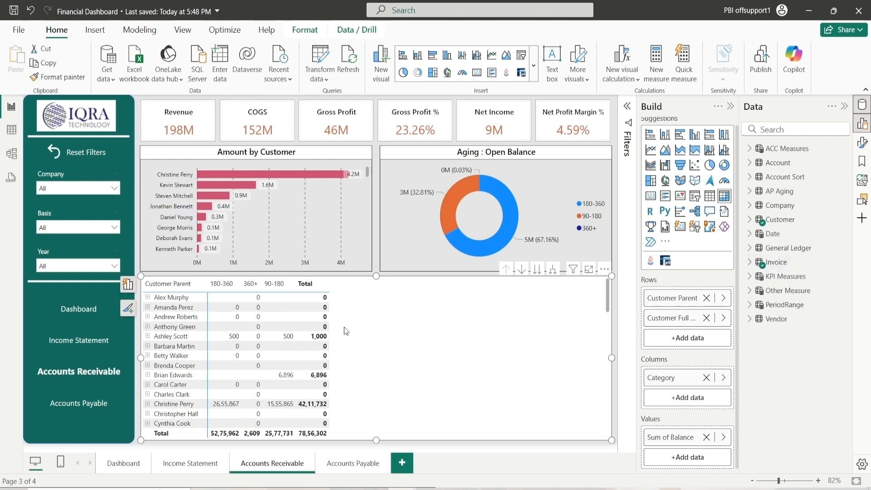
left_click(863, 123)
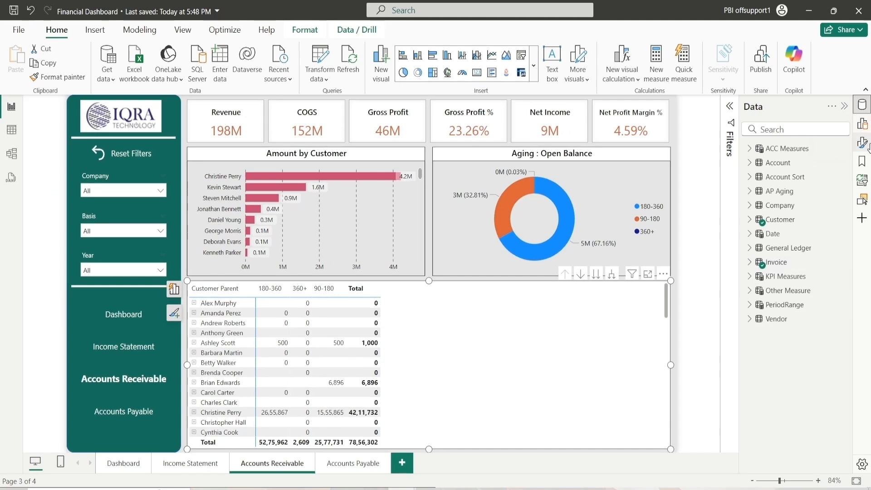
left_click(862, 143)
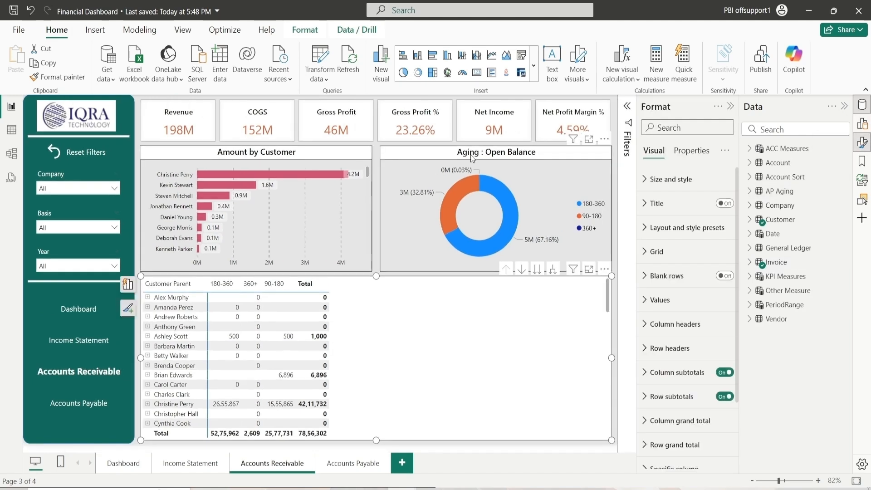
left_click(657, 181)
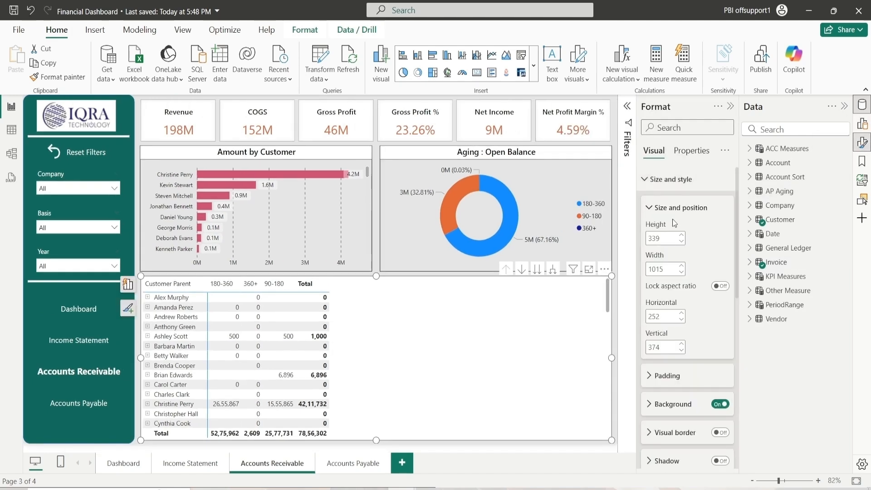
left_click(665, 208)
left_click(674, 265)
left_click(664, 295)
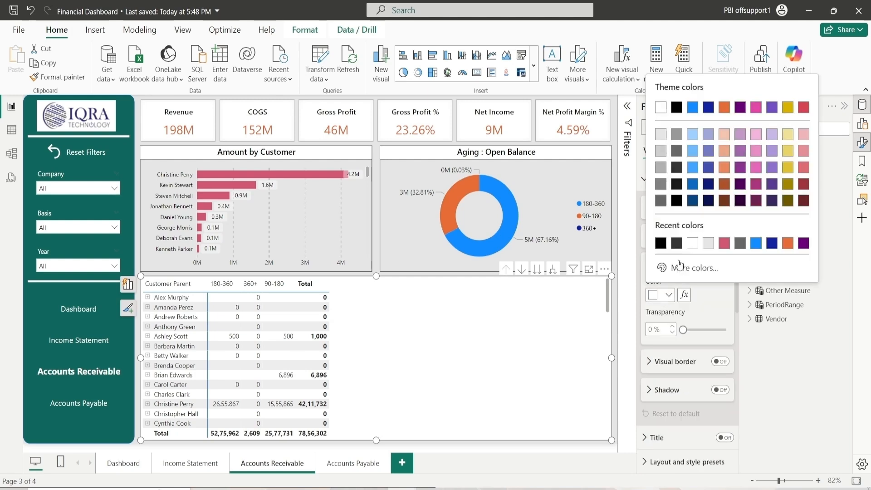
left_click(665, 136)
left_click(663, 263)
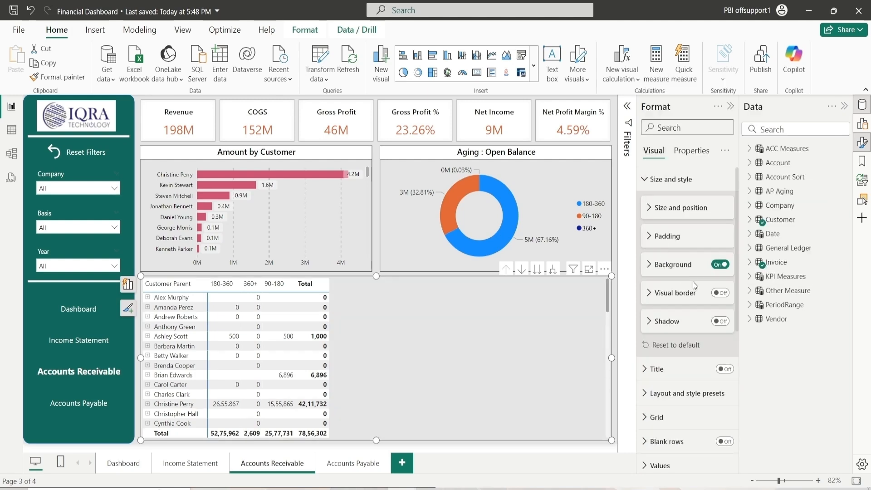
Turn on the matrix's visual border and choose a border color
left_click(720, 293)
left_click(687, 301)
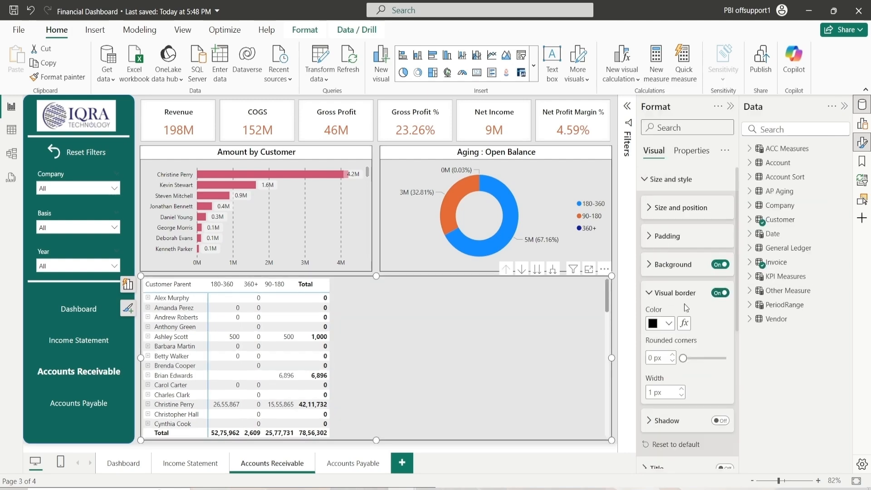
left_click(667, 323)
left_click(674, 238)
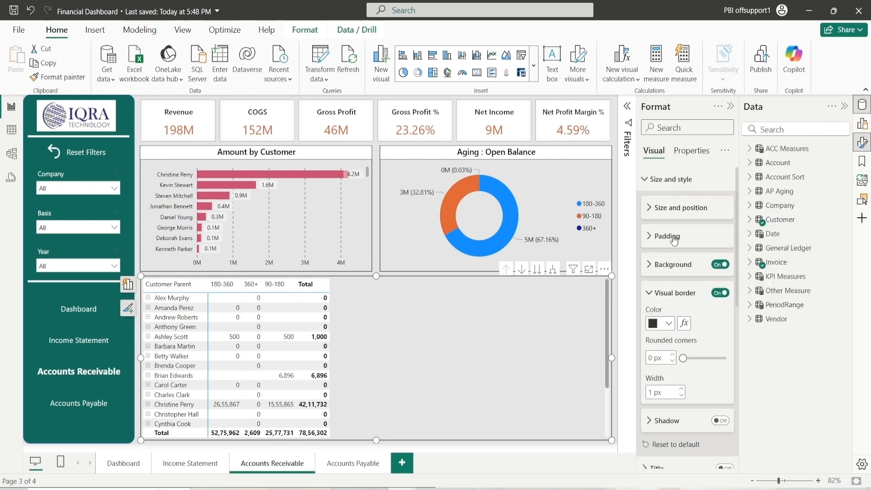
left_click(661, 293)
left_click(670, 179)
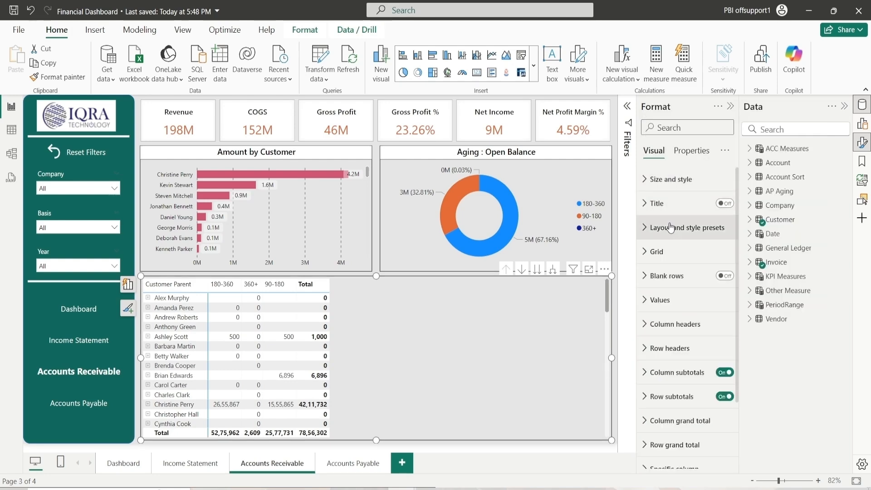
Turn on the matrix's vertical gridlines and set their color to grey
left_click(667, 260)
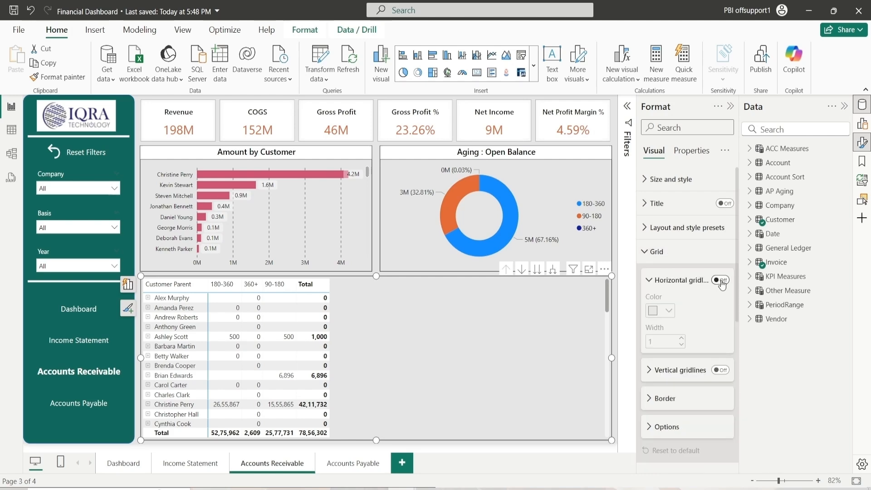
left_click(662, 287)
left_click(719, 314)
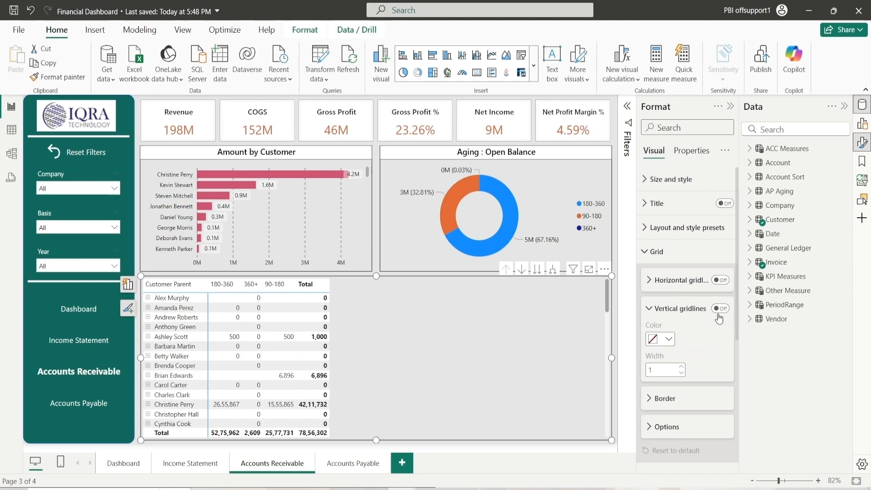
left_click(720, 310)
left_click(668, 339)
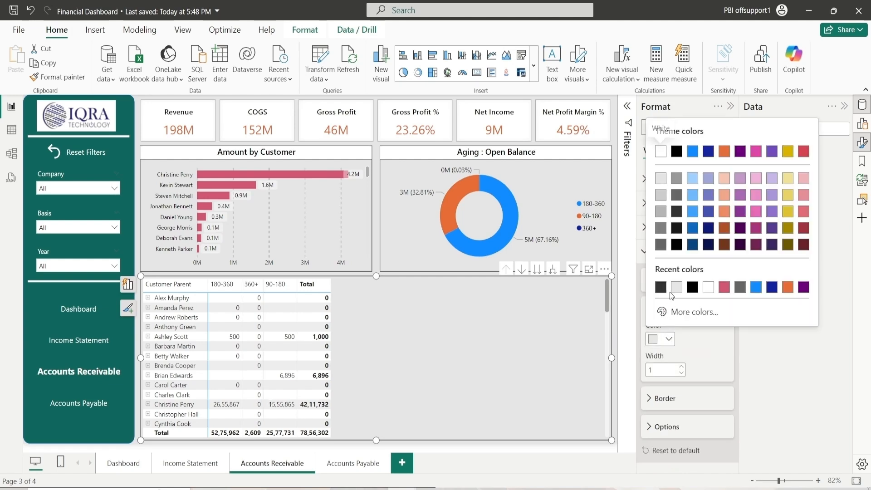
left_click(661, 228)
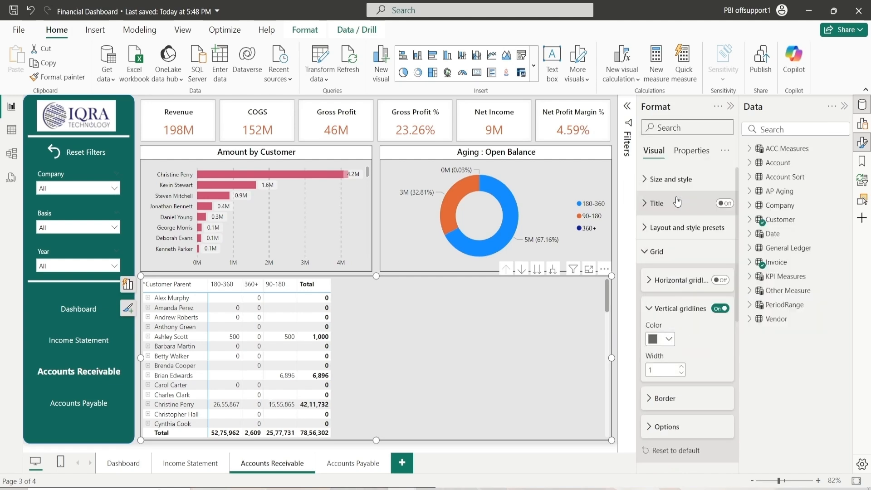
left_click(660, 313)
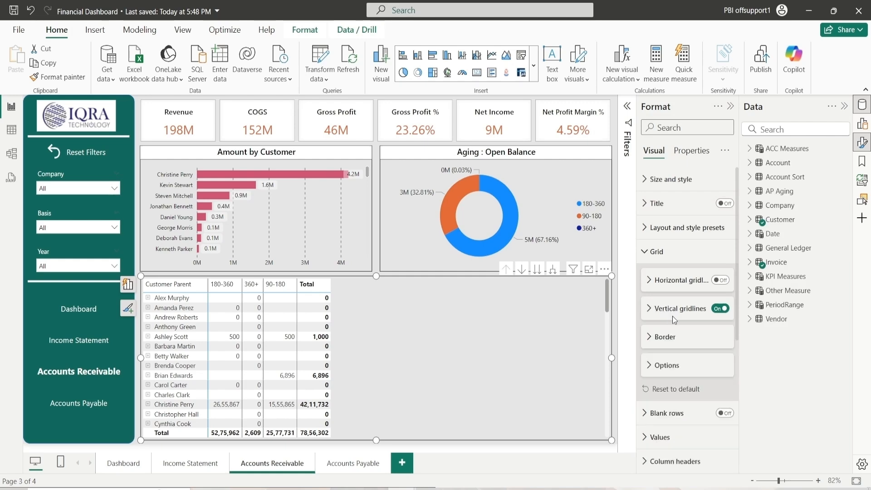
Set the matrix grid border color to black
left_click(672, 337)
scroll(674, 377, "down", 3)
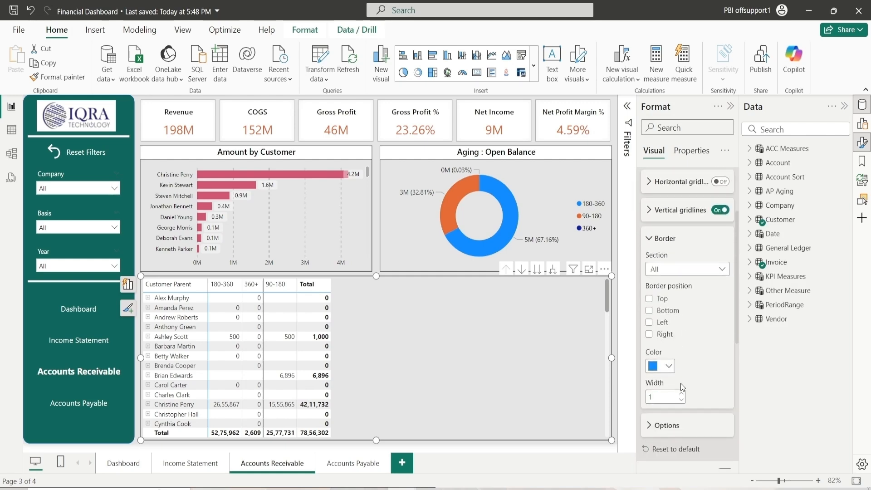
left_click(669, 366)
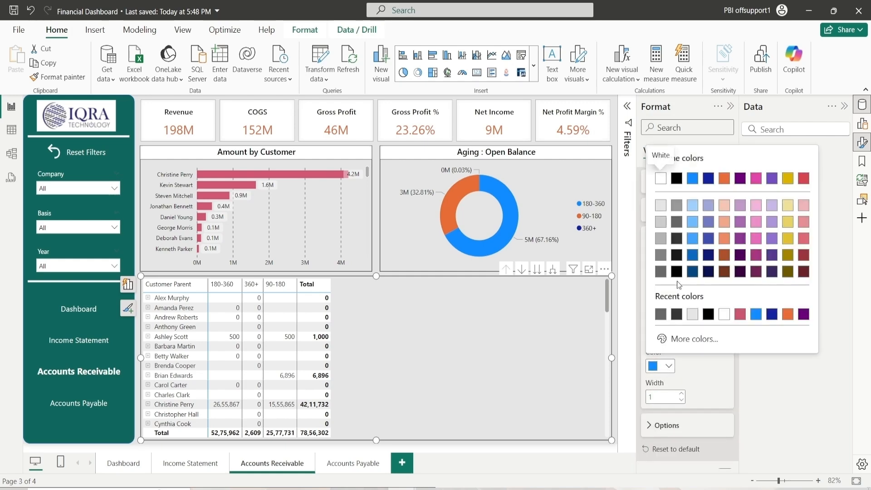
left_click(665, 230)
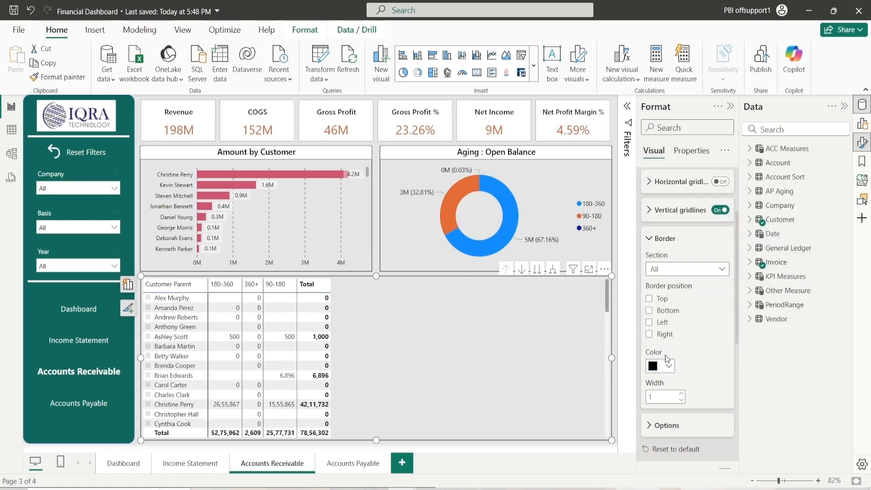
left_click(656, 246)
left_click(659, 271)
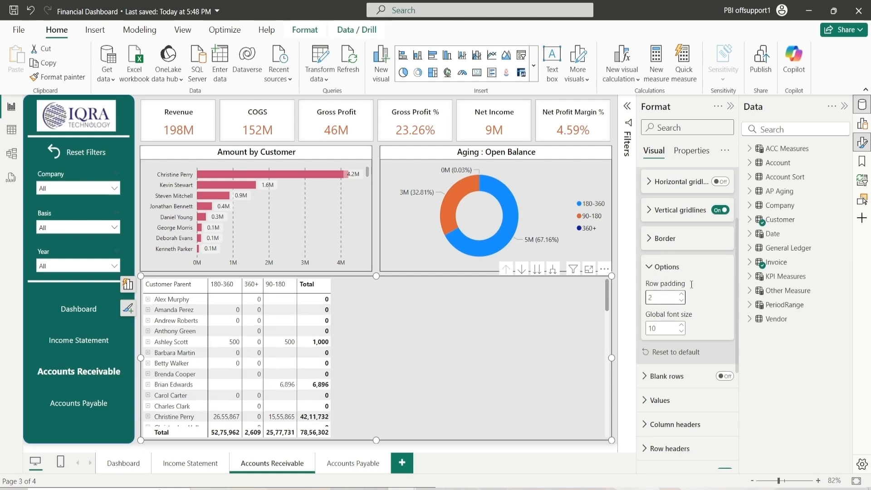
left_click(664, 270)
scroll(662, 272, "up", 3)
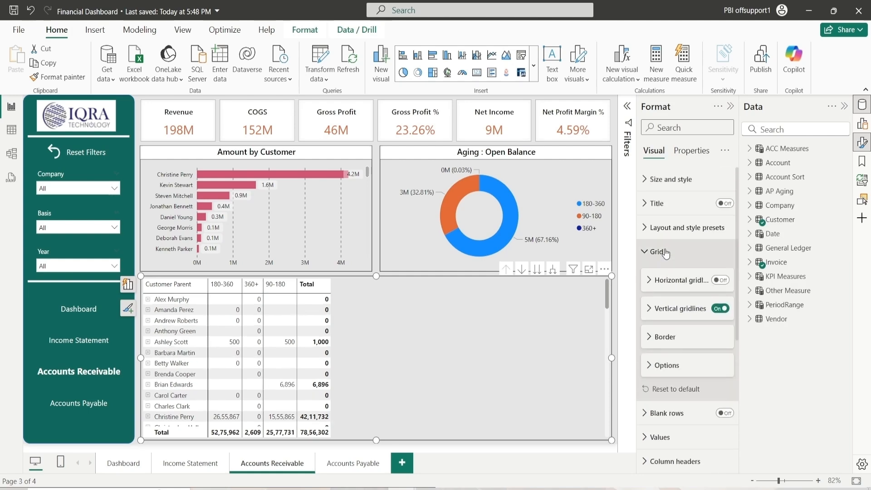
left_click(672, 255)
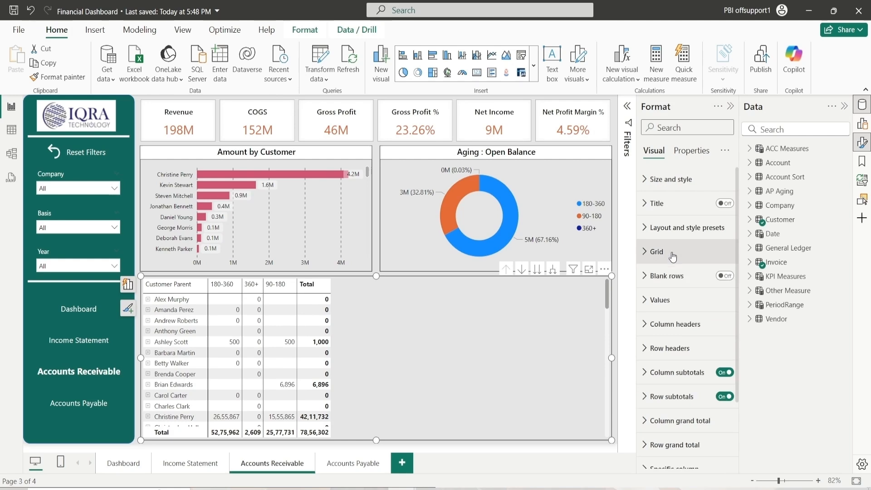
Set the matrix values text color and alternate text color to black, and choose a values background color
left_click(670, 300)
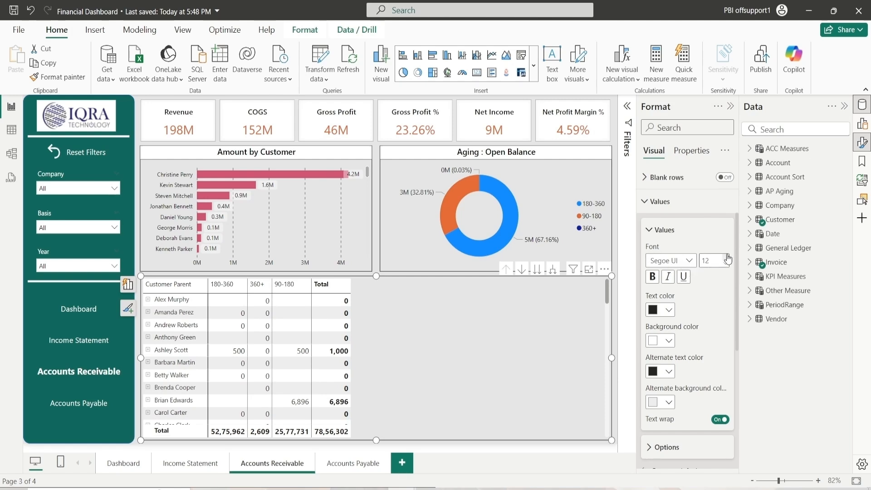
left_click(667, 310)
left_click(676, 217)
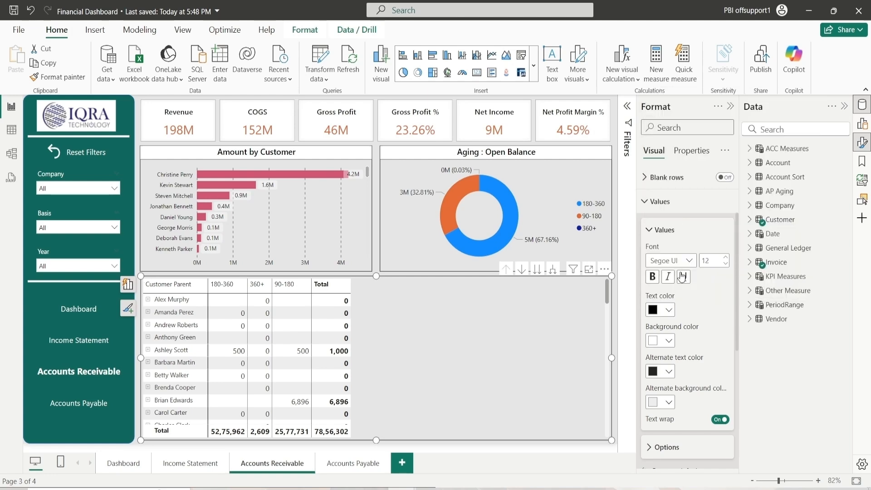
left_click(668, 341)
left_click(723, 289)
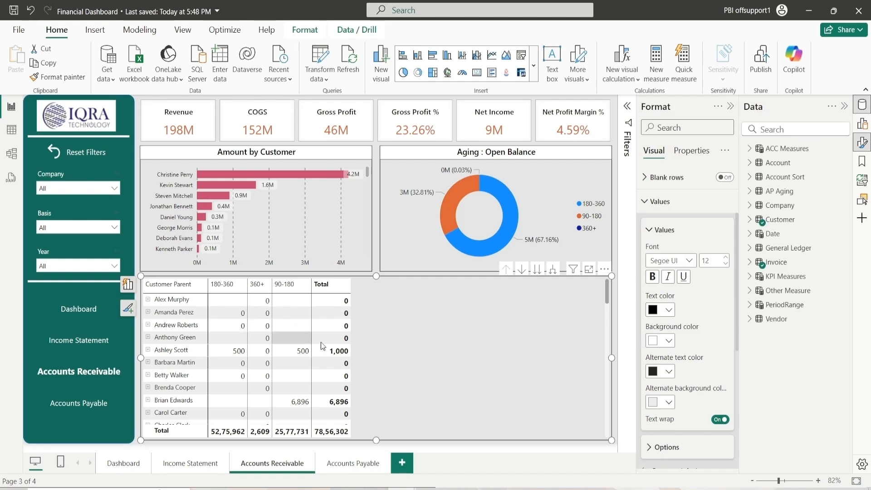
left_click(669, 372)
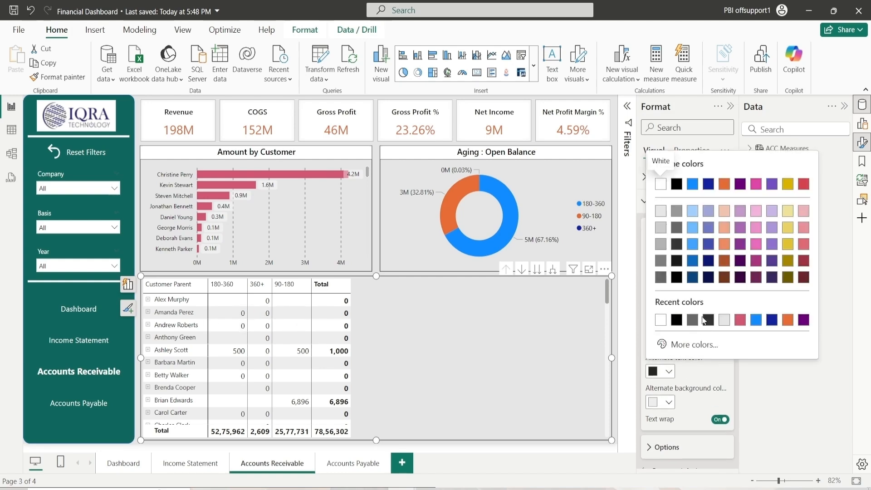
left_click(677, 278)
Set the values alternate background color to #E5E4E4 using a custom color
scroll(687, 347, "down", 2)
left_click(669, 303)
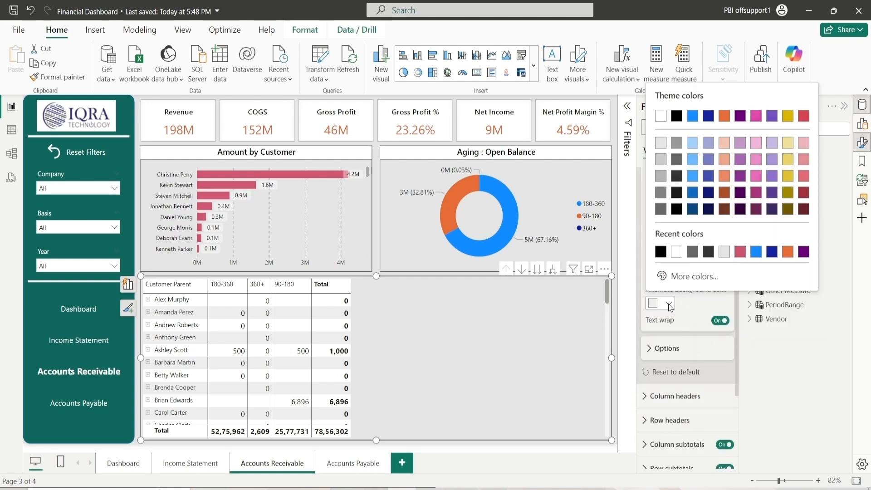
left_click(681, 282)
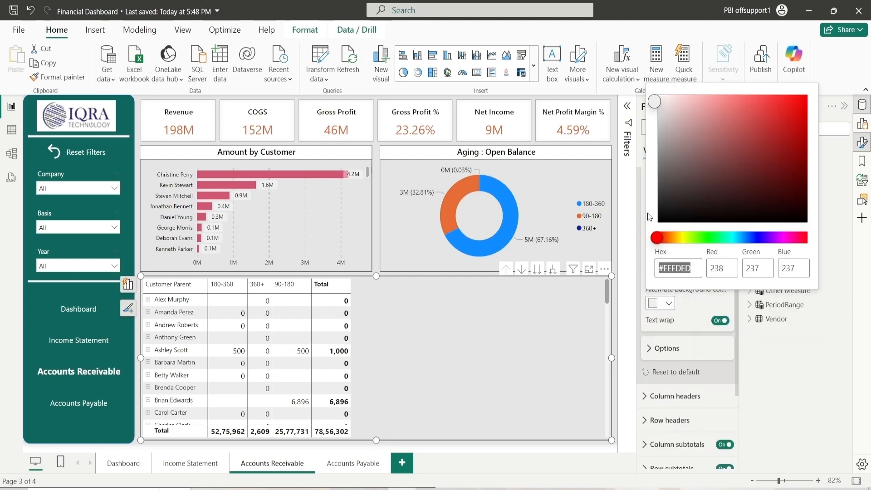
left_click(660, 110)
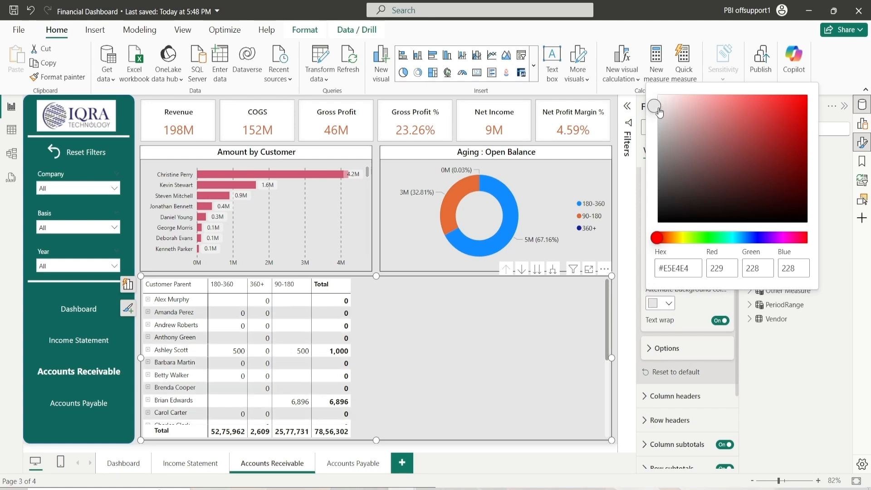
left_click(690, 304)
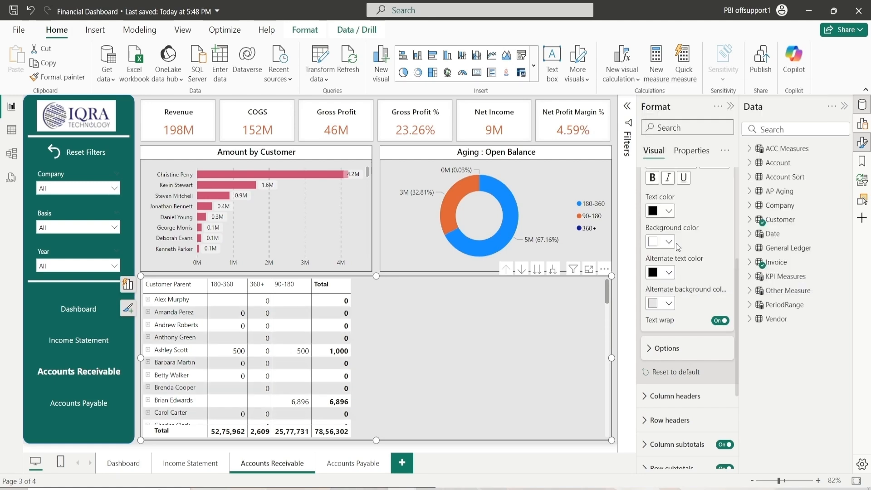
Set the matrix column headers' text color to black and background color to white
scroll(678, 246, "up", 3)
left_click(664, 230)
left_click(675, 268)
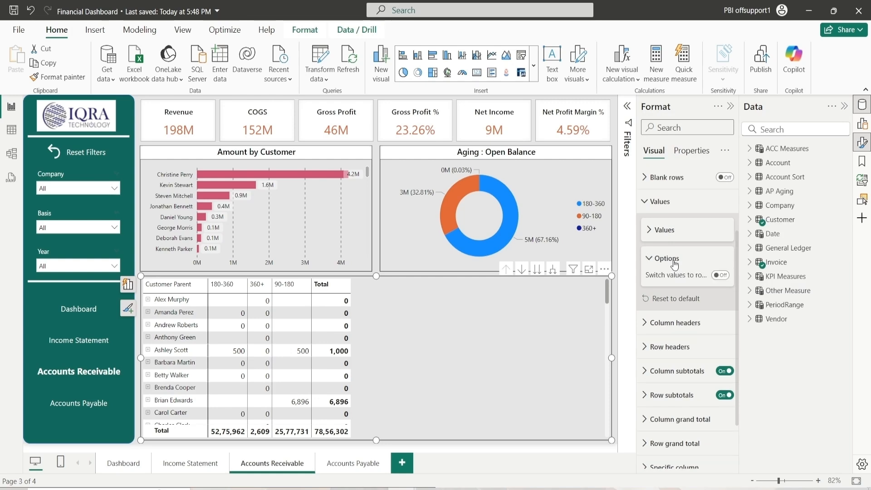
left_click(675, 268)
left_click(661, 201)
left_click(675, 240)
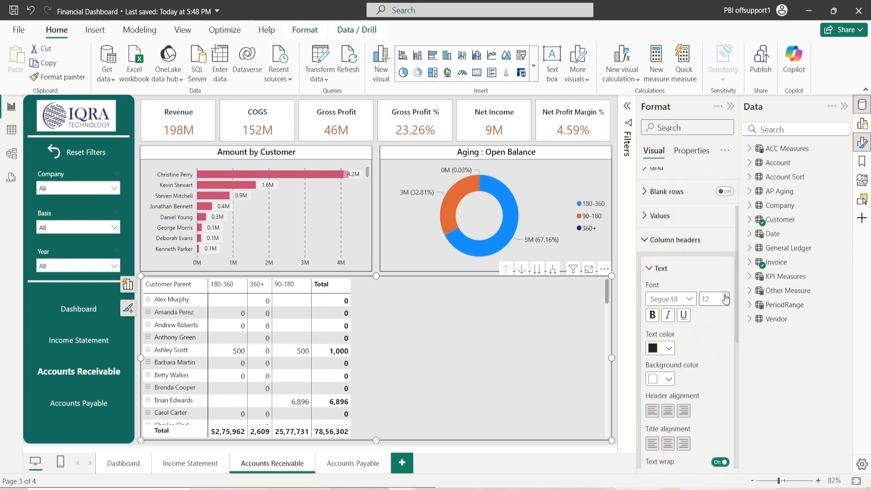
left_click(668, 351)
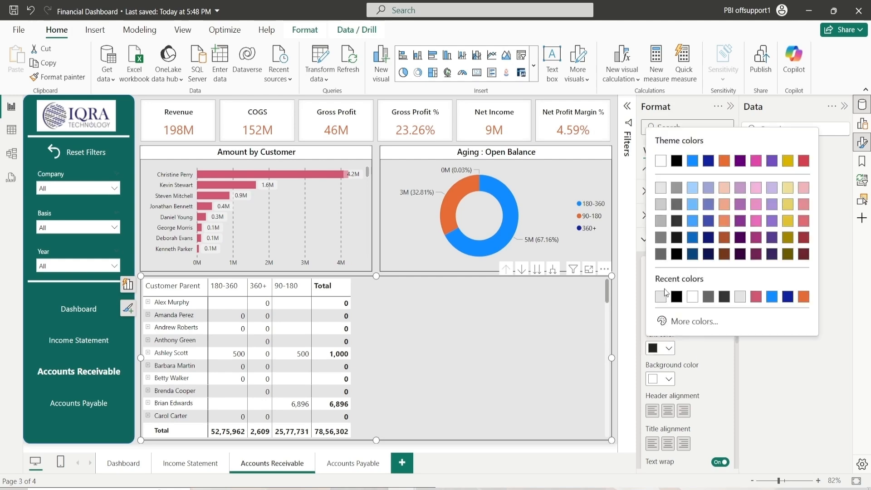
left_click(677, 256)
left_click(666, 381)
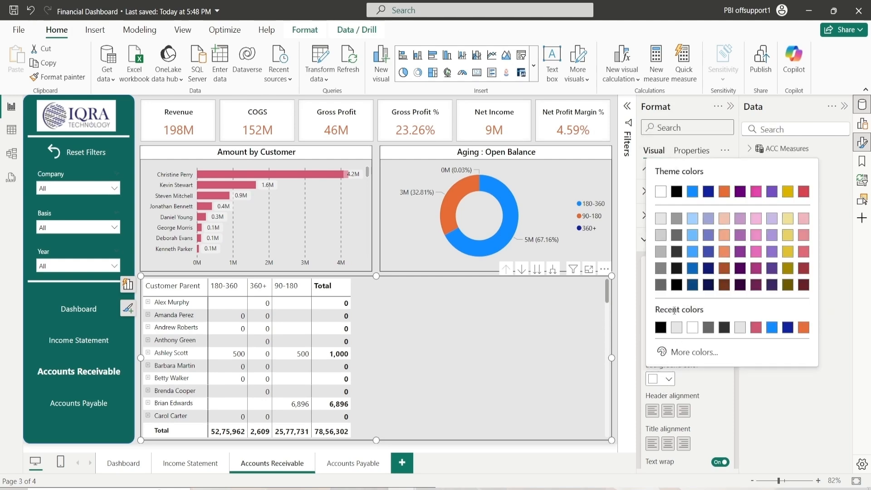
left_click(693, 328)
Center the column header alignment and left-align the column title alignment
scroll(669, 398, "down", 2)
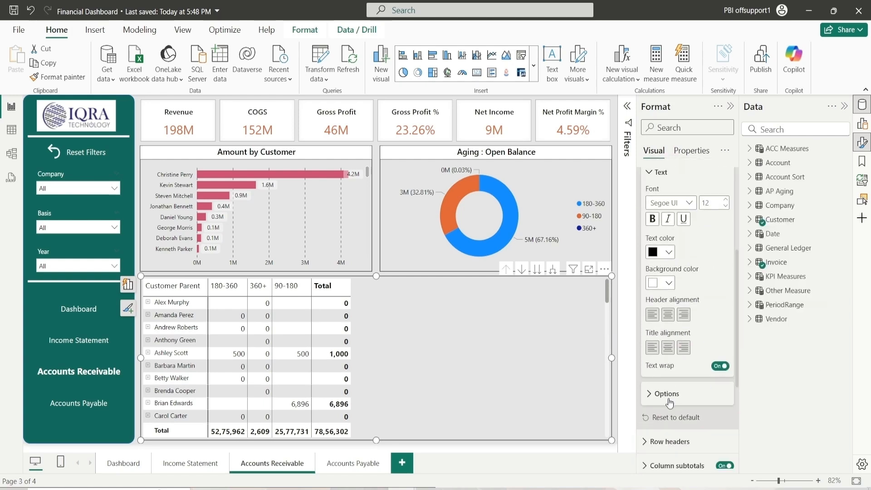
left_click(652, 313)
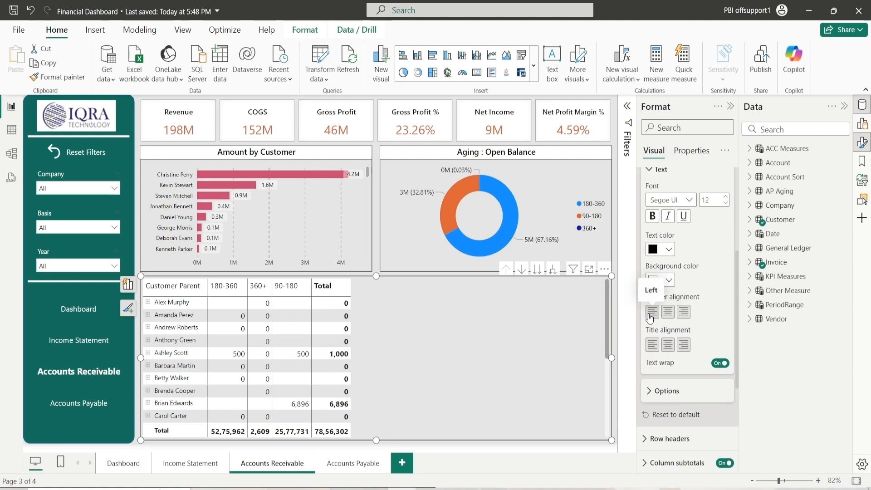
left_click(669, 346)
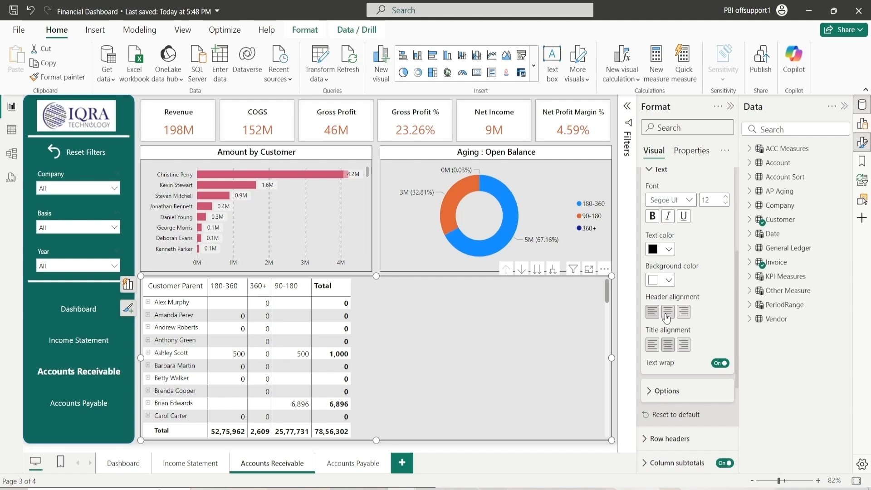
left_click(668, 318)
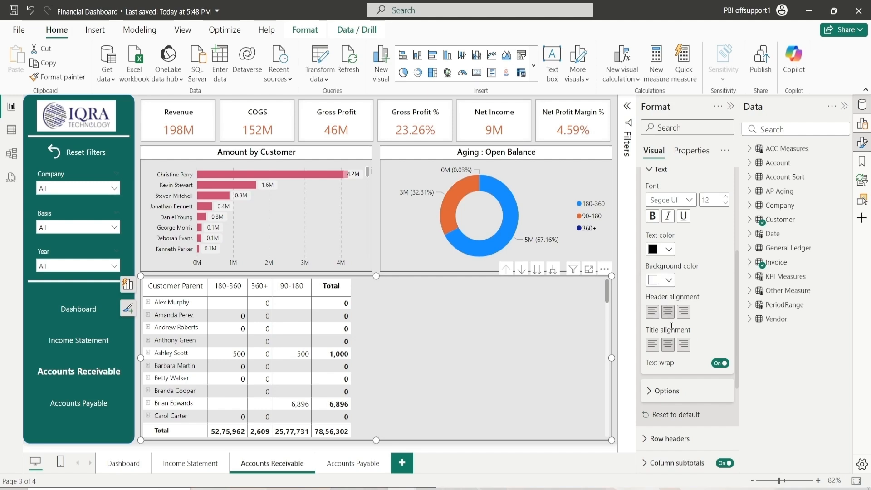
left_click(653, 346)
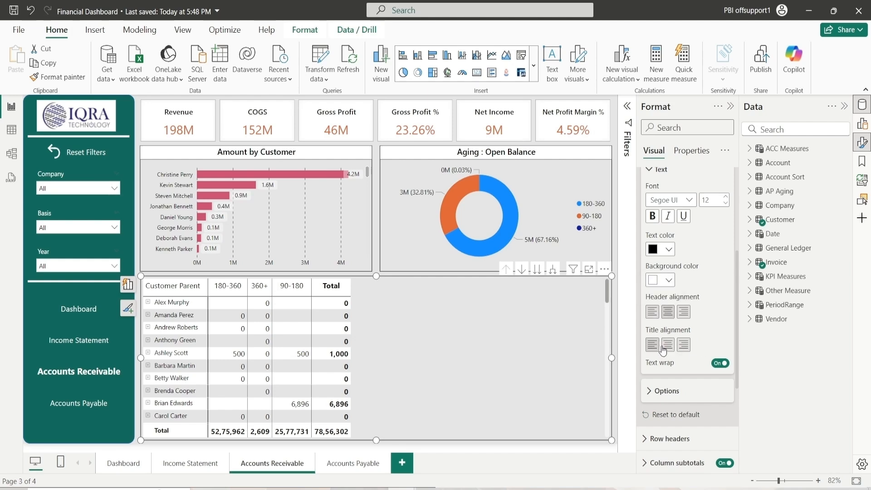
Set the matrix row headers' font size to 12, text color to black and background color to white
scroll(665, 351, "up", 4)
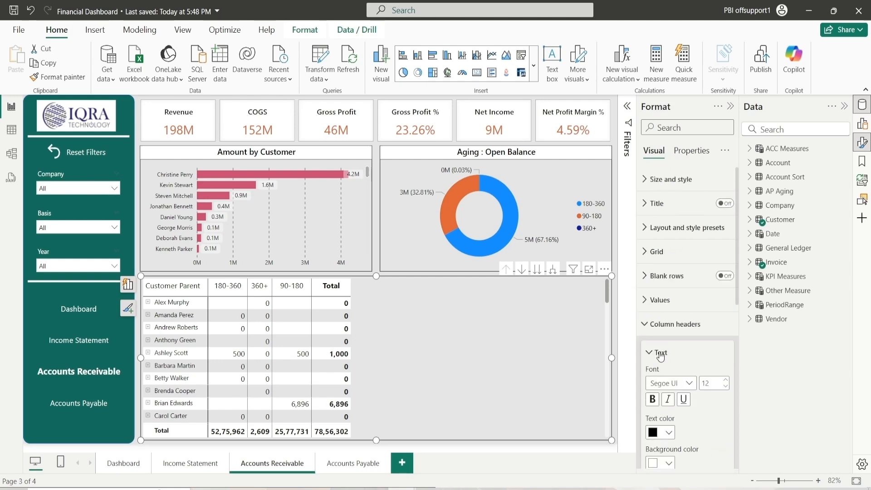
left_click(660, 354)
left_click(667, 324)
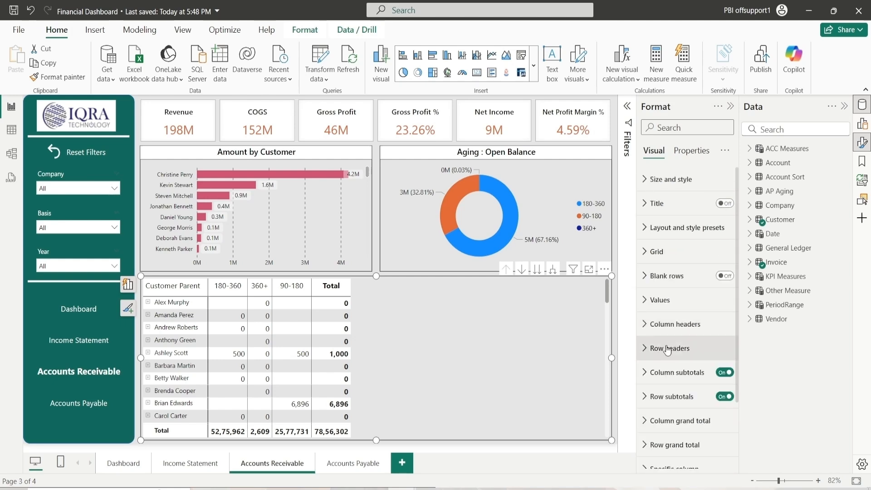
left_click(667, 351)
scroll(674, 262, "up", 2)
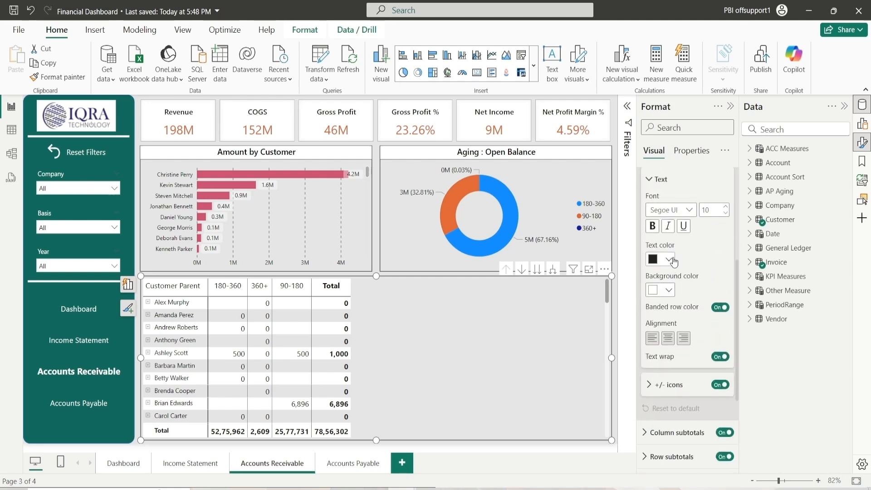
scroll(673, 262, "up", 2)
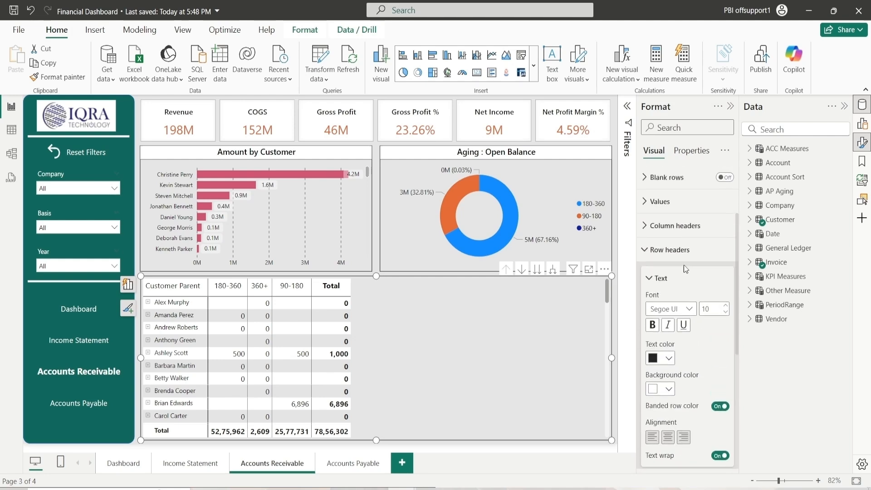
left_click(726, 308)
left_click(665, 359)
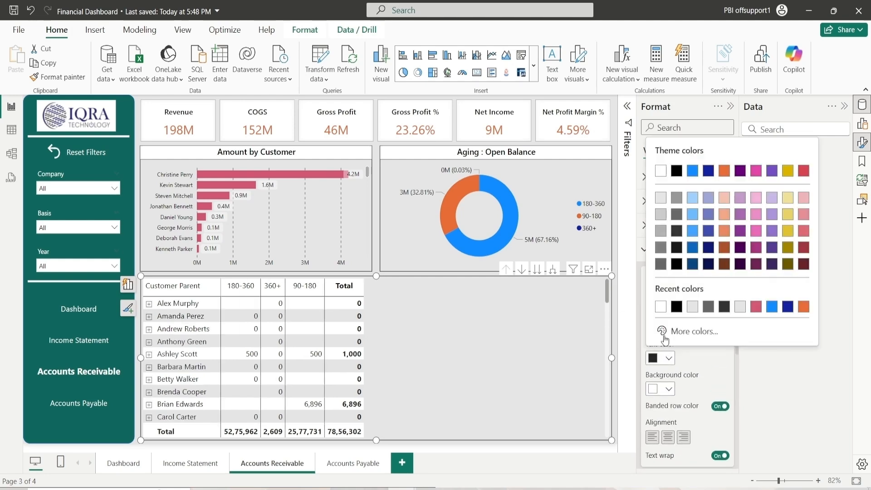
left_click(676, 307)
left_click(664, 389)
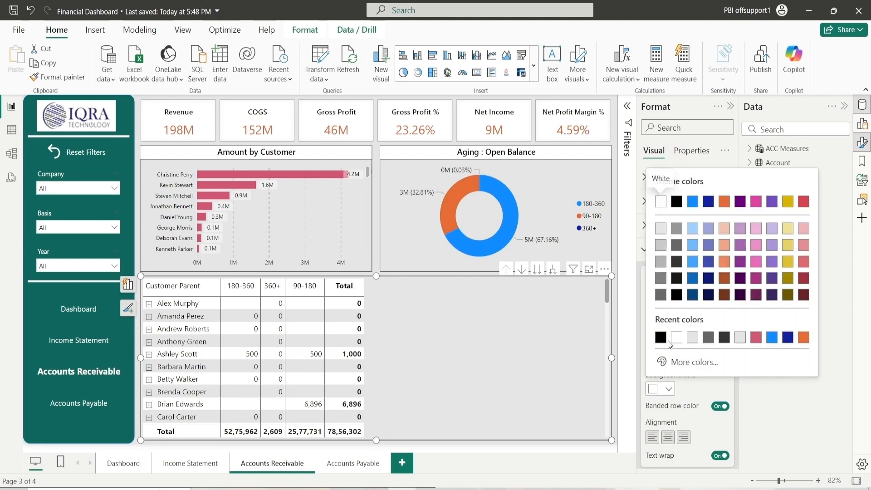
left_click(676, 338)
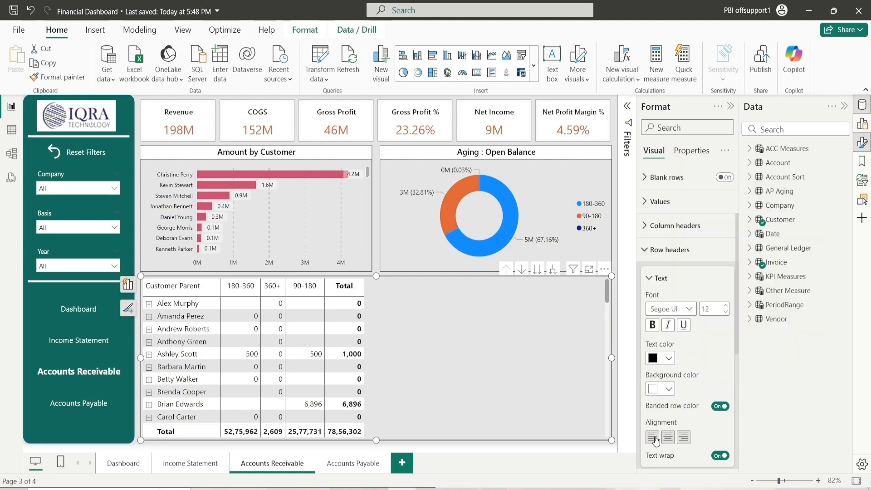
Set the column subtotals values text color to black
left_click(658, 279)
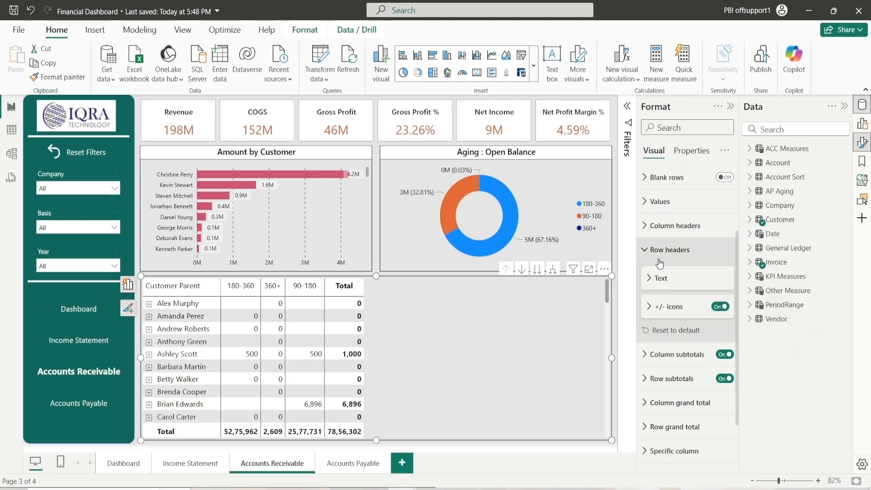
left_click(658, 255)
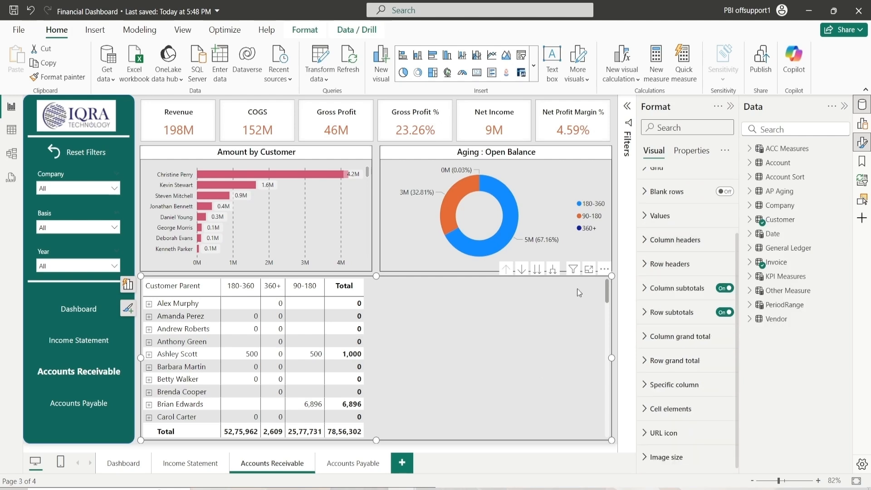
left_click(677, 288)
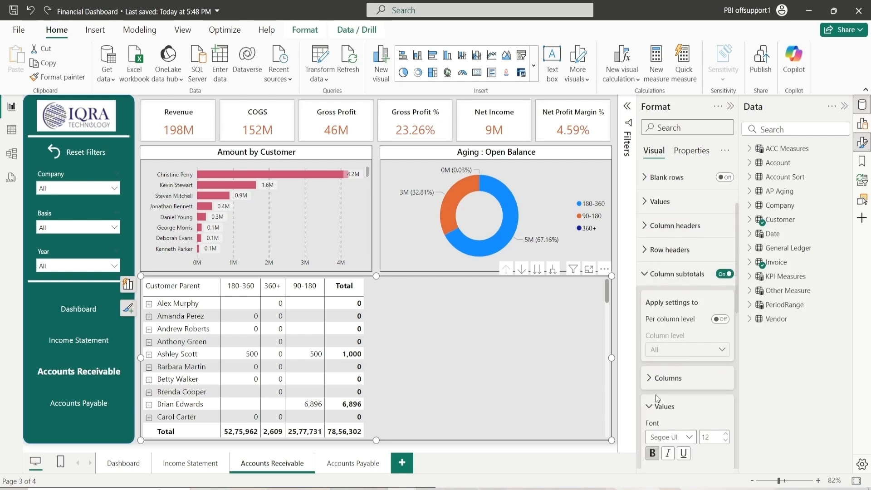
scroll(657, 398, "down", 3)
left_click(669, 387)
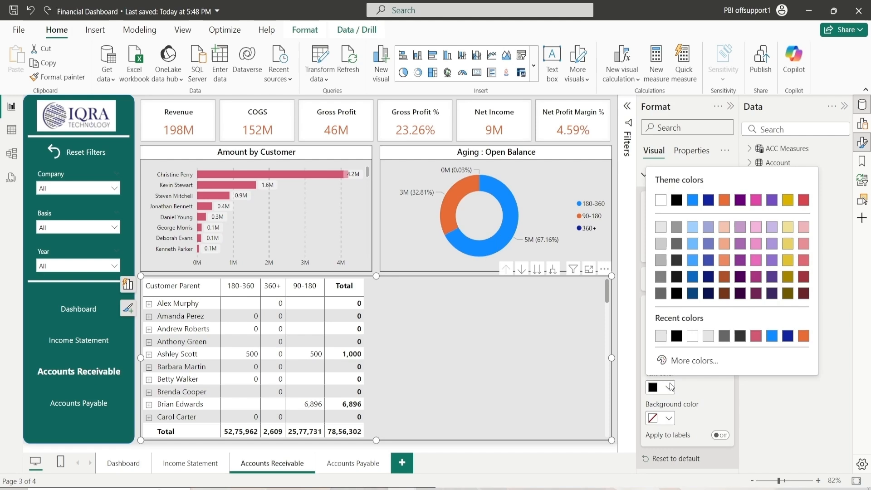
left_click(677, 337)
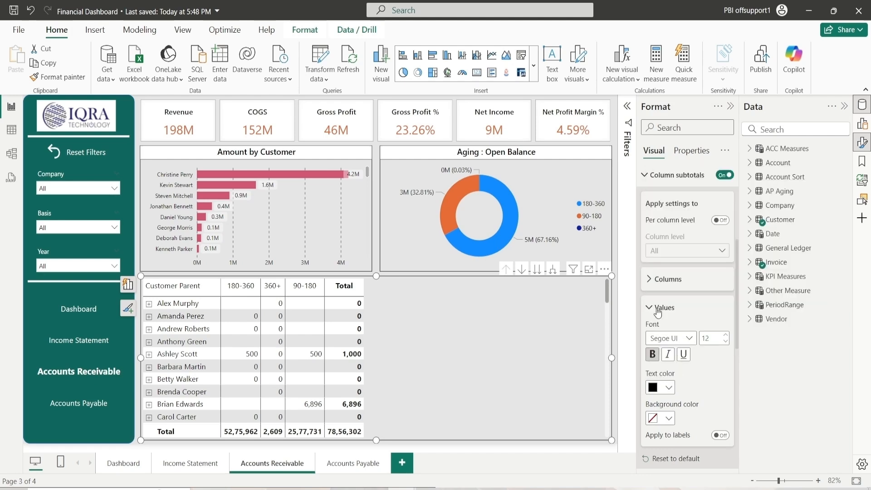
Set the row subtotals values text color to black
left_click(658, 310)
scroll(658, 312, "up", 5)
left_click(664, 379)
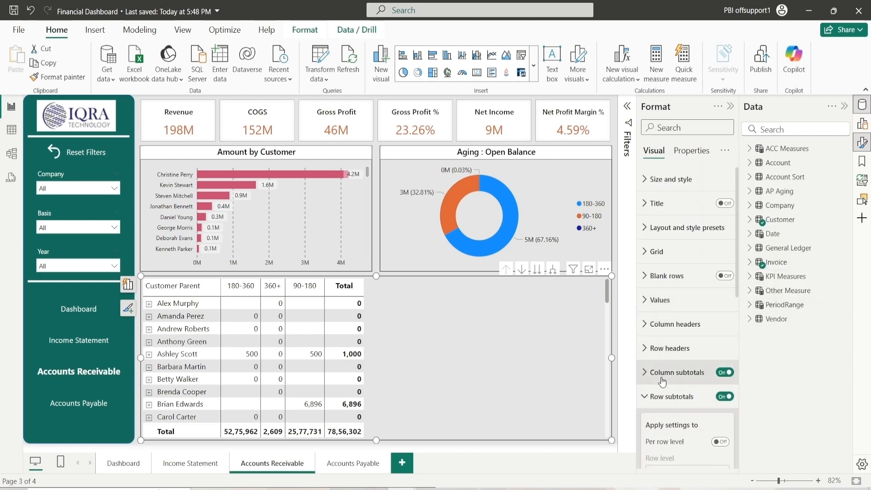
scroll(663, 381, "down", 2)
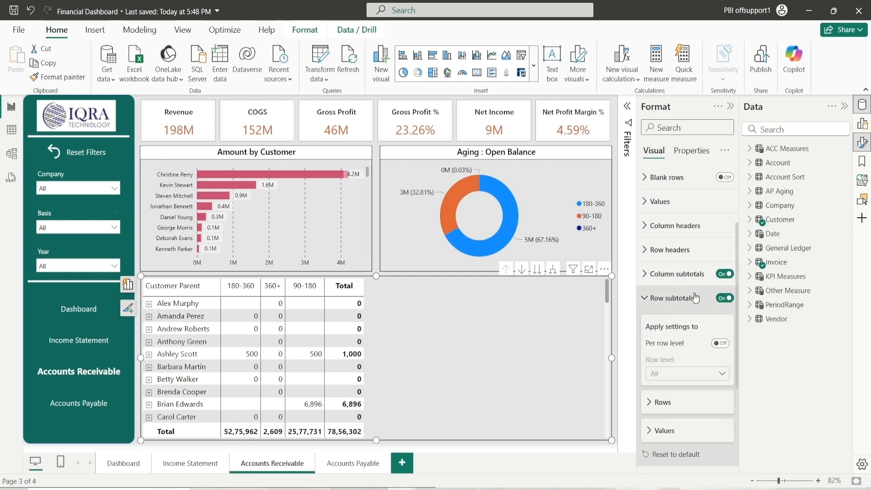
scroll(674, 331, "down", 2)
left_click(665, 332)
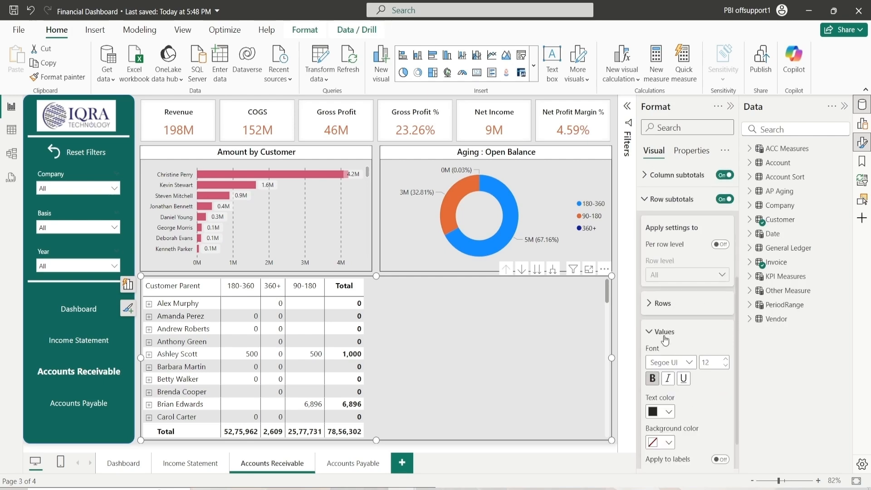
left_click(669, 412)
left_click(661, 361)
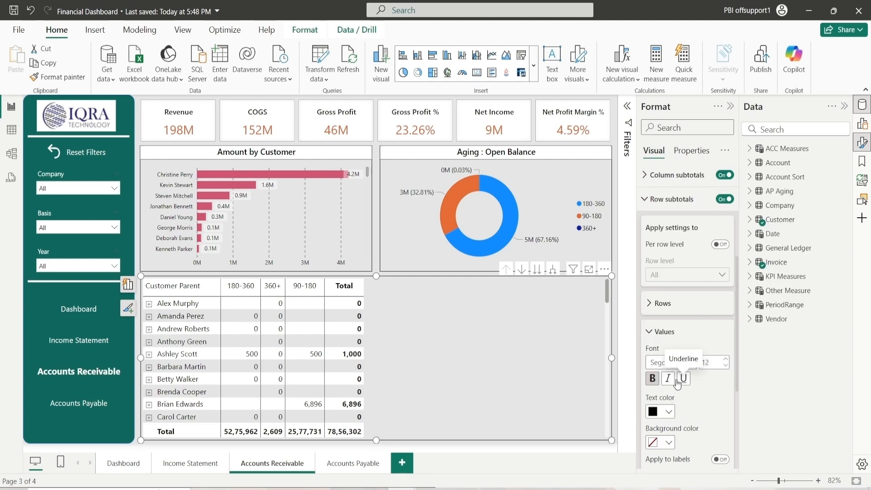
Set the column grand total values text color to black
scroll(677, 386, "up", 2)
left_click(661, 431)
left_click(667, 315)
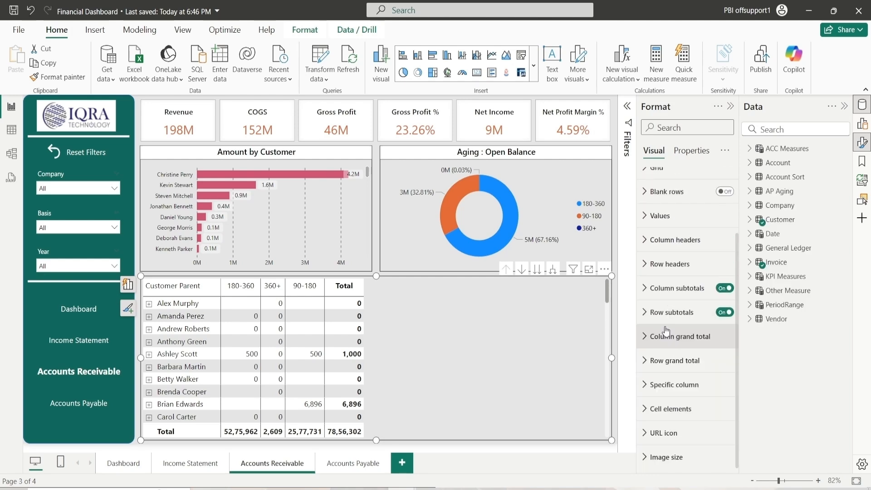
left_click(667, 336)
scroll(667, 336, "down", 2)
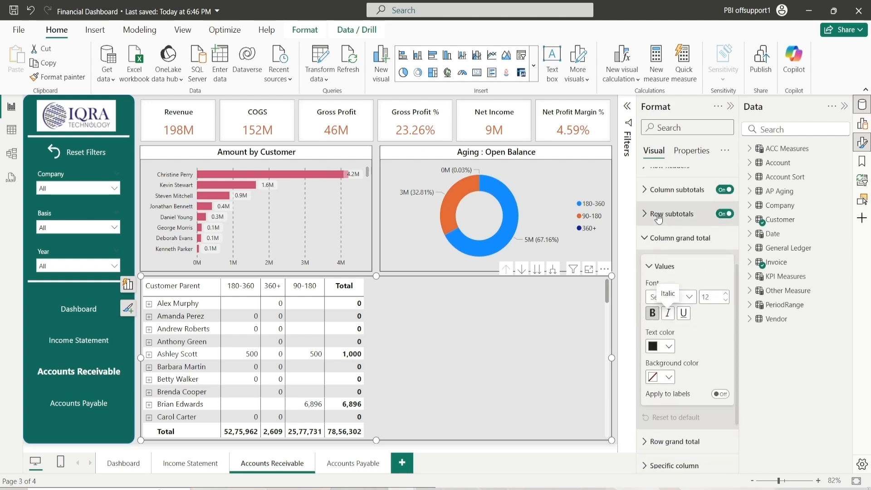
left_click(669, 347)
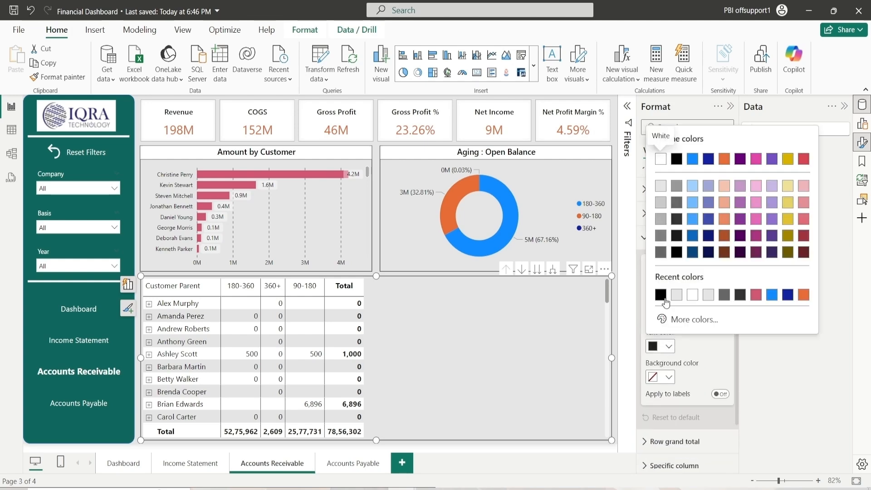
left_click(666, 303)
Set the row grand total values text color to black
left_click(662, 269)
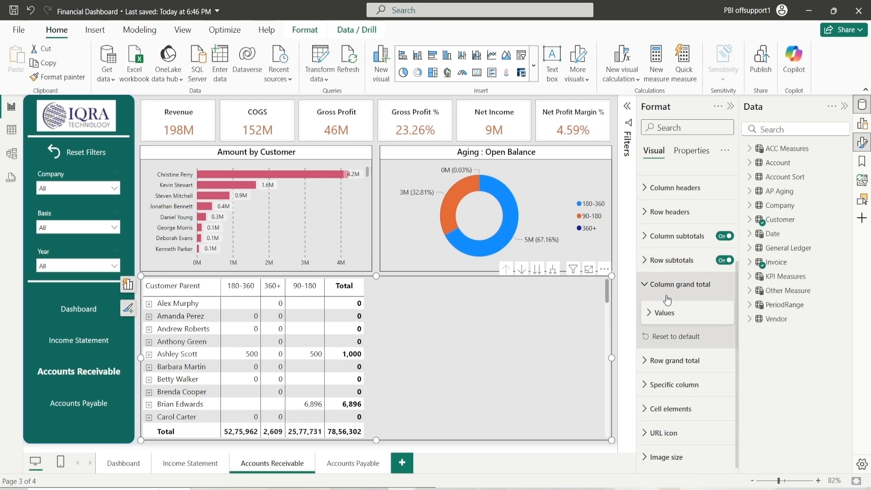
scroll(661, 318, "up", 2)
left_click(658, 384)
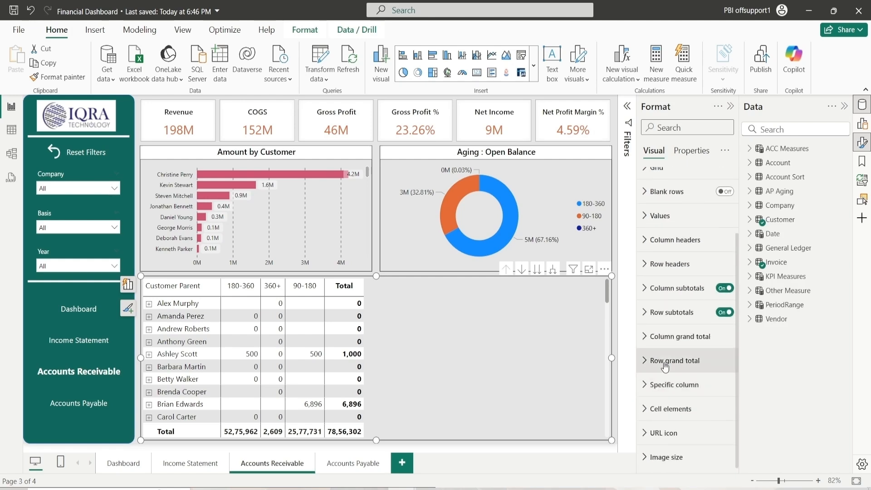
left_click(672, 360)
left_click(671, 399)
scroll(672, 398, "down", 2)
left_click(669, 372)
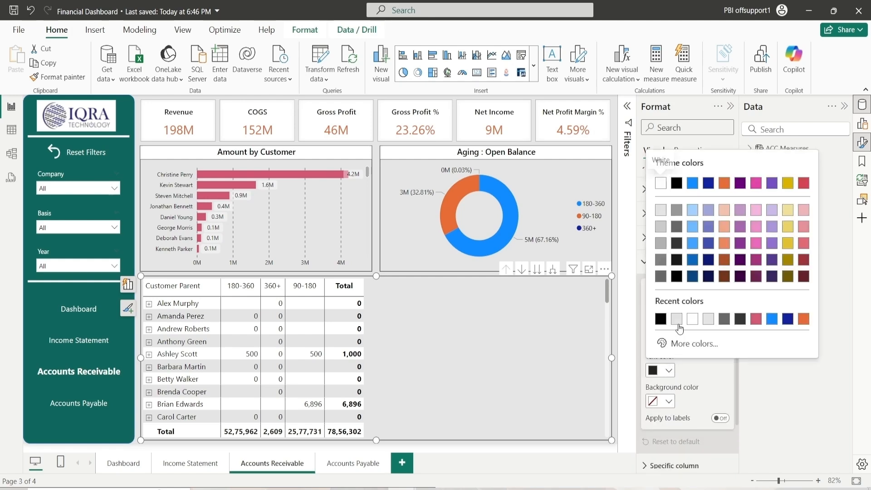
left_click(661, 320)
Turn on the matrix visual's title and open its title settings
scroll(670, 340, "up", 2)
left_click(665, 393)
left_click(673, 363)
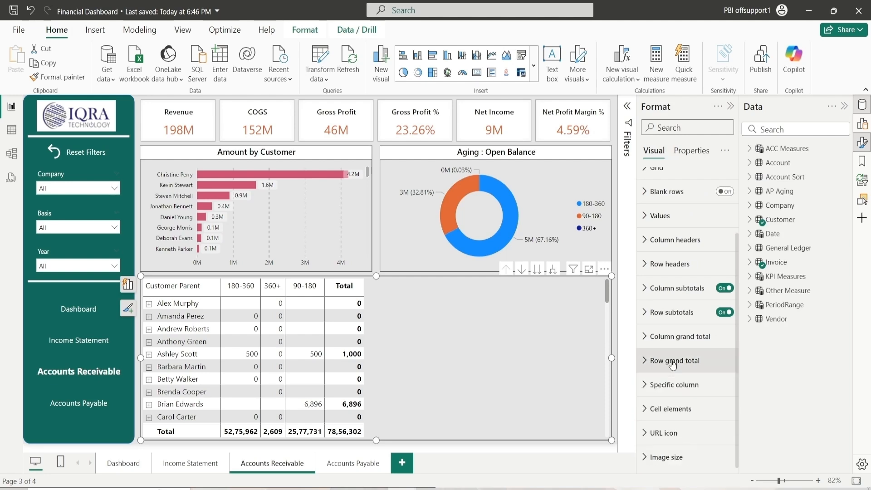
scroll(673, 363, "up", 2)
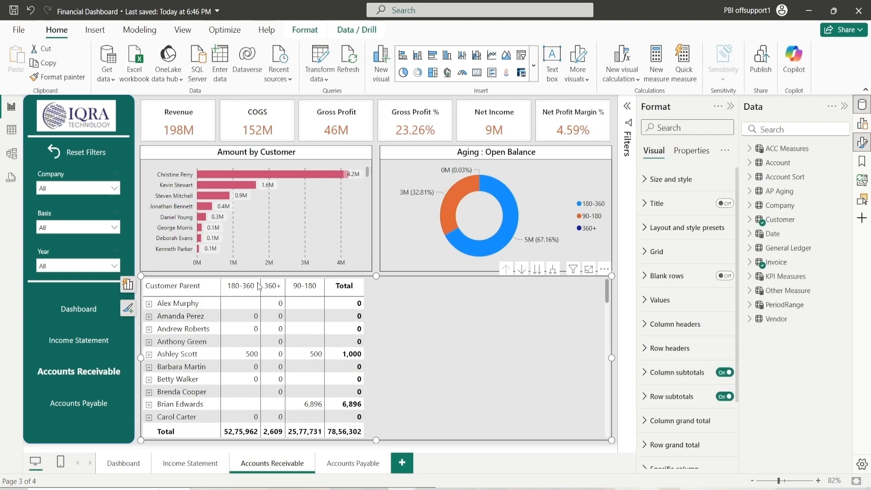
left_click(723, 204)
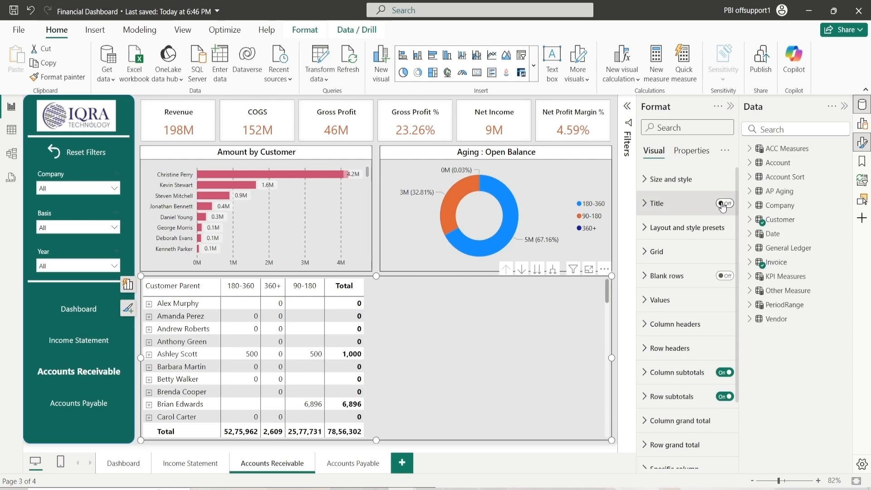
left_click(676, 203)
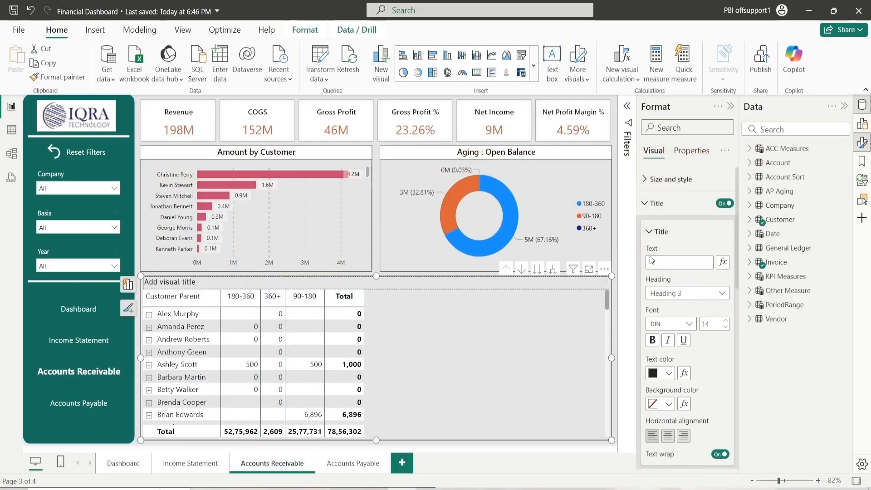
Set the matrix title text to "Aging : Expand to view invoice #"
left_click(659, 263)
type("Aging ")
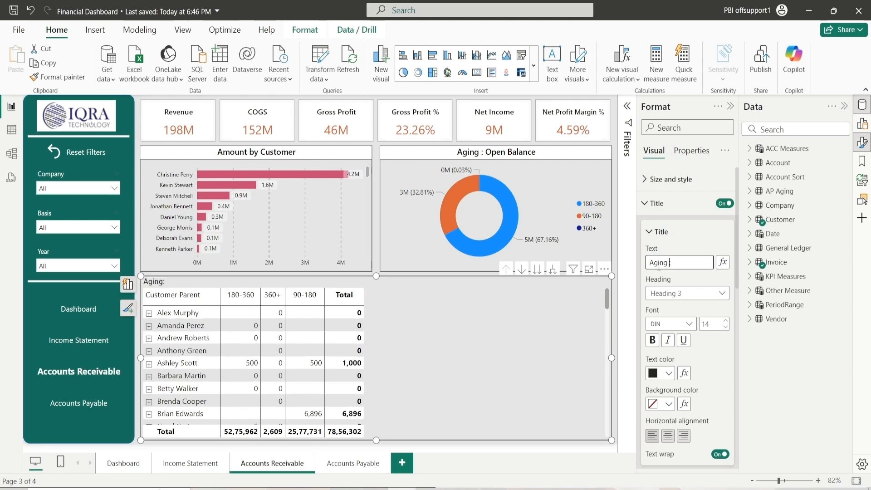
type(": Expand view")
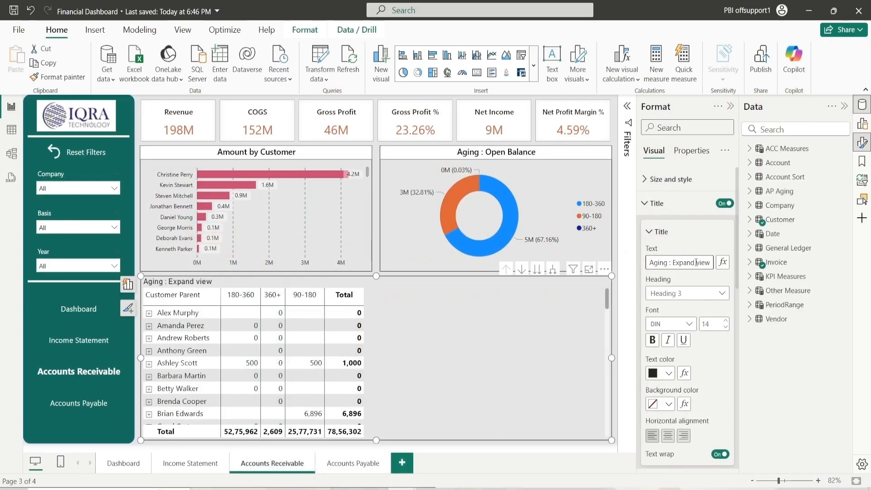
left_click(696, 263)
type("to")
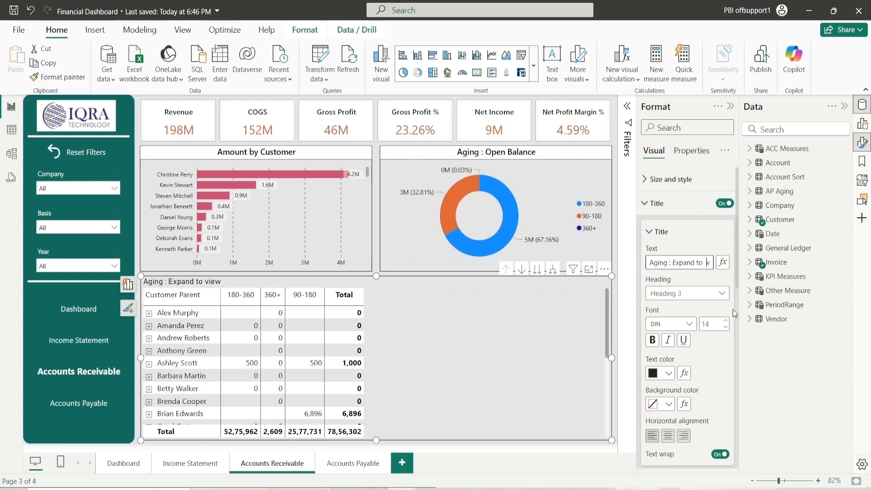
key("End")
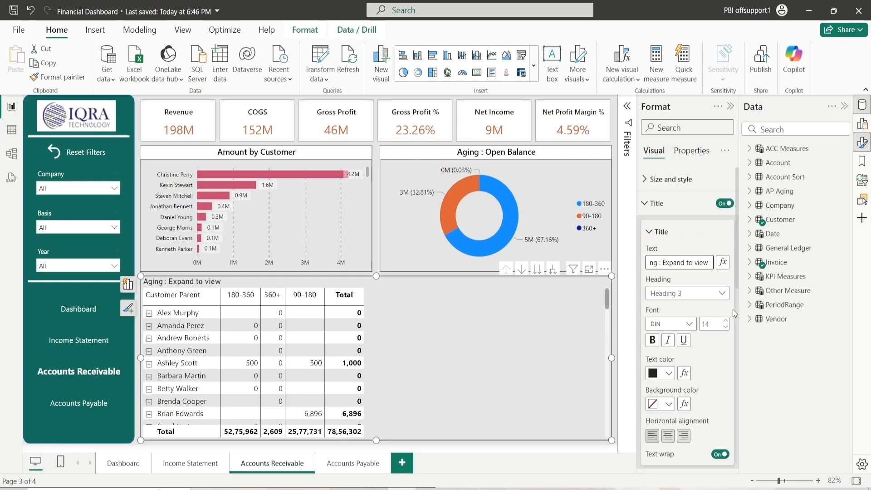
type("invo")
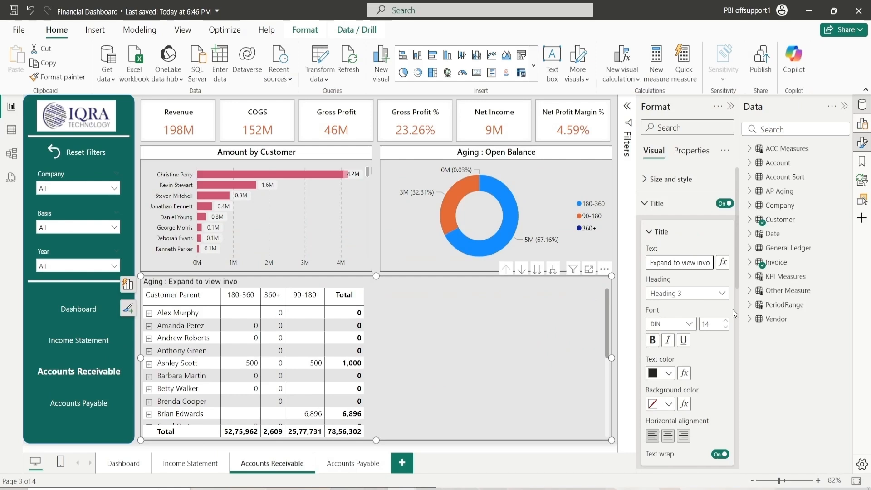
key("BackSpace")
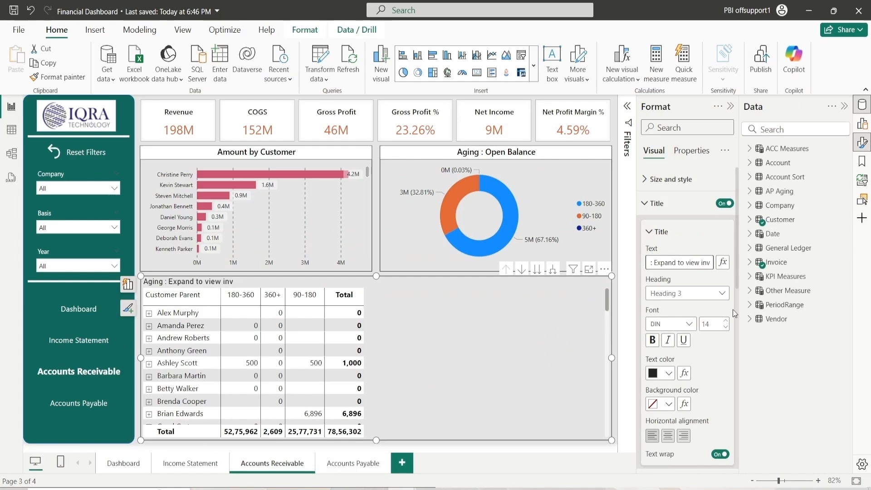
type("oice")
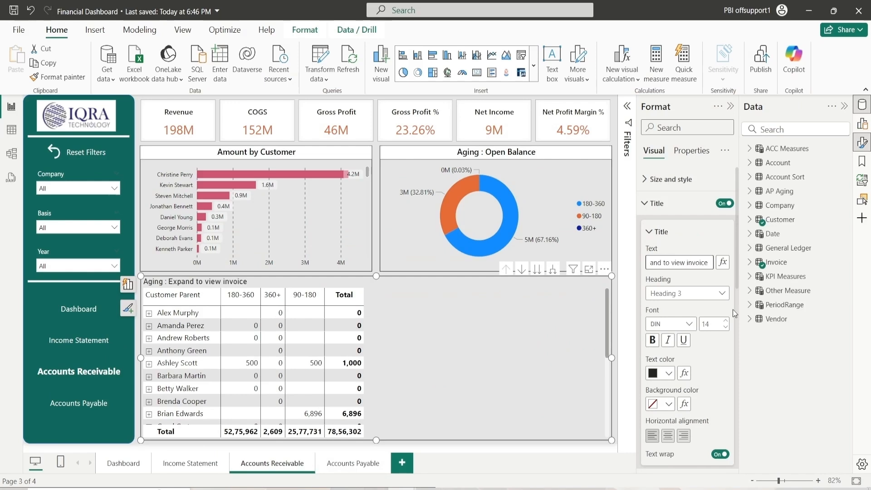
type(" #")
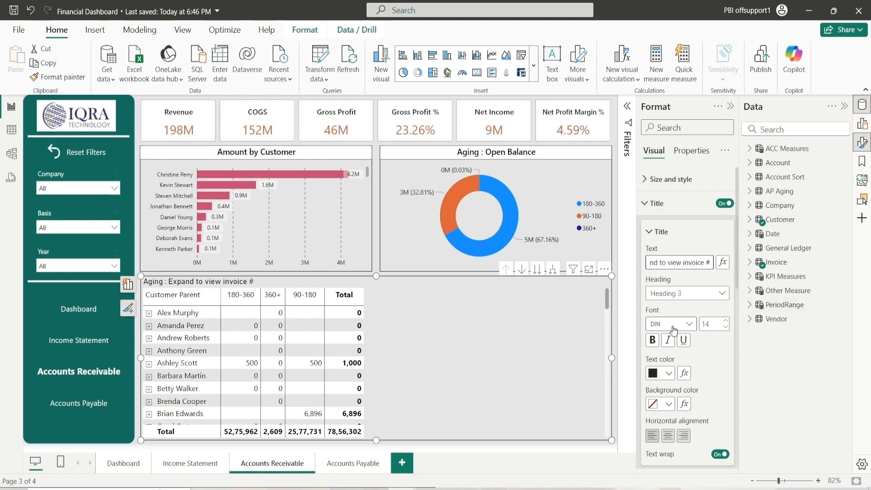
Set the matrix title's font to Segoe UI Bold
left_click(674, 330)
scroll(678, 286, "down", 3)
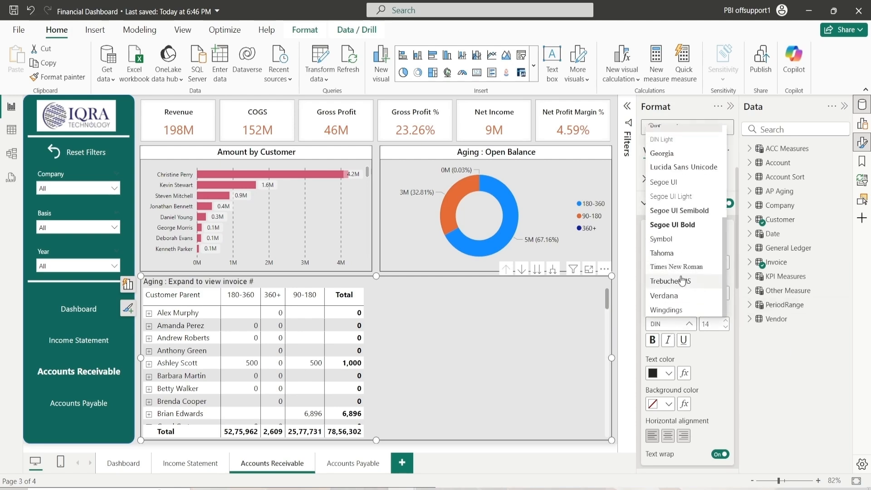
left_click(680, 211)
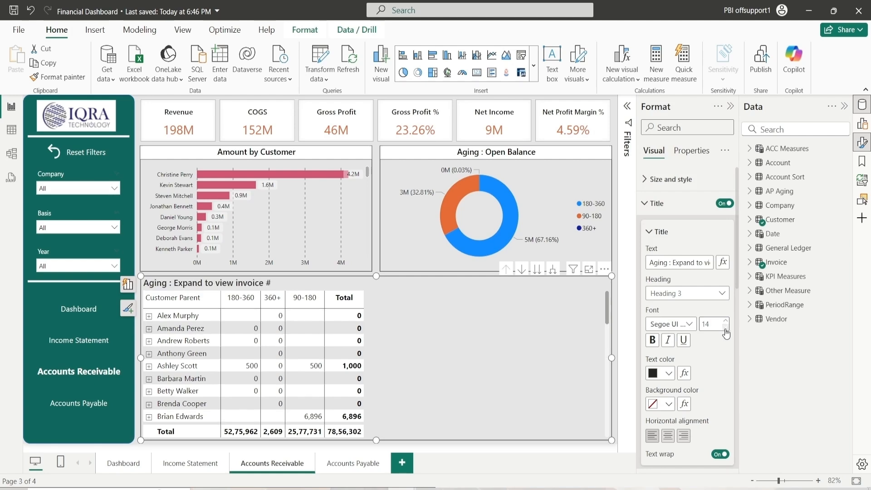
Set the matrix title's text color to black
left_click(669, 373)
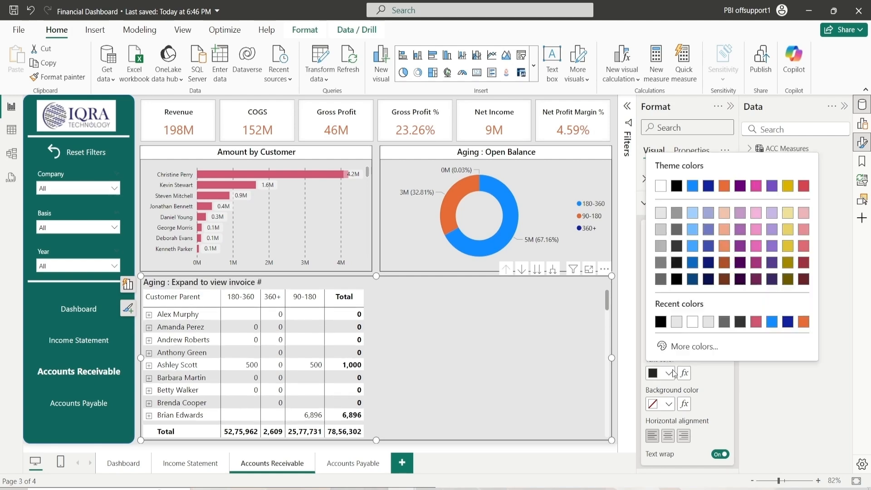
left_click(677, 280)
Give the matrix title a white background and center-align it
left_click(668, 404)
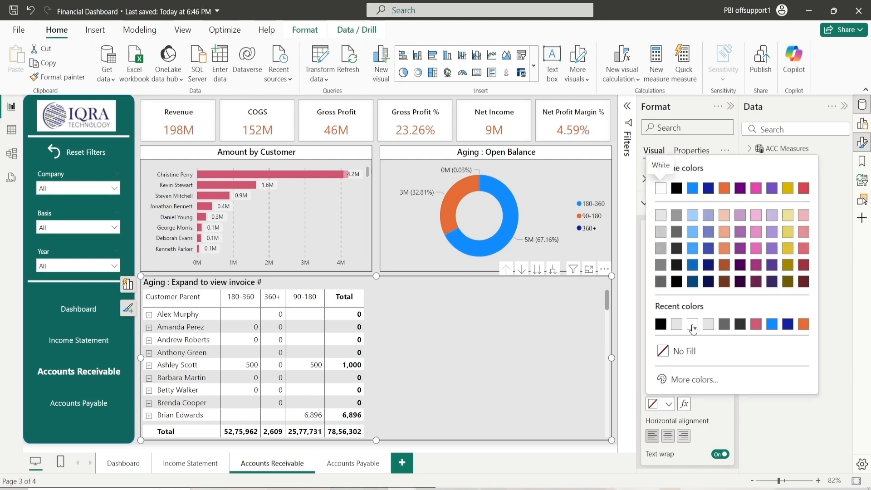
left_click(693, 325)
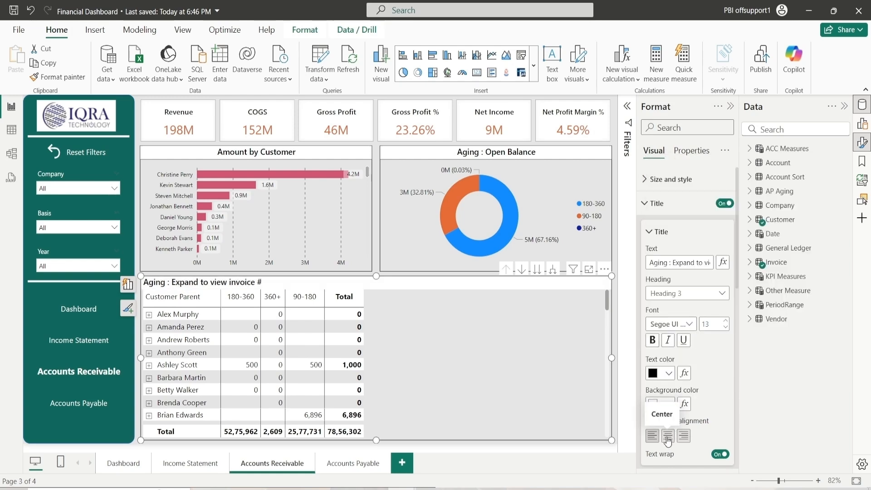
left_click(668, 437)
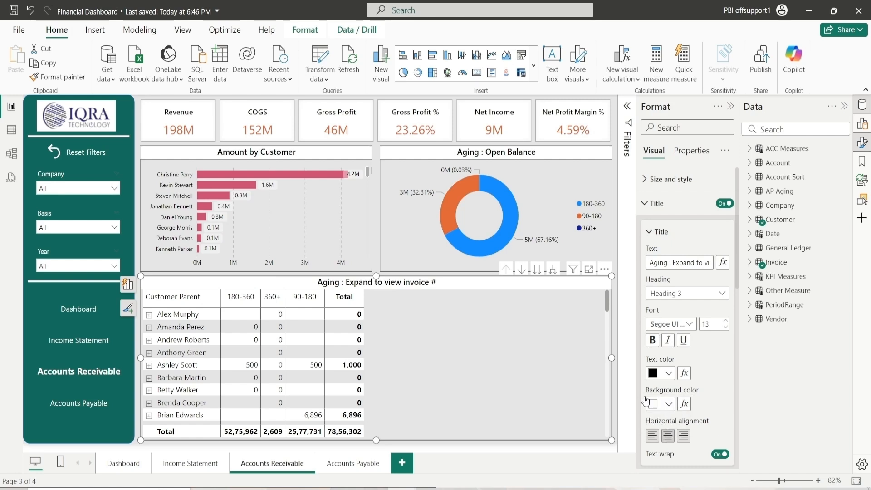
Turn on the divider line under the matrix title and close the formatting pane
scroll(663, 305, "down", 3)
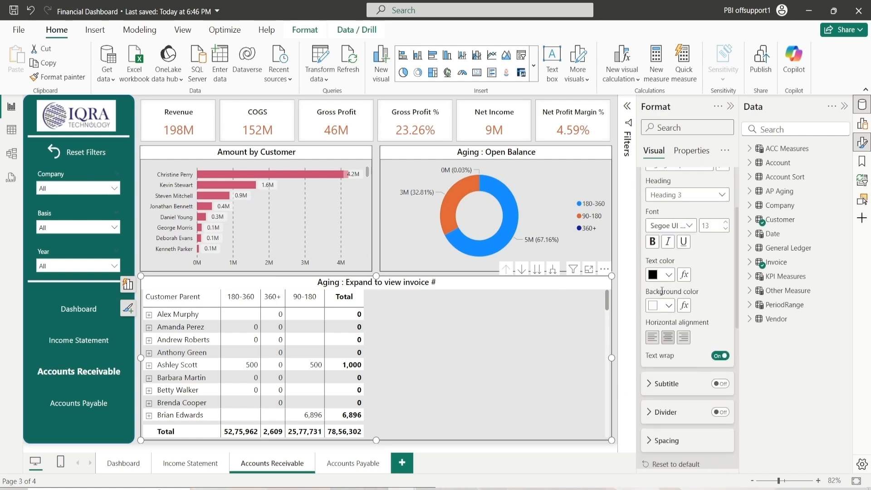
scroll(664, 305, "up", 3)
left_click(675, 236)
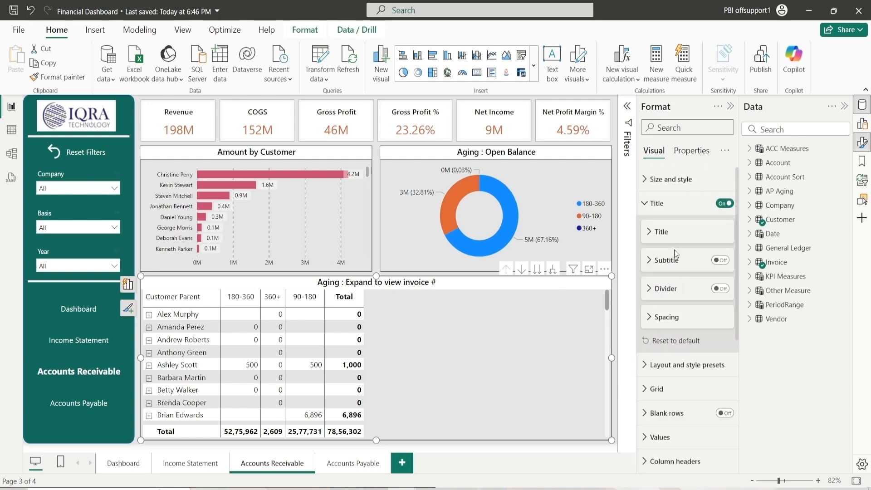
left_click(720, 288)
left_click(699, 289)
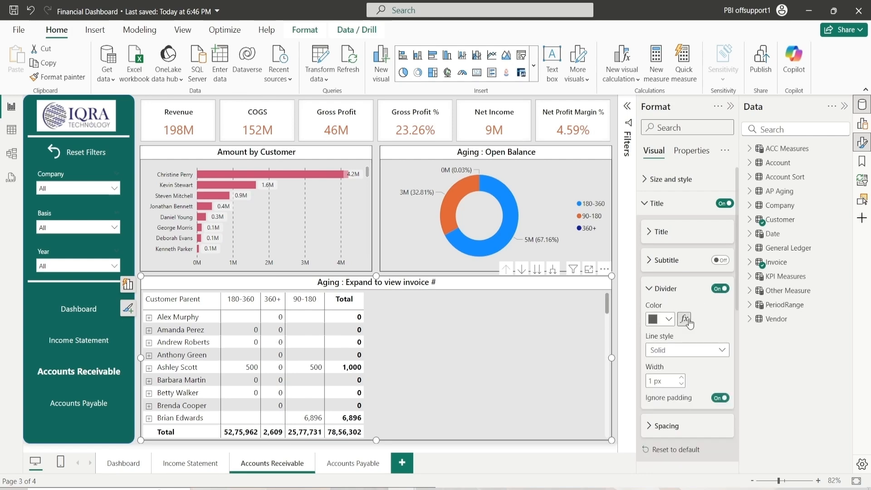
left_click(662, 323)
left_click(678, 196)
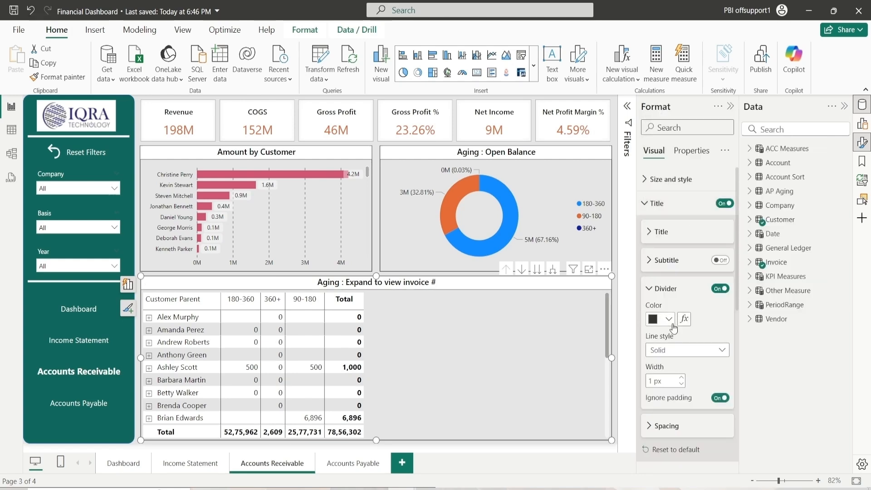
left_click(667, 289)
left_click(667, 204)
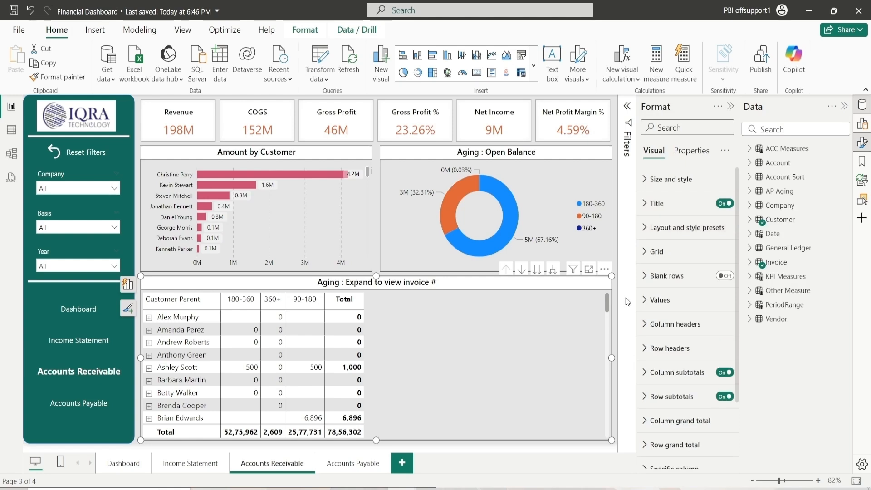
left_click(731, 108)
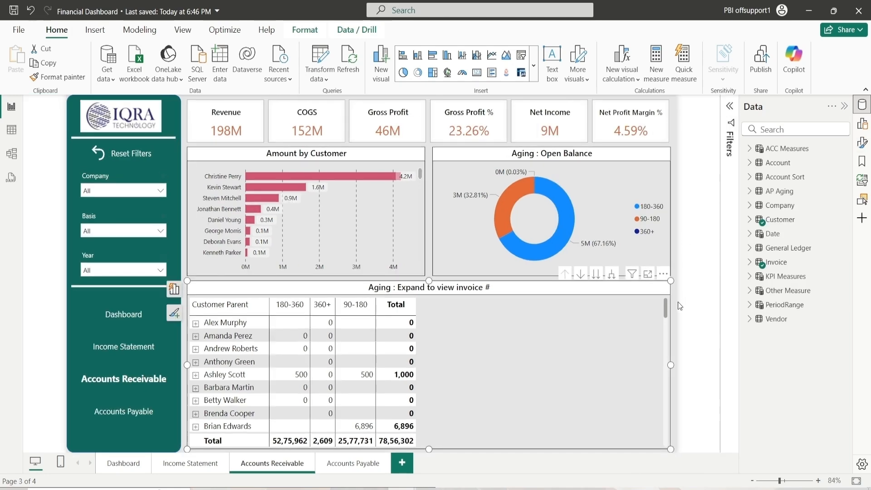
left_click(678, 301)
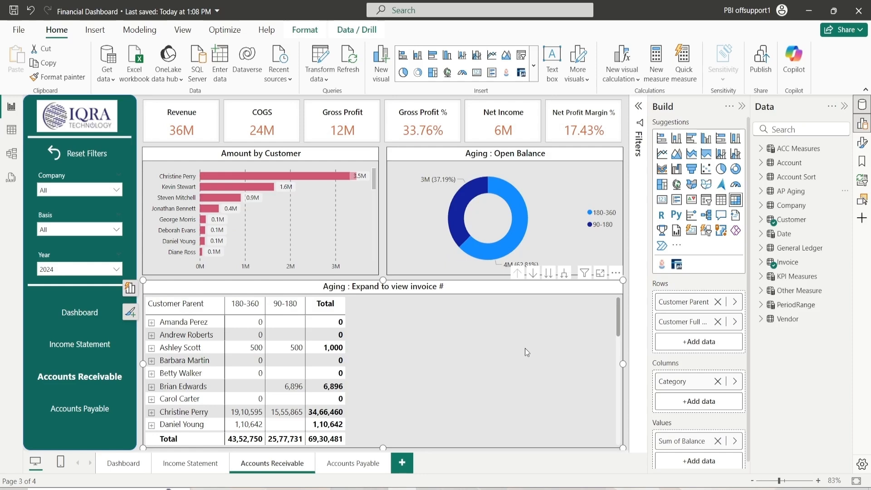
Open the Accounts Payable page and switch to the browser showing the published reference report
left_click(346, 464)
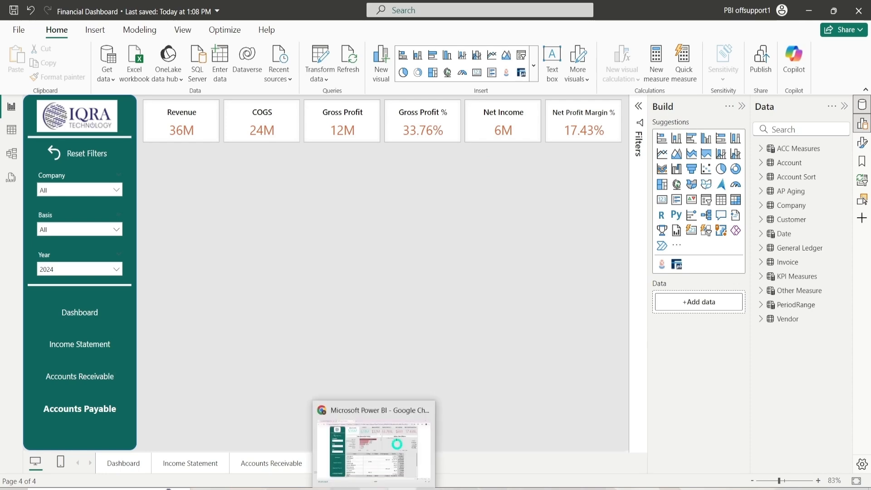
left_click(374, 489)
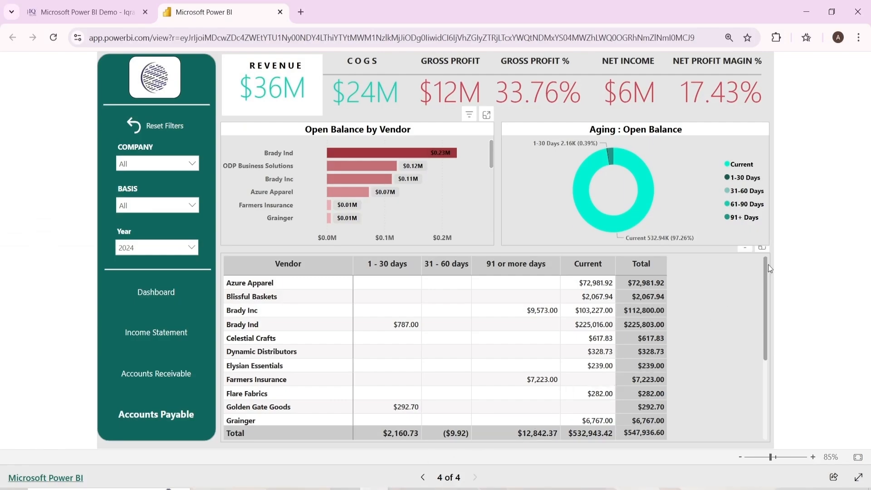
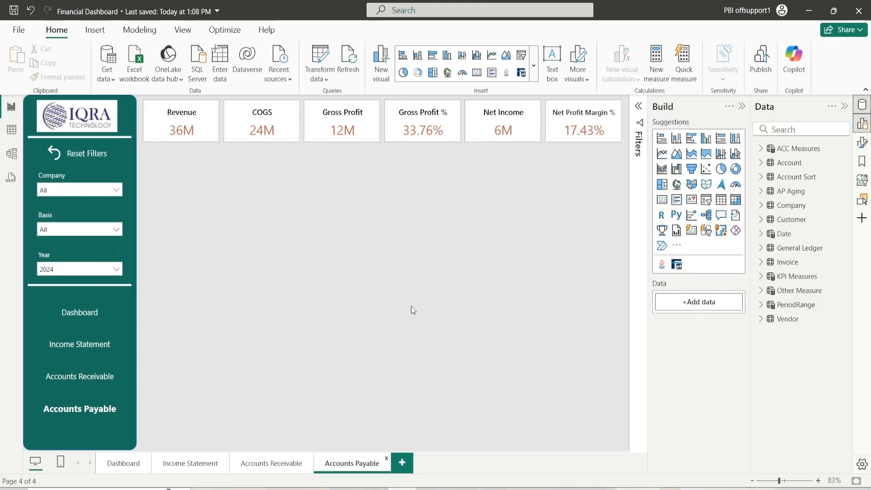
Insert a stacked bar chart on the Accounts Payable page and set its height to 260 and width to 500
left_click(691, 139)
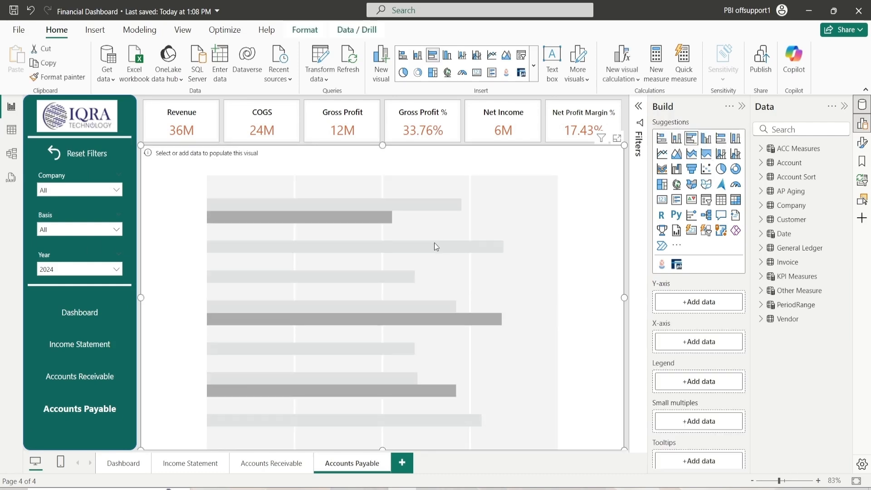
left_click(861, 142)
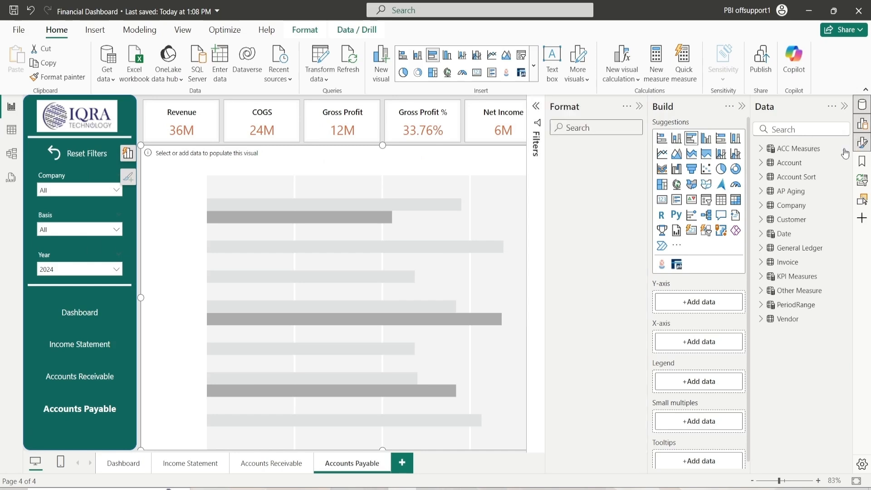
left_click(576, 180)
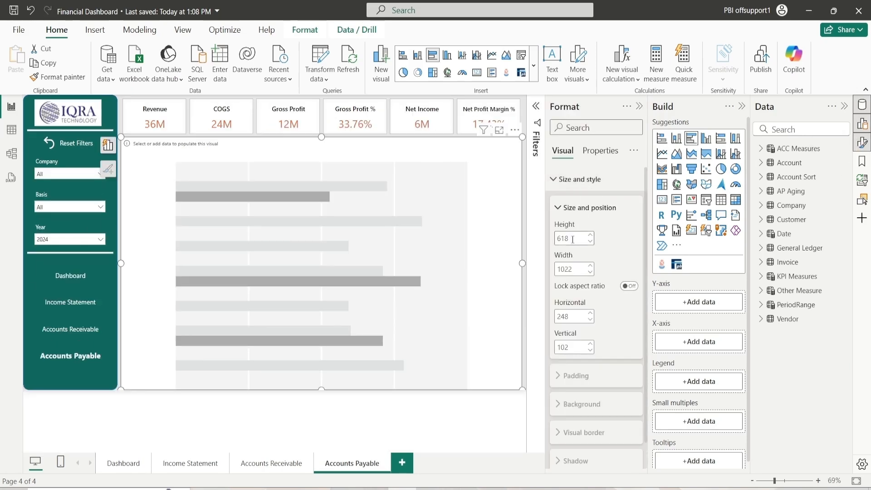
type("260")
key("Return")
left_click(575, 270)
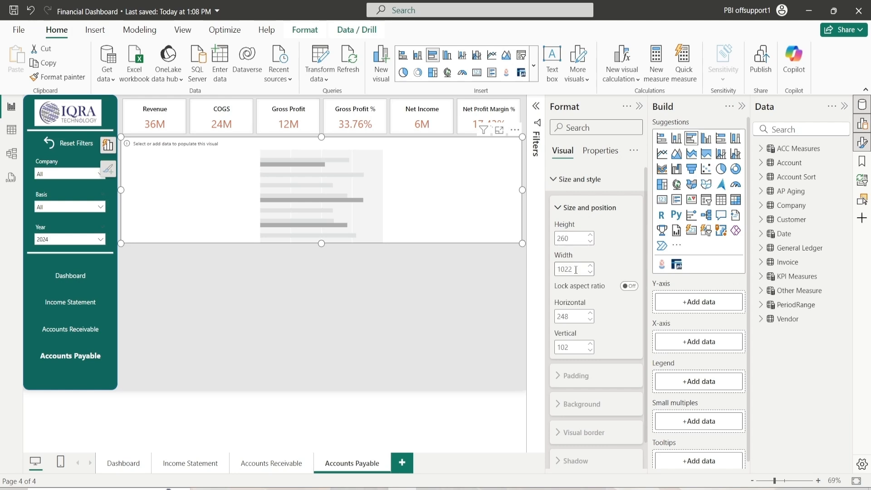
type("500")
key("Return")
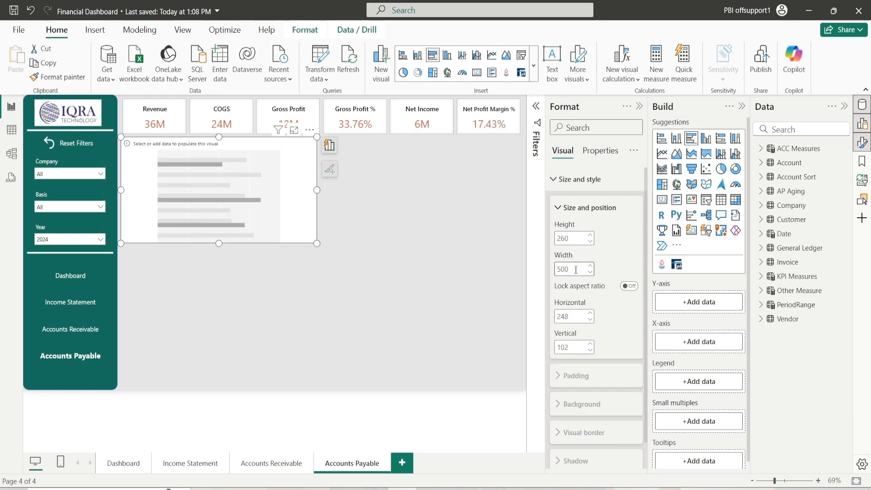
Set the bar chart's position to 252 horizontal and 105 vertical
left_click(590, 313)
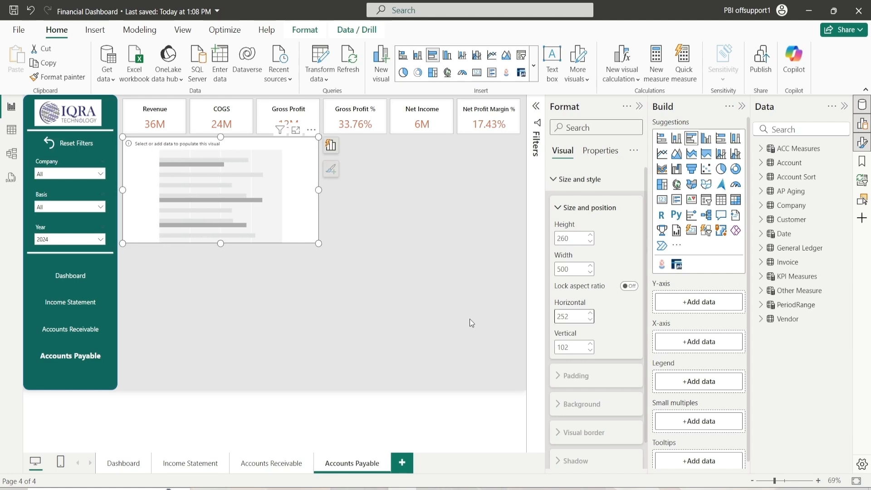
left_click(591, 345)
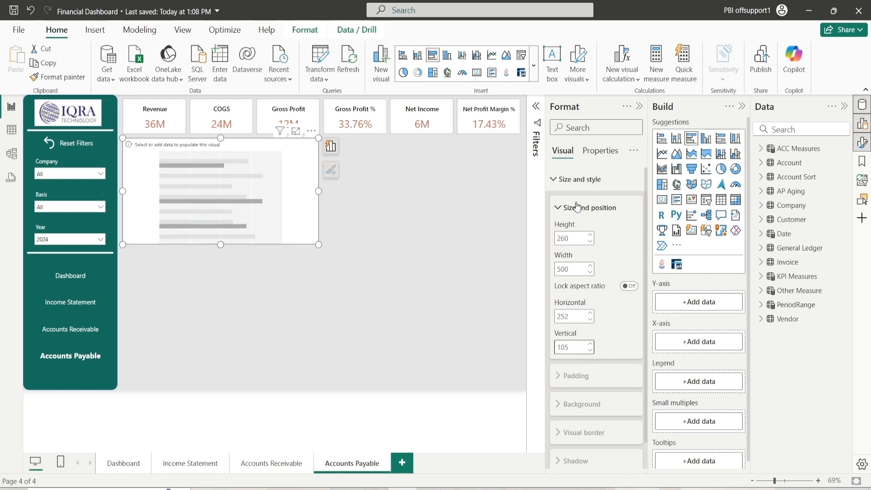
left_click(570, 208)
left_click(554, 180)
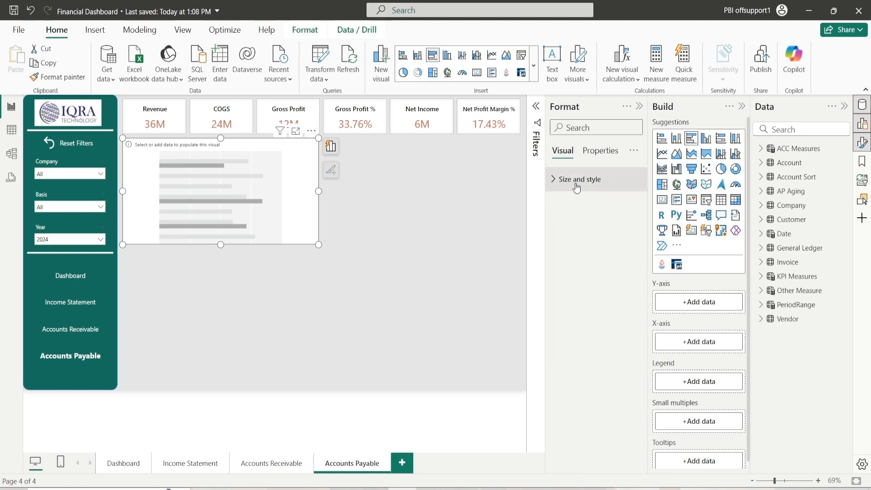
left_click(551, 179)
left_click(554, 180)
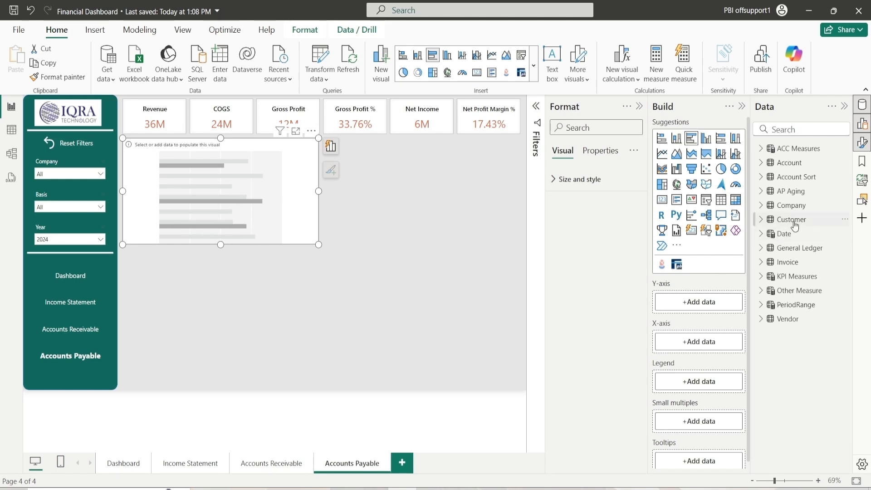
Add the AP Aging Vendor field to the Y-axis and Ap Amount to the X-axis
left_click(761, 192)
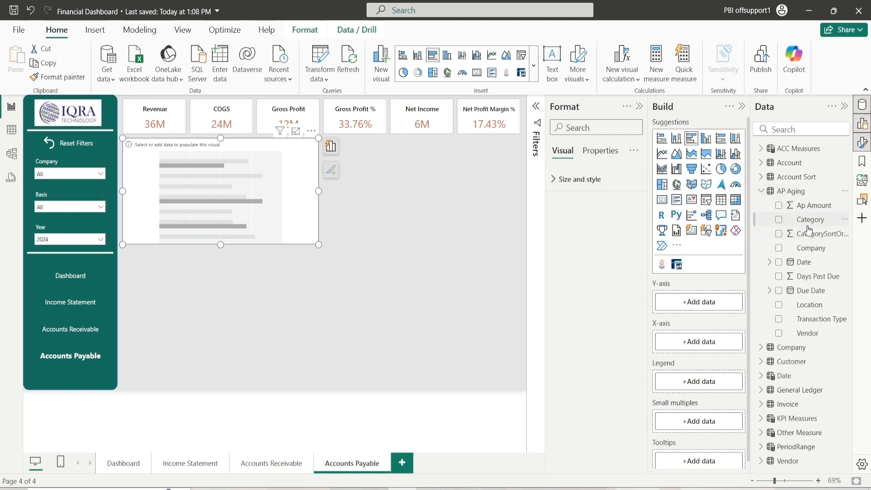
left_click_drag(810, 334, 711, 301)
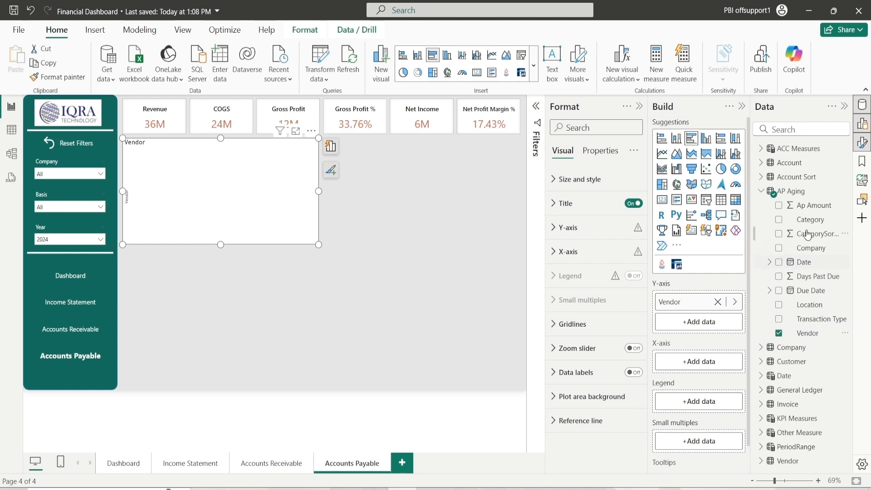
left_click_drag(817, 208, 725, 367)
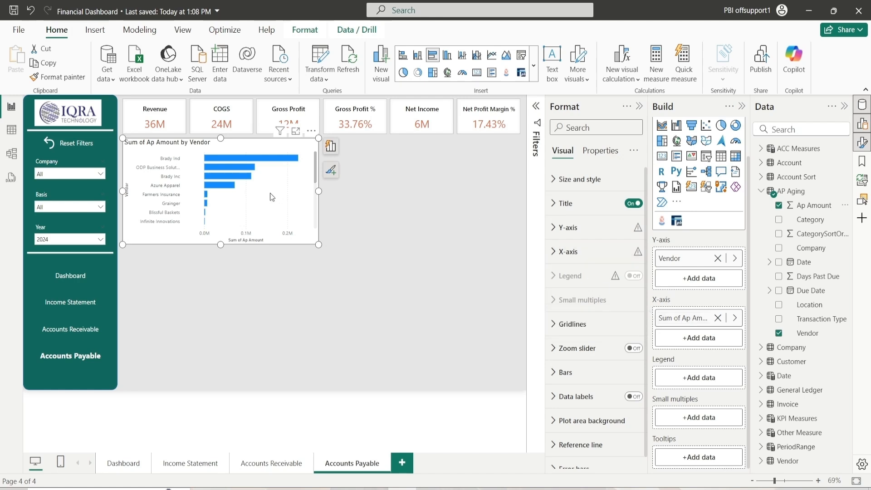
Set the bar chart's background color to light gray
left_click(560, 179)
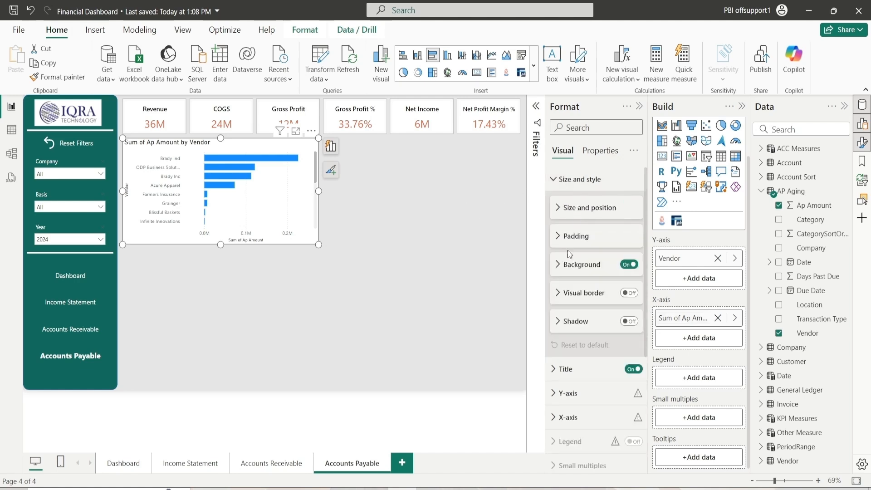
left_click(568, 264)
left_click(574, 296)
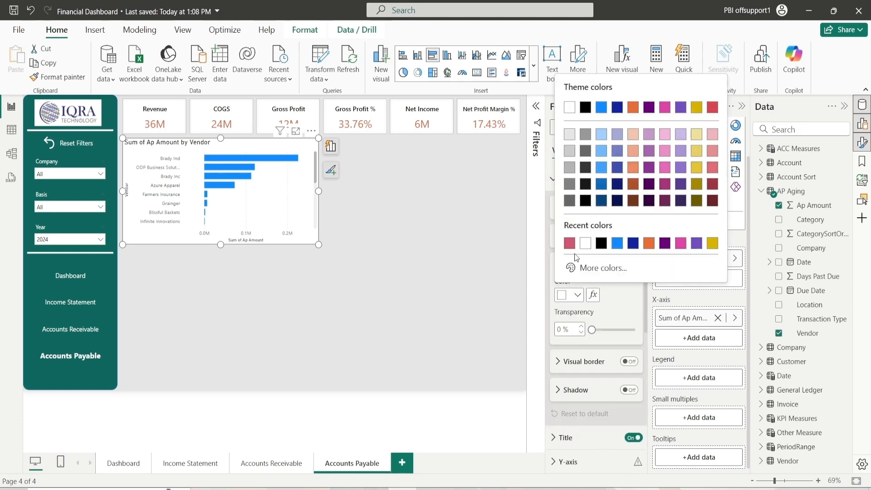
left_click(568, 134)
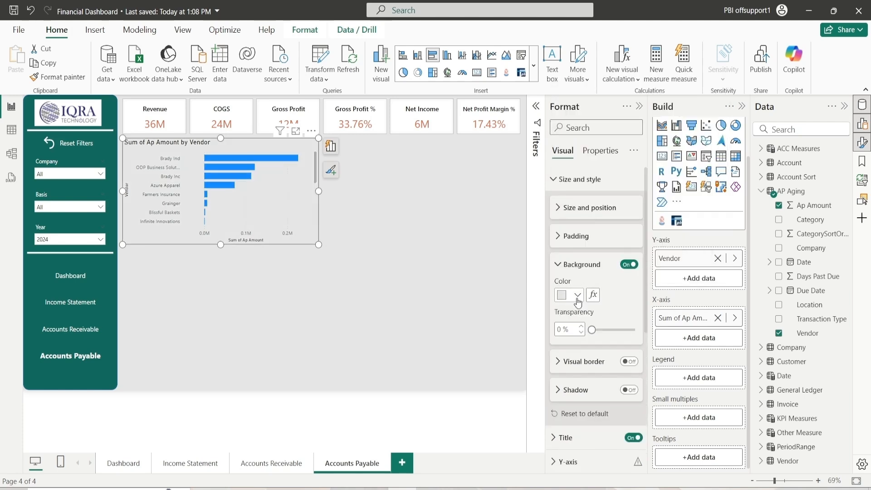
left_click(568, 268)
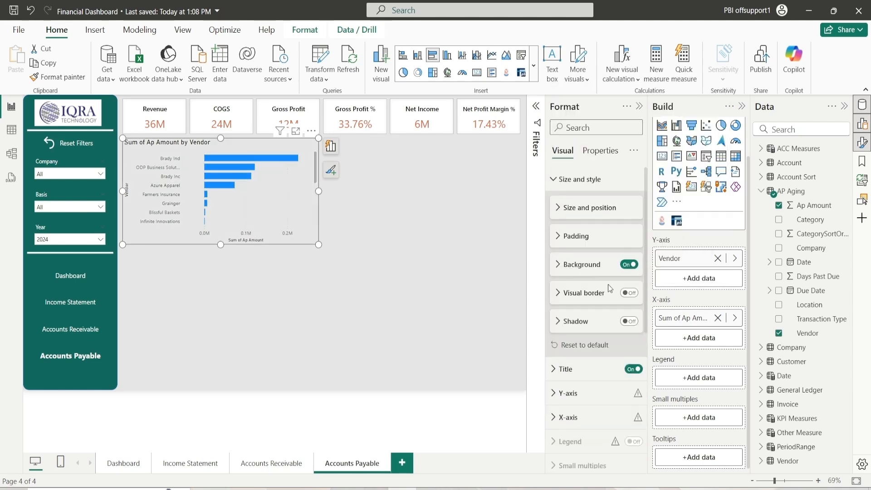
Turn on the bar chart's visual border and choose a border color
left_click(630, 293)
left_click(581, 294)
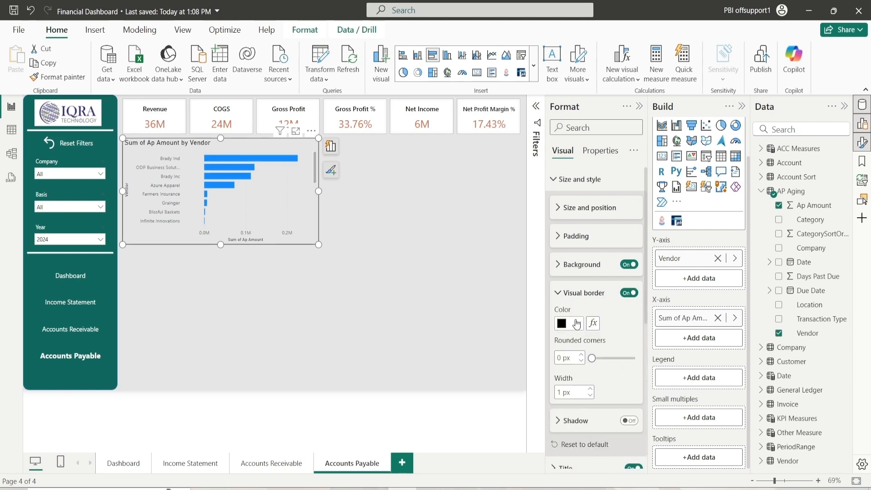
left_click(572, 323)
left_click(586, 195)
left_click(565, 295)
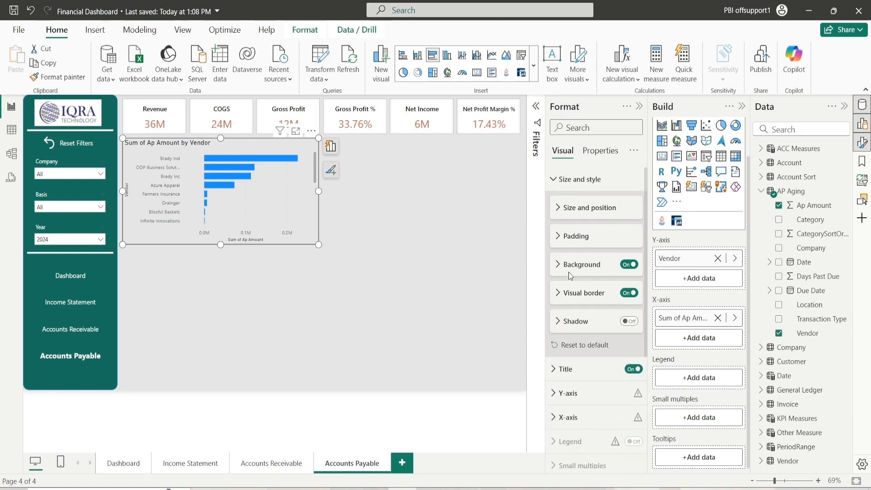
left_click(566, 183)
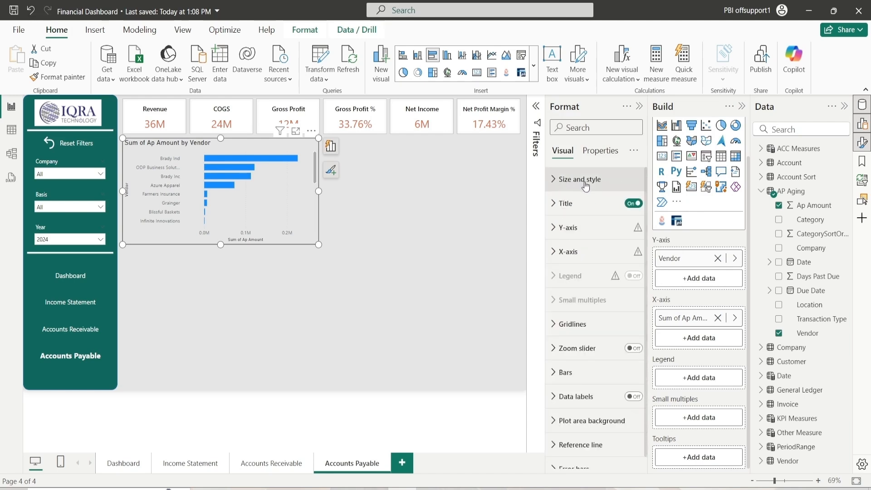
Rename the bar chart title to Open Balance by Vendor
left_click(571, 204)
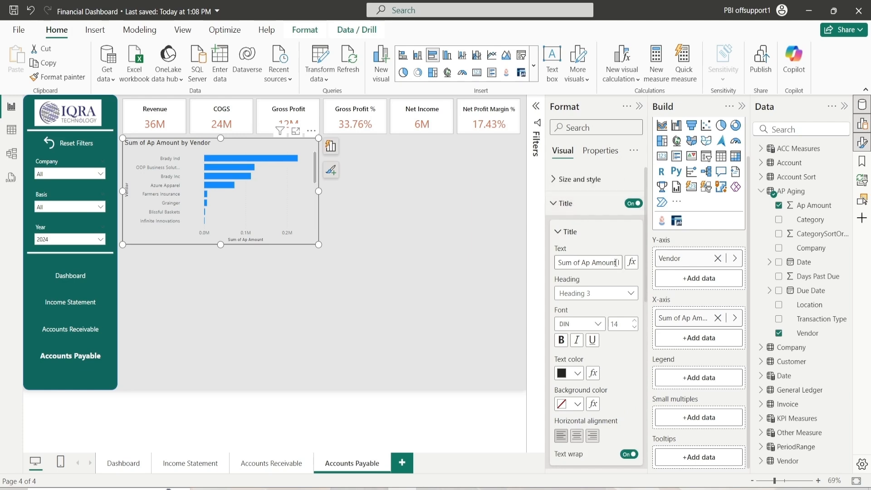
left_click_drag(616, 263, 540, 258)
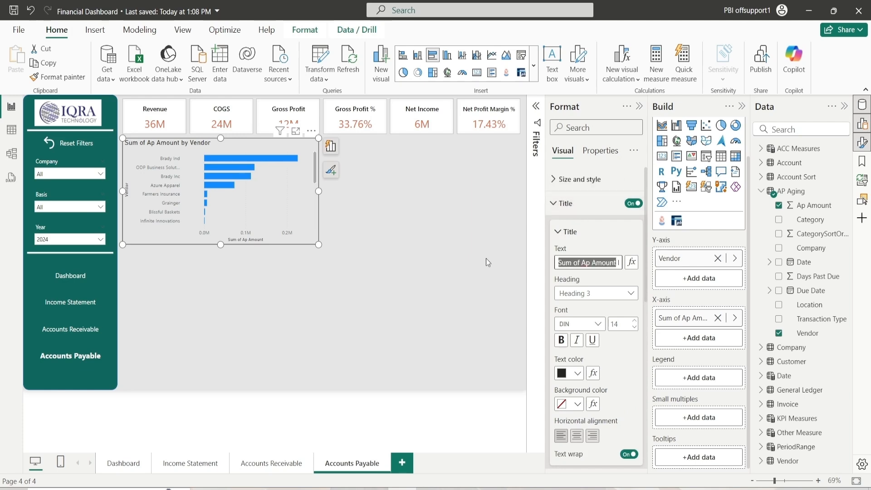
type("Open Ba")
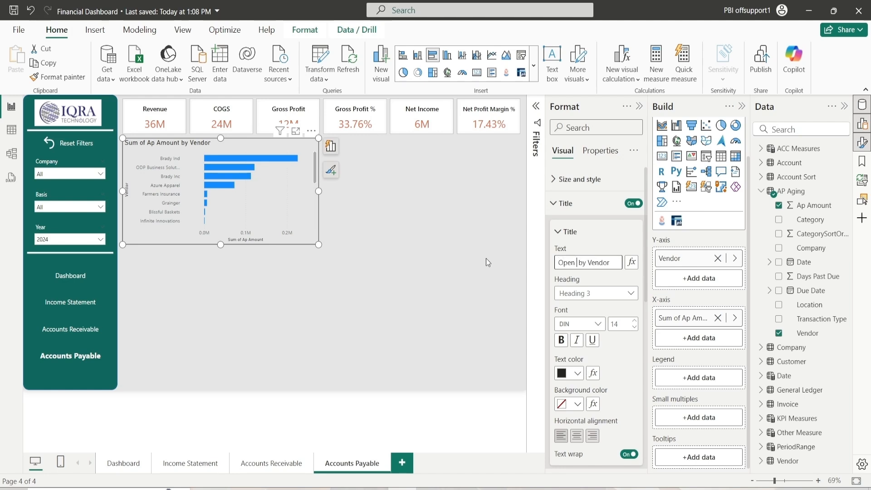
type("lance")
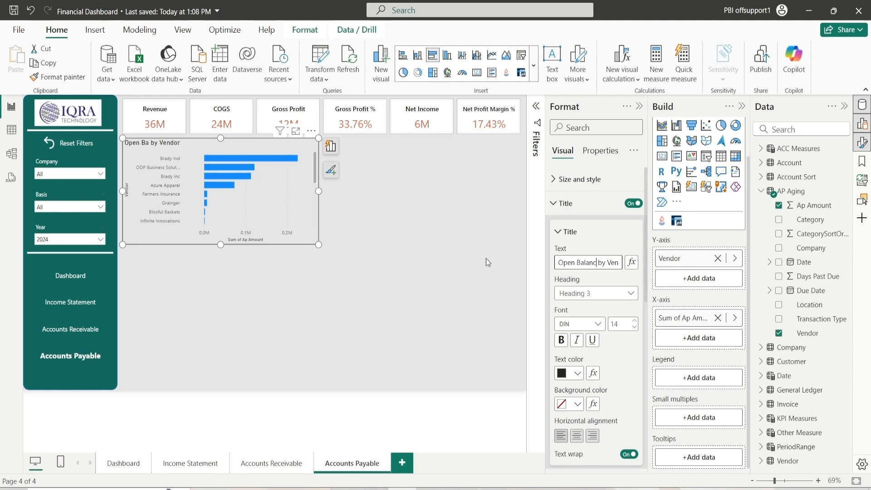
type("()")
type("$")
key("Left")
key("Left")
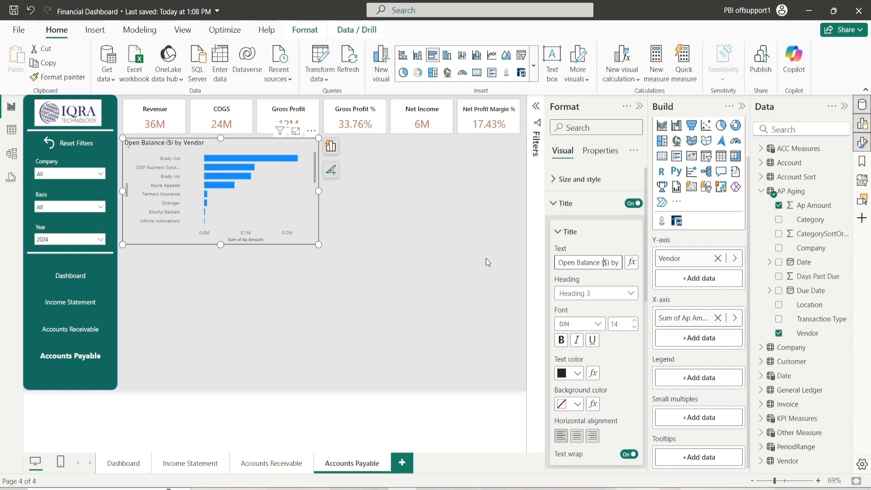
key("End")
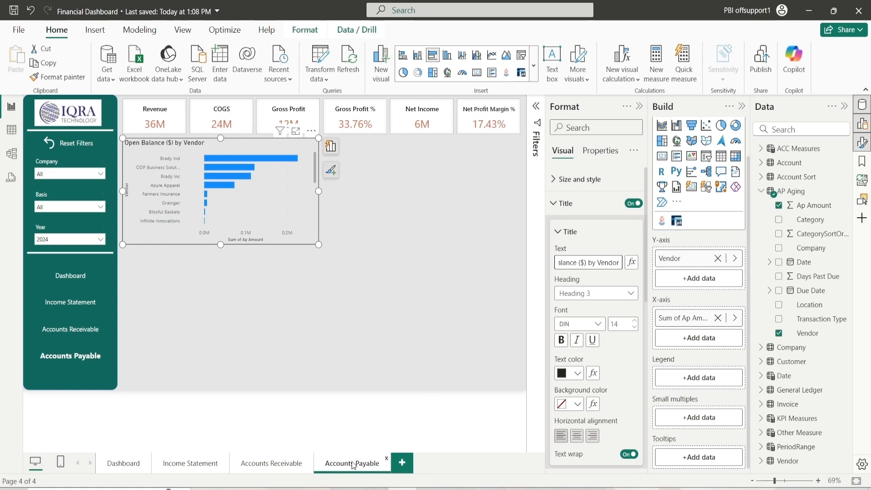
key("Home")
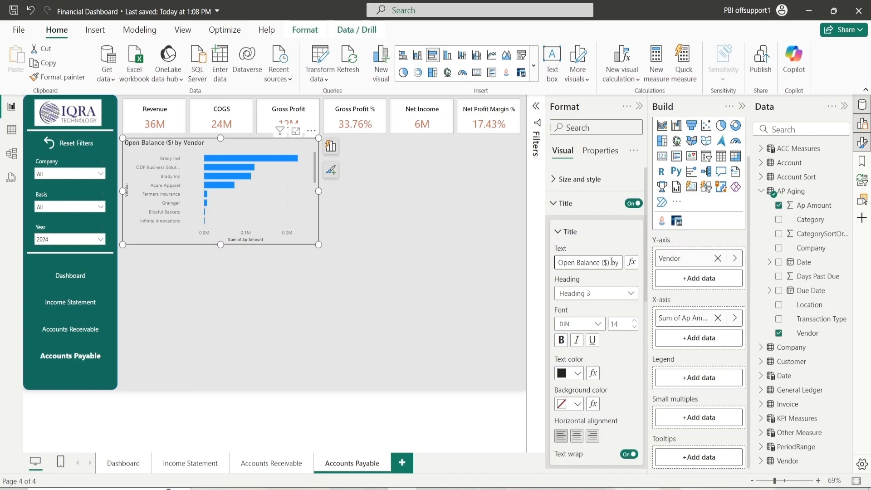
key("BackSpace")
key("BackSpace")
Set the title font to Segoe UI Semibold
left_click(597, 324)
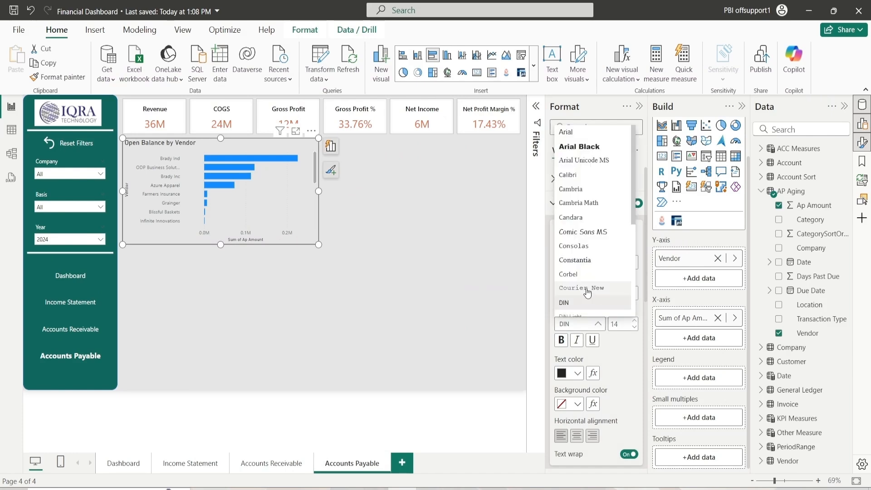
scroll(588, 293, "down", 4)
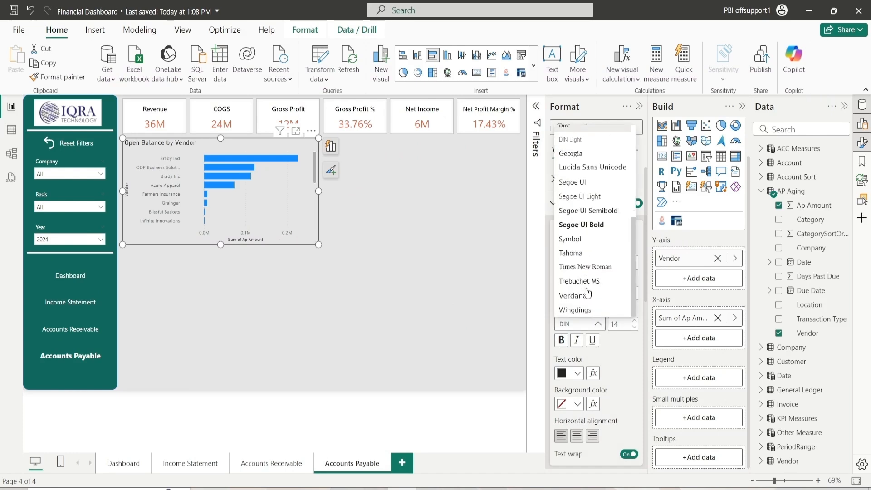
left_click(598, 211)
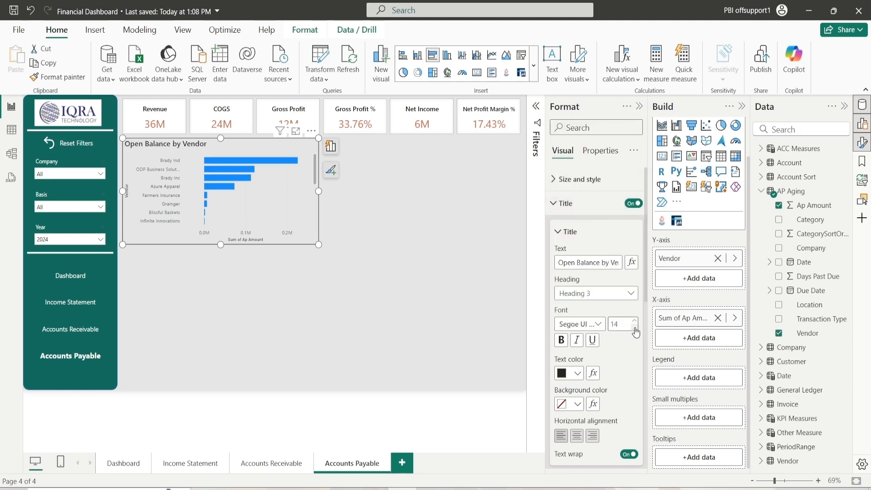
Set the bar chart title's text color to black
left_click(578, 375)
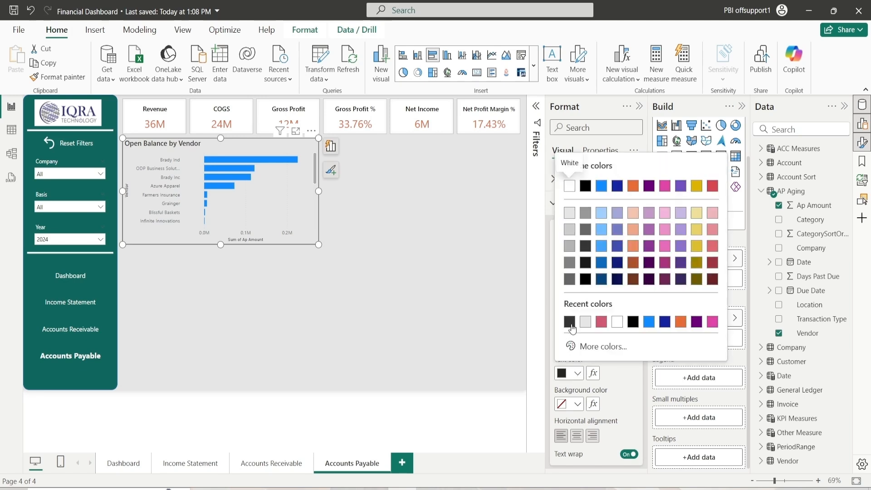
left_click(586, 279)
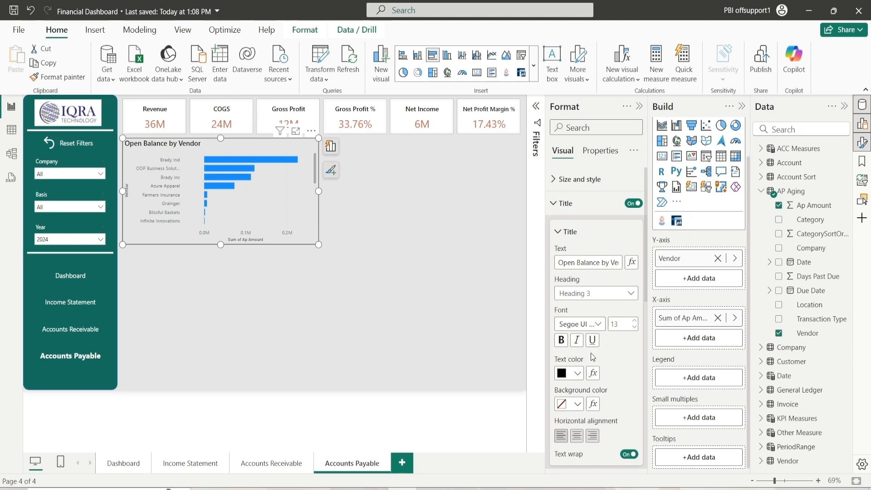
Give the bar chart title a white background and center-align it
left_click(578, 404)
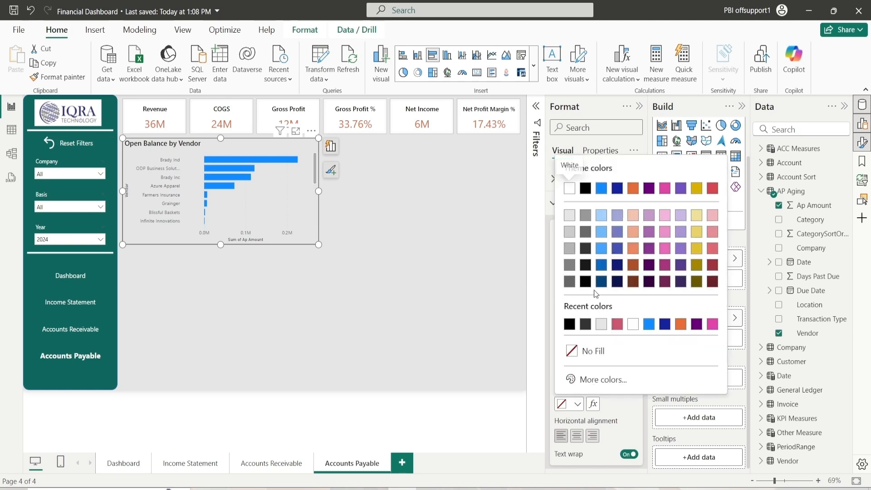
left_click(632, 324)
scroll(599, 354, "down", 5)
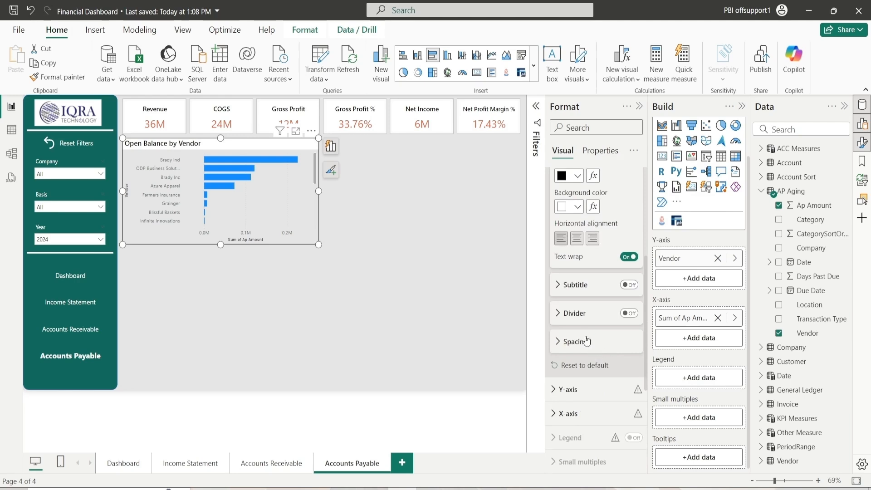
scroll(585, 343, "up", 3)
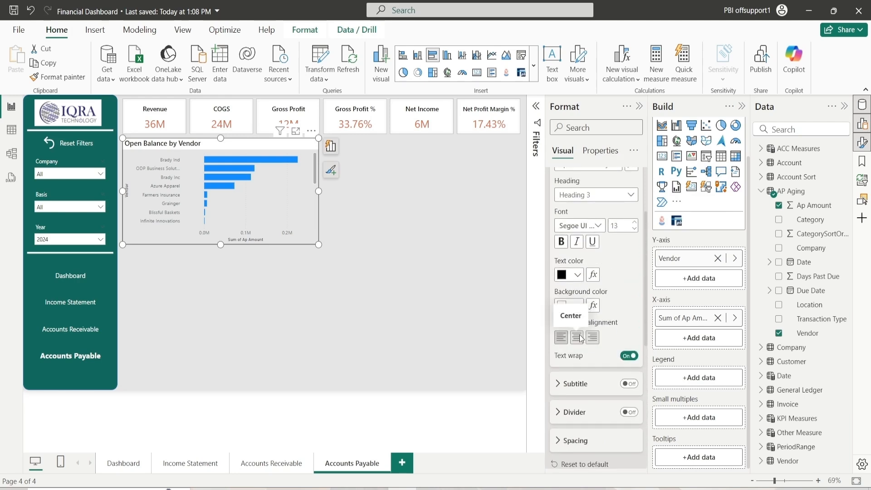
left_click(584, 344)
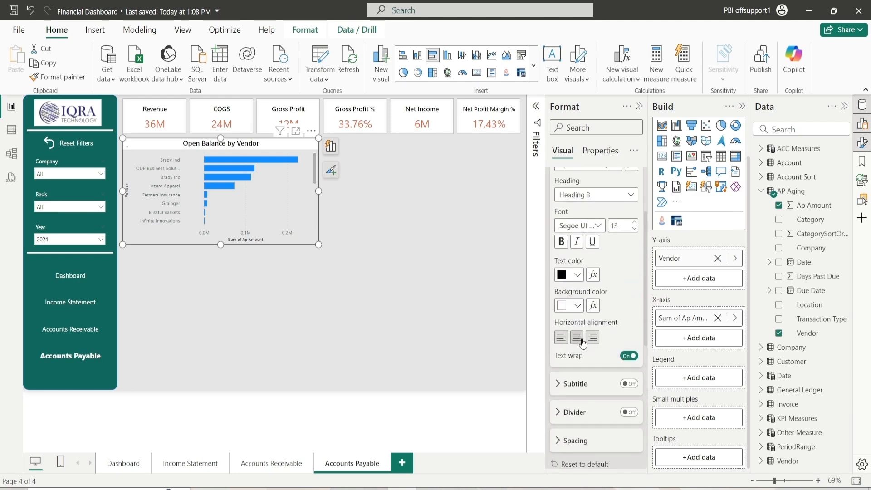
Turn on the bar chart title's divider and set its color to dark gray
scroll(596, 328, "up", 3)
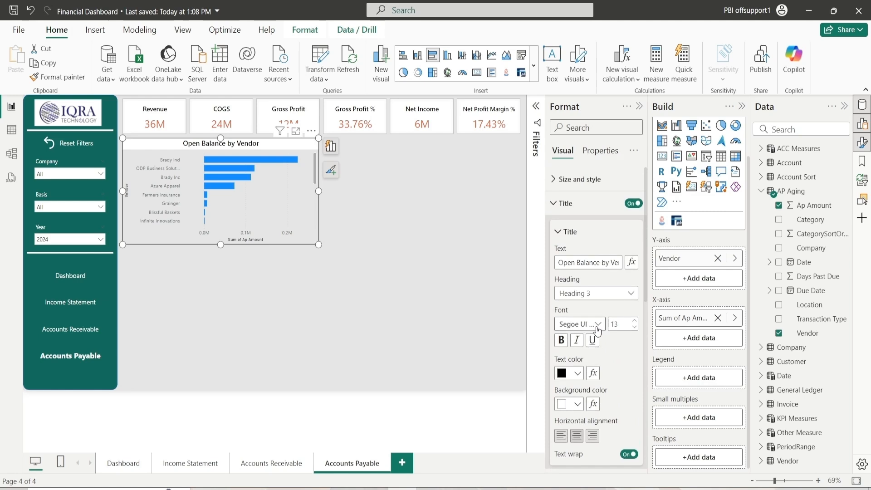
left_click(571, 236)
left_click(628, 288)
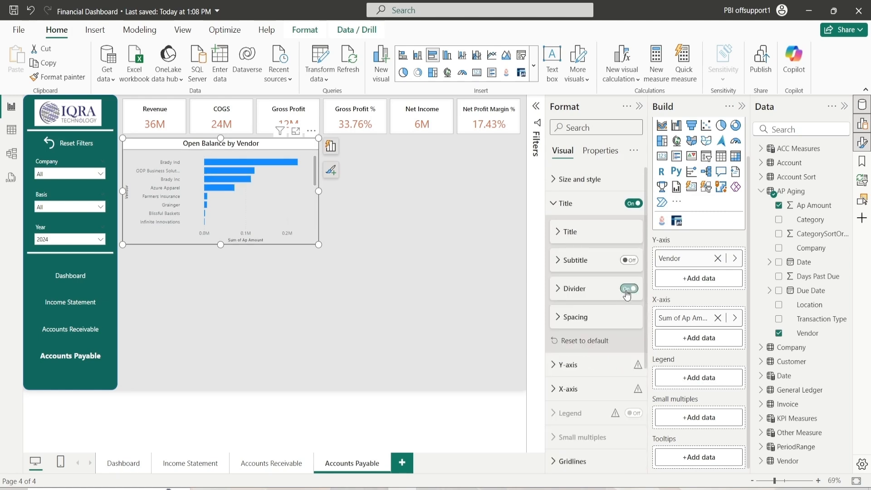
left_click(588, 298)
left_click(577, 320)
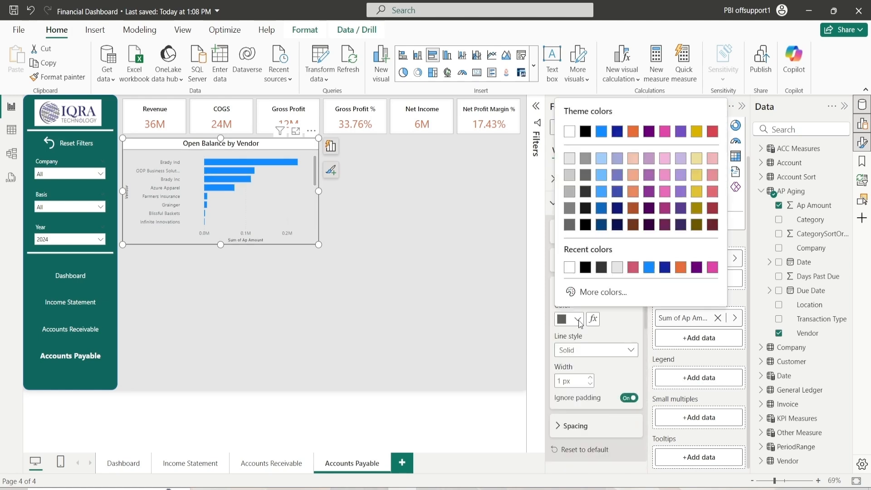
left_click(591, 192)
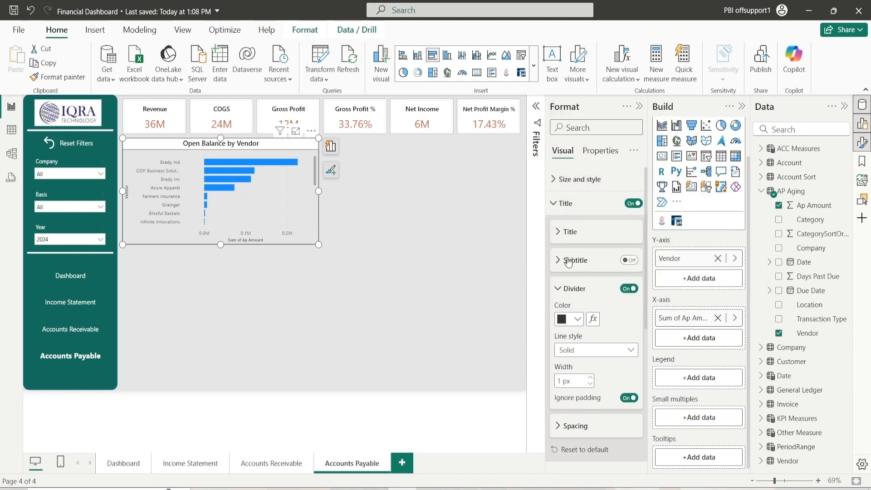
Set the Y-axis value labels' color to black
left_click(570, 287)
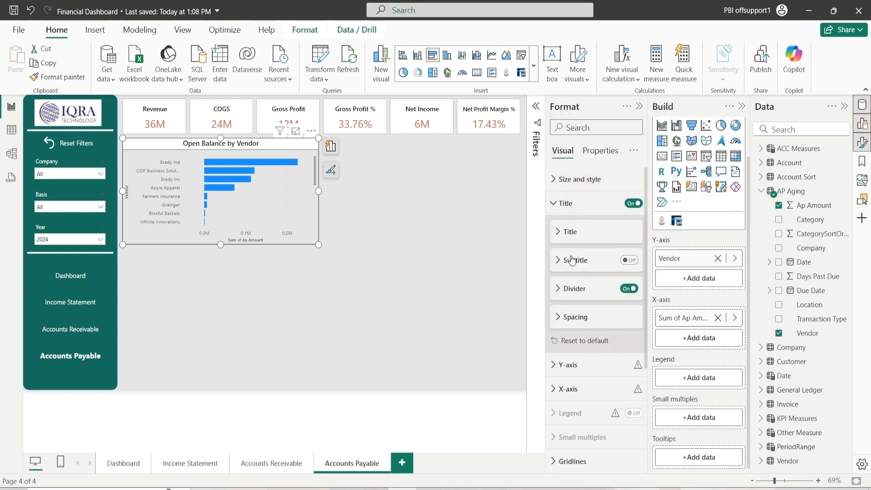
left_click(567, 203)
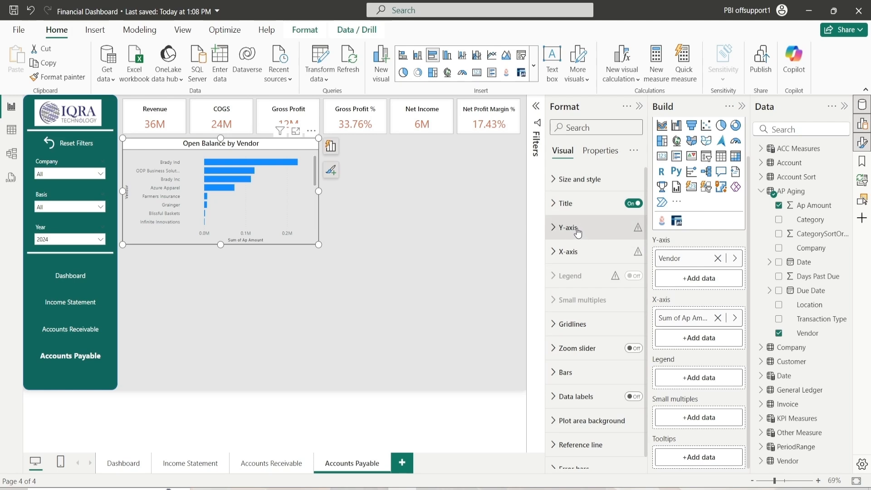
left_click(577, 232)
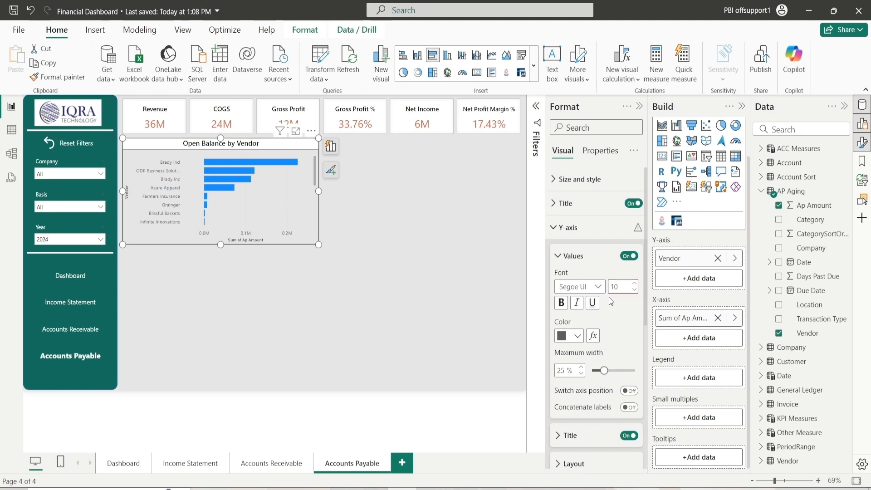
left_click(577, 334)
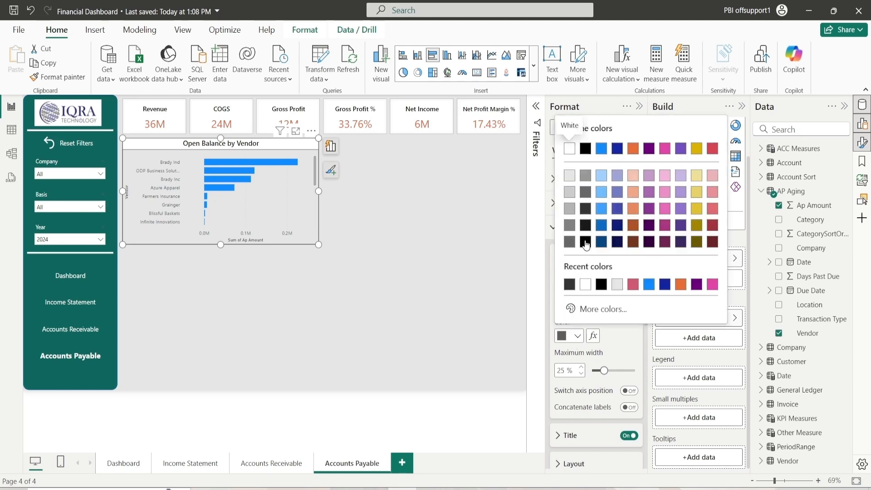
left_click(578, 146)
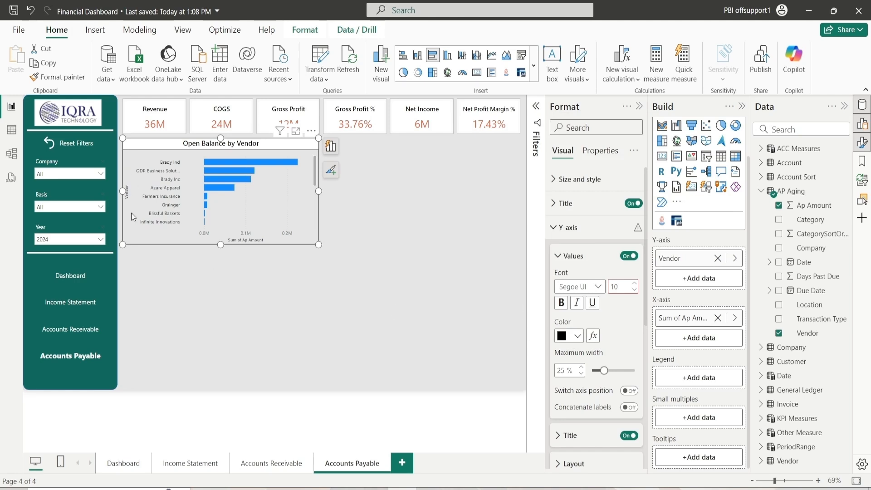
Turn off the Y-axis title
left_click(578, 257)
left_click(629, 286)
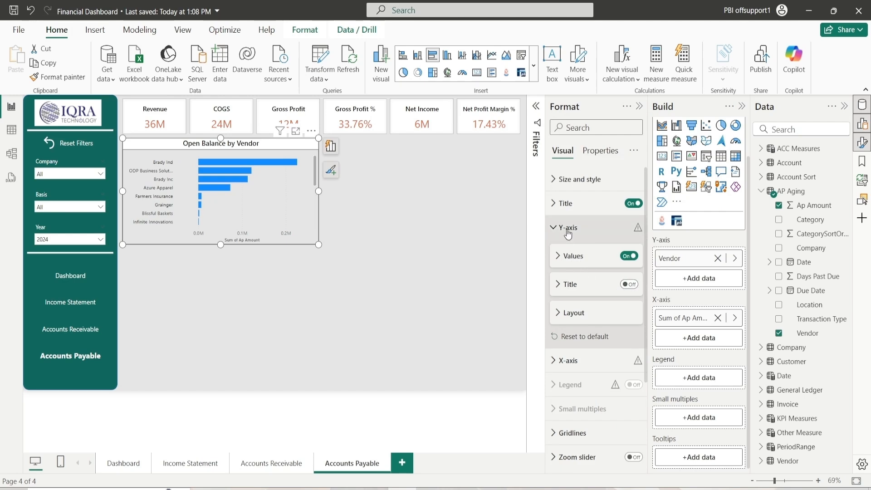
left_click(574, 314)
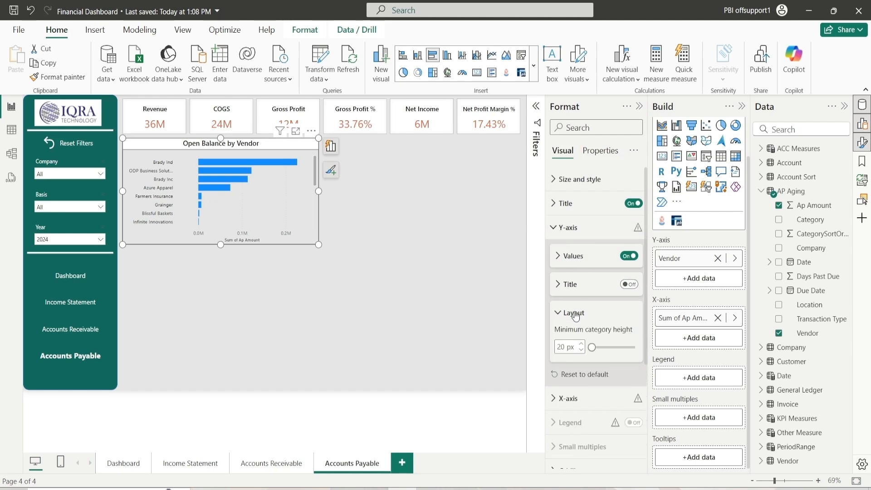
left_click(575, 315)
left_click(567, 228)
left_click(566, 229)
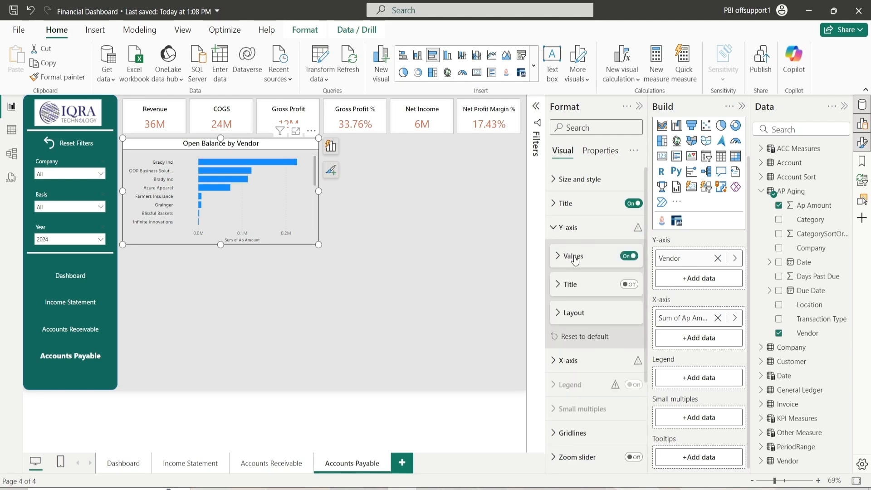
left_click(574, 257)
left_click(575, 257)
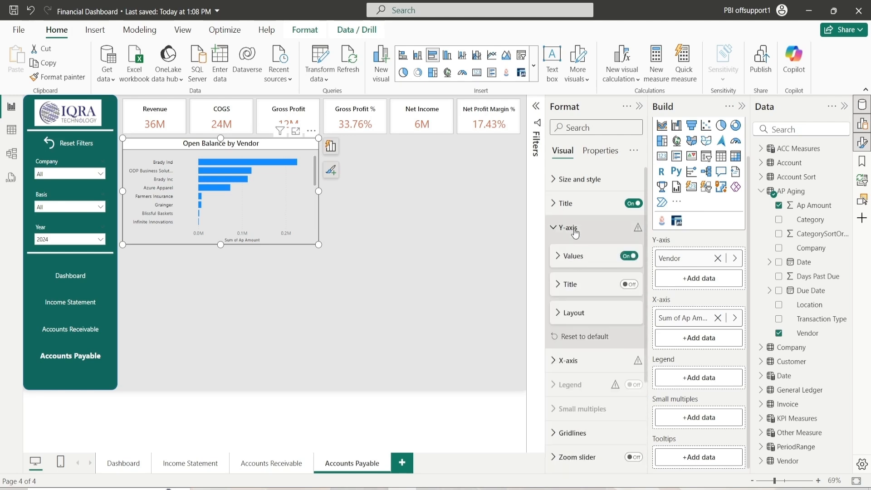
left_click(576, 232)
Set the X-axis value labels' color to black
left_click(570, 252)
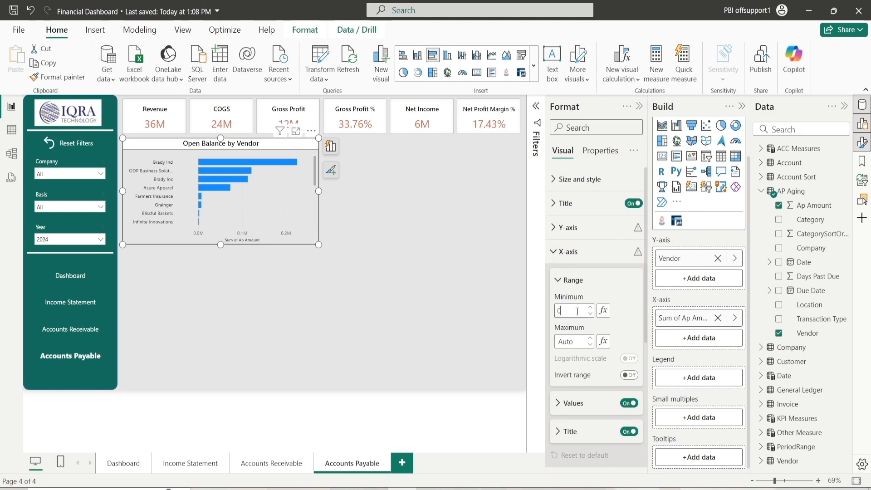
left_click(571, 282)
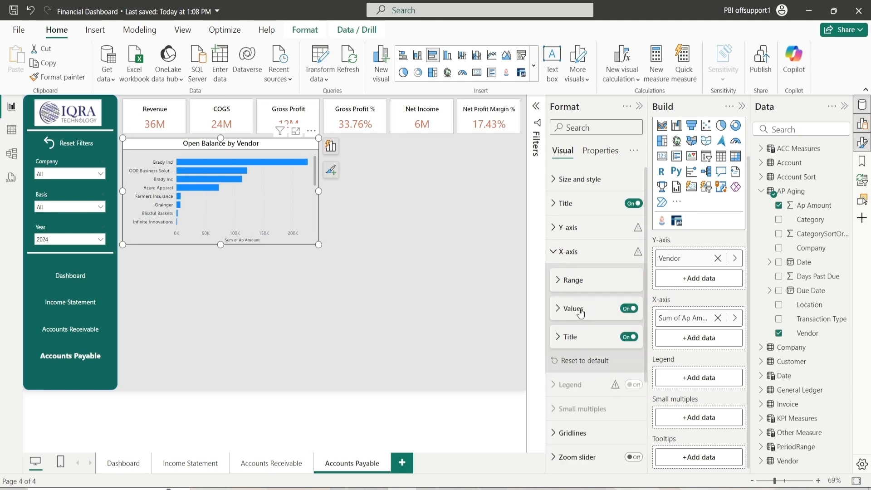
left_click(581, 313)
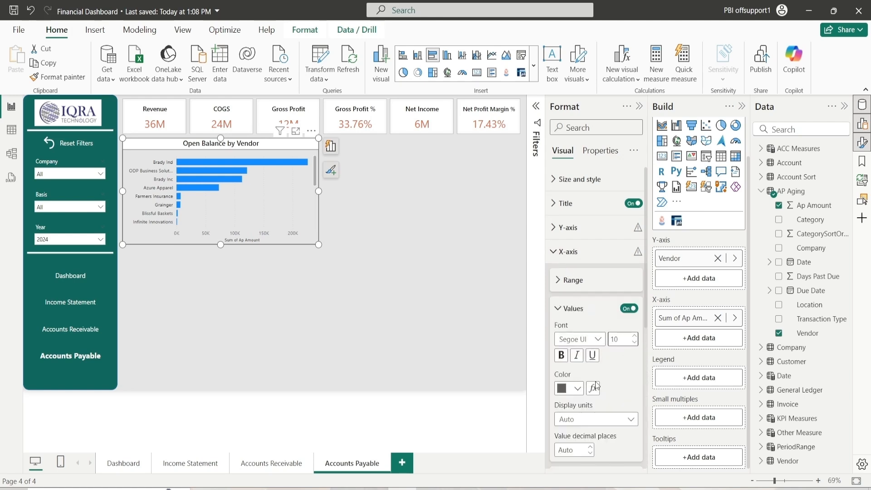
left_click(573, 389)
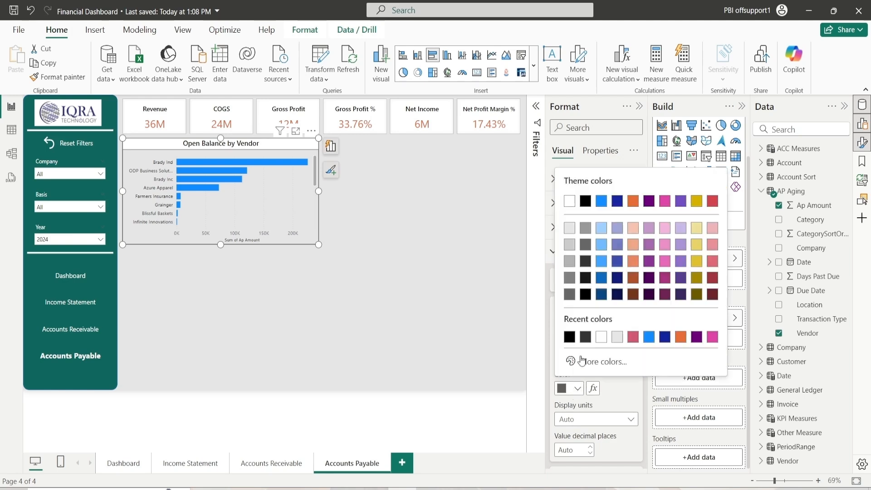
left_click(587, 298)
Turn off the X-axis title
scroll(599, 369, "down", 4)
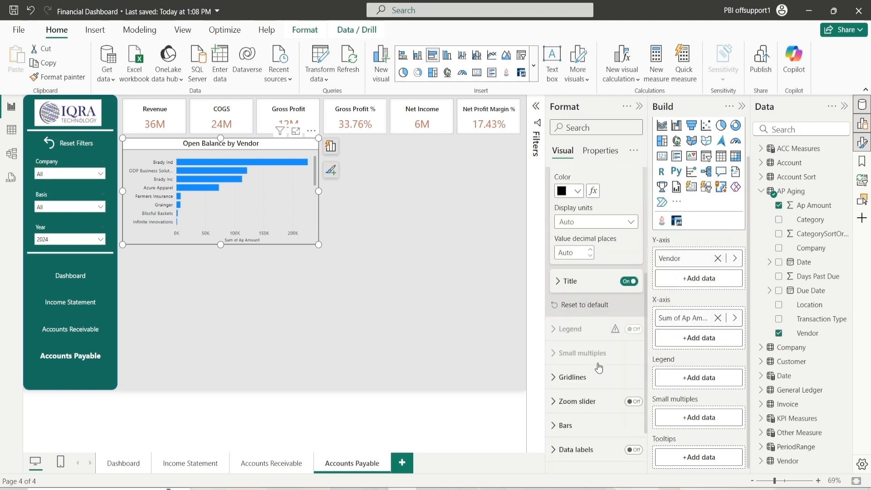
left_click(629, 281)
scroll(599, 272, "up", 2)
left_click(573, 244)
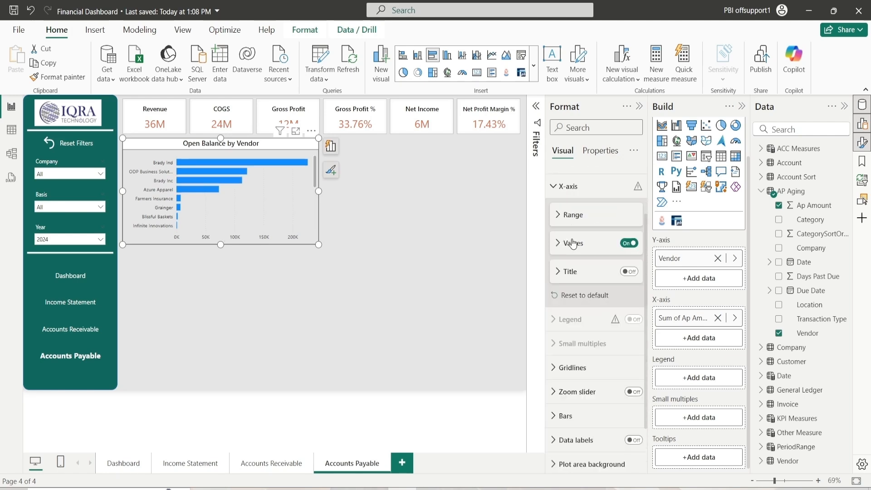
left_click(575, 192)
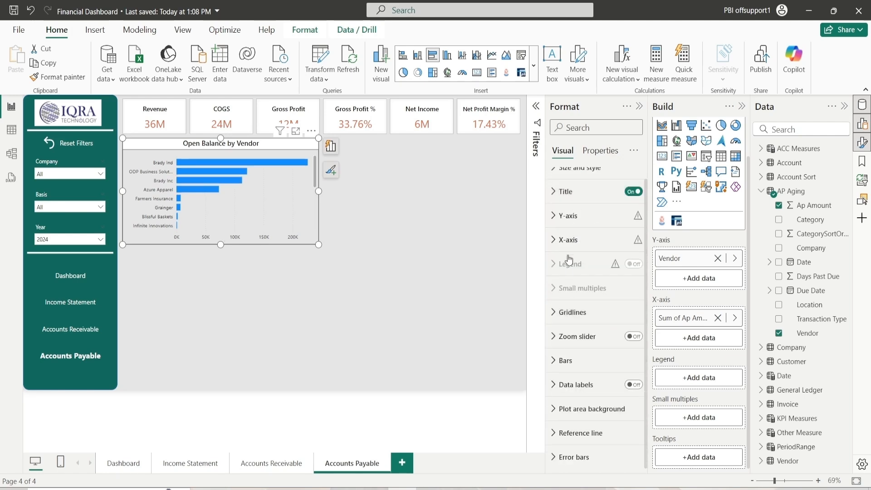
Set the vertical gridlines to a dark gray color and a Dashed line style
left_click(570, 317)
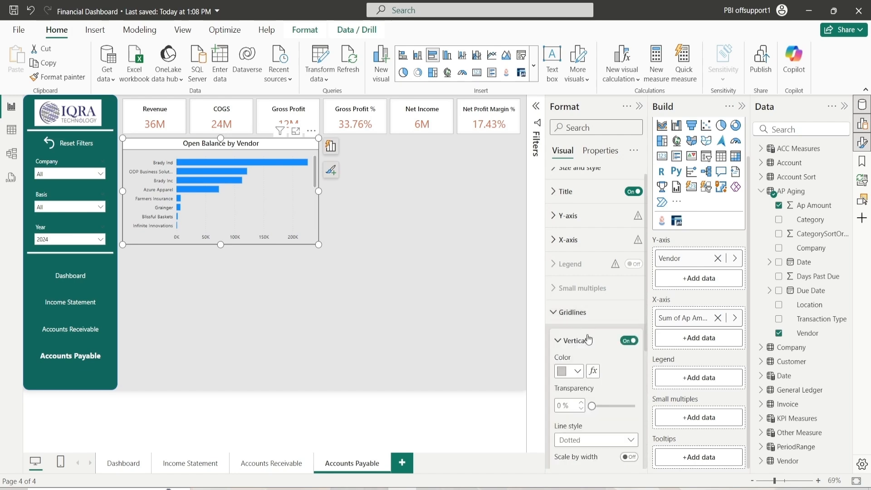
left_click(577, 371)
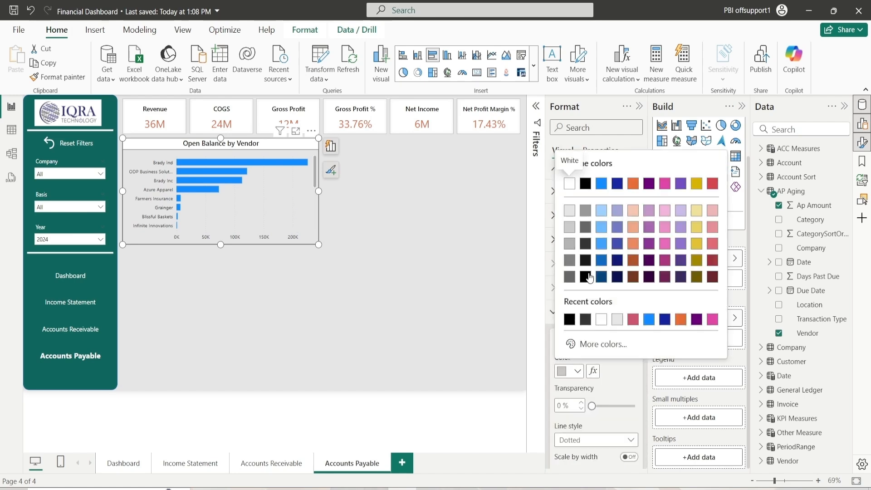
left_click(589, 247)
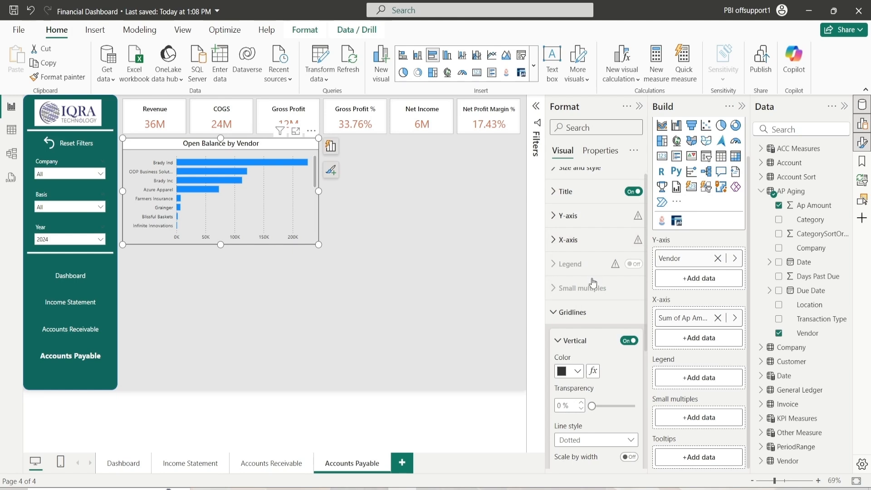
scroll(579, 355, "down", 2)
scroll(579, 355, "down", 1)
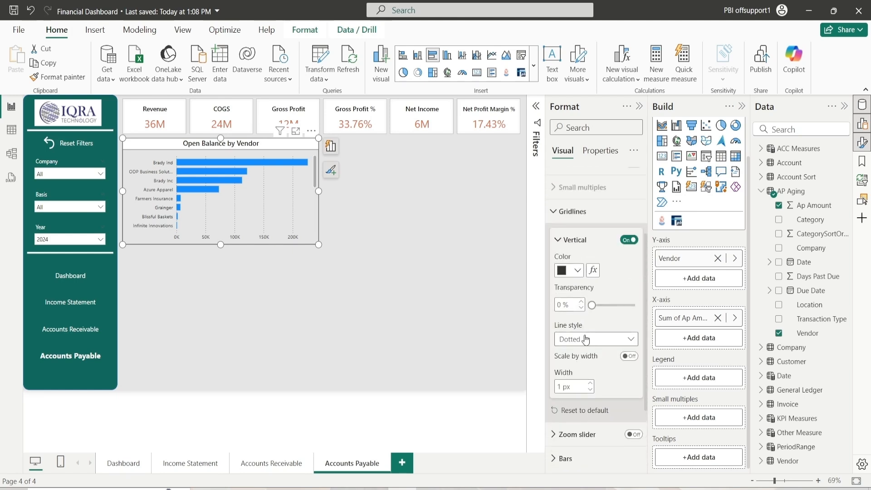
left_click(586, 339)
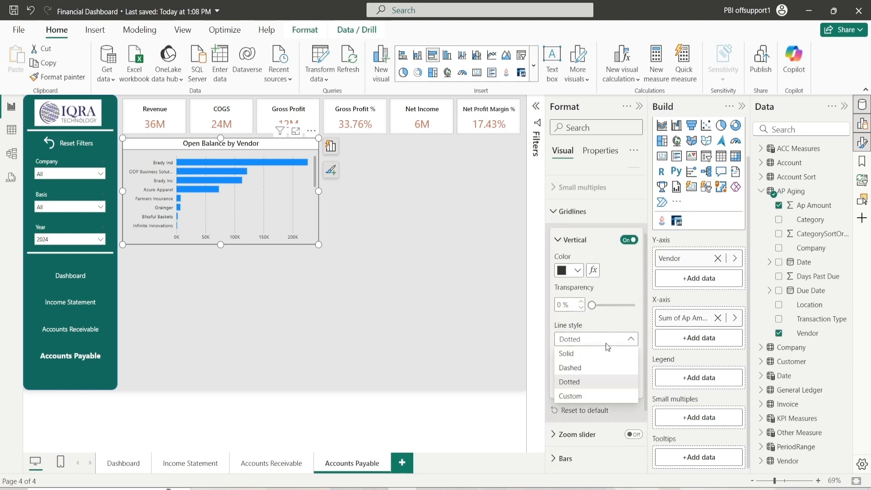
left_click(587, 368)
Change the bar color for all categories to the dark pink shade
left_click(564, 241)
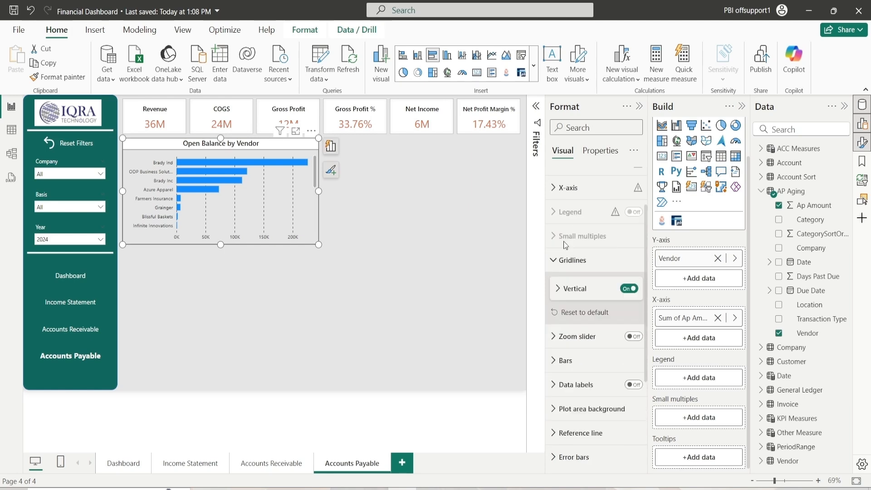
left_click(565, 260)
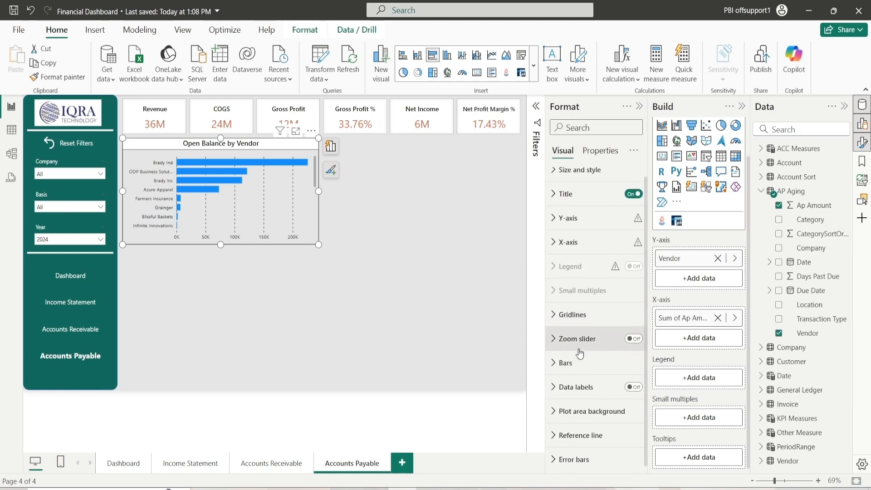
left_click(563, 362)
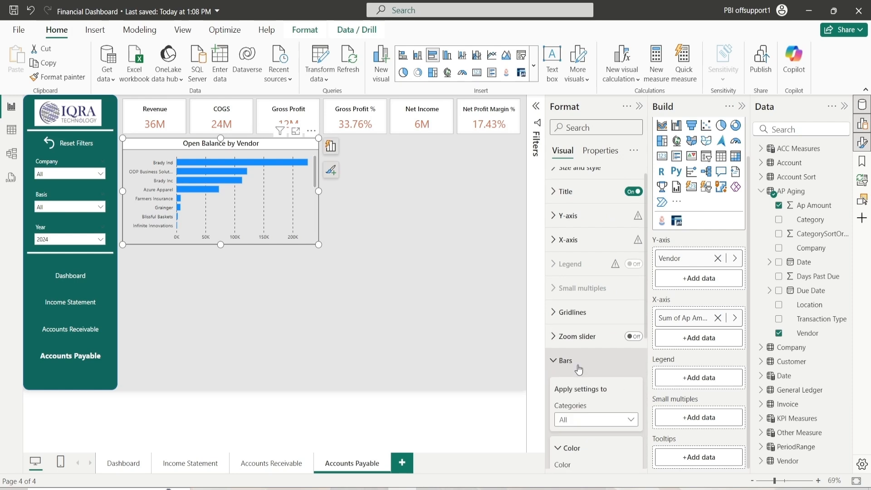
scroll(580, 370, "down", 3)
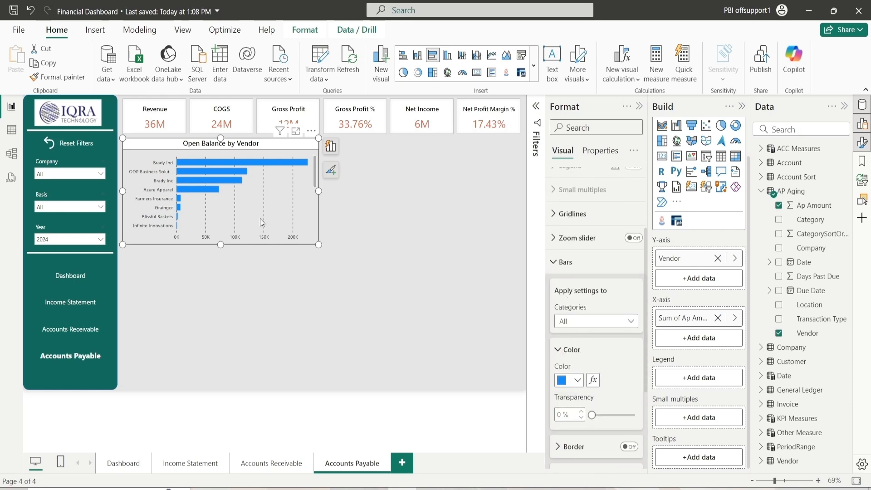
left_click(596, 321)
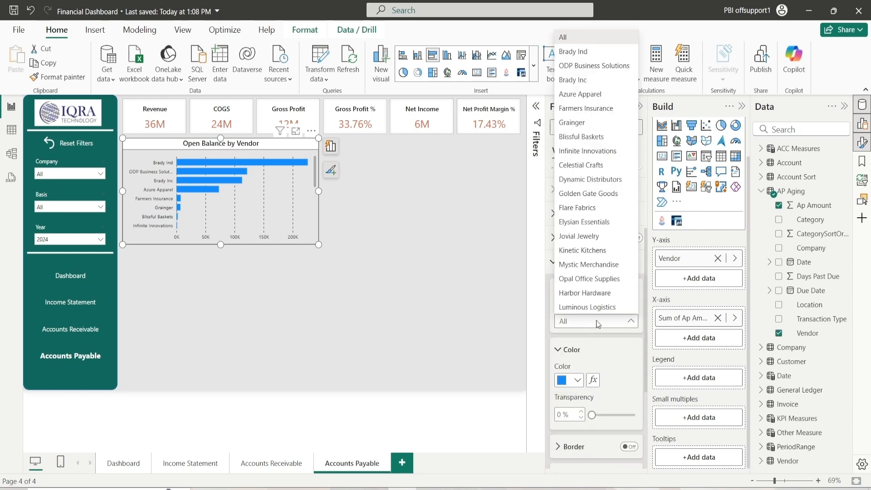
left_click(598, 323)
left_click(576, 381)
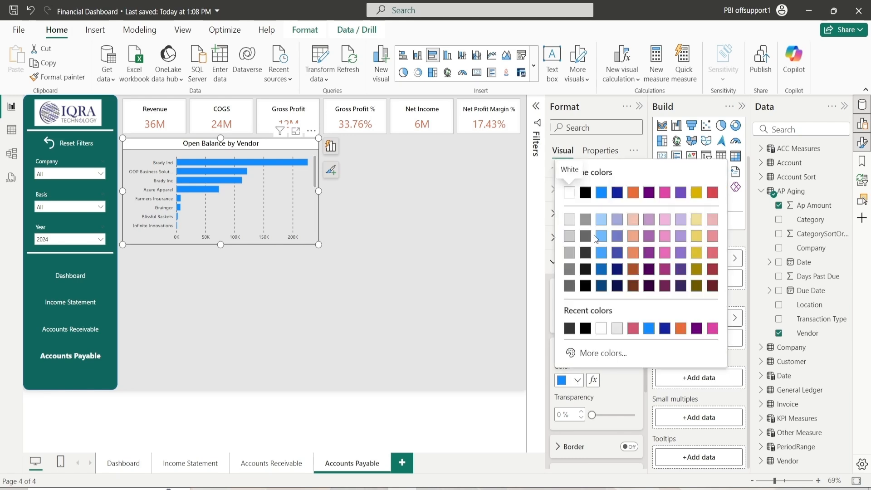
left_click(634, 329)
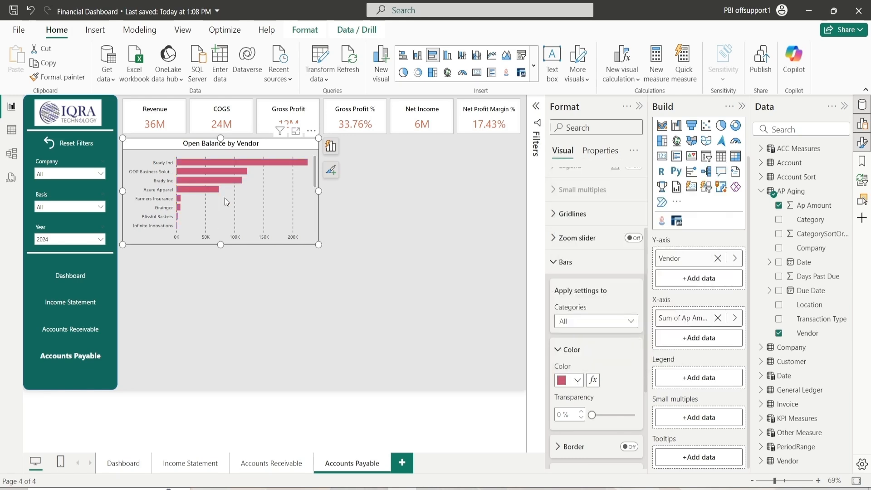
left_click(570, 350)
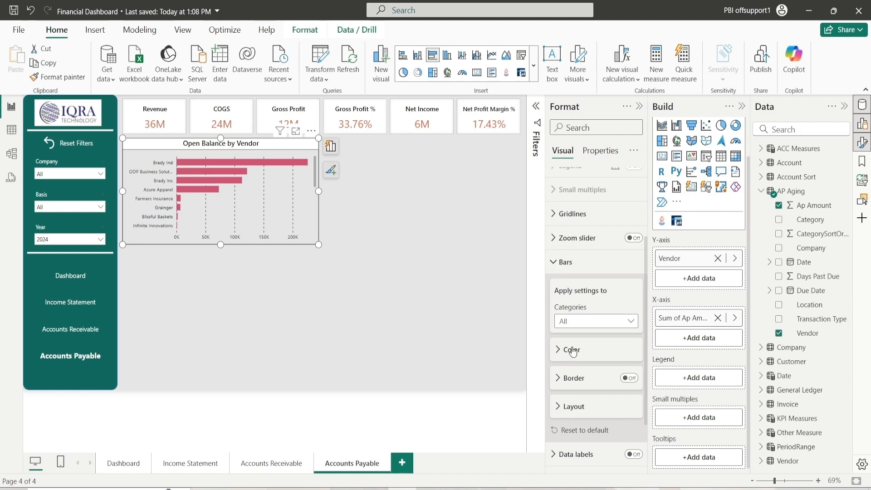
Turn on data labels for the bar chart
left_click(558, 262)
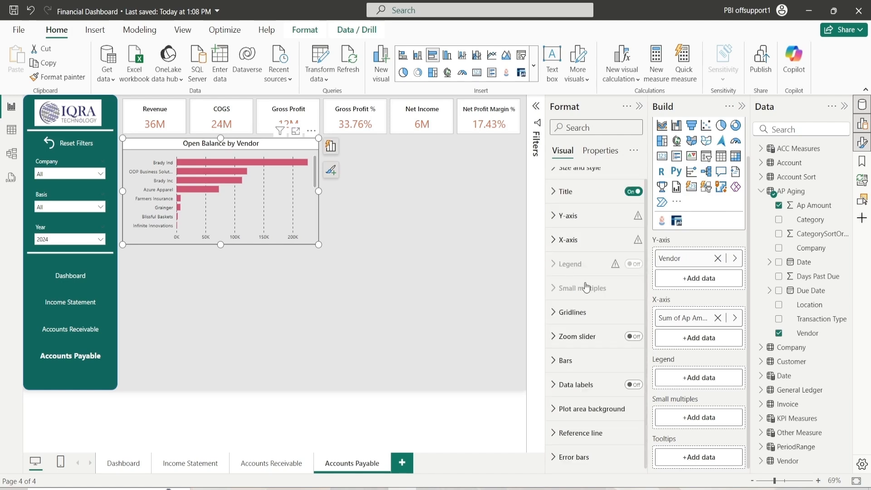
left_click(632, 385)
left_click(569, 387)
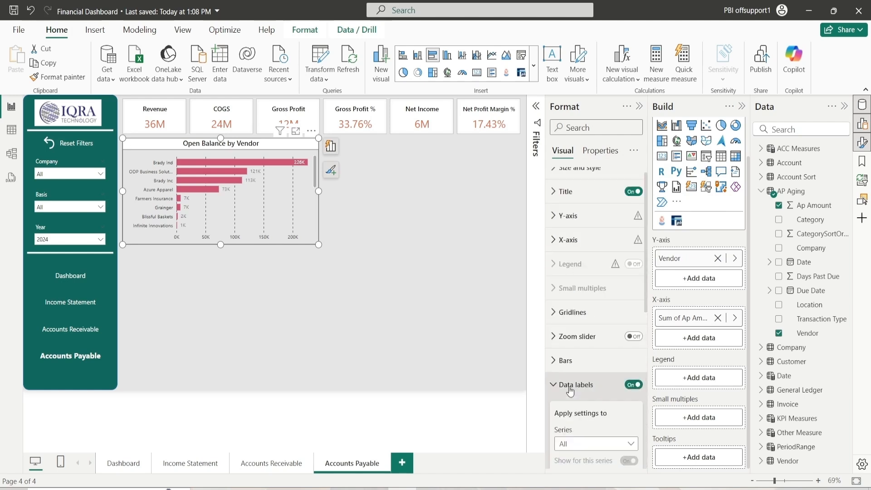
Set the data labels position to Outside end
scroll(568, 375, "down", 5)
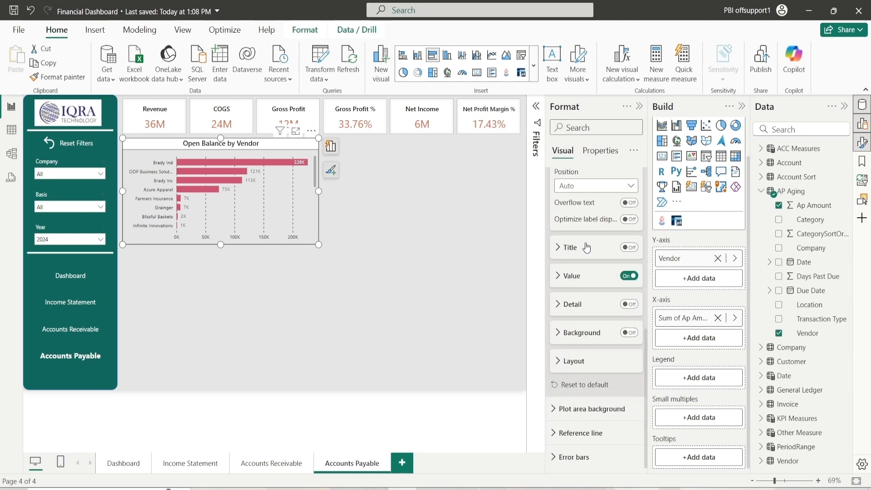
scroll(584, 231, "up", 3)
left_click(590, 285)
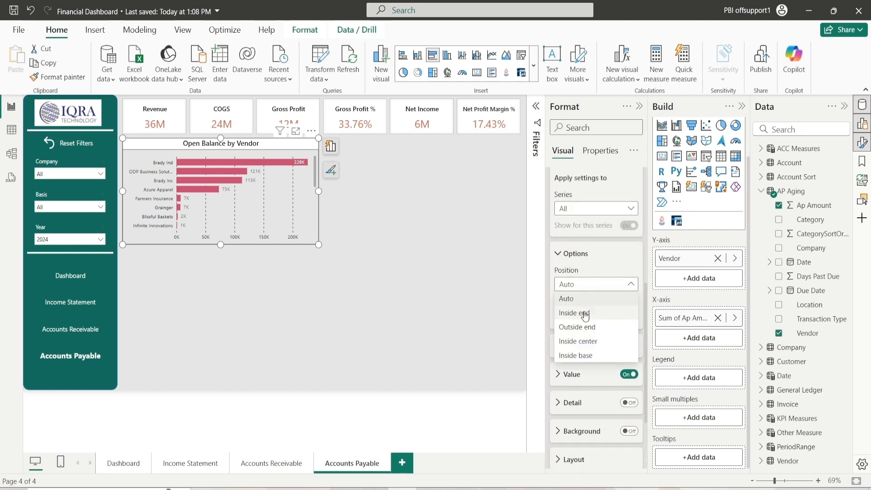
left_click(585, 327)
left_click(577, 254)
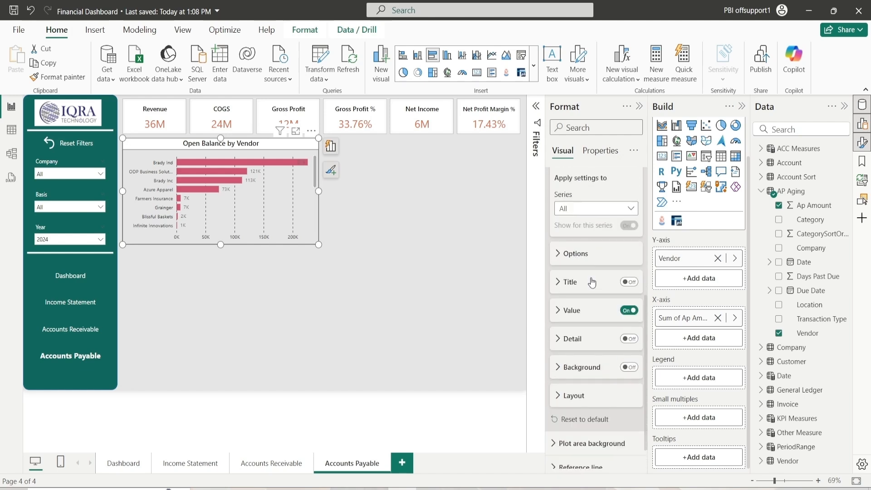
Set the data label value color to black
left_click(568, 310)
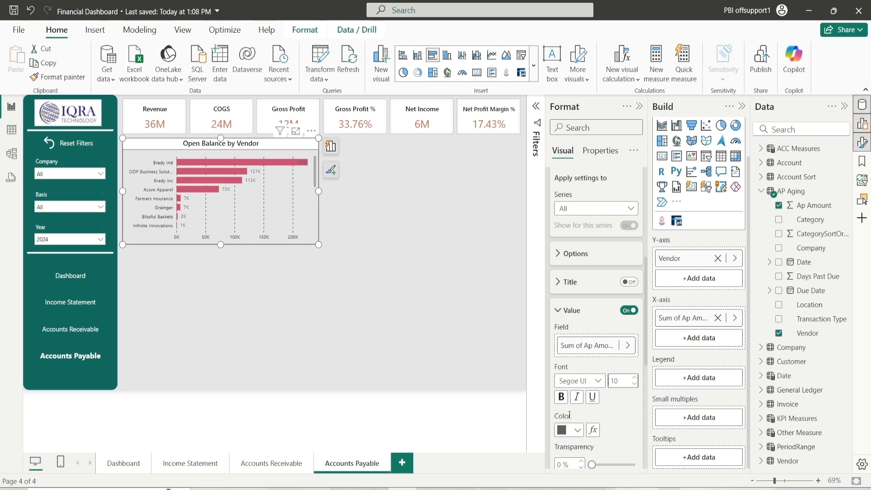
left_click(570, 430)
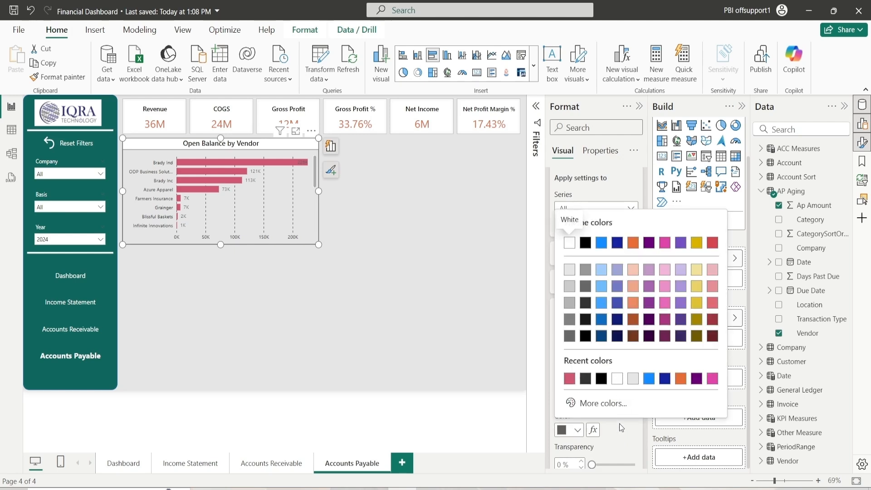
left_click(619, 424)
left_click(577, 429)
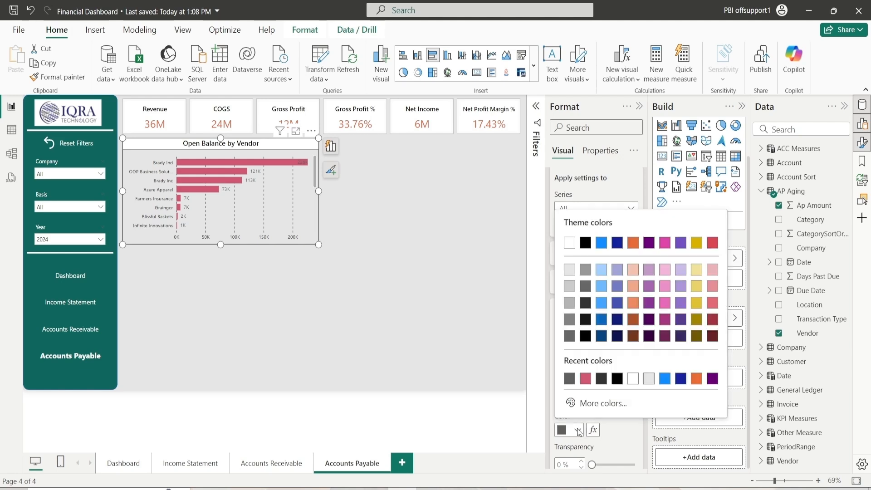
left_click(583, 338)
Turn on the data label background with a white color and 60% transparency
scroll(584, 331, "down", 3)
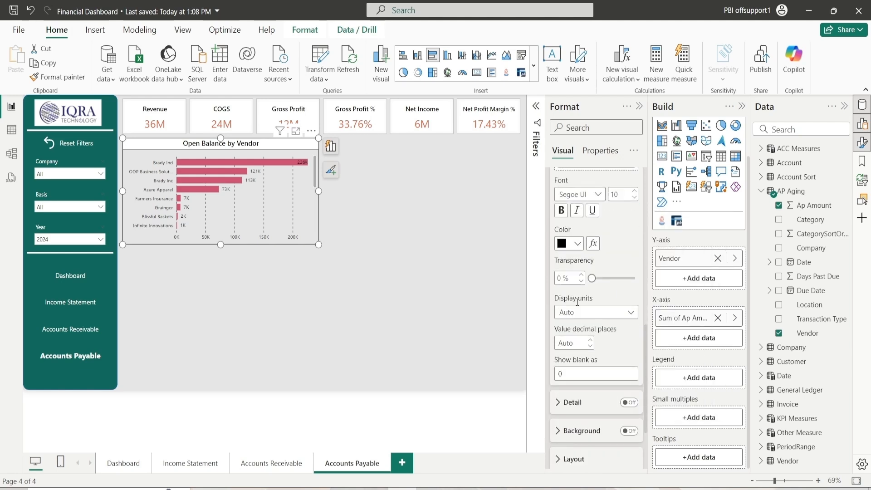
scroll(587, 328, "up", 5)
left_click(587, 324)
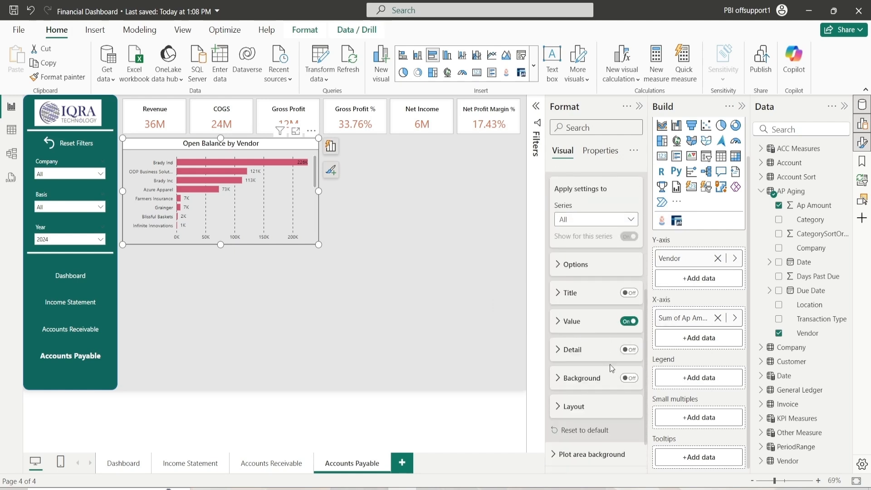
left_click(629, 378)
left_click(581, 382)
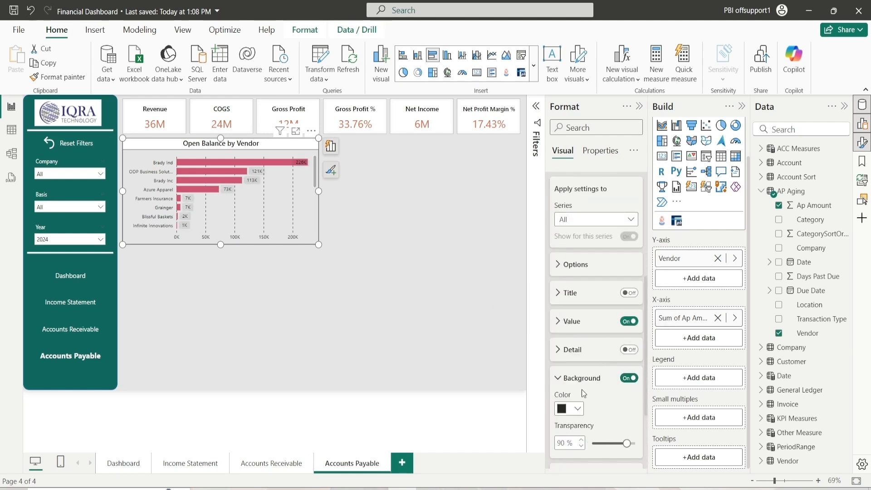
left_click(575, 409)
left_click(632, 358)
left_click(616, 445)
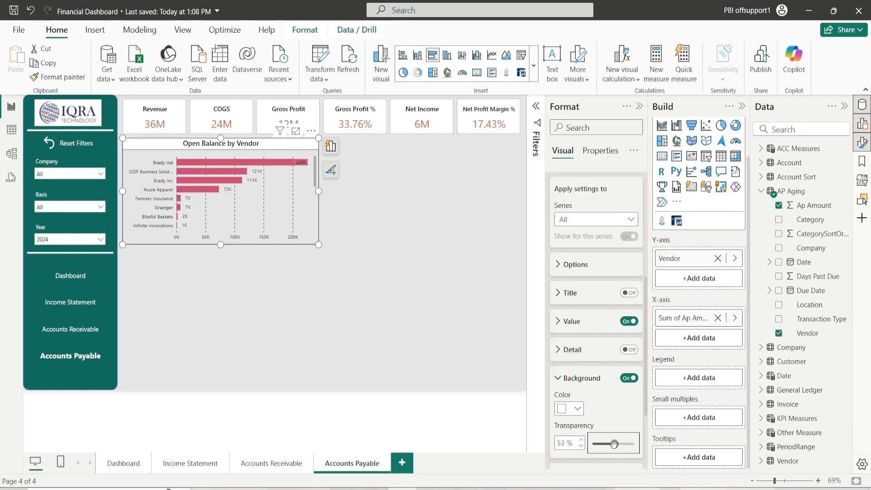
left_click(582, 440)
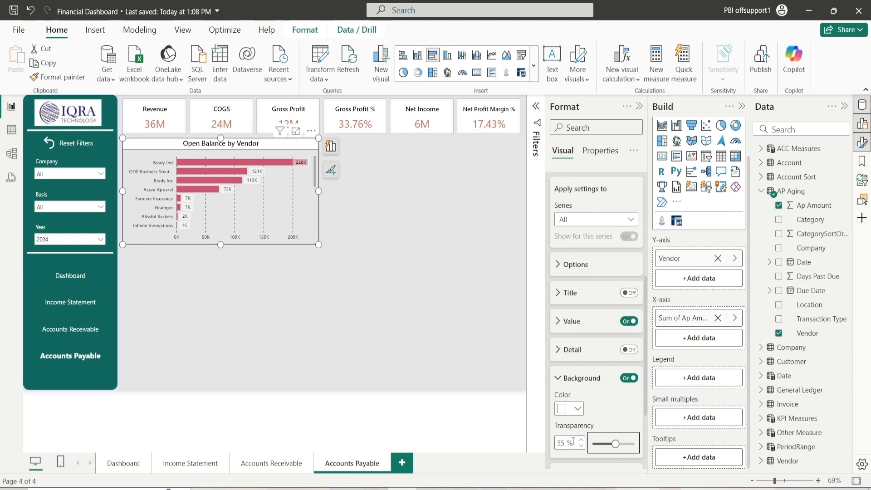
left_click(581, 439)
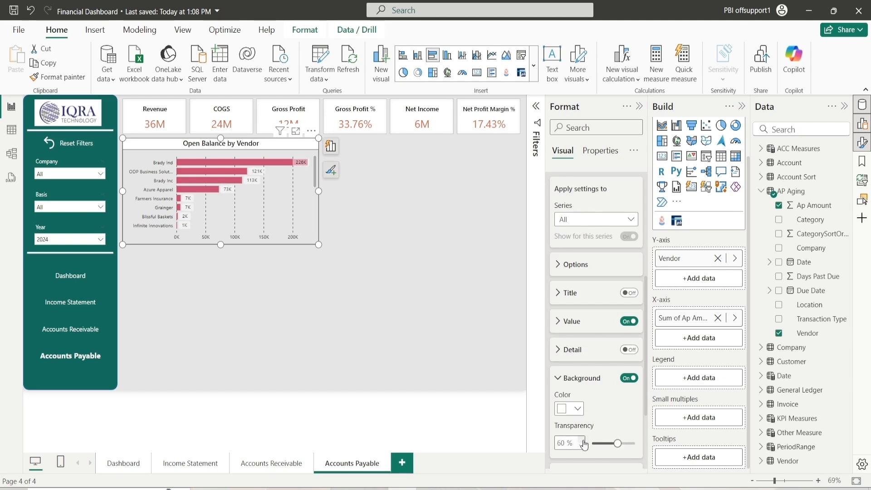
left_click(573, 381)
scroll(567, 372, "up", 5)
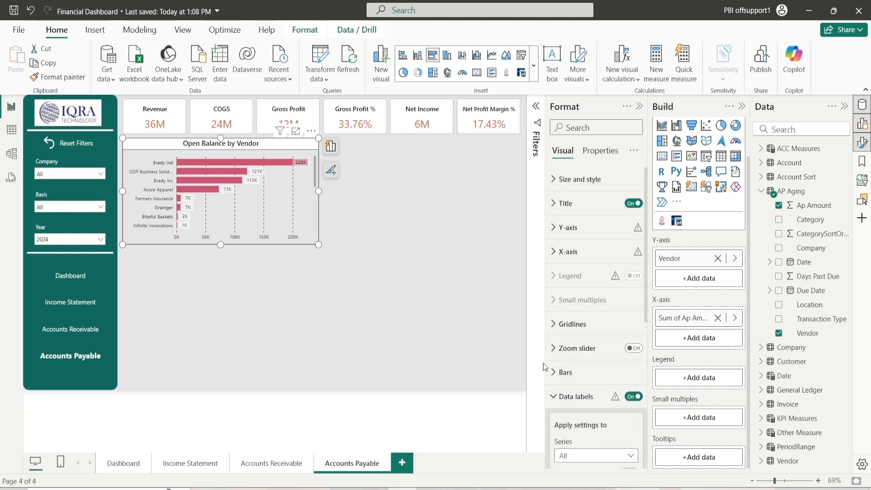
left_click(573, 396)
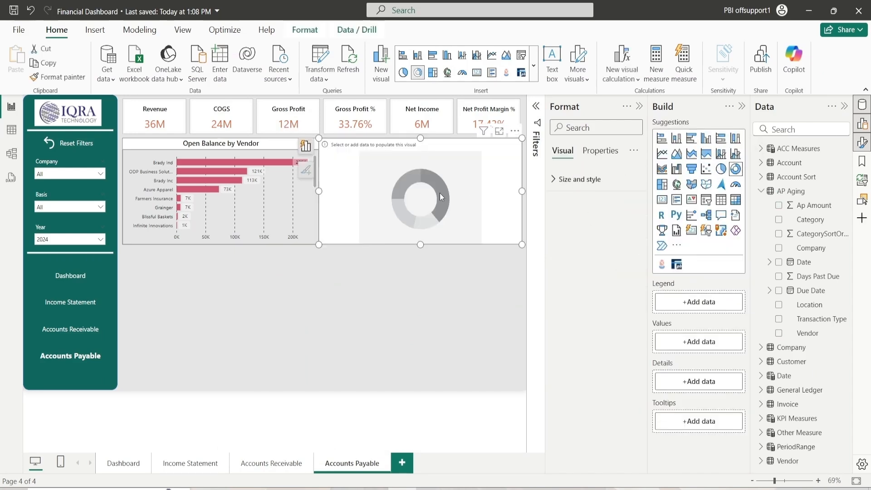
Size the new donut chart to height 260 and width 500, positioned at horizontal 768 and vertical 105
left_click_drag(440, 193, 444, 197)
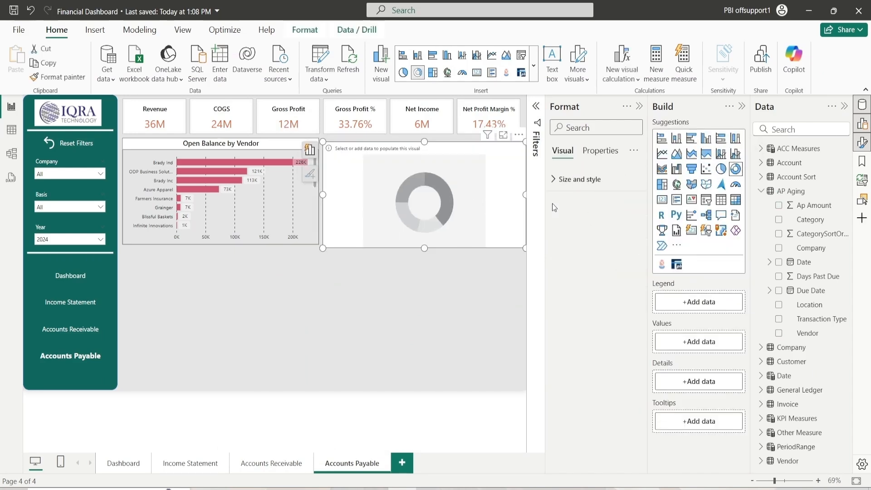
left_click(574, 180)
left_click(575, 210)
double_click(575, 239)
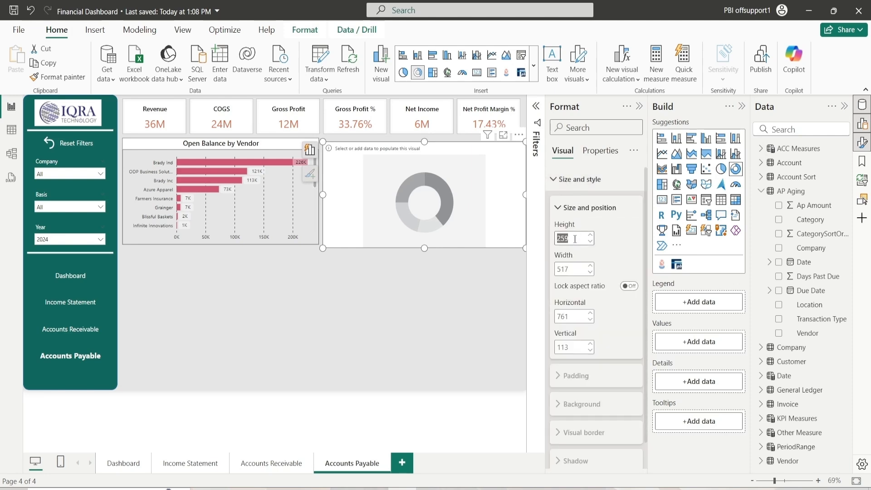
left_click(591, 234)
double_click(580, 269)
type("500")
key("Return")
double_click(577, 311)
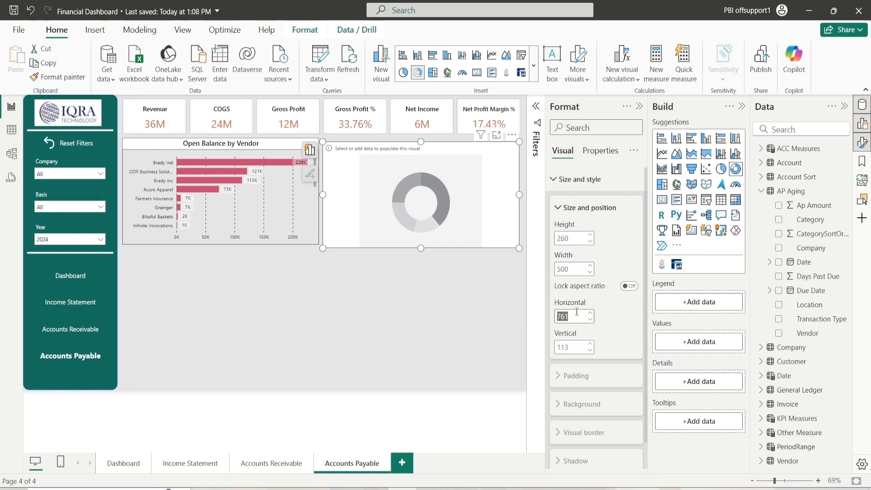
type("768")
key("Return")
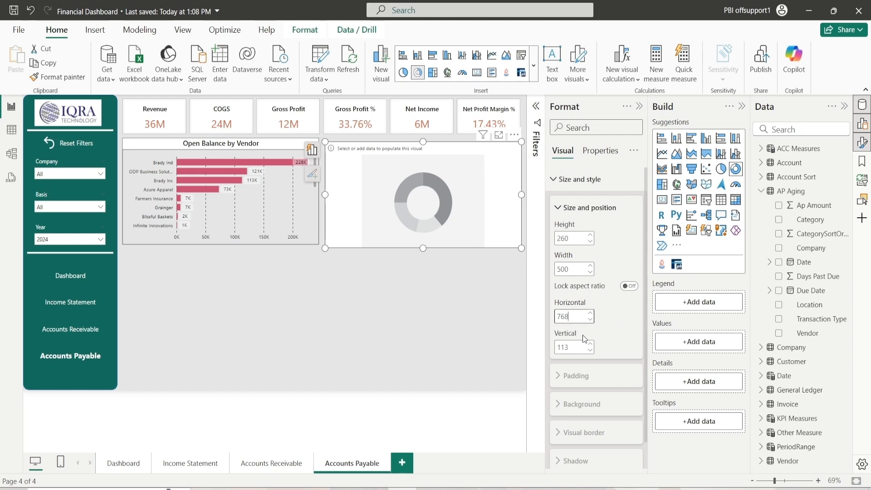
double_click(577, 346)
type("105")
key("Return")
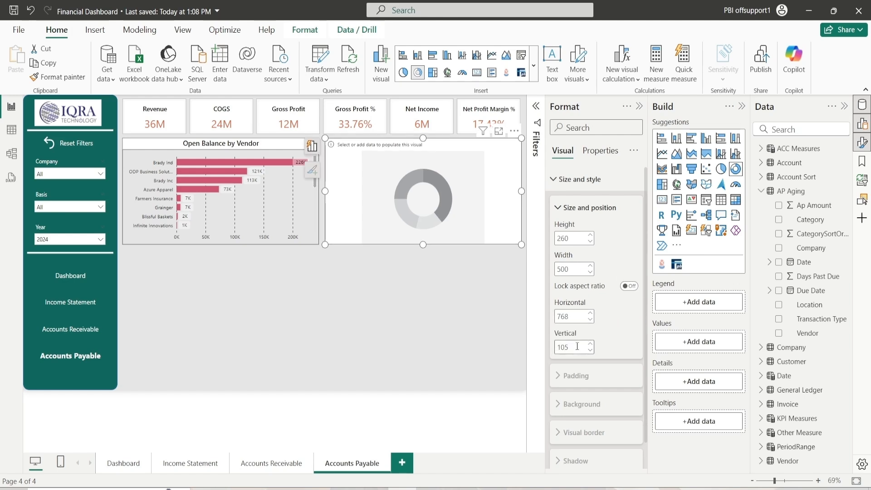
left_click(545, 188)
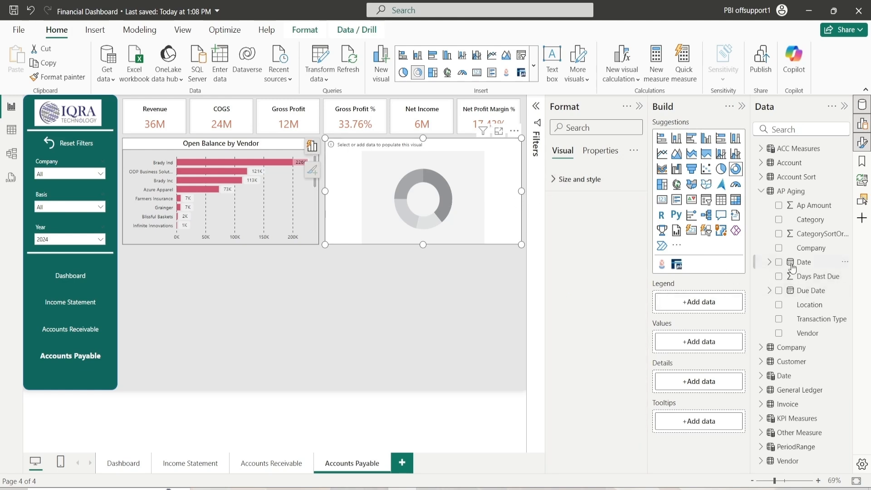
Add Category to the donut chart's legend and Ap Amount to its values
left_click_drag(813, 220, 713, 304)
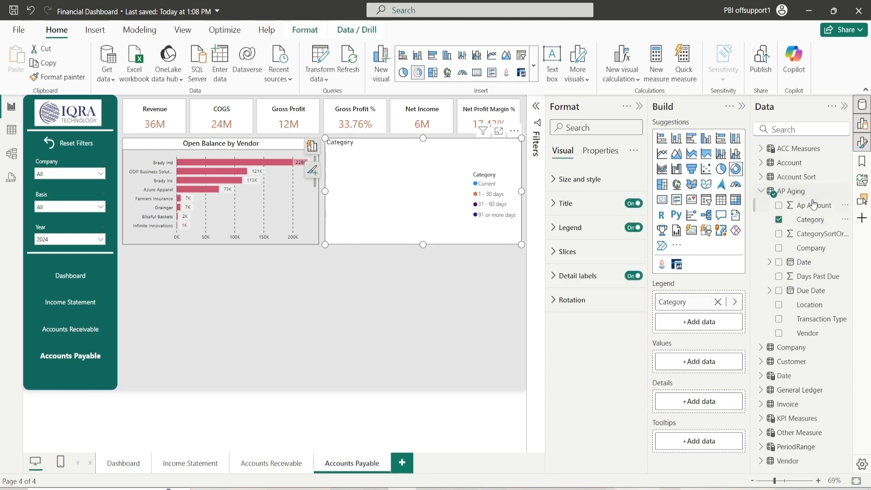
left_click_drag(813, 208, 720, 361)
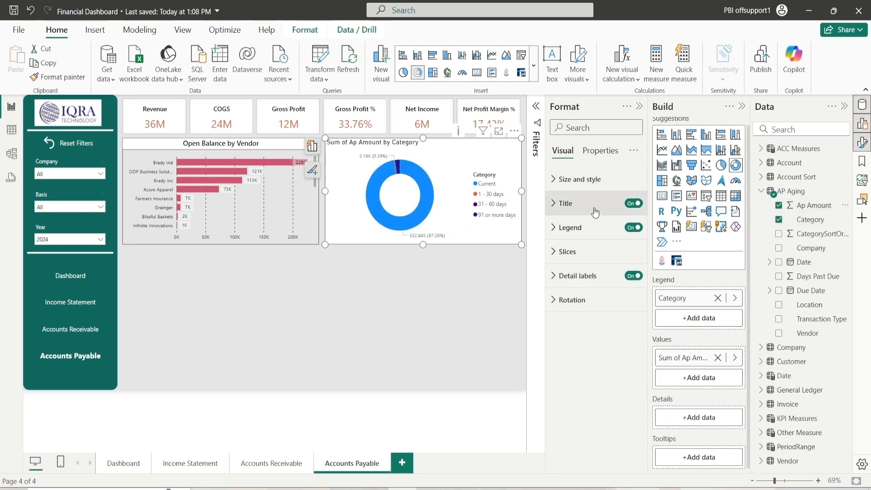
Set the donut chart's background color to white
left_click(575, 179)
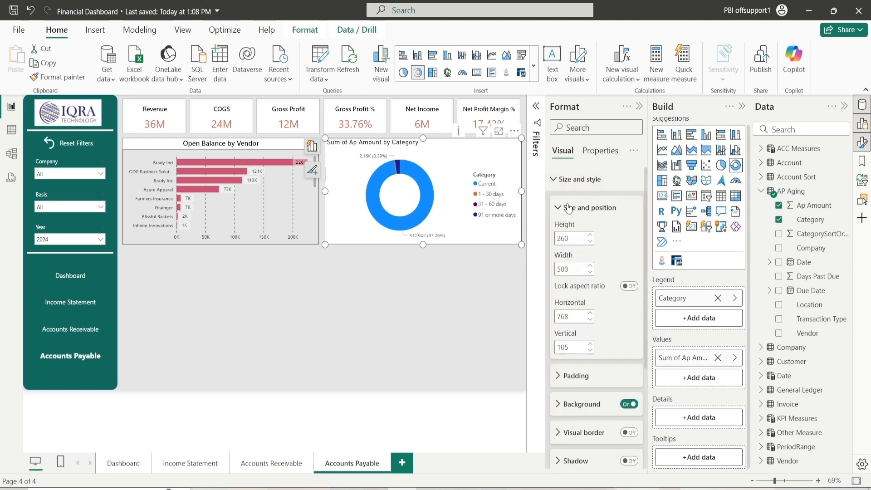
left_click(569, 207)
left_click(575, 265)
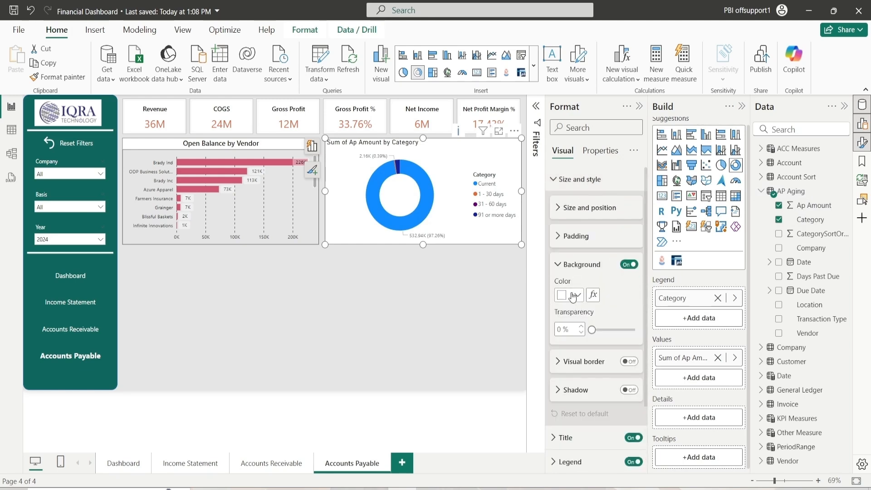
left_click(573, 296)
left_click(568, 137)
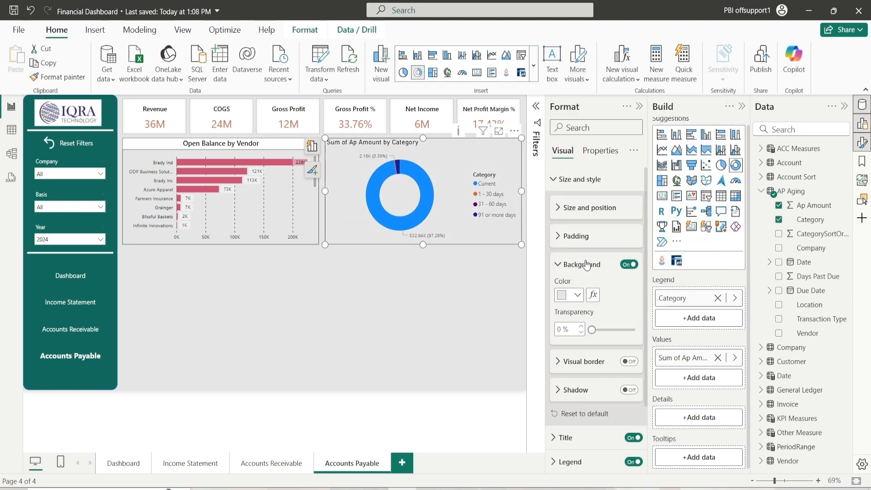
left_click(573, 265)
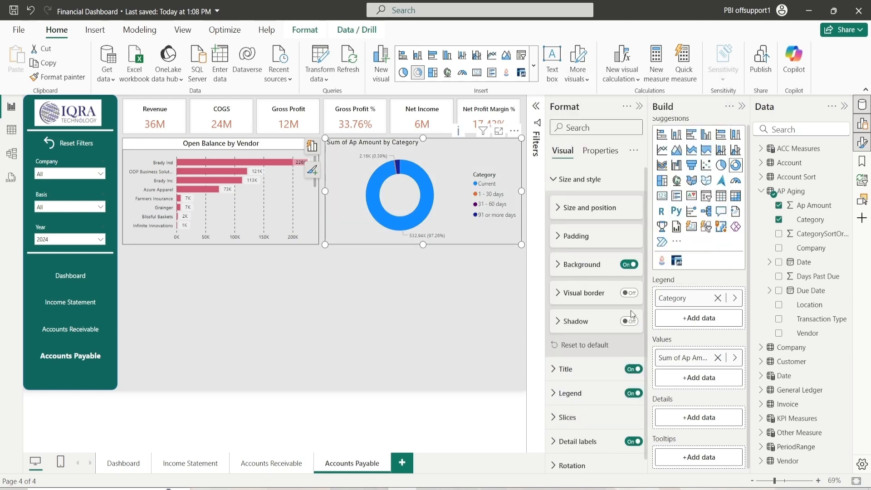
Turn on the donut chart's visual border and set its color to dark gray
left_click(629, 293)
left_click(584, 292)
left_click(576, 325)
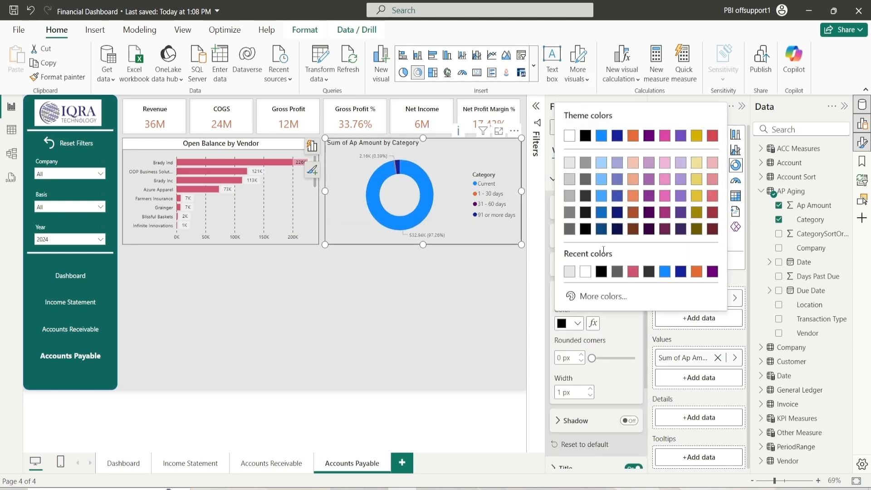
left_click(589, 195)
left_click(566, 292)
left_click(581, 179)
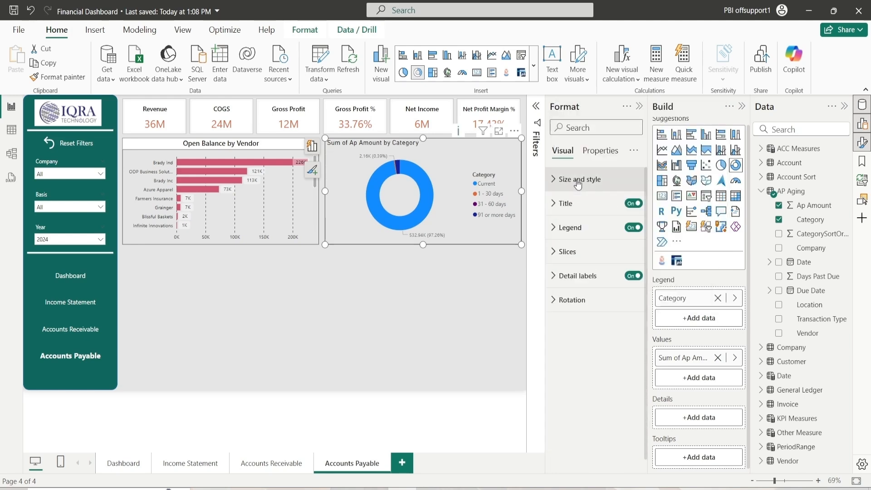
Rename the donut chart title to "Aging : Open Balance"
left_click(584, 204)
left_click(579, 239)
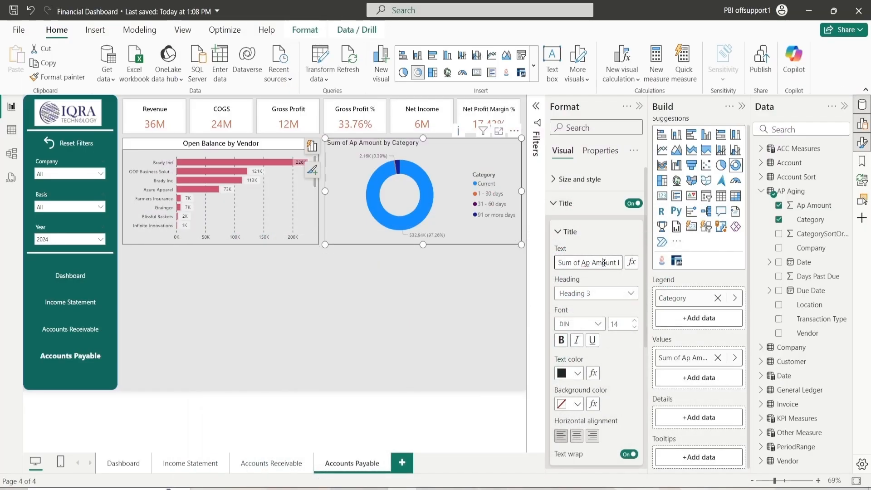
triple_click(604, 262)
type("Aging : Open")
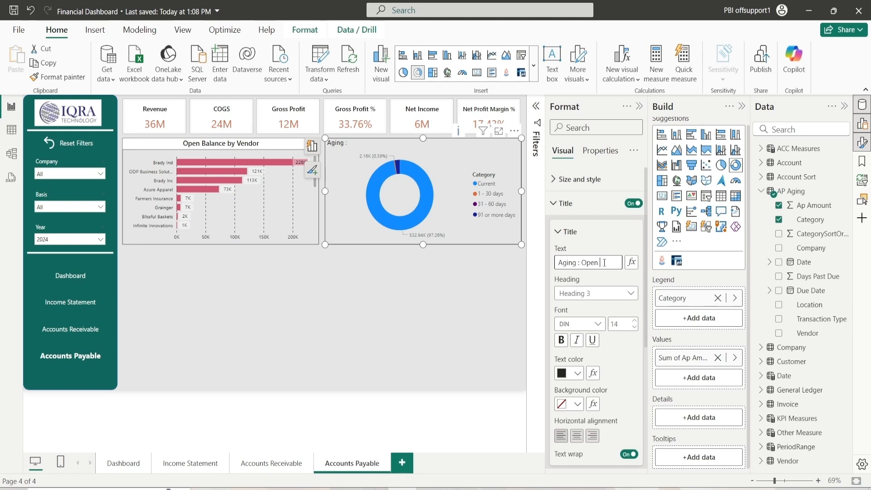
type(" Balance")
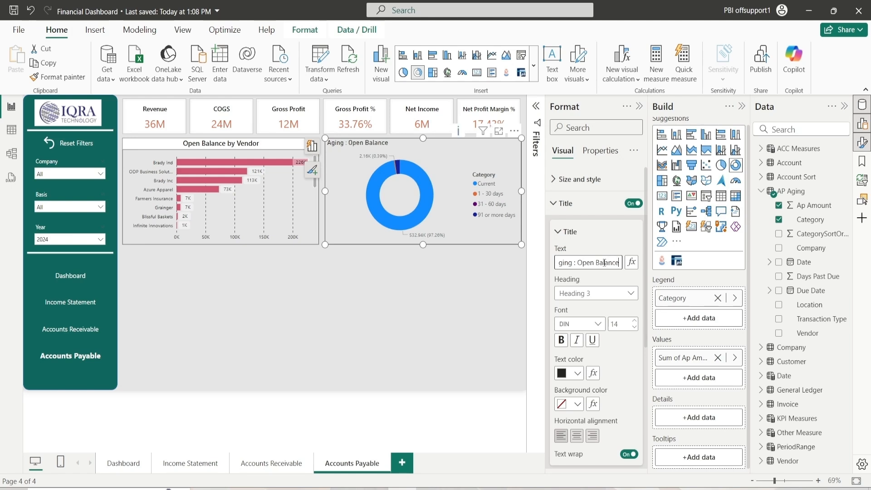
Change the donut chart title font to Segoe UI
left_click(598, 324)
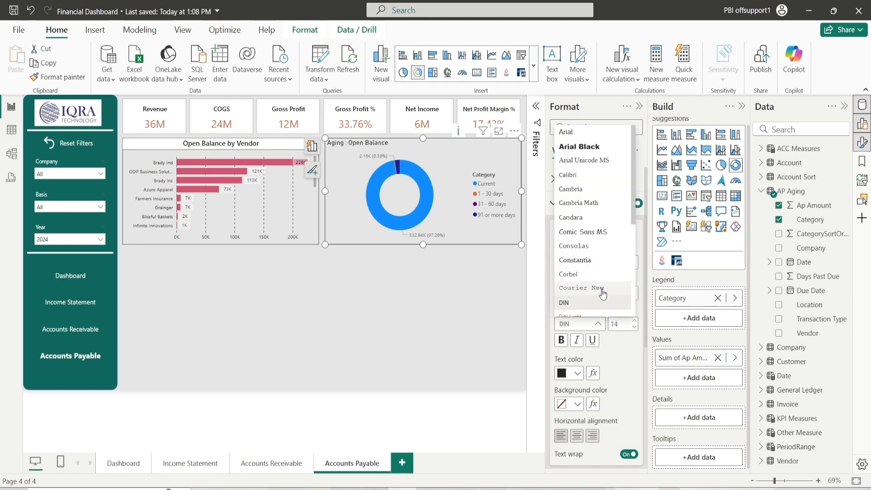
scroll(600, 286, "down", 2)
left_click(604, 290)
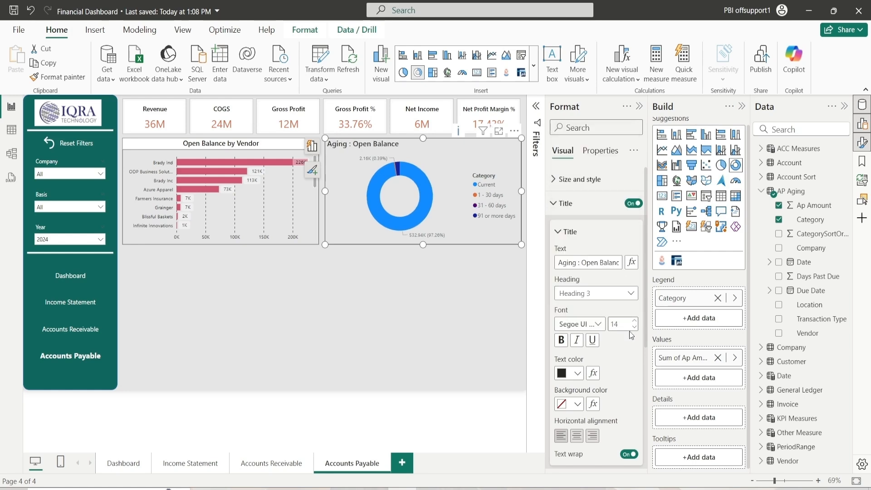
Set the donut chart title's text color to black and its background color to white
left_click(578, 373)
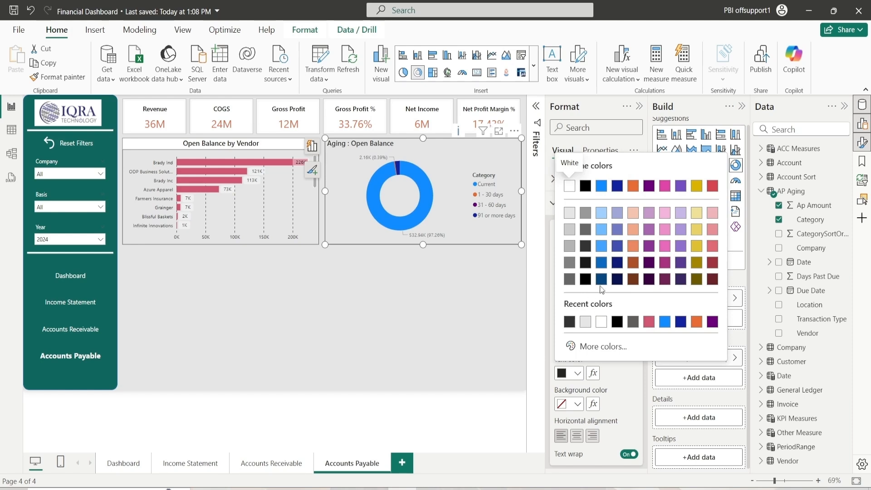
left_click(586, 279)
left_click(578, 404)
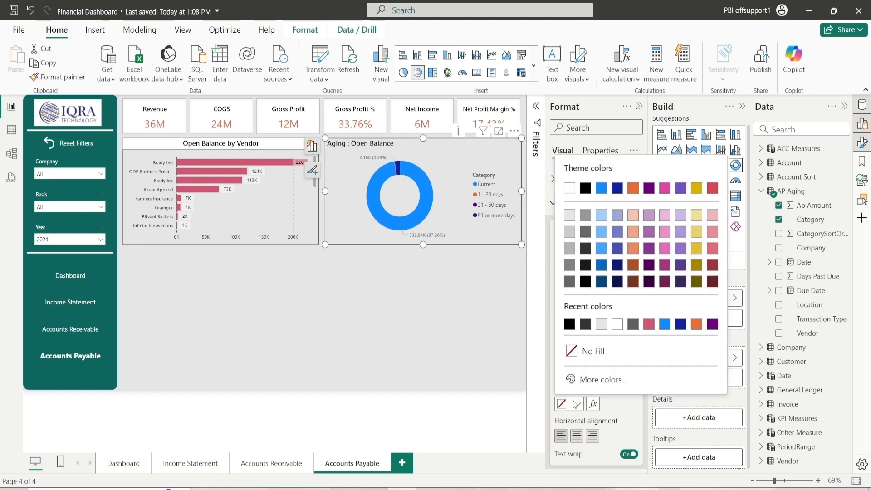
left_click(617, 325)
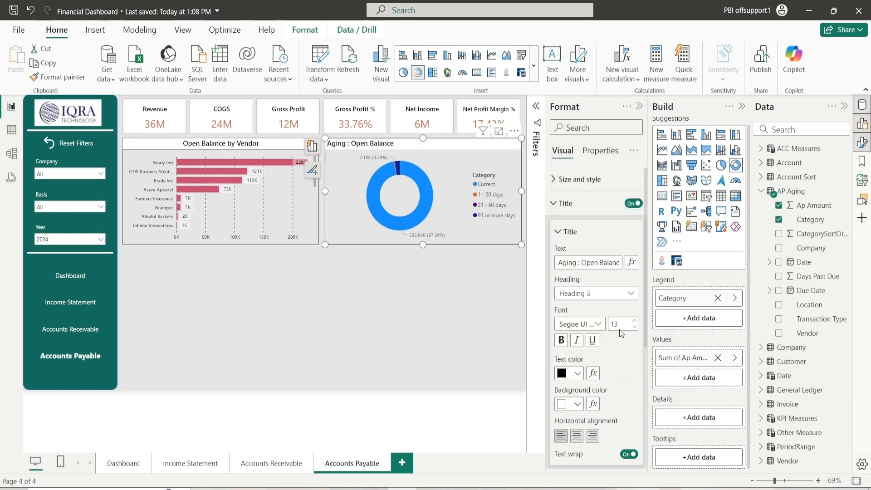
Center-align the donut chart title
left_click(578, 437)
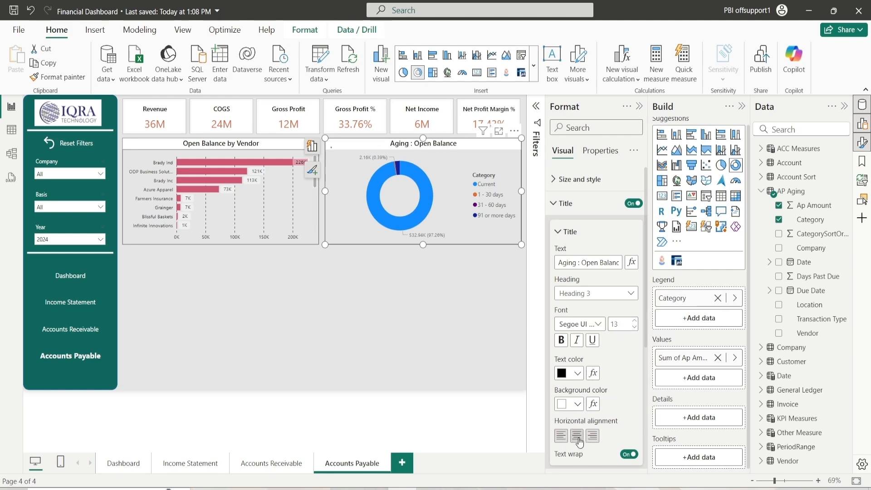
left_click(569, 233)
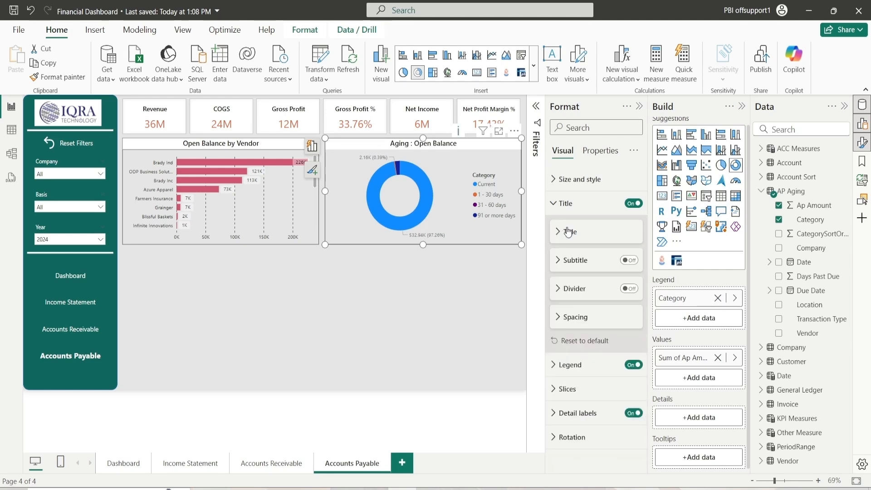
Turn on the title divider, set its color to black and its line style to Dashed
left_click(630, 289)
left_click(565, 292)
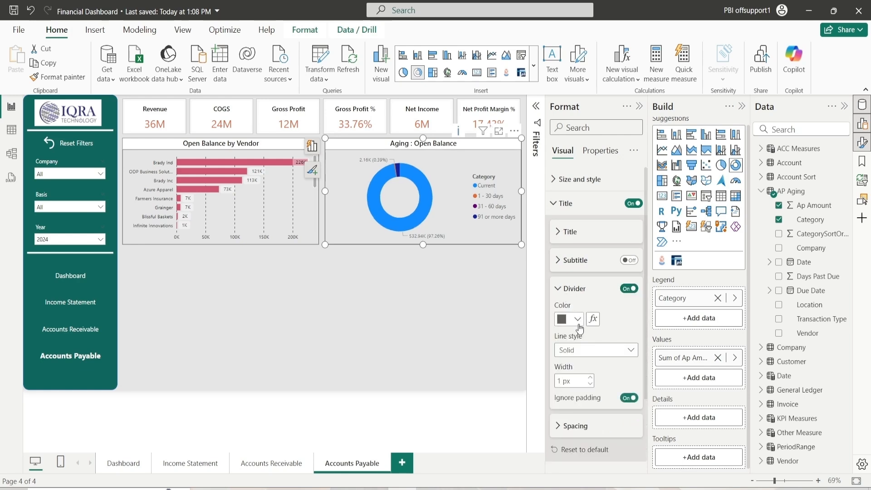
left_click(577, 319)
left_click(601, 269)
left_click(581, 351)
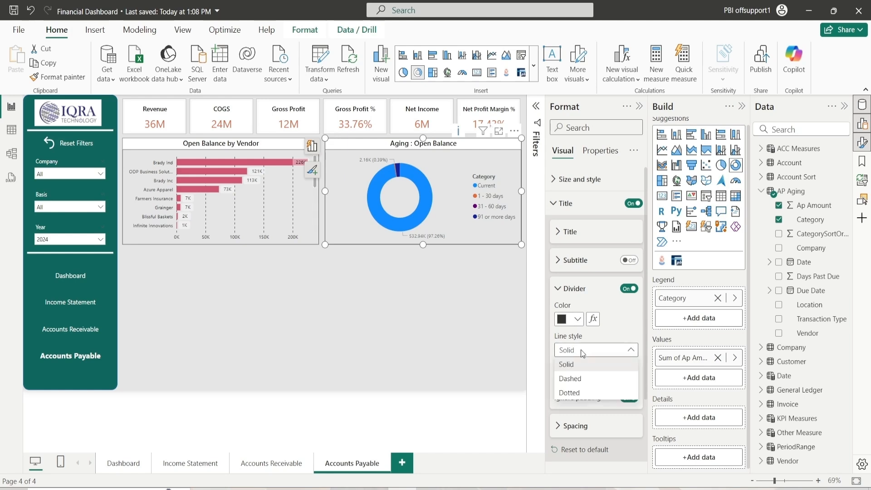
left_click(584, 382)
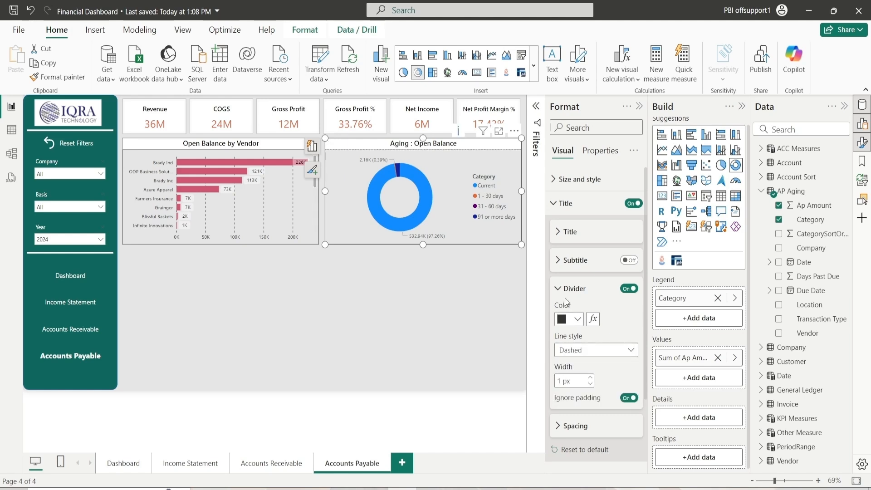
left_click(570, 285)
left_click(567, 203)
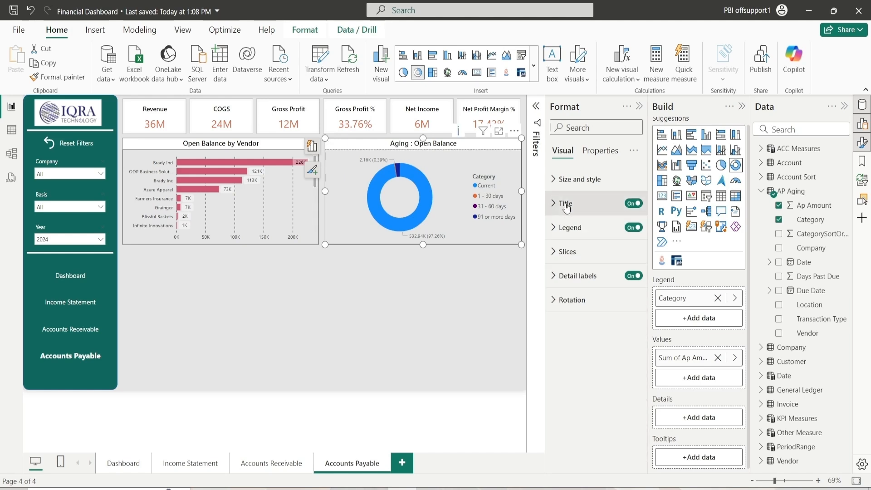
Set the legend text color to black and turn off the legend title
left_click(574, 228)
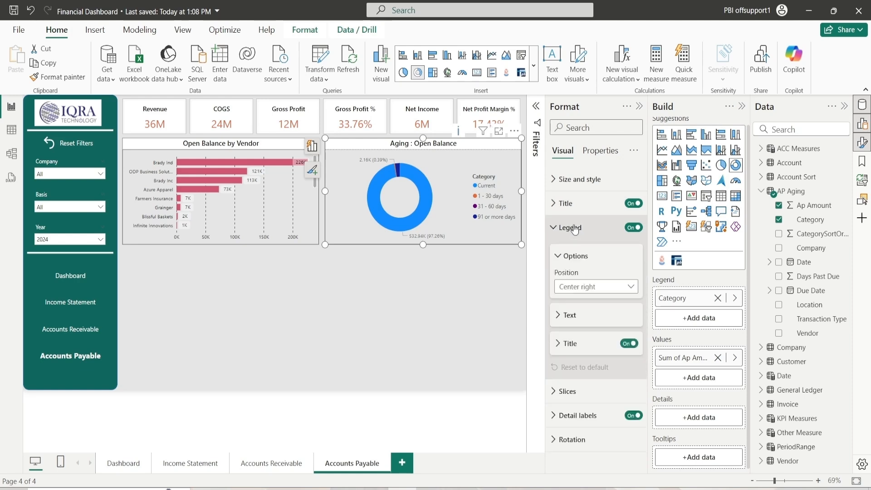
left_click(564, 257)
left_click(566, 286)
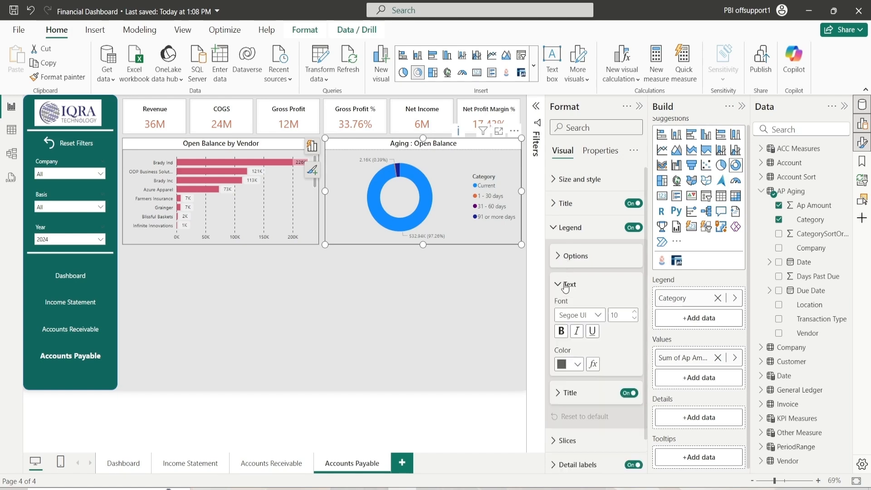
left_click(572, 365)
left_click(585, 272)
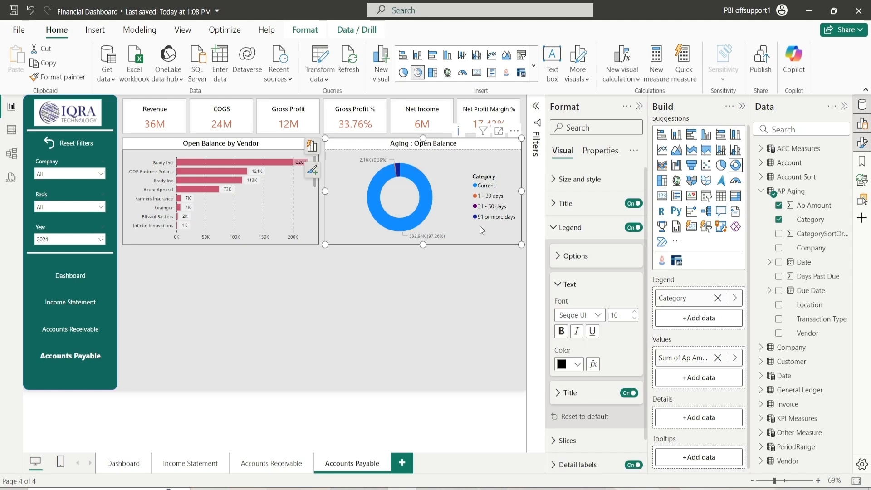
left_click(561, 288)
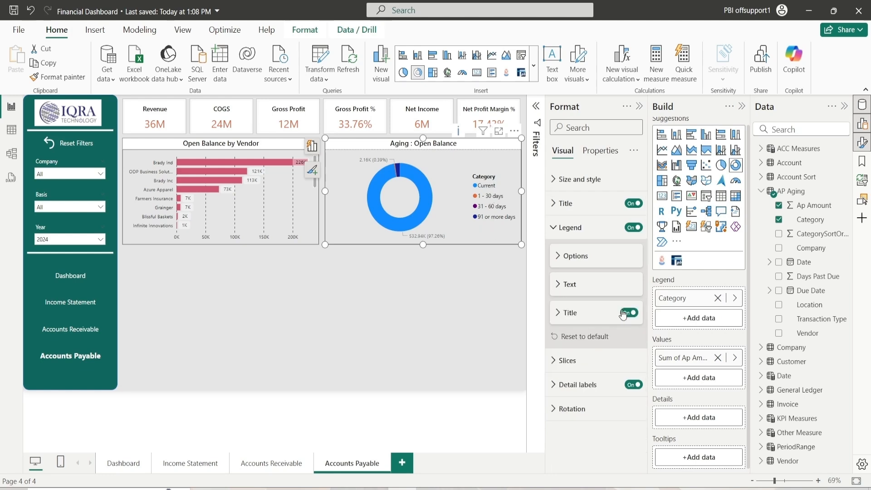
left_click(629, 313)
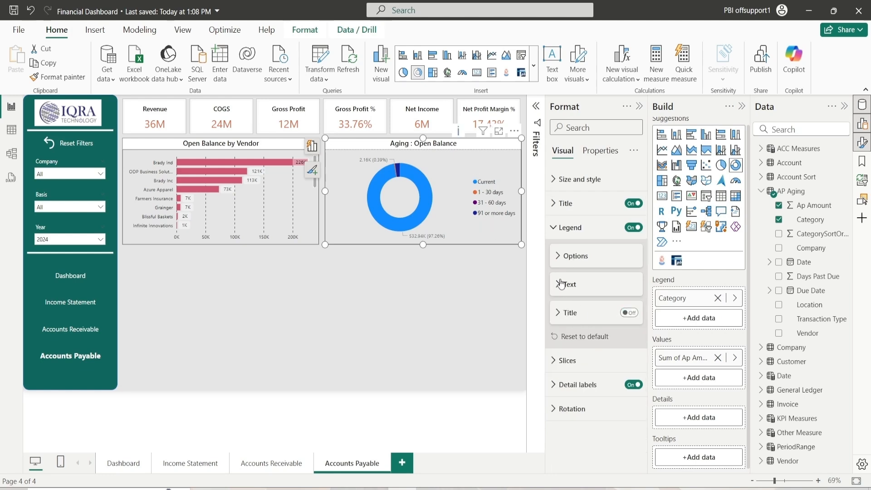
Try several legend positions, finally returning it to Center right
left_click(575, 255)
left_click(568, 287)
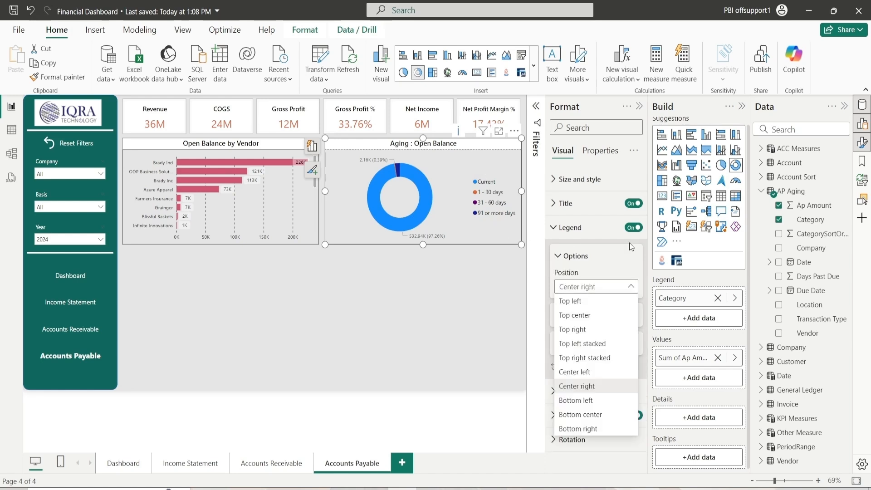
left_click(588, 300)
left_click(589, 287)
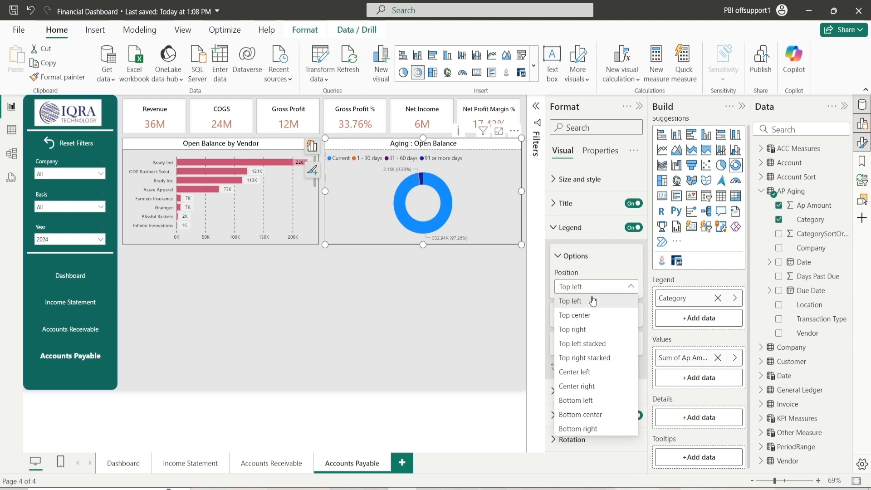
left_click(589, 329)
left_click(593, 287)
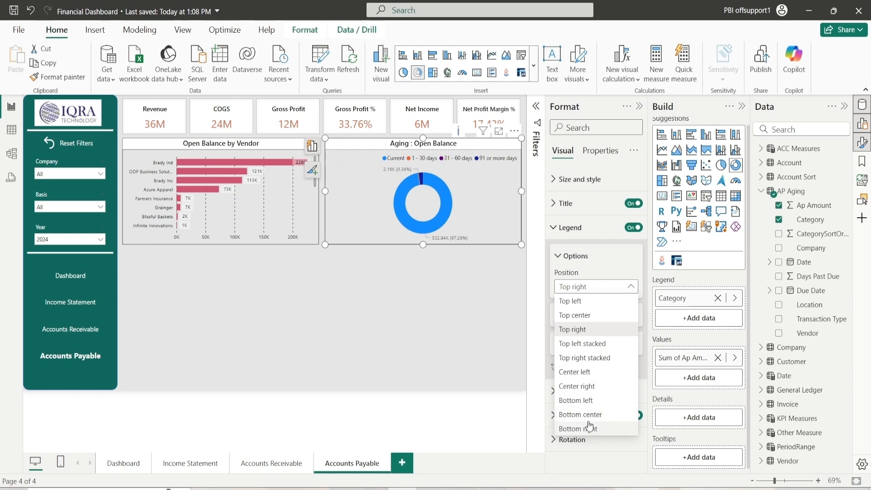
left_click(597, 365)
left_click(596, 286)
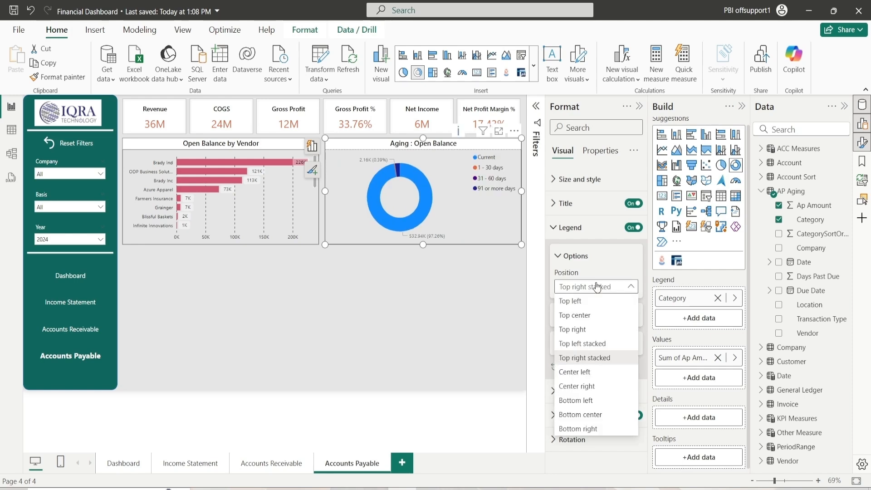
left_click(590, 372)
left_click(594, 287)
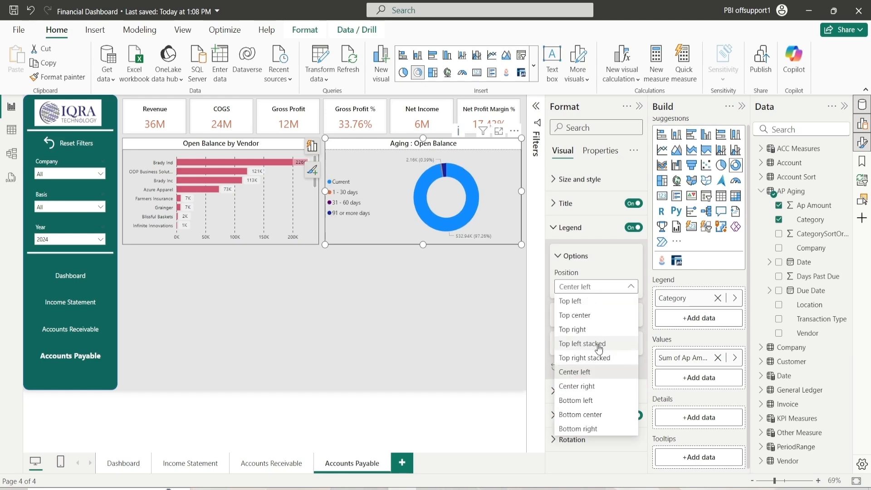
left_click(592, 386)
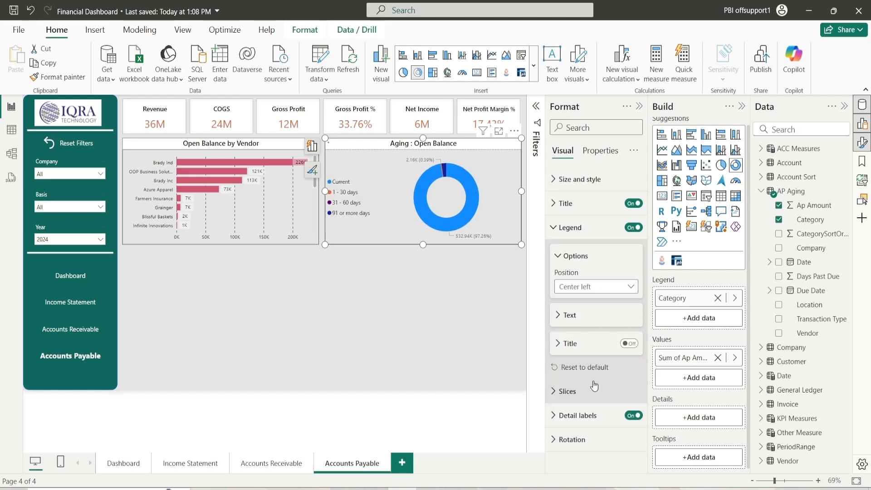
left_click(564, 255)
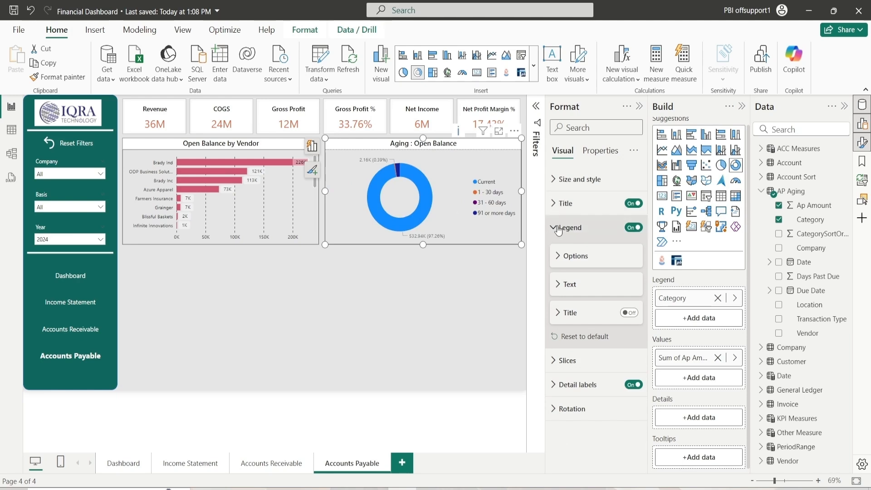
left_click(559, 229)
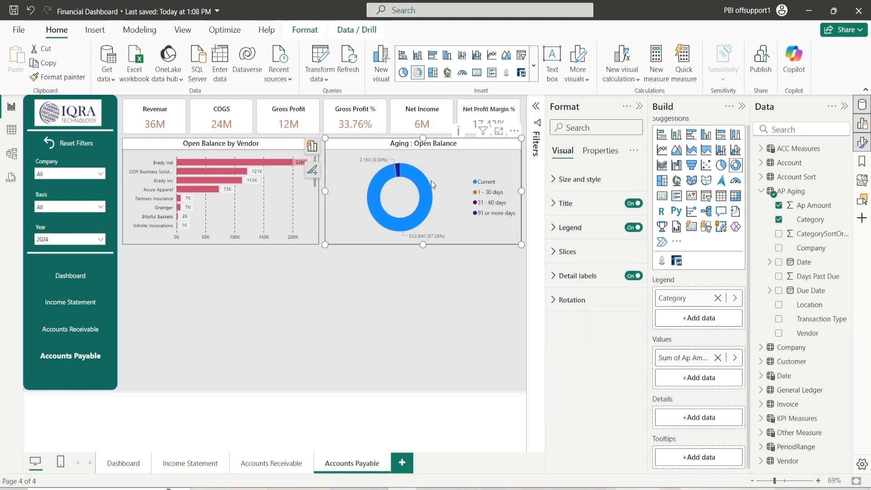
Inspect the slice colors and the detail label position and label contents options
left_click(563, 253)
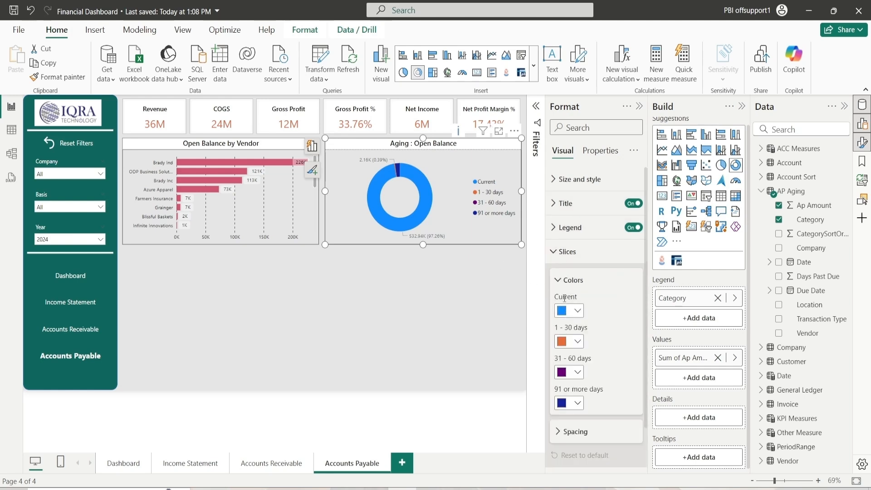
left_click(564, 282)
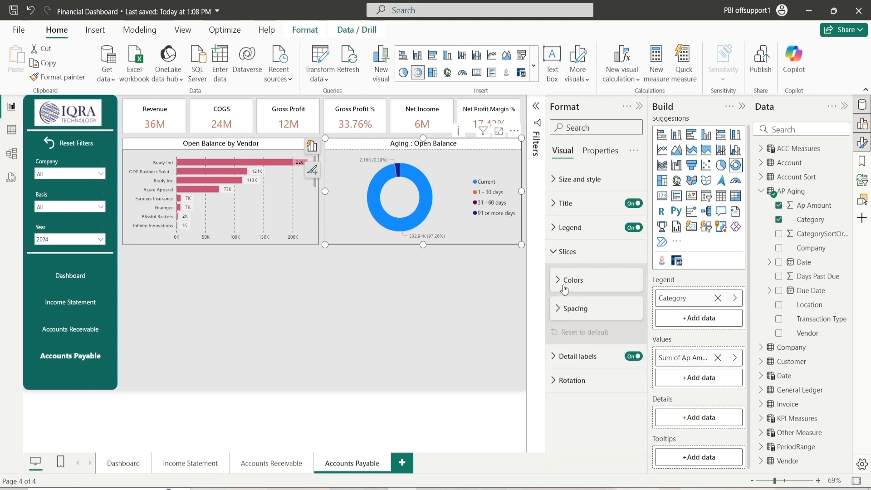
left_click(566, 252)
left_click(578, 276)
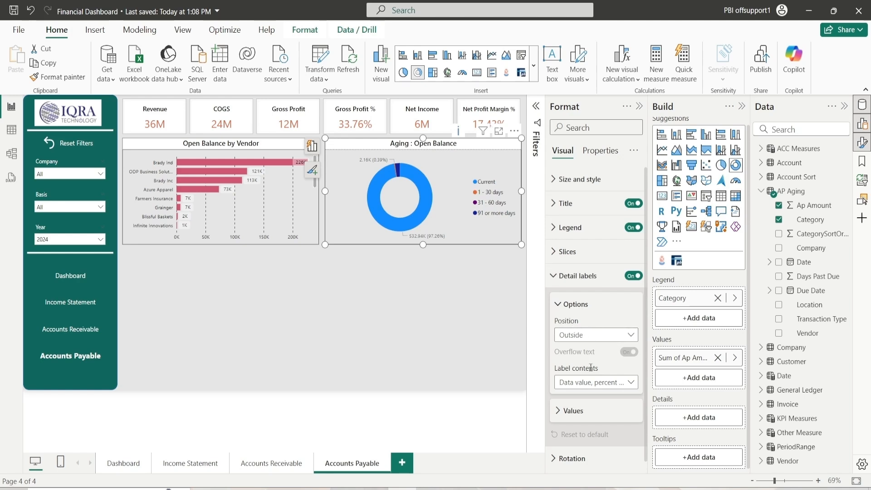
left_click(580, 338)
left_click(606, 351)
left_click(574, 384)
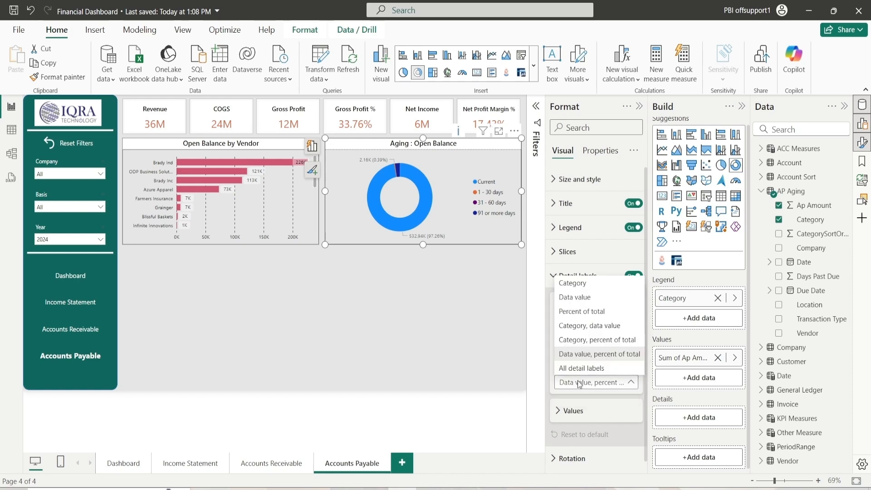
left_click(581, 385)
left_click(587, 386)
left_click(597, 382)
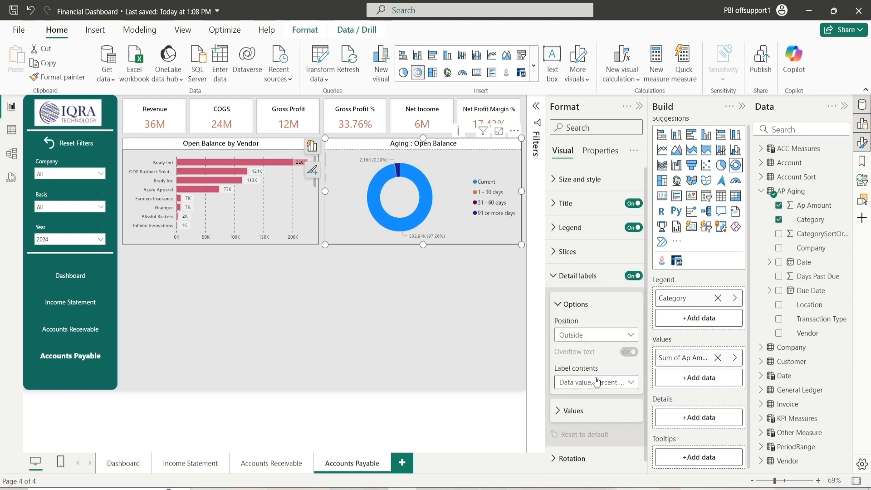
Set the detail label values' font size to 10 and color to black
left_click(568, 312)
left_click(571, 342)
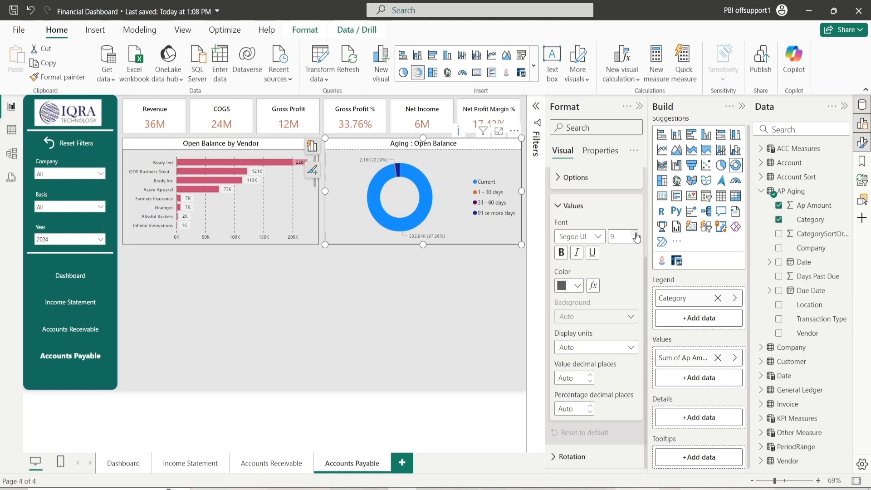
left_click(569, 285)
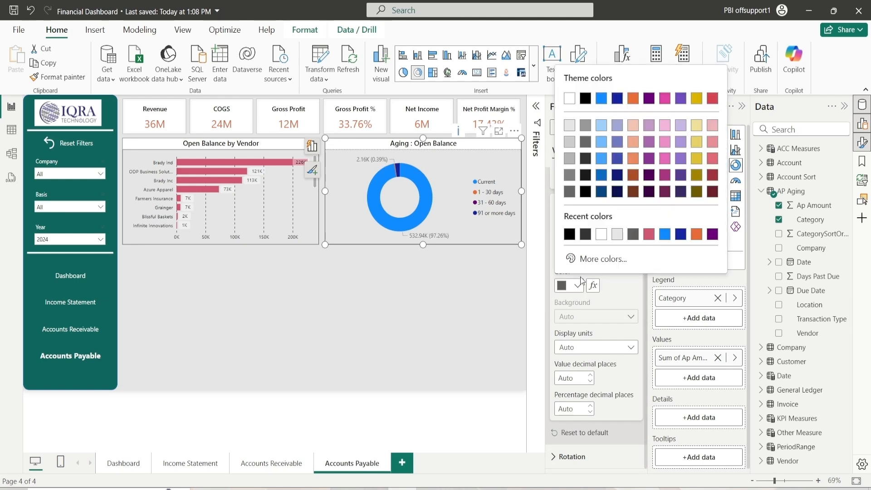
left_click(585, 192)
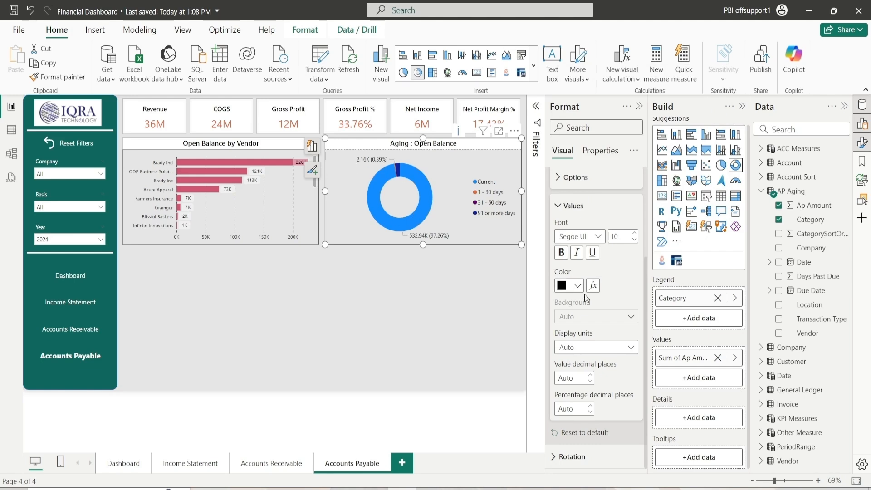
Review the detail label values' display units and decimal place options
left_click(559, 203)
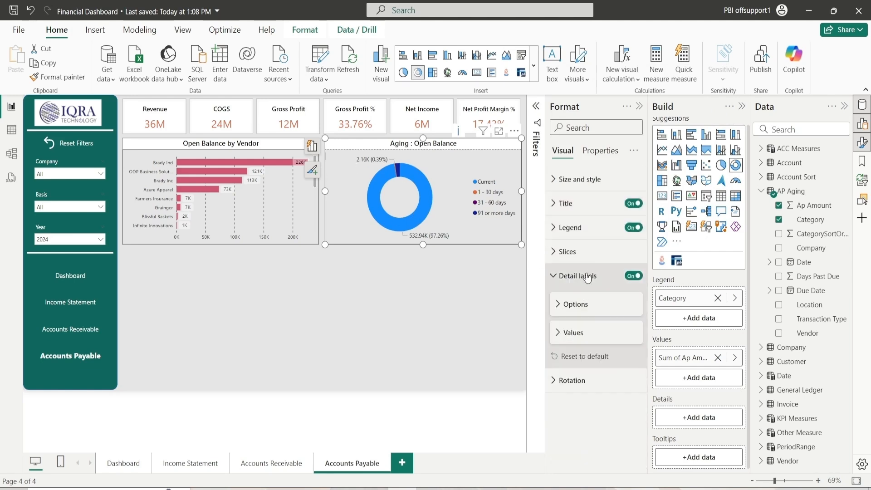
left_click(571, 339)
scroll(580, 399, "down", 3)
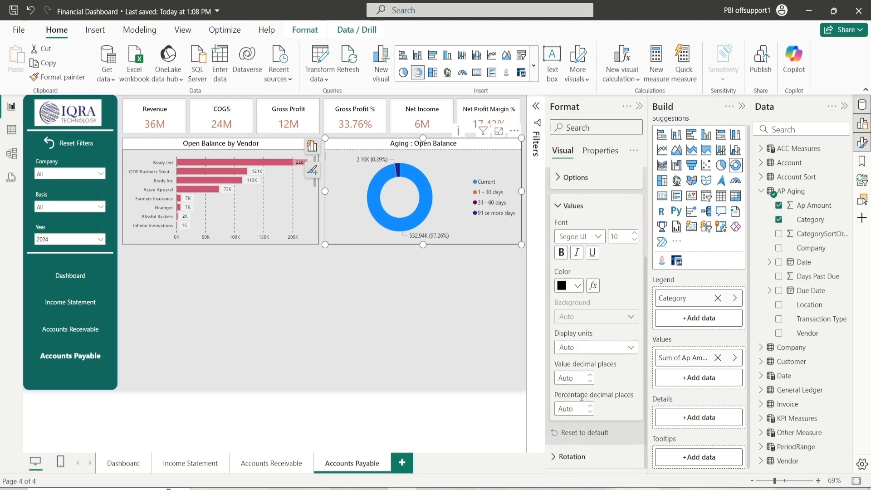
left_click(573, 347)
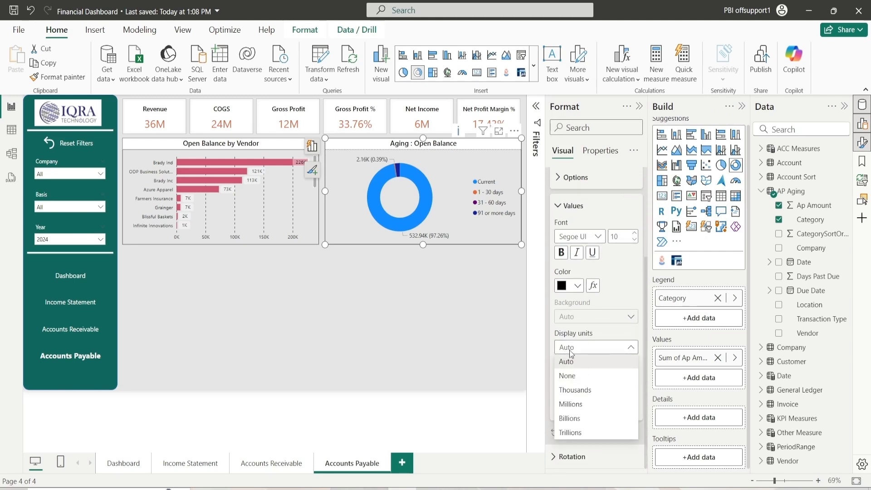
left_click(581, 348)
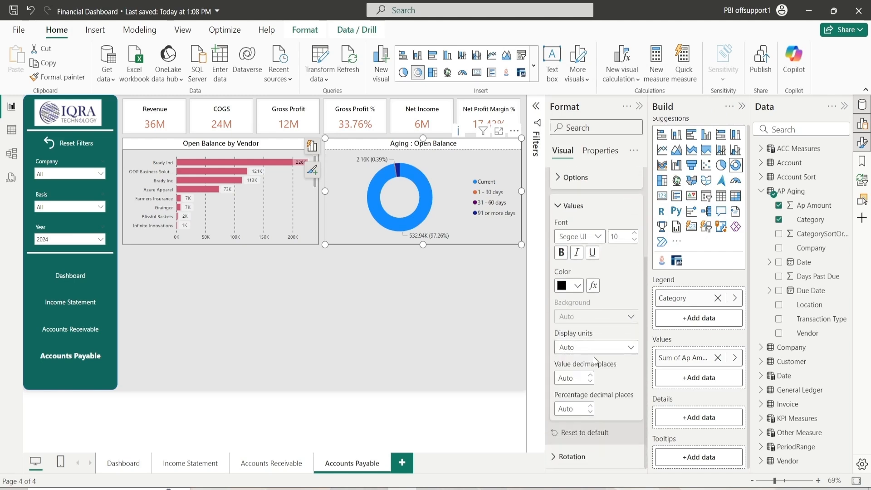
scroll(592, 363, "up", 2)
scroll(589, 364, "down", 2)
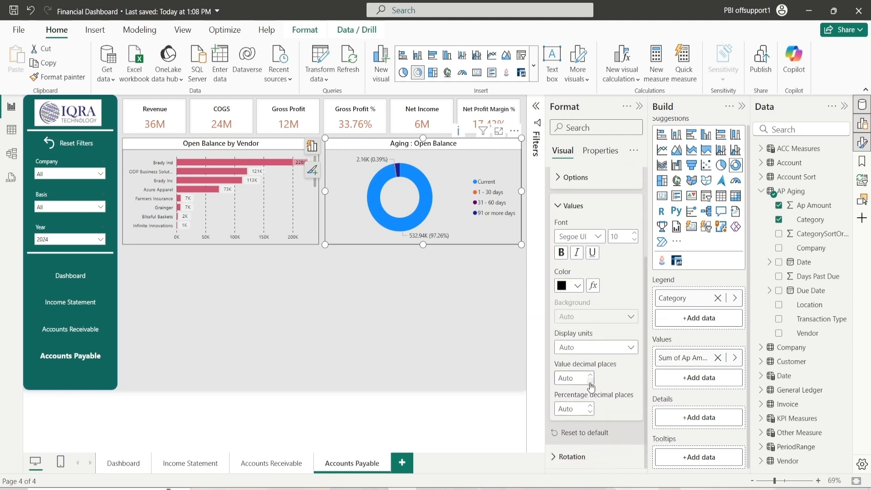
scroll(576, 359, "up", 1)
scroll(575, 359, "down", 1)
left_click(573, 206)
left_click(577, 280)
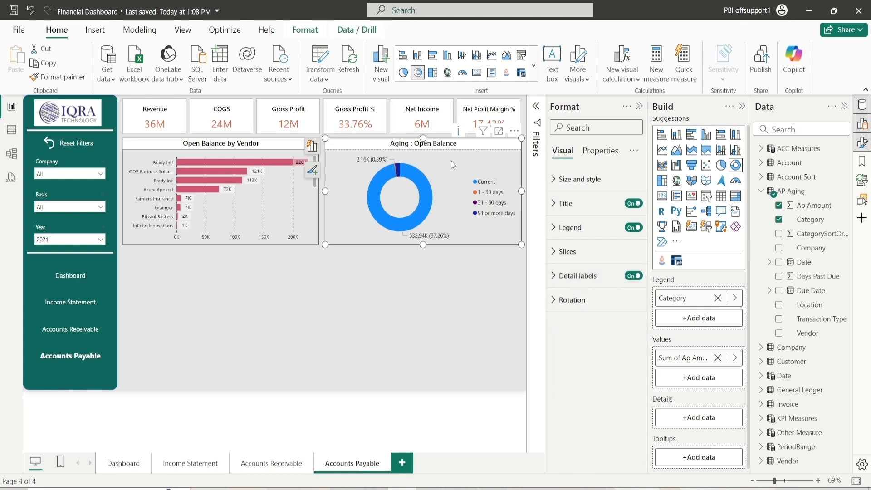
Insert a matrix visual below the charts, set its height to 340 and vertical position to 375, and stretch it to the donut chart's right edge
left_click(387, 260)
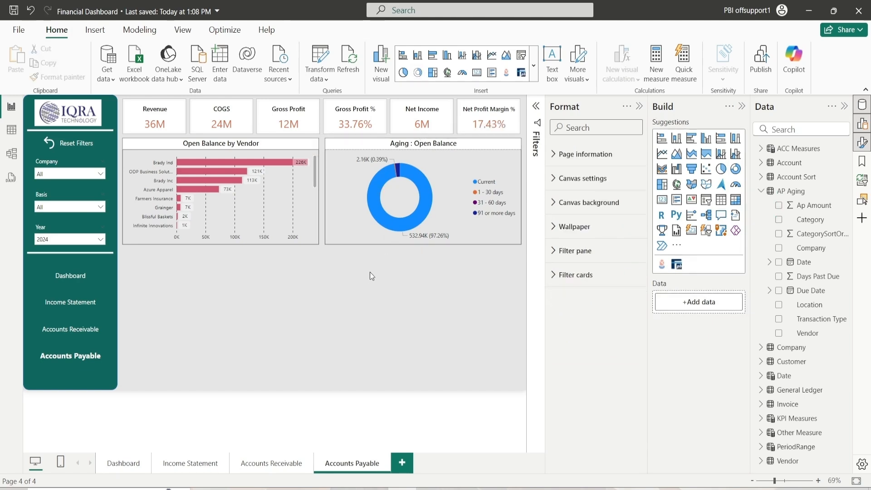
left_click(735, 204)
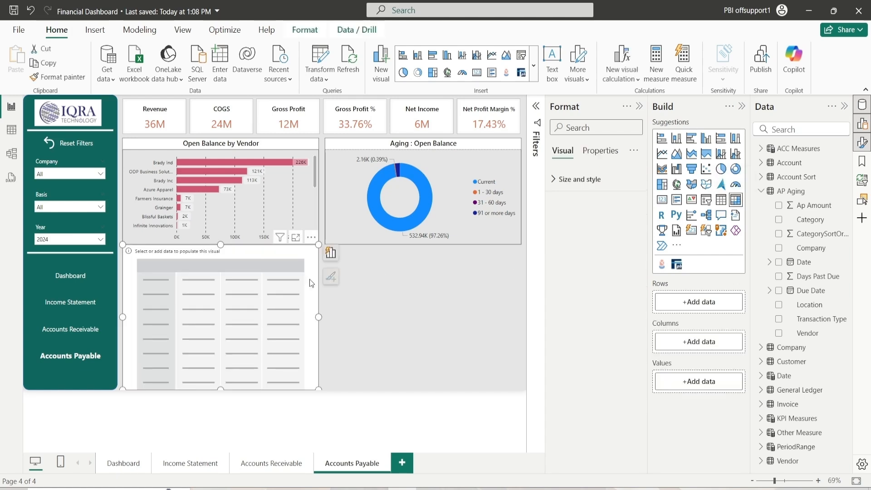
left_click(569, 180)
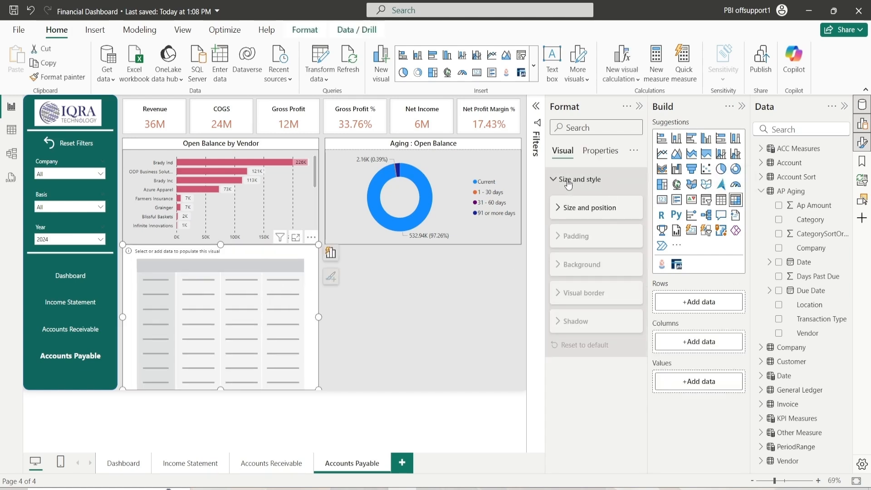
left_click(571, 207)
double_click(570, 240)
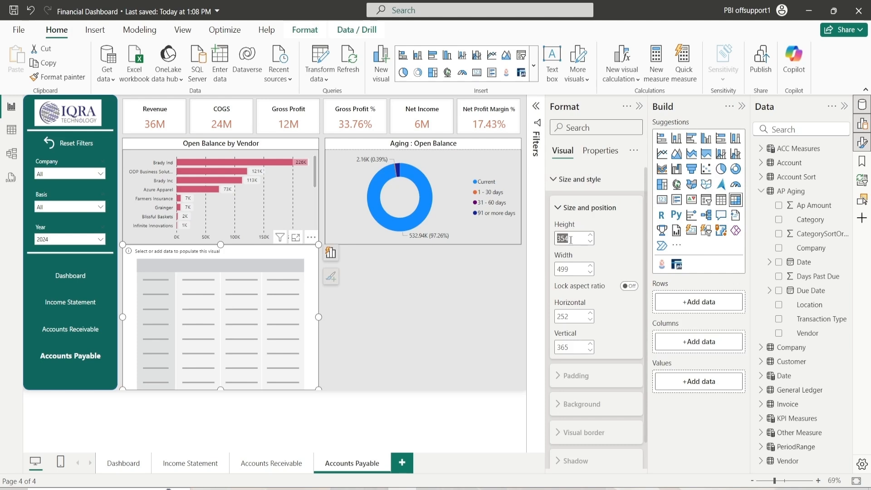
type("340")
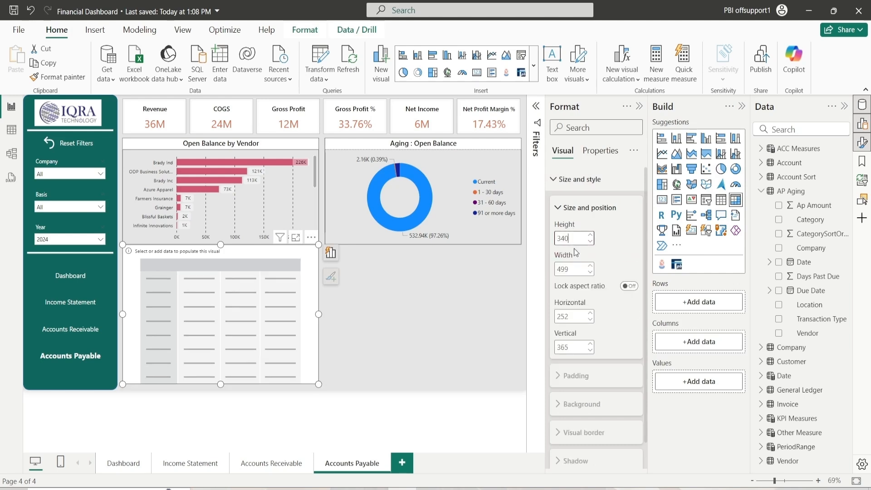
double_click(571, 316)
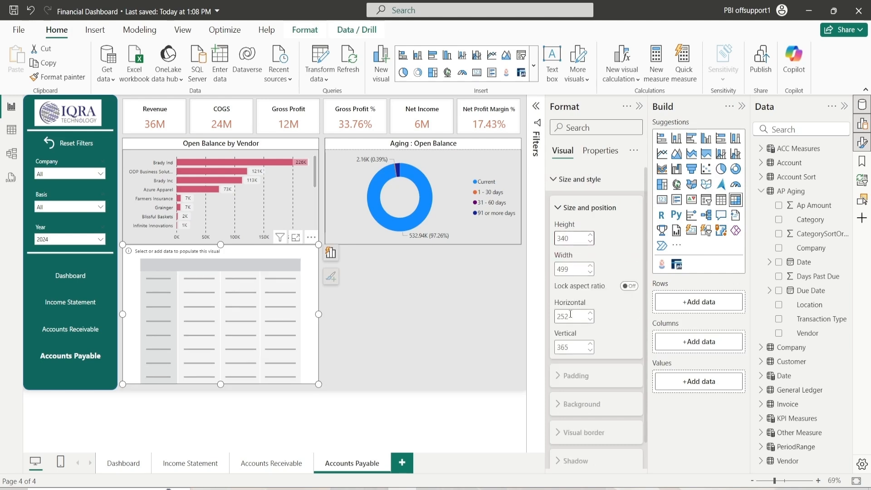
left_click(437, 342)
left_click(312, 281)
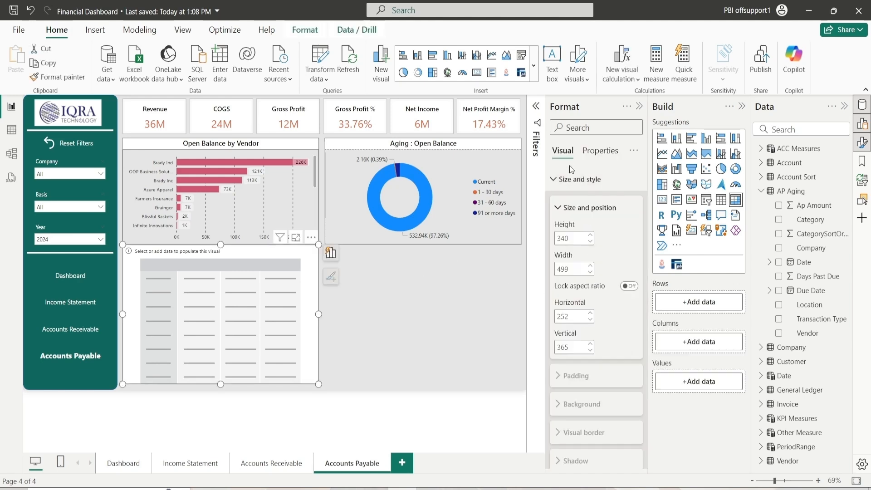
double_click(581, 347)
type("37")
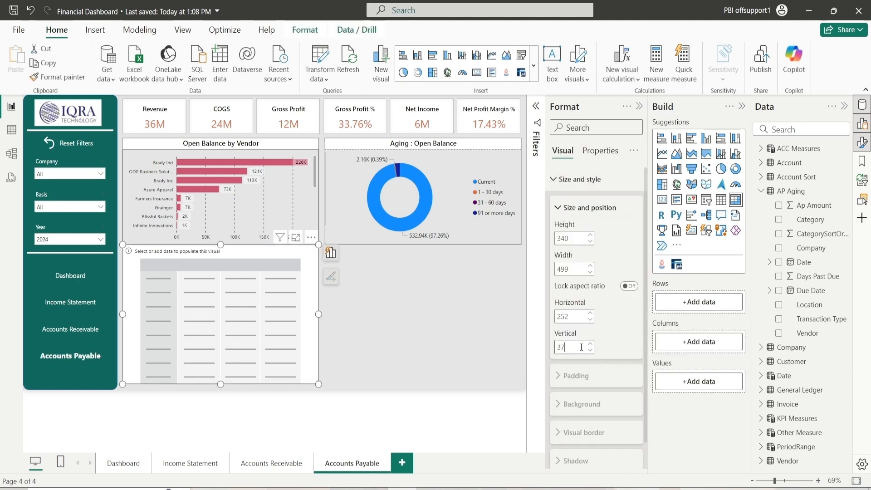
key("Return")
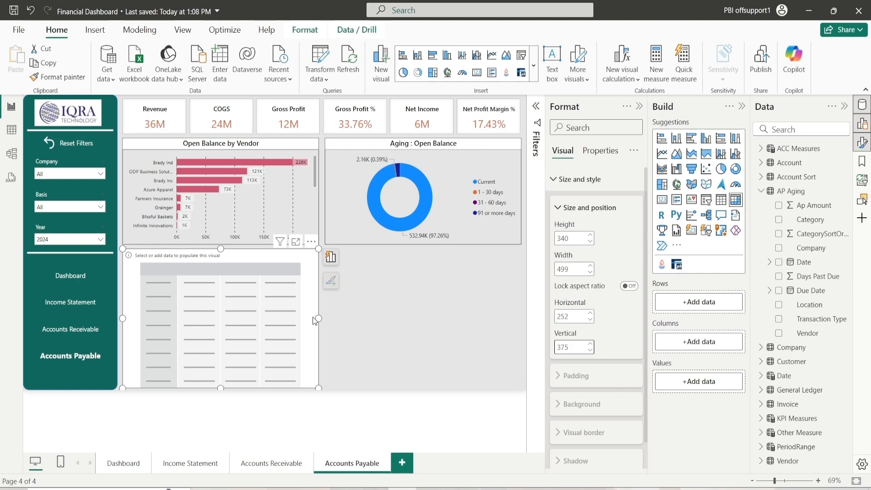
left_click_drag(317, 319, 519, 323)
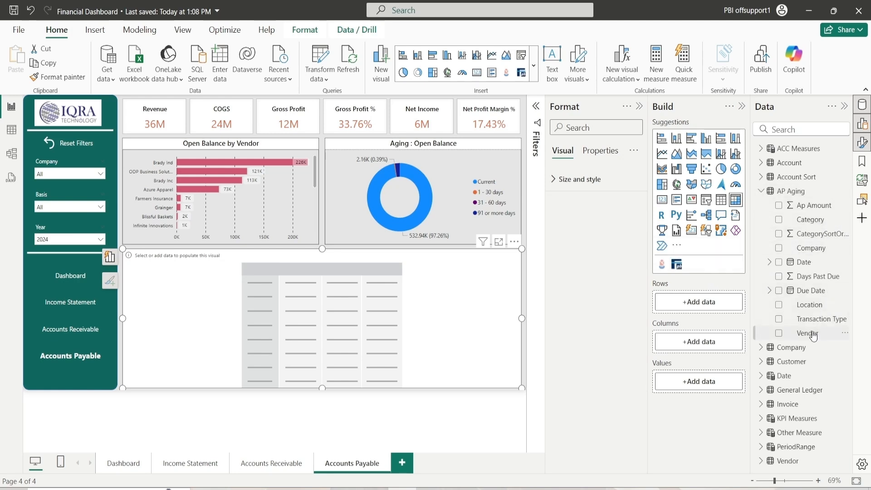
Add Vendor to the matrix rows, Category to columns and Ap Amount to values from the AP Aging table
left_click_drag(812, 334, 703, 307)
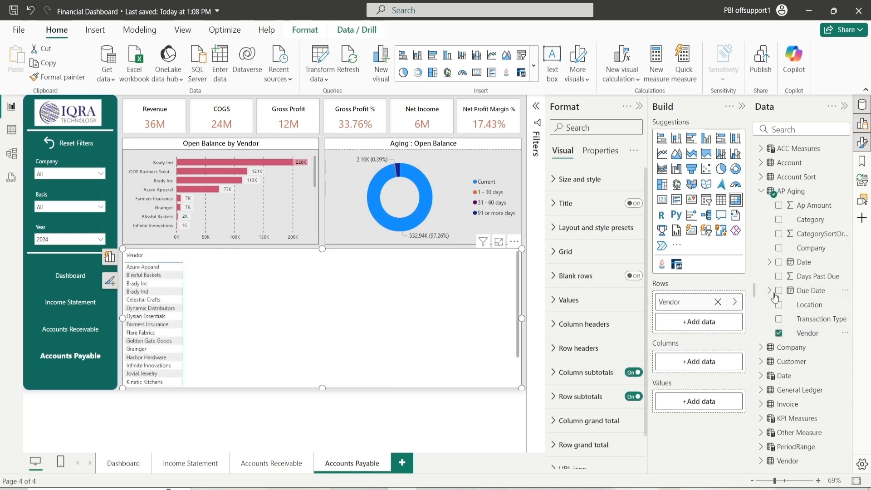
left_click_drag(814, 221, 703, 363)
left_click_drag(803, 208, 699, 427)
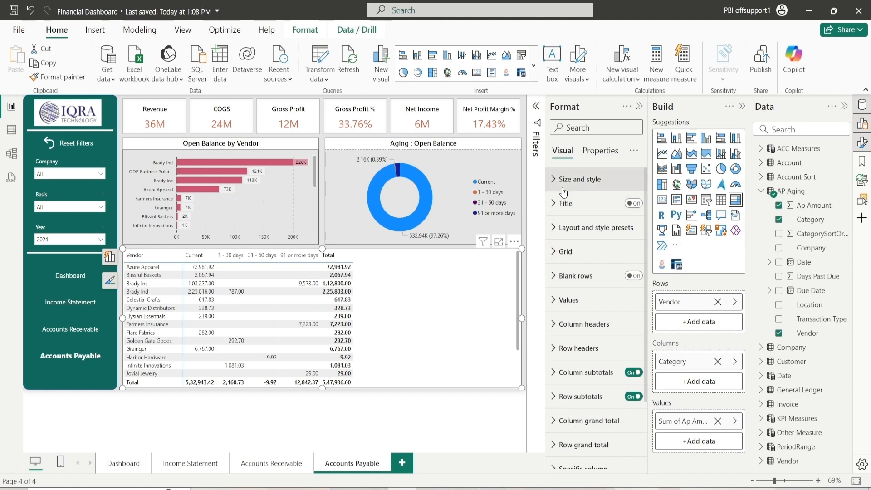
Set the matrix background color to a light gray
left_click(577, 180)
left_click(570, 208)
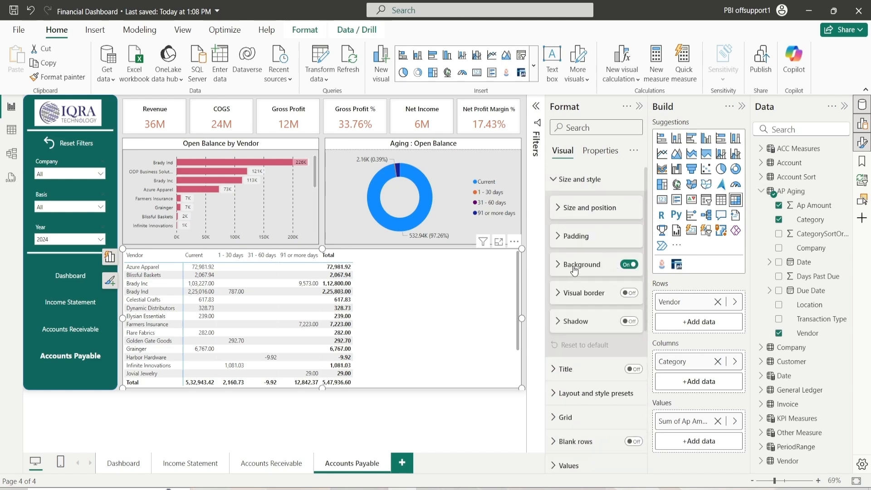
left_click(574, 265)
left_click(573, 295)
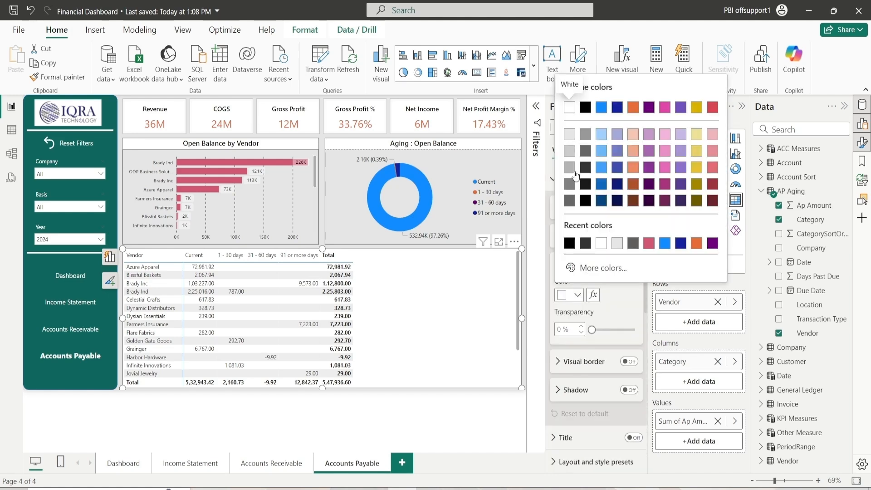
left_click(569, 138)
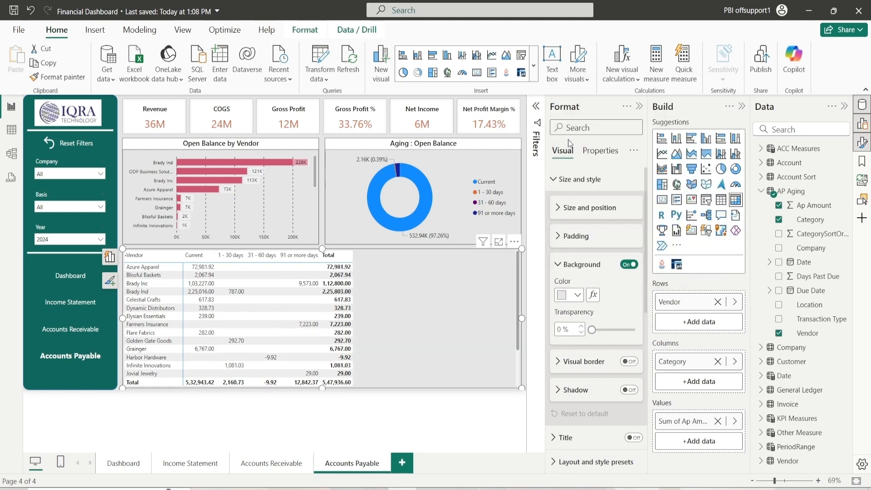
left_click(574, 268)
Turn on the matrix's visual border
left_click(629, 293)
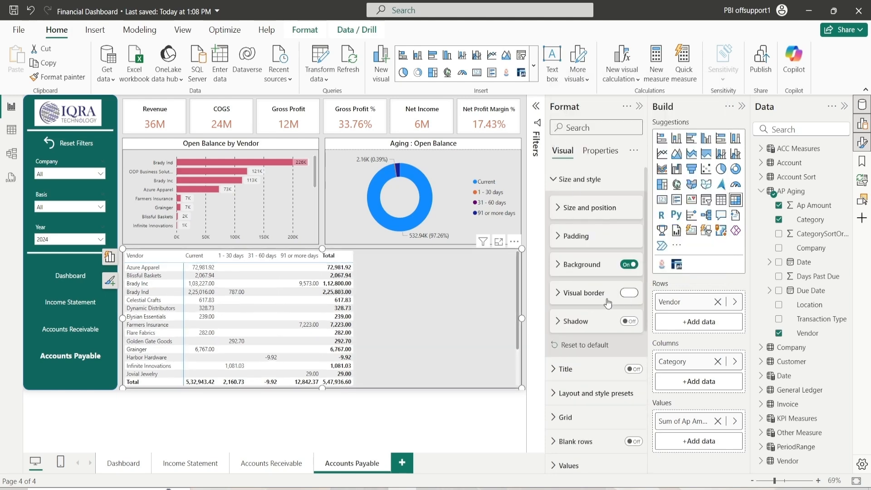
left_click(607, 295)
left_click(576, 323)
left_click(583, 202)
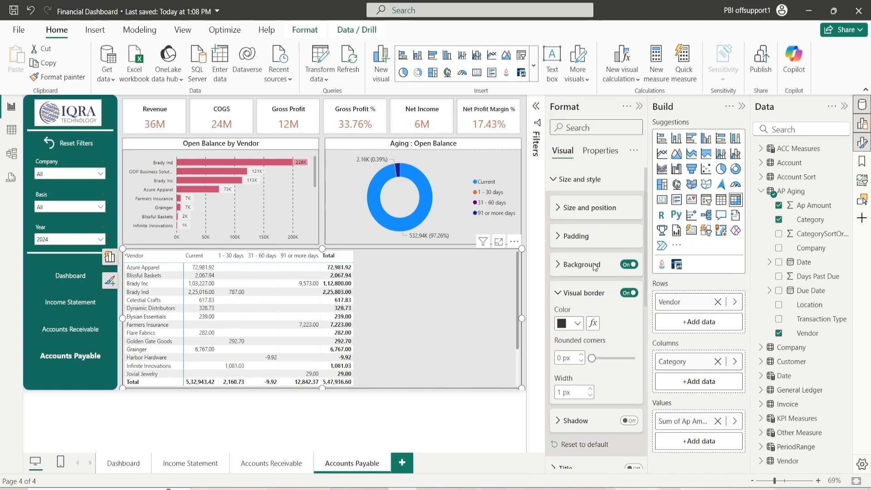
left_click(569, 294)
left_click(577, 189)
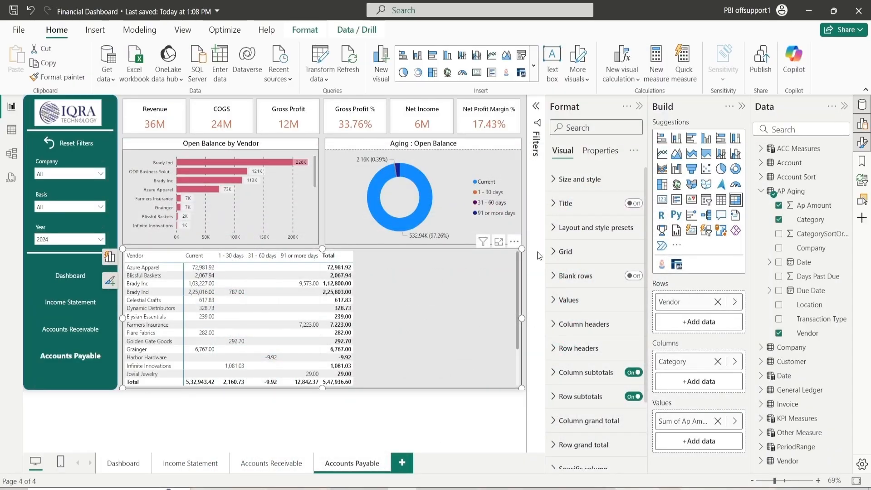
Turn on both horizontal and vertical gridlines for the matrix
left_click(564, 252)
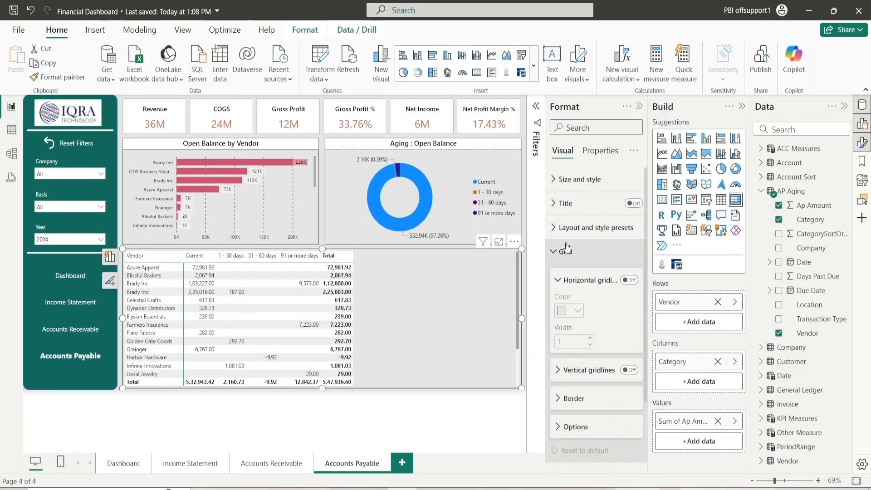
left_click(628, 282)
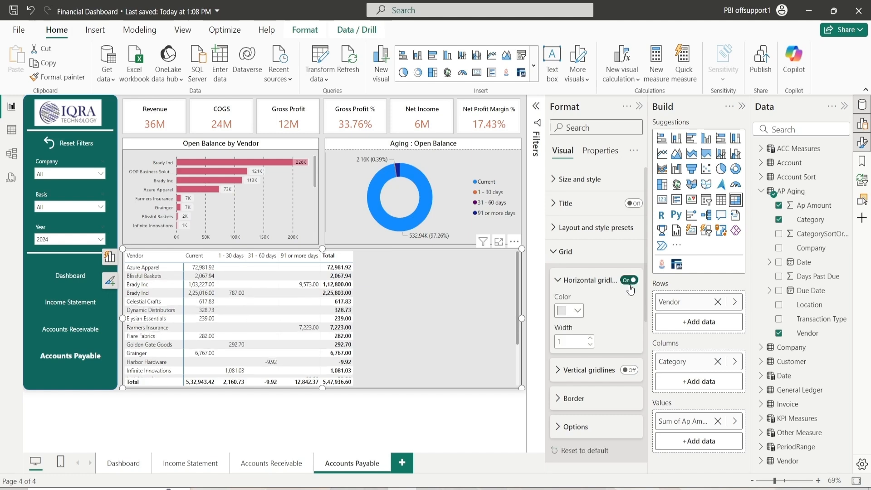
left_click(629, 370)
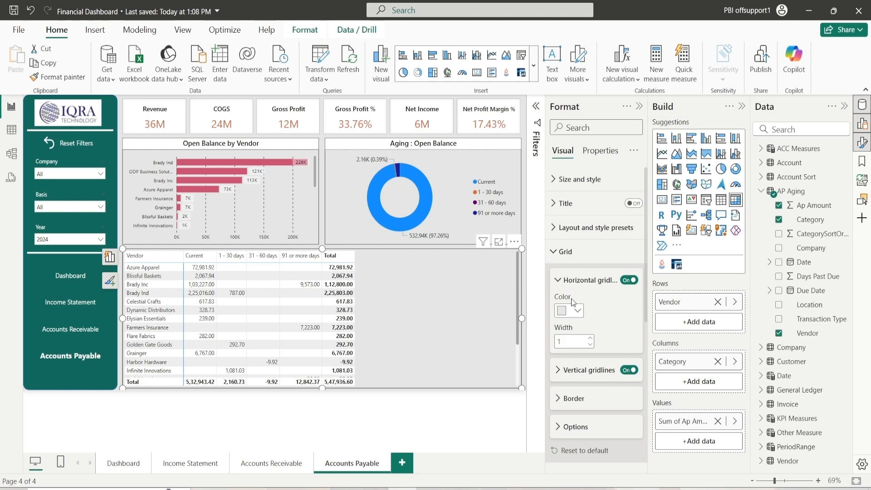
left_click(569, 281)
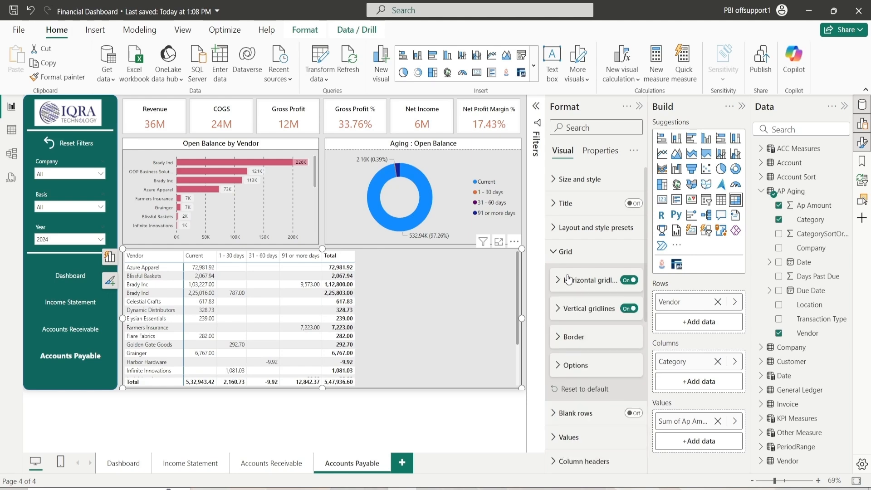
Set the matrix's vertical gridline color to a darker gray
left_click(574, 308)
left_click(578, 338)
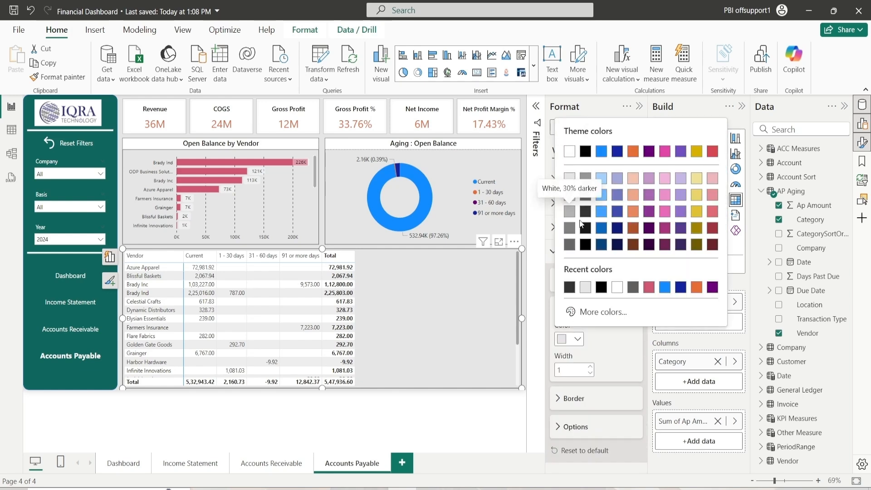
left_click(570, 228)
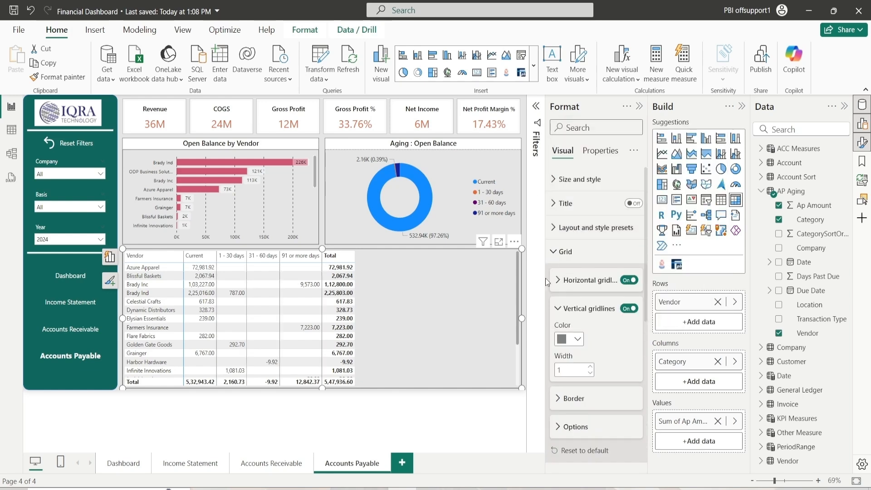
left_click(560, 311)
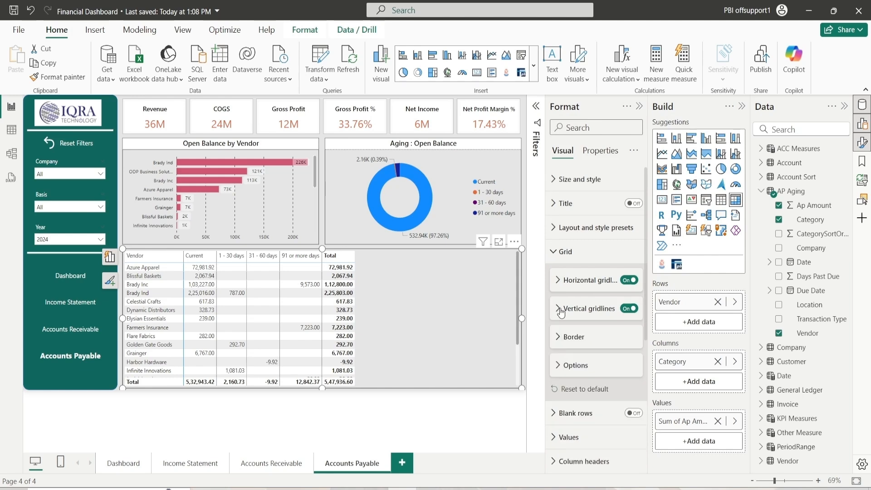
Set the matrix grid border color to black, 10% lighter
left_click(562, 337)
scroll(576, 295, "down", 5)
scroll(577, 291, "up", 3)
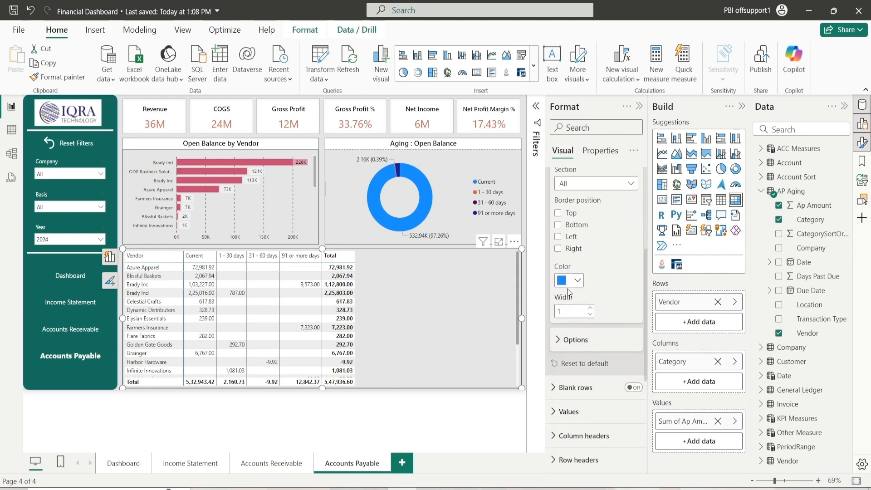
left_click(578, 283)
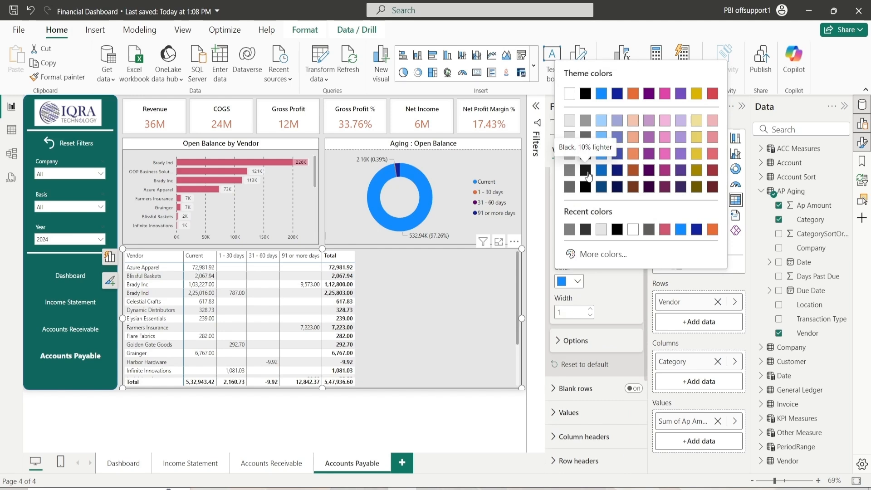
left_click(586, 171)
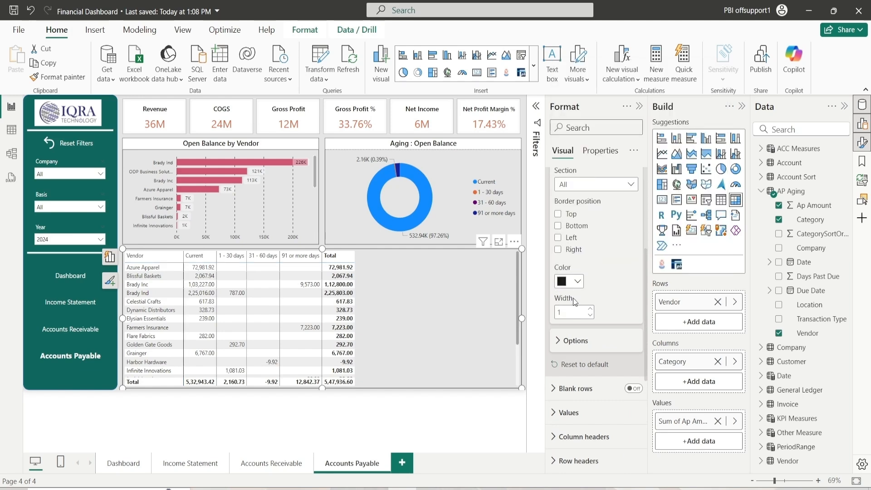
Set the matrix grid row padding to 2
scroll(574, 299, "up", 2)
left_click(565, 252)
left_click(564, 285)
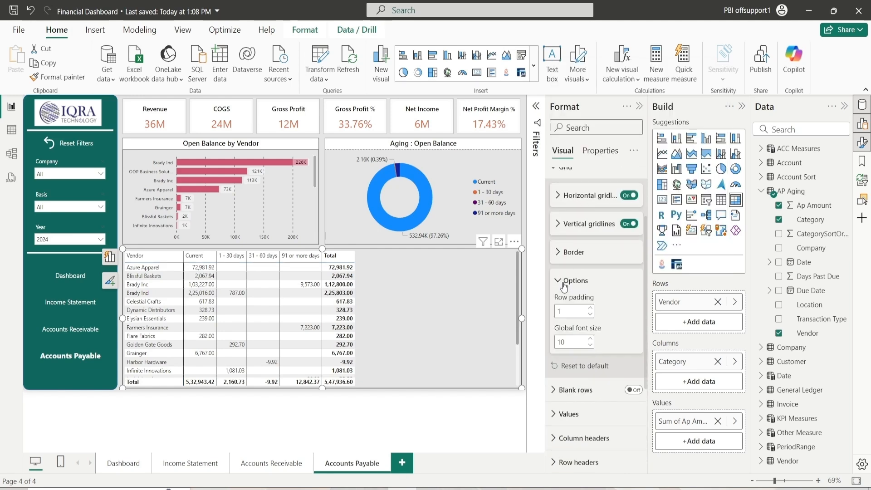
left_click(590, 309)
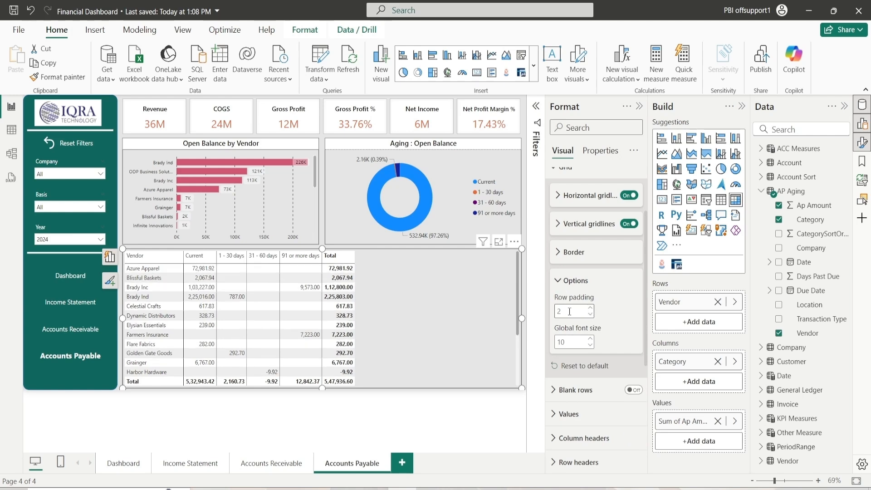
Set the matrix values font size to 12
scroll(586, 310, "up", 3)
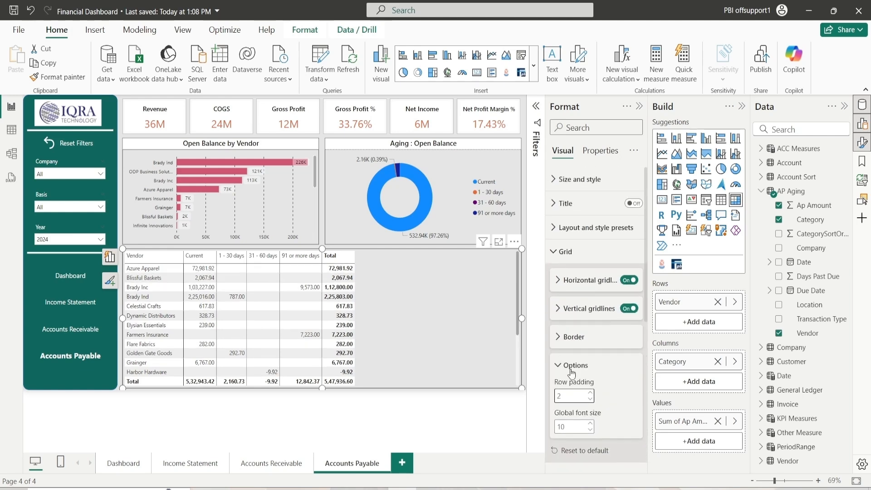
left_click(570, 365)
left_click(584, 251)
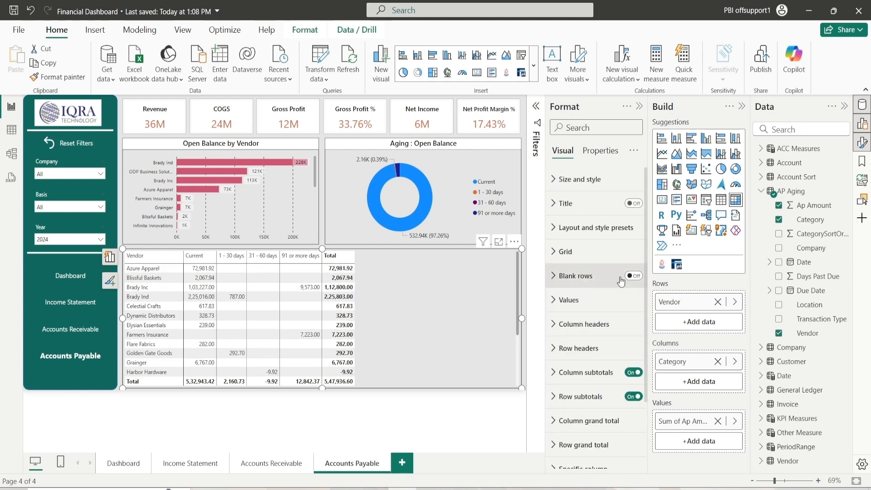
left_click(584, 299)
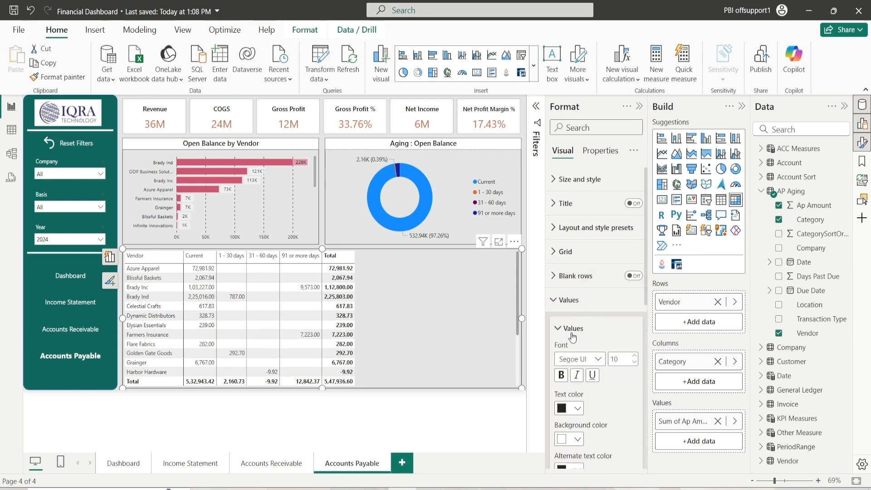
scroll(573, 336, "down", 2)
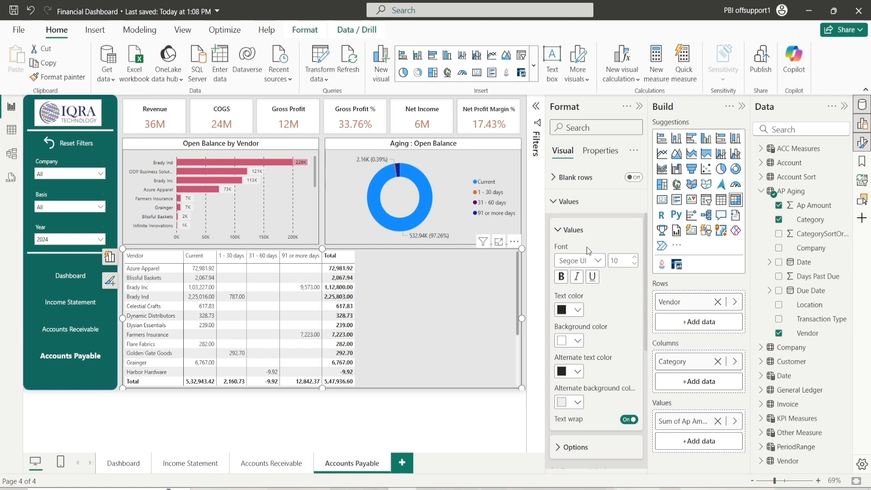
left_click(636, 257)
left_click(635, 257)
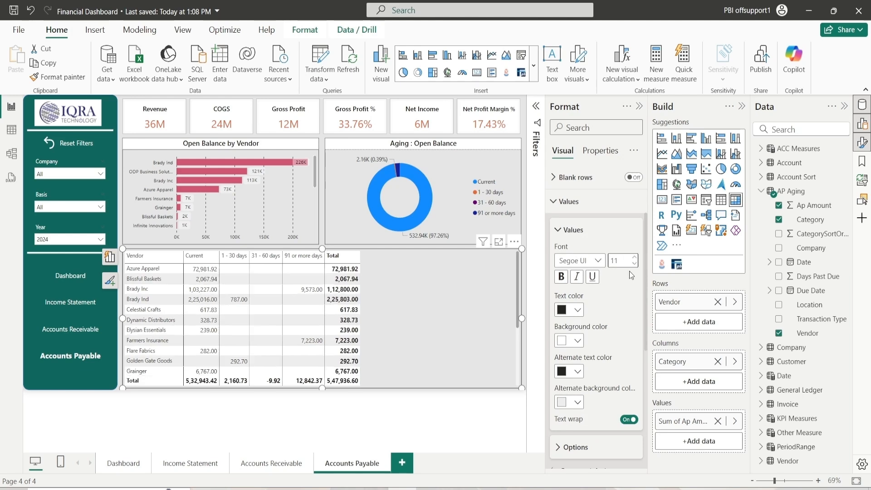
Set the matrix values text and alternate text colors to black and the background color to white
left_click(577, 310)
left_click(585, 222)
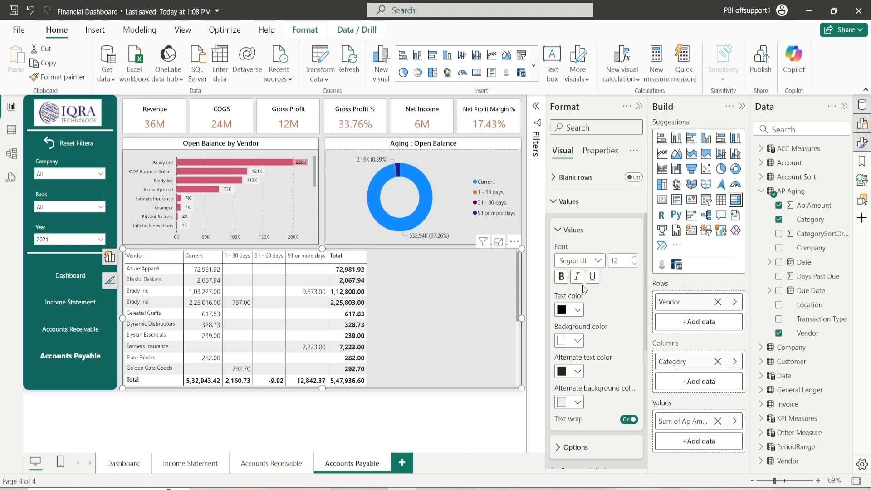
left_click(577, 341)
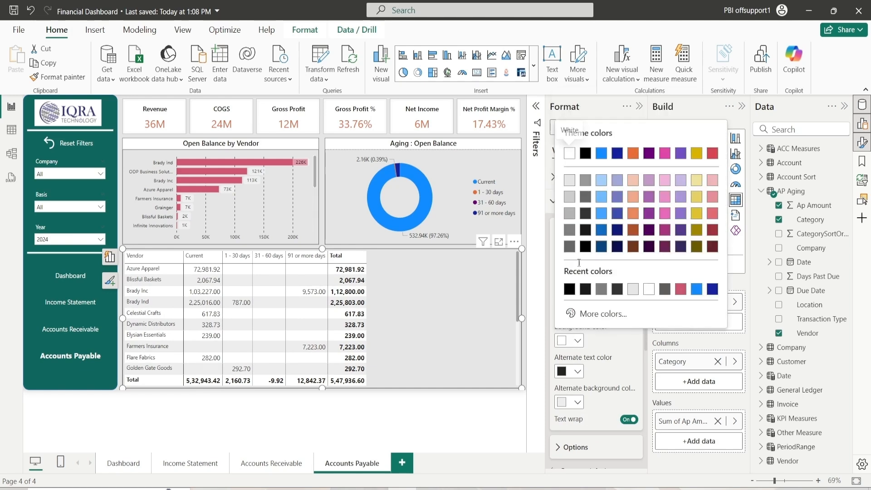
left_click(650, 292)
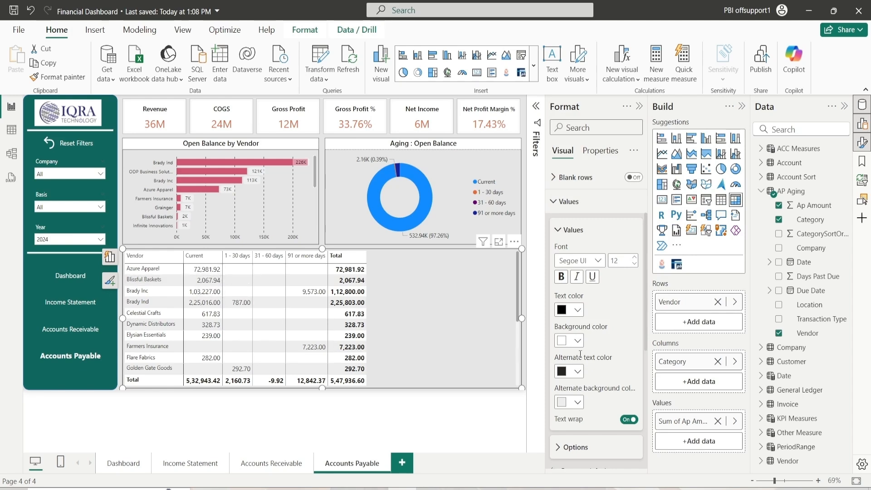
left_click(578, 372)
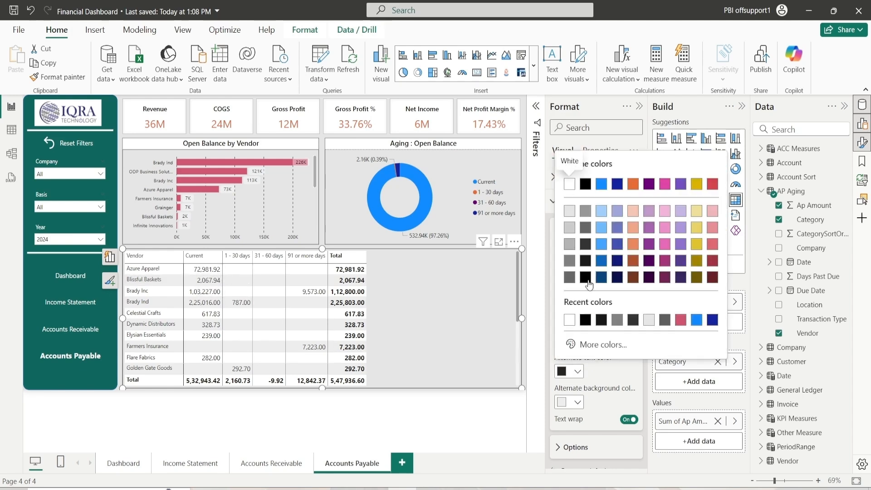
left_click(586, 278)
Set the values alternate background color to a custom light gray, #D8D7D7
left_click(568, 402)
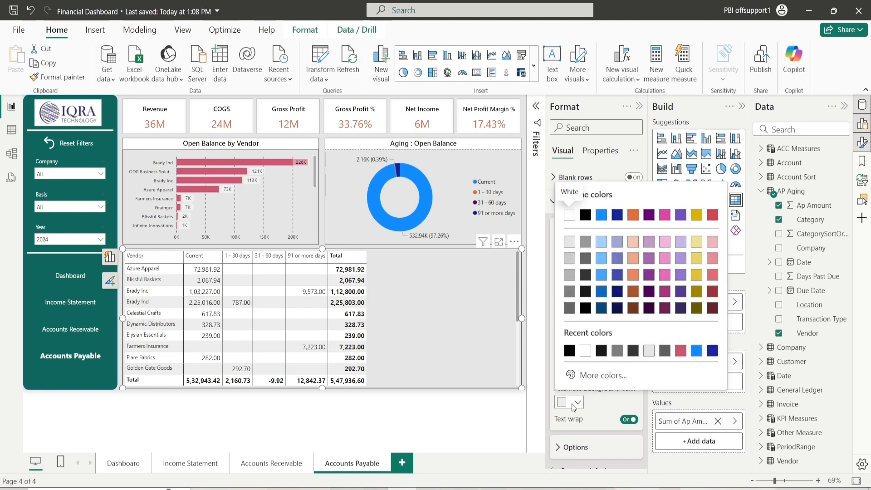
left_click(588, 383)
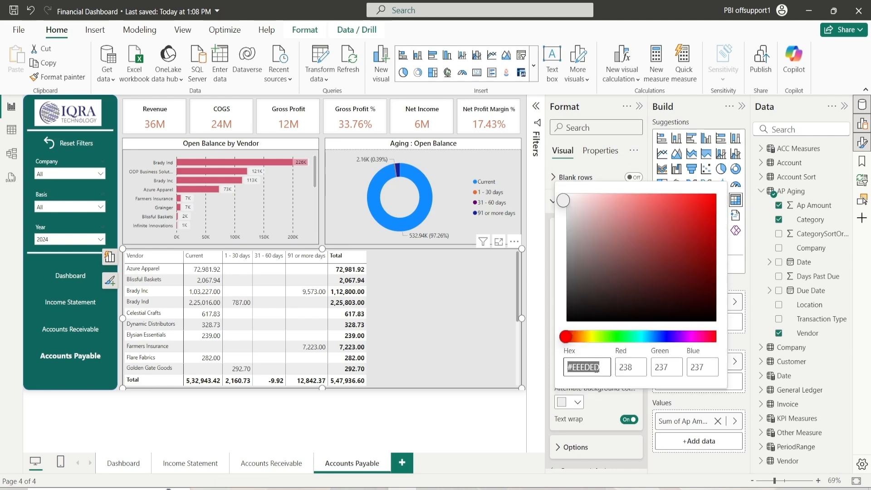
left_click(565, 205)
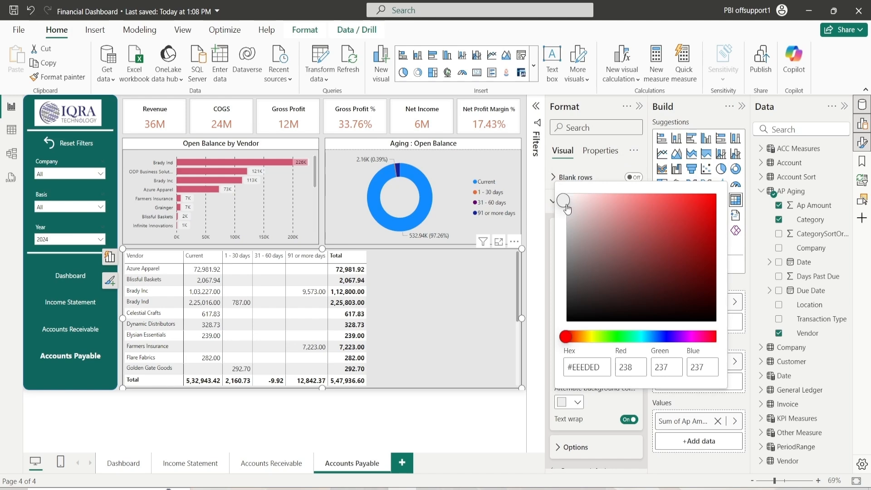
left_click_drag(565, 205, 566, 210)
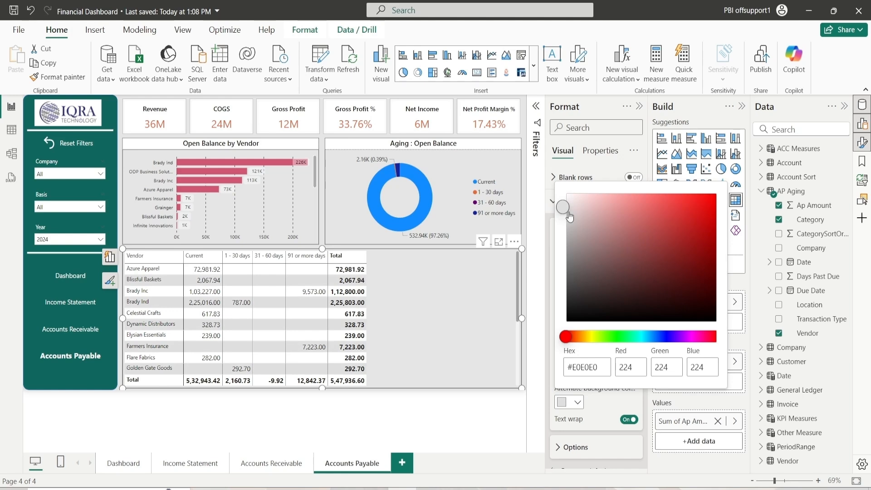
left_click_drag(566, 209, 568, 214)
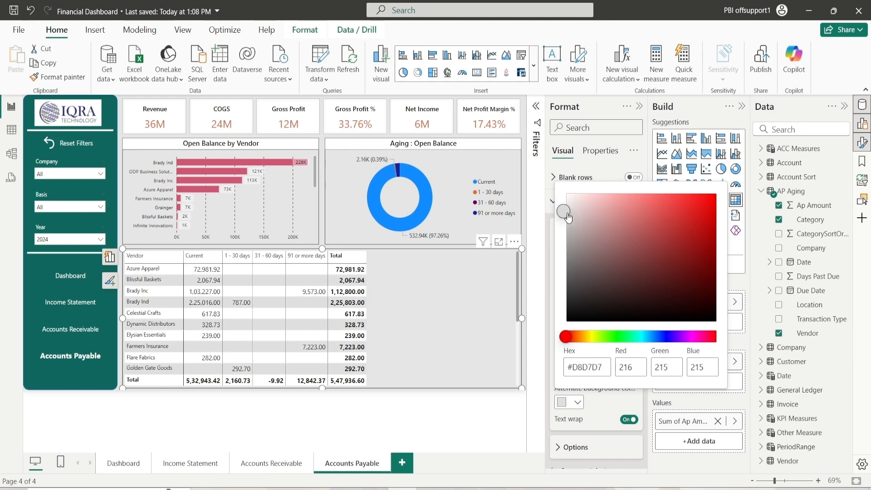
left_click(598, 404)
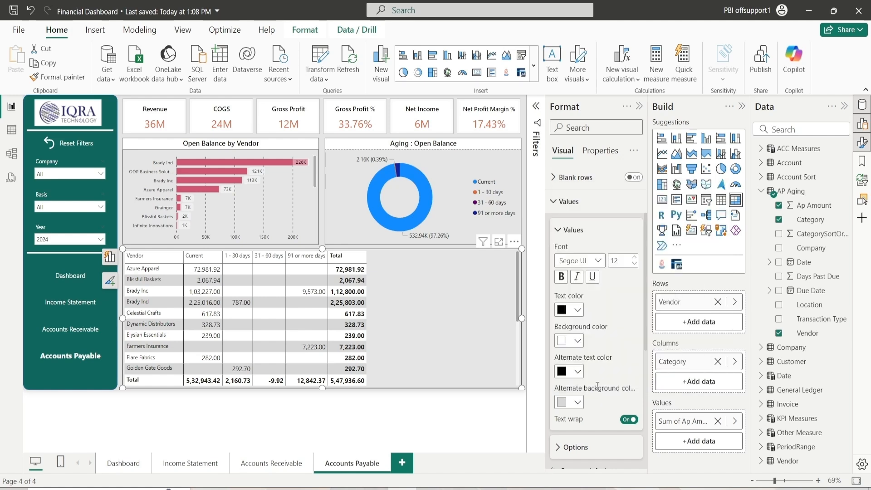
Set the matrix column headers font size to 12
left_click(574, 231)
left_click(586, 260)
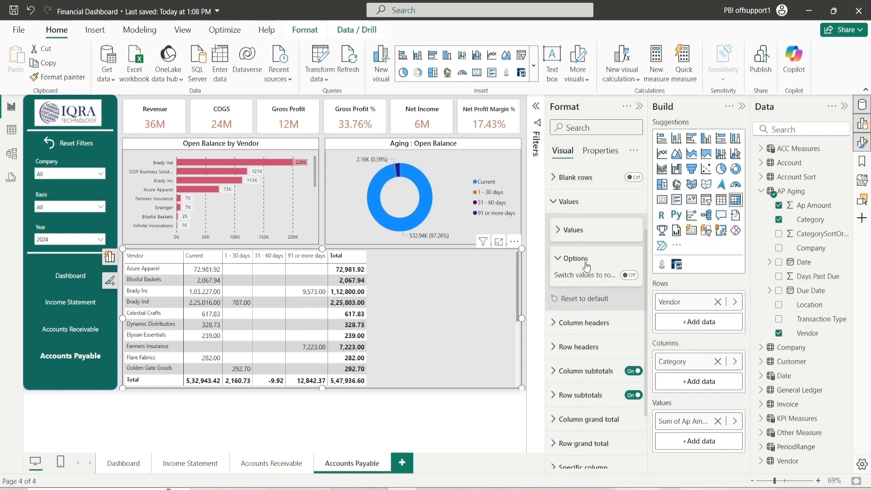
left_click(583, 261)
left_click(574, 202)
left_click(568, 216)
left_click(569, 217)
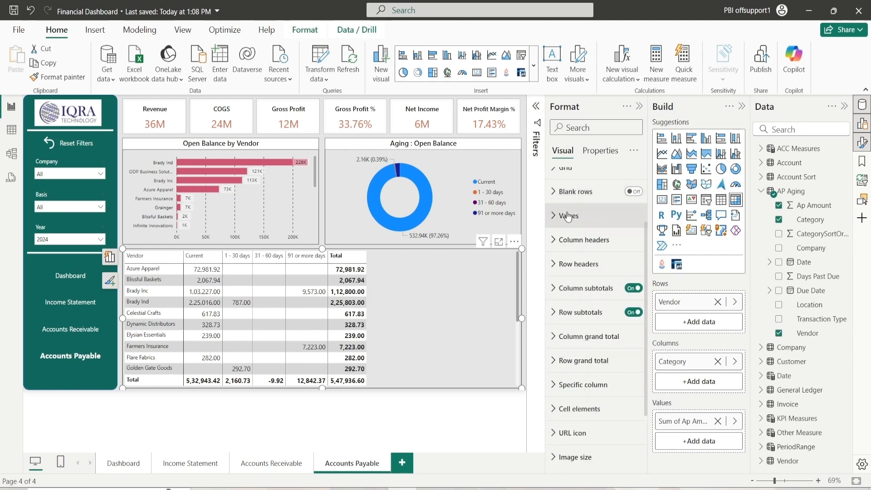
left_click(577, 239)
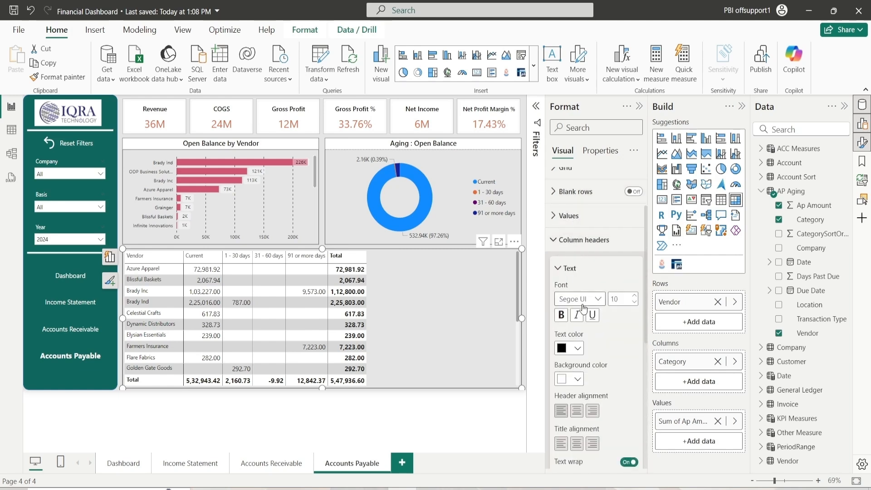
left_click(637, 298)
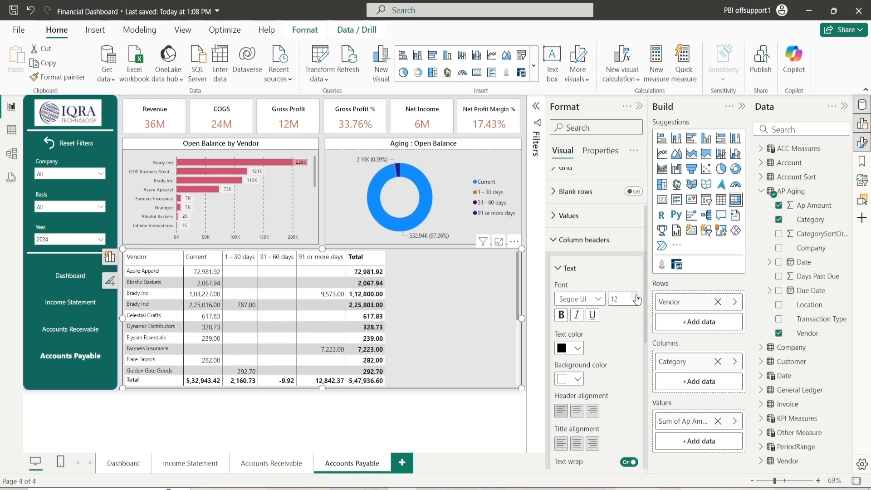
Set the column header text color to black and background color to white
left_click(578, 348)
left_click(584, 252)
left_click(578, 379)
left_click(586, 326)
Center the column header alignment and set the title alignment to left
scroll(606, 377, "down", 3)
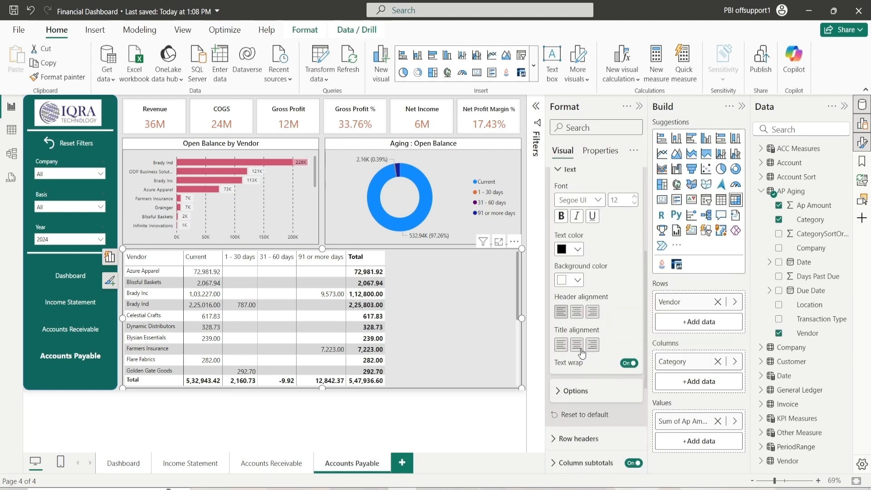
left_click(577, 313)
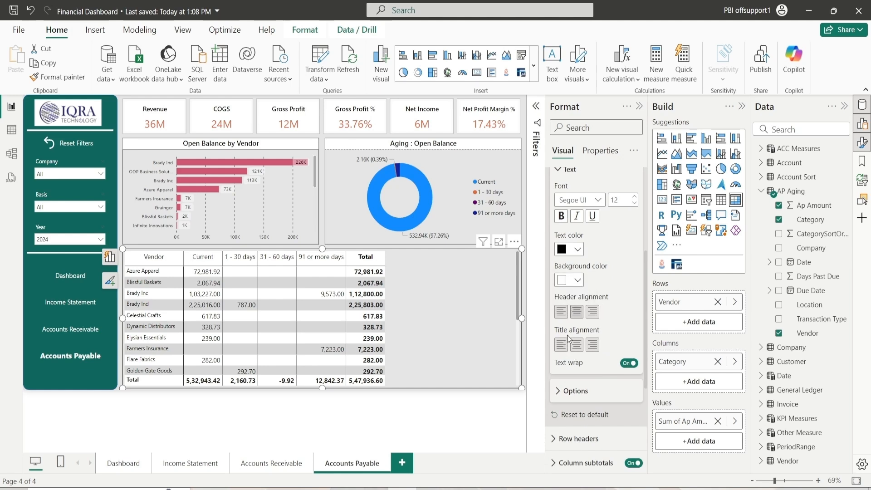
left_click(561, 347)
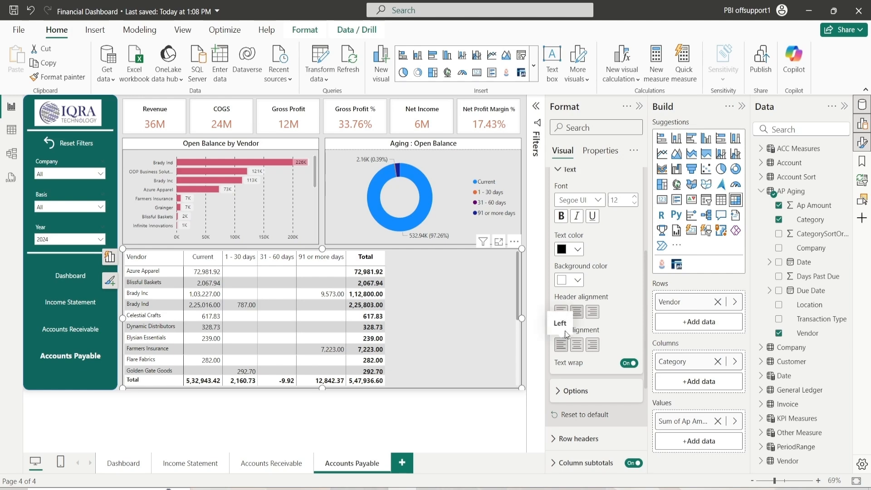
Set the matrix row header text color to black and background color to white
scroll(571, 318, "up", 2)
left_click(579, 272)
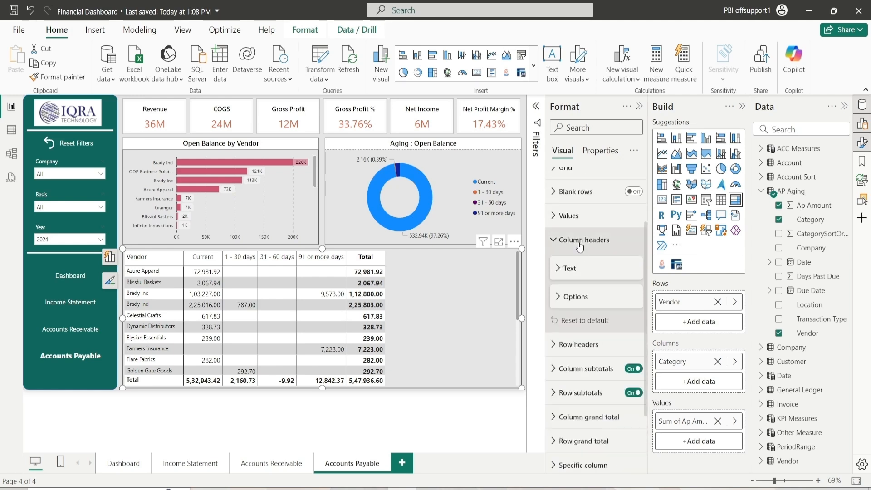
left_click(584, 240)
left_click(583, 265)
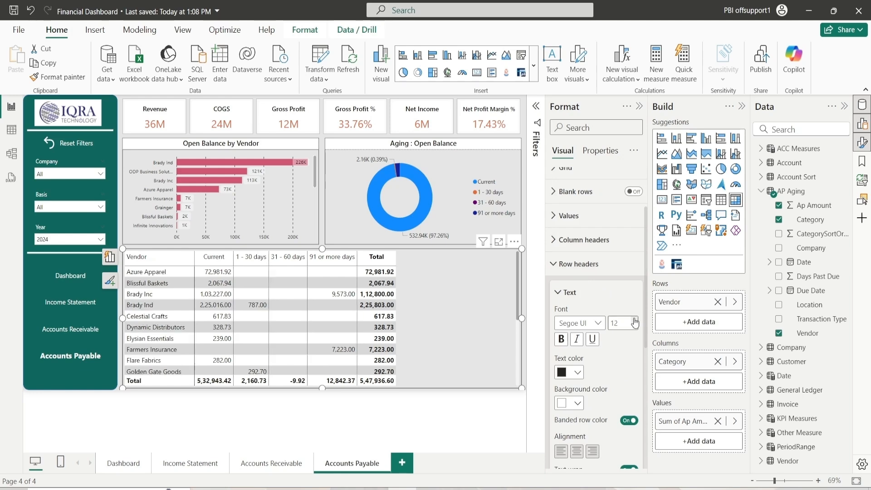
left_click(579, 372)
left_click(587, 280)
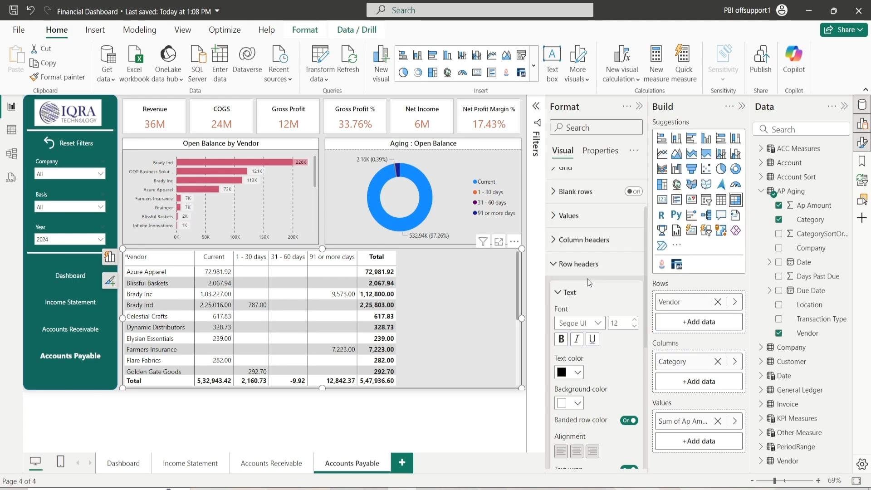
left_click(571, 405)
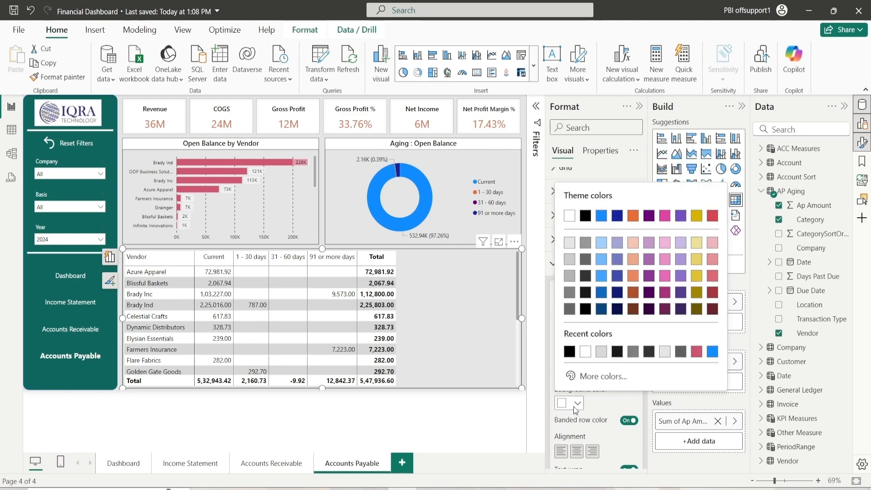
left_click(585, 352)
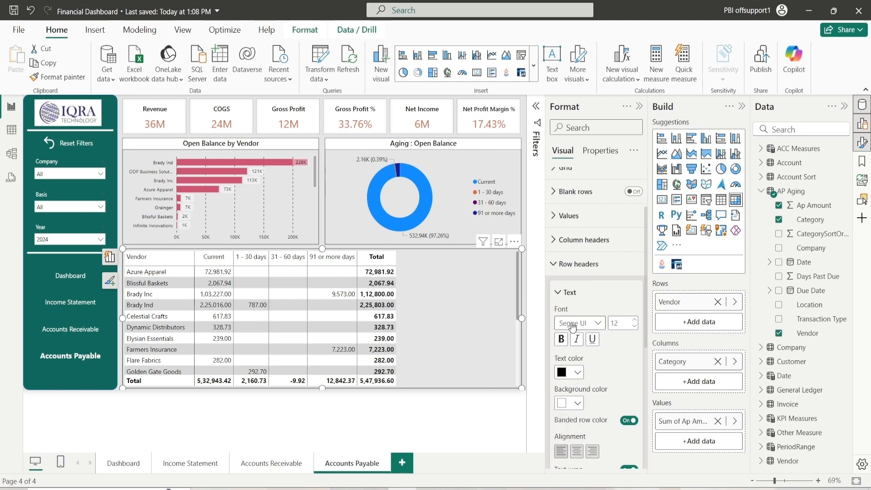
left_click(567, 293)
left_click(577, 266)
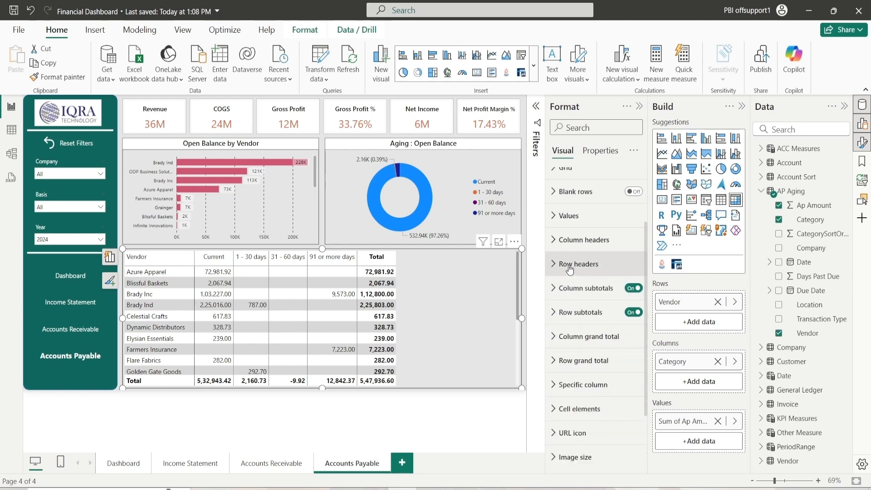
left_click(577, 266)
left_click(571, 293)
left_click(572, 267)
Set the column grand total values text color to black
left_click(570, 343)
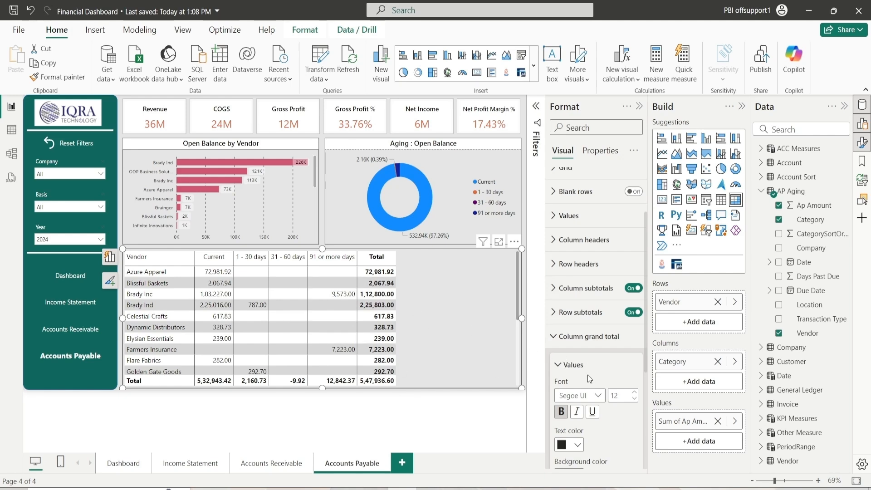
scroll(587, 367, "down", 3)
scroll(588, 313, "up", 5)
scroll(592, 347, "down", 1)
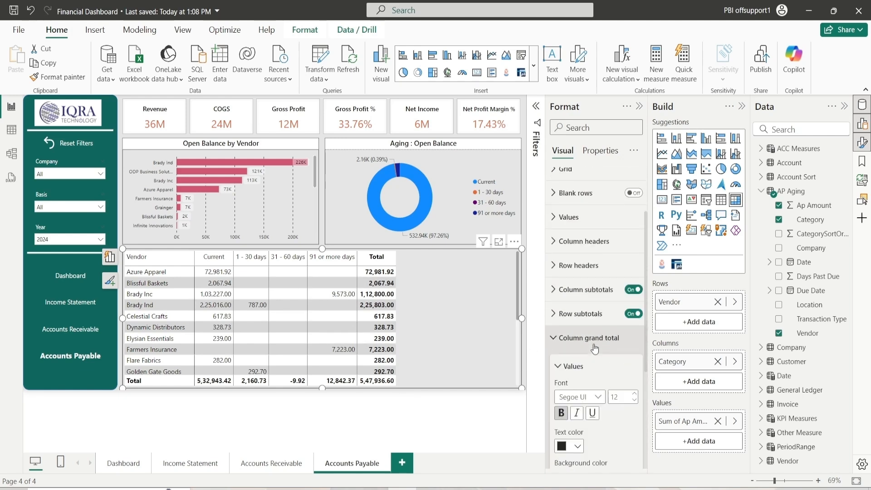
scroll(595, 349, "down", 4)
left_click(578, 265)
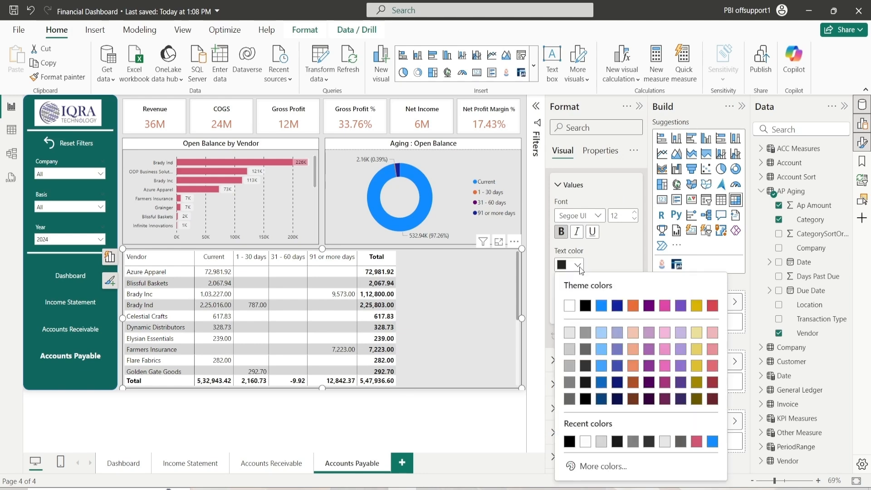
left_click(583, 368)
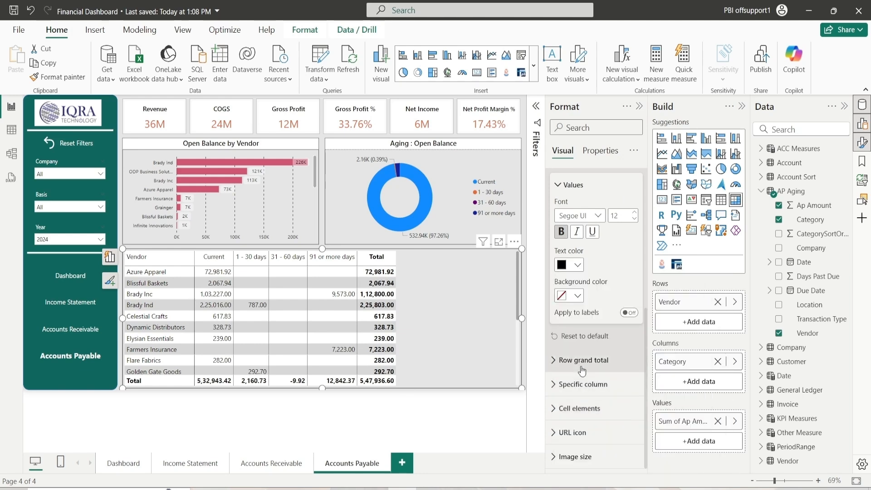
scroll(585, 278, "up", 3)
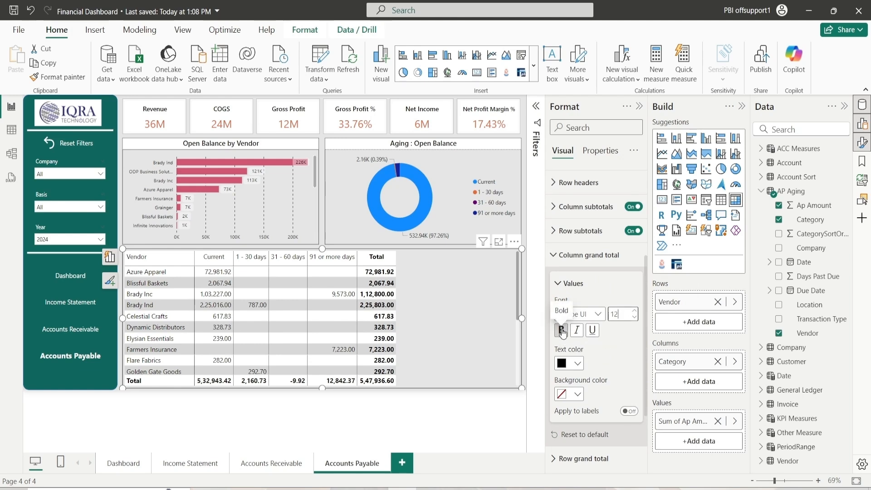
left_click(564, 284)
left_click(573, 291)
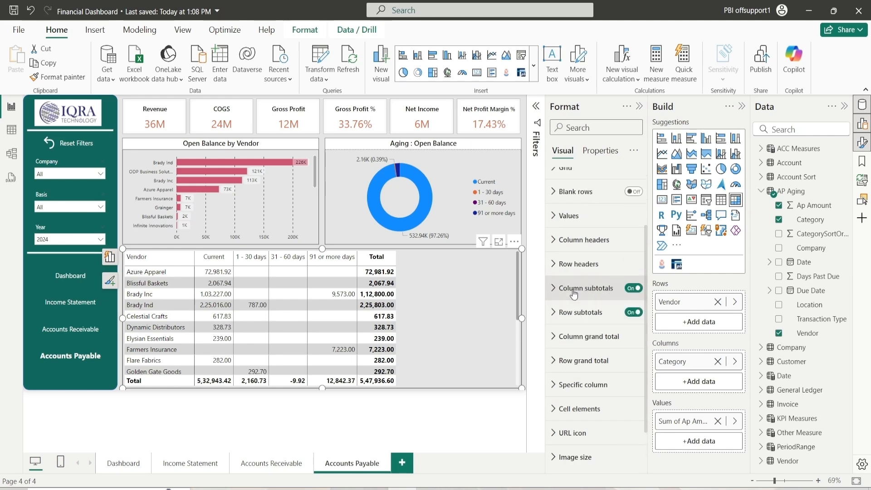
Review the row grand total values font and color settings
left_click(570, 363)
scroll(578, 367, "down", 5)
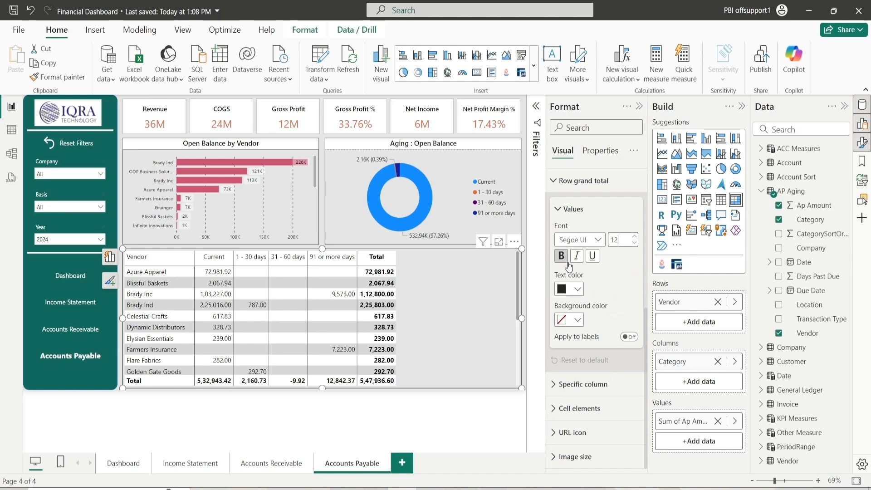
left_click(575, 290)
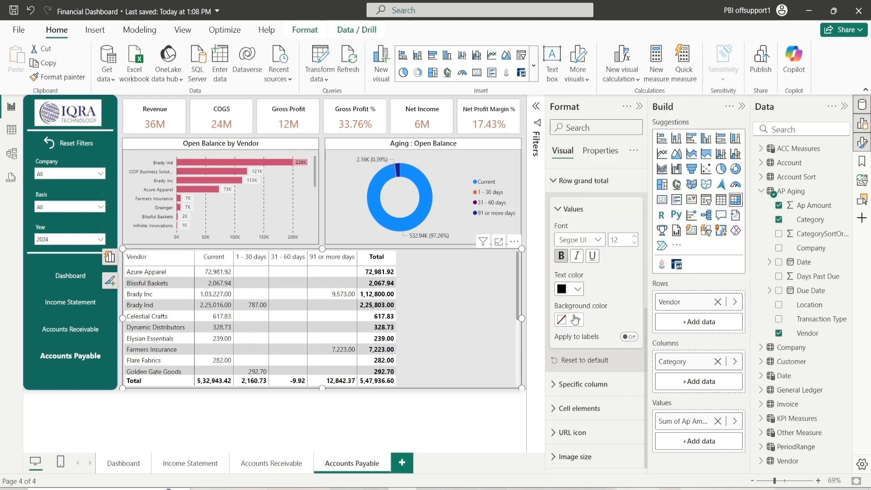
scroll(581, 307, "up", 2)
scroll(581, 305, "down", 2)
left_click(588, 218)
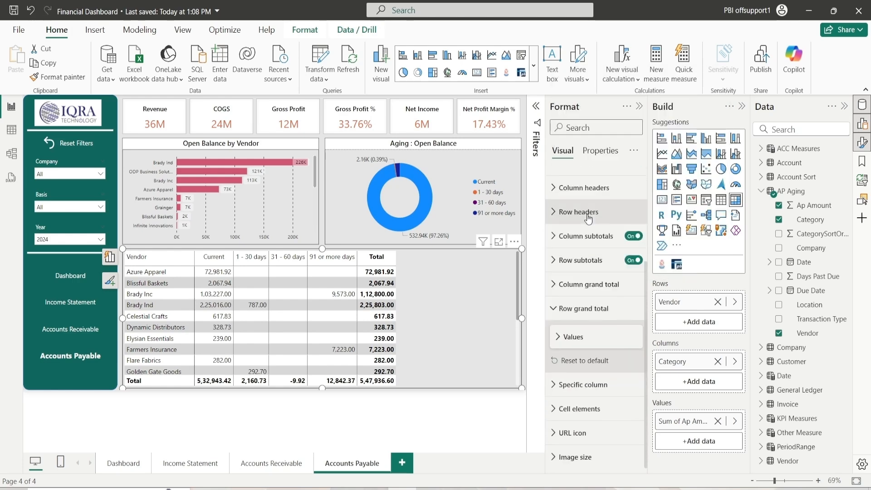
left_click(581, 311)
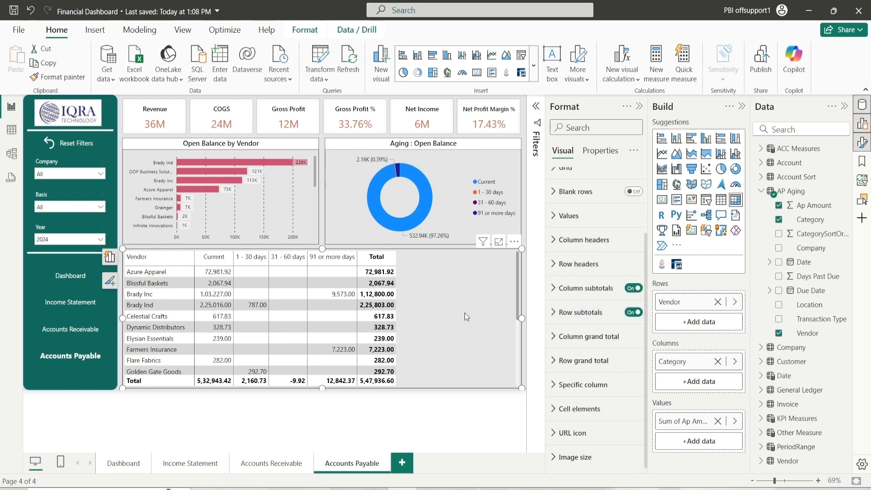